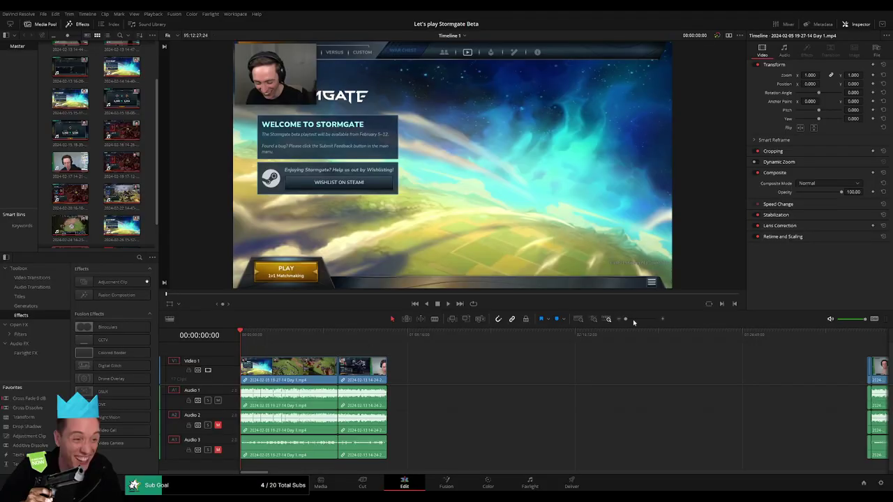
# Step: Zoom in on the Day 1 clip, add fade-ins on Audio 1, 2 and 3, and play to check
pyautogui.moveTo(625, 319); pyautogui.dragTo(643, 319)
pyautogui.moveTo(246, 363); pyautogui.dragTo(307, 361)
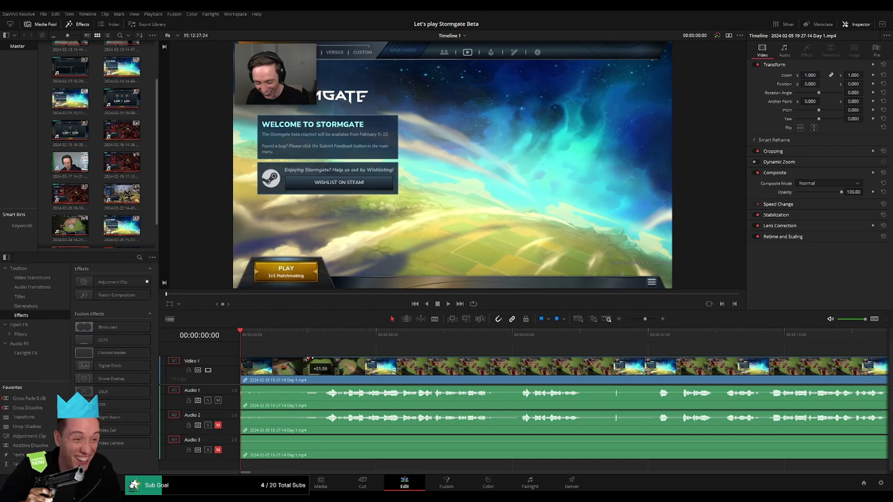
pyautogui.moveTo(243, 385); pyautogui.dragTo(303, 385)
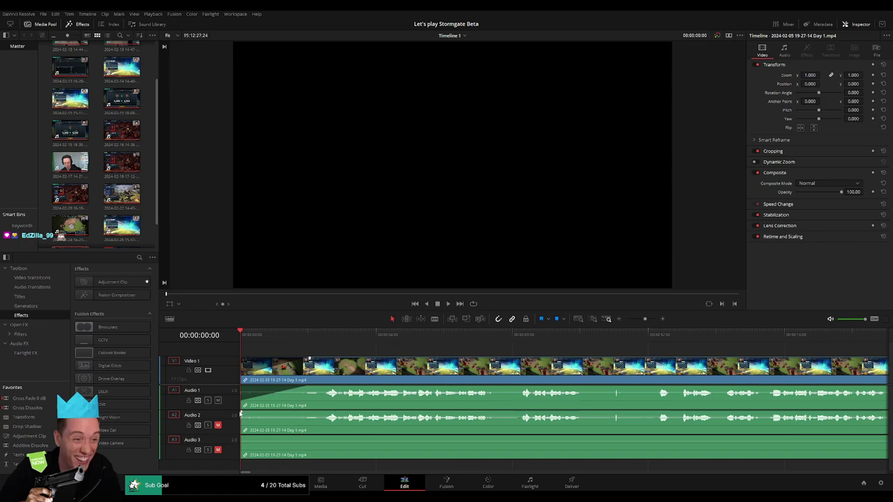
pyautogui.moveTo(243, 412); pyautogui.dragTo(305, 413)
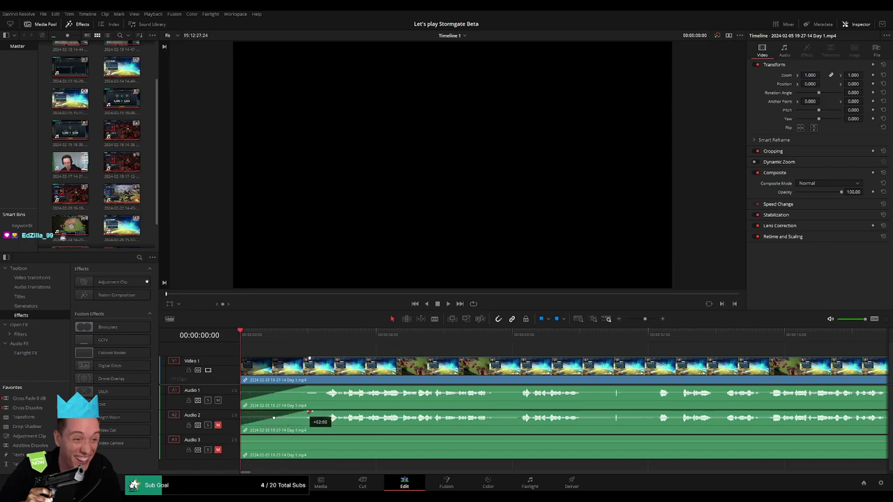
pyautogui.moveTo(241, 437); pyautogui.dragTo(310, 437)
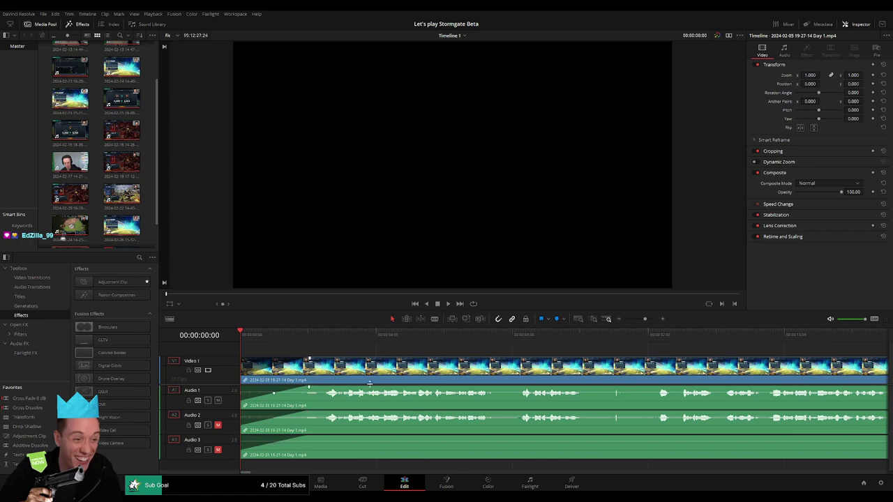
pyautogui.press('space')
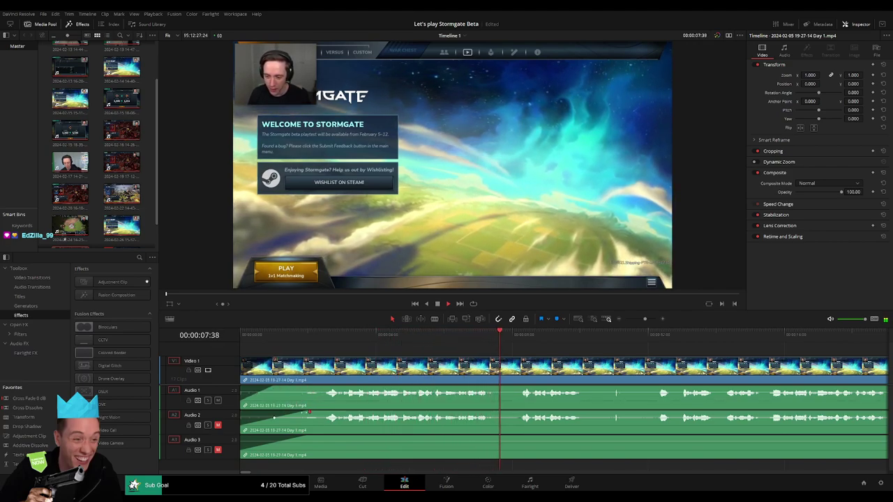
# Step: Slightly adjust the length of the Audio 2 fade-in at the Day 1 clip start
pyautogui.moveTo(276, 417)
pyautogui.mouseDown()
pyautogui.moveTo(290, 439)
pyautogui.moveTo(281, 439)
pyautogui.mouseUp()
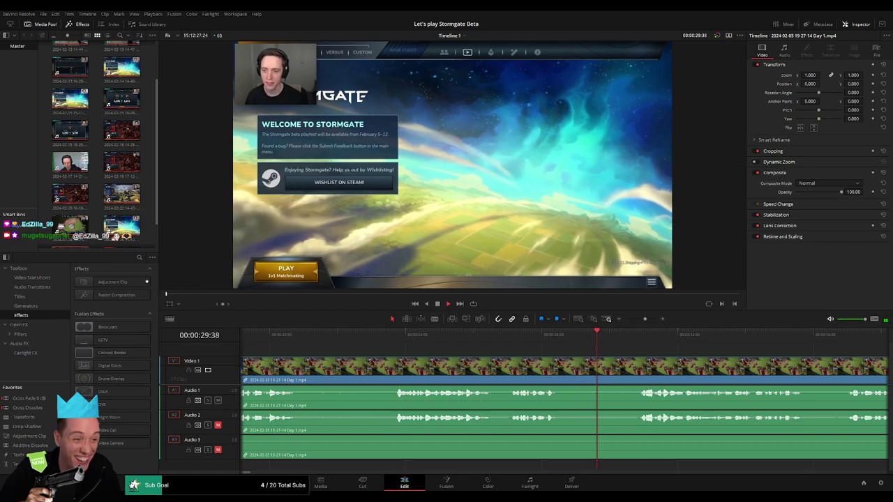
# Step: Find the exact end of the defeat screen near the end of the Day 1 clip
pyautogui.scroll(-5, 516, 346)
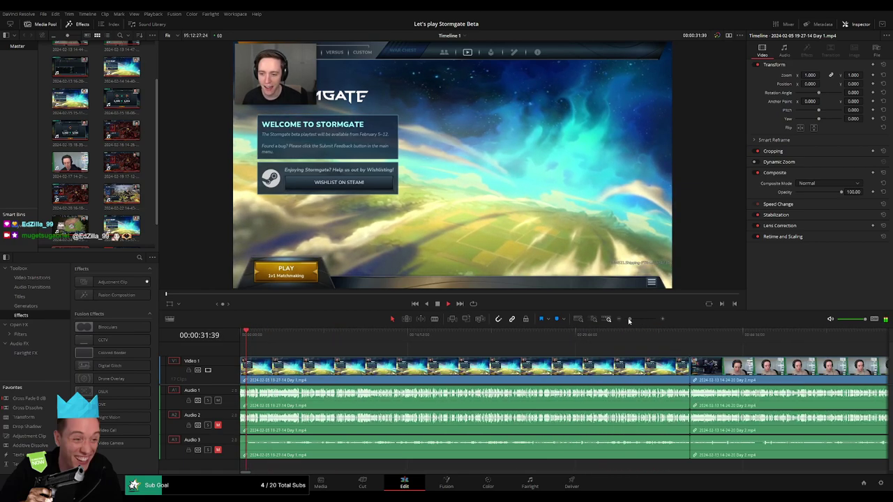
pyautogui.click(370, 344)
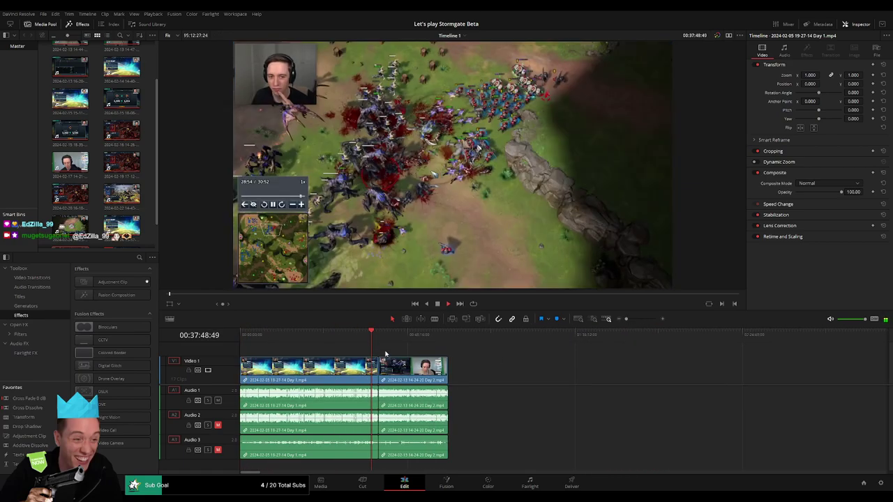
pyautogui.moveTo(626, 319); pyautogui.dragTo(640, 322)
pyautogui.click(800, 335)
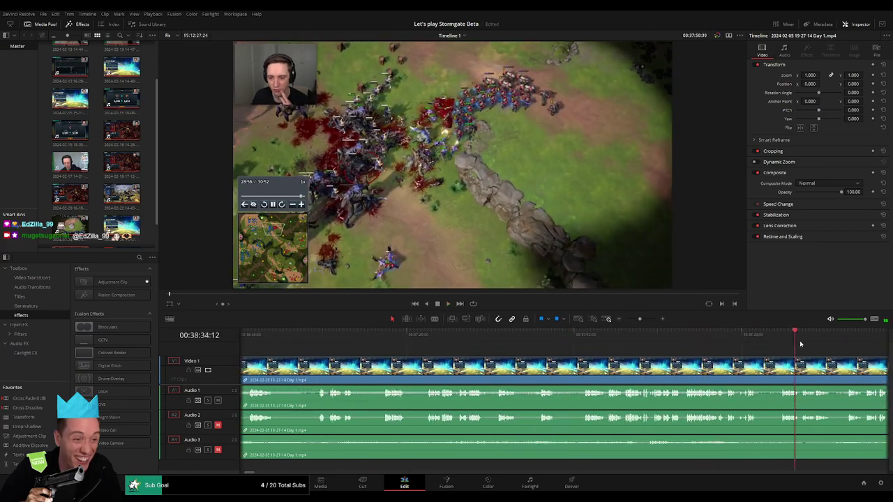
pyautogui.click(508, 340)
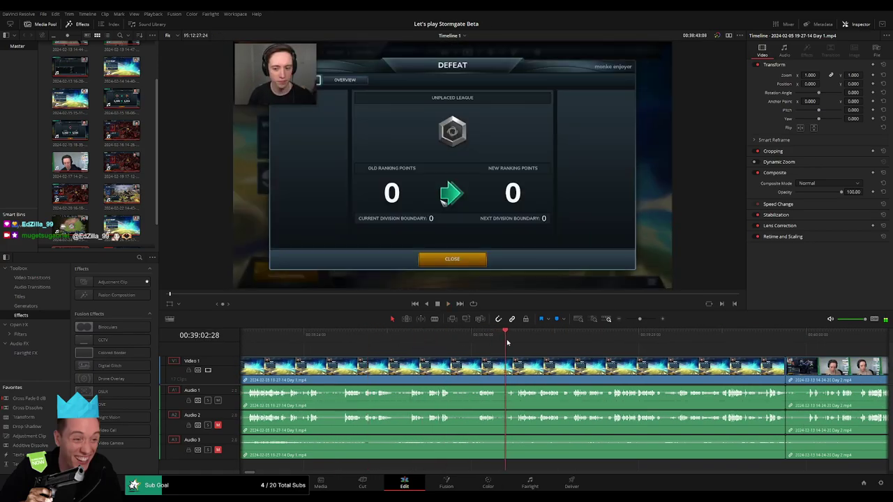
pyautogui.moveTo(359, 346); pyautogui.dragTo(354, 343)
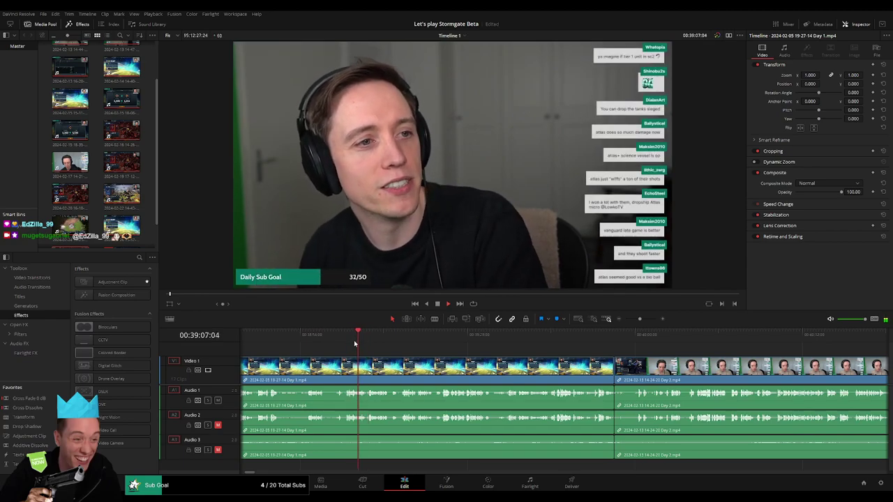
# Step: Split Day 1 at that point and ripple-delete the leftover facecam tail
pyautogui.press('space')
pyautogui.hotkey('ctrl', 'b')
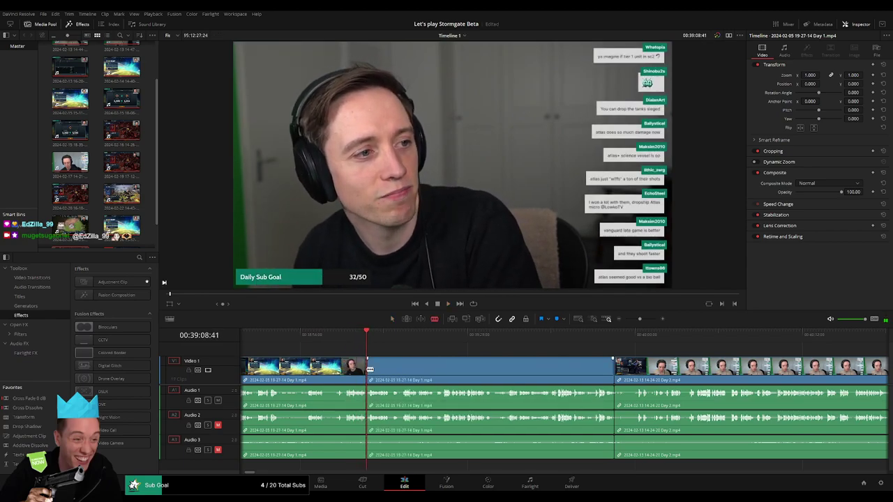
pyautogui.click(434, 368)
pyautogui.press('Delete')
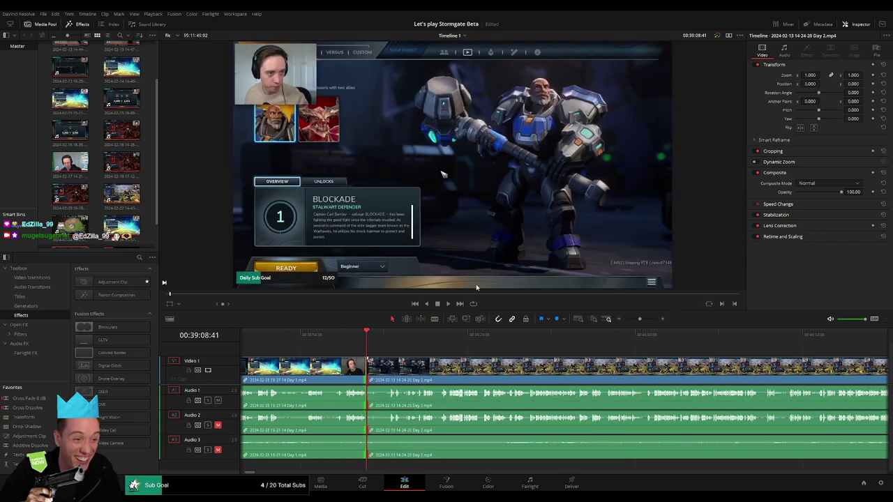
pyautogui.click(363, 337)
pyautogui.press('space')
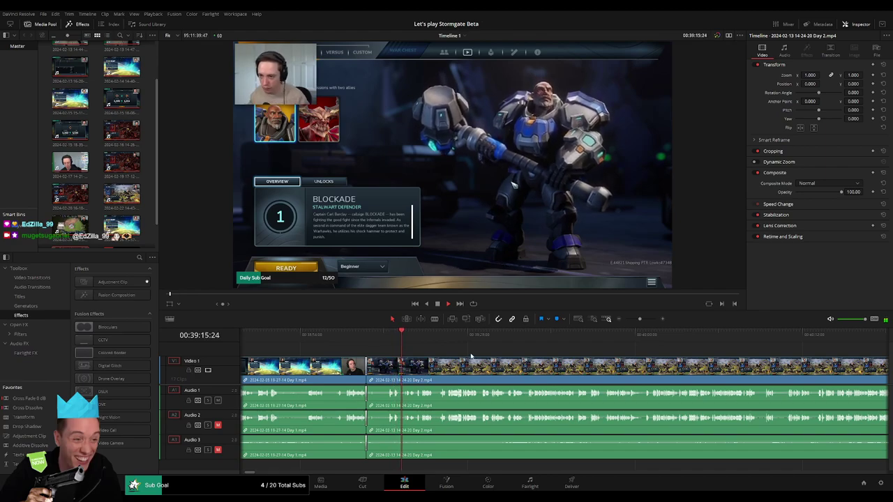
pyautogui.click(530, 336)
pyautogui.press('space')
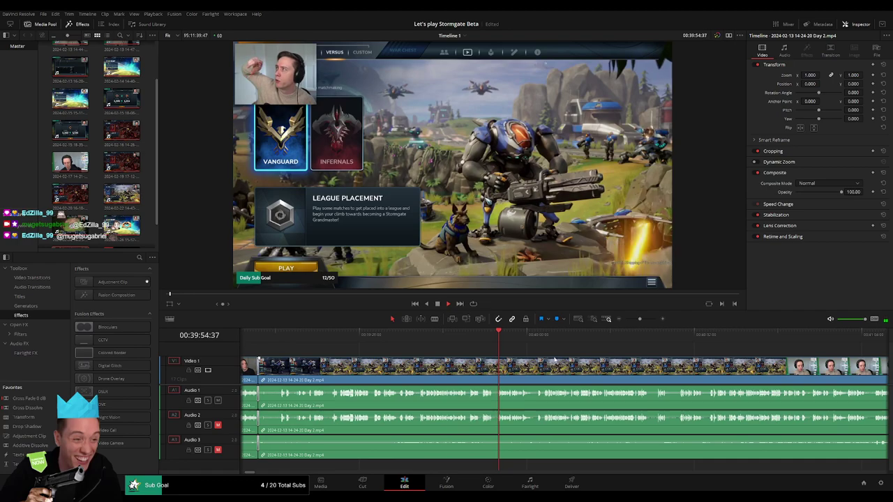
pyautogui.moveTo(639, 319); pyautogui.dragTo(627, 320)
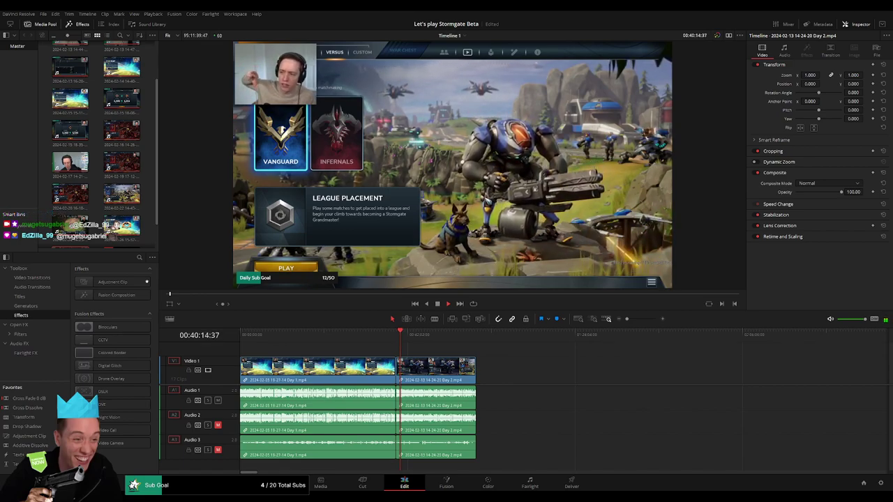
pyautogui.press('space')
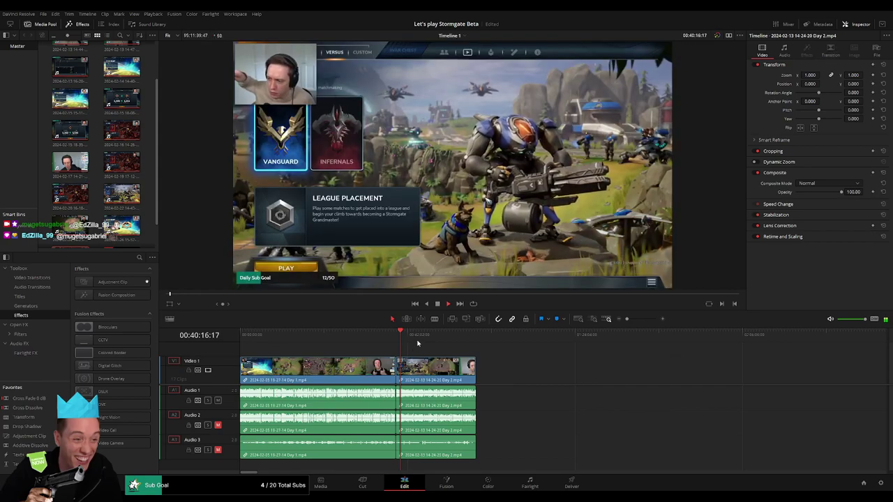
pyautogui.click(633, 320)
# Step: Scrub ahead through the Day 2 lobby footage and start playback
pyautogui.hscroll(3, 446, 350)
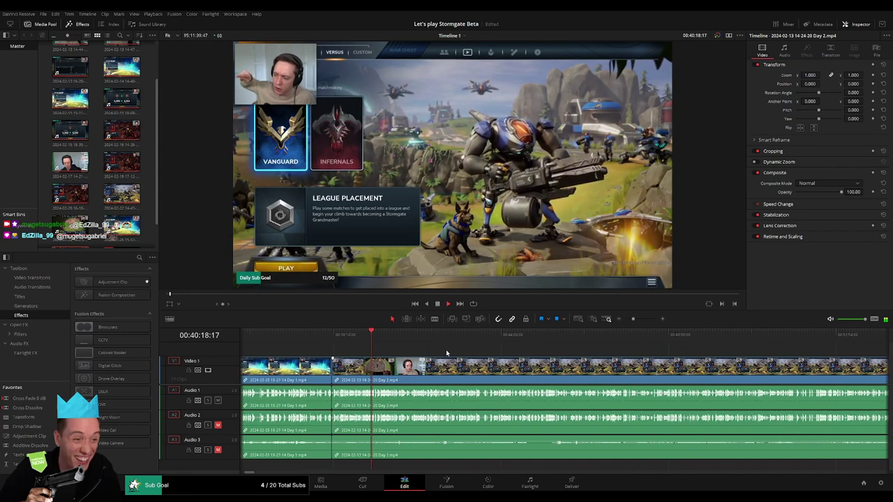
pyautogui.moveTo(446, 350); pyautogui.dragTo(666, 347)
pyautogui.hscroll(5, 666, 347)
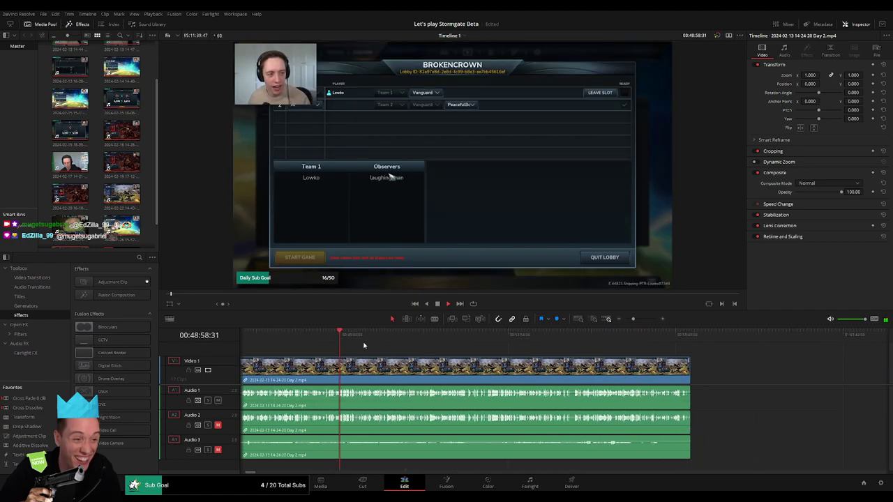
pyautogui.moveTo(339, 336); pyautogui.dragTo(389, 342)
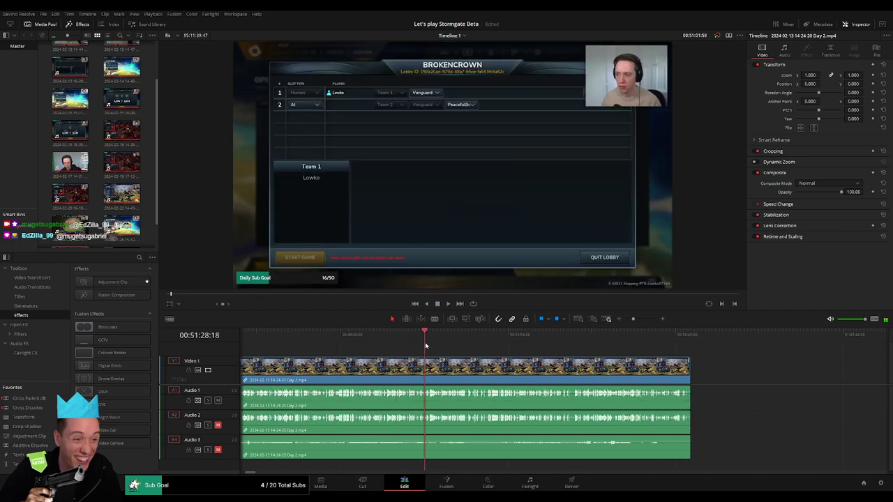
pyautogui.moveTo(412, 344); pyautogui.dragTo(437, 344)
pyautogui.press('space')
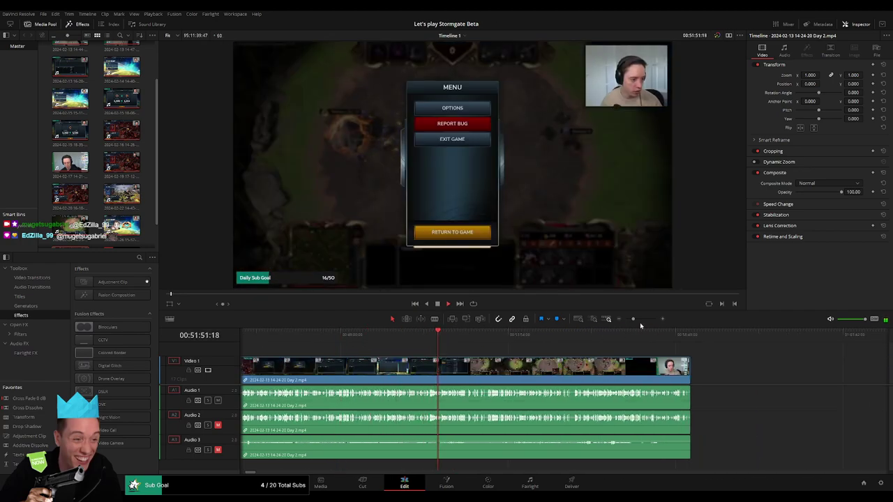
# Step: Zoom in to 52:09:30 and blade the Day 2 clip there, returning to Selection mode
pyautogui.click(642, 319)
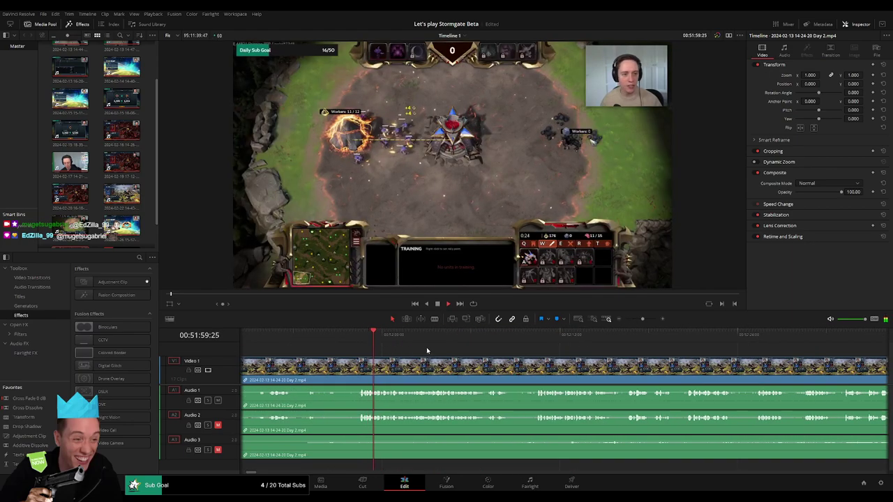
pyautogui.click(486, 338)
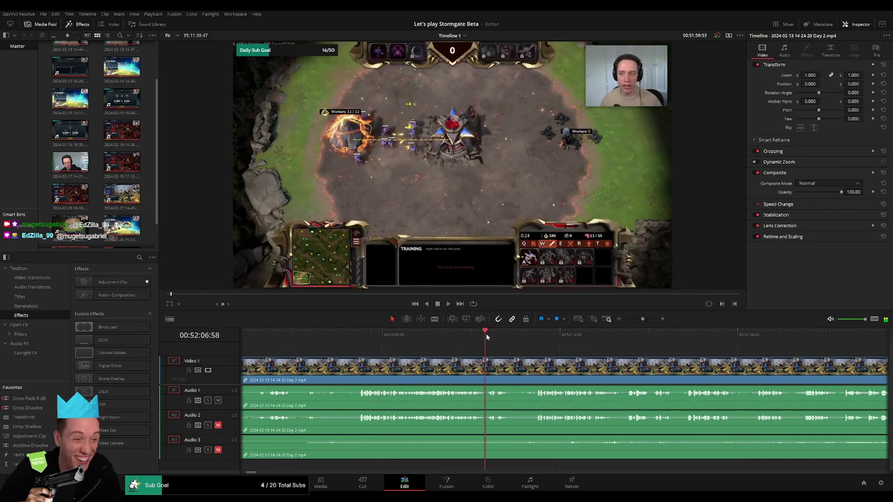
pyautogui.click(423, 337)
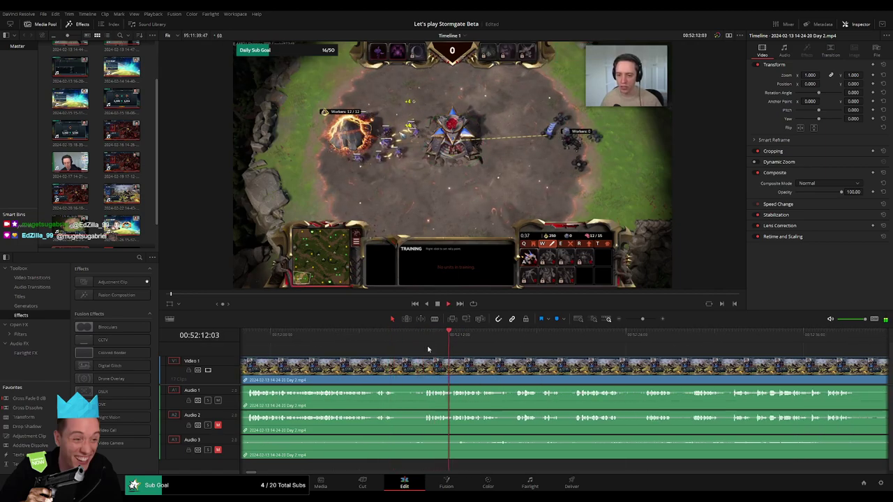
pyautogui.moveTo(643, 319); pyautogui.dragTo(650, 319)
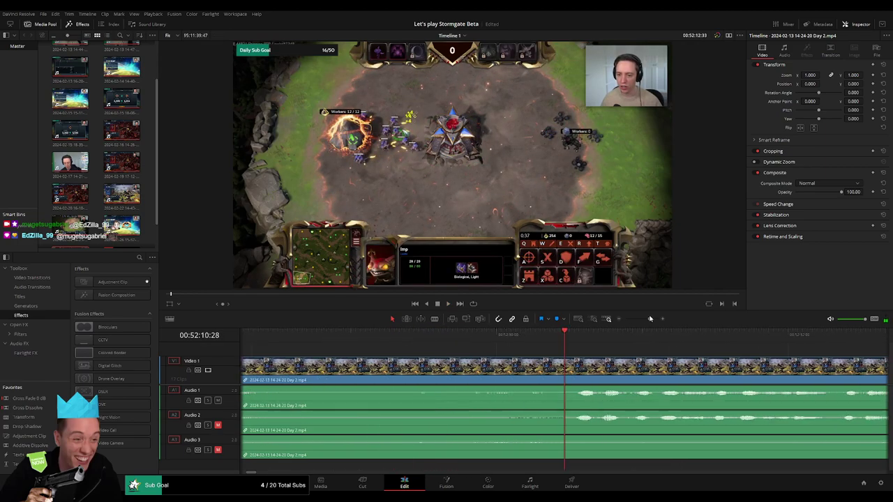
pyautogui.click(646, 321)
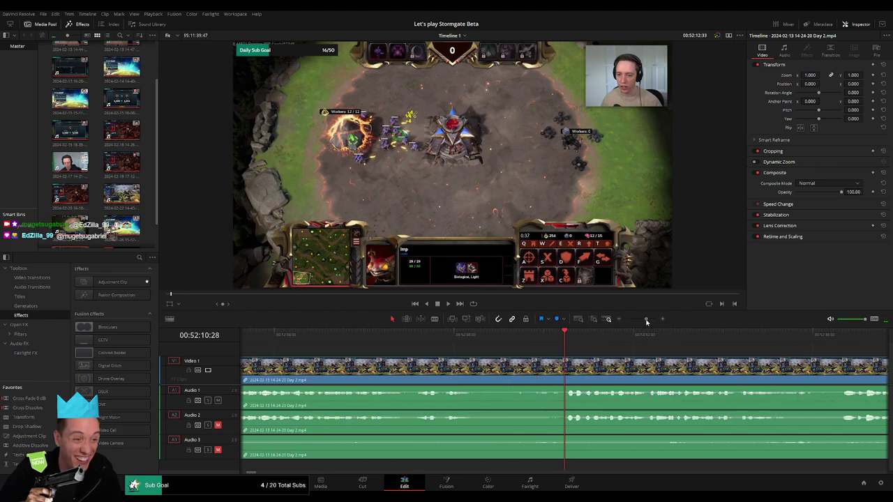
pyautogui.moveTo(567, 341); pyautogui.dragTo(521, 343)
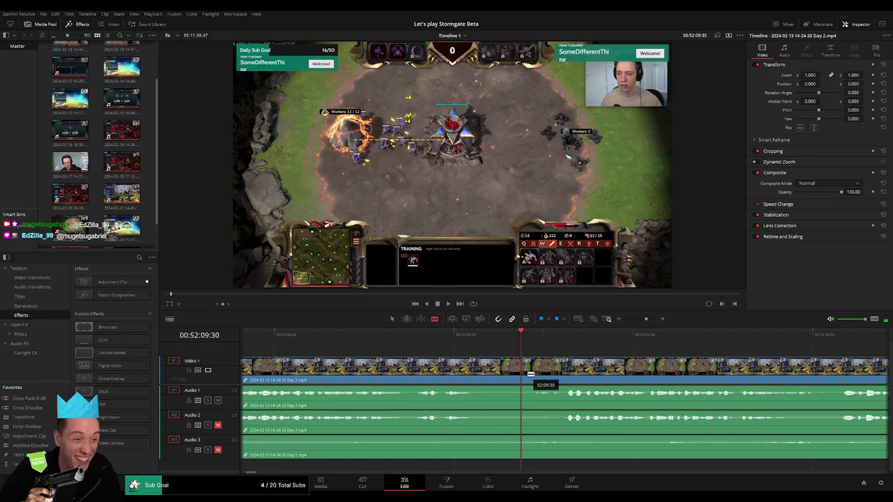
pyautogui.click(531, 375)
pyautogui.press('a')
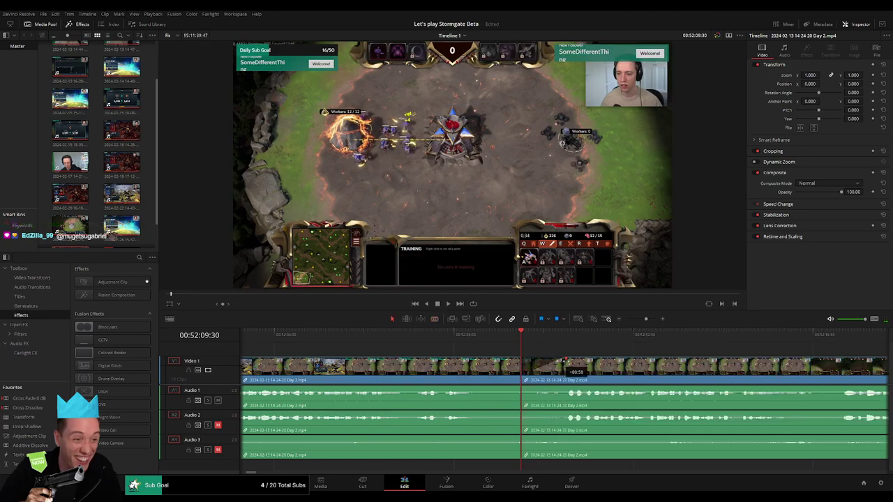
# Step: Add fade-out and fade-in across the 52:09:30 cut on the audio tracks and play it back
pyautogui.moveTo(566, 372); pyautogui.dragTo(525, 370)
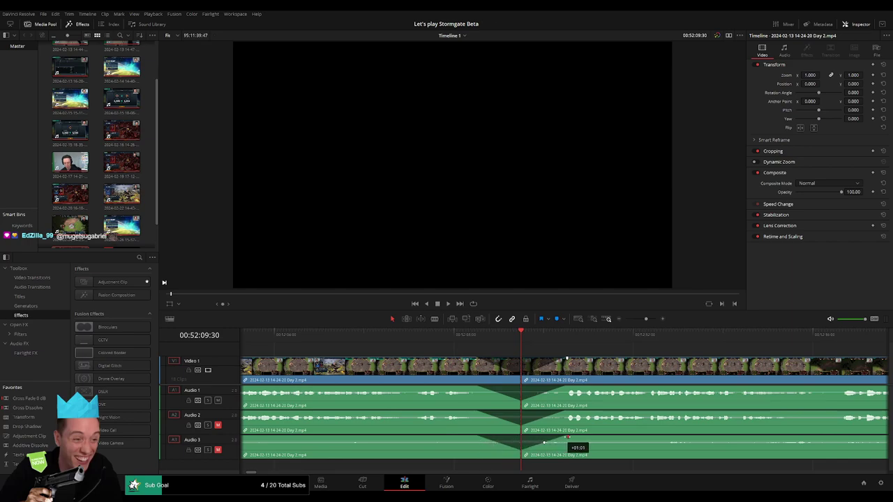
pyautogui.press('space')
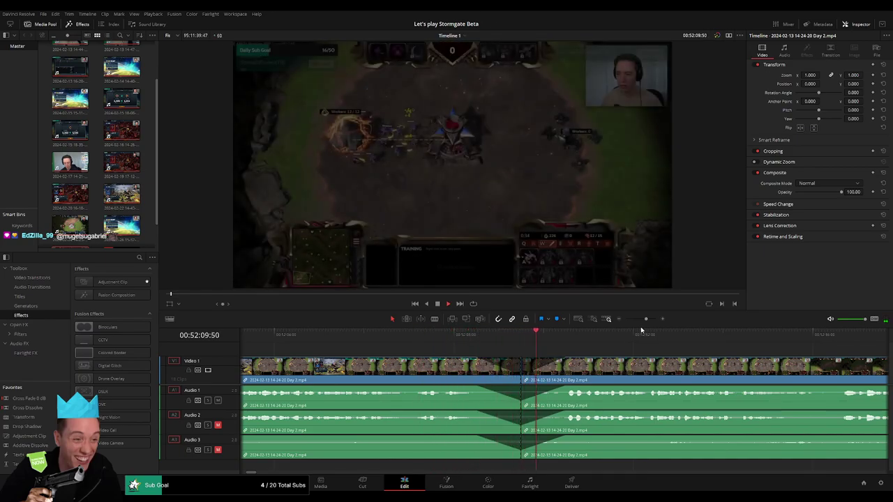
pyautogui.press('space')
pyautogui.moveTo(642, 319); pyautogui.dragTo(628, 318)
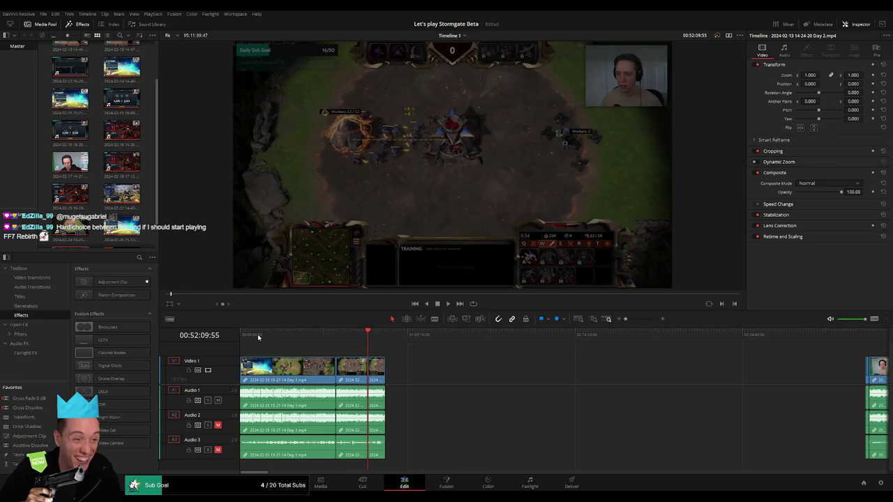
# Step: Move the short Day 2 clip right beside the later Day 2 clips
pyautogui.click(367, 335)
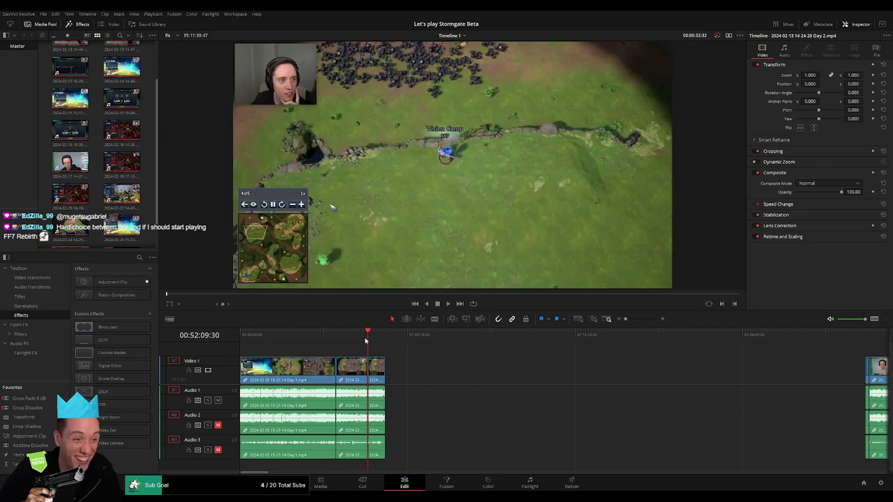
pyautogui.scroll(-2, 376, 360)
pyautogui.moveTo(331, 373); pyautogui.dragTo(811, 374)
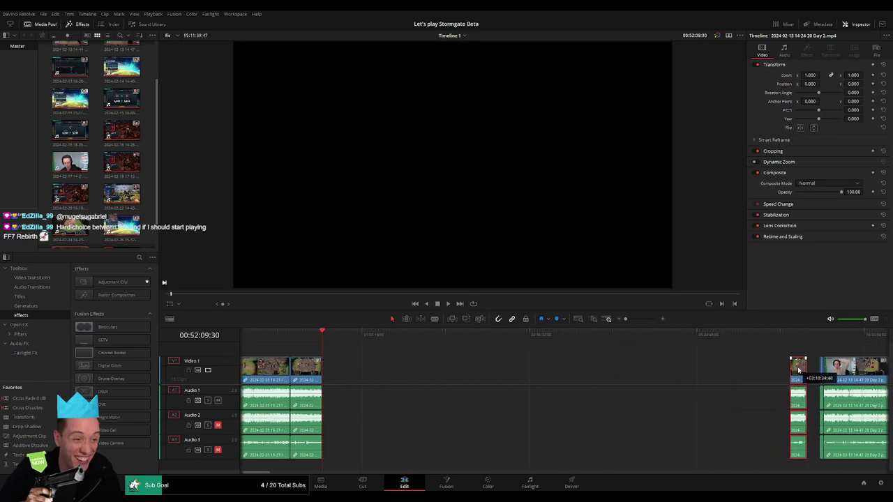
pyautogui.click(490, 374)
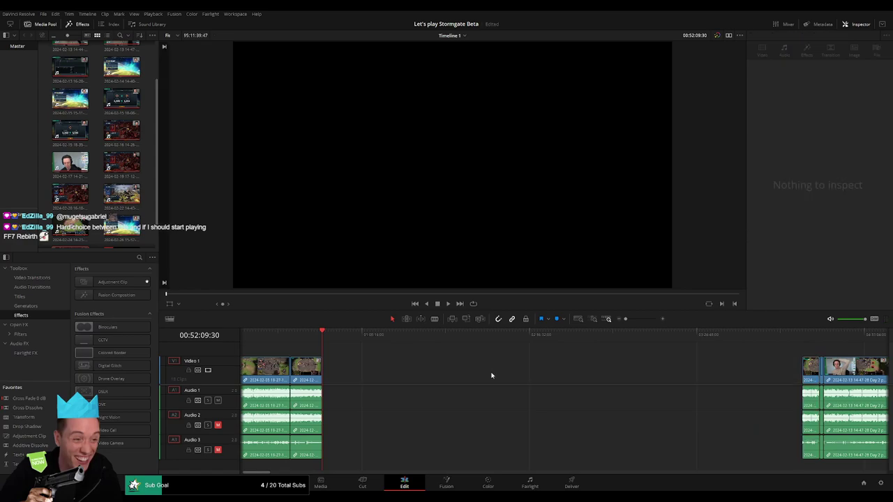
# Step: Place the playhead at 02:00:00 and select every clip after it
pyautogui.hscroll(1, 470, 375)
pyautogui.hscroll(1, 470, 374)
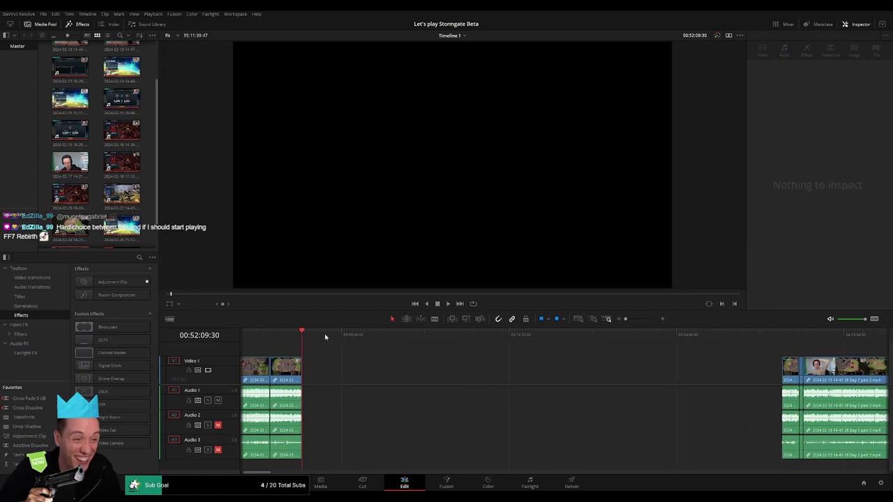
pyautogui.moveTo(324, 335); pyautogui.dragTo(487, 353)
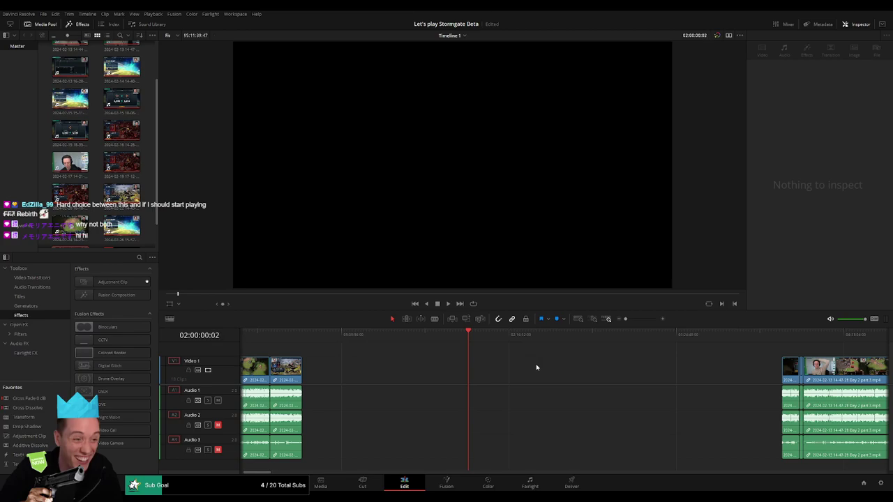
pyautogui.hotkey('ctrl', 'a')
pyautogui.hscroll(3, 558, 370)
# Step: Drop the selected Day 2 clips left at the two-hour mark and play the footage
pyautogui.moveTo(782, 389); pyautogui.dragTo(457, 377)
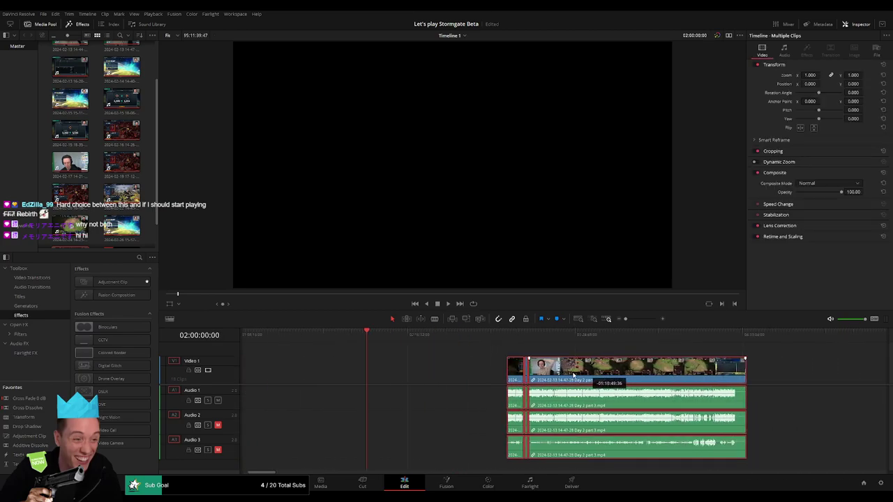
pyautogui.click(410, 363)
pyautogui.press('space')
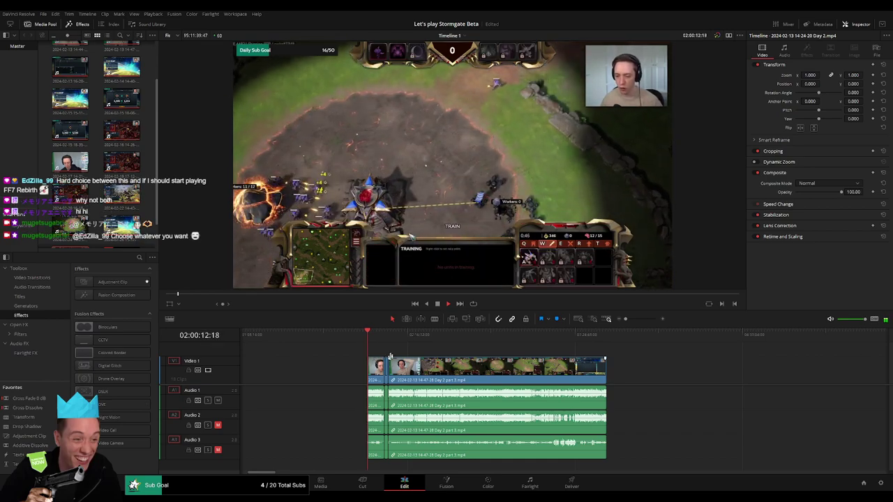
# Step: Zoom in and scrub forward into the Day 2 game footage
pyautogui.hscroll(2, 394, 349)
pyautogui.moveTo(625, 319); pyautogui.dragTo(633, 319)
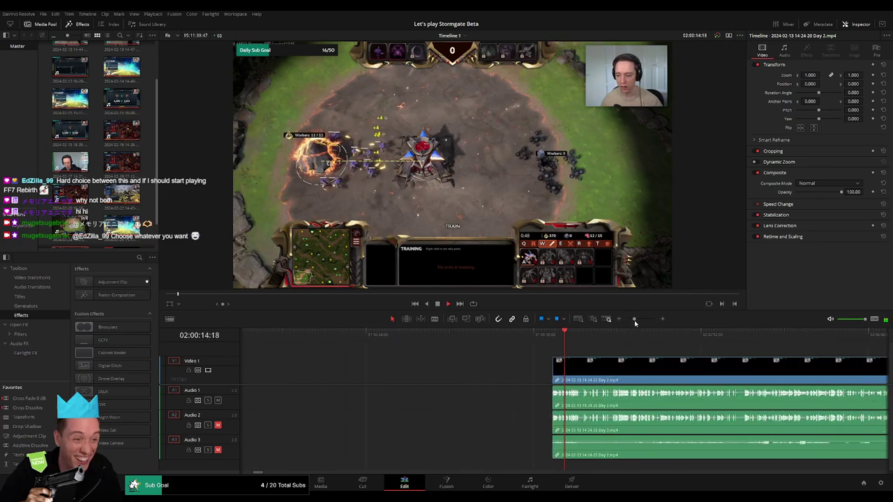
pyautogui.hscroll(3, 469, 353)
pyautogui.hscroll(1, 447, 351)
pyautogui.click(449, 336)
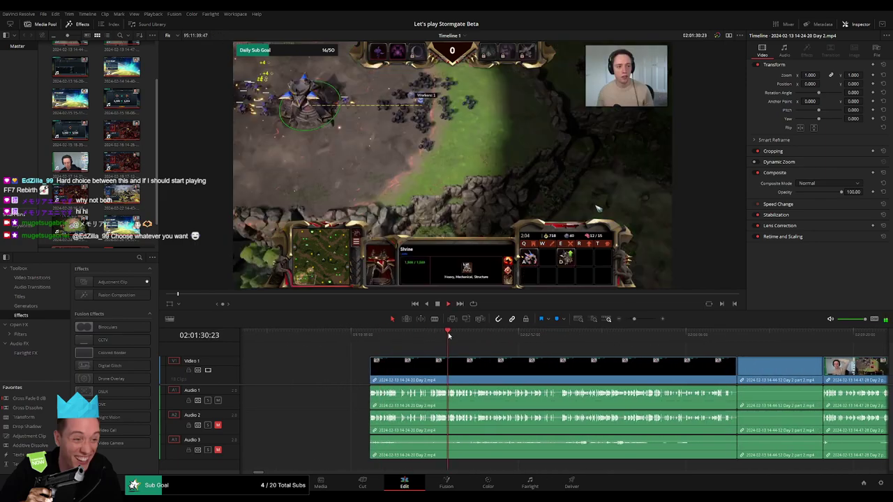
pyautogui.moveTo(452, 336); pyautogui.dragTo(473, 335)
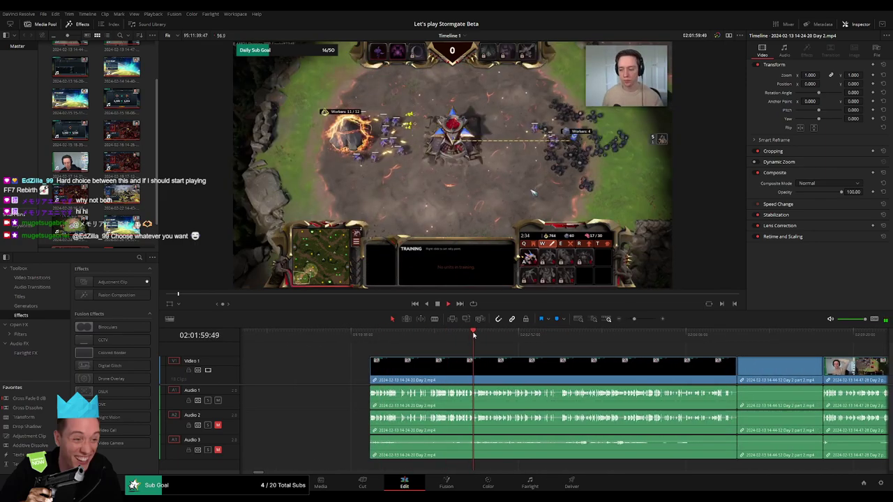
# Step: Review the footage around the end of the Day 2 clip and the join with part 2
pyautogui.hscroll(5, 464, 351)
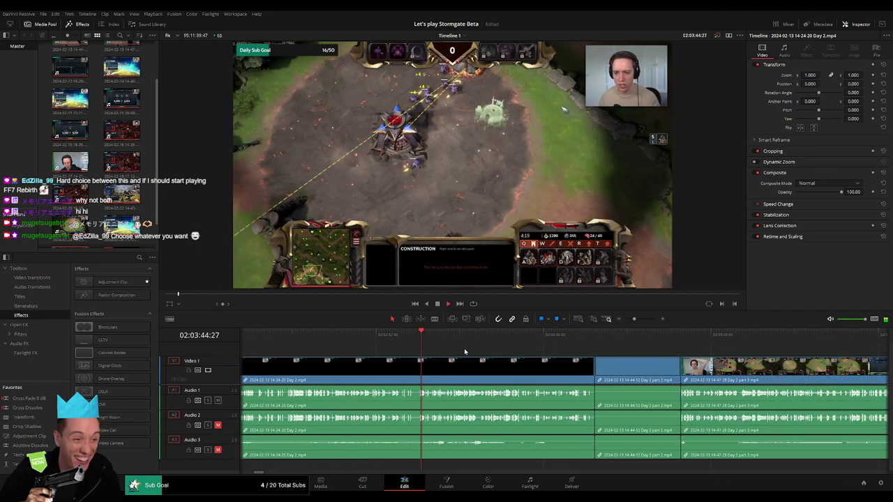
pyautogui.moveTo(567, 336)
pyautogui.mouseDown()
pyautogui.moveTo(586, 341)
pyautogui.moveTo(553, 342)
pyautogui.mouseUp()
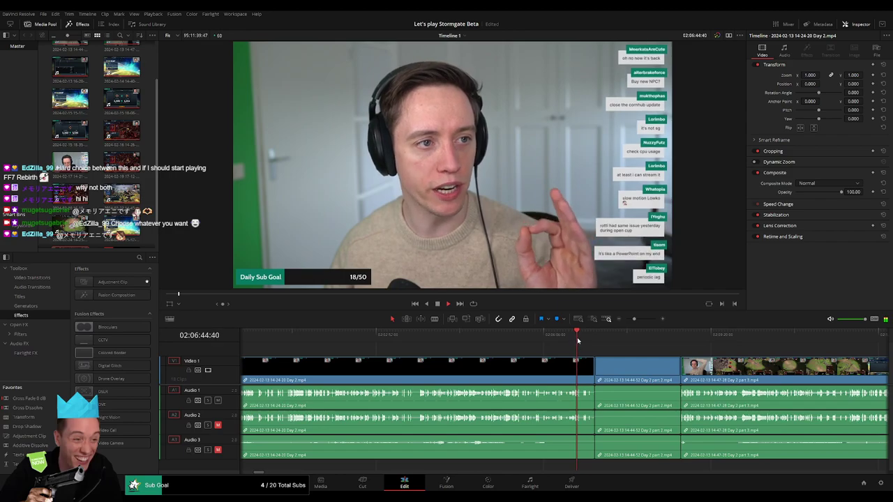
pyautogui.press('space')
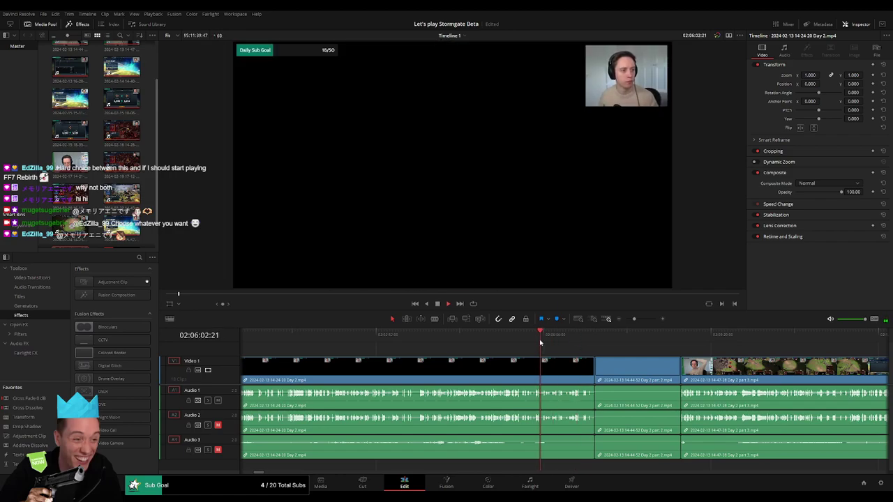
pyautogui.moveTo(635, 326); pyautogui.dragTo(638, 319)
pyautogui.click(496, 336)
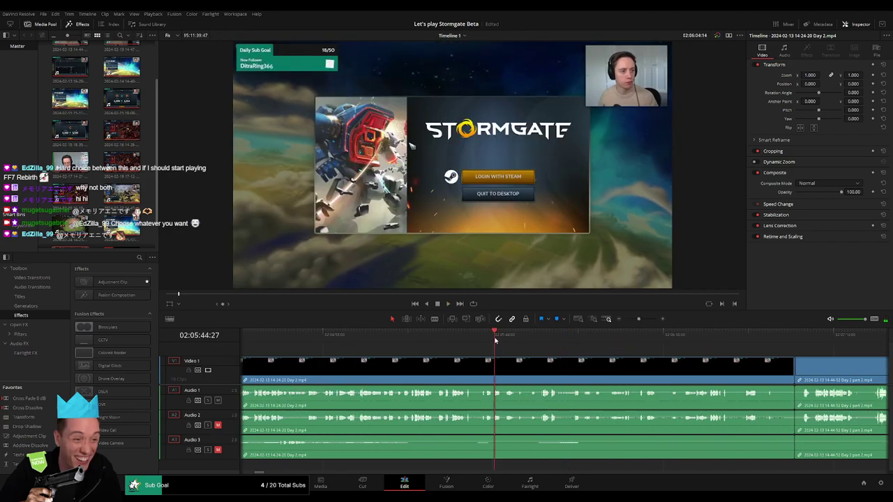
pyautogui.click(341, 345)
pyautogui.click(555, 347)
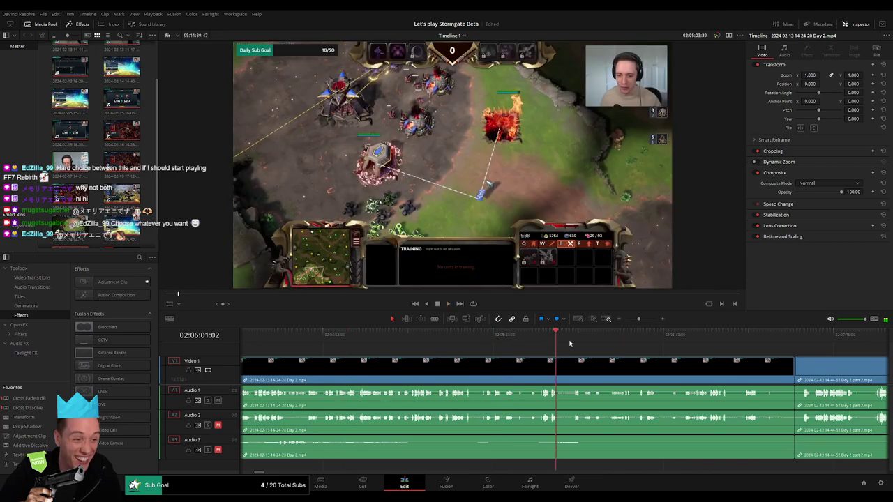
pyautogui.click(745, 348)
pyautogui.click(767, 349)
pyautogui.press('space')
pyautogui.hscroll(4, 627, 353)
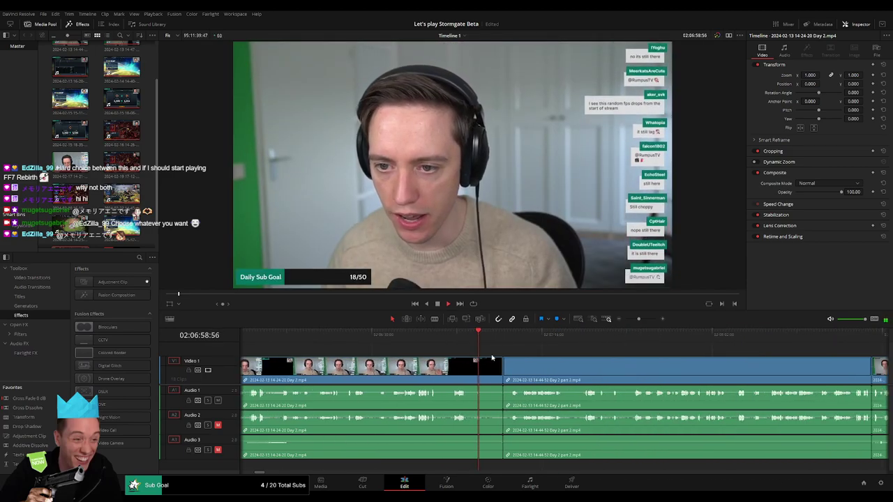
# Step: Cut out the first short dull piece at the join and close the gap
pyautogui.press('b')
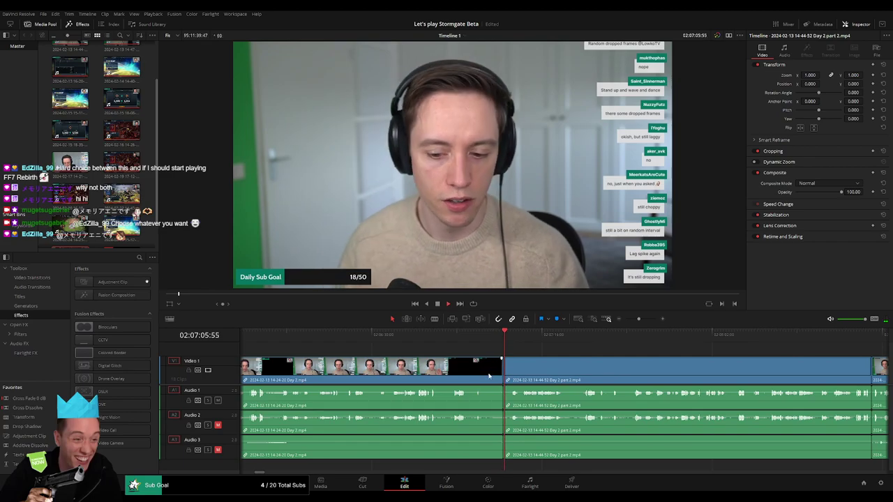
pyautogui.click(487, 373)
pyautogui.press('a')
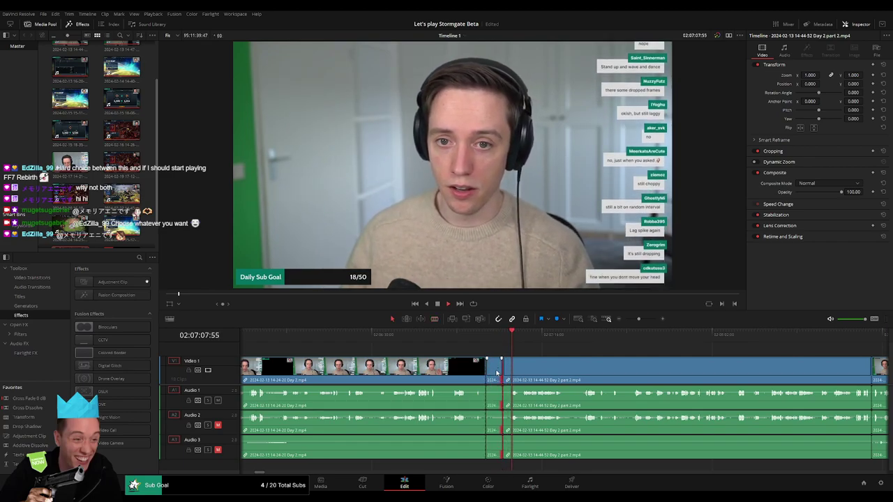
pyautogui.click(497, 373)
pyautogui.press('BackSpace')
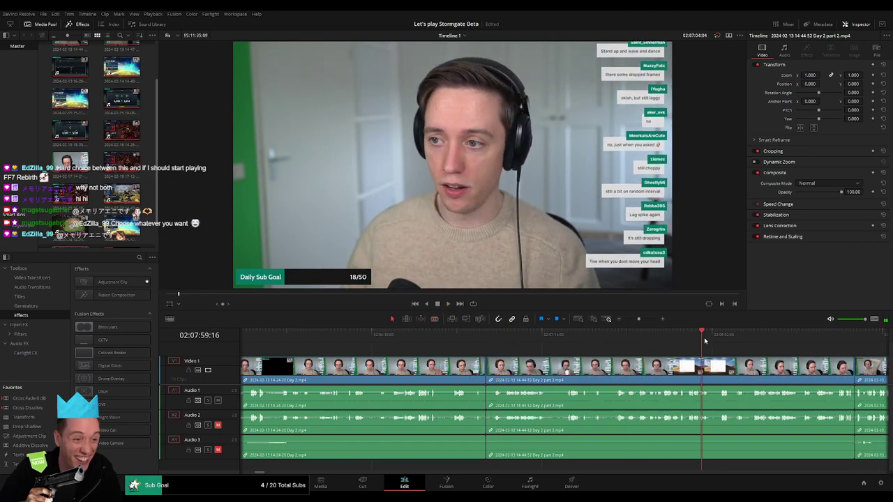
pyautogui.press('space')
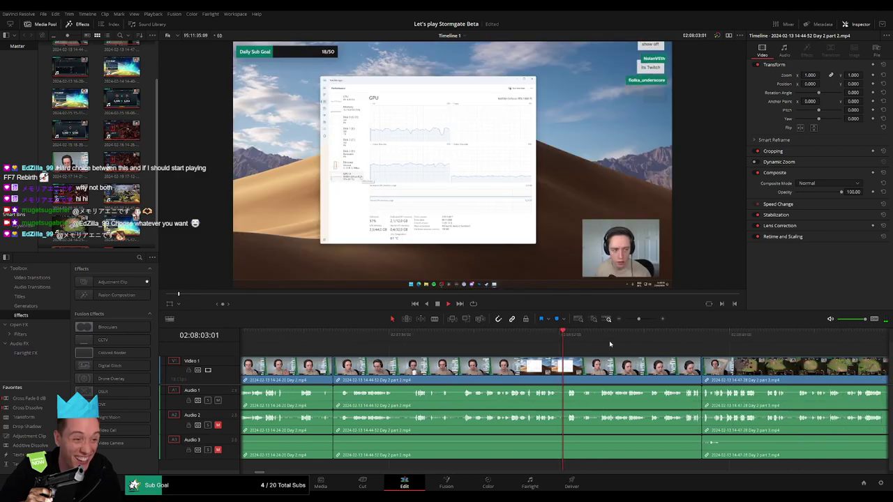
# Step: Cut a second short dull stretch from the start of part 2 and close the gap
pyautogui.click(337, 335)
pyautogui.press('space')
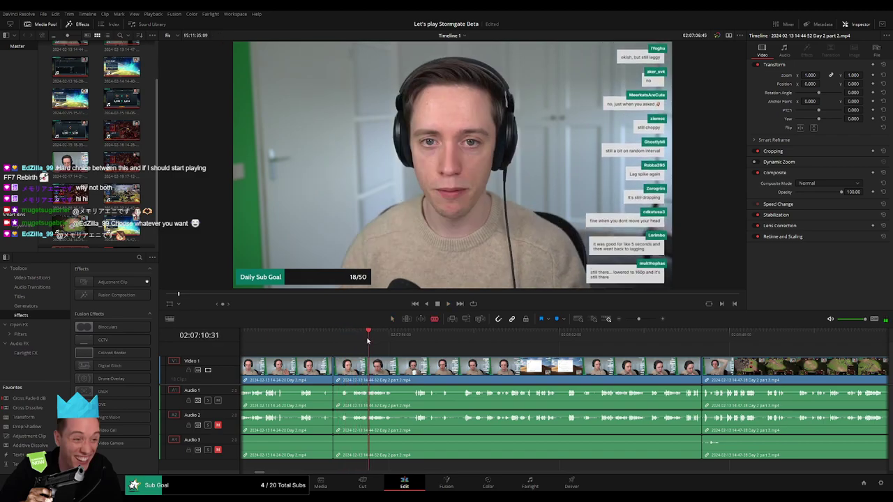
pyautogui.click(353, 366)
pyautogui.press('a')
pyautogui.click(343, 366)
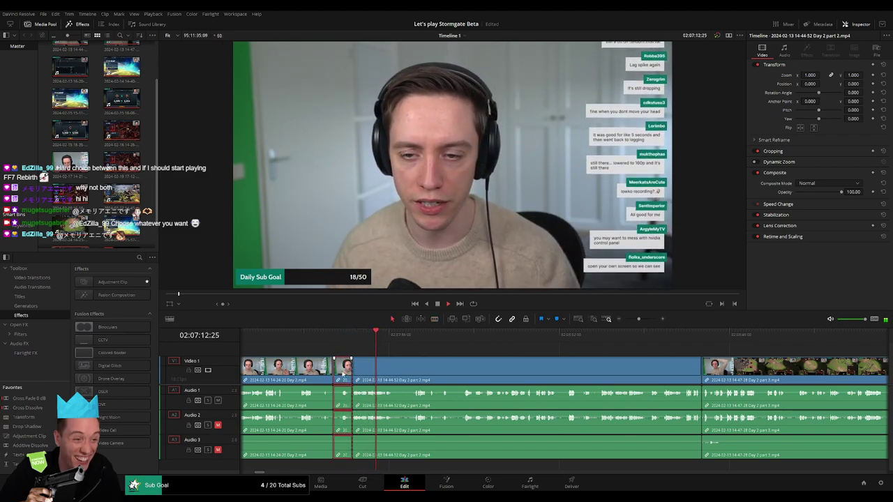
pyautogui.press('Delete')
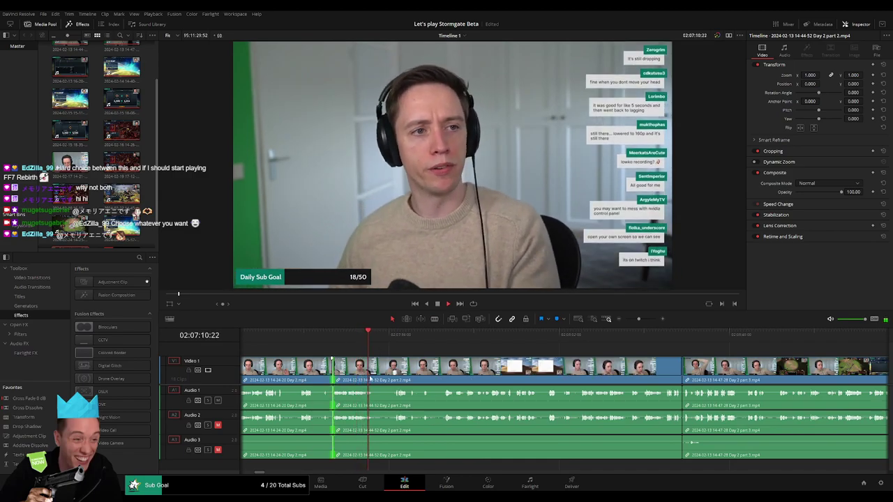
pyautogui.click(641, 342)
pyautogui.click(681, 342)
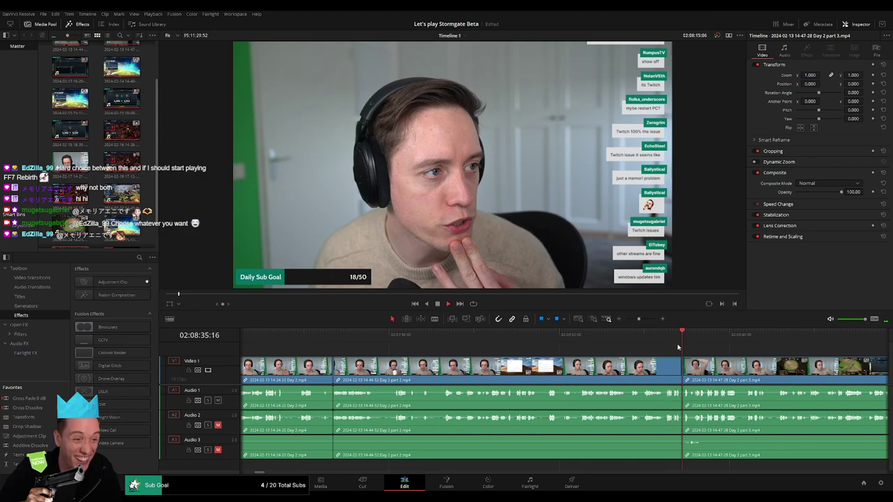
pyautogui.hscroll(5, 692, 359)
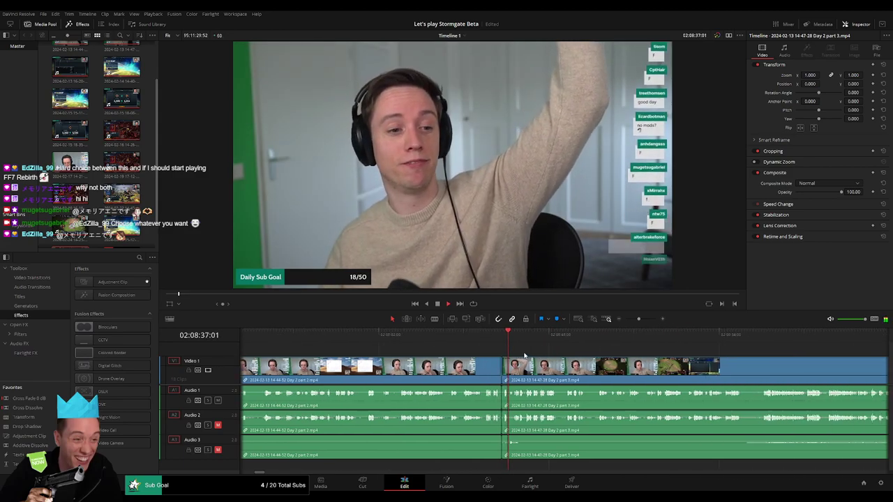
pyautogui.click(503, 367)
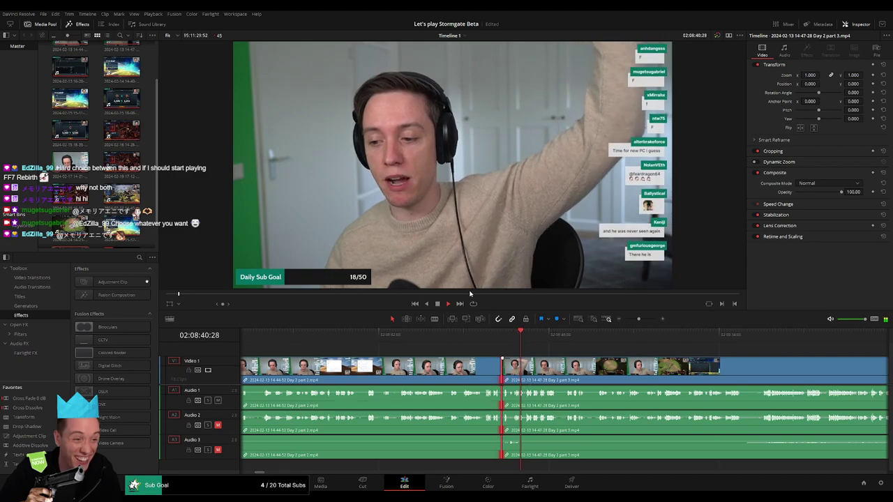
pyautogui.click(501, 342)
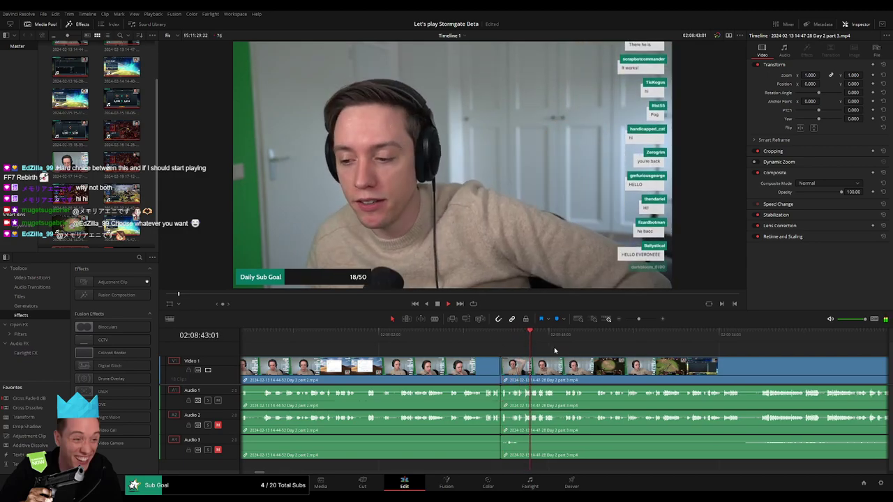
pyautogui.click(496, 341)
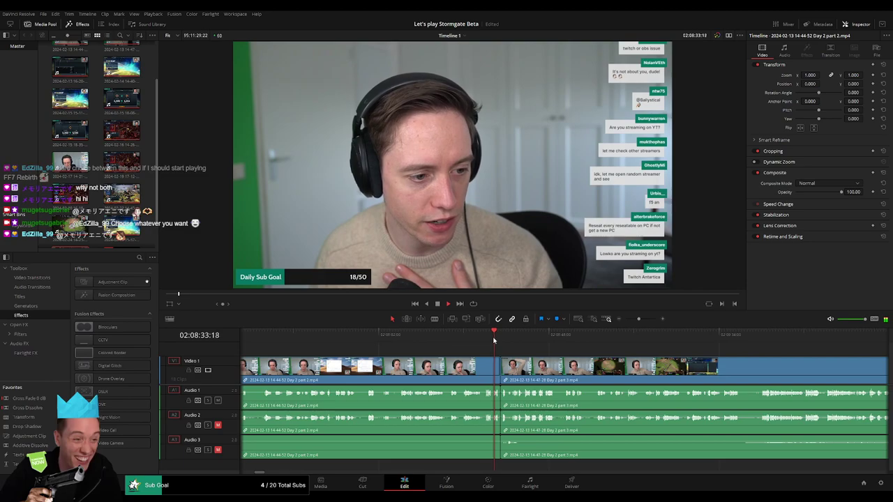
pyautogui.click(747, 341)
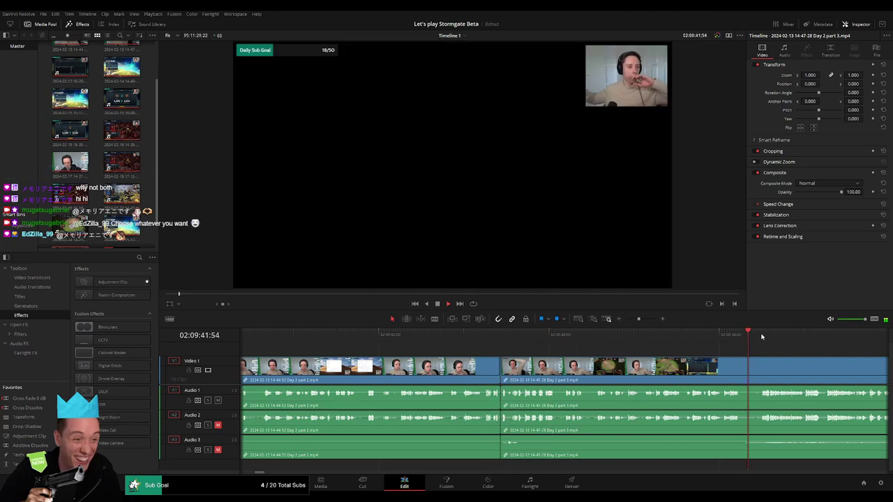
pyautogui.click(782, 346)
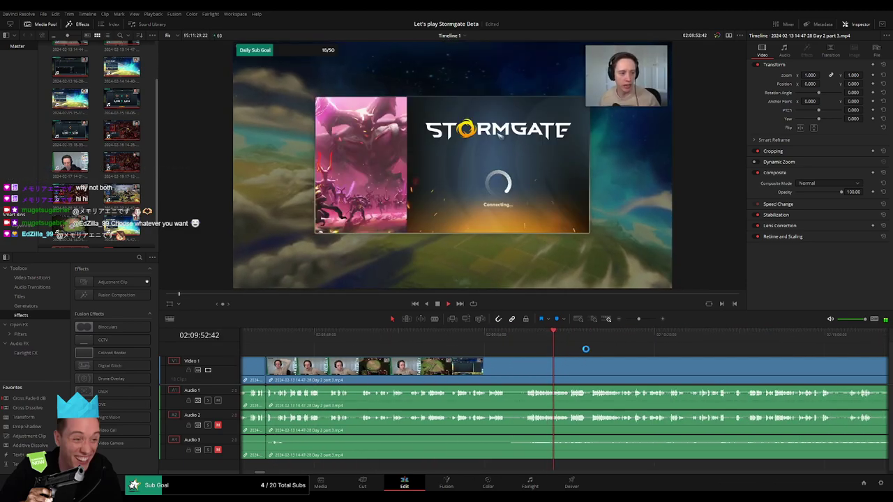
pyautogui.moveTo(643, 321); pyautogui.dragTo(625, 321)
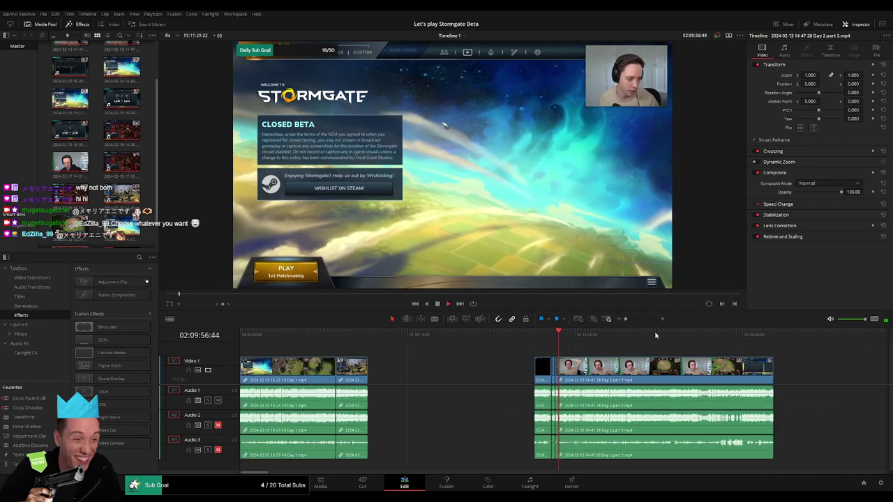
pyautogui.hscroll(5, 659, 359)
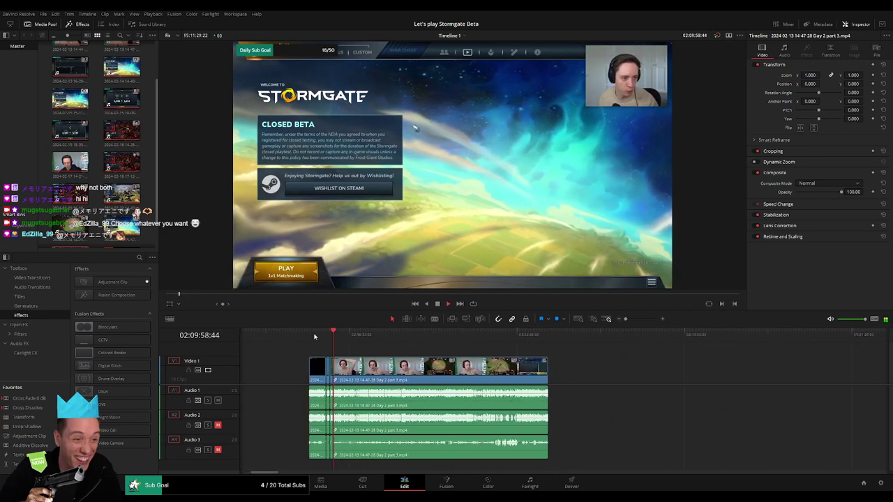
# Step: Scrub into the Day 2 part 3 gameplay and zoom the timeline in
pyautogui.press('Home')
pyautogui.moveTo(340, 335)
pyautogui.mouseDown()
pyautogui.moveTo(431, 344)
pyautogui.moveTo(433, 354)
pyautogui.mouseUp()
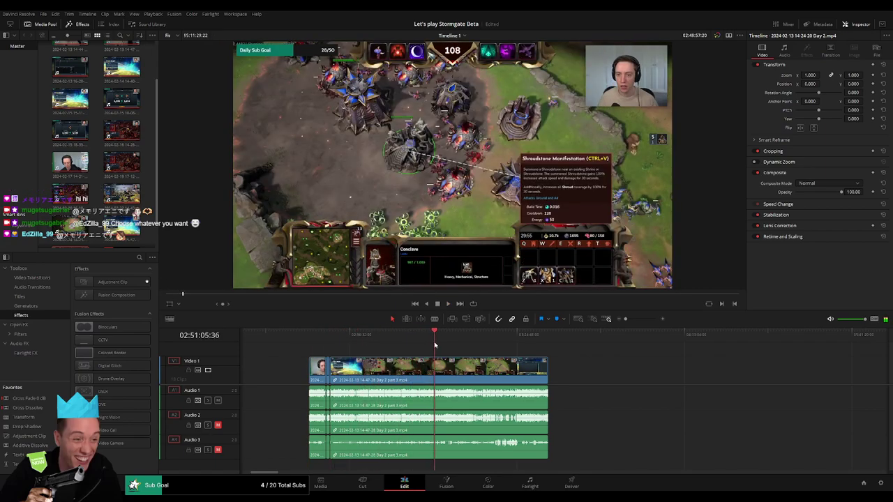
pyautogui.moveTo(631, 322); pyautogui.dragTo(642, 319)
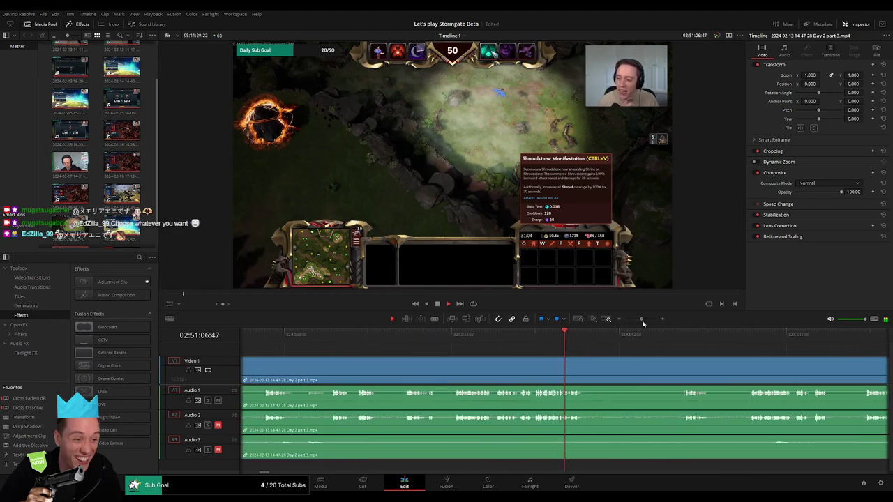
pyautogui.click(753, 335)
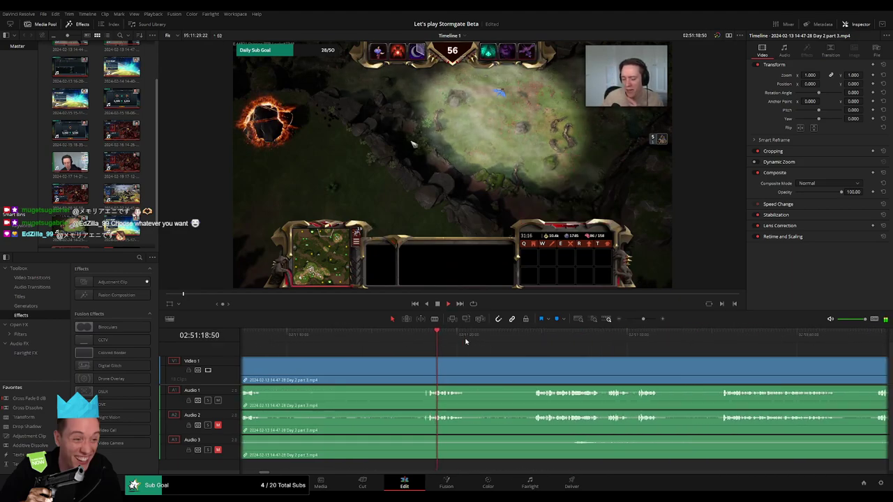
pyautogui.click(534, 346)
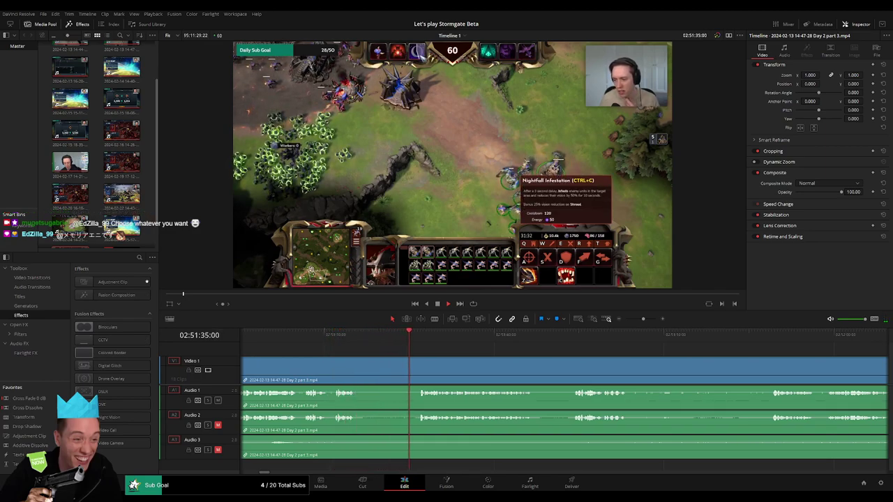
pyautogui.hscroll(2, 347, 360)
pyautogui.hscroll(2, 443, 358)
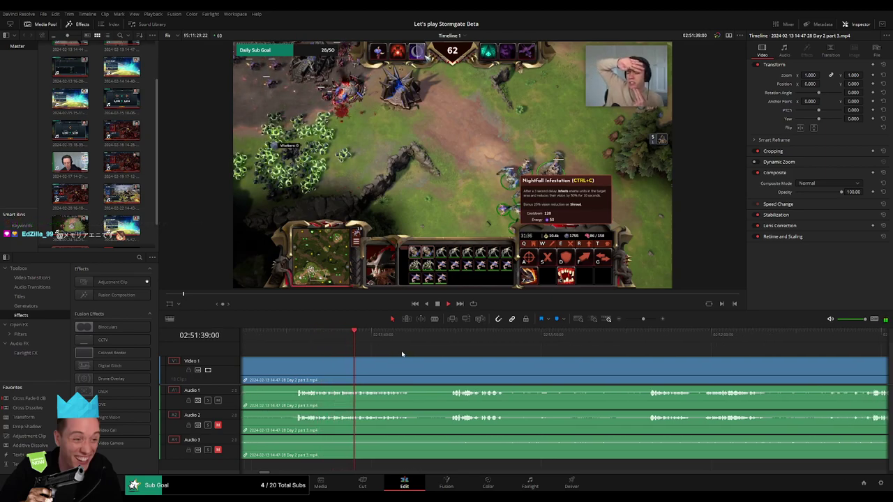
pyautogui.hscroll(2, 415, 353)
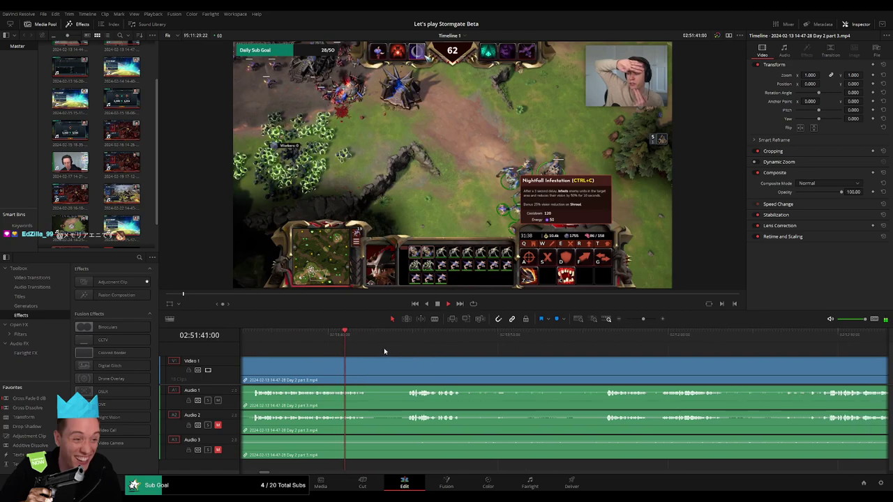
pyautogui.hscroll(3, 365, 351)
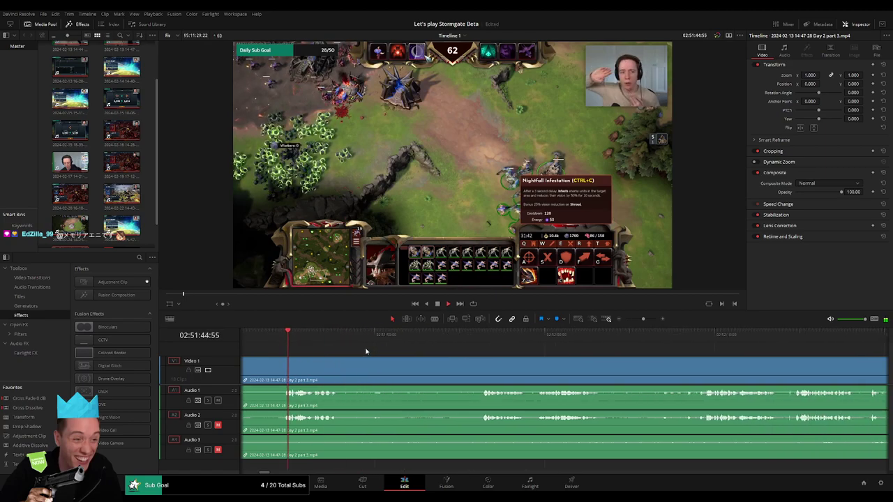
# Step: Step through the footage from 02:51:56 to 02:52:40, then back toward 02:52:09
pyautogui.click(483, 336)
pyautogui.hscroll(3, 481, 360)
pyautogui.click(379, 337)
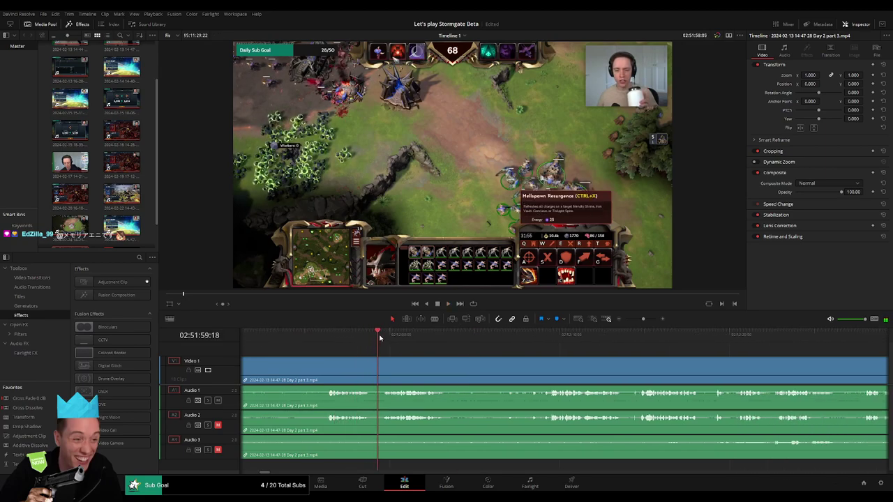
pyautogui.hscroll(3, 381, 342)
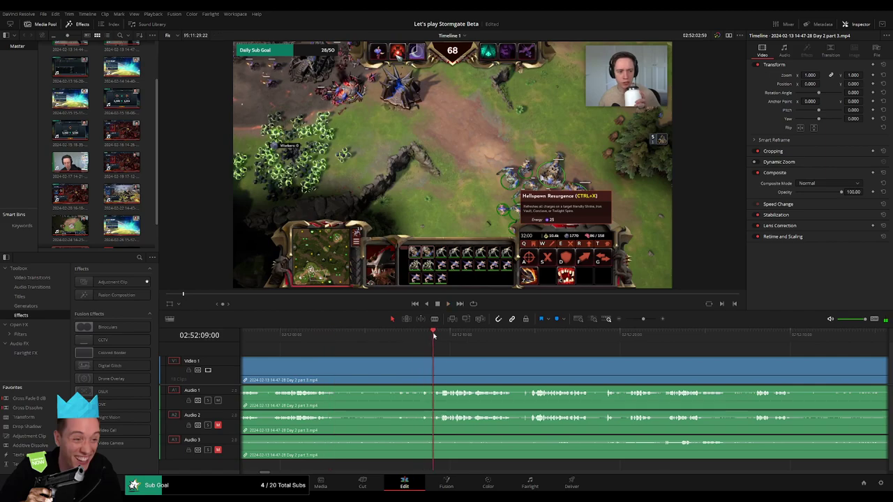
pyautogui.hscroll(3, 386, 342)
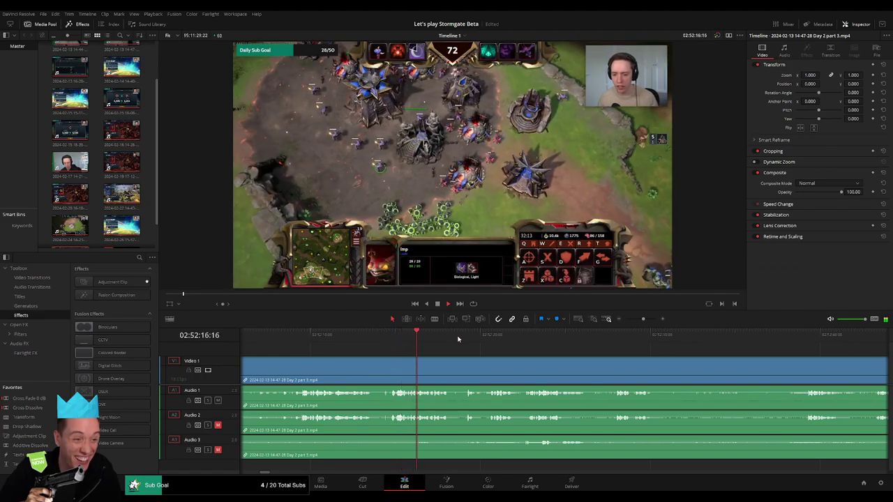
pyautogui.click(458, 339)
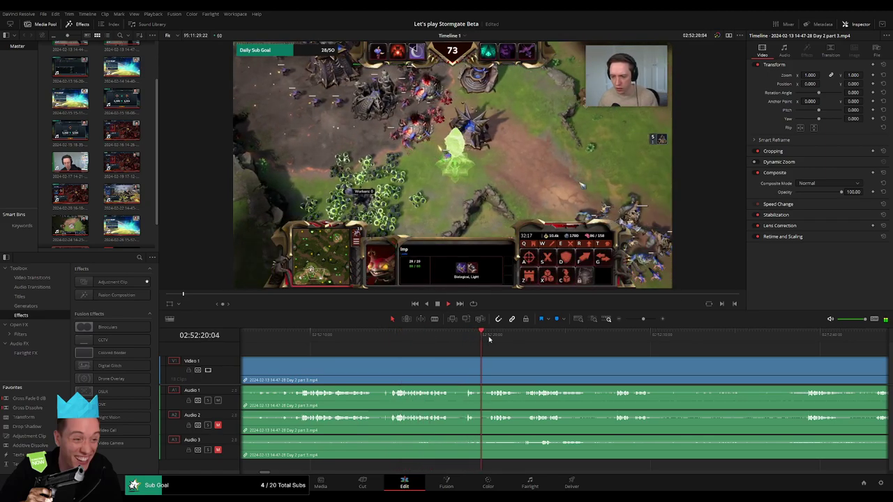
pyautogui.hscroll(1, 414, 342)
pyautogui.hscroll(1, 412, 341)
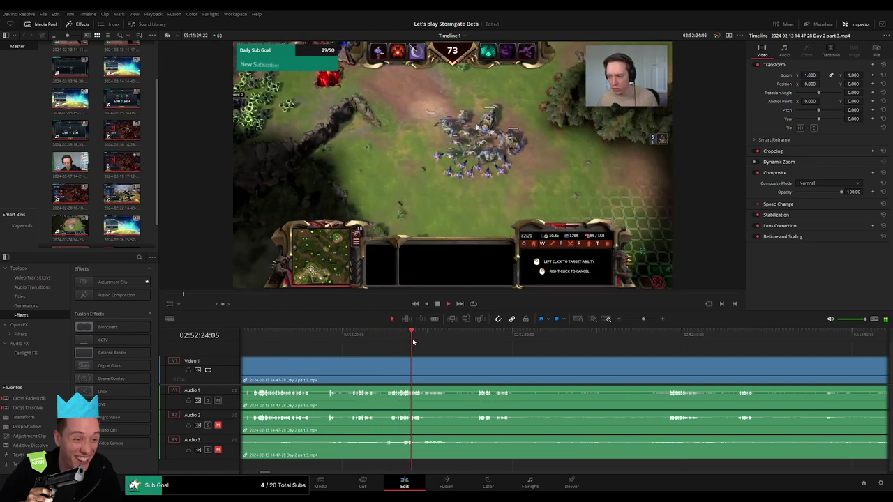
pyautogui.click(477, 340)
pyautogui.hscroll(1, 437, 346)
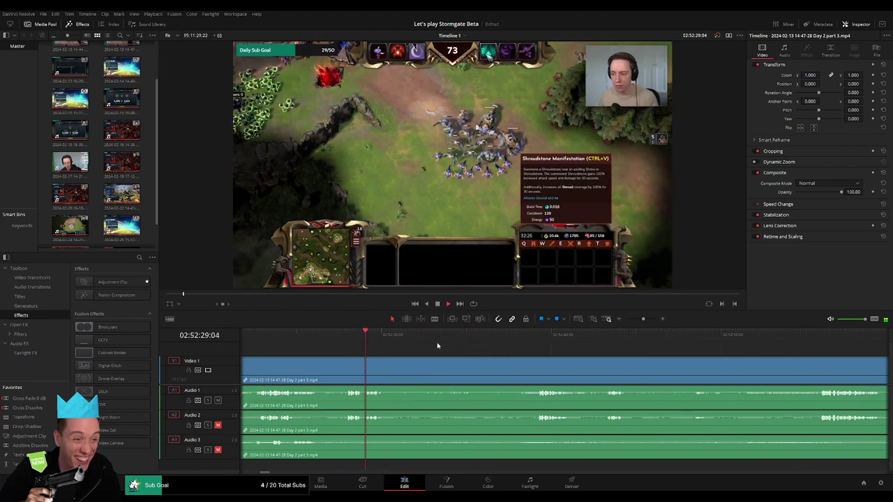
pyautogui.click(536, 342)
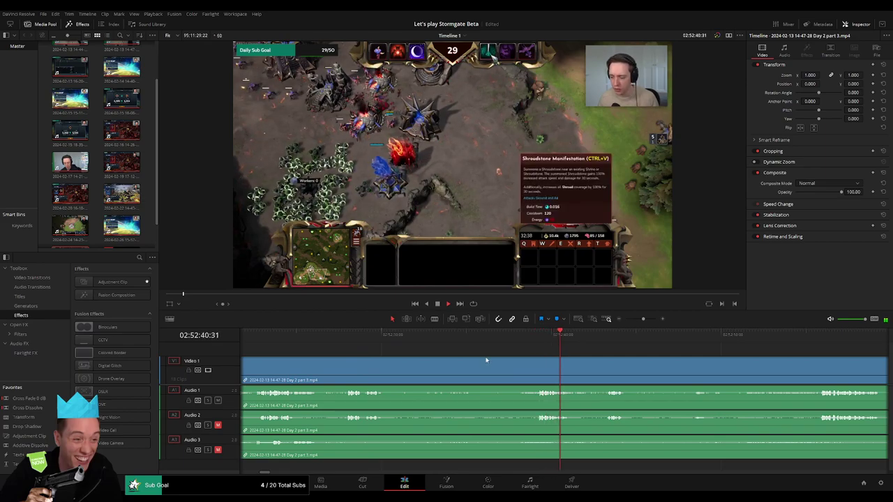
pyautogui.hscroll(-1, 562, 356)
pyautogui.click(343, 340)
# Step: Set the playhead at about 02:52:09 in Day 2 part 3
pyautogui.hscroll(-1, 342, 342)
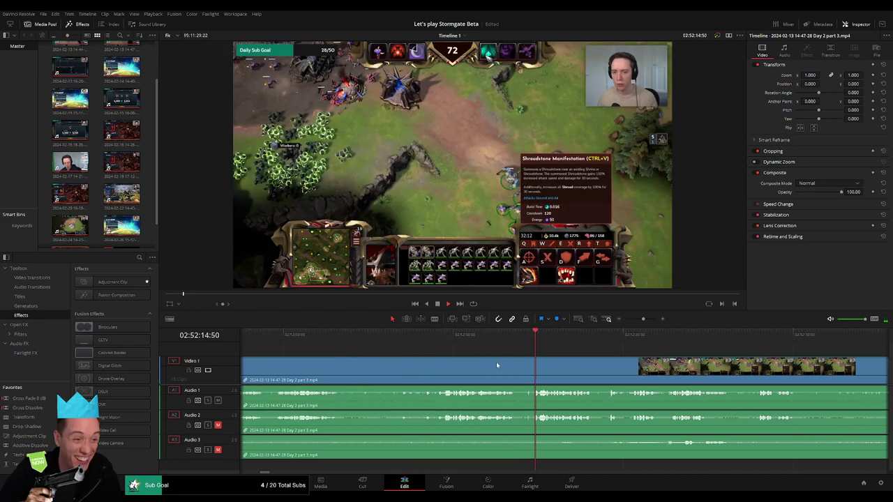
pyautogui.click(441, 341)
pyautogui.press('space')
pyautogui.moveTo(426, 339); pyautogui.dragTo(444, 342)
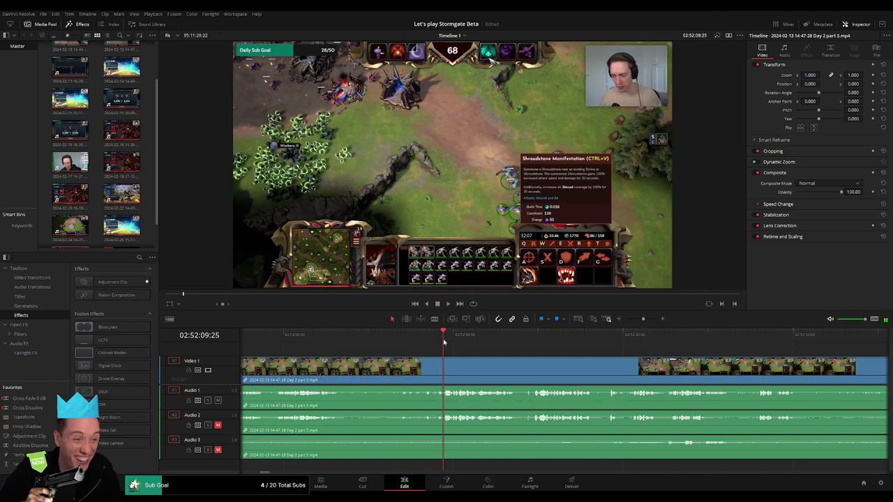
pyautogui.moveTo(443, 342); pyautogui.dragTo(443, 342)
# Step: Split the clip there and give the video after the cut a one-second fade-in
pyautogui.click(445, 369)
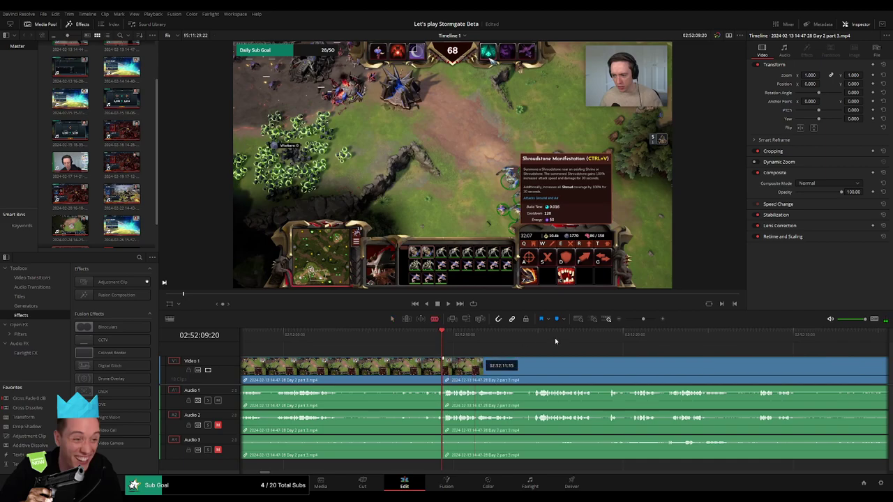
pyautogui.press('a')
pyautogui.click(650, 322)
pyautogui.moveTo(568, 359); pyautogui.dragTo(641, 361)
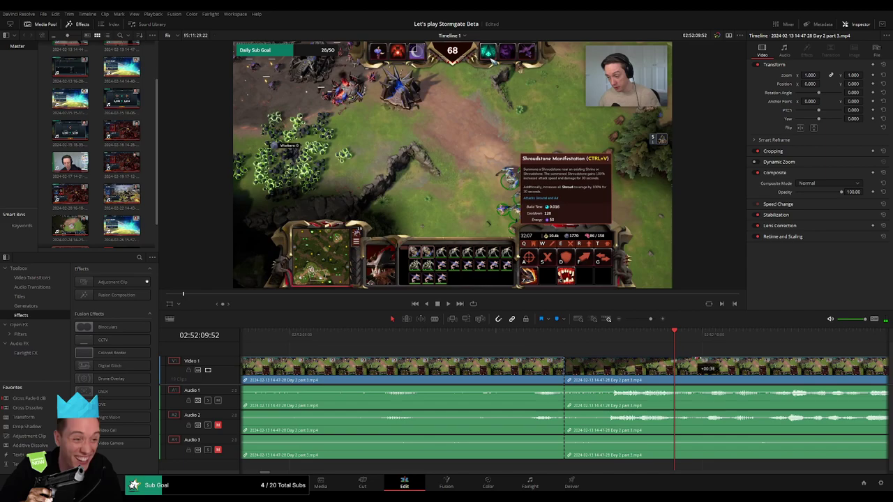
pyautogui.moveTo(698, 361)
pyautogui.mouseDown()
pyautogui.moveTo(750, 363)
pyautogui.moveTo(421, 361)
pyautogui.mouseUp()
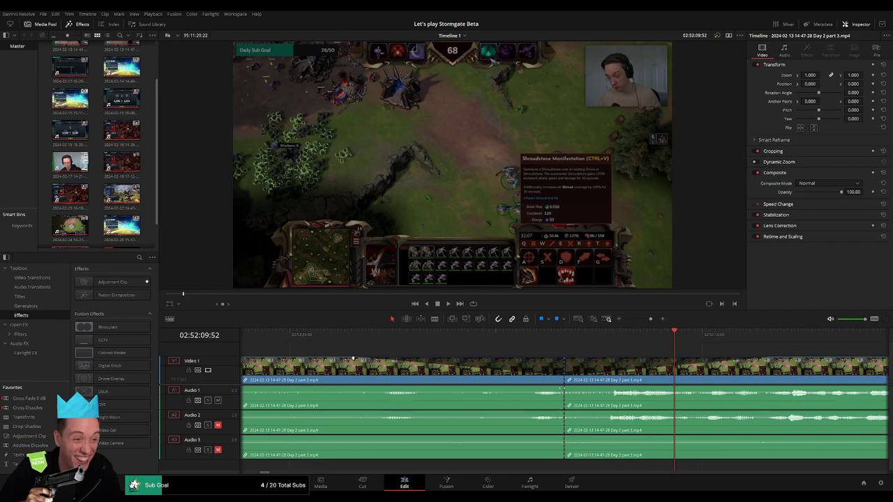
# Step: Fade Audio 1, 2 and 3 out before and back in after the 02:52:09 cut
pyautogui.moveTo(561, 389); pyautogui.dragTo(392, 383)
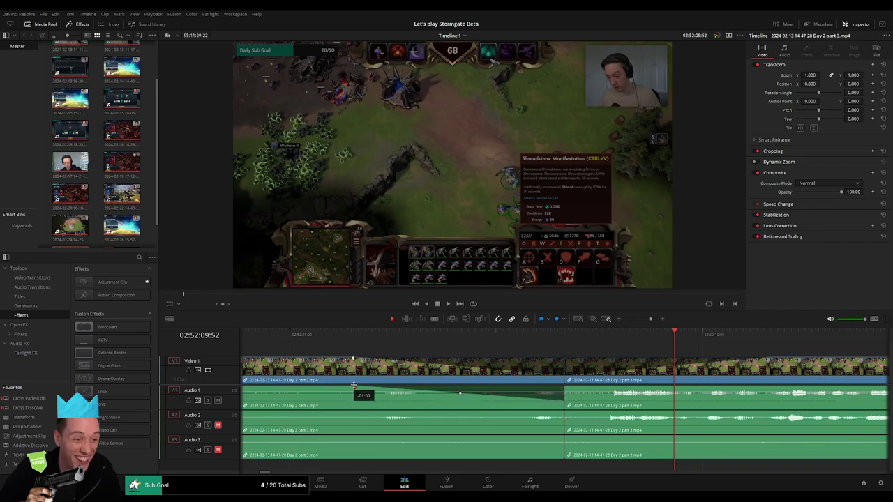
pyautogui.moveTo(567, 388); pyautogui.dragTo(737, 387)
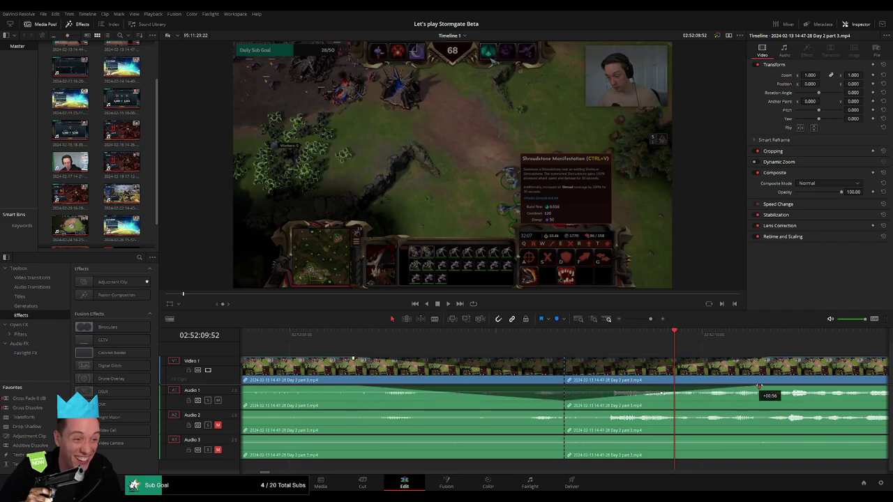
pyautogui.moveTo(564, 413); pyautogui.dragTo(367, 410)
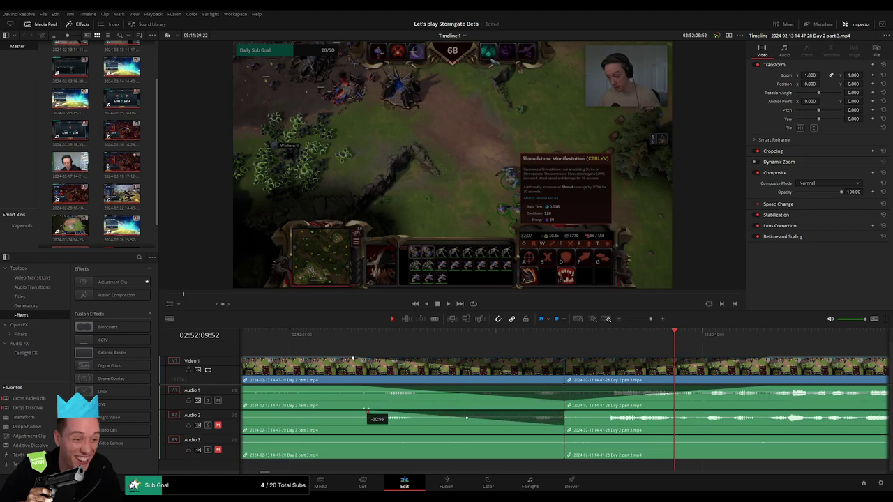
pyautogui.moveTo(566, 413); pyautogui.dragTo(743, 412)
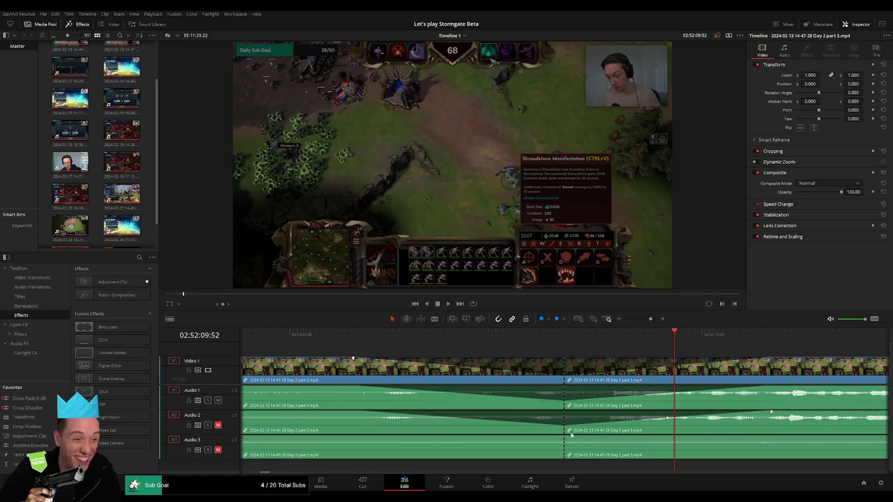
pyautogui.moveTo(563, 437); pyautogui.dragTo(363, 436)
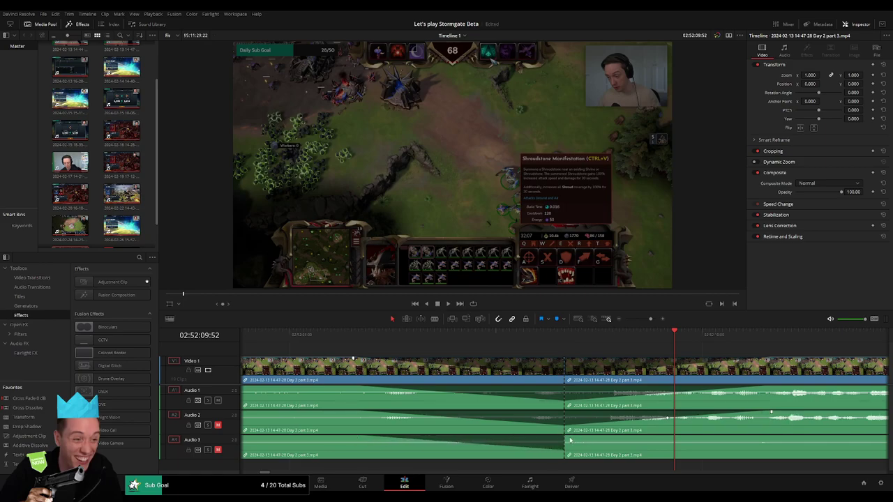
pyautogui.moveTo(570, 440); pyautogui.dragTo(751, 441)
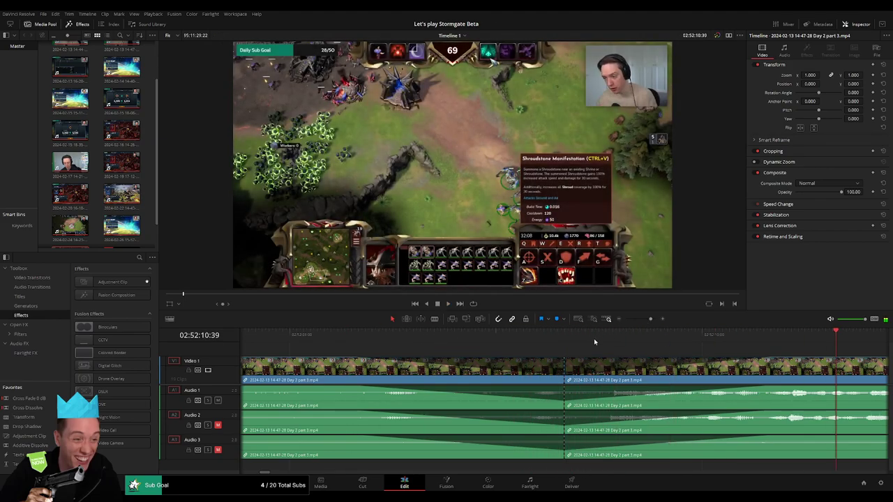
# Step: Snap the second Day 2 part 3 clip left to the playhead at 04:00:00 and play it
pyautogui.moveTo(649, 319); pyautogui.dragTo(624, 319)
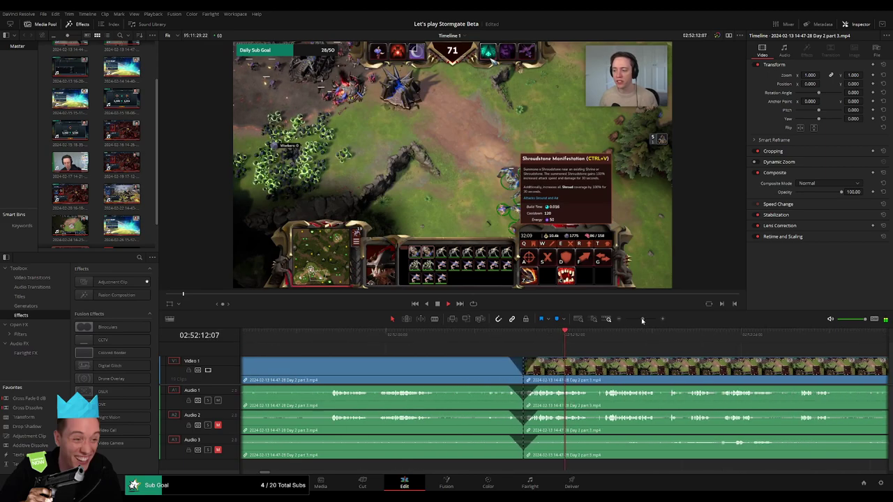
pyautogui.press('space')
pyautogui.hscroll(5, 421, 355)
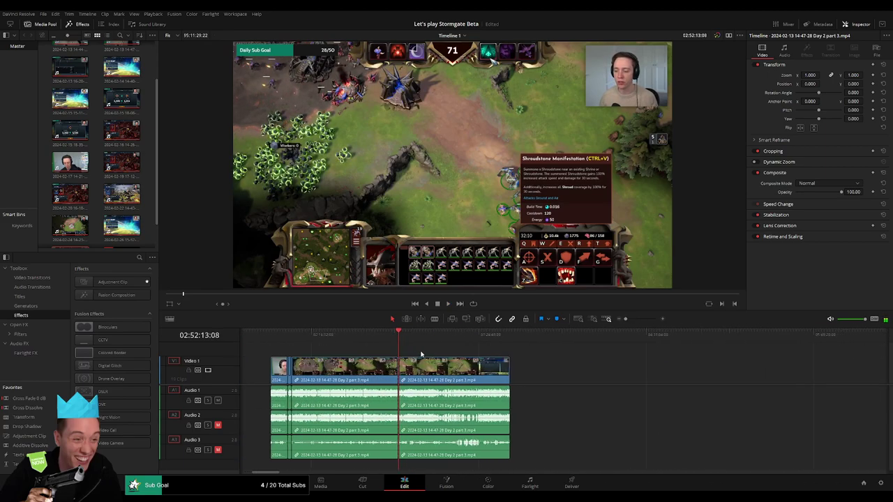
pyautogui.click(272, 336)
pyautogui.hscroll(10, 334, 359)
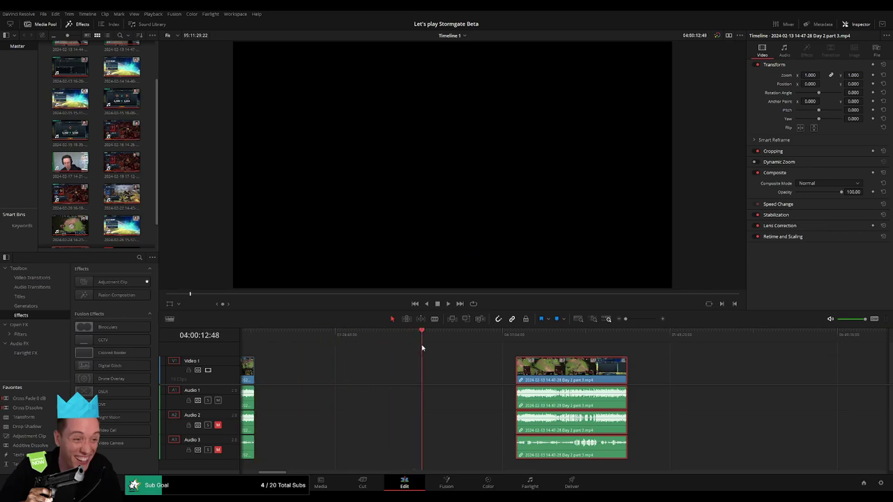
pyautogui.click(629, 322)
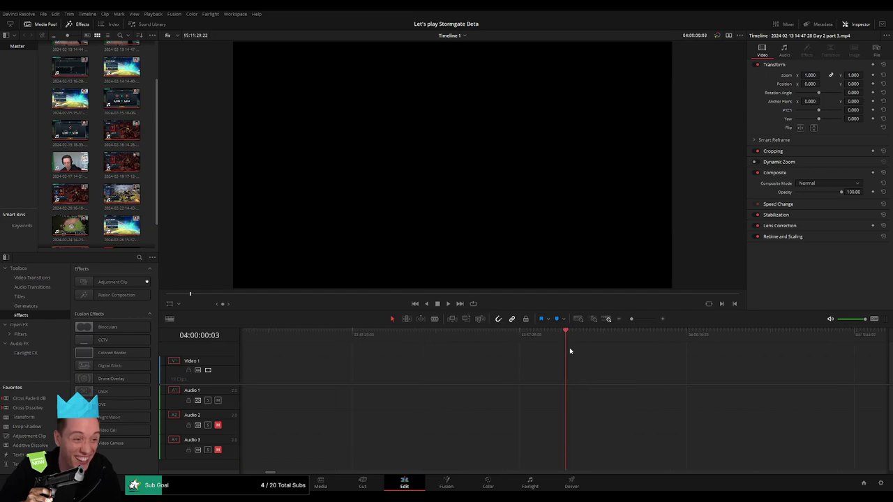
pyautogui.hotkey('ctrl', '-')
pyautogui.moveTo(688, 364); pyautogui.dragTo(596, 356)
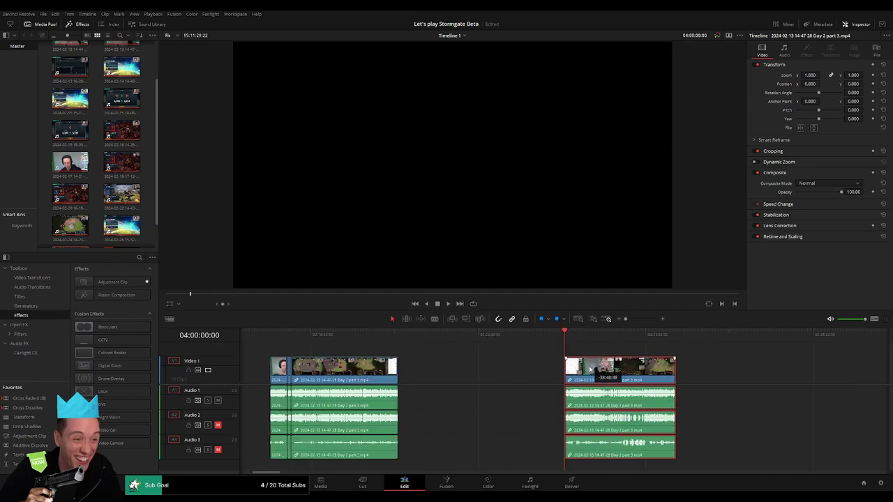
pyautogui.press('space')
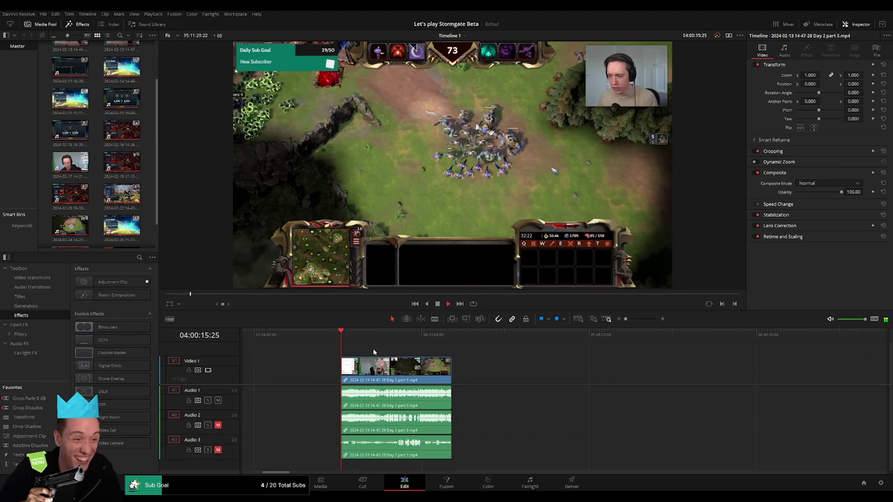
# Step: Scroll and zoom the timeline to bring the Day 2 part 4 clip into view
pyautogui.hscroll(2, 347, 350)
pyautogui.hscroll(2, 341, 351)
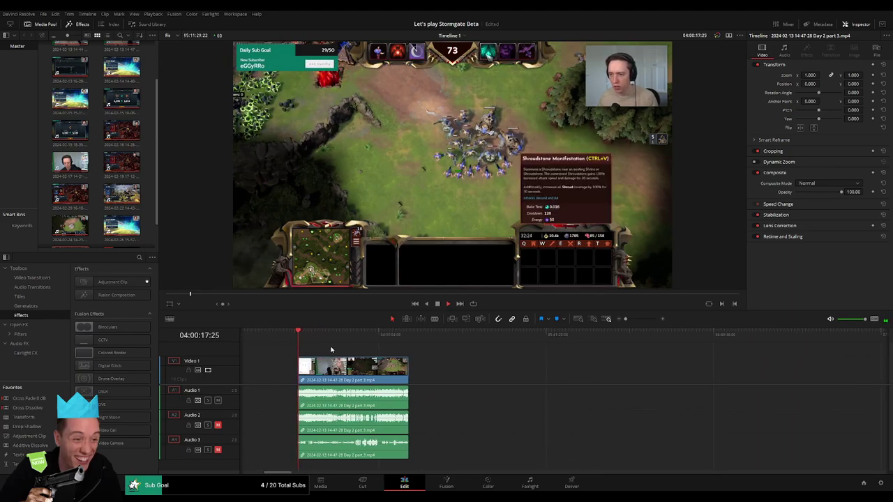
pyautogui.moveTo(622, 321); pyautogui.dragTo(625, 320)
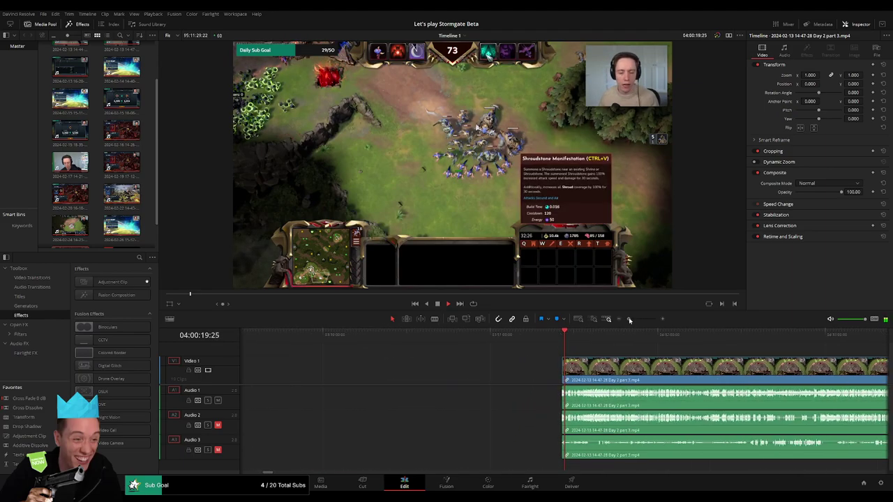
pyautogui.hscroll(5, 312, 352)
pyautogui.moveTo(311, 341); pyautogui.dragTo(654, 347)
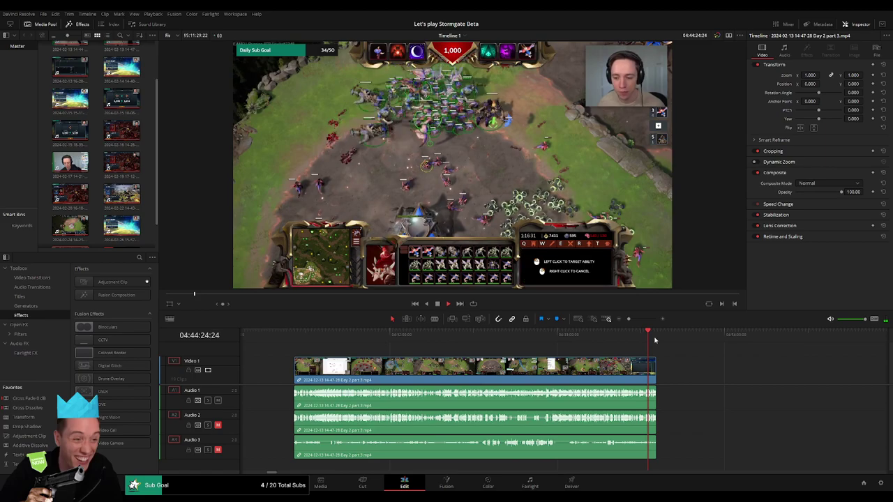
pyautogui.scroll(-5, 558, 356)
pyautogui.hscroll(5, 450, 362)
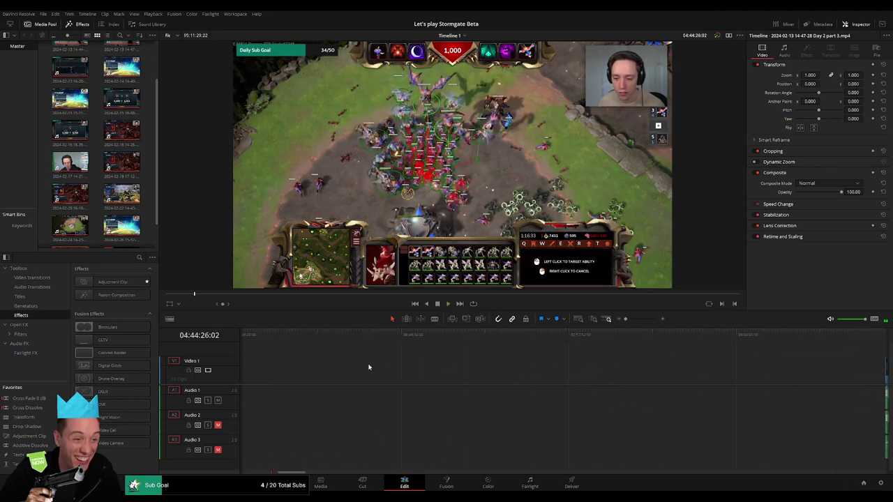
pyautogui.hscroll(3, 497, 371)
# Step: Butt Day 2 part 4 against part 3's end and play across the join
pyautogui.moveTo(834, 375); pyautogui.dragTo(568, 360)
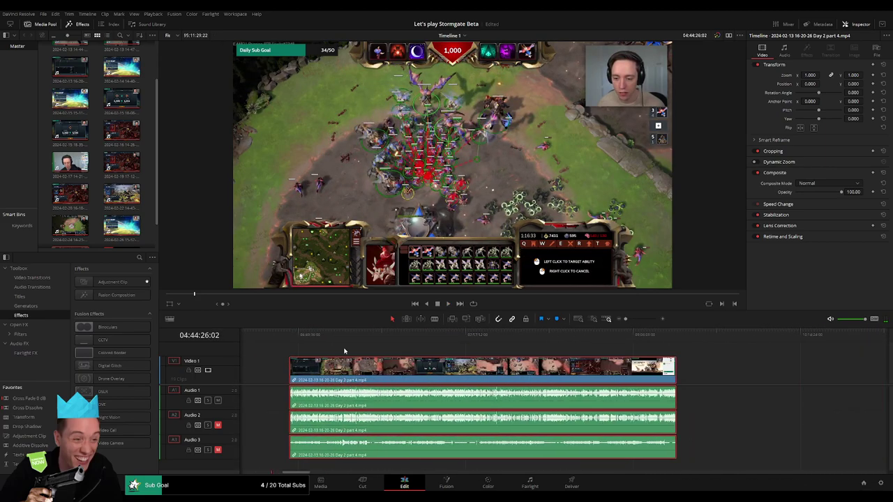
pyautogui.moveTo(732, 376); pyautogui.dragTo(441, 379)
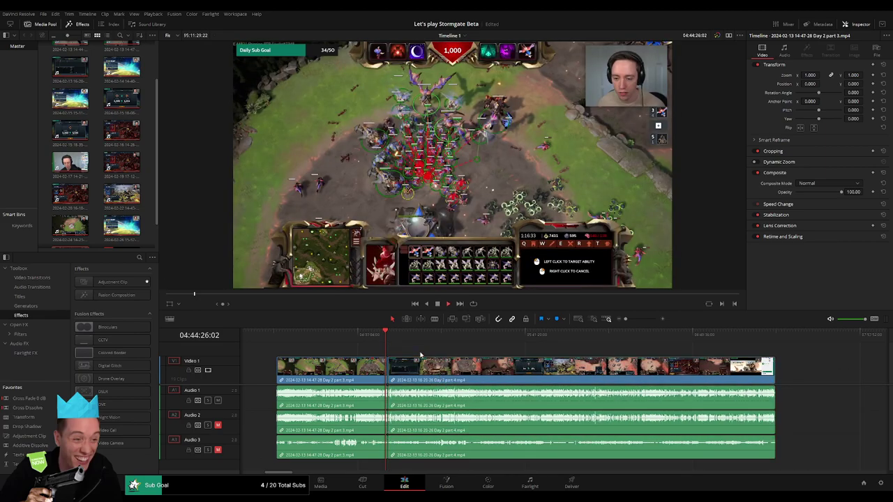
pyautogui.press('space')
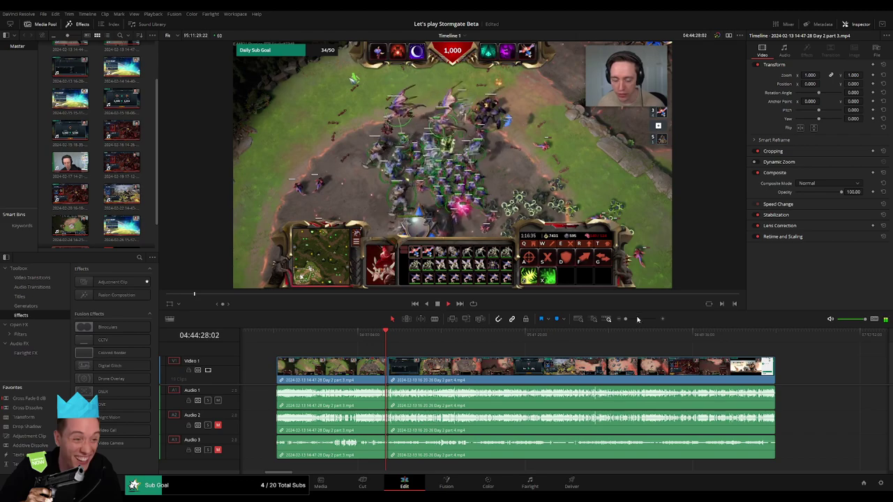
pyautogui.moveTo(625, 319); pyautogui.dragTo(639, 318)
pyautogui.moveTo(712, 349); pyautogui.dragTo(761, 349)
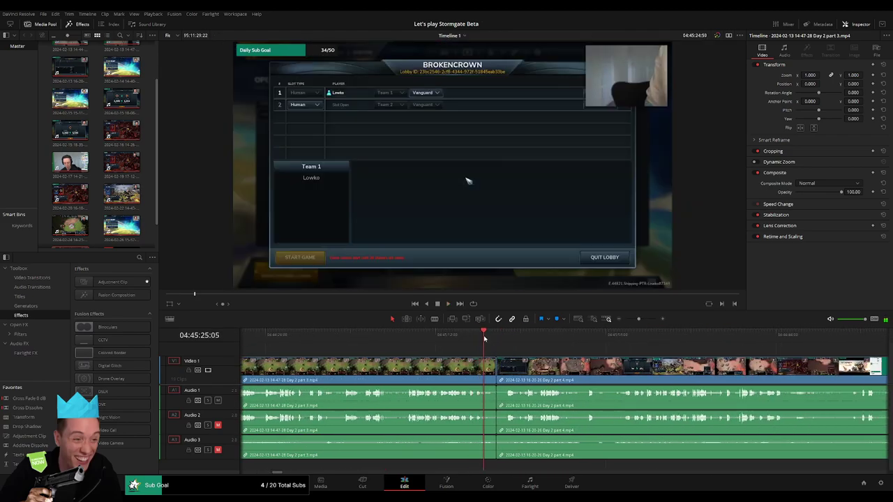
# Step: Zoom in around the join and undo the dissolve there
pyautogui.moveTo(639, 319); pyautogui.dragTo(645, 321)
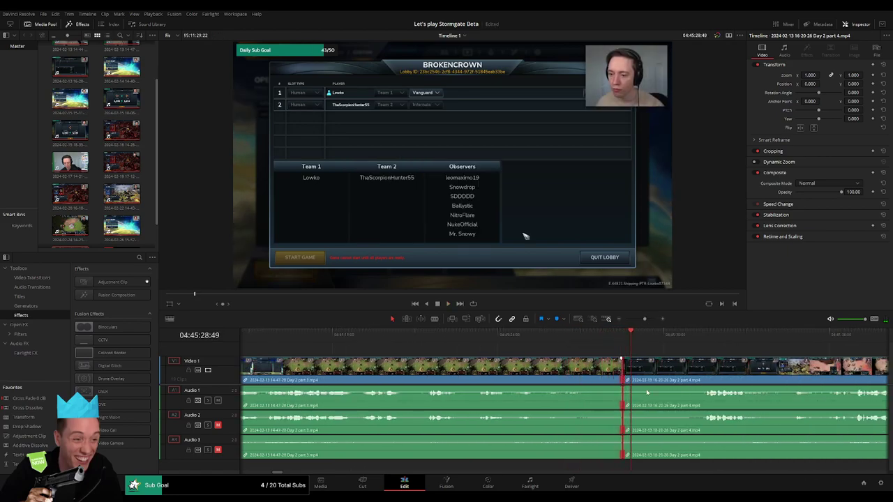
pyautogui.click(559, 335)
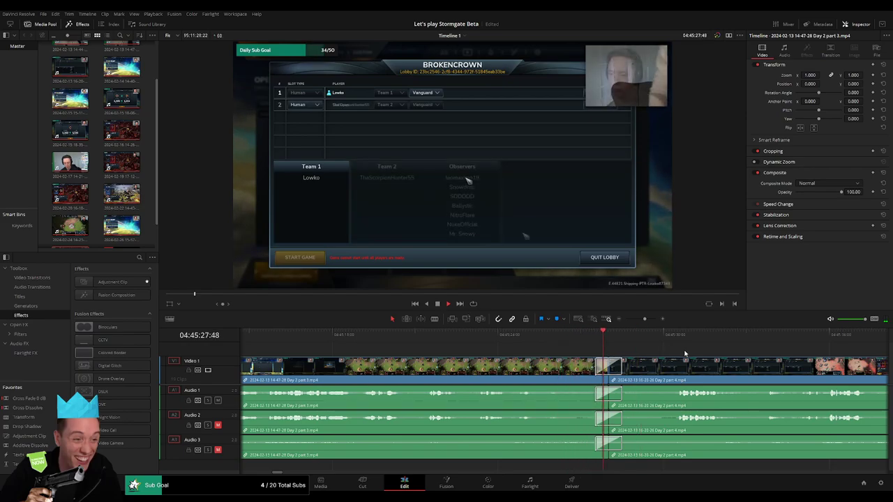
pyautogui.hscroll(3, 499, 348)
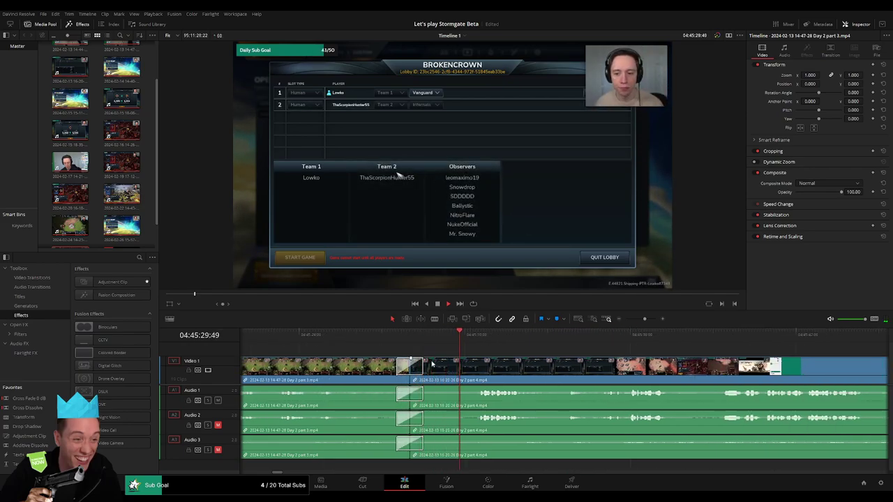
pyautogui.hotkey('ctrl', 'z')
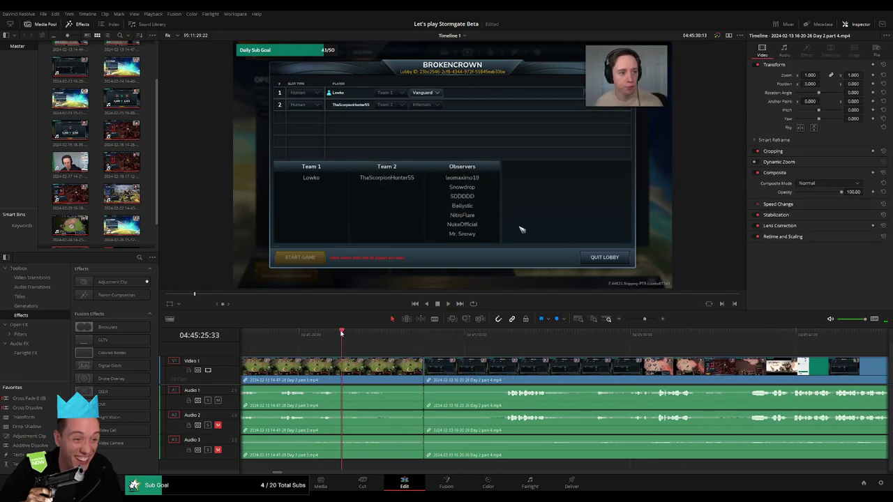
pyautogui.hotkey('ctrl', 'z')
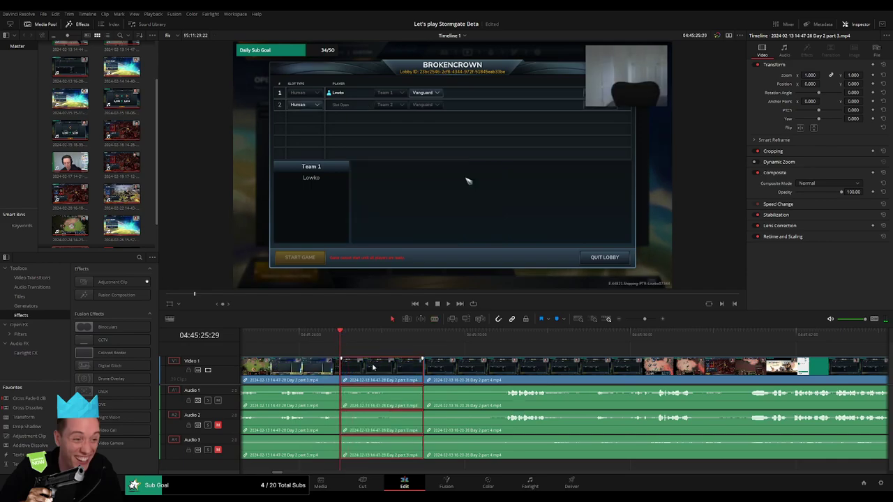
# Step: Ripple-delete the dull stretch, add fade transitions at the cut with Ctrl+T, and preview it
pyautogui.press('Delete')
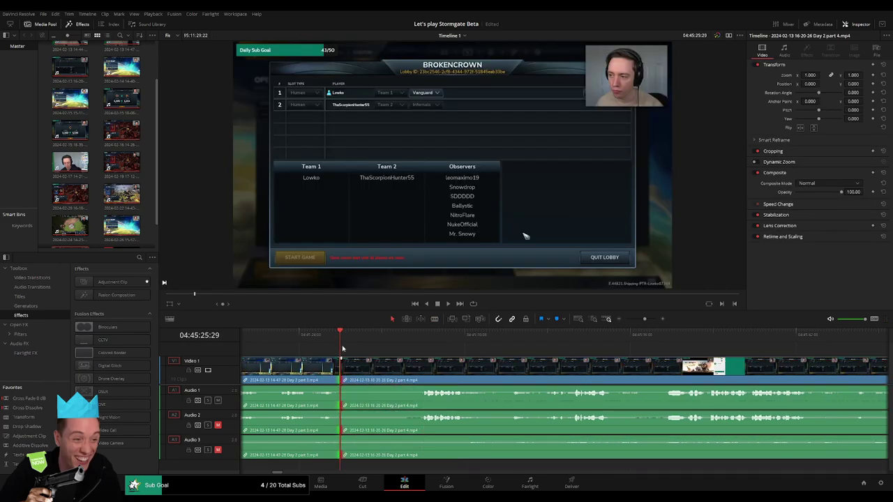
pyautogui.hotkey('ctrl', 't')
pyautogui.press('/')
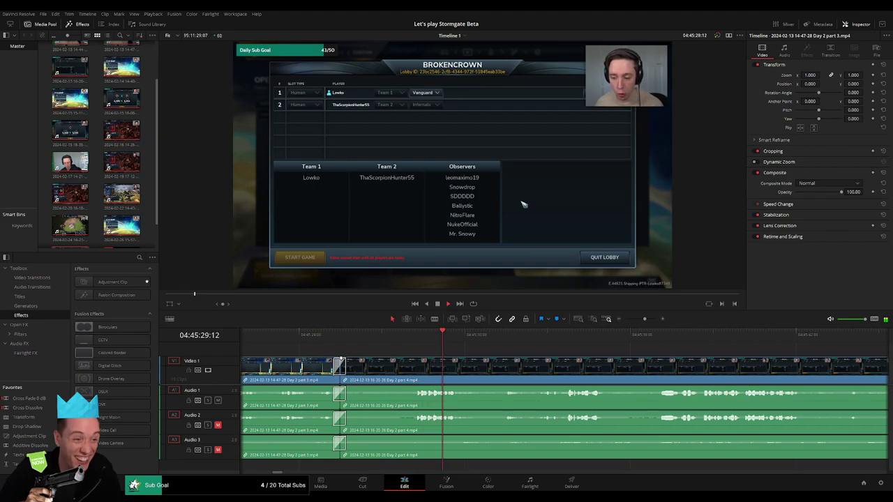
pyautogui.click(429, 345)
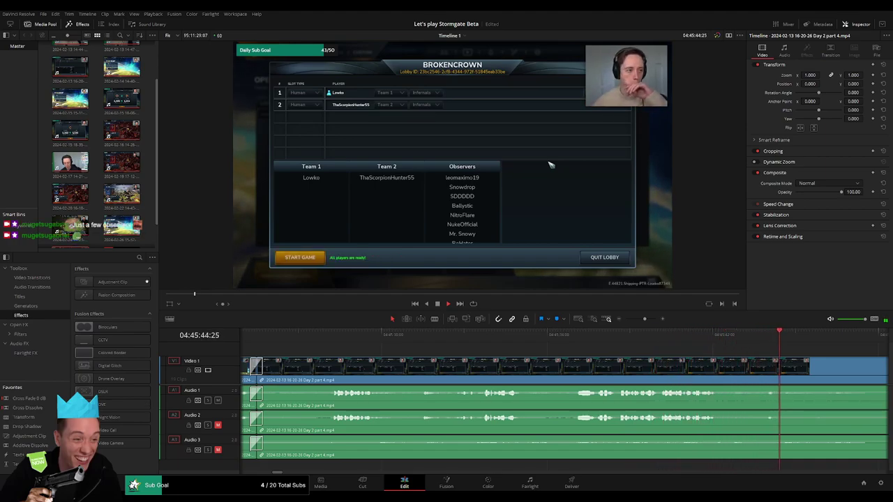
# Step: Zoom and scroll the timeline to bring the later Day 2 part 4 footage into view
pyautogui.hscroll(5, 825, 352)
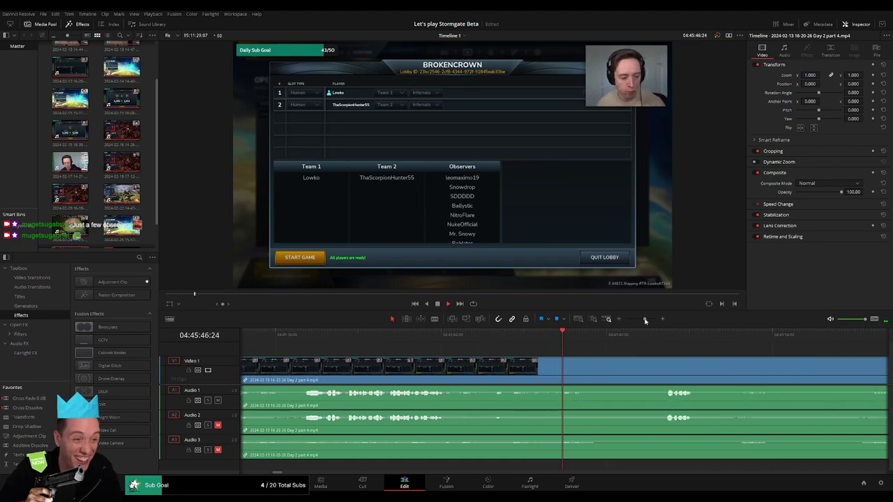
pyautogui.moveTo(645, 320); pyautogui.dragTo(625, 319)
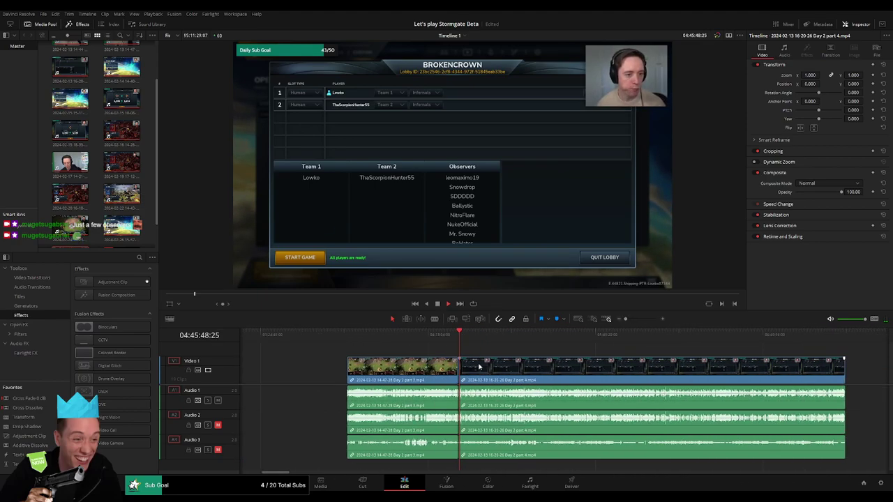
pyautogui.hscroll(2, 479, 365)
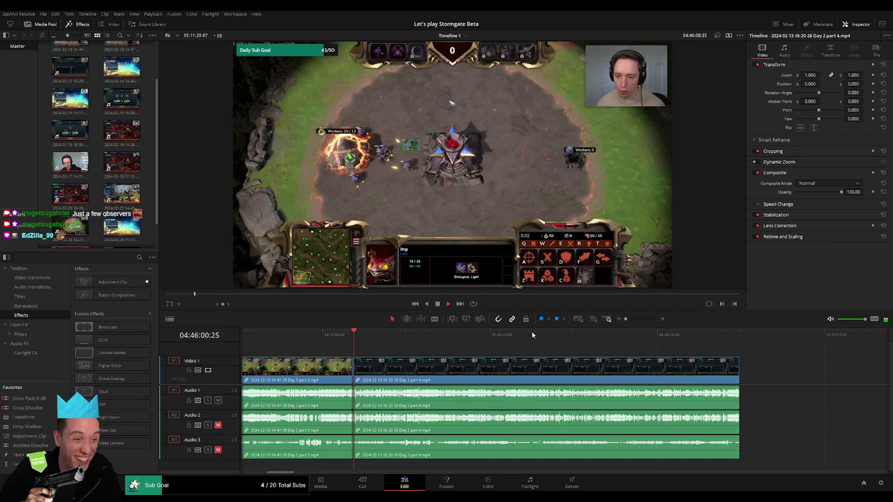
pyautogui.moveTo(625, 319); pyautogui.dragTo(632, 319)
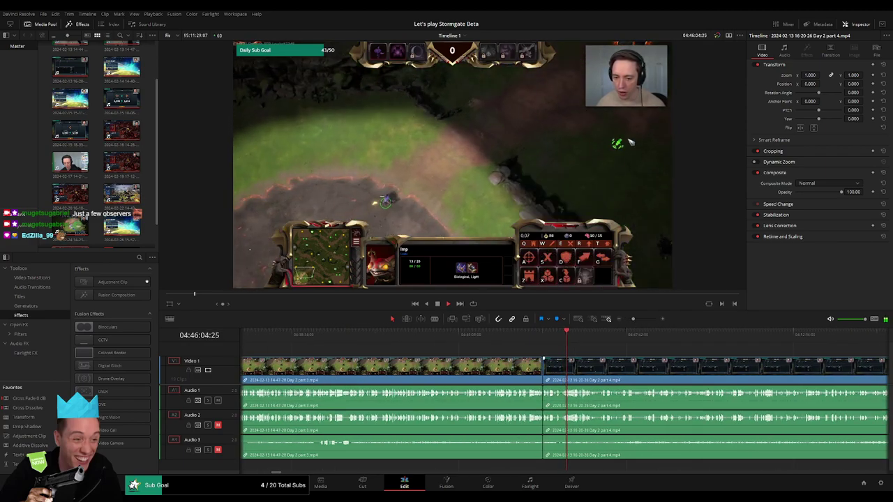
pyautogui.hscroll(3, 595, 335)
pyautogui.hscroll(-2, 595, 335)
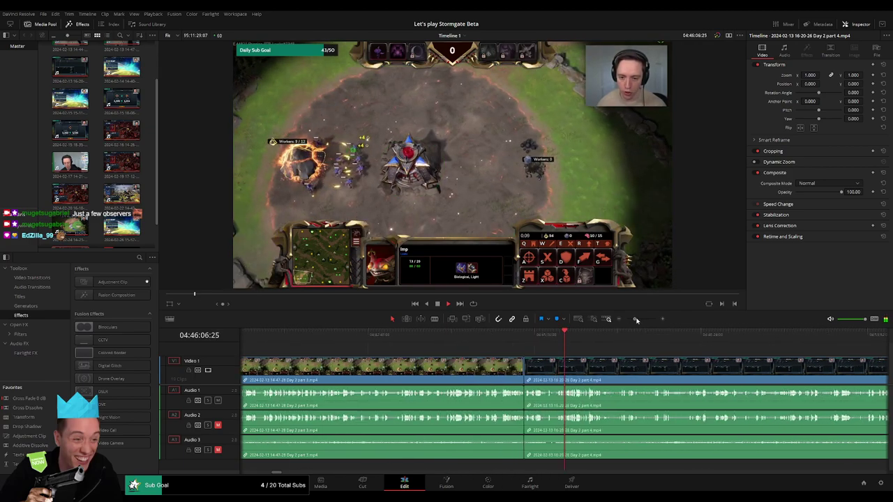
pyautogui.moveTo(633, 319); pyautogui.dragTo(635, 321)
pyautogui.hscroll(3, 462, 342)
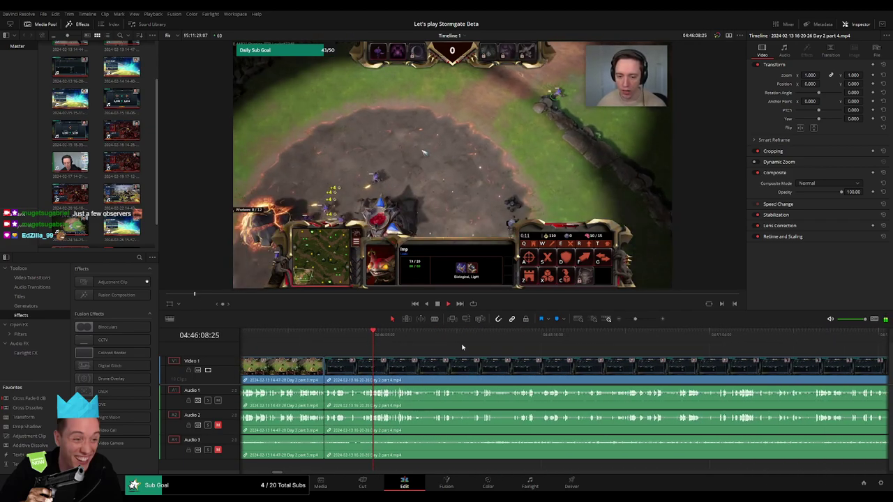
pyautogui.moveTo(463, 342); pyautogui.dragTo(685, 345)
pyautogui.hscroll(5, 685, 345)
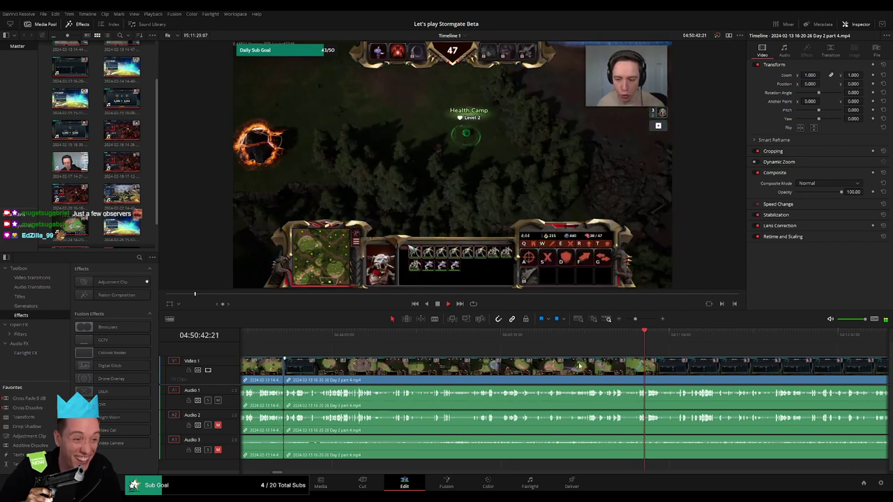
# Step: Place the playhead exactly at 04:52:04:00 in the Day 2 part 4 battle
pyautogui.click(452, 344)
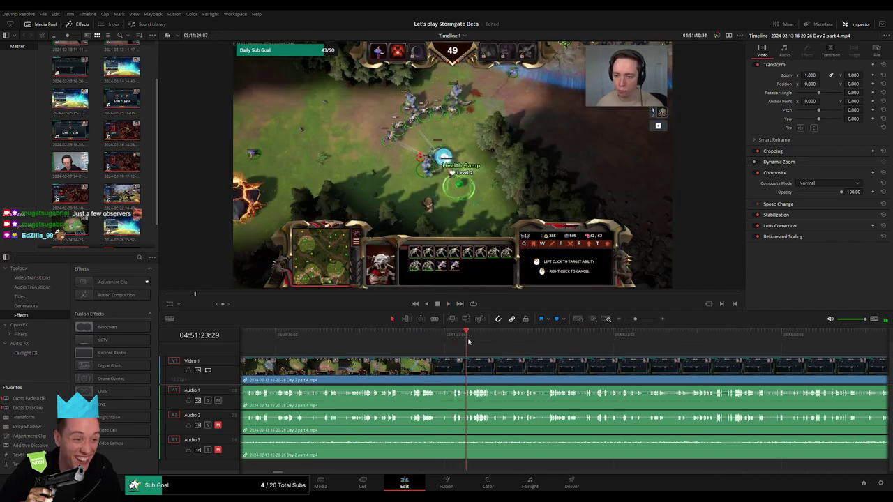
pyautogui.moveTo(451, 344); pyautogui.dragTo(495, 344)
pyautogui.click(642, 320)
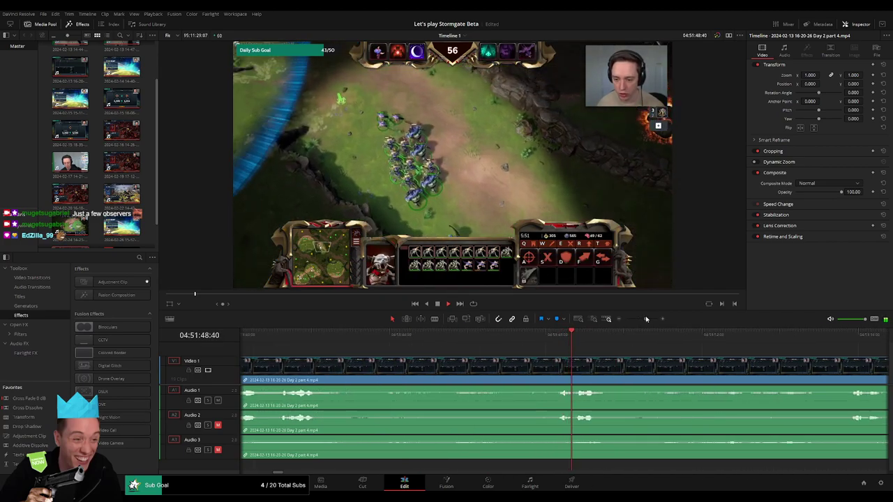
pyautogui.click(657, 335)
pyautogui.hscroll(4, 548, 342)
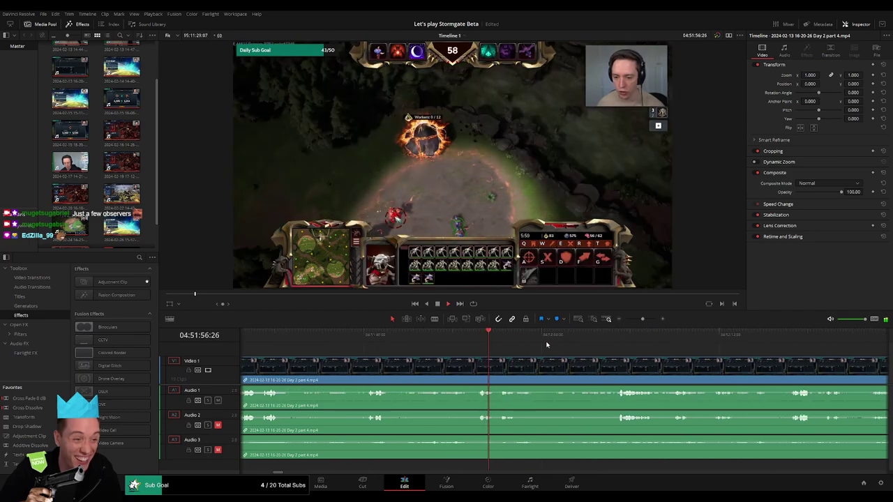
pyautogui.click(612, 335)
pyautogui.hscroll(4, 523, 346)
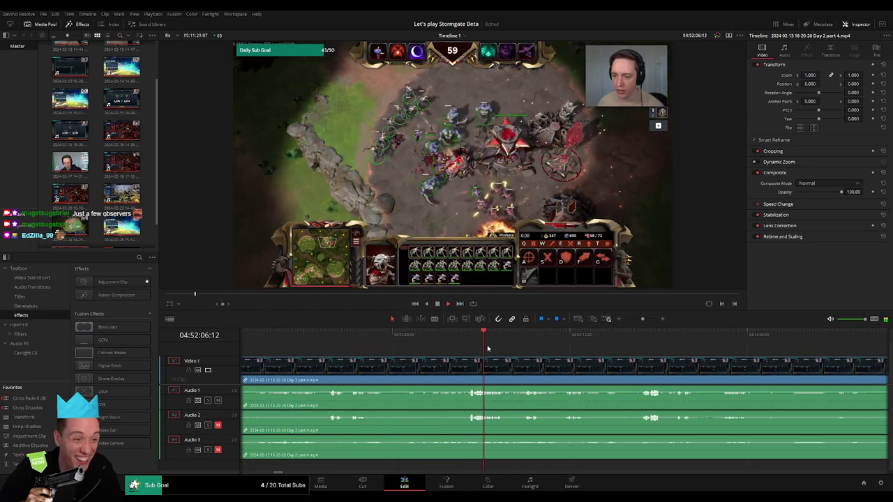
pyautogui.press('space')
pyautogui.click(470, 342)
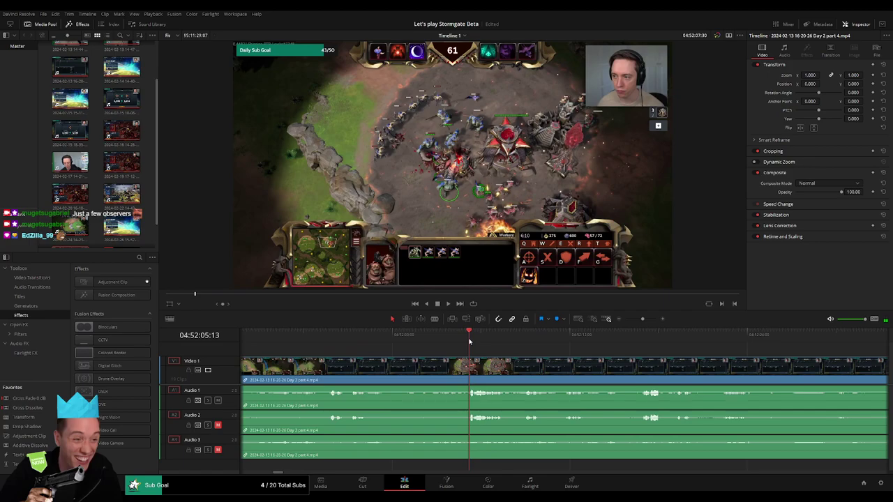
pyautogui.moveTo(468, 342); pyautogui.dragTo(452, 341)
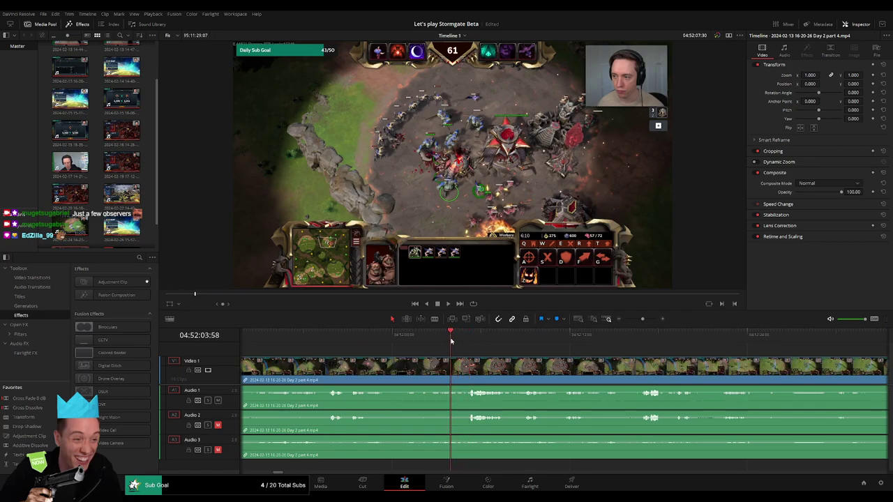
pyautogui.click(451, 342)
# Step: Blade all tracks at 04:52:04:00, return to the Selection tool, and play back the edit
pyautogui.click(453, 364)
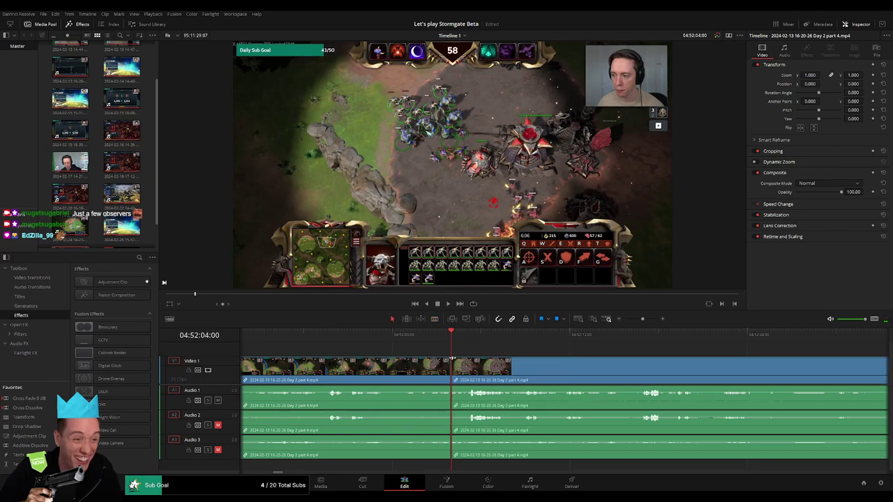
pyautogui.press('a')
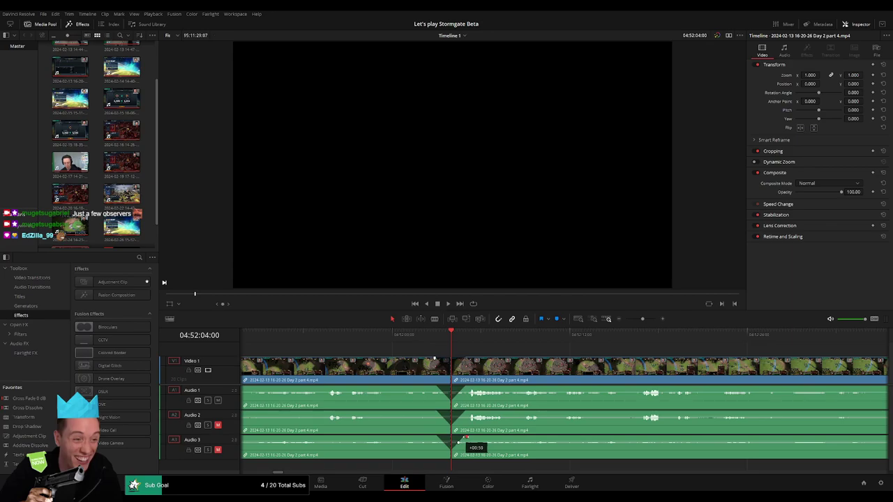
pyautogui.press('space')
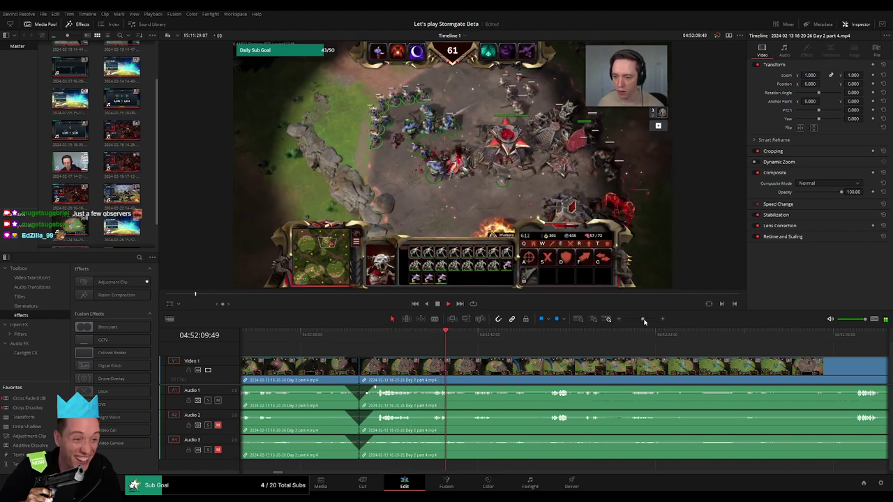
# Step: Move the Day 2 part 4 clip so it starts at 06:00:00:00
pyautogui.moveTo(642, 319); pyautogui.dragTo(606, 335)
pyautogui.hscroll(5, 479, 349)
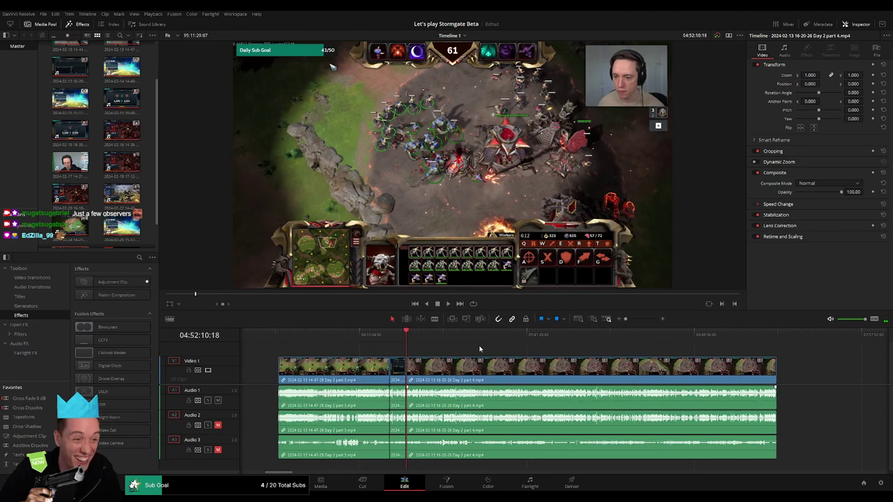
pyautogui.moveTo(513, 359); pyautogui.dragTo(628, 376)
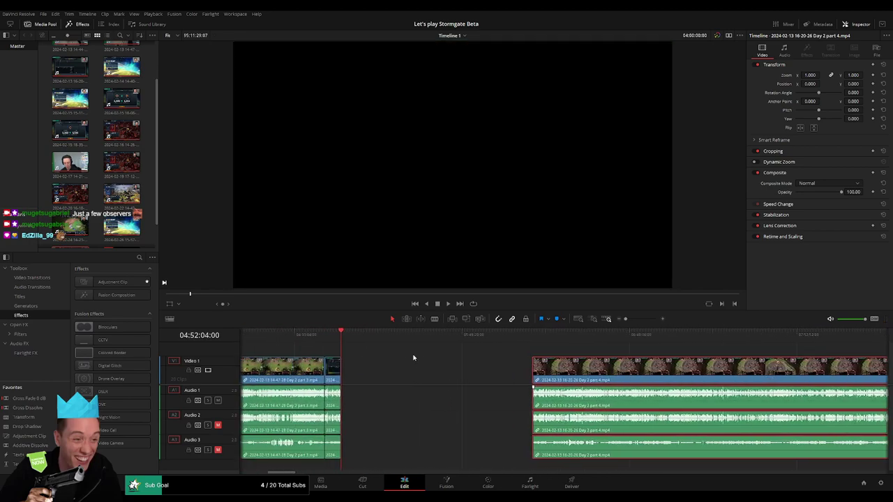
pyautogui.click(412, 345)
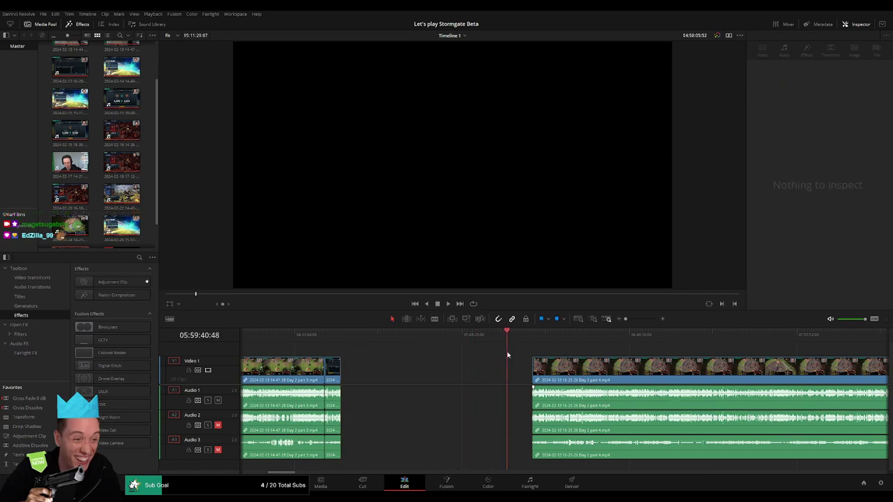
pyautogui.scroll(3, 558, 345)
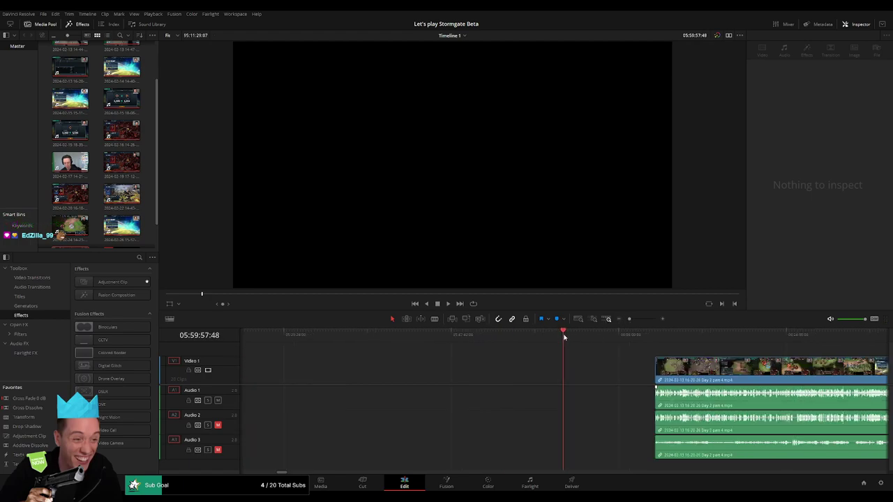
pyautogui.moveTo(701, 377); pyautogui.dragTo(609, 378)
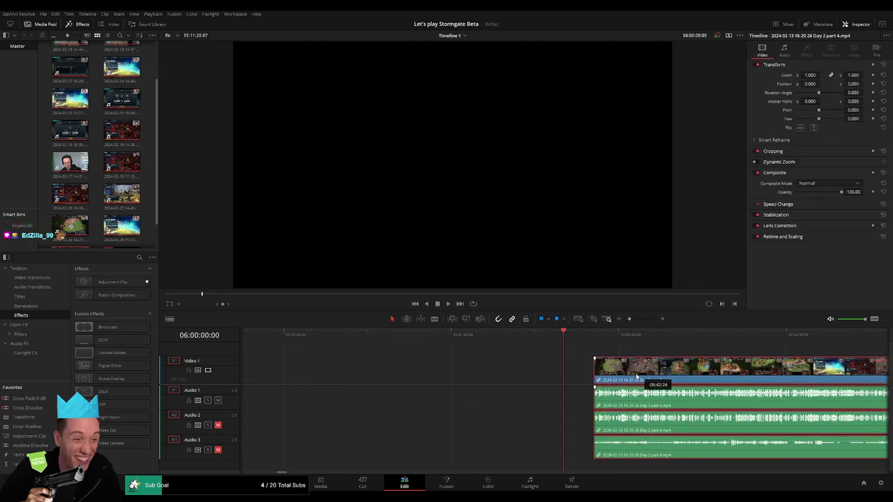
# Step: Zoom and scrub through the part 4 gameplay to approach the cut point
pyautogui.moveTo(628, 321); pyautogui.dragTo(625, 321)
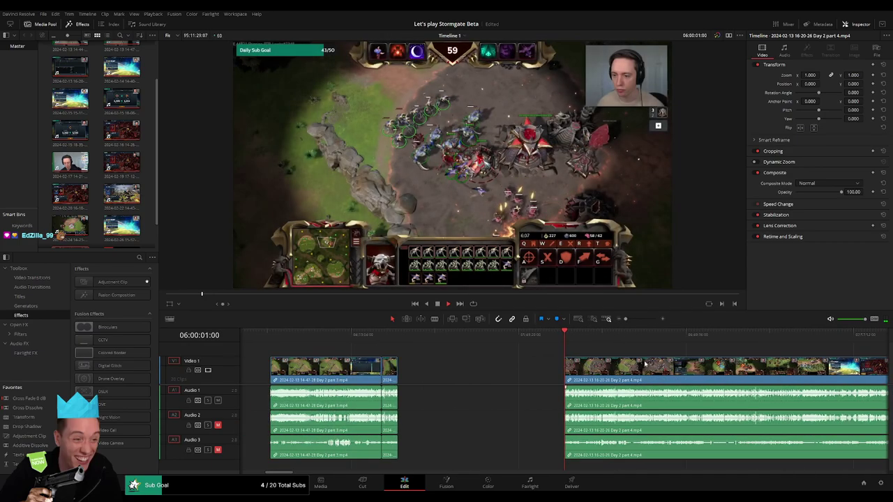
pyautogui.click(367, 335)
pyautogui.moveTo(368, 340); pyautogui.dragTo(456, 347)
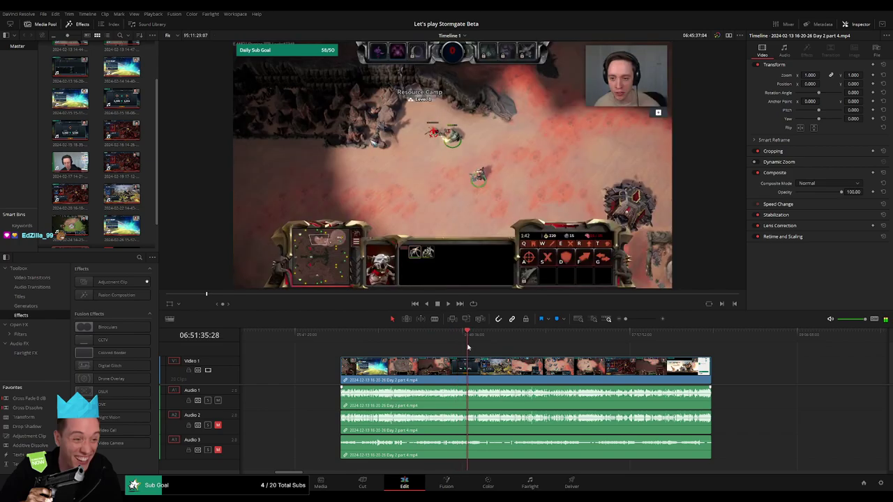
pyautogui.moveTo(456, 346); pyautogui.dragTo(474, 345)
pyautogui.moveTo(618, 319); pyautogui.dragTo(644, 320)
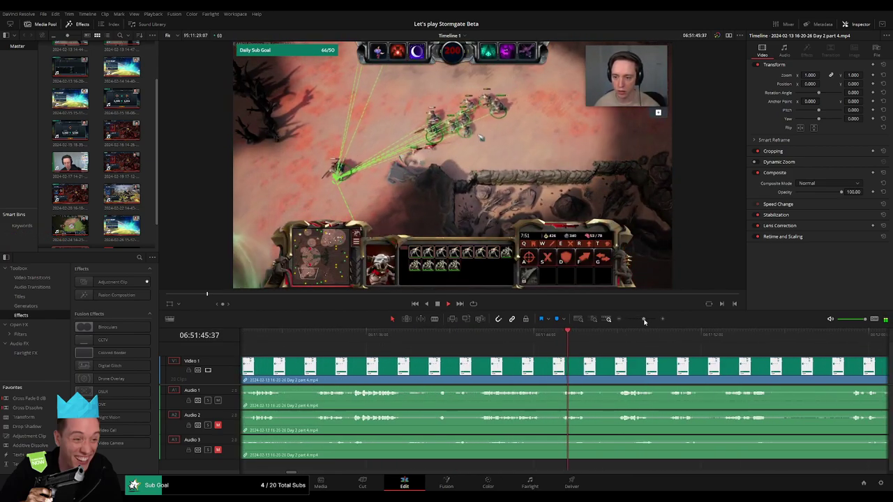
pyautogui.moveTo(413, 338); pyautogui.dragTo(469, 341)
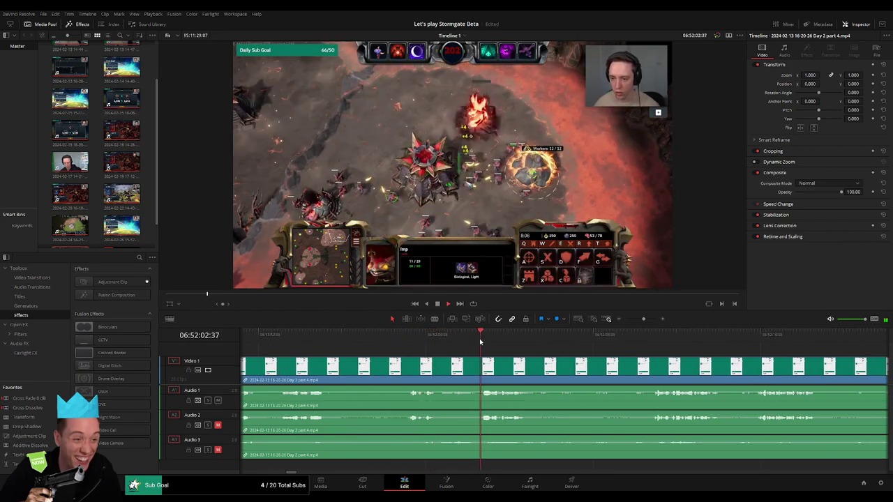
# Step: Set the playhead to 06:52:10:01 and blade the clip there
pyautogui.click(546, 344)
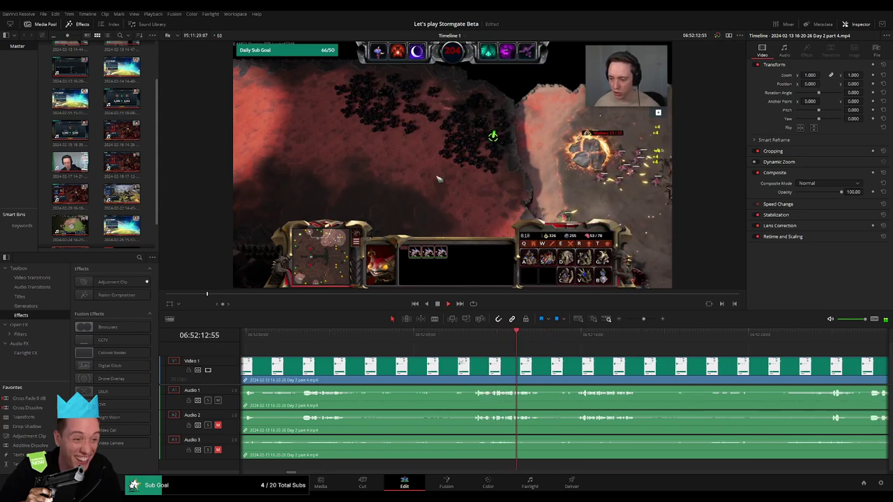
pyautogui.click(534, 342)
pyautogui.click(534, 341)
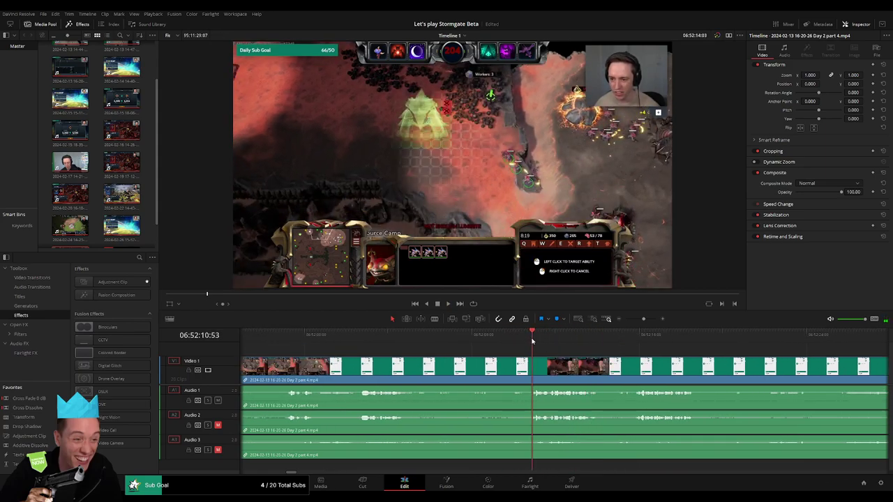
pyautogui.click(523, 341)
pyautogui.click(515, 341)
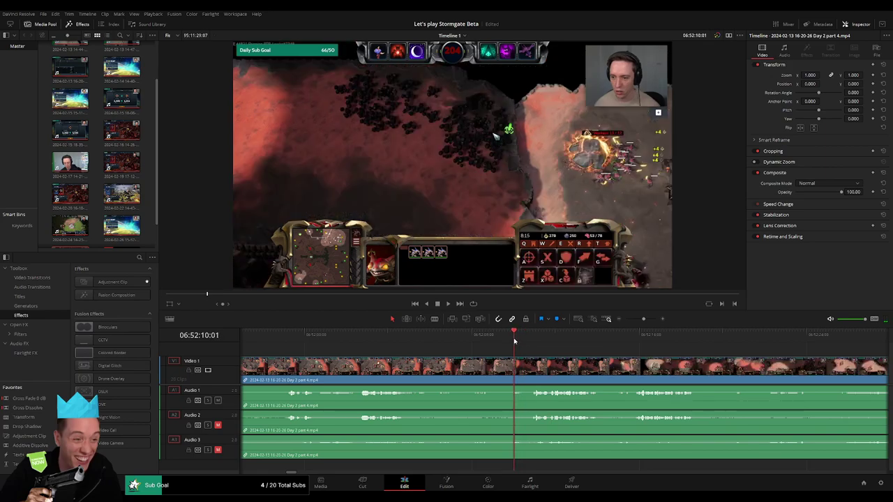
pyautogui.click(519, 363)
# Step: Return to the Selection tool and play the part 4 footage across the 06:52:10 cut
pyautogui.press('a')
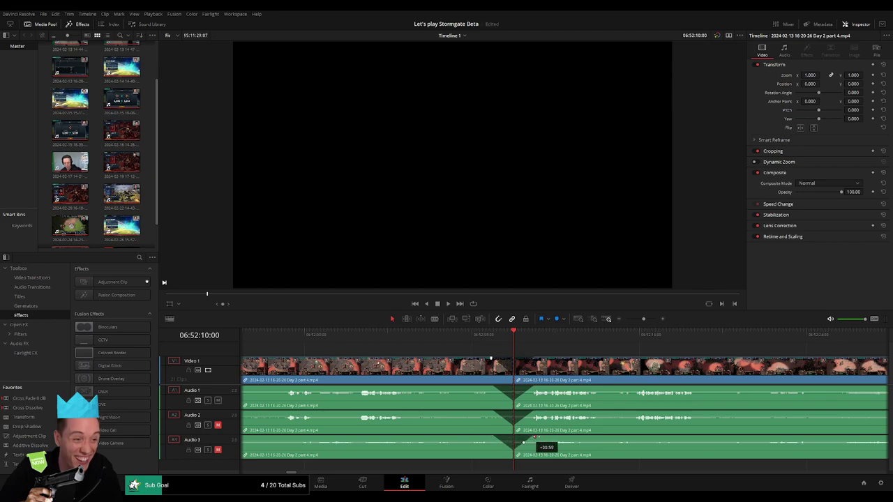
pyautogui.press('space')
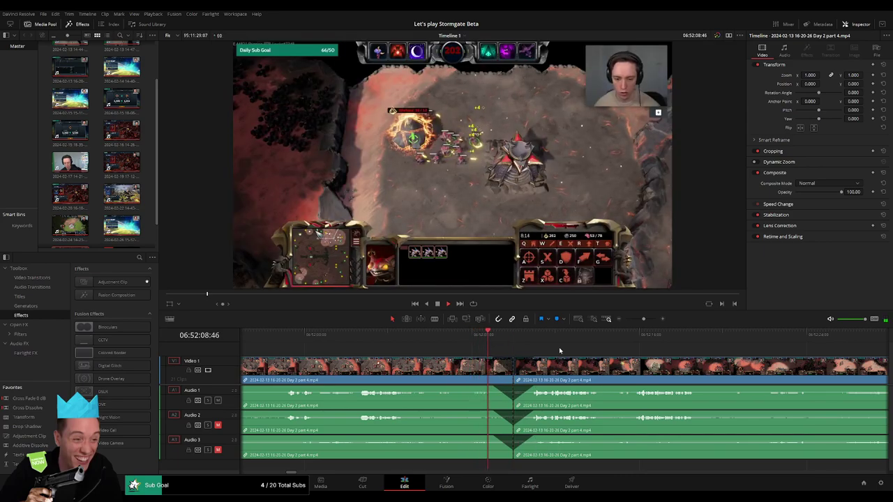
pyautogui.hscroll(3, 591, 355)
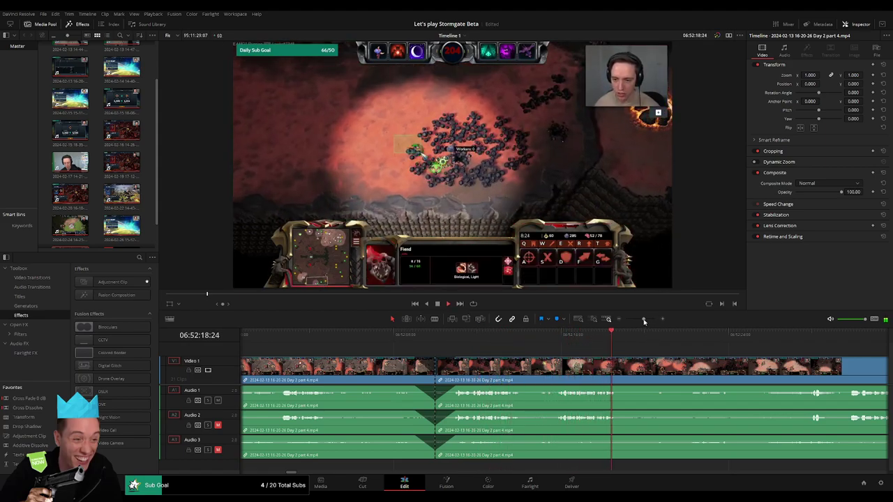
pyautogui.moveTo(646, 323); pyautogui.dragTo(628, 323)
pyautogui.hscroll(5, 639, 369)
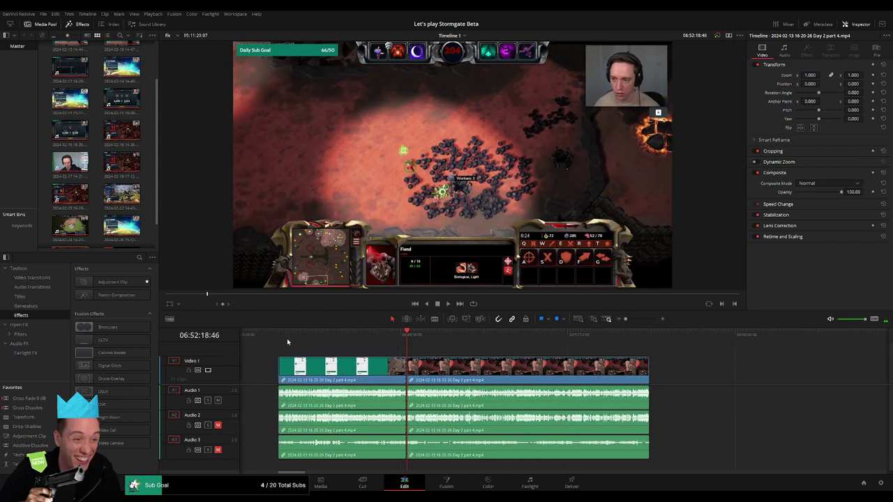
pyautogui.hscroll(5, 409, 345)
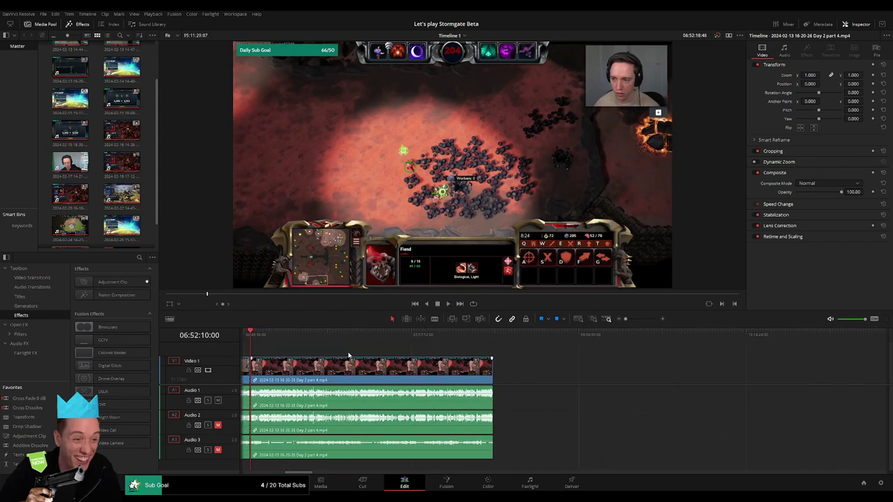
# Step: Start the later part 4 section at 08:00:00:00 and play it toward the Head to Head menu
pyautogui.hotkey('ctrl', 'z')
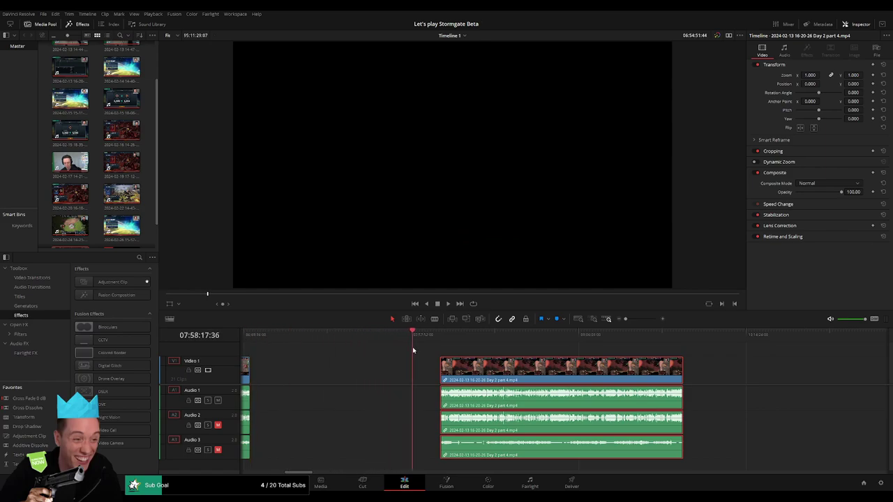
pyautogui.hotkey('ctrl', 'z')
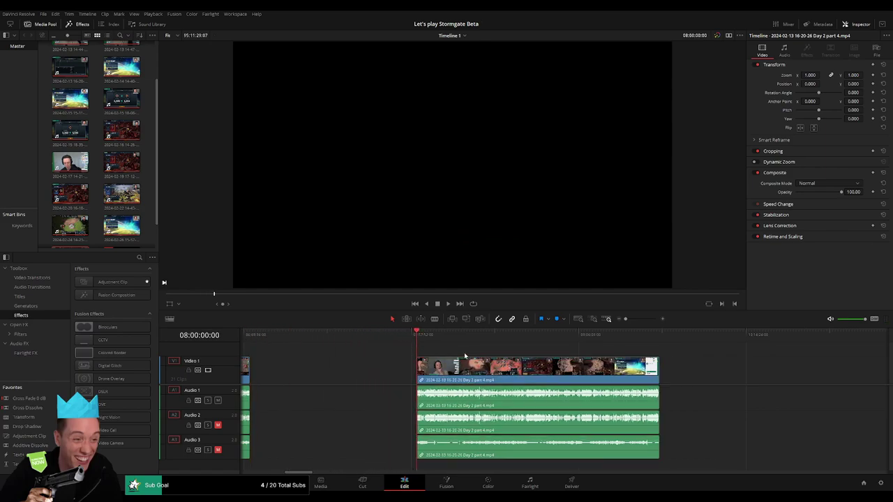
pyautogui.press('space')
pyautogui.hscroll(3, 402, 353)
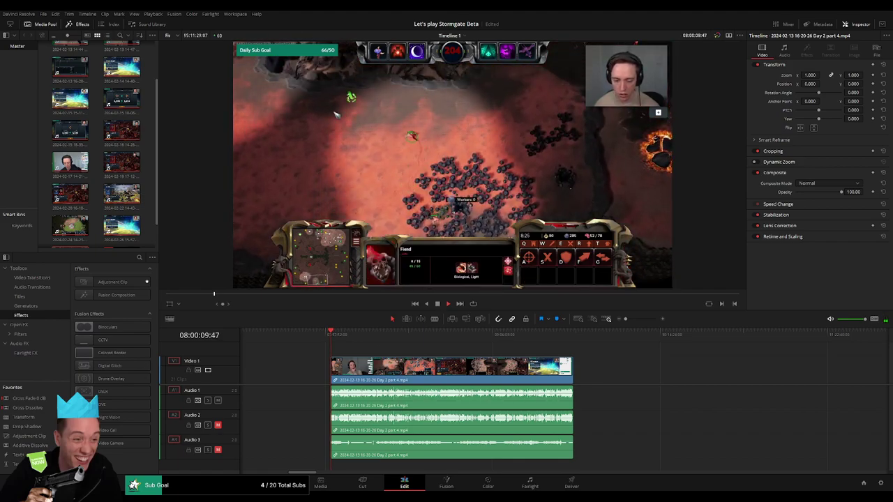
pyautogui.hscroll(2, 334, 351)
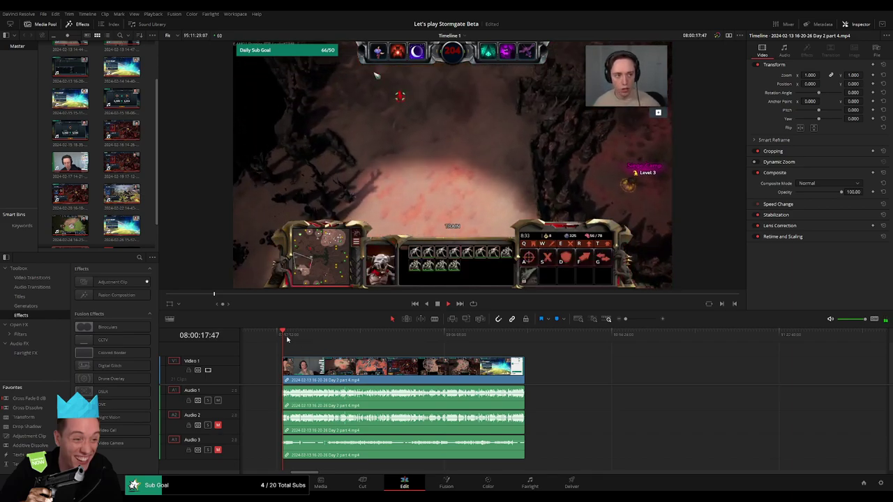
pyautogui.moveTo(307, 340); pyautogui.dragTo(408, 339)
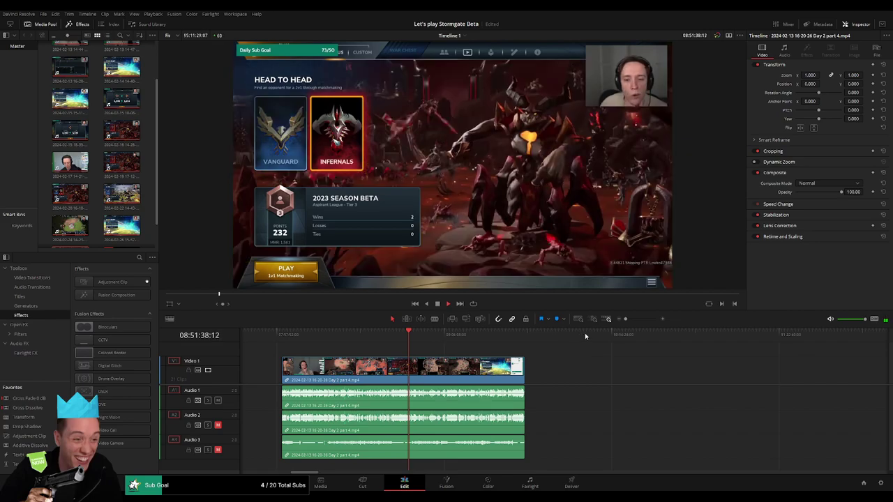
# Step: Zoom in, scrub to 08:52:06:00 at the 1v1 match search, and split with Ctrl+B
pyautogui.moveTo(626, 319); pyautogui.dragTo(638, 323)
pyautogui.click(618, 339)
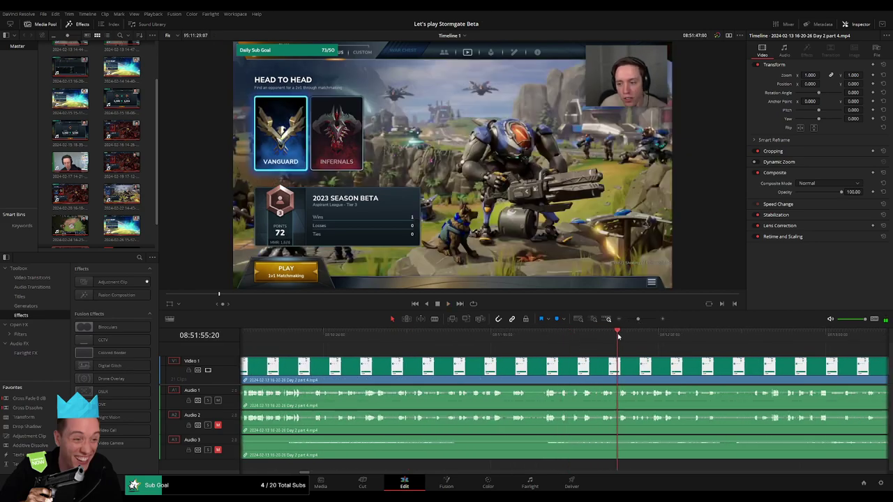
pyautogui.click(427, 338)
pyautogui.click(567, 338)
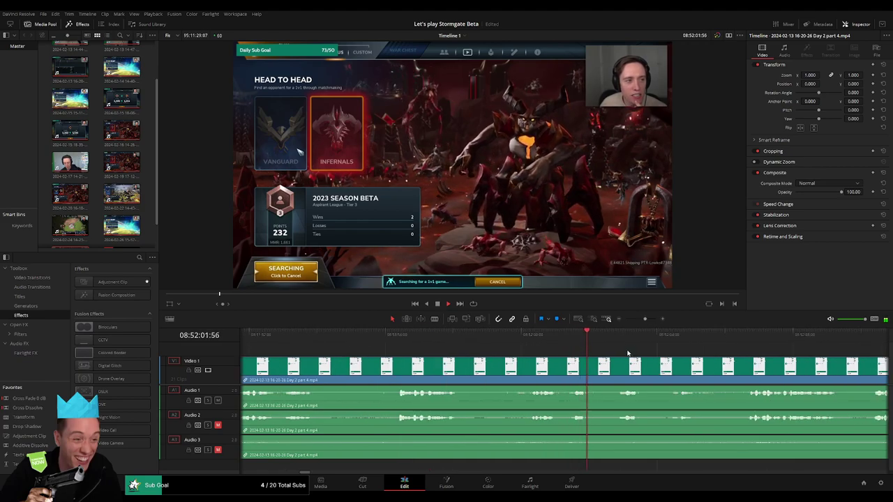
pyautogui.moveTo(638, 319); pyautogui.dragTo(645, 320)
pyautogui.click(591, 341)
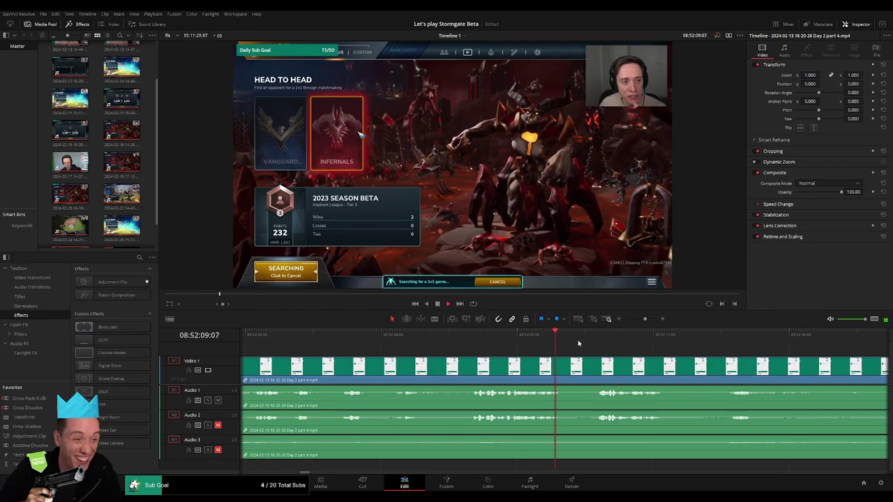
pyautogui.moveTo(644, 319); pyautogui.dragTo(643, 320)
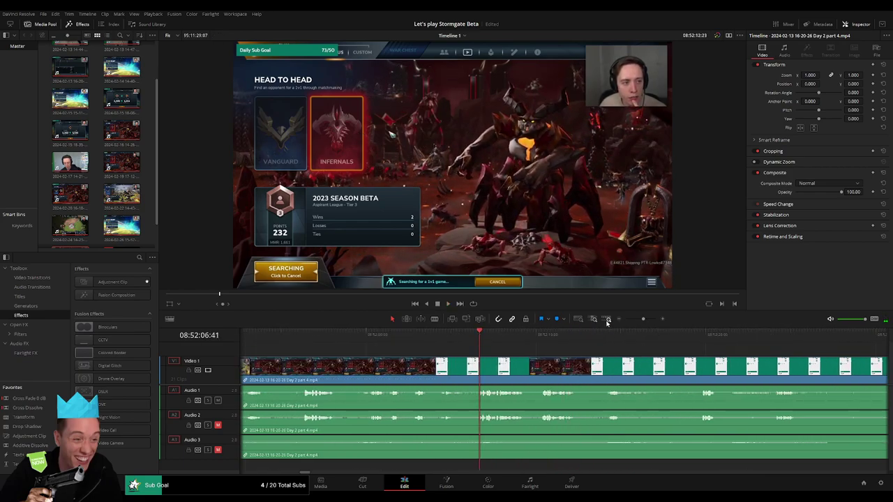
pyautogui.moveTo(642, 319); pyautogui.dragTo(647, 319)
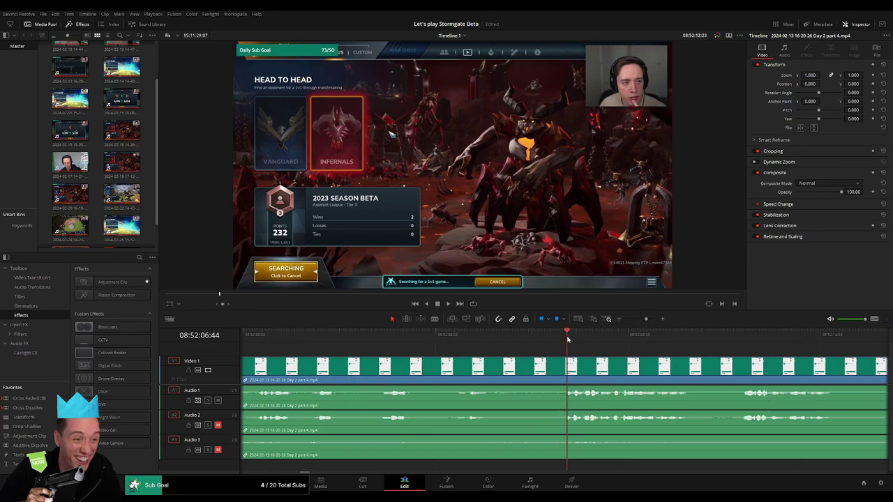
pyautogui.moveTo(568, 340); pyautogui.dragTo(532, 343)
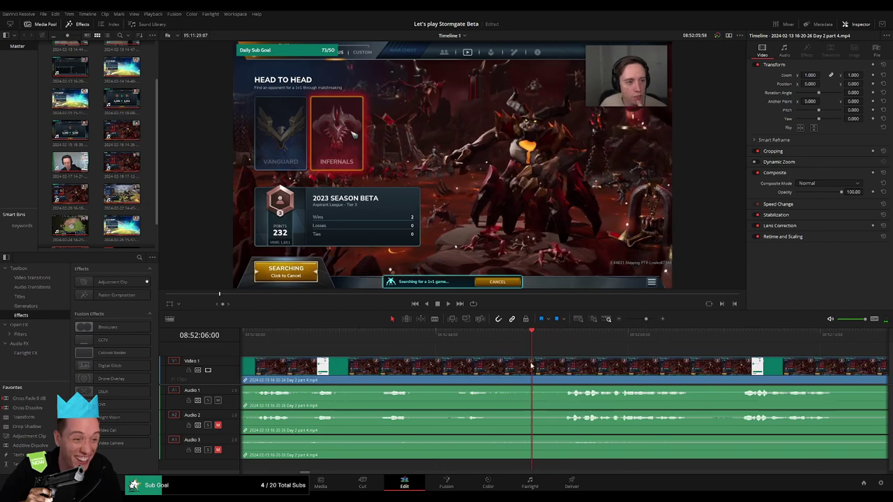
pyautogui.hotkey('ctrl', 'b')
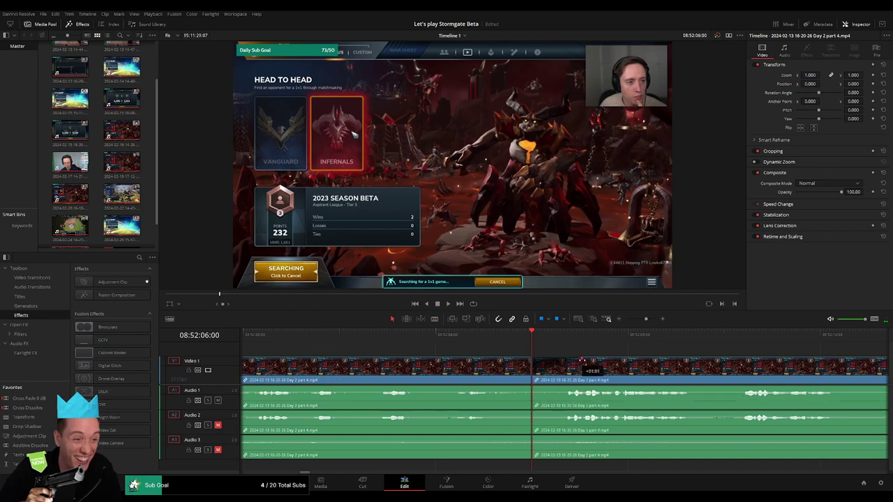
# Step: Slide the Day 2 part 4 clip back to the playhead and delete the empty gap before it
pyautogui.moveTo(580, 362); pyautogui.dragTo(581, 359)
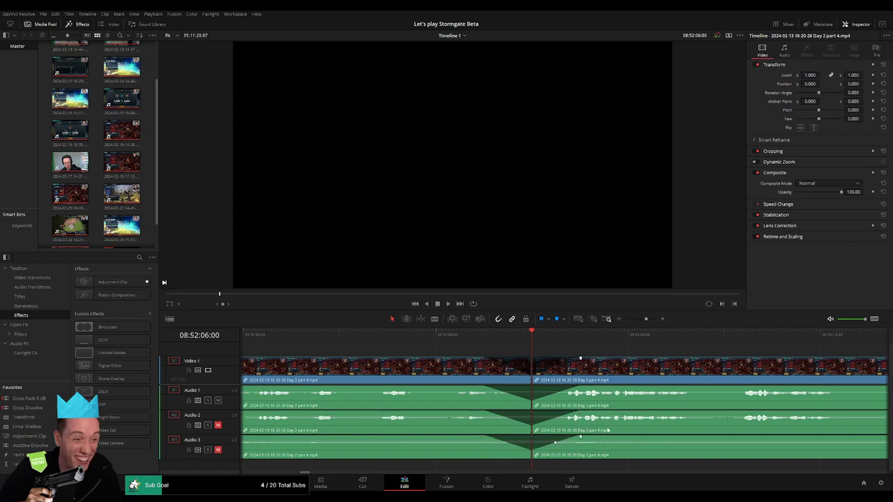
pyautogui.moveTo(646, 318); pyautogui.dragTo(626, 319)
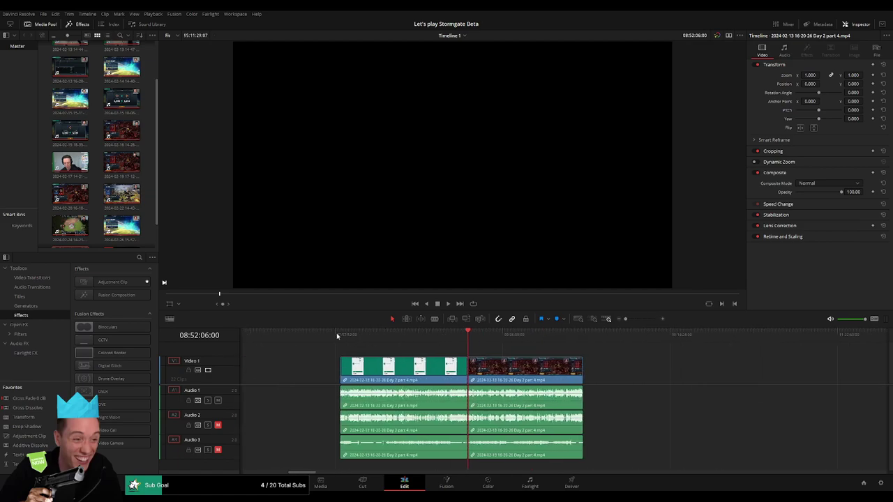
pyautogui.hscroll(5, 545, 364)
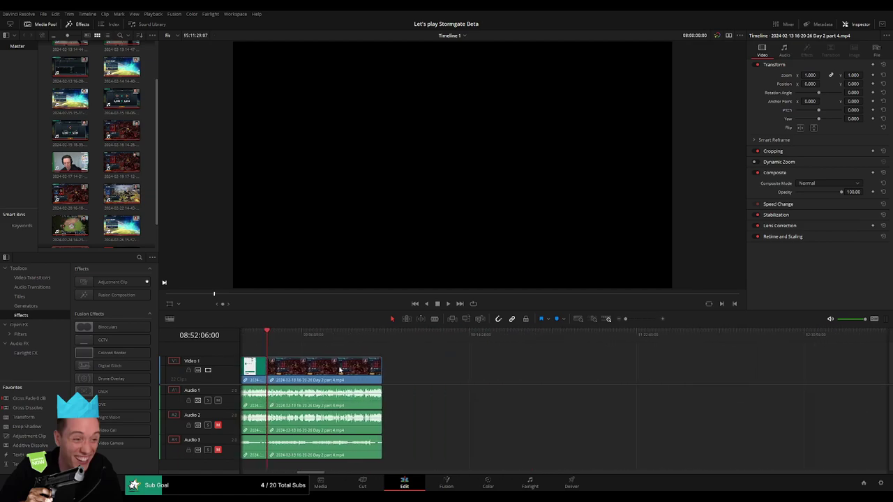
pyautogui.moveTo(321, 366); pyautogui.dragTo(517, 366)
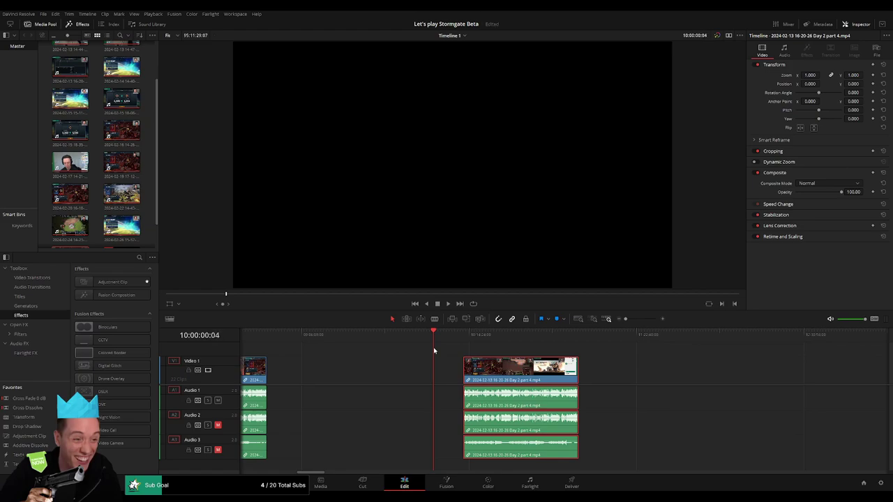
pyautogui.moveTo(511, 371); pyautogui.dragTo(482, 369)
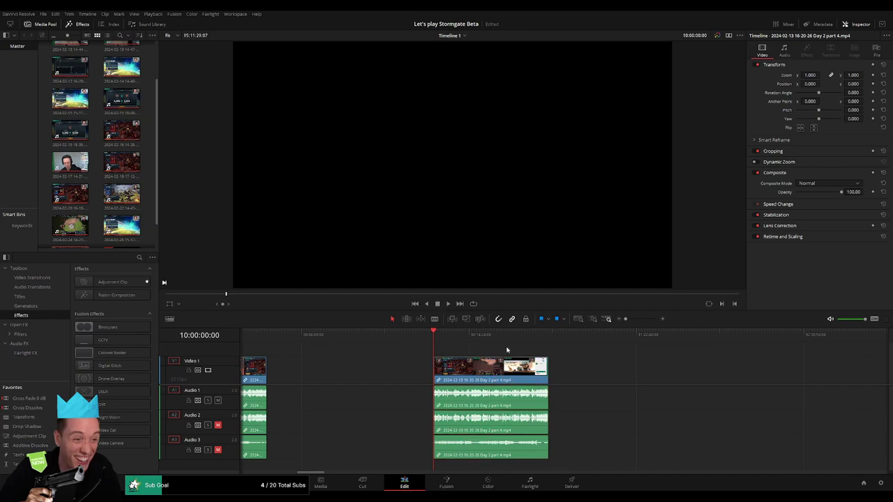
pyautogui.click(429, 370)
pyautogui.press('Delete')
# Step: Drag the Day 3 clip left until it joins Day 2 part 4, then play the join
pyautogui.hscroll(5, 633, 369)
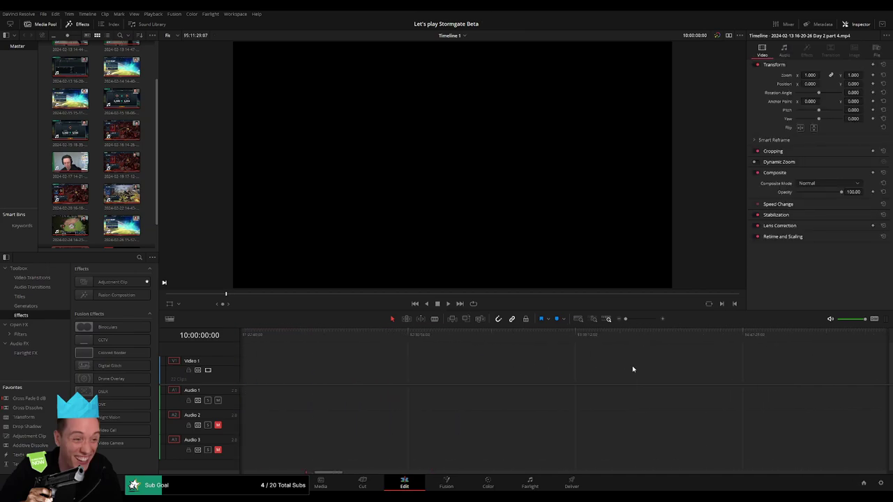
pyautogui.hscroll(5, 390, 369)
pyautogui.hscroll(-4, 558, 374)
pyautogui.hscroll(2, 724, 375)
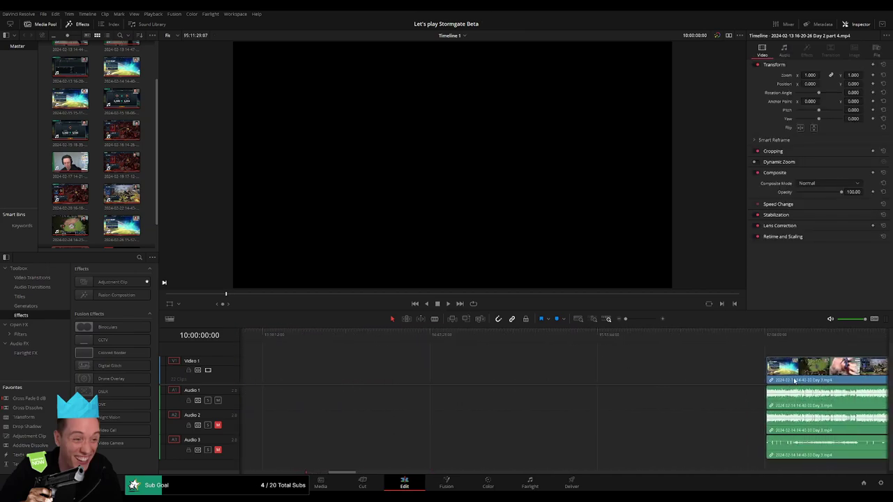
pyautogui.hscroll(7, 558, 380)
pyautogui.hscroll(1, 408, 349)
pyautogui.hscroll(-5, 678, 357)
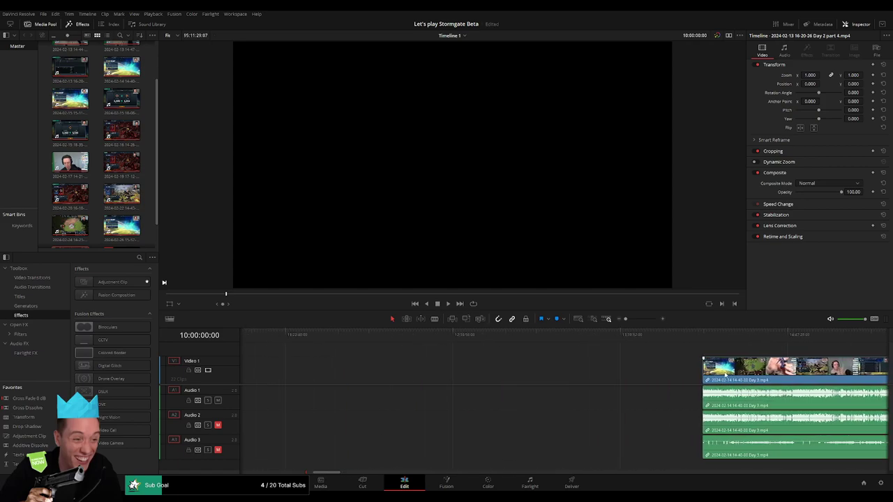
pyautogui.hscroll(5, 403, 356)
pyautogui.scroll(-3, 404, 357)
pyautogui.hscroll(-1, 558, 369)
pyautogui.moveTo(664, 370); pyautogui.dragTo(500, 375)
pyautogui.press('space')
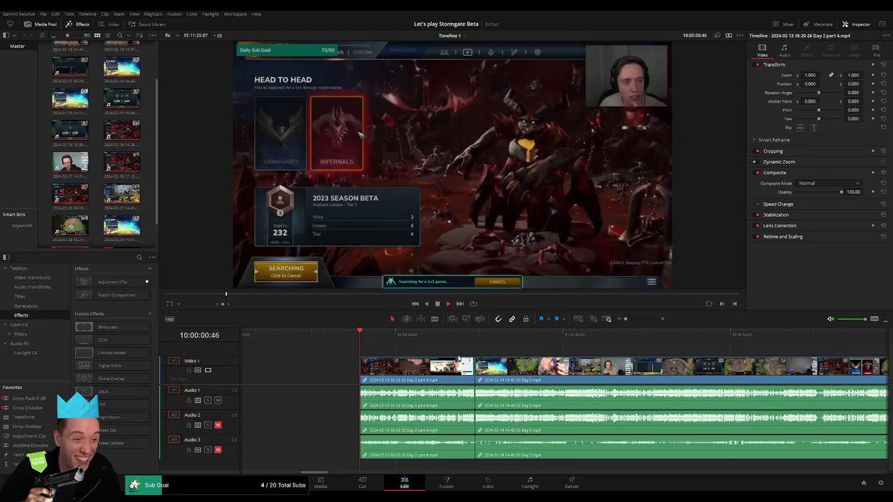
pyautogui.moveTo(369, 339); pyautogui.dragTo(459, 341)
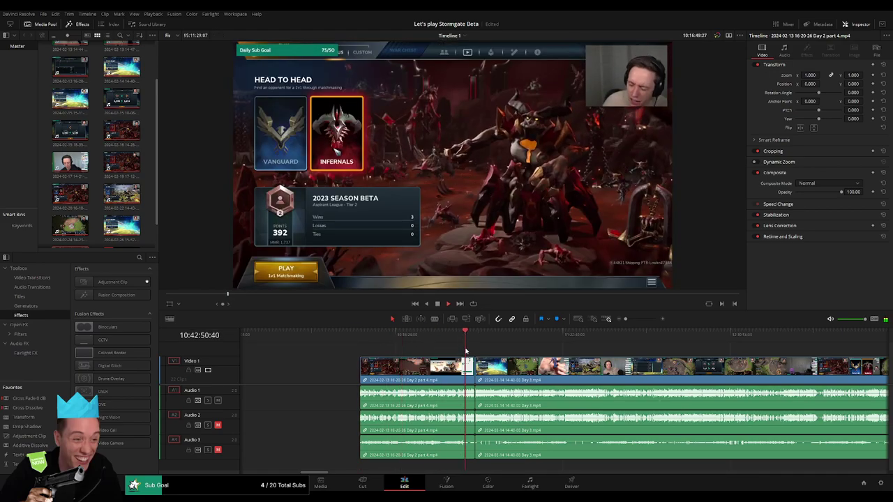
# Step: Review the Day 2 part 4 ending and park the playhead where the outro begins, near 10:44:37
pyautogui.scroll(5, 466, 351)
pyautogui.press('Down')
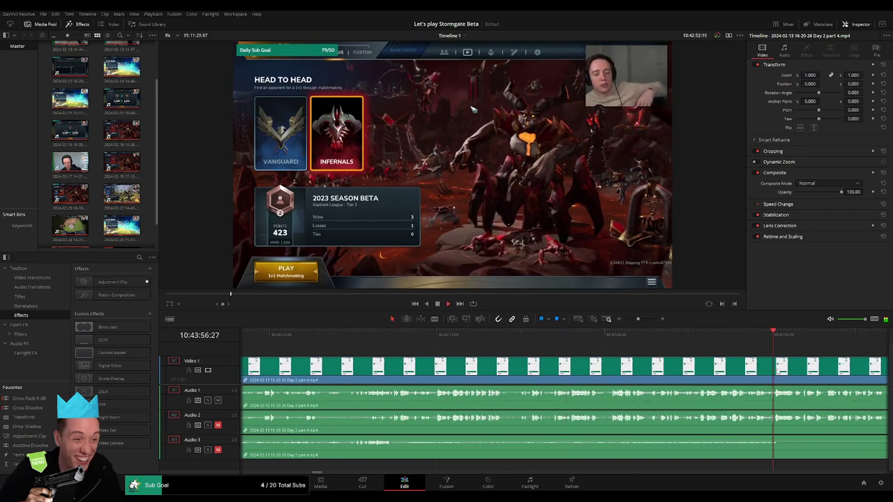
pyautogui.scroll(-2, 631, 342)
pyautogui.scroll(-2, 631, 341)
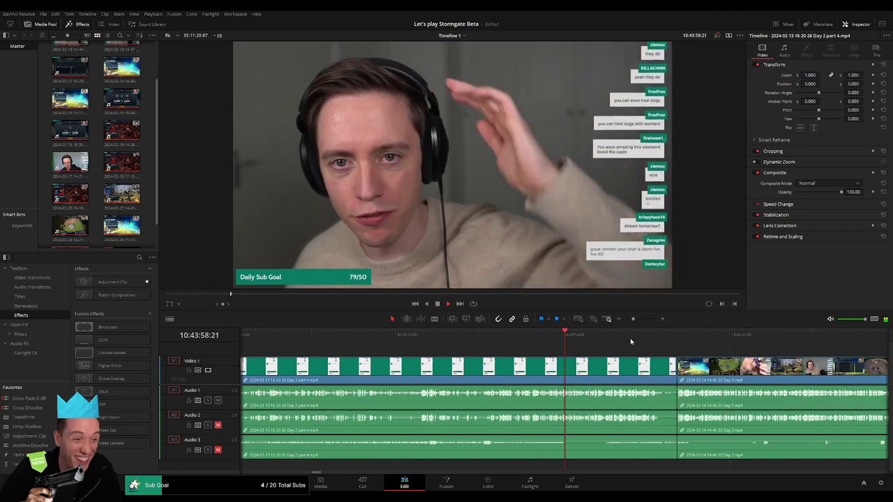
pyautogui.moveTo(631, 342)
pyautogui.mouseDown()
pyautogui.moveTo(640, 342)
pyautogui.moveTo(609, 342)
pyautogui.mouseUp()
pyautogui.click(641, 320)
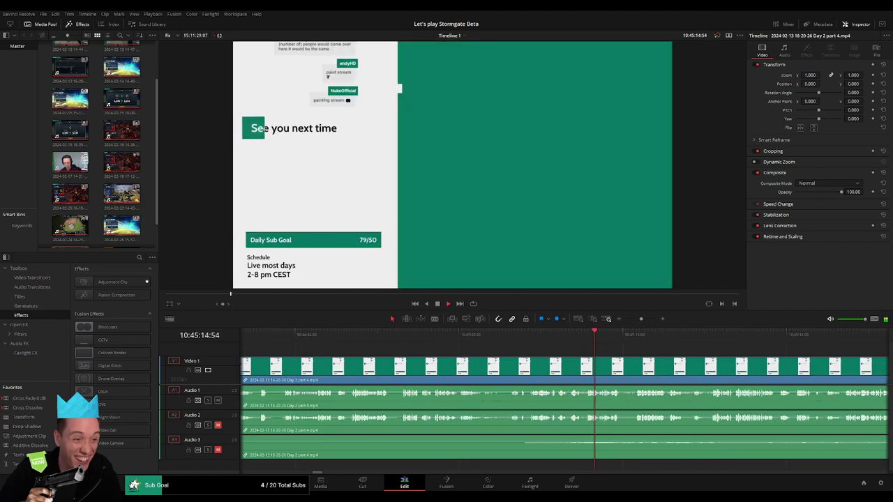
pyautogui.hscroll(3, 466, 354)
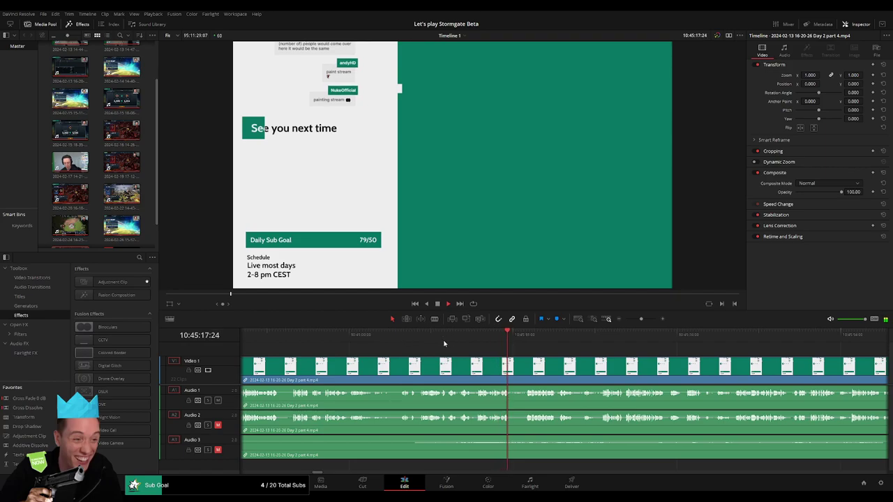
pyautogui.click(325, 339)
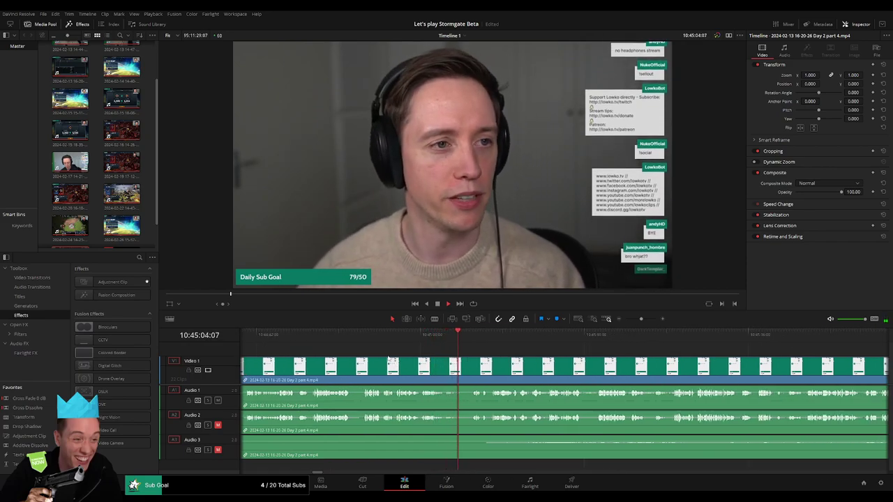
pyautogui.click(289, 364)
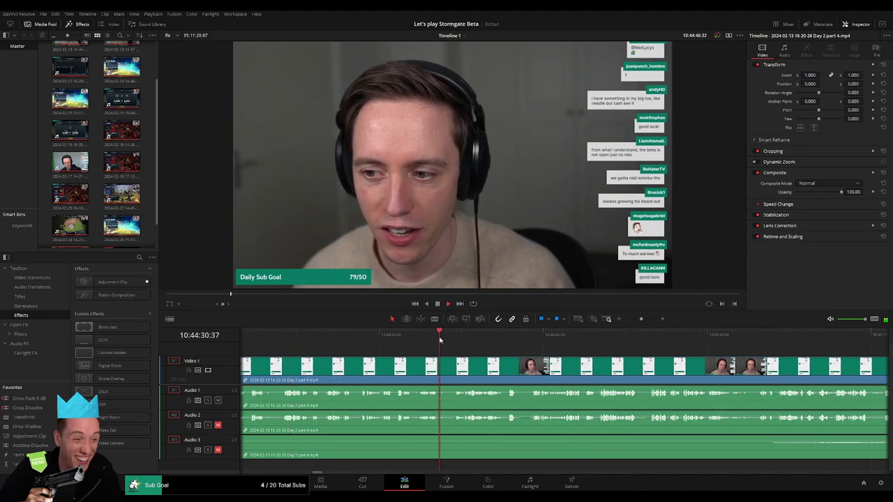
pyautogui.click(463, 339)
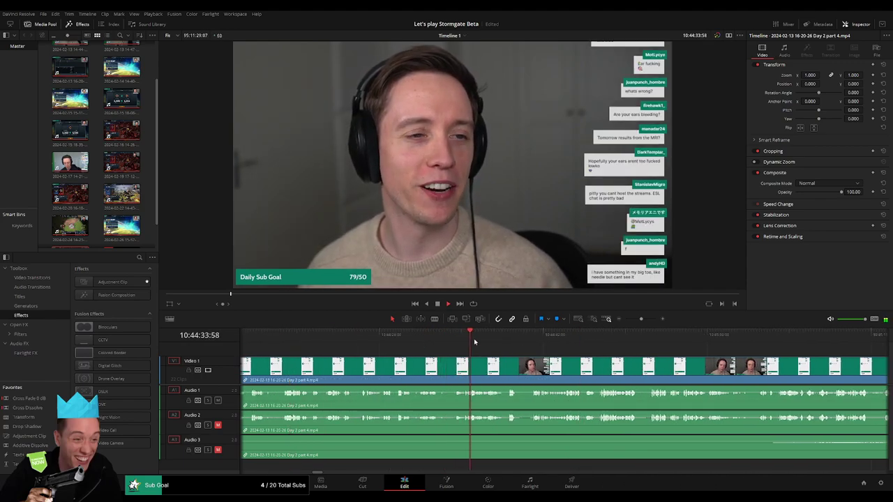
pyautogui.hscroll(3, 522, 359)
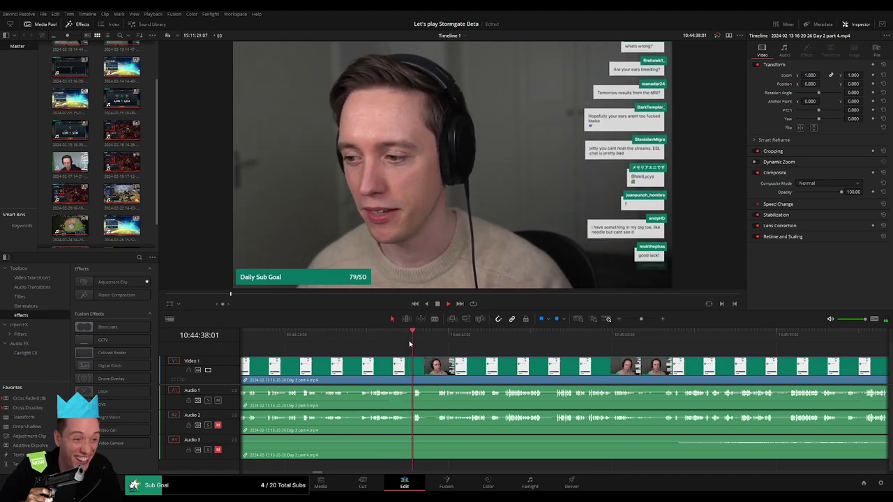
pyautogui.click(400, 343)
pyautogui.press('space')
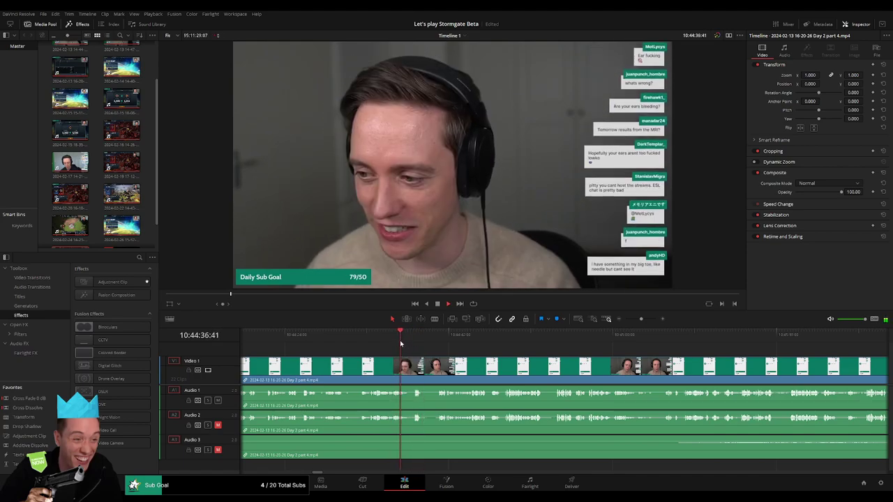
# Step: Split all tracks at 10:44:37:46 and delete the leftover Day 2 part 4 outro
pyautogui.press('space')
pyautogui.press('b')
pyautogui.click(410, 366)
pyautogui.press('a')
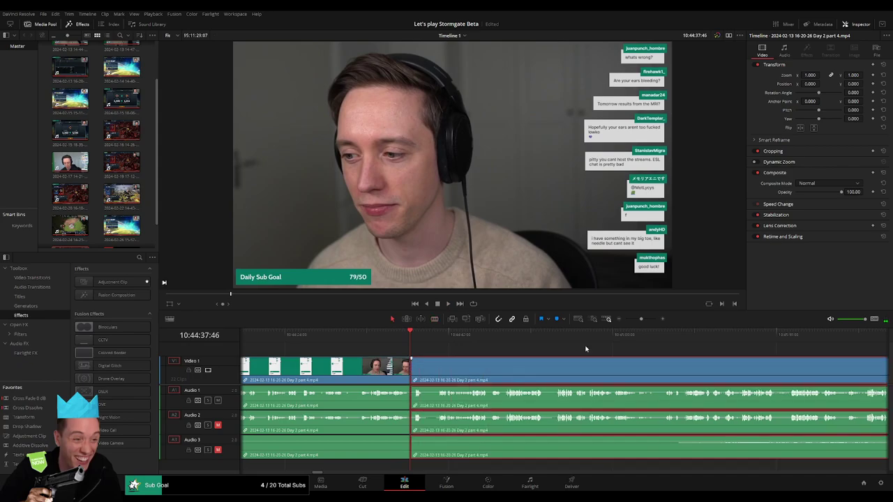
pyautogui.moveTo(641, 319); pyautogui.dragTo(635, 320)
pyautogui.press('BackSpace')
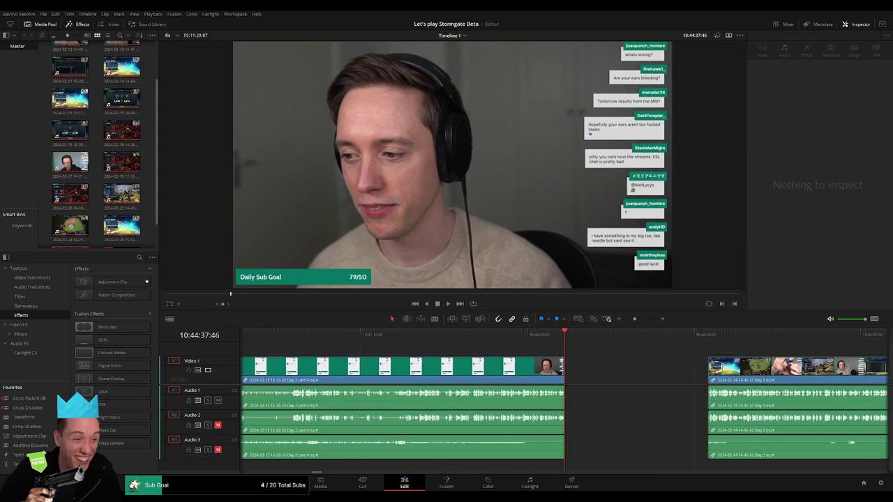
# Step: Move the Day 3 clip up against the cut and play through the new join
pyautogui.moveTo(711, 368); pyautogui.dragTo(562, 368)
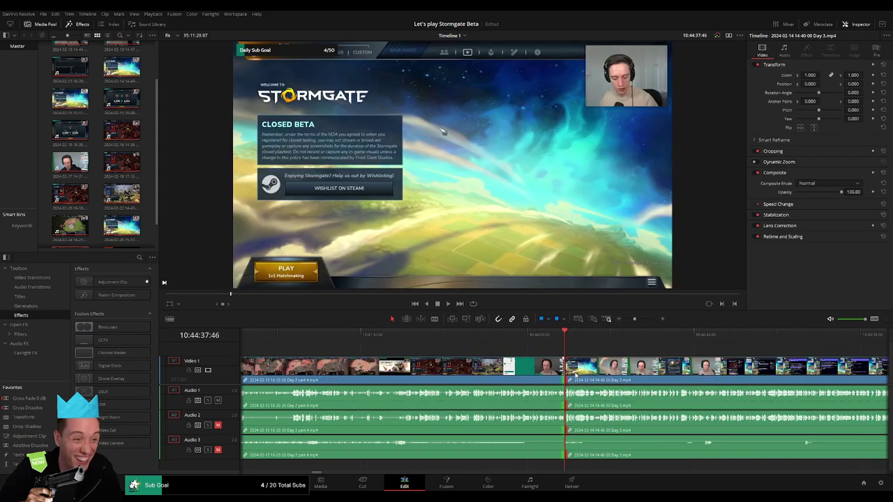
pyautogui.scroll(1, 562, 338)
pyautogui.click(563, 336)
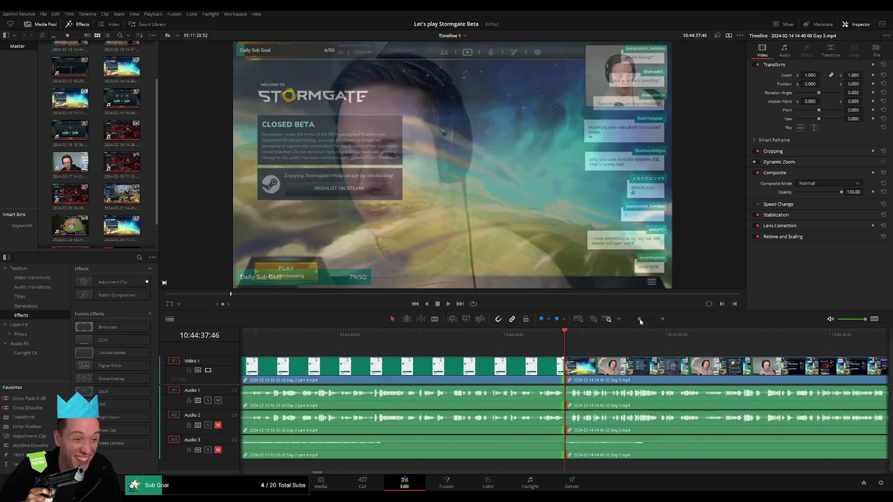
pyautogui.press('space')
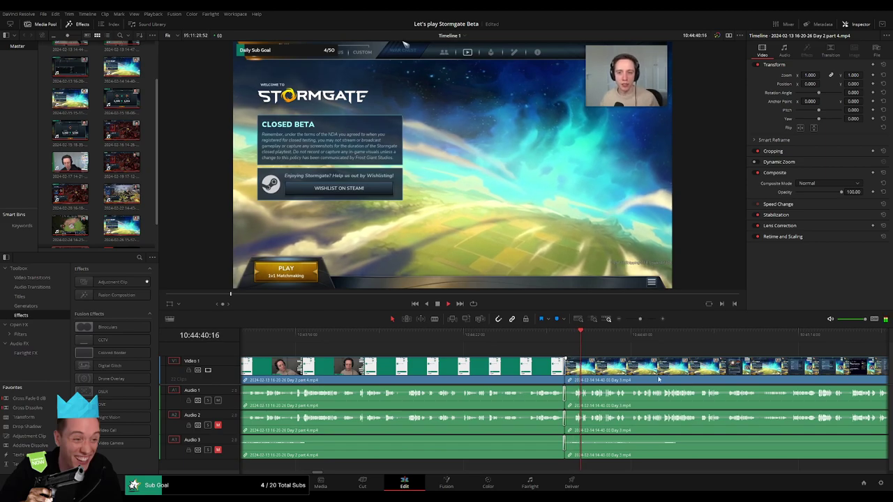
pyautogui.hscroll(3, 474, 355)
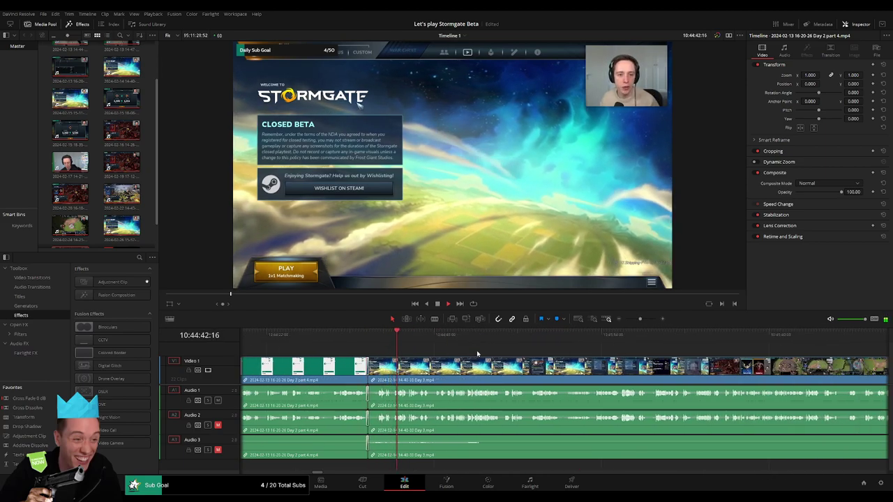
# Step: Skim the Day 3 clip forward to the Stormgate patch notes near 10:51
pyautogui.moveTo(640, 320); pyautogui.dragTo(625, 319)
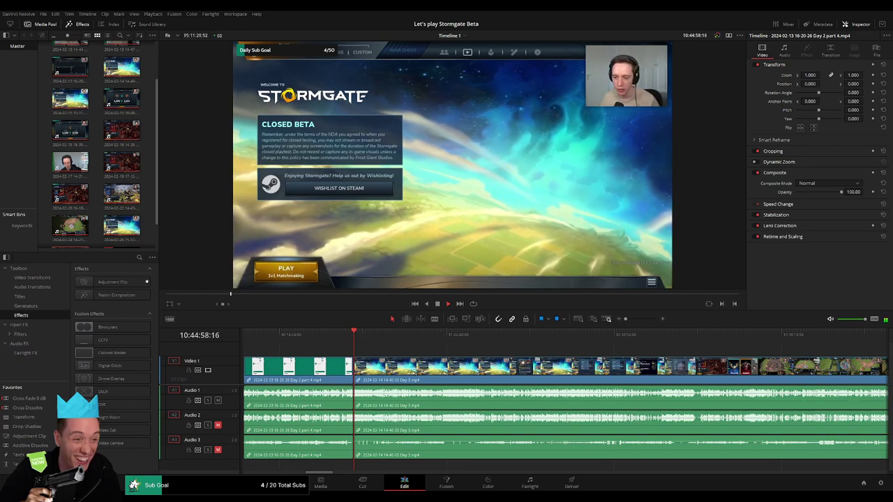
pyautogui.hscroll(2, 356, 349)
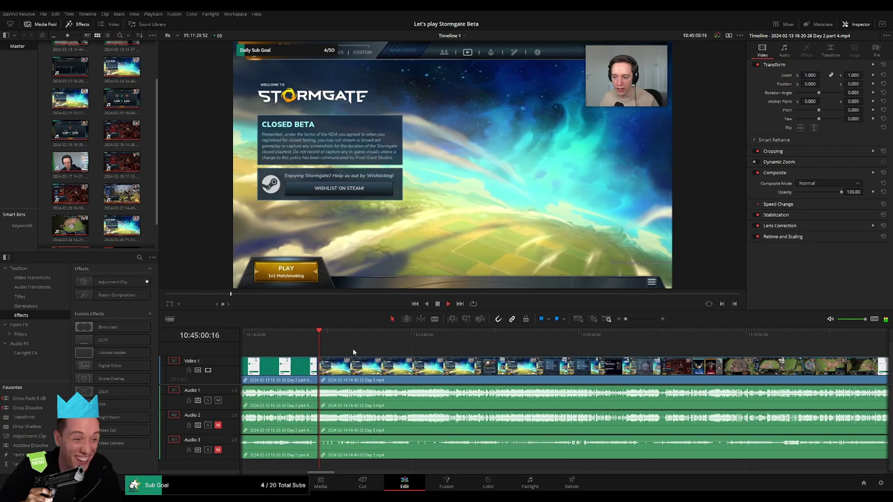
pyautogui.click(634, 321)
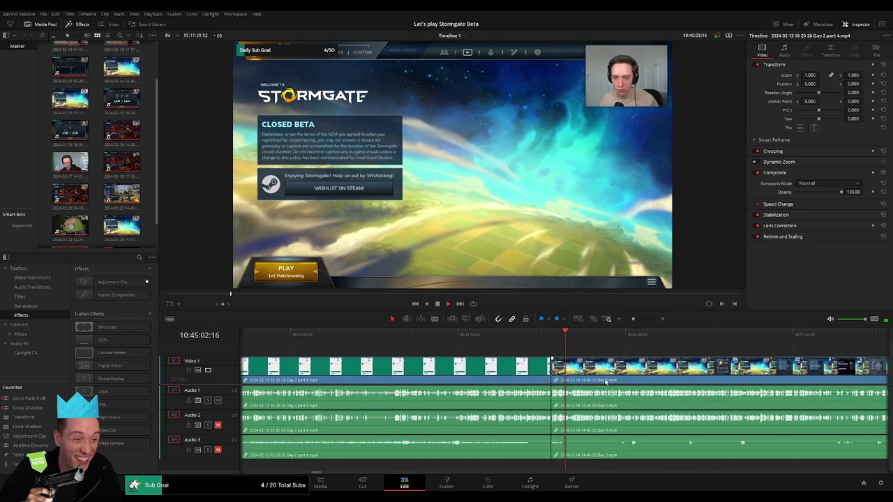
pyautogui.scroll(-3, 605, 381)
pyautogui.moveTo(339, 342); pyautogui.dragTo(430, 342)
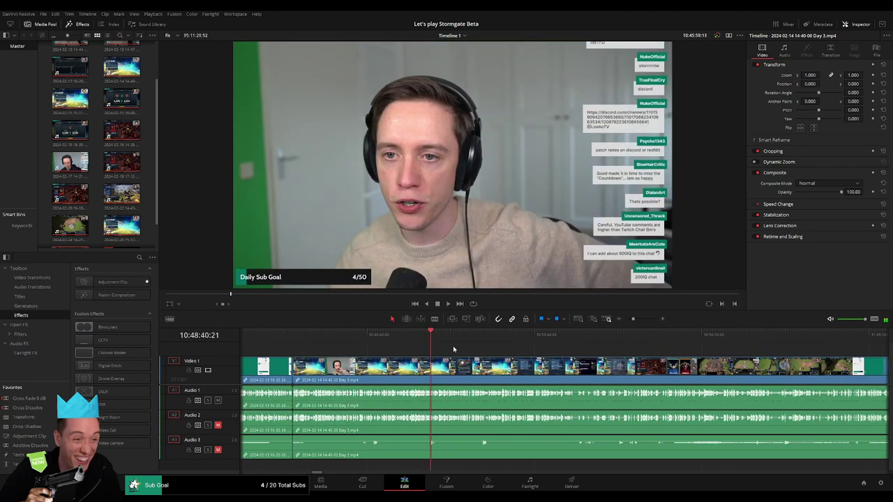
pyautogui.moveTo(524, 338); pyautogui.dragTo(542, 339)
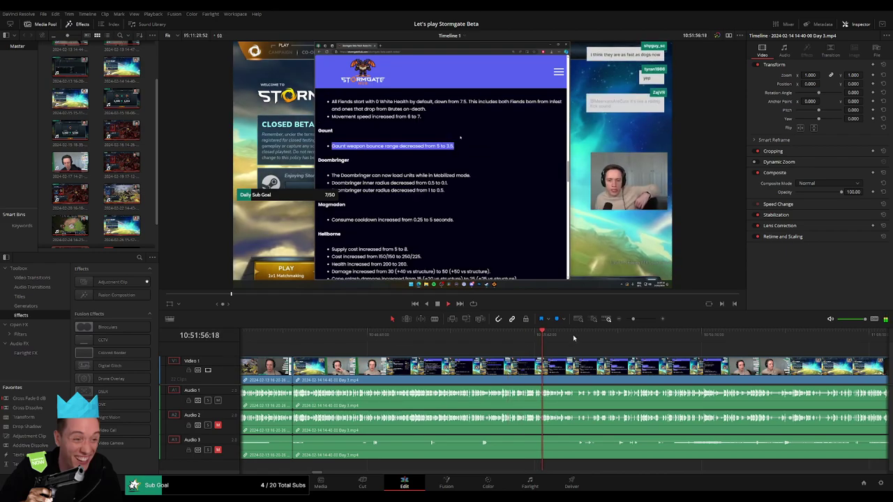
# Step: Jump back and forth through the Day 3 patch-notes footage to find where the reading ends
pyautogui.click(644, 320)
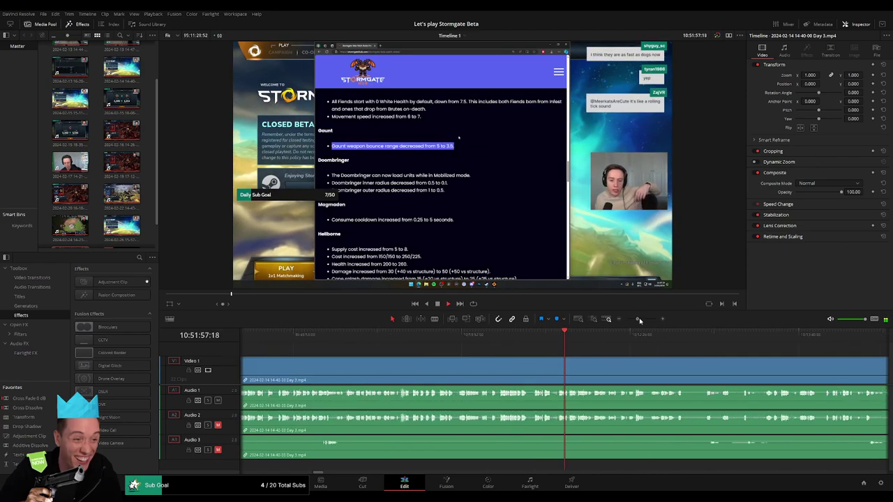
pyautogui.click(582, 340)
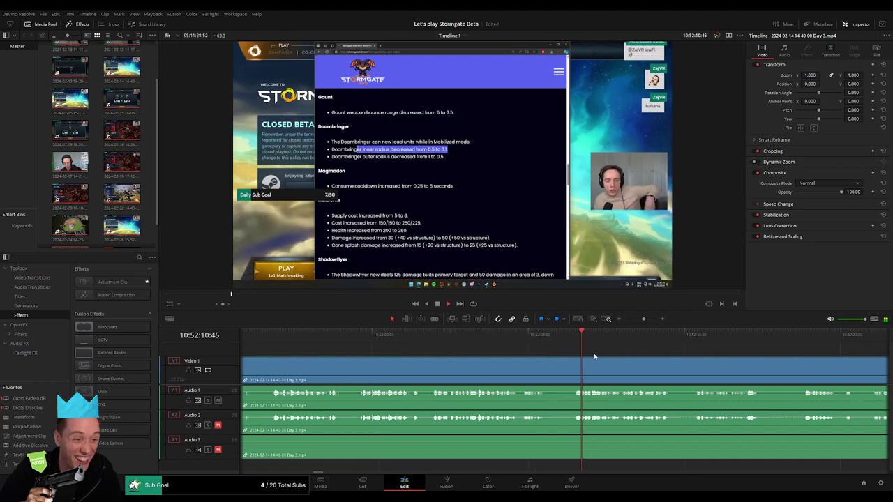
pyautogui.click(544, 340)
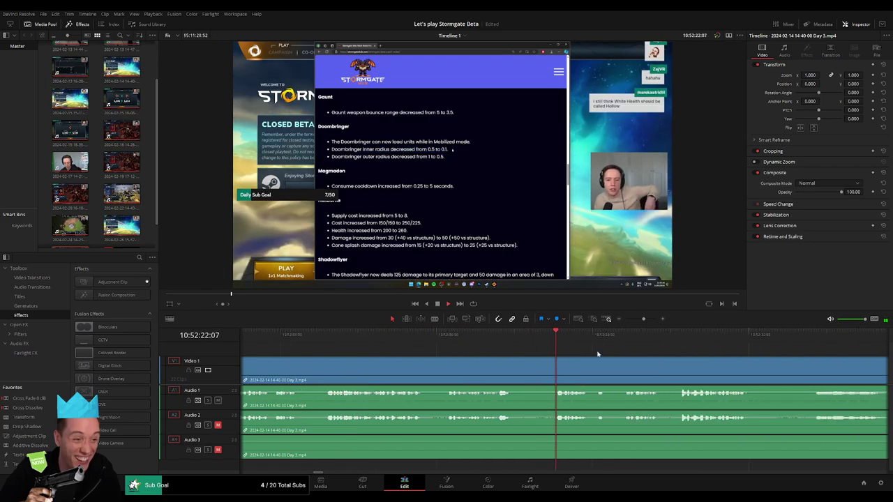
pyautogui.click(516, 340)
pyautogui.click(609, 341)
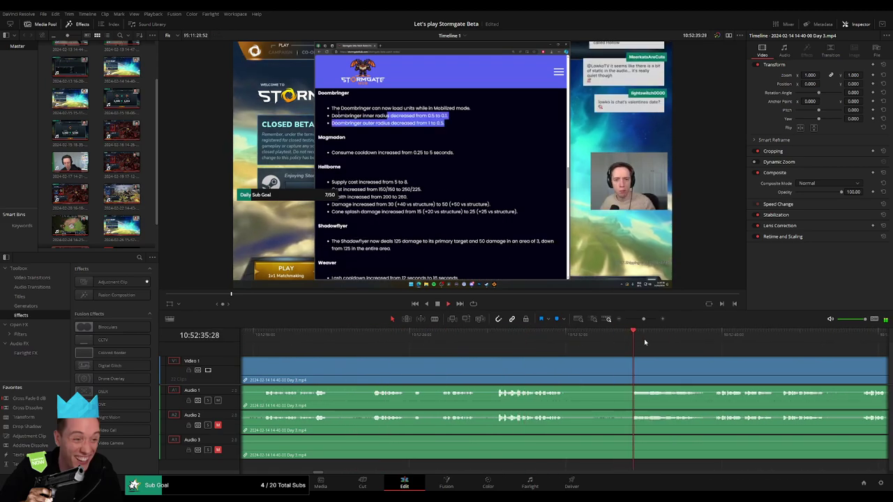
pyautogui.click(706, 342)
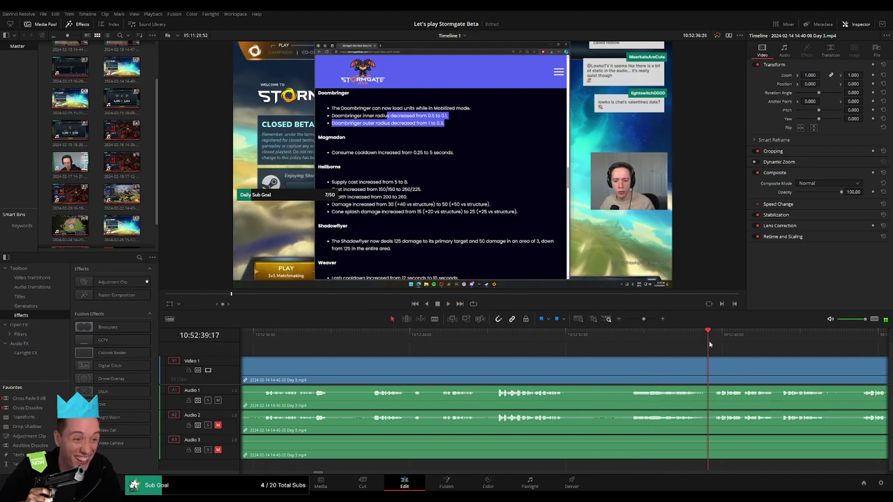
pyautogui.click(500, 341)
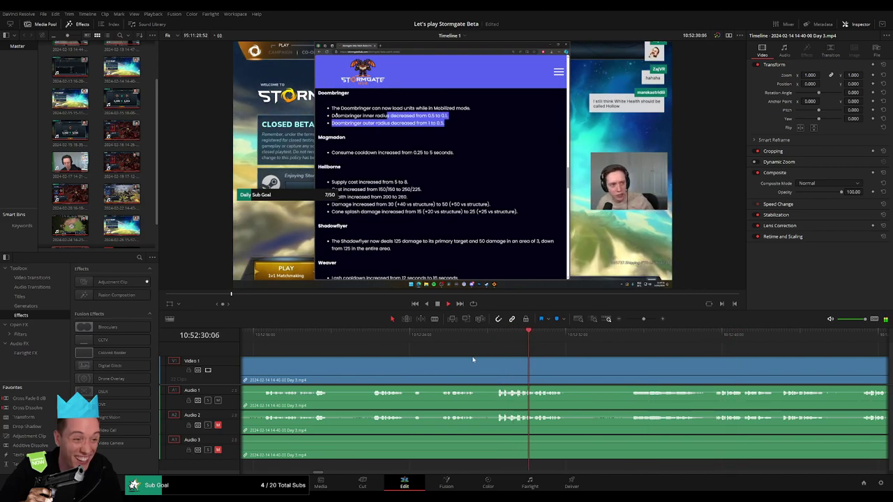
pyautogui.click(368, 341)
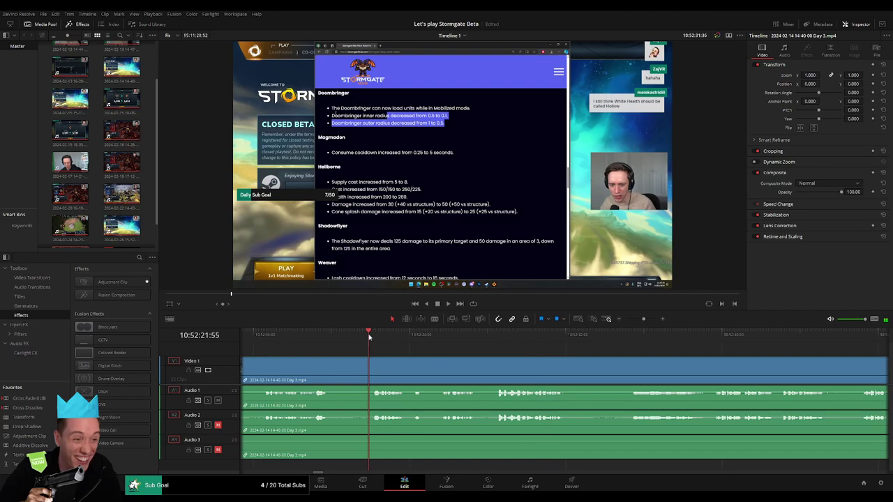
pyautogui.click(409, 345)
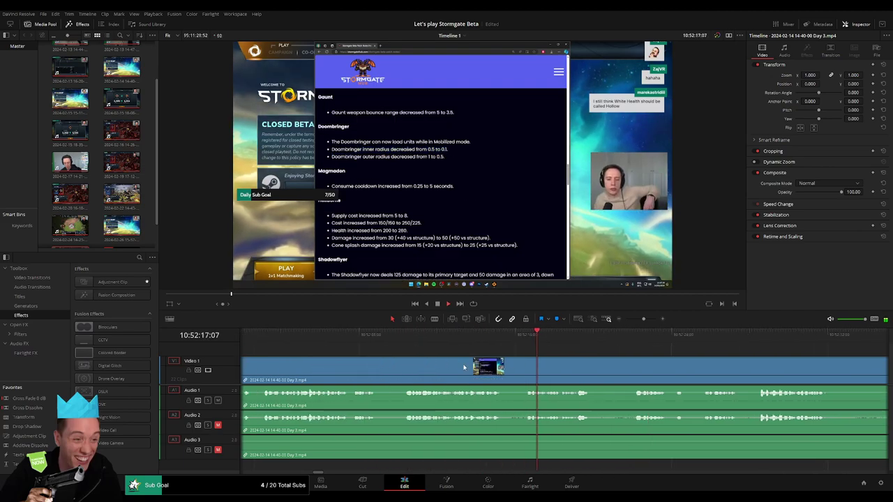
pyautogui.click(409, 347)
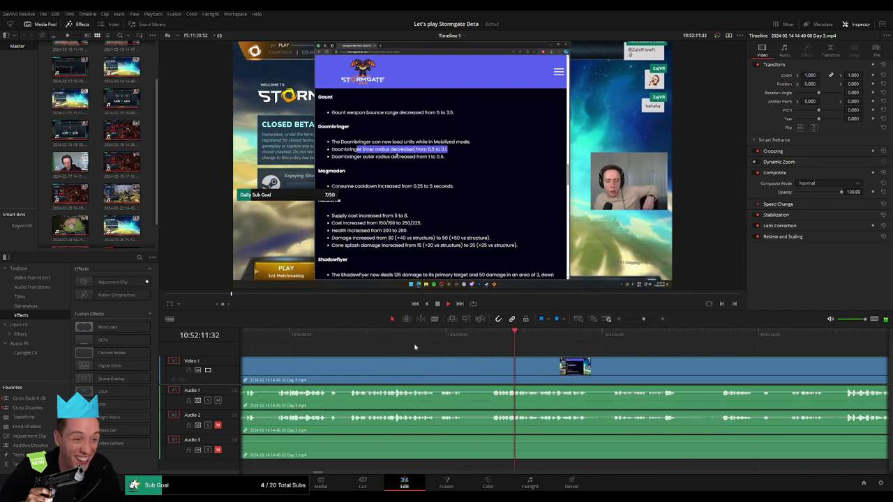
pyautogui.click(357, 336)
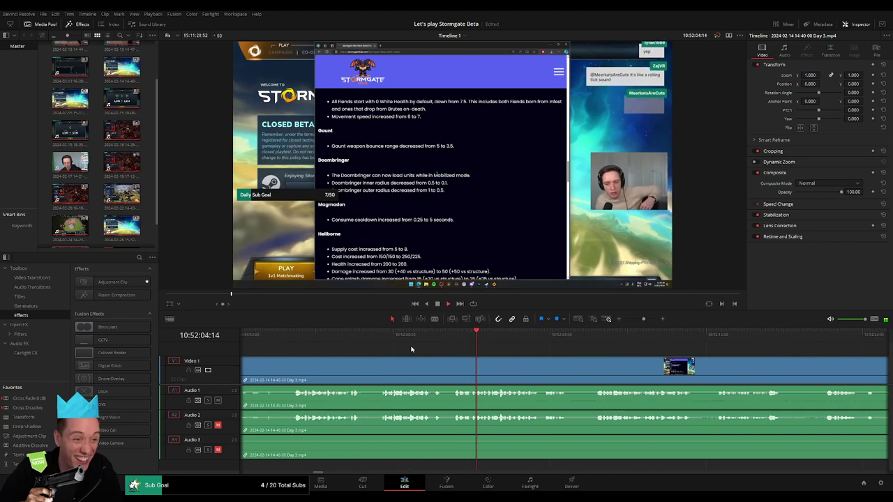
pyautogui.click(381, 337)
# Step: Fine-tune the playhead to 10:52:09:30 and blade all tracks with Ctrl+B
pyautogui.moveTo(381, 337); pyautogui.dragTo(455, 336)
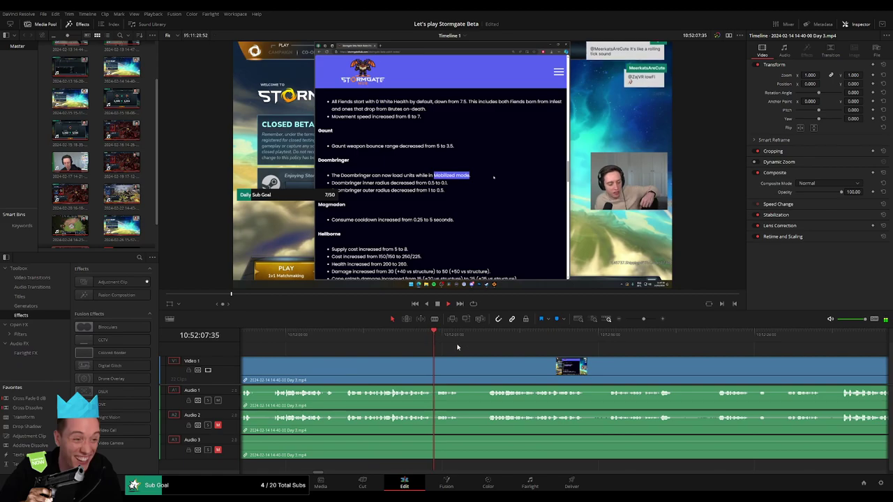
pyautogui.moveTo(456, 336); pyautogui.dragTo(369, 337)
pyautogui.click(413, 336)
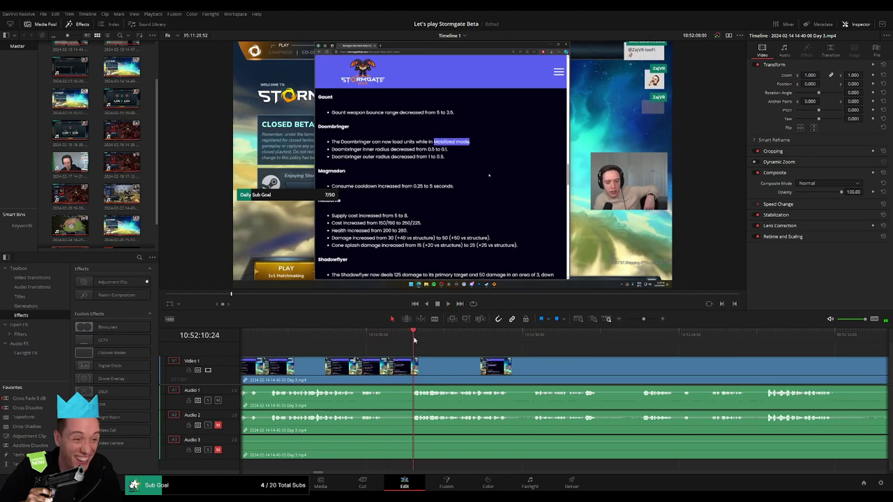
pyautogui.moveTo(414, 339); pyautogui.dragTo(397, 339)
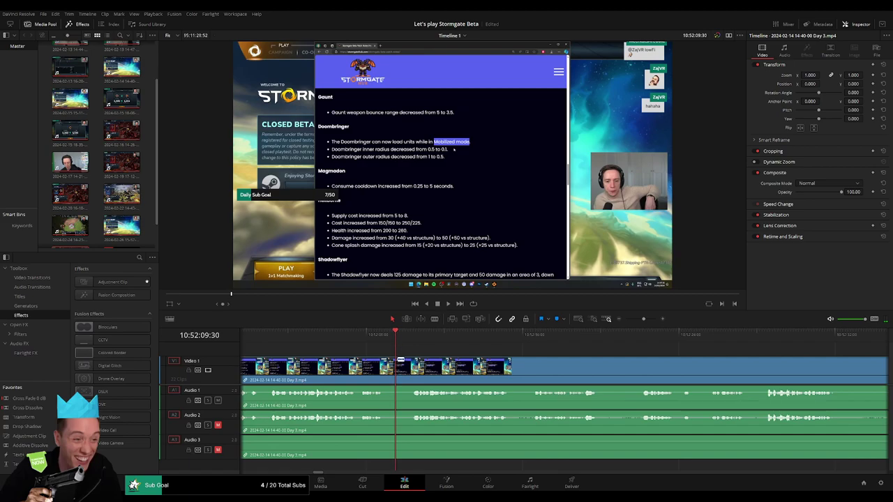
pyautogui.hotkey('ctrl', 'b')
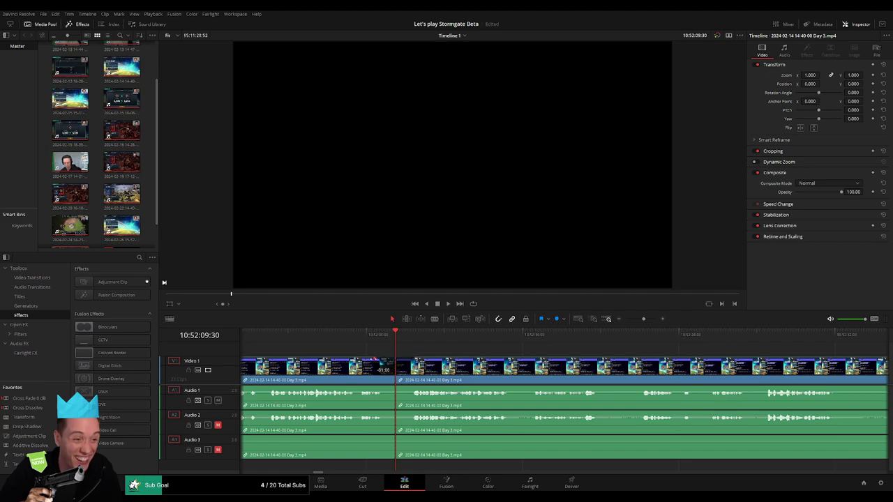
# Step: Add an audio fade-out just before the 10:52:09:30 cut
pyautogui.moveTo(394, 386); pyautogui.dragTo(379, 386)
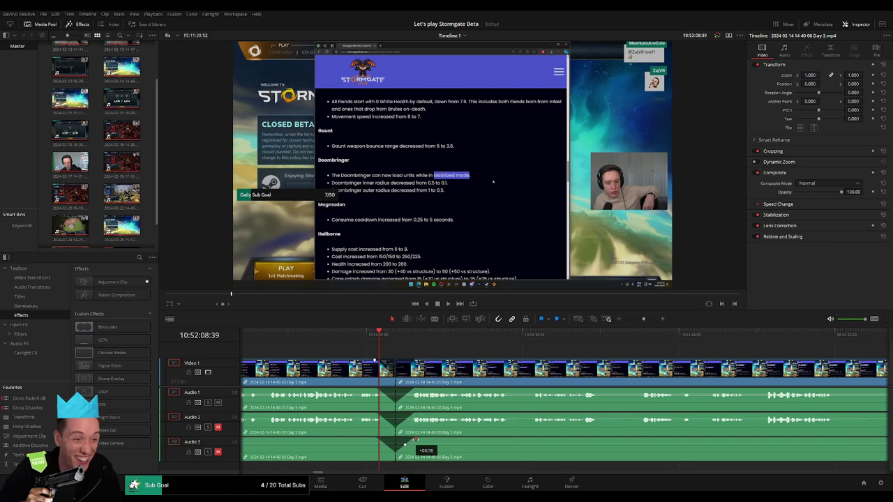
pyautogui.moveTo(416, 440); pyautogui.dragTo(417, 440)
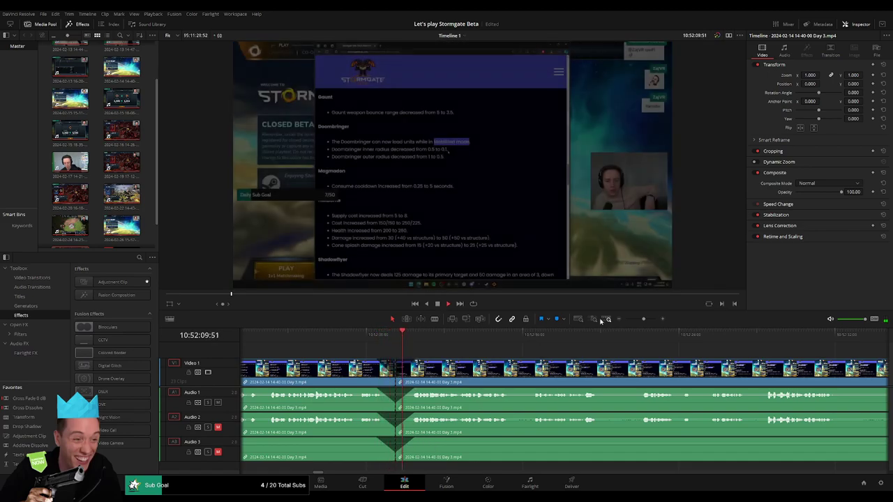
pyautogui.click(617, 323)
pyautogui.hscroll(5, 439, 362)
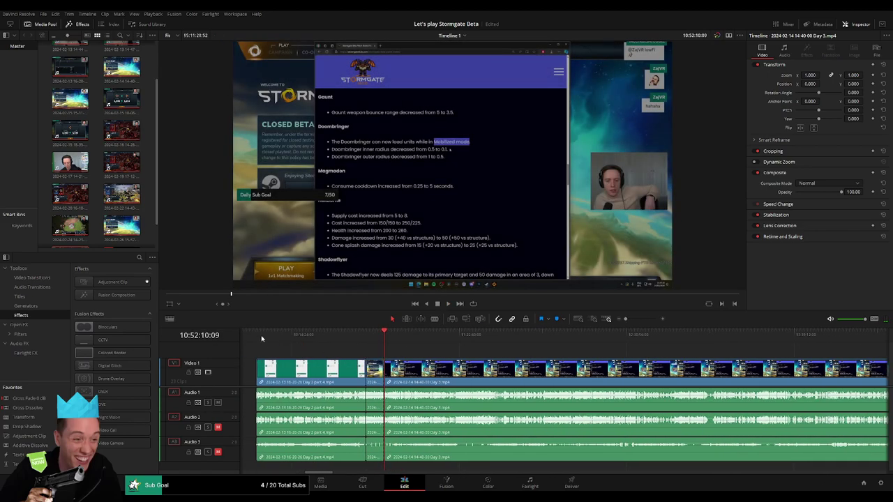
pyautogui.press('space')
# Step: Fit the edit with Shift+Z and shift the later Day 3 clips further right
pyautogui.hotkey('shift', 'z')
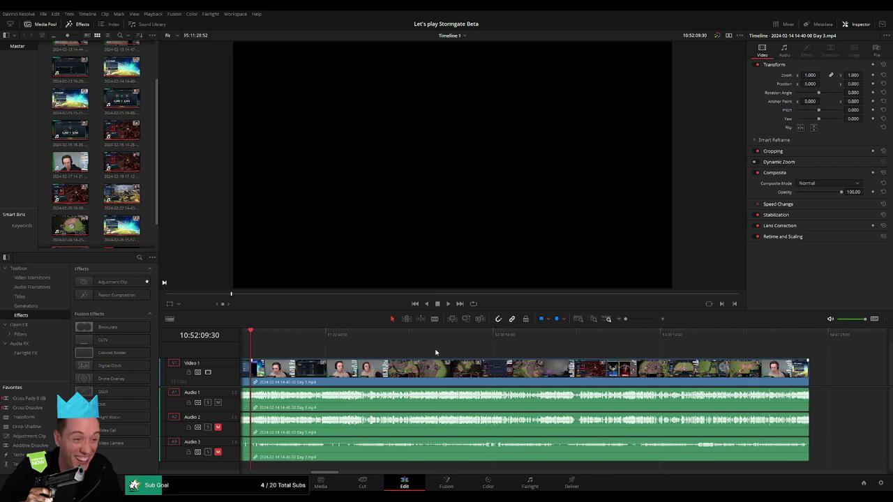
pyautogui.moveTo(512, 373); pyautogui.dragTo(439, 358)
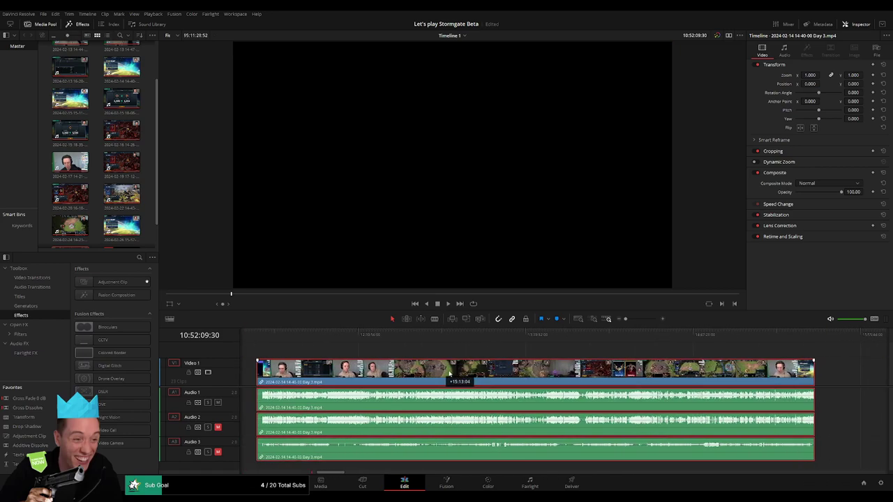
pyautogui.hscroll(-3, 440, 358)
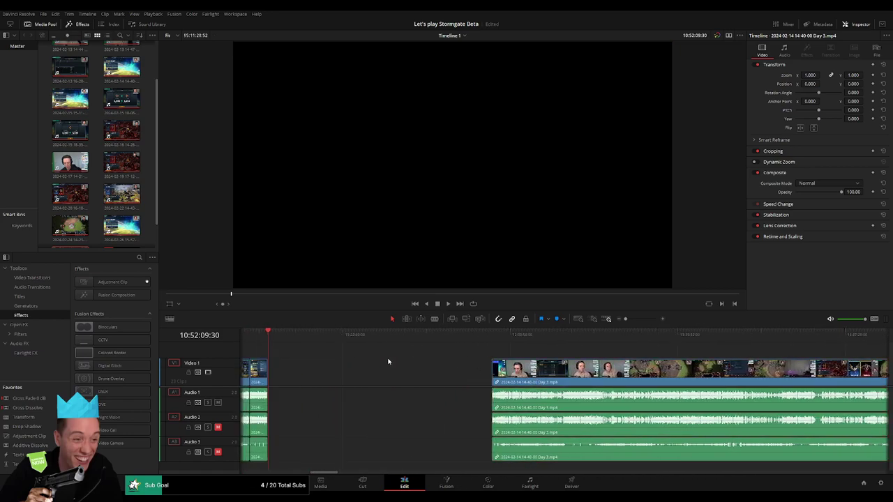
pyautogui.click(288, 342)
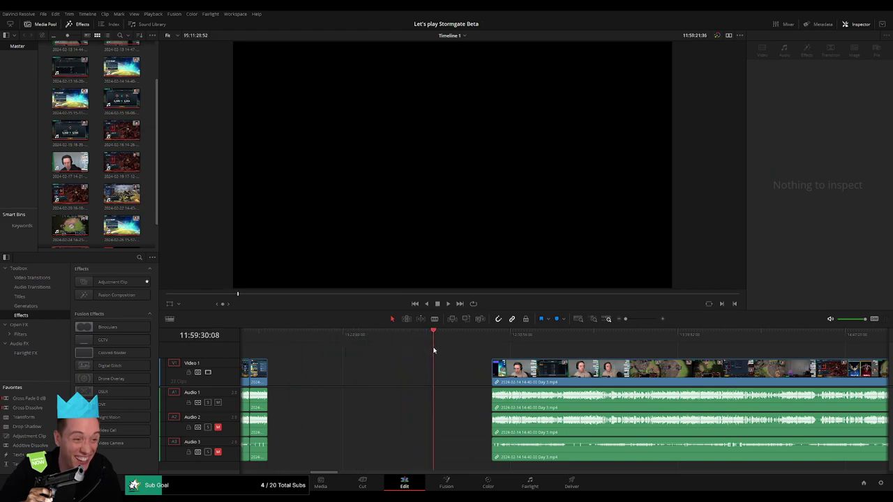
# Step: Drag the later Day 3 piece left to start at 12:00:00:00 and play it back
pyautogui.scroll(2, 618, 319)
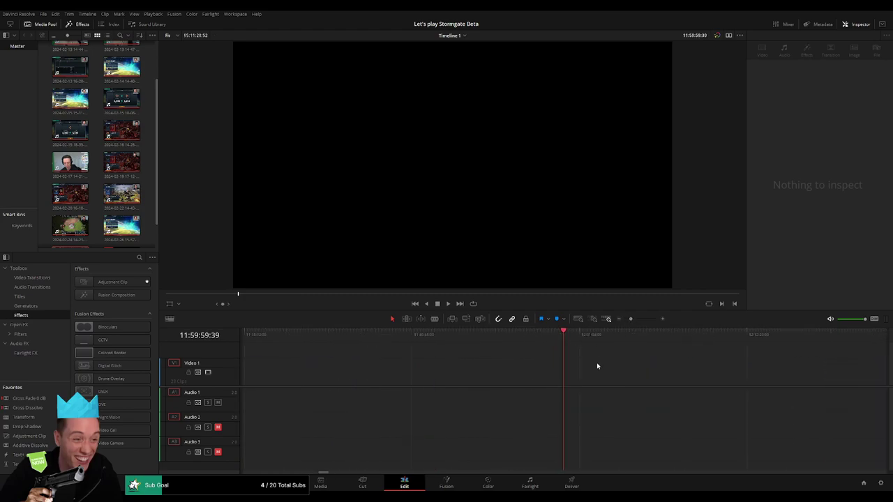
pyautogui.scroll(-2, 627, 342)
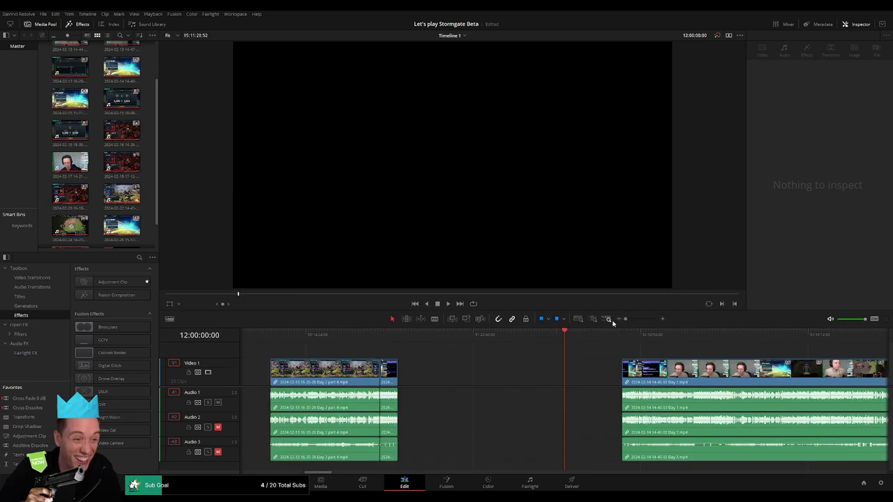
pyautogui.moveTo(628, 370); pyautogui.dragTo(431, 370)
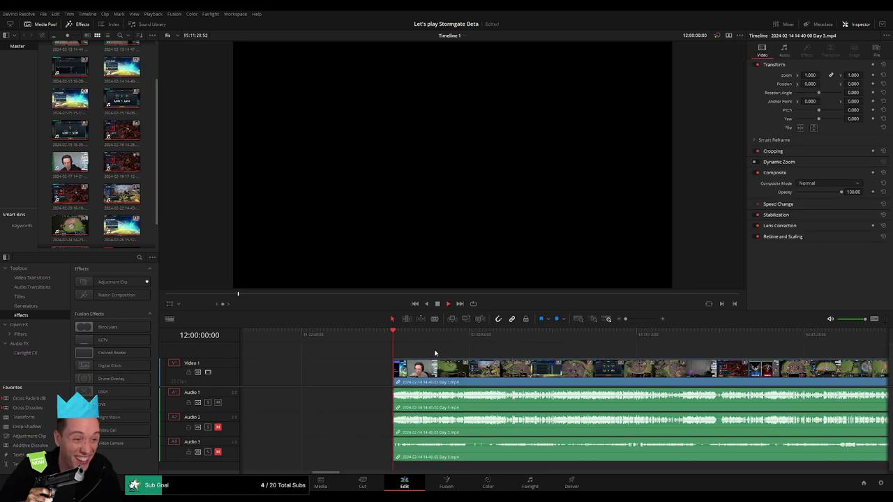
pyautogui.press('space')
pyautogui.hscroll(2, 366, 347)
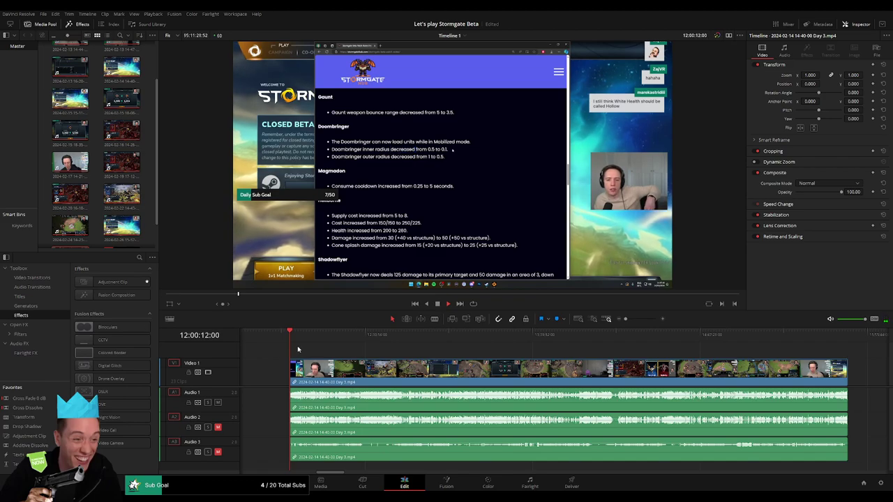
# Step: Scrub through the Day 3 gameplay and blade all tracks at 12:52:06:30
pyautogui.moveTo(307, 340); pyautogui.dragTo(415, 341)
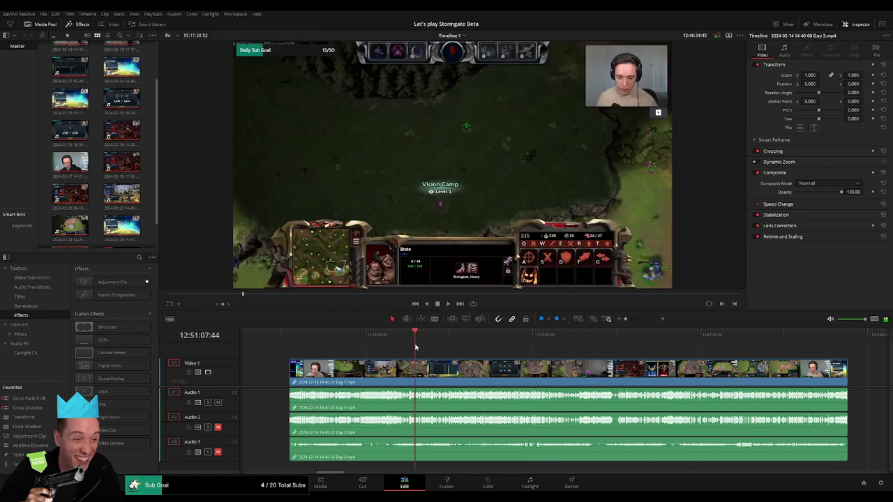
pyautogui.press('space')
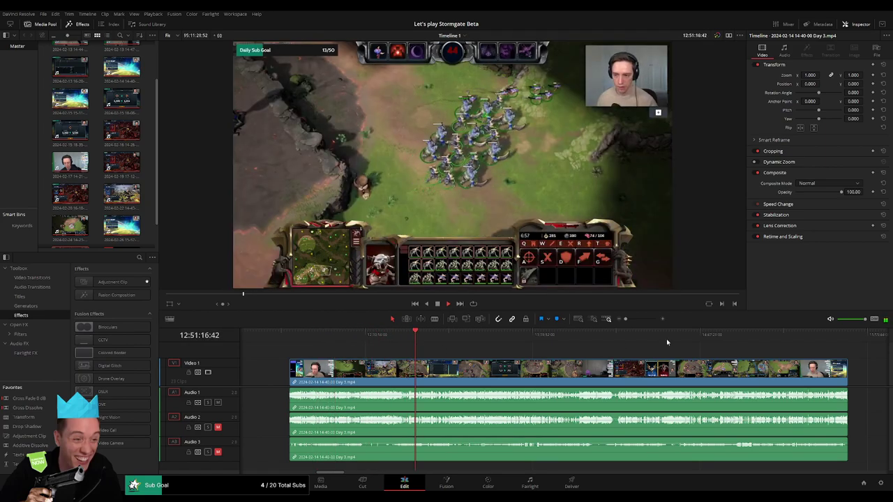
pyautogui.click(630, 320)
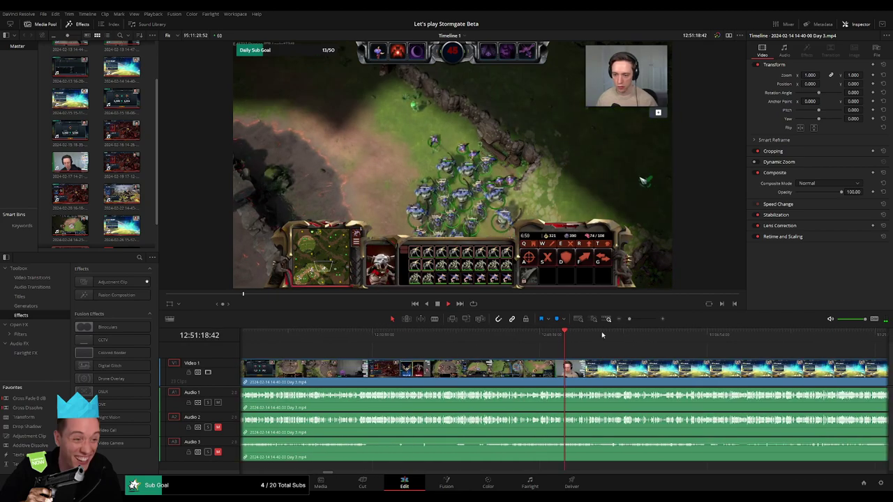
pyautogui.click(327, 340)
pyautogui.moveTo(327, 340); pyautogui.dragTo(571, 345)
pyautogui.press('space')
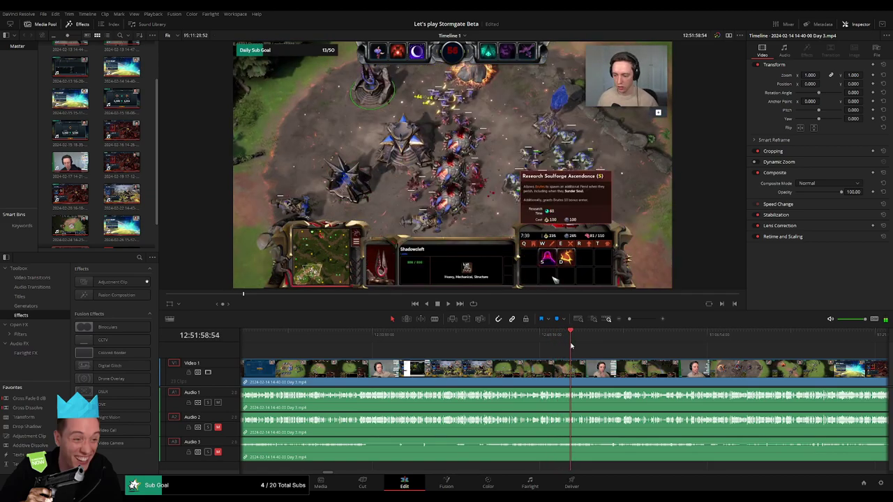
pyautogui.press('space')
pyautogui.scroll(2, 639, 337)
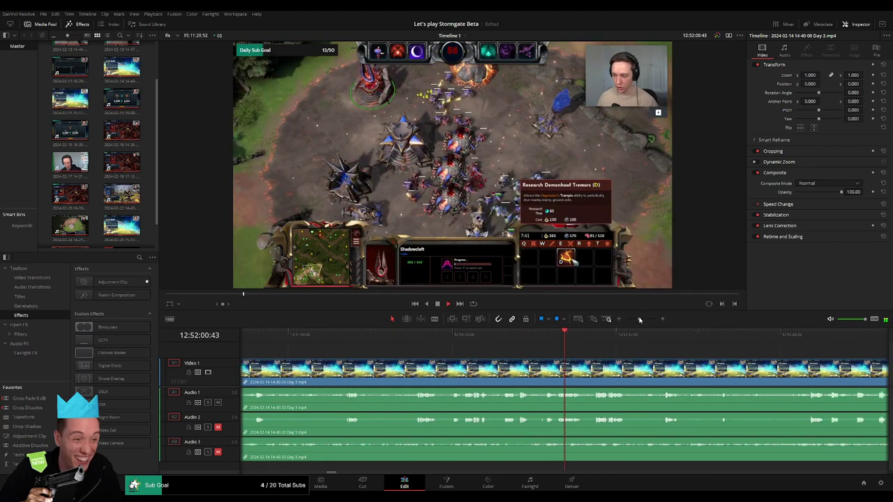
pyautogui.click(586, 337)
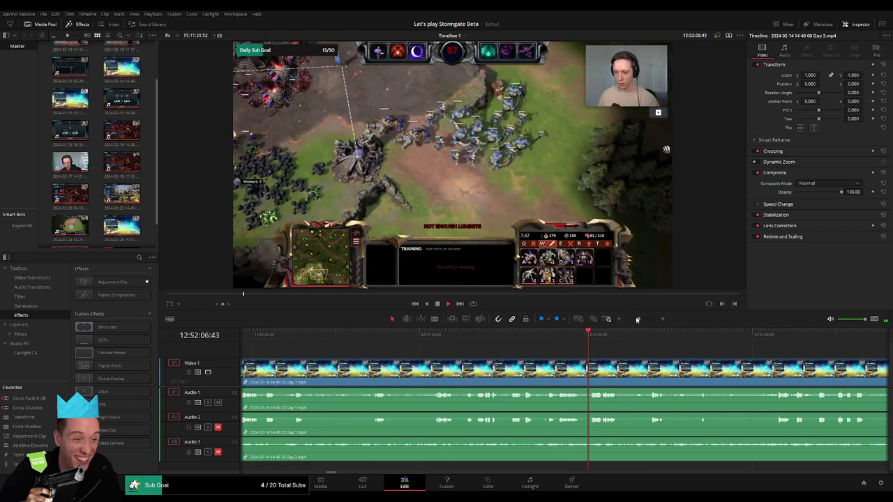
pyautogui.moveTo(639, 319); pyautogui.dragTo(645, 320)
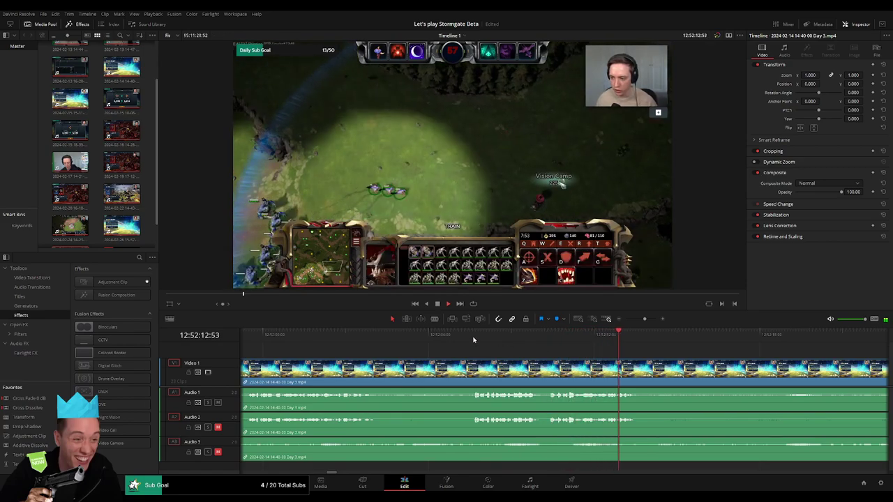
pyautogui.click(473, 336)
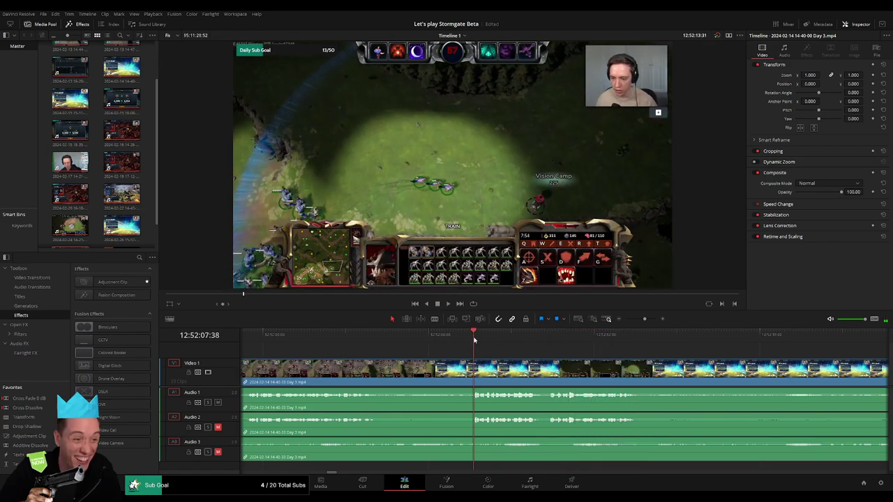
pyautogui.moveTo(473, 339); pyautogui.dragTo(443, 342)
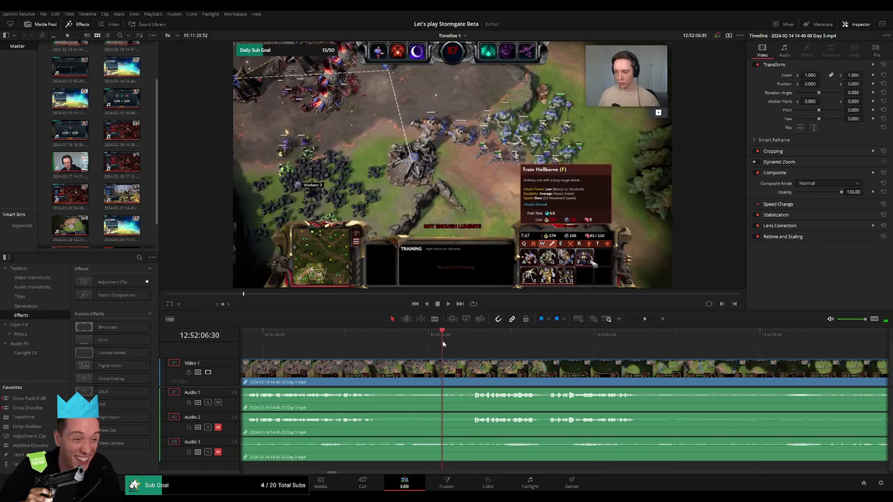
pyautogui.hotkey('ctrl', 'b')
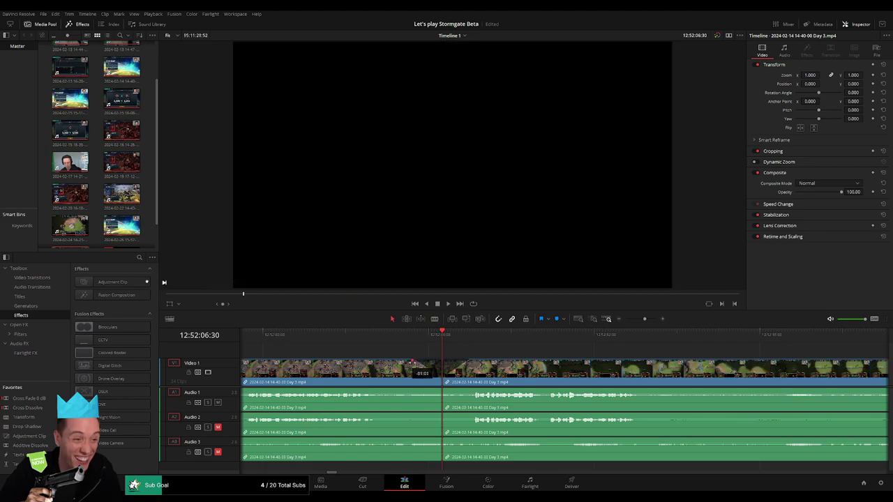
# Step: Add fades on Audio 1, 2 and 3 at the 12:52:06:30 cut and play across it
pyautogui.click(438, 388)
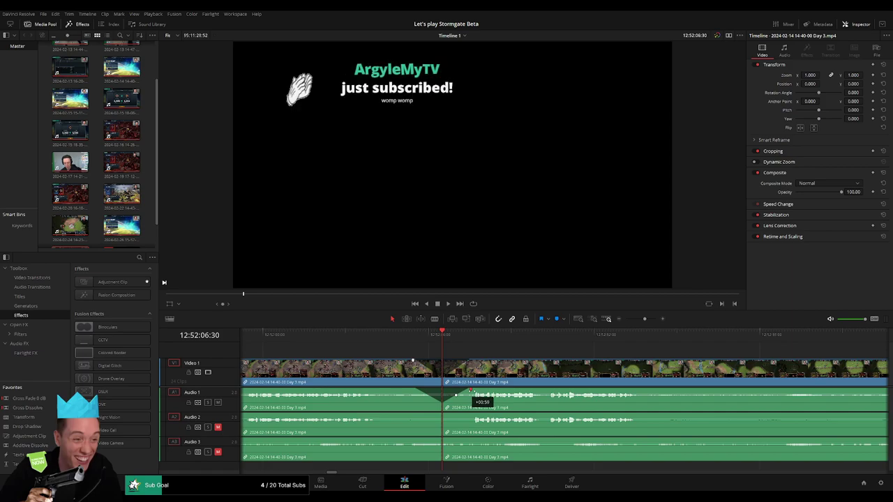
pyautogui.moveTo(472, 397); pyautogui.dragTo(472, 396)
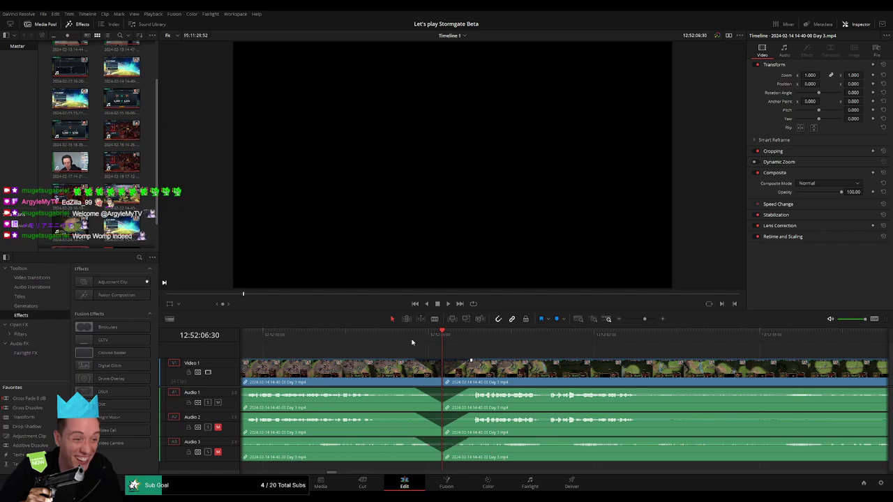
pyautogui.click(411, 343)
pyautogui.press('space')
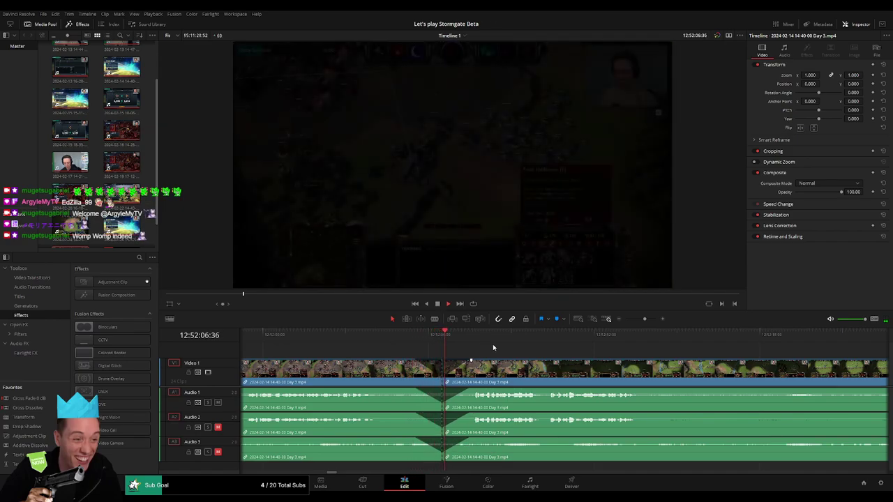
pyautogui.moveTo(644, 319); pyautogui.dragTo(625, 319)
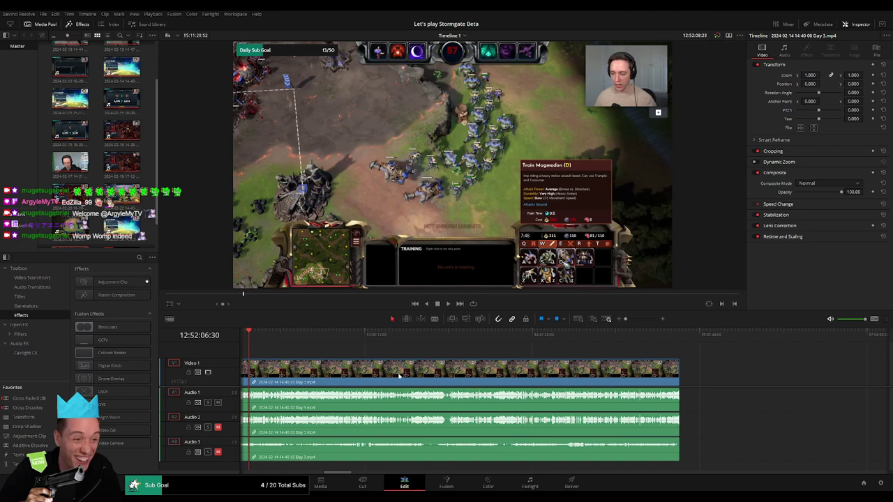
# Step: Move the later Day 3 clip to start at 14:00:00:00 and play it back
pyautogui.moveTo(342, 371)
pyautogui.mouseDown()
pyautogui.moveTo(573, 381)
pyautogui.moveTo(550, 379)
pyautogui.mouseUp()
pyautogui.click(290, 352)
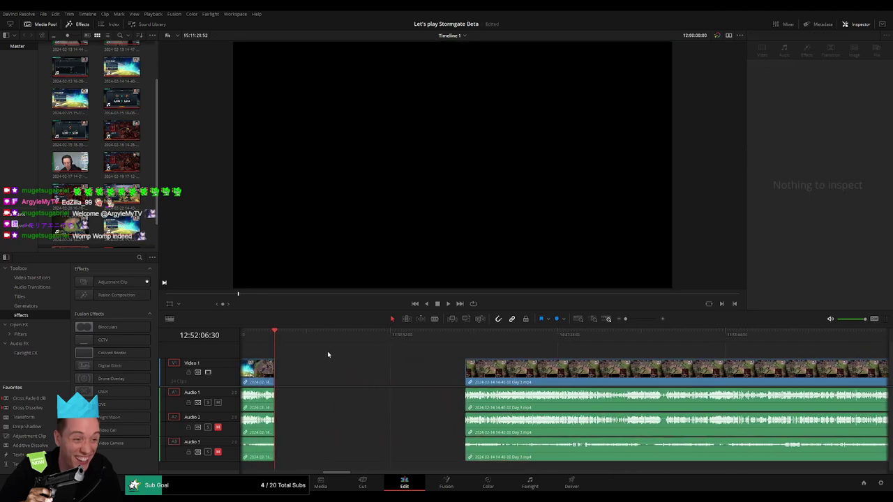
pyautogui.moveTo(289, 345); pyautogui.dragTo(344, 347)
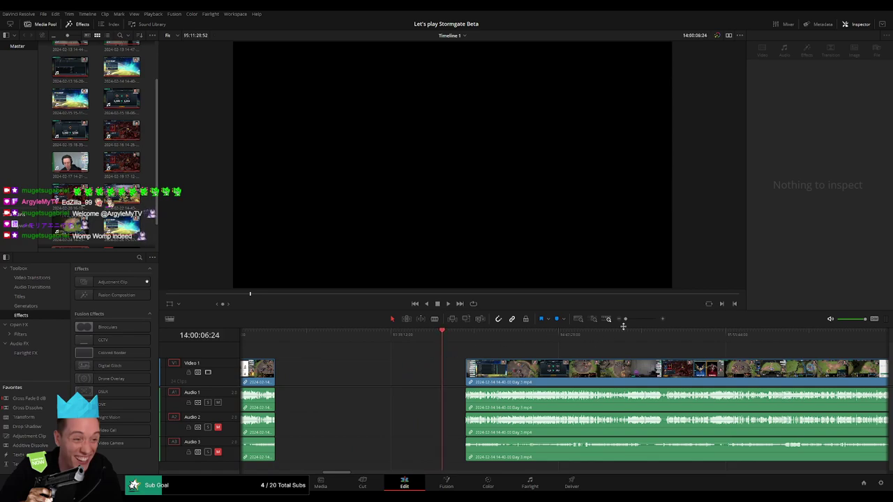
pyautogui.moveTo(623, 325); pyautogui.dragTo(630, 324)
pyautogui.click(565, 337)
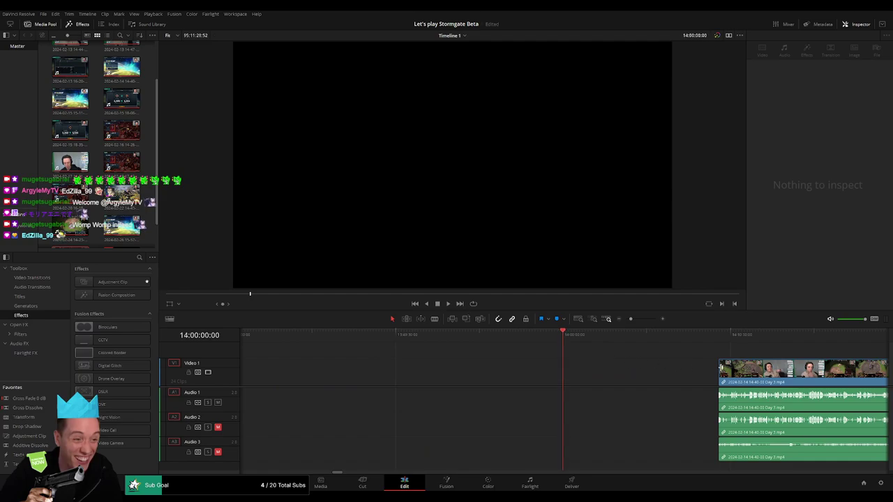
pyautogui.moveTo(780, 358); pyautogui.dragTo(624, 357)
pyautogui.press('space')
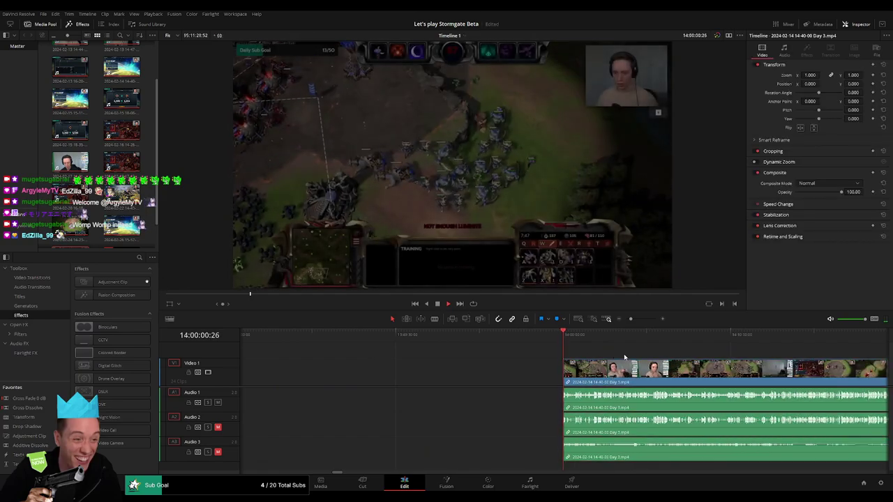
# Step: Scrub through the clip and split all tracks at 14:52:12 with Ctrl+B
pyautogui.click(628, 319)
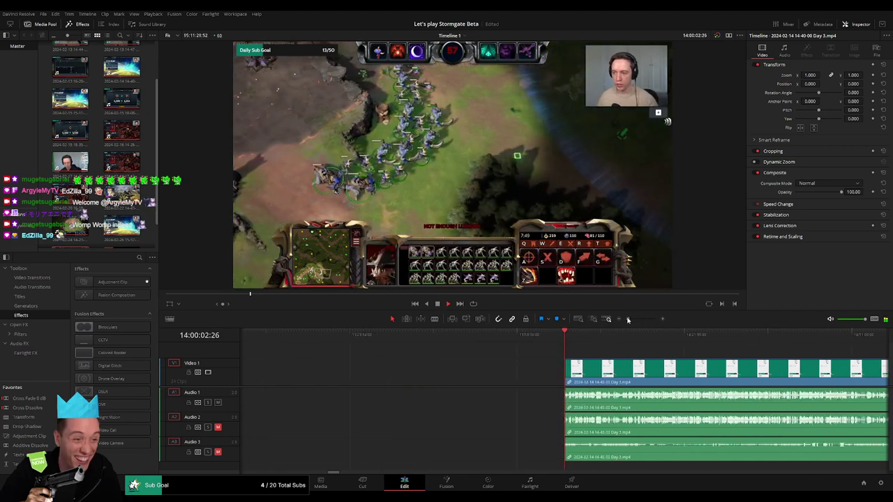
pyautogui.moveTo(628, 320); pyautogui.dragTo(625, 320)
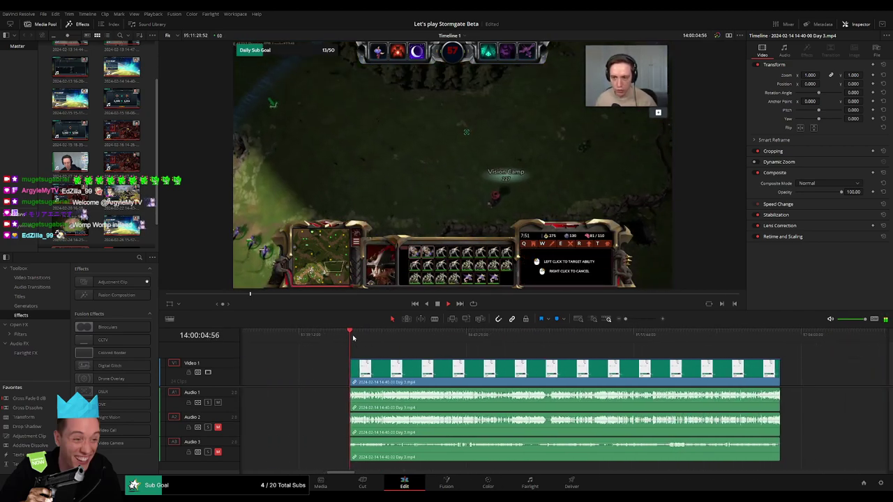
pyautogui.moveTo(361, 342); pyautogui.dragTo(477, 339)
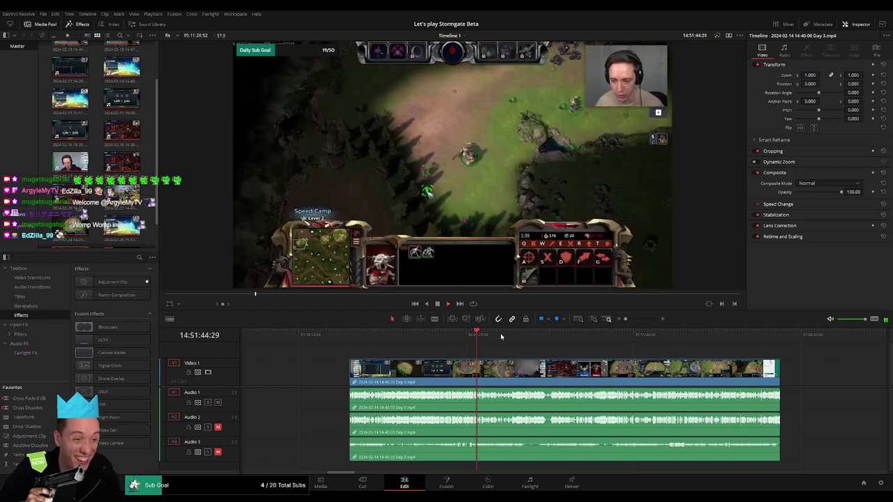
pyautogui.click(635, 319)
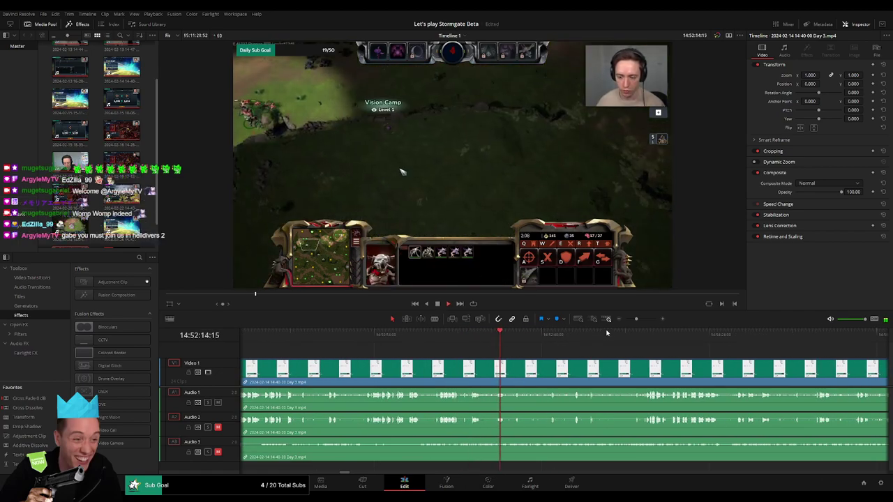
pyautogui.click(641, 321)
pyautogui.click(533, 337)
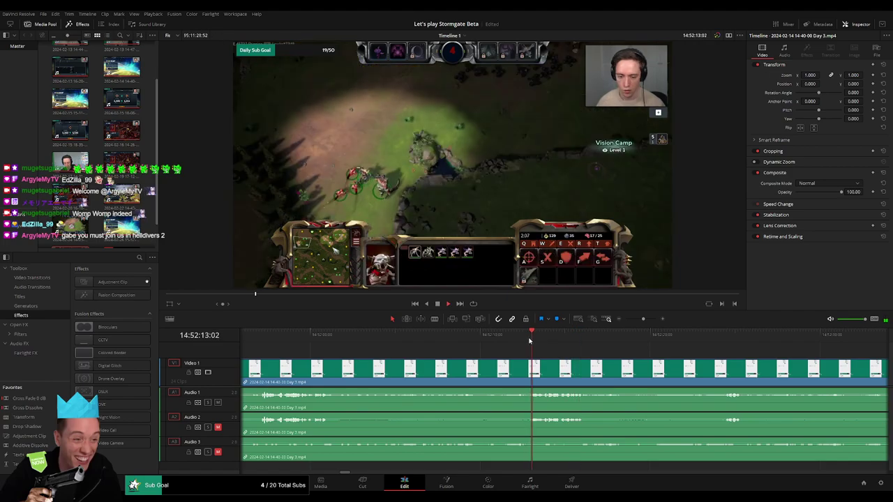
pyautogui.click(529, 340)
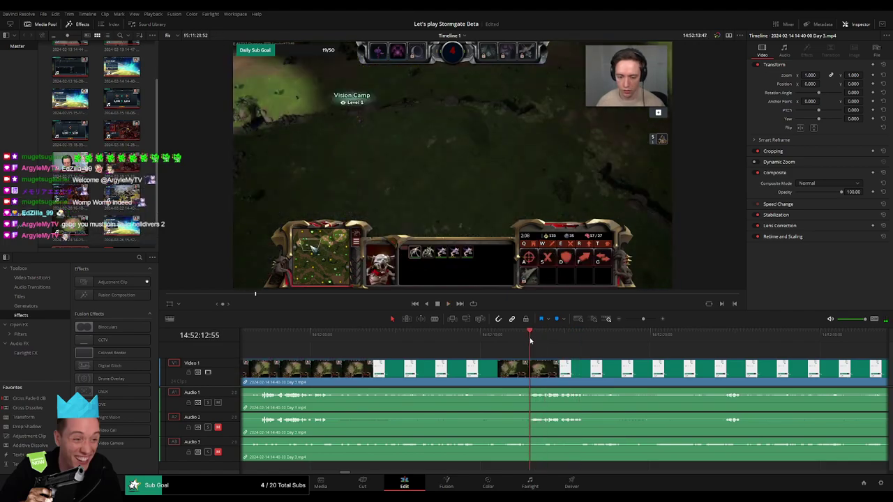
pyautogui.moveTo(530, 342); pyautogui.dragTo(514, 341)
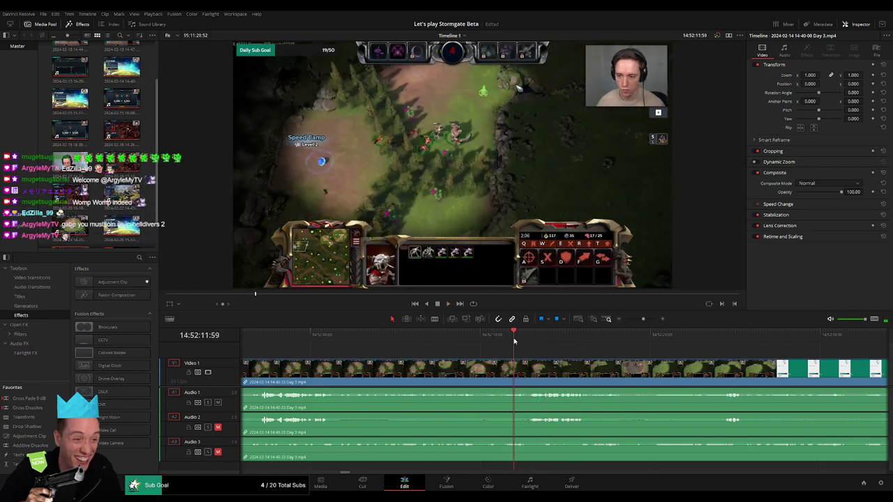
pyautogui.press('b')
pyautogui.hotkey('ctrl', 'b')
pyautogui.press('space')
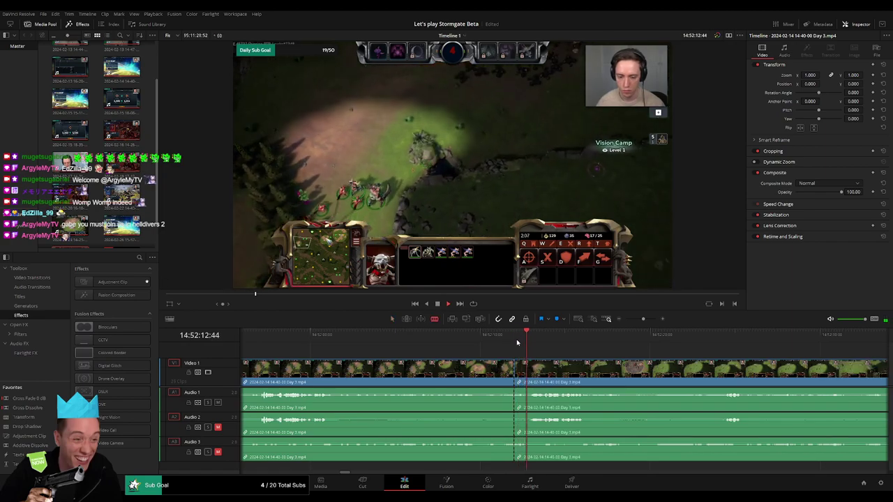
# Step: Fade Audio 1, Audio 2 and Audio 3 out and back in at the 14:52:12 cut
pyautogui.press('space')
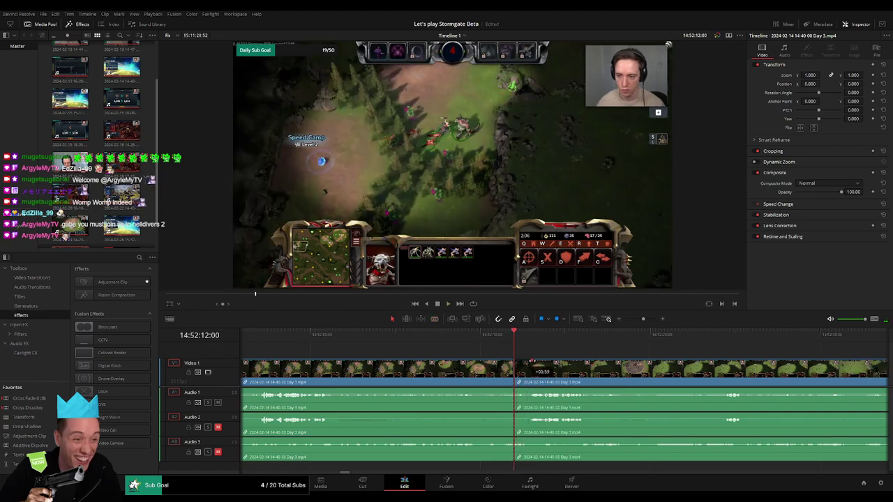
pyautogui.moveTo(532, 361); pyautogui.dragTo(514, 362)
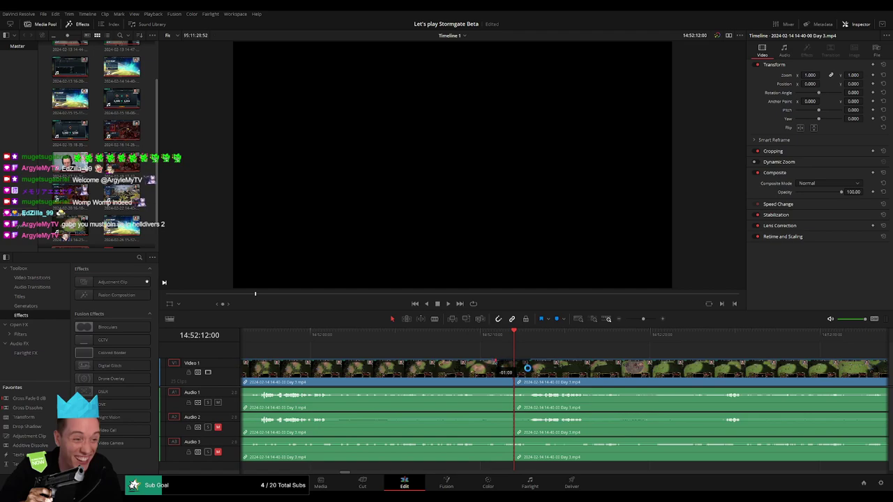
pyautogui.scroll(1, 548, 359)
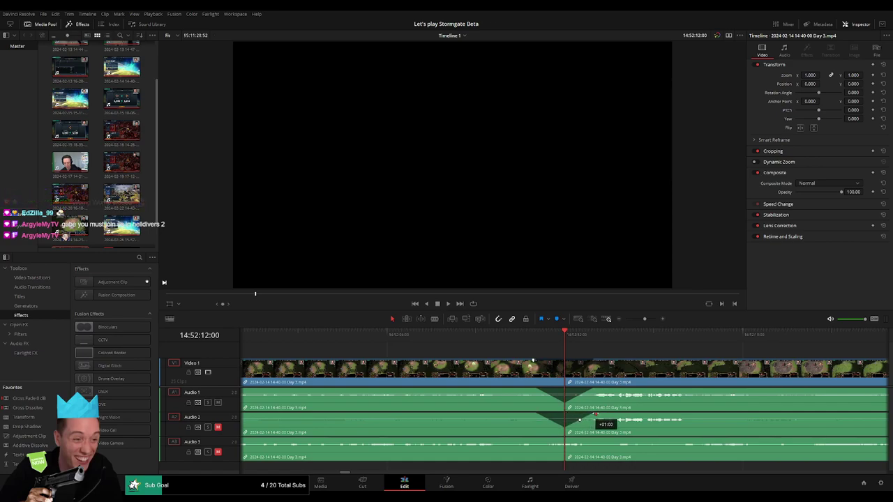
pyautogui.moveTo(561, 440); pyautogui.dragTo(538, 440)
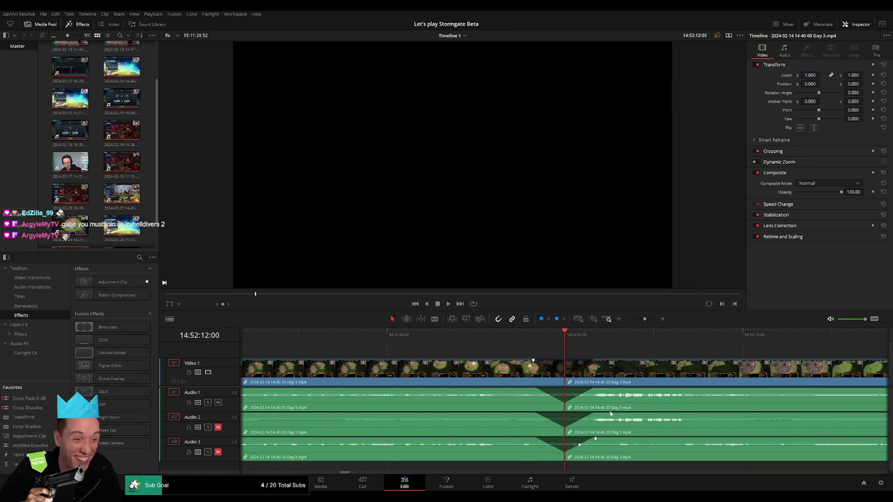
pyautogui.moveTo(645, 322); pyautogui.dragTo(625, 320)
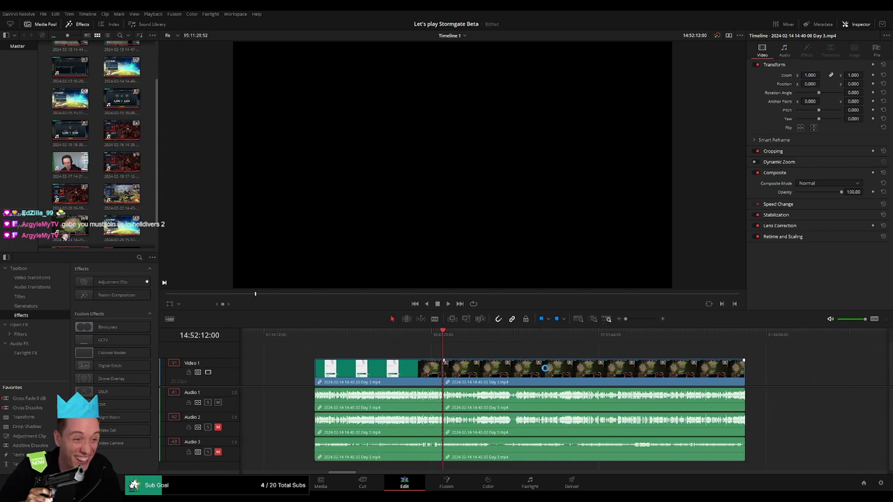
# Step: Slide the clip after the 14:52:12 cut to start at 16:00:00:00 and play it back
pyautogui.hscroll(3, 339, 354)
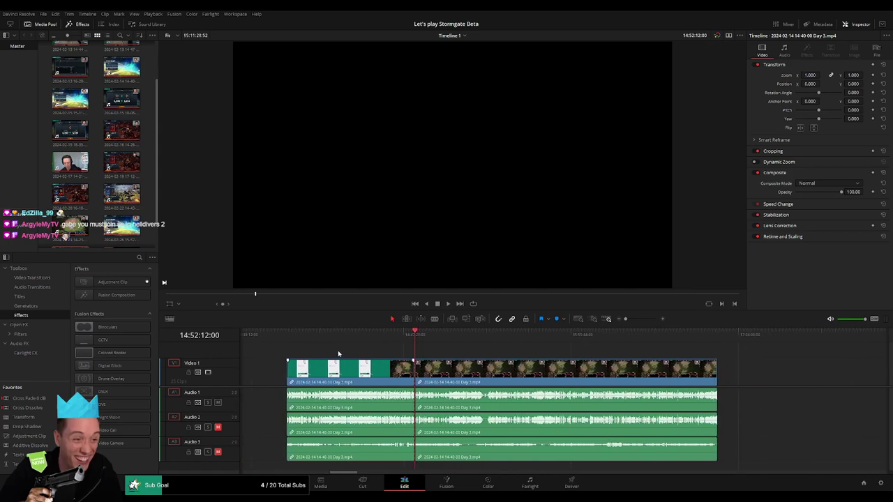
pyautogui.click(420, 344)
pyautogui.scroll(-3, 421, 349)
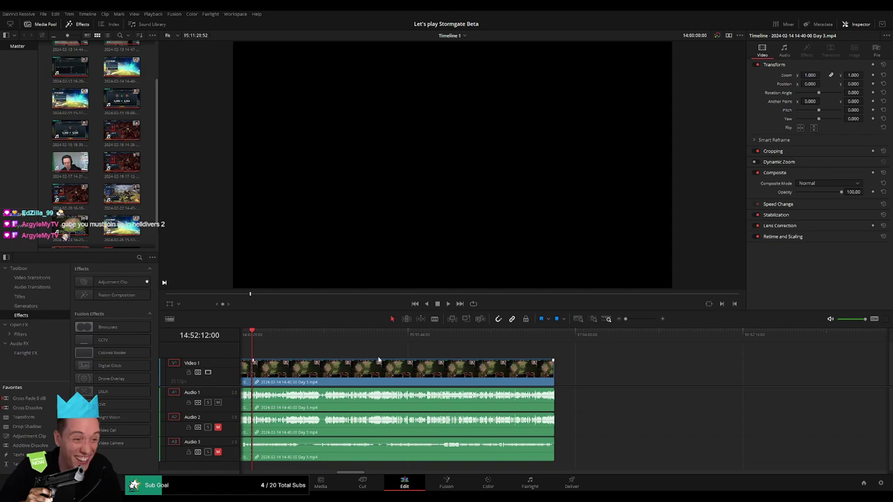
pyautogui.moveTo(378, 370); pyautogui.dragTo(579, 375)
pyautogui.hscroll(-3, 434, 355)
pyautogui.click(422, 355)
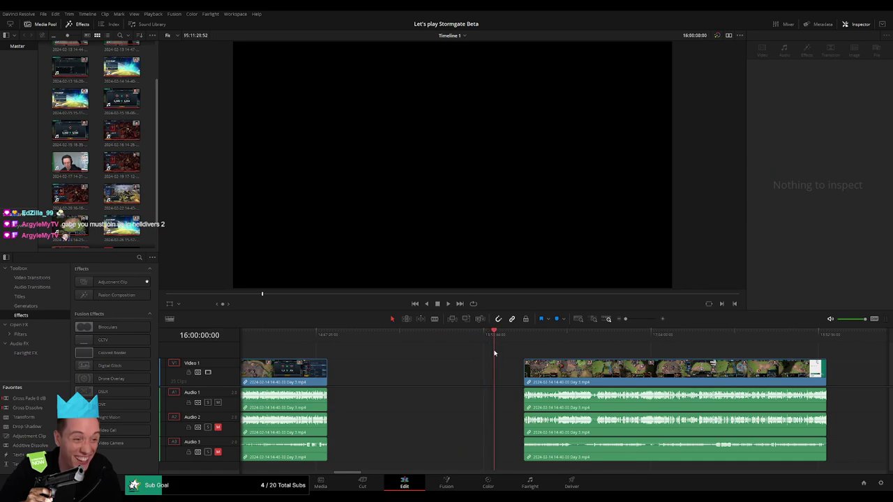
pyautogui.moveTo(593, 370); pyautogui.dragTo(562, 369)
pyautogui.press('space')
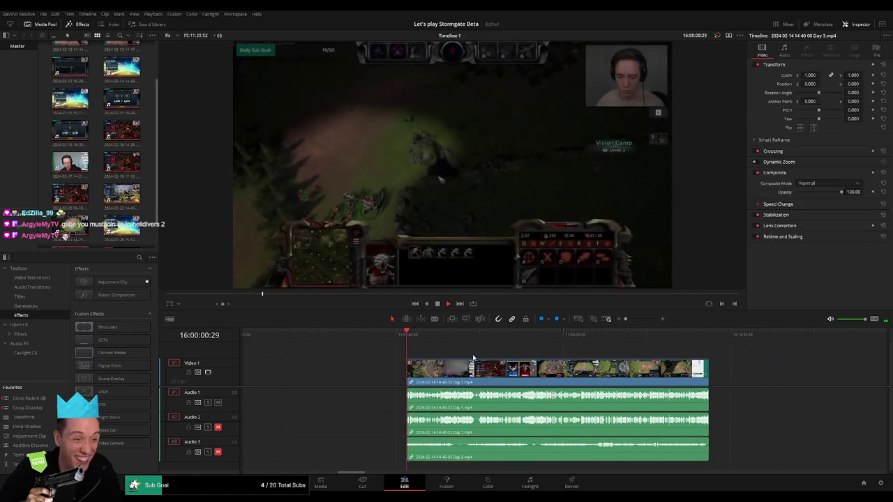
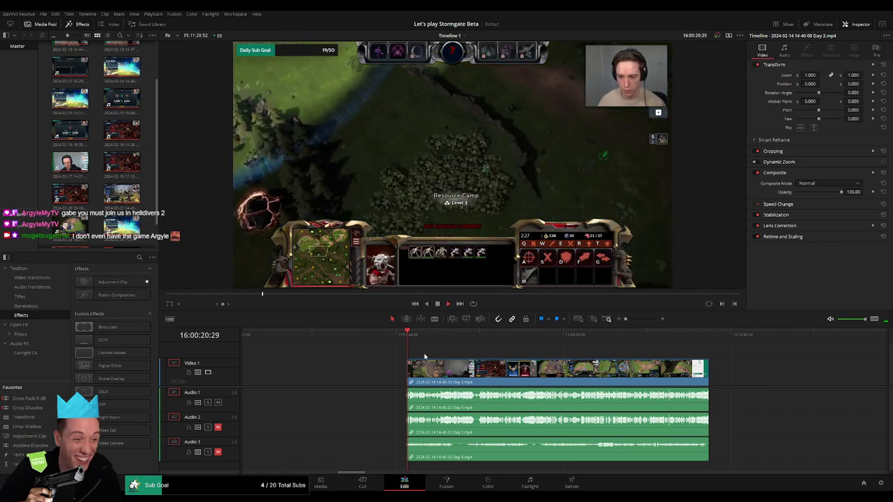
# Step: Find where the idle empty-room webcam footage begins and blade all tracks there, around 16:27:54
pyautogui.moveTo(413, 342); pyautogui.dragTo(464, 342)
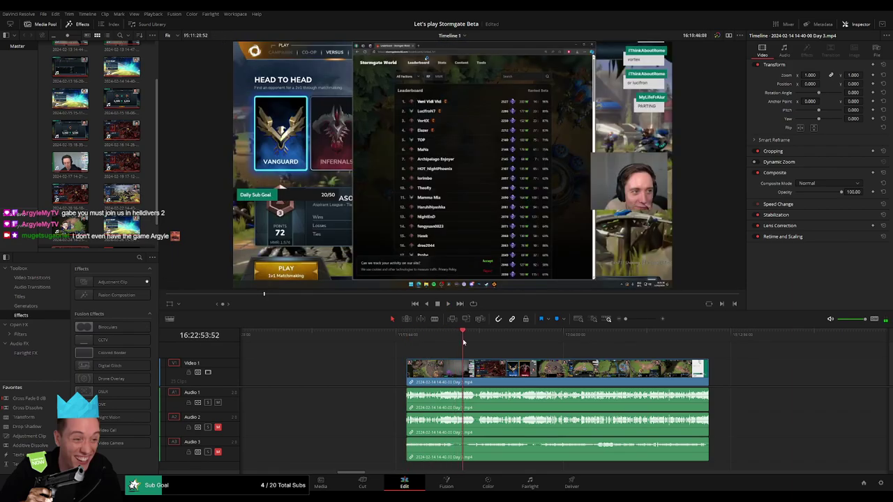
pyautogui.press('space')
pyautogui.moveTo(625, 319); pyautogui.dragTo(635, 318)
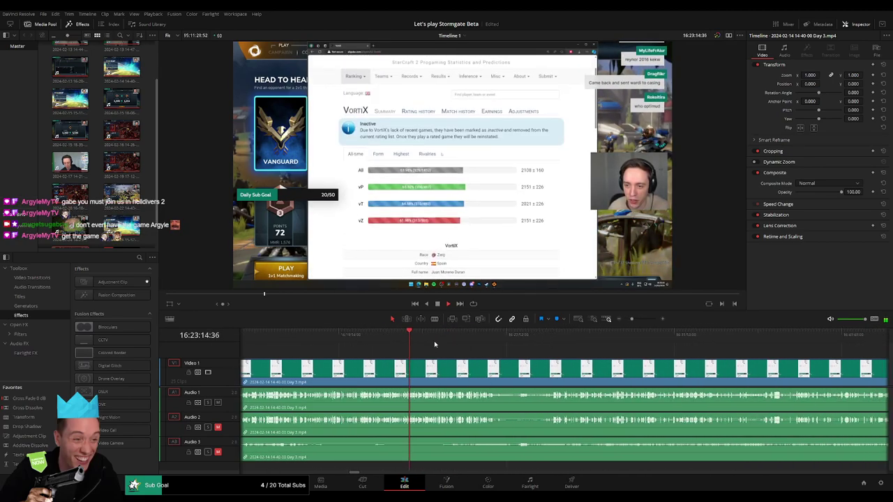
pyautogui.click(486, 335)
pyautogui.moveTo(632, 319); pyautogui.dragTo(639, 319)
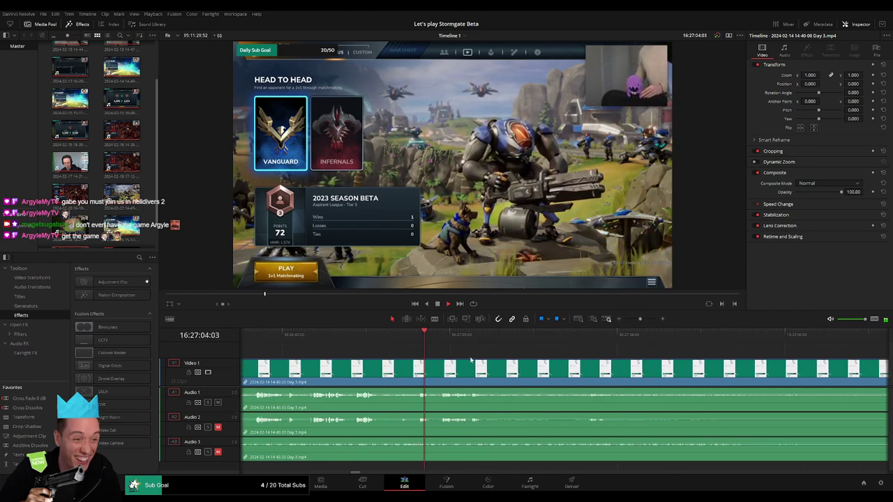
pyautogui.click(471, 335)
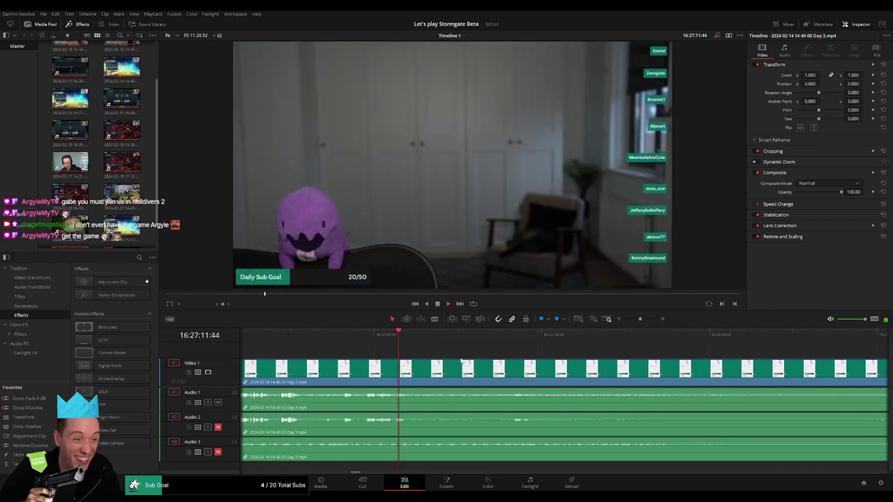
pyautogui.moveTo(418, 335); pyautogui.dragTo(469, 346)
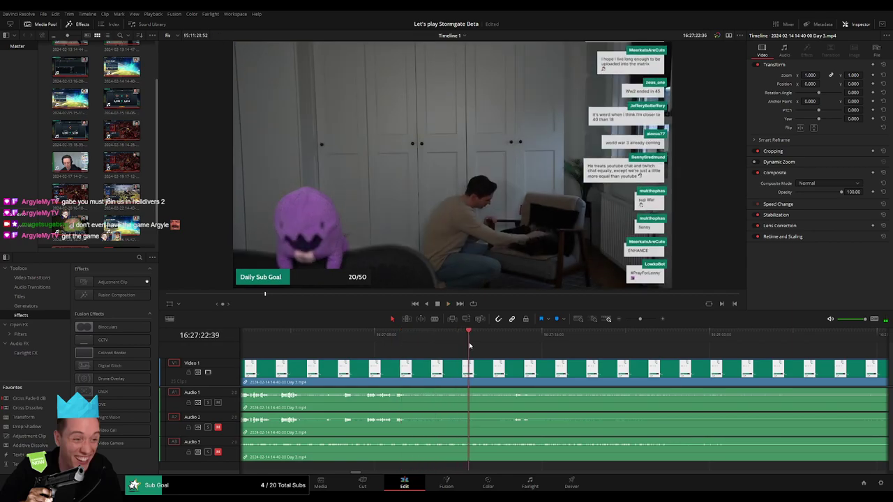
pyautogui.press('l')
pyautogui.press('l')
pyautogui.press('l')
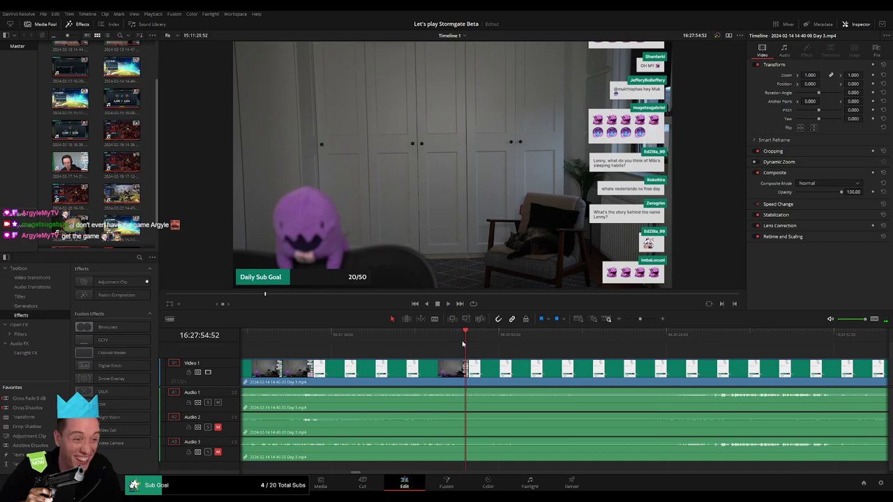
pyautogui.press('k')
pyautogui.press('b')
pyautogui.click(466, 369)
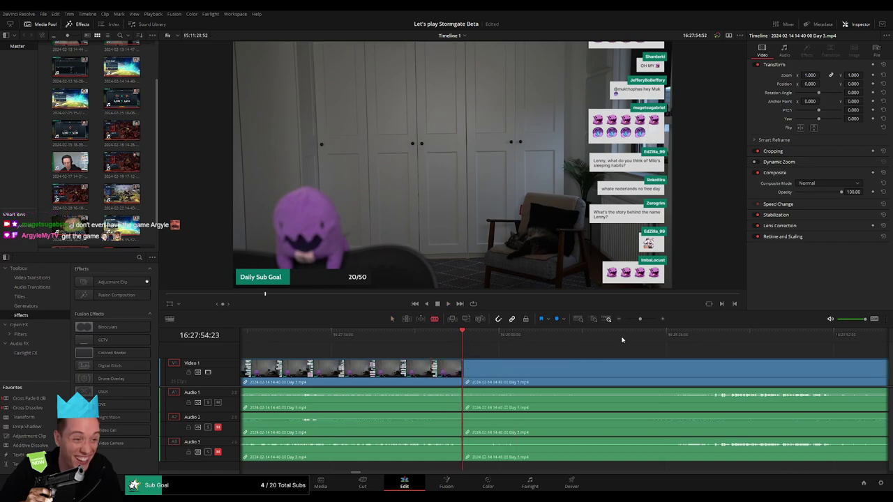
# Step: Split the clip where the idle footage ends and delete the idle section, closing the gap
pyautogui.press('a')
pyautogui.moveTo(640, 319); pyautogui.dragTo(635, 320)
pyautogui.click(598, 342)
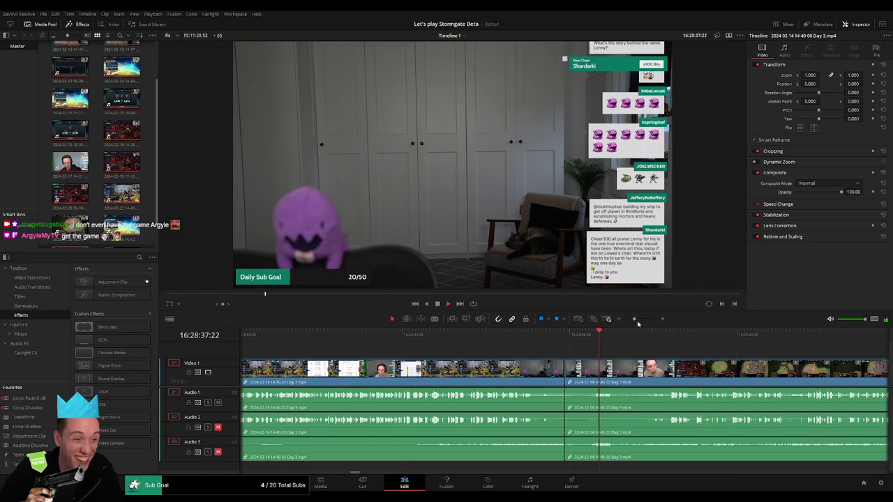
pyautogui.moveTo(636, 320); pyautogui.dragTo(642, 320)
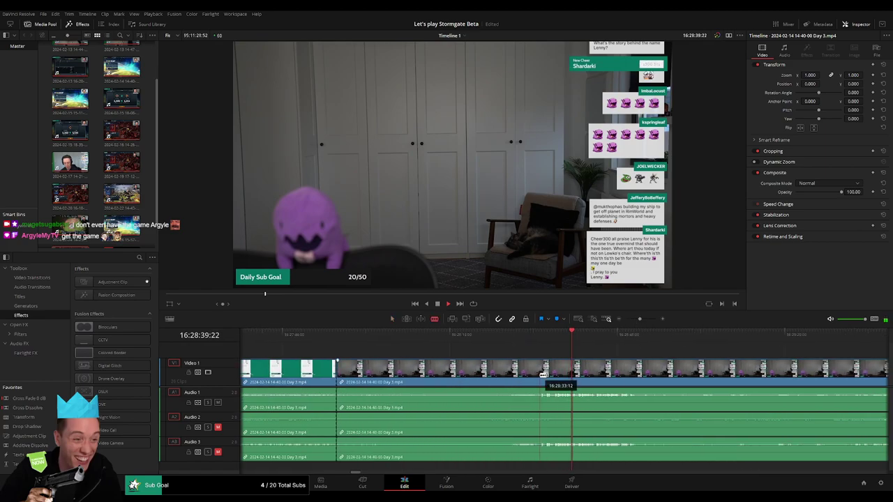
pyautogui.click(527, 340)
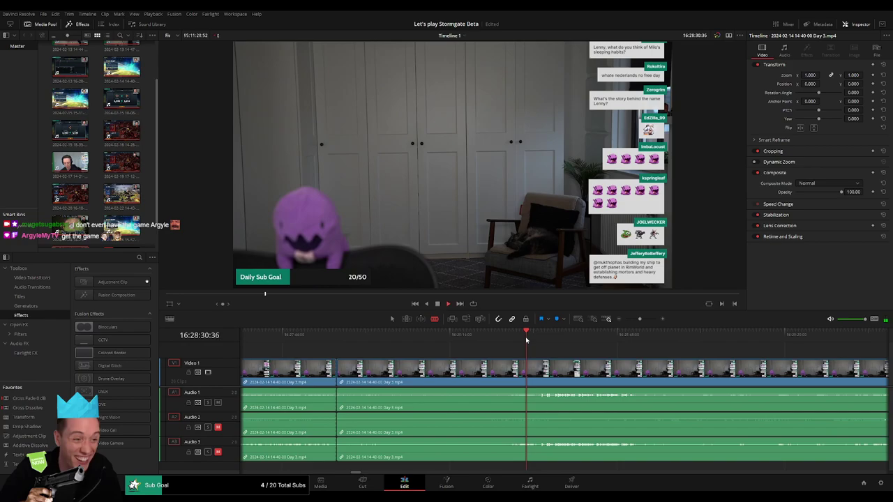
pyautogui.press('space')
pyautogui.hotkey('ctrl', 'b')
pyautogui.click(483, 374)
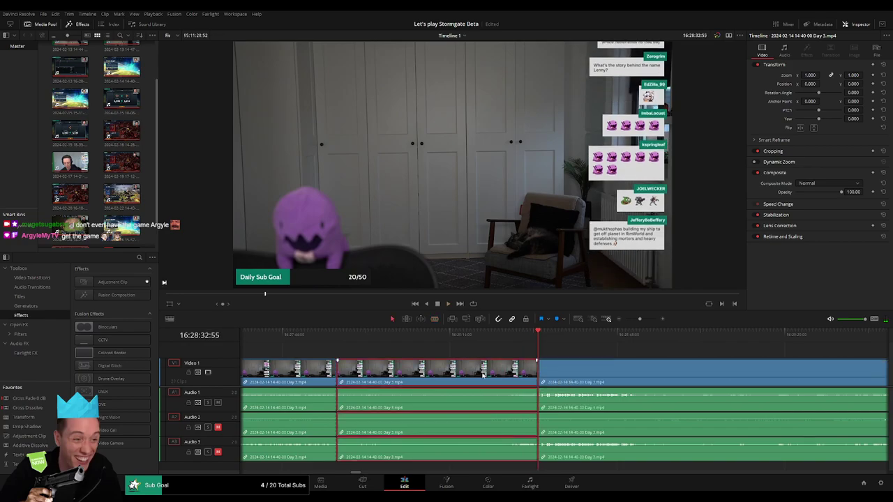
pyautogui.press('Delete')
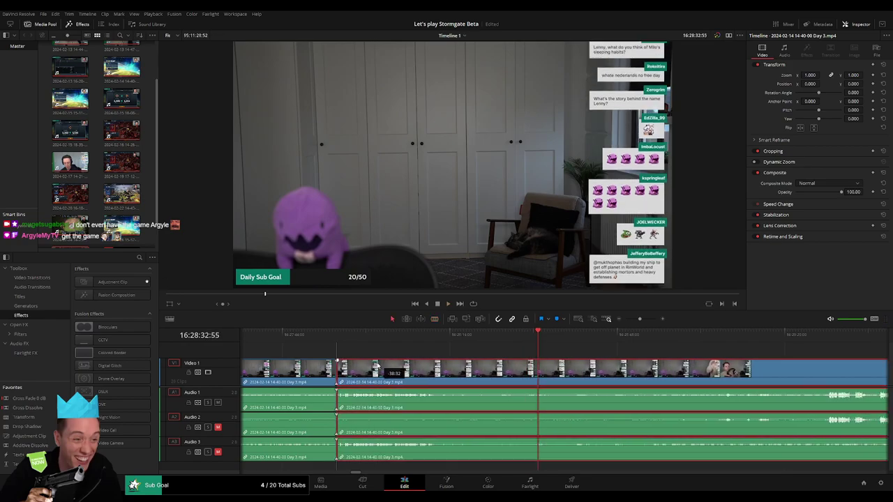
# Step: Review the new join and trim more idle footage off at it
pyautogui.click(338, 374)
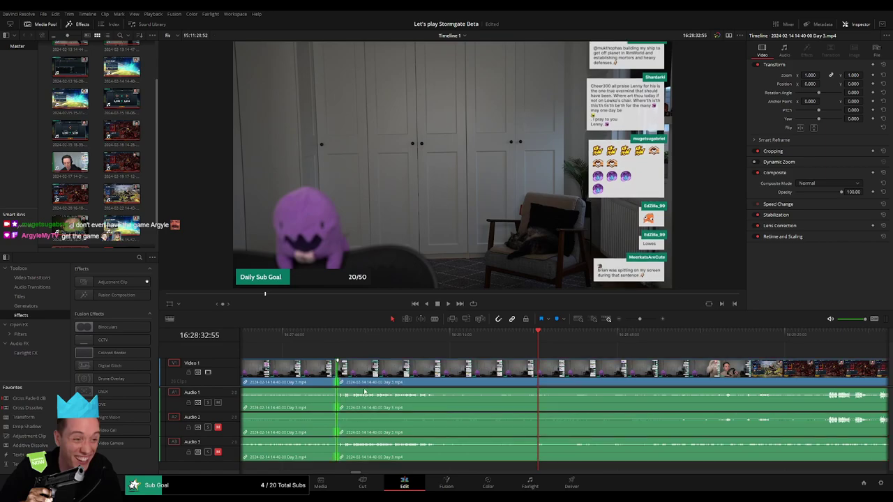
pyautogui.click(324, 338)
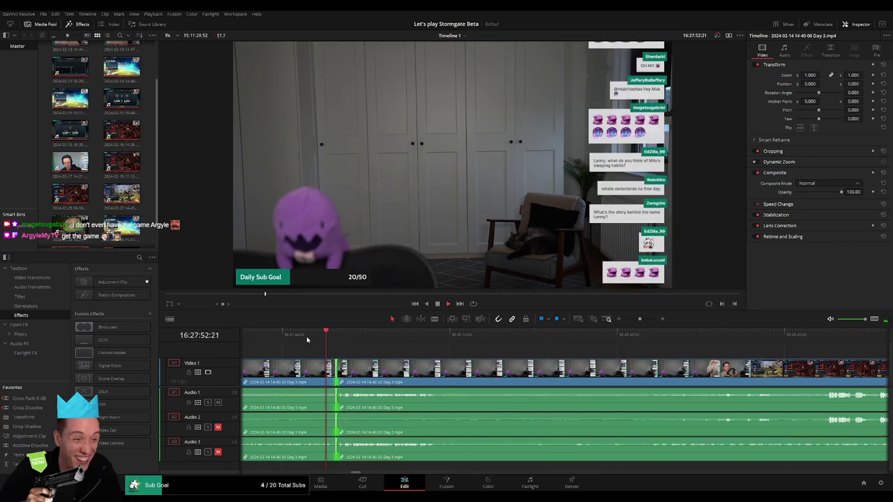
pyautogui.hscroll(-3, 302, 339)
pyautogui.click(415, 342)
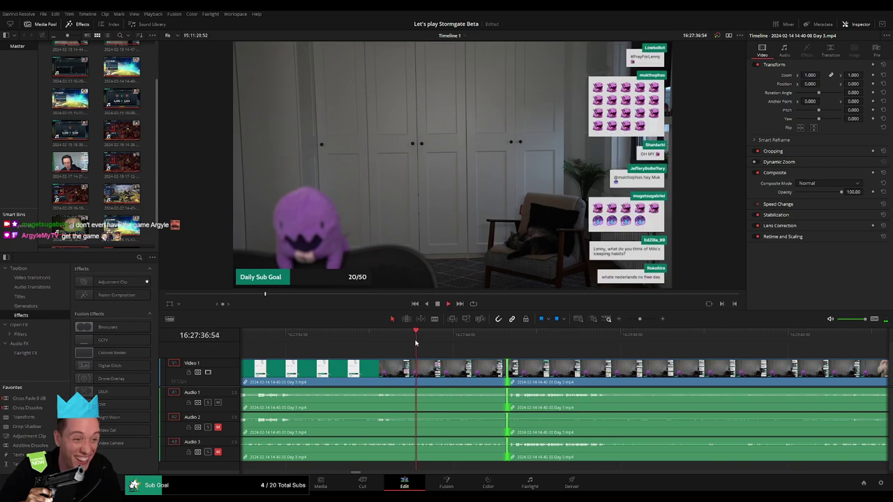
pyautogui.moveTo(383, 345)
pyautogui.mouseDown()
pyautogui.moveTo(430, 345)
pyautogui.moveTo(496, 374)
pyautogui.moveTo(444, 375)
pyautogui.mouseUp()
pyautogui.hotkey('ctrl', 'b')
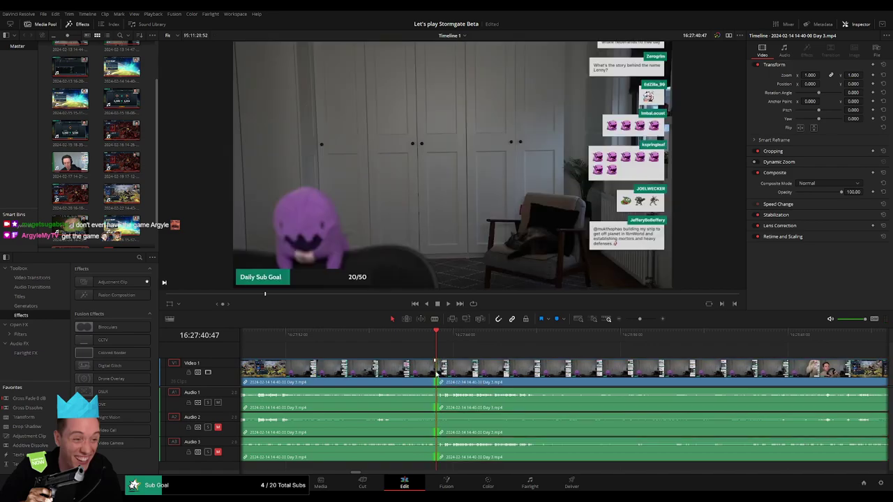
pyautogui.press('space')
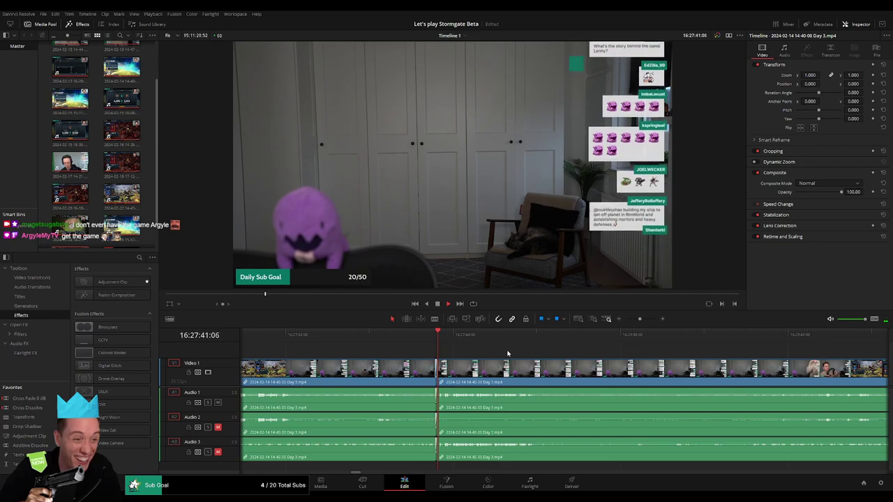
pyautogui.hscroll(3, 444, 354)
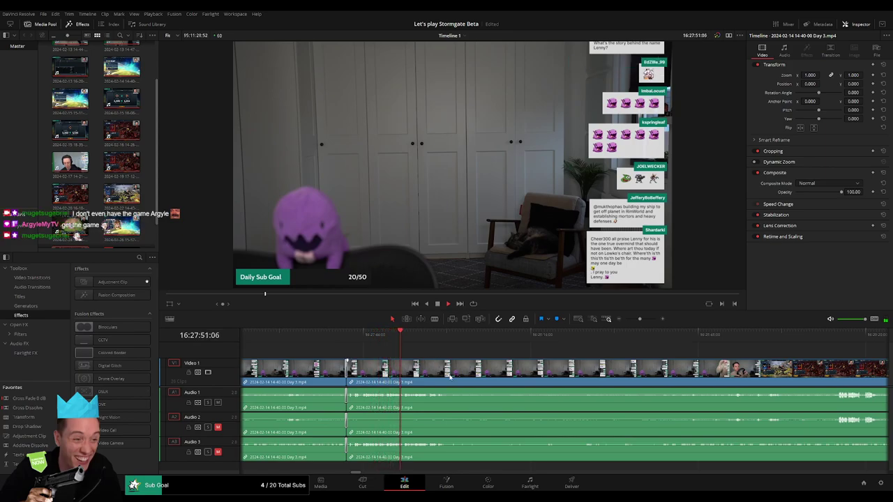
pyautogui.scroll(-2, 436, 377)
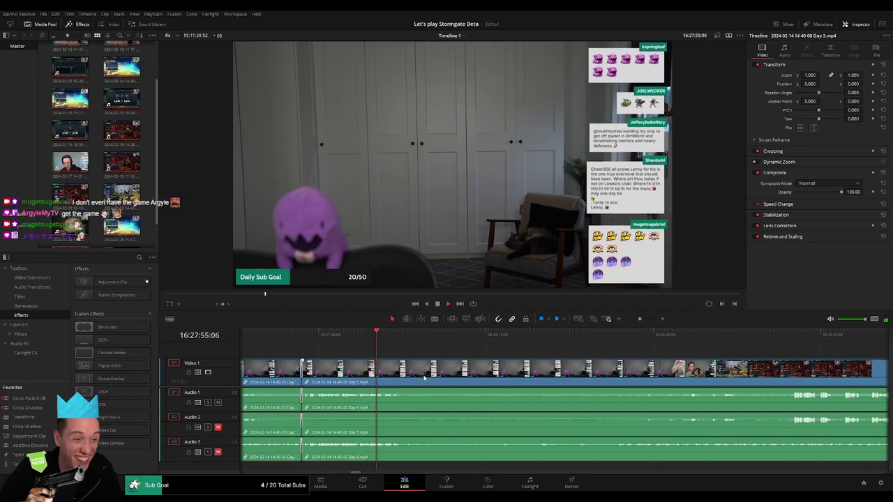
pyautogui.scroll(-1, 419, 378)
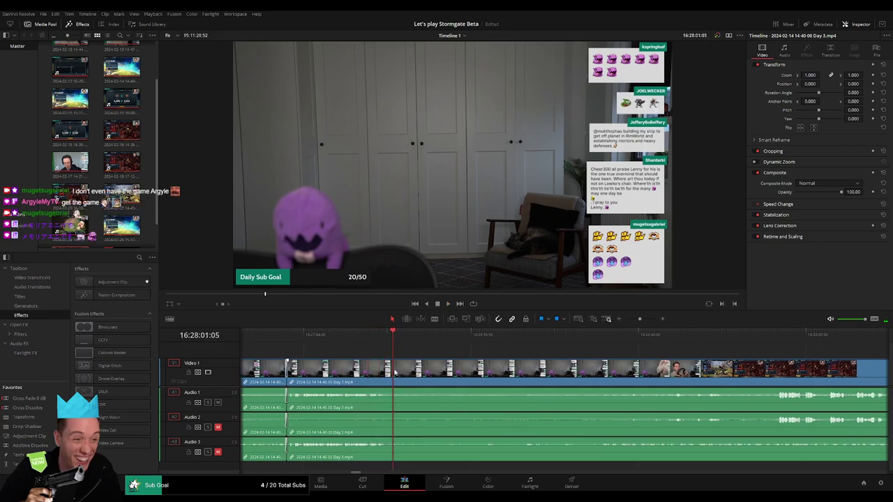
# Step: Cut out the remaining idle footage up to where Stormgate resumes and slide the game clip left
pyautogui.press('b')
pyautogui.click(394, 373)
pyautogui.moveTo(665, 337); pyautogui.dragTo(776, 337)
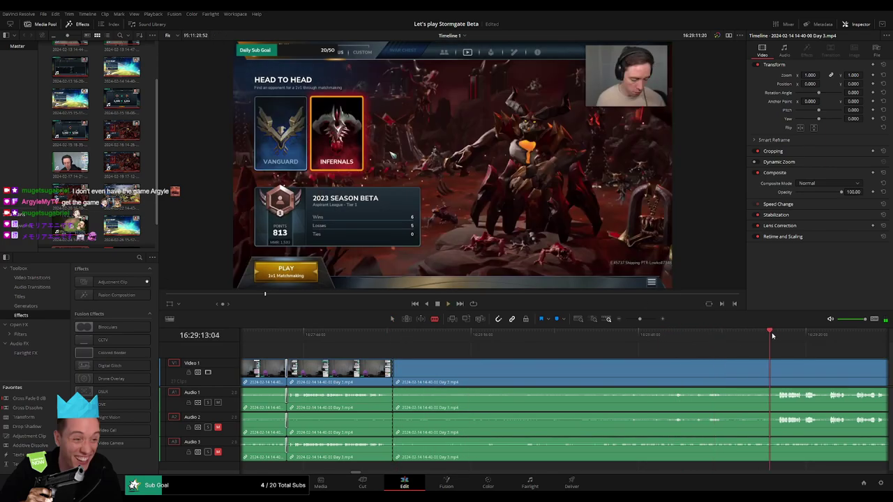
pyautogui.click(777, 369)
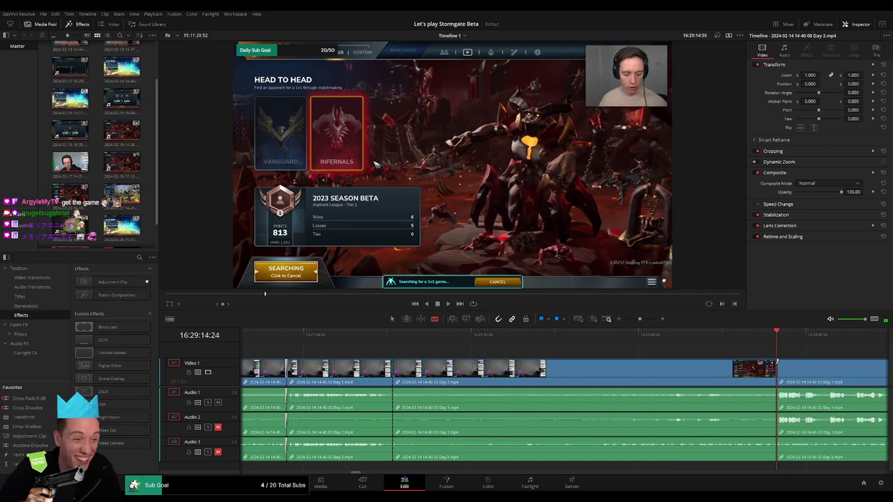
pyautogui.press('a')
pyautogui.click(734, 371)
pyautogui.press('BackSpace')
pyautogui.moveTo(791, 373); pyautogui.dragTo(406, 383)
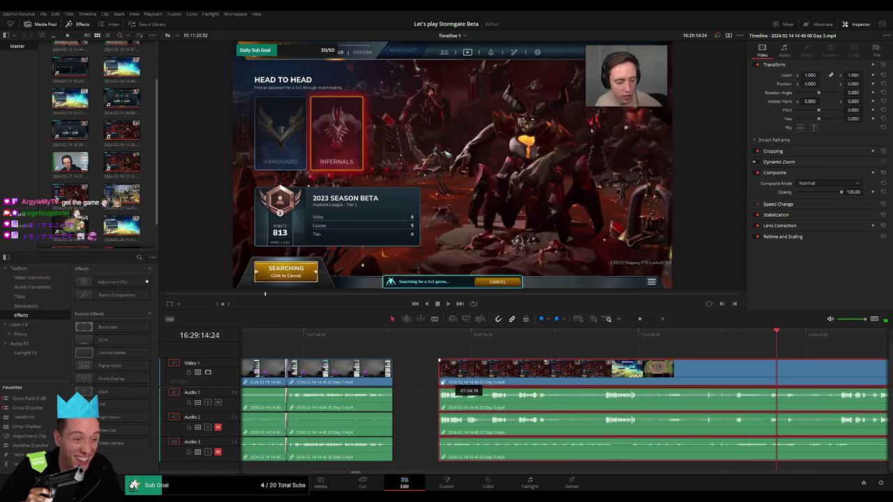
# Step: Select the new join on all tracks and play back across it to check it
pyautogui.click(393, 395)
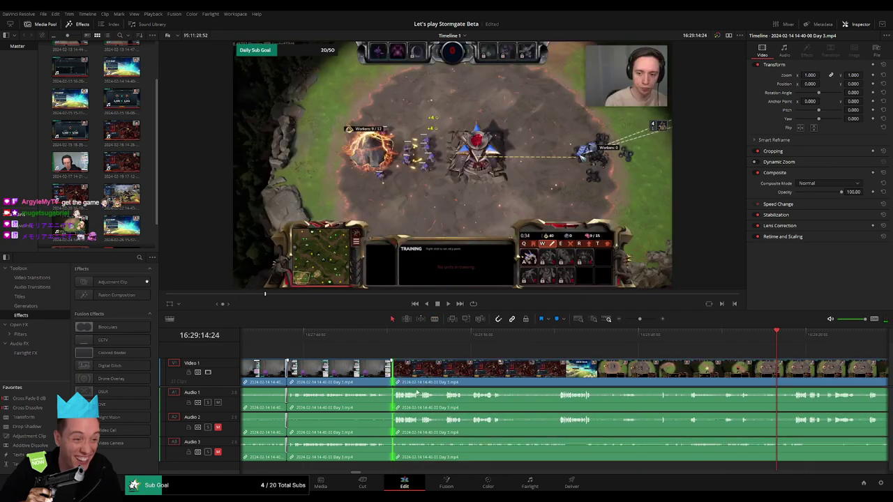
pyautogui.click(409, 369)
pyautogui.click(383, 336)
pyautogui.press('space')
# Step: Zoom in and scrub the playhead ahead to around 16:52:21 in the stream
pyautogui.moveTo(641, 319); pyautogui.dragTo(625, 319)
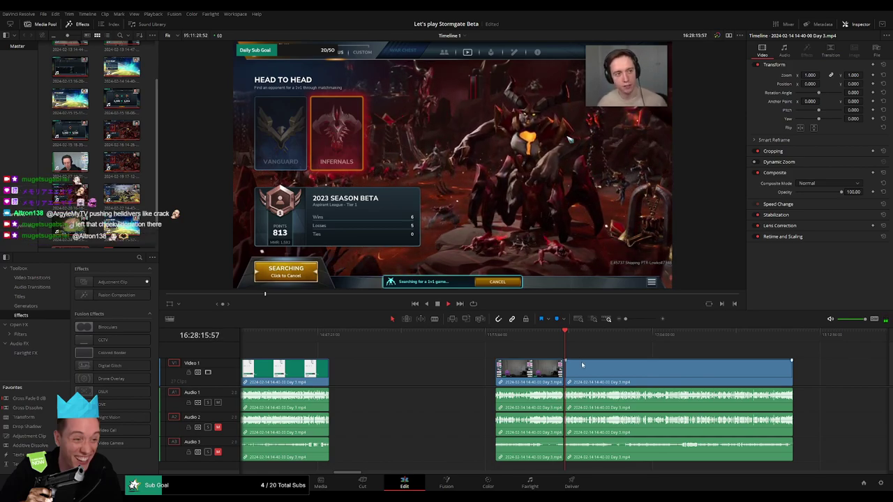
pyautogui.moveTo(625, 319)
pyautogui.mouseDown()
pyautogui.moveTo(636, 320)
pyautogui.moveTo(625, 320)
pyautogui.mouseUp()
pyautogui.hscroll(3, 489, 357)
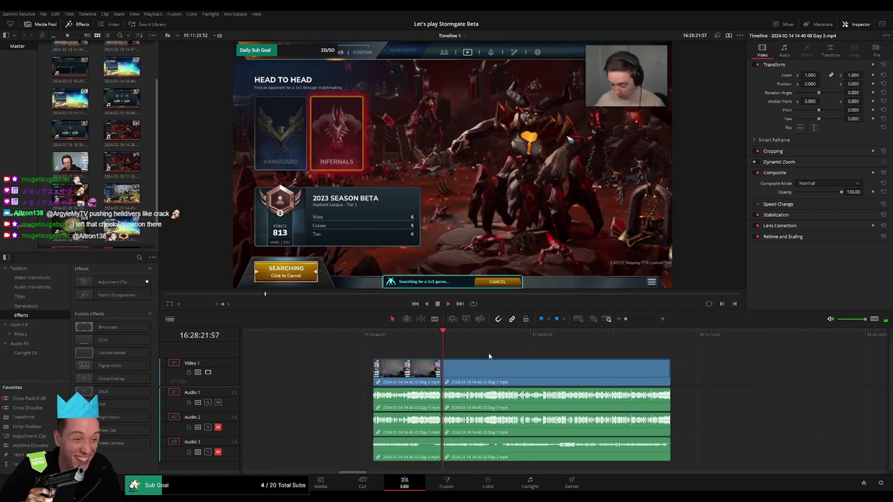
pyautogui.moveTo(453, 340); pyautogui.dragTo(499, 356)
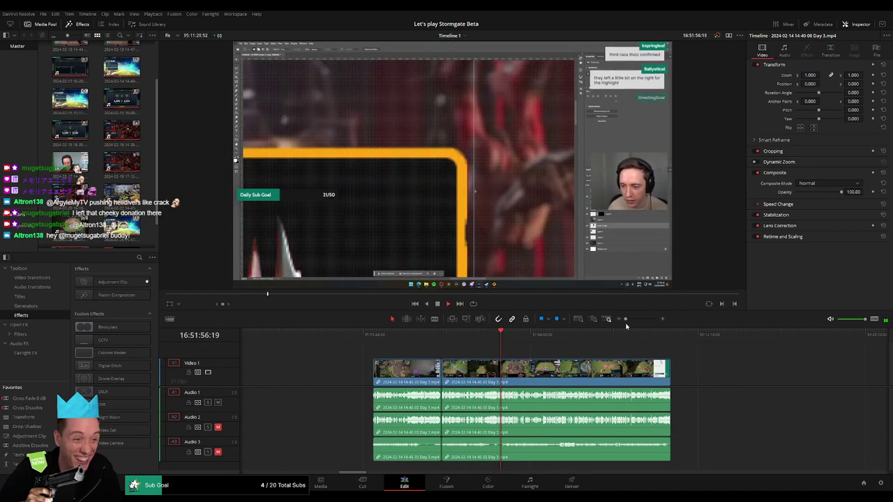
pyautogui.moveTo(626, 320); pyautogui.dragTo(639, 321)
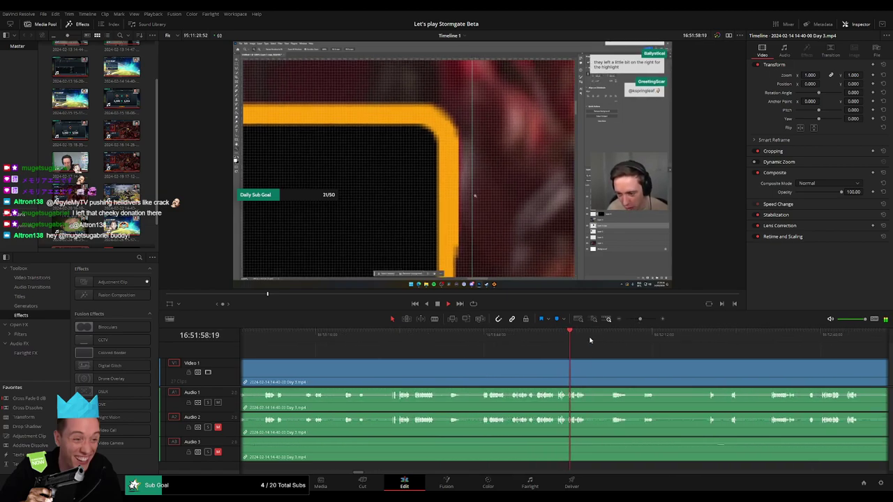
pyautogui.click(611, 335)
pyautogui.click(456, 335)
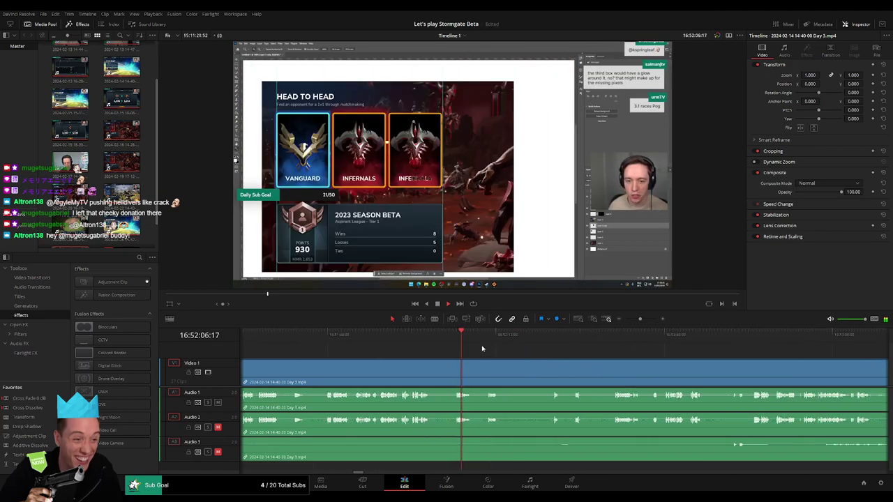
pyautogui.click(486, 336)
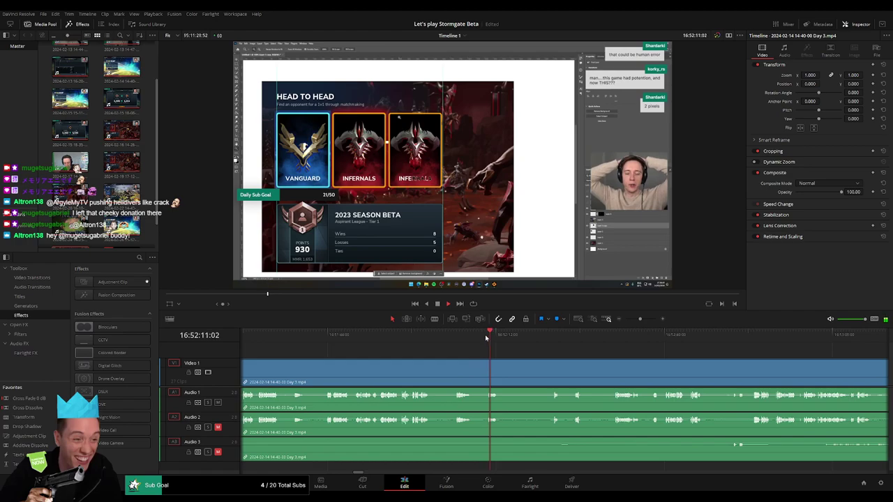
pyautogui.click(550, 334)
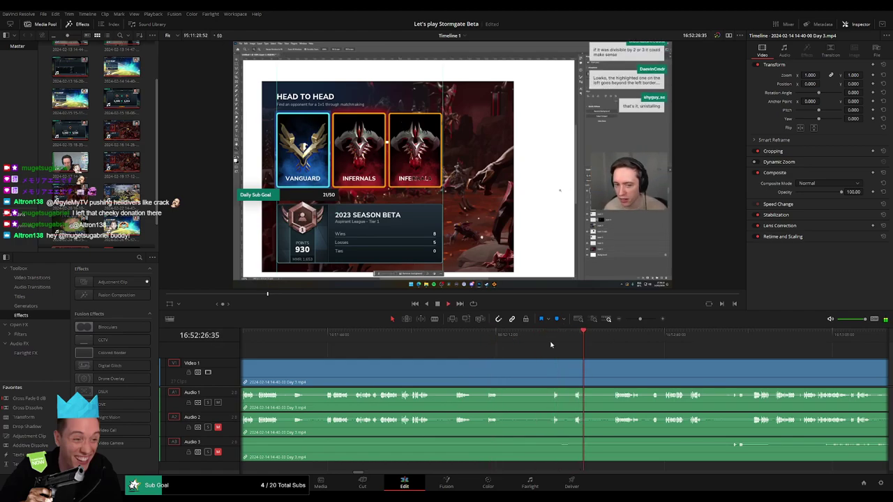
pyautogui.click(550, 345)
# Step: Set the playhead exactly at 16:52:21, split all tracks there, and trim the following clip's start
pyautogui.moveTo(640, 319); pyautogui.dragTo(645, 319)
pyautogui.click(560, 337)
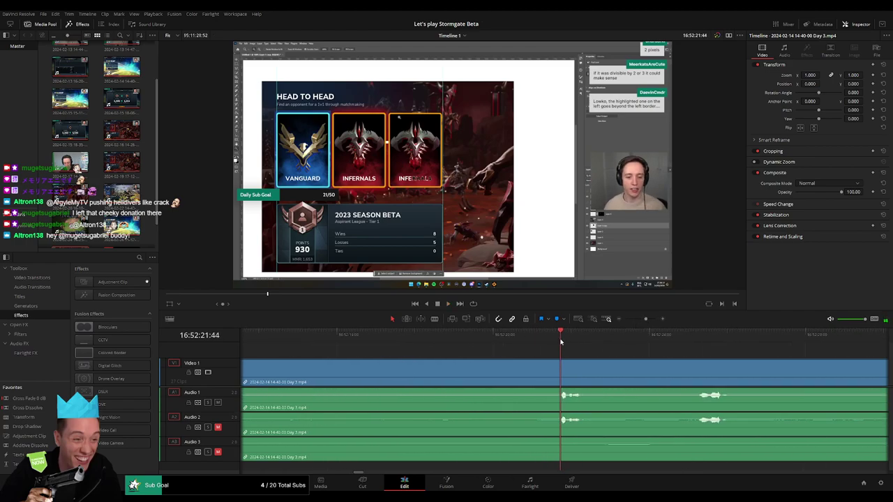
pyautogui.moveTo(560, 342); pyautogui.dragTo(531, 345)
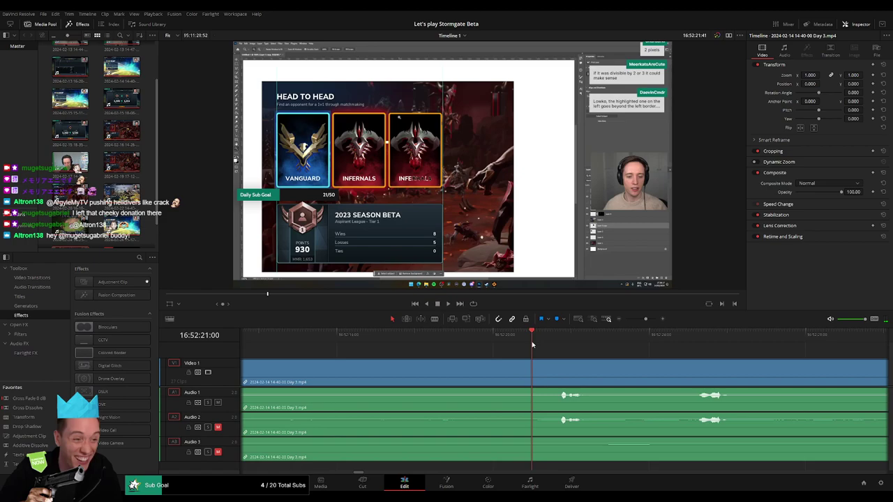
pyautogui.hotkey('ctrl', 'b')
pyautogui.moveTo(533, 363); pyautogui.dragTo(555, 363)
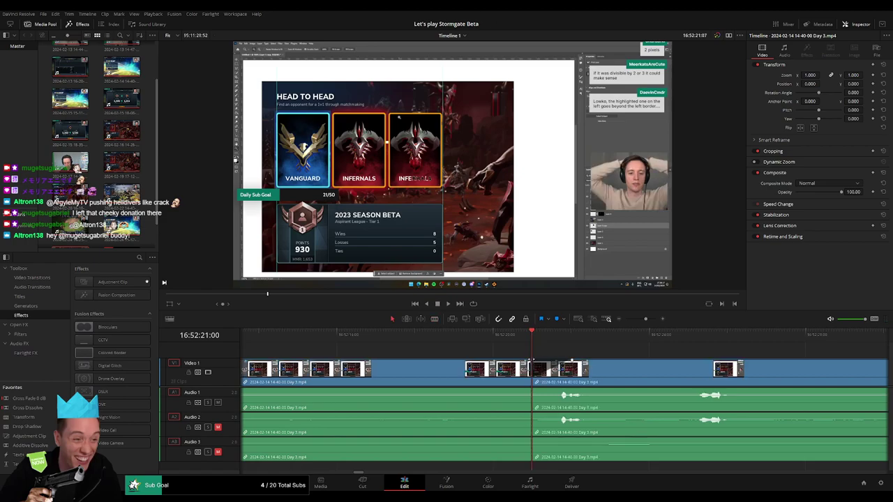
# Step: Restore the clip start at the 16:52:21 cut and add audio fade-outs and fade-ins across it
pyautogui.moveTo(566, 364); pyautogui.dragTo(495, 365)
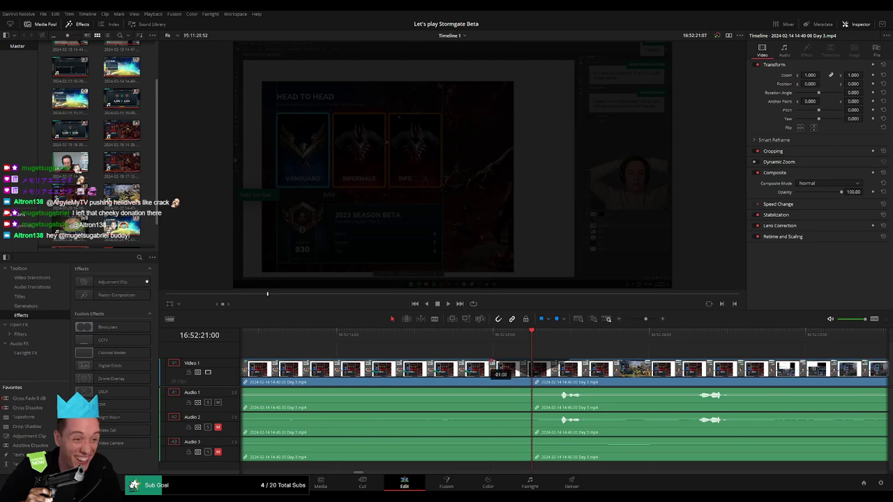
pyautogui.moveTo(528, 390); pyautogui.dragTo(496, 390)
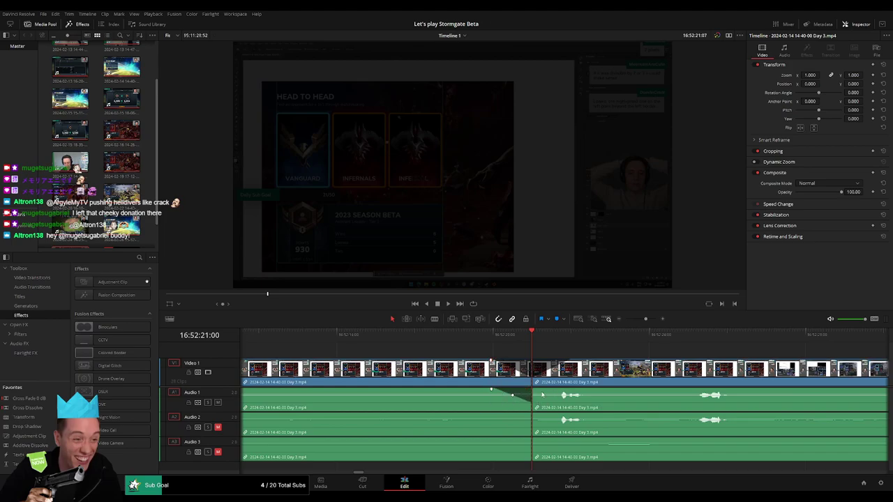
pyautogui.moveTo(545, 392); pyautogui.dragTo(563, 392)
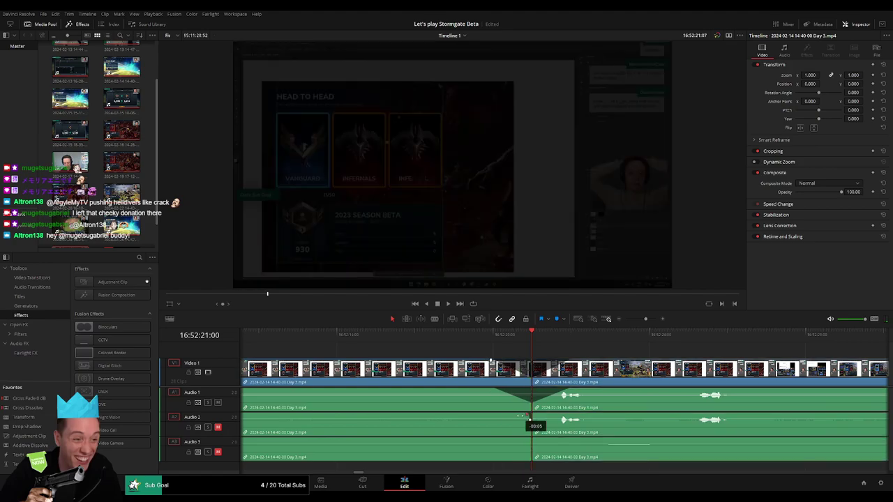
pyautogui.moveTo(530, 413)
pyautogui.mouseDown()
pyautogui.moveTo(488, 417)
pyautogui.moveTo(561, 415)
pyautogui.moveTo(495, 441)
pyautogui.moveTo(565, 438)
pyautogui.mouseUp()
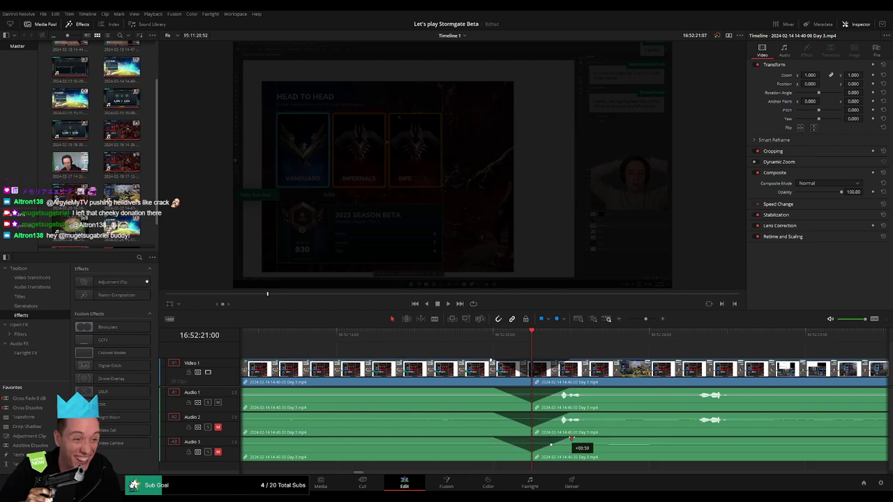
pyautogui.moveTo(646, 319); pyautogui.dragTo(625, 318)
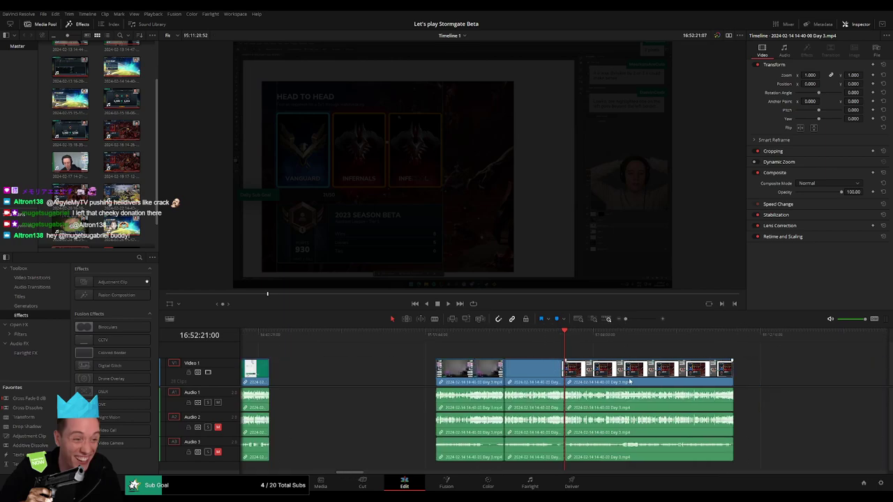
# Step: Delete the first two clips, then undo to restore a clip at the timeline start
pyautogui.hscroll(3, 629, 381)
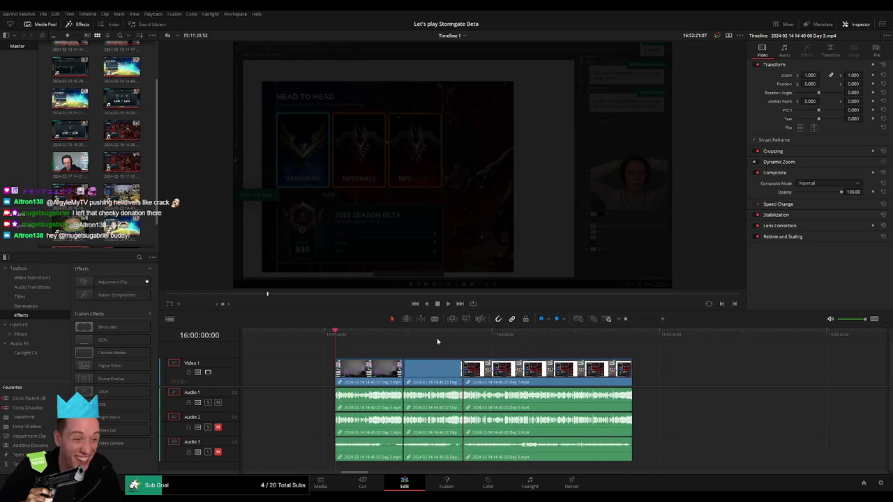
pyautogui.hscroll(3, 425, 361)
pyautogui.press('Delete')
pyautogui.press('Home')
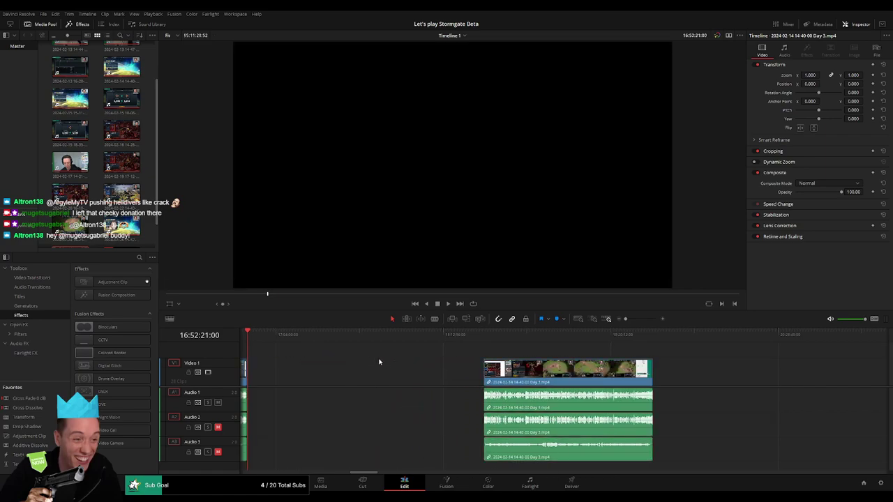
pyautogui.hotkey('ctrl', 'z')
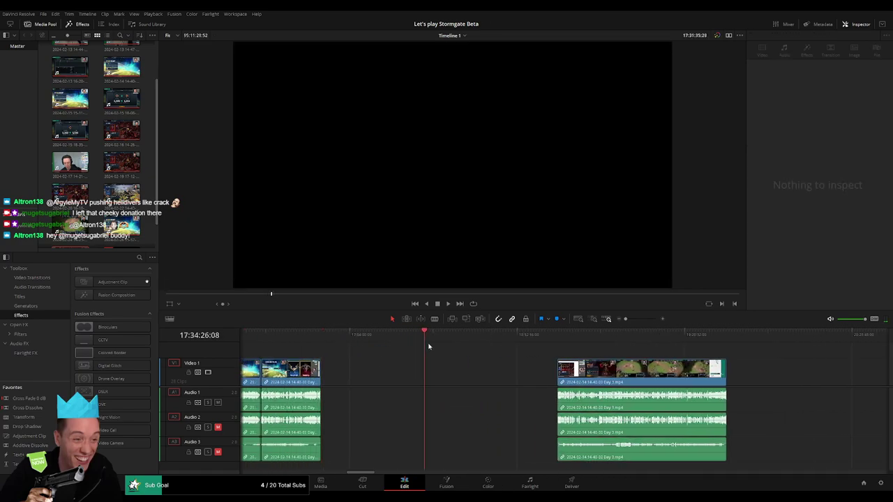
# Step: Slide the Day 3 clip to start at 18:00:00:00 and scrub ahead to about 18:52:37
pyautogui.moveTo(376, 339); pyautogui.dragTo(485, 353)
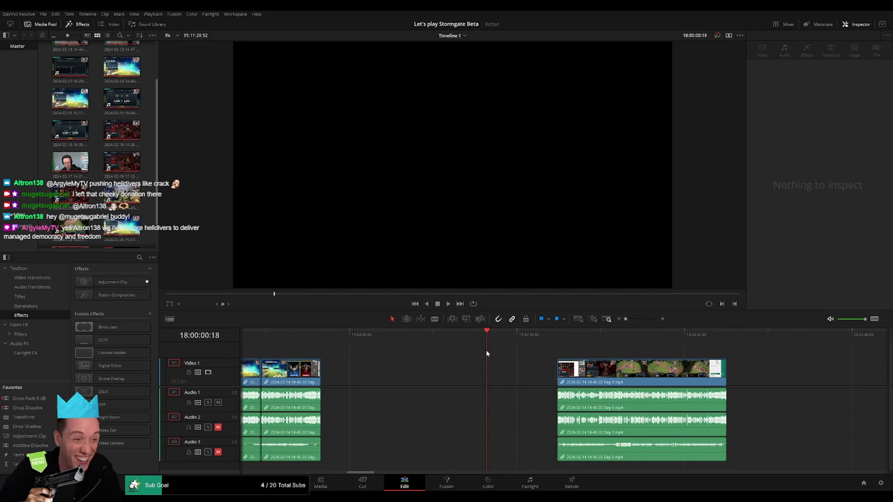
pyautogui.moveTo(616, 368); pyautogui.dragTo(545, 369)
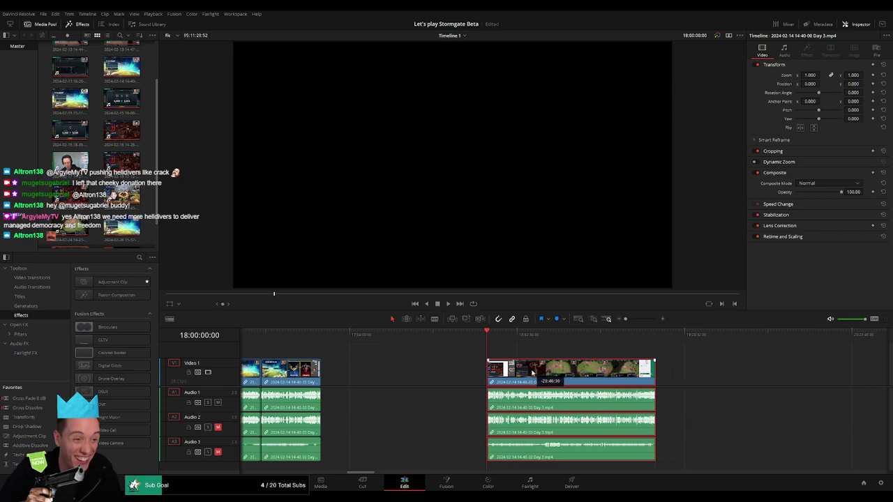
pyautogui.press('space')
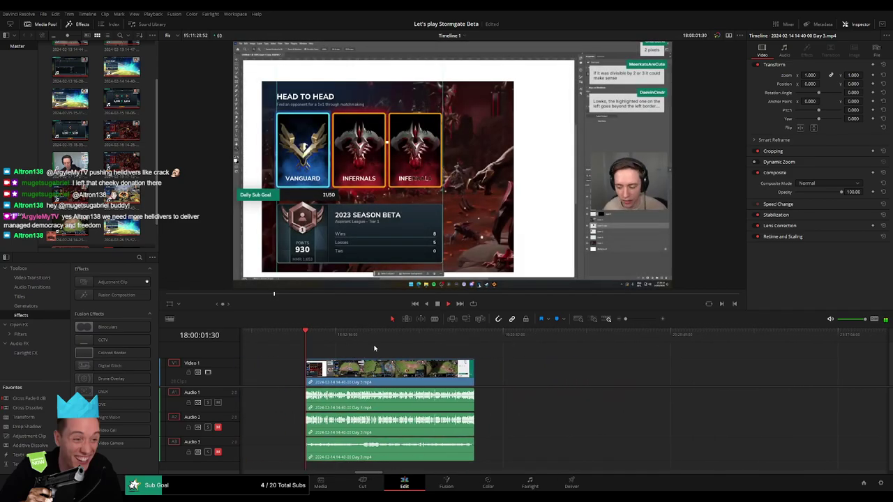
pyautogui.moveTo(319, 346); pyautogui.dragTo(434, 344)
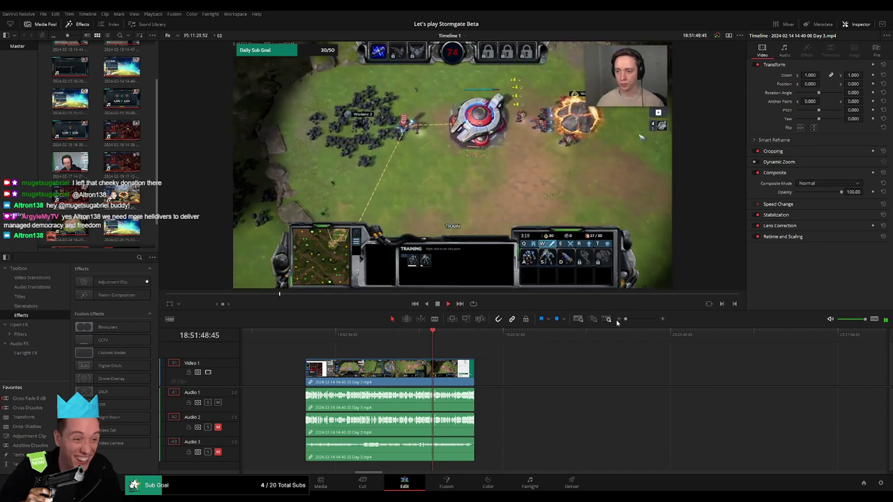
pyautogui.moveTo(623, 319); pyautogui.dragTo(639, 321)
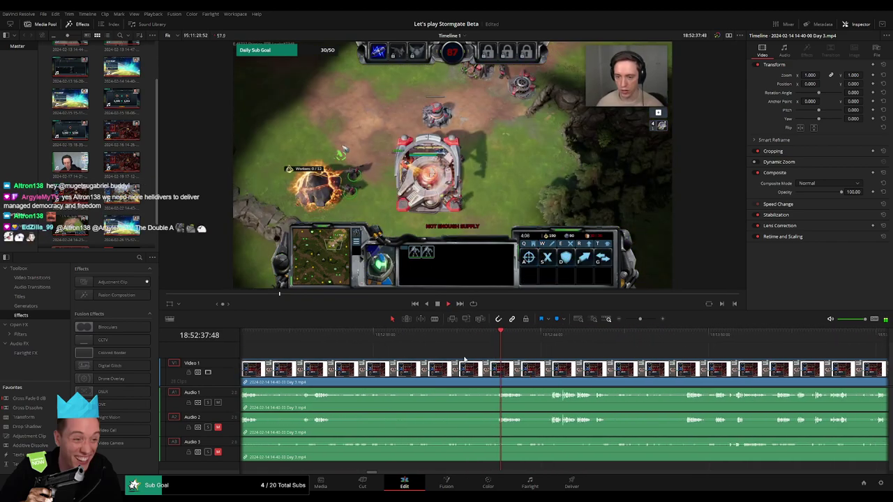
pyautogui.moveTo(551, 340); pyautogui.dragTo(530, 347)
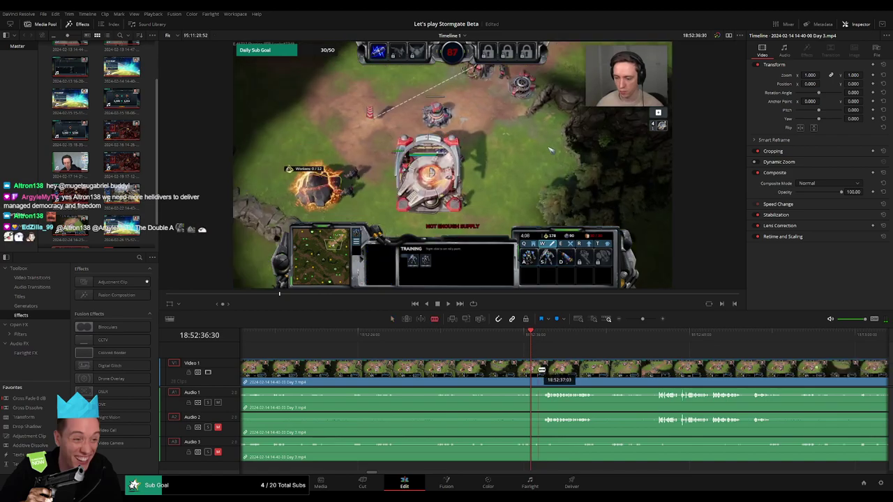
# Step: Split the Day 3 clip at 18:52:36:30, trim the next part's head, and play back across the cut
pyautogui.press('b')
pyautogui.click(531, 364)
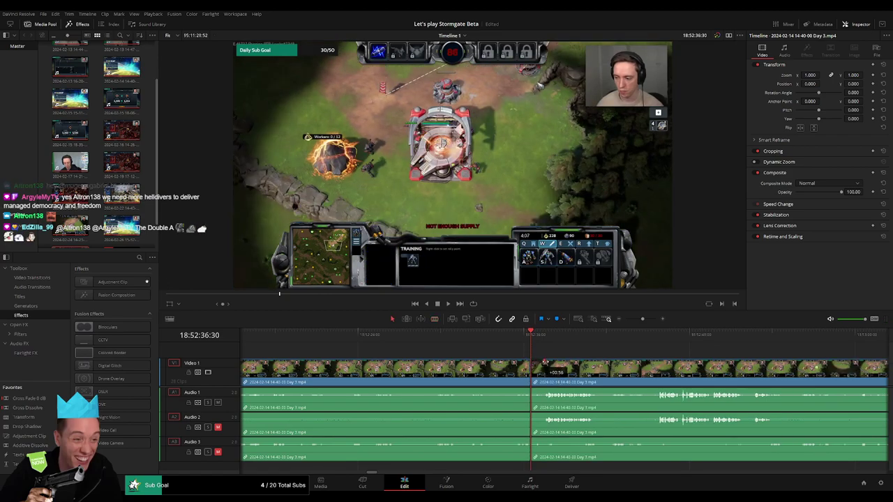
pyautogui.moveTo(546, 364); pyautogui.dragTo(536, 361)
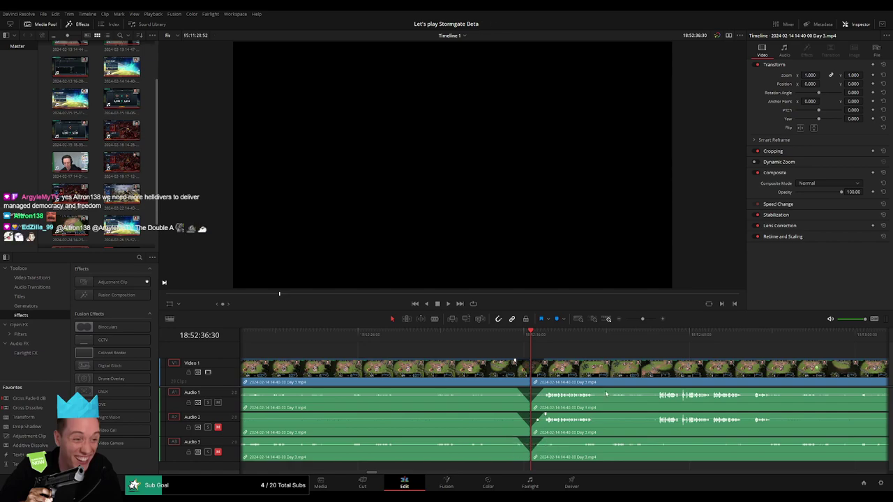
pyautogui.click(520, 338)
pyautogui.press('space')
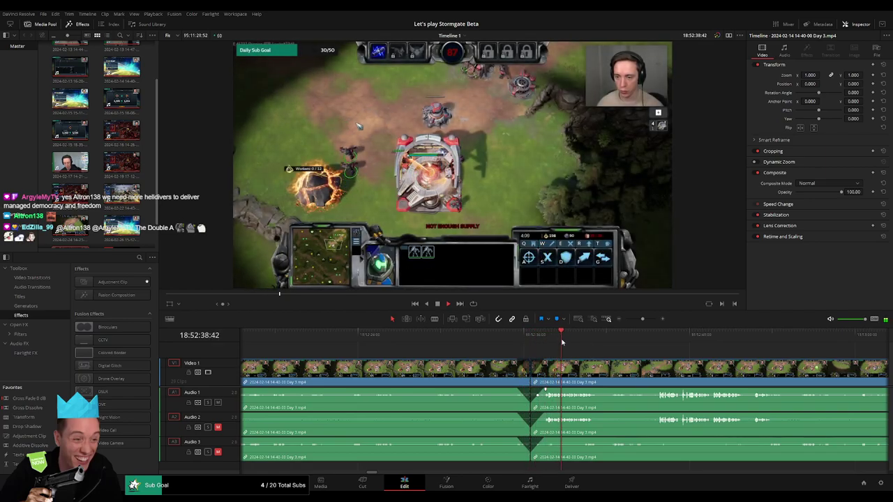
pyautogui.click(585, 340)
# Step: Undo the recent deletions, add a marker at the playhead, and select the empty gap between clips
pyautogui.scroll(-5, 455, 349)
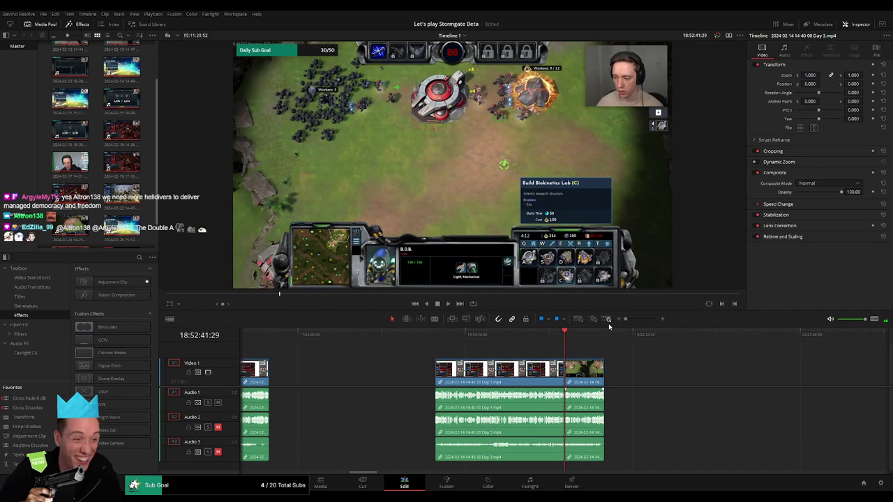
pyautogui.click(287, 341)
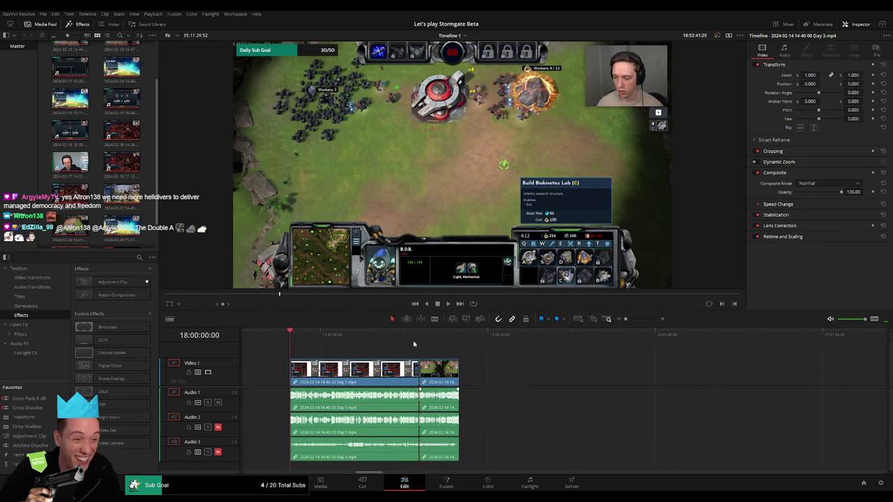
pyautogui.hotkey('ctrl', 'z')
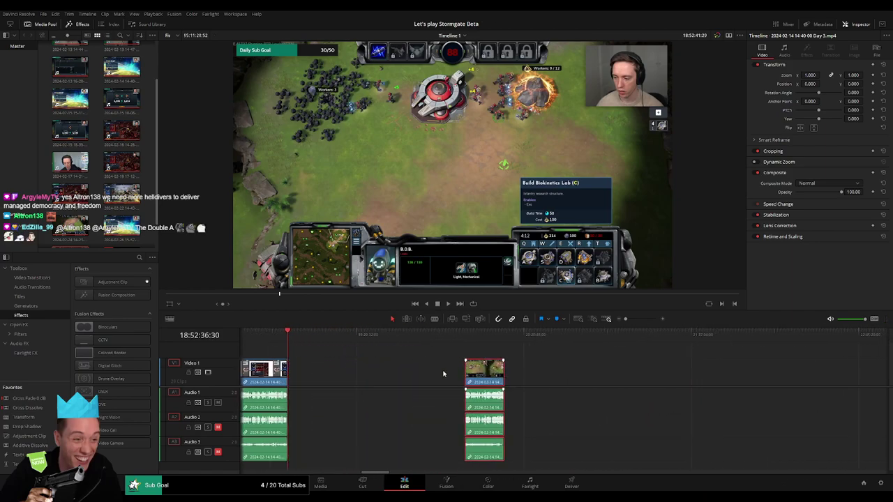
pyautogui.hotkey('ctrl', 'z')
pyautogui.hotkey('ctrl', 'z')
pyautogui.hotkey('ctrl', 'z')
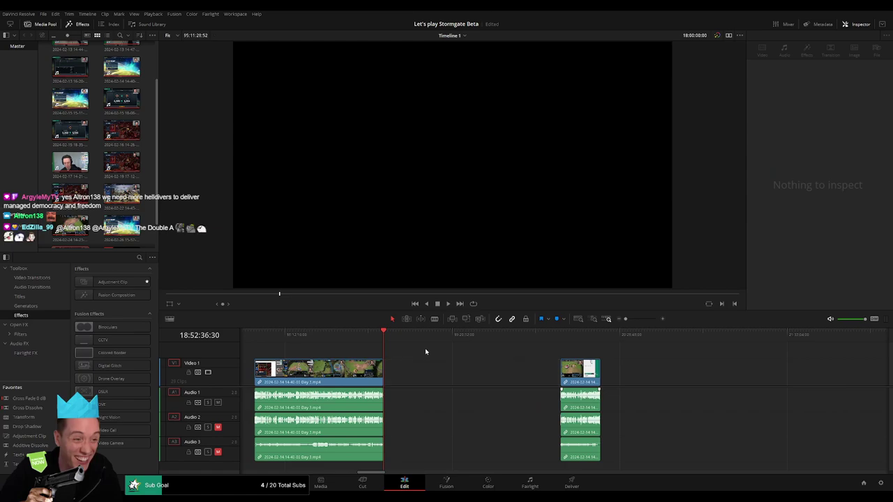
pyautogui.press('m')
pyautogui.press('Home')
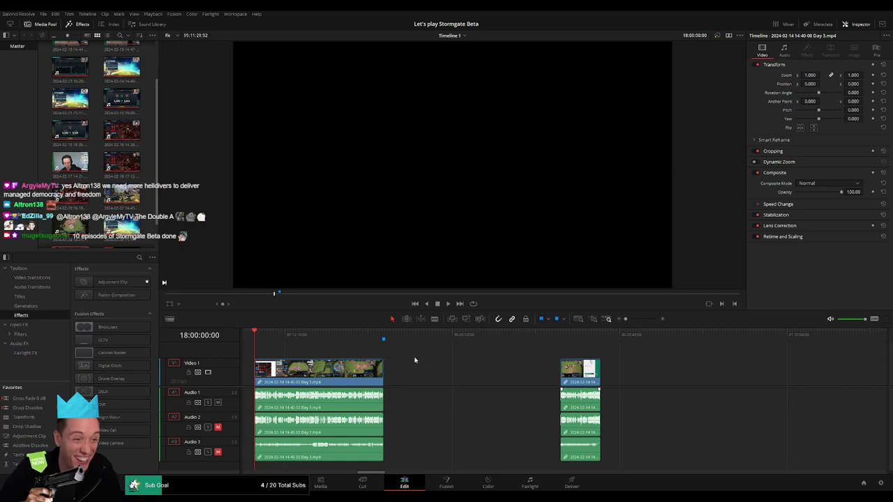
pyautogui.click(385, 361)
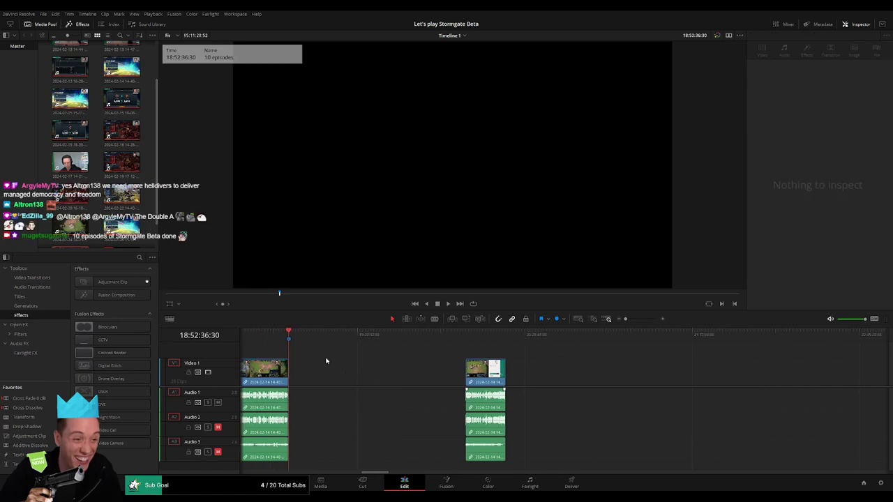
pyautogui.click(325, 363)
pyautogui.moveTo(319, 338); pyautogui.dragTo(455, 344)
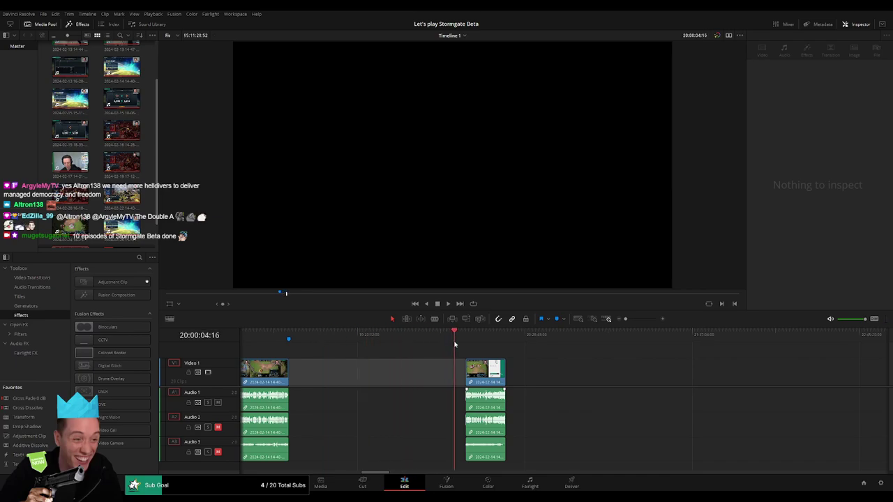
# Step: Drag the Day 4 clip left to sit directly after the first clip and play across the join
pyautogui.click(594, 320)
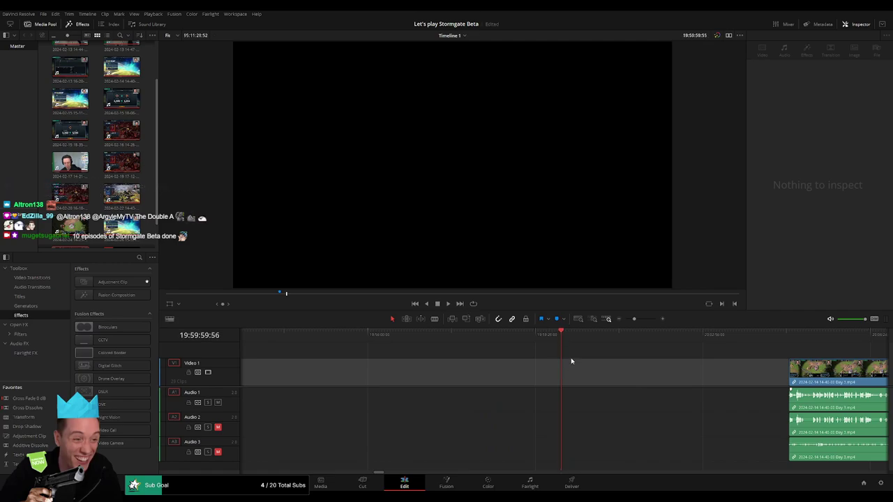
pyautogui.scroll(-5, 626, 337)
pyautogui.click(592, 371)
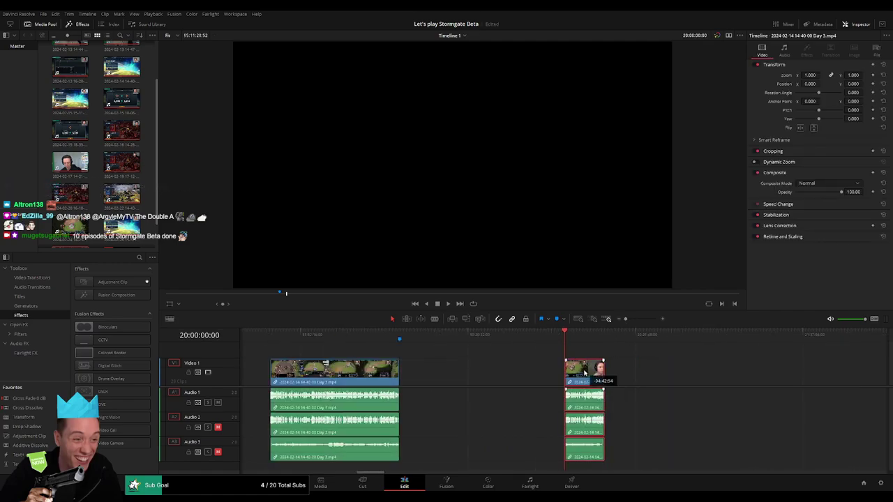
pyautogui.scroll(3, 614, 368)
pyautogui.hscroll(-5, 572, 370)
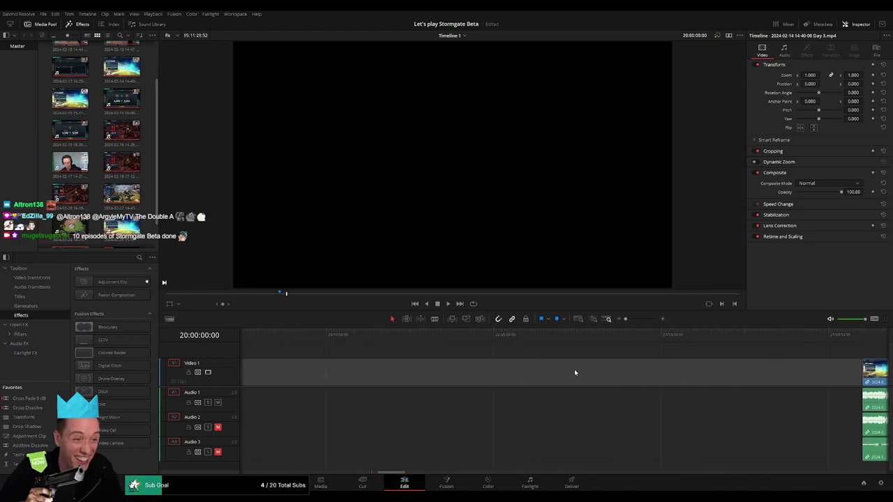
pyautogui.moveTo(875, 369); pyautogui.dragTo(442, 375)
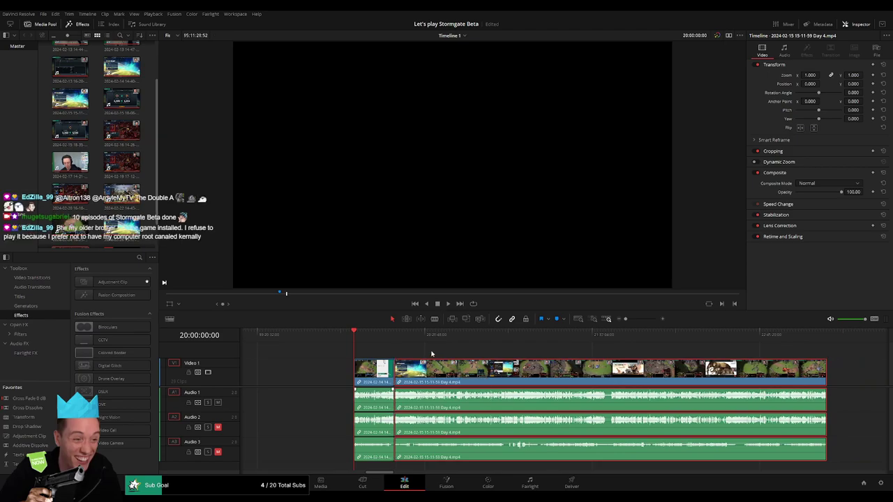
pyautogui.press('space')
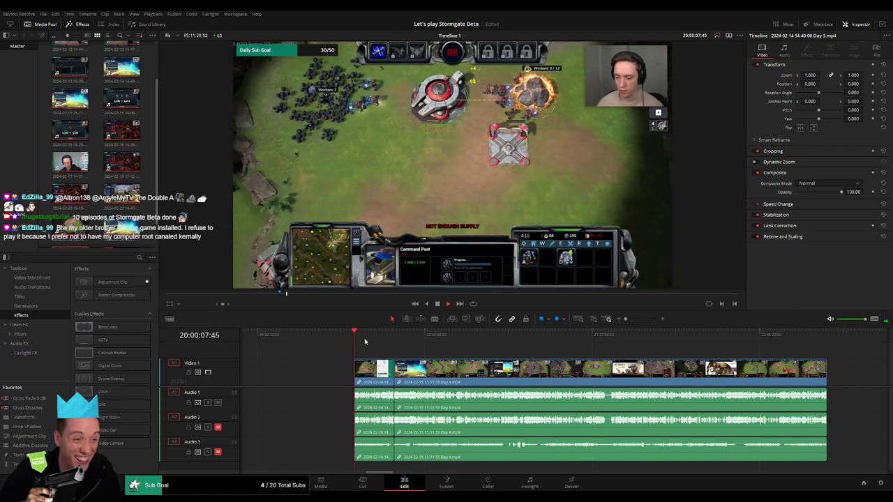
# Step: Scrub through the end of the Day 3 clip to find where the chatting starts, near 20:14:58
pyautogui.click(386, 342)
pyautogui.moveTo(625, 319); pyautogui.dragTo(639, 320)
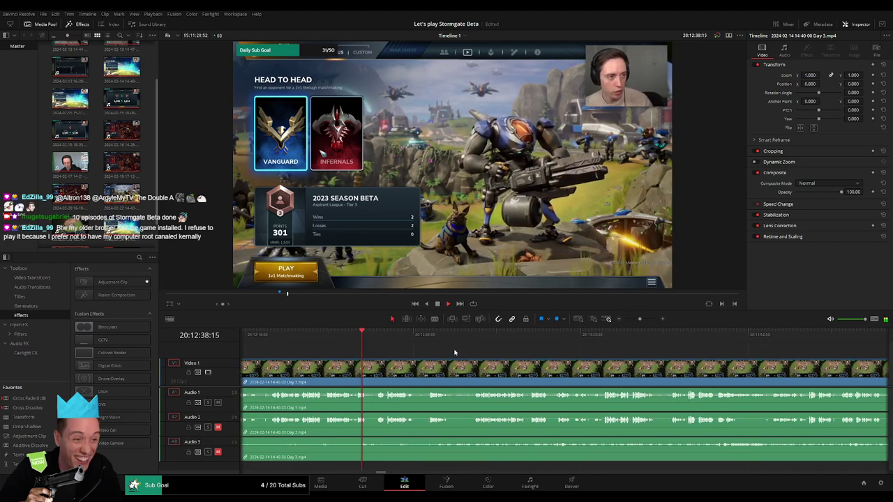
pyautogui.click(480, 342)
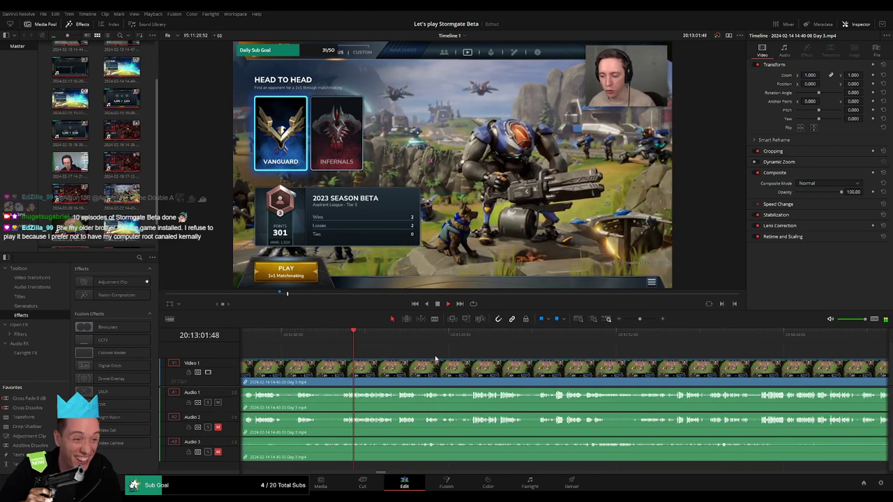
pyautogui.click(403, 342)
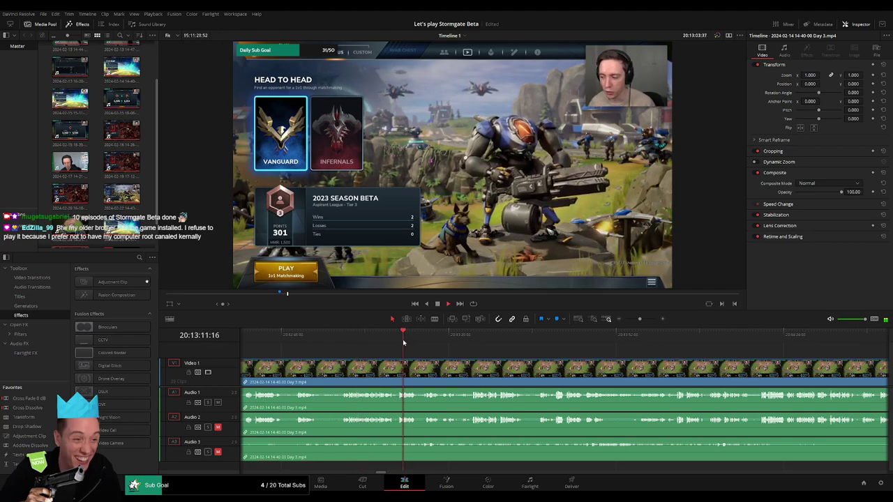
pyautogui.click(539, 341)
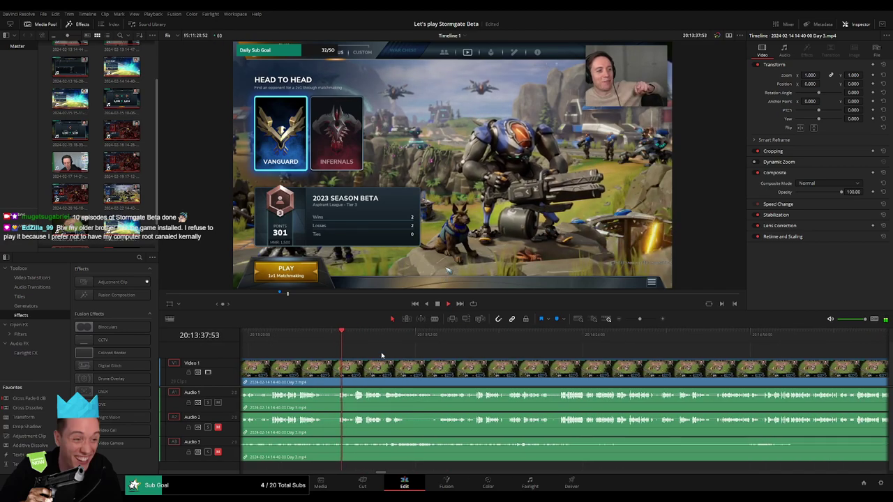
pyautogui.click(562, 341)
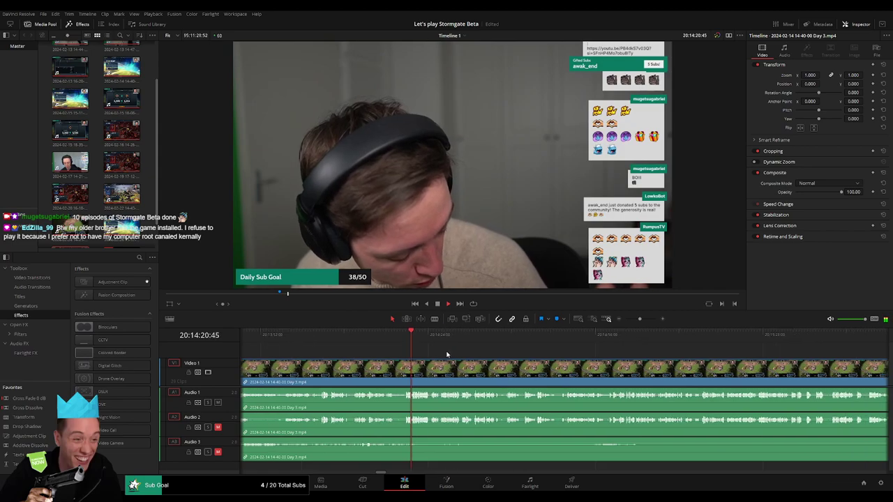
pyautogui.press('space')
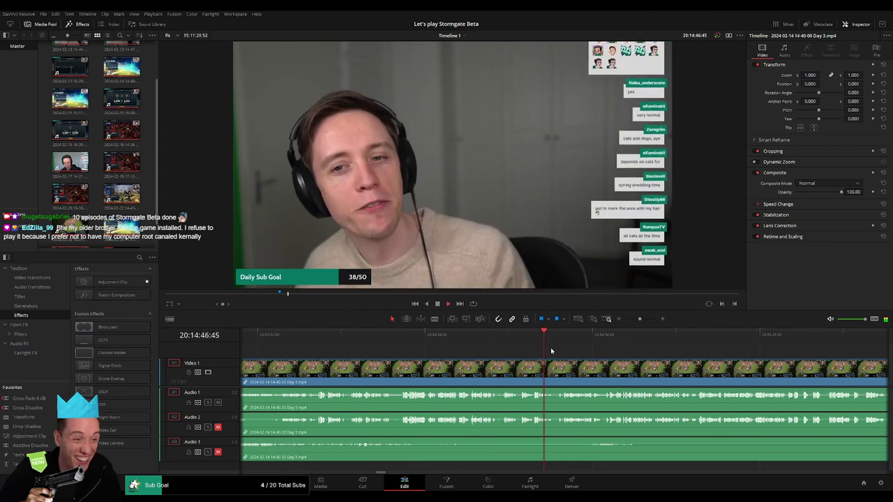
pyautogui.click(463, 342)
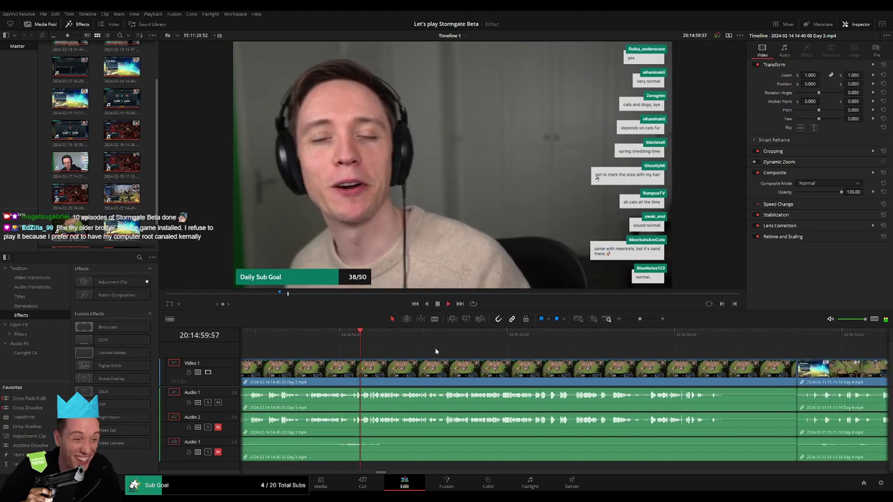
pyautogui.click(389, 340)
pyautogui.click(369, 339)
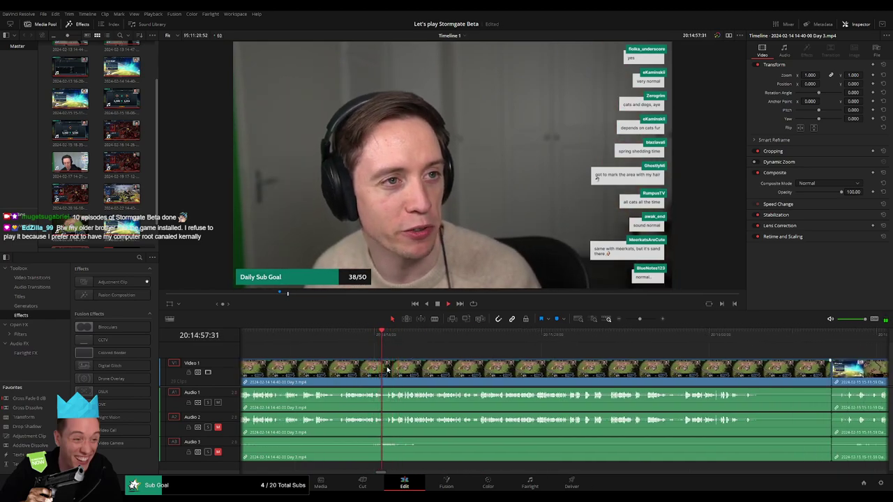
# Step: Split Day 3 there, delete the chatting part after it, and slide Day 4 left to follow on
pyautogui.press('b')
pyautogui.click(386, 370)
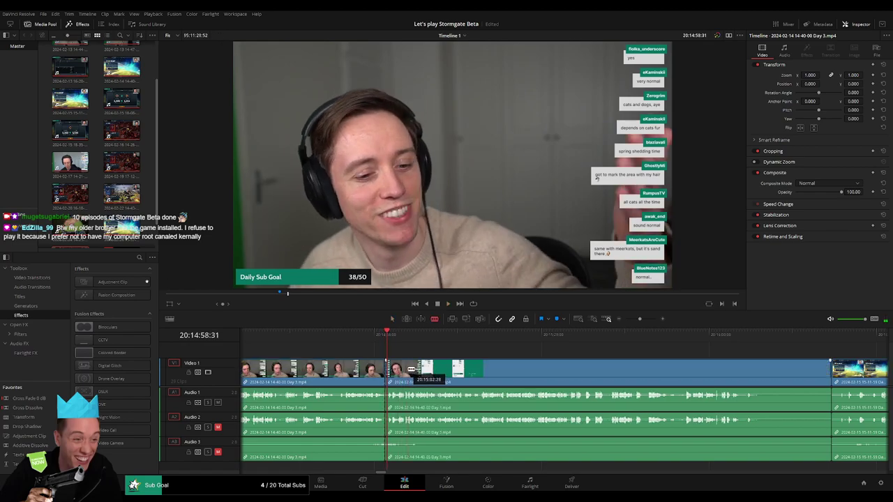
pyautogui.press('a')
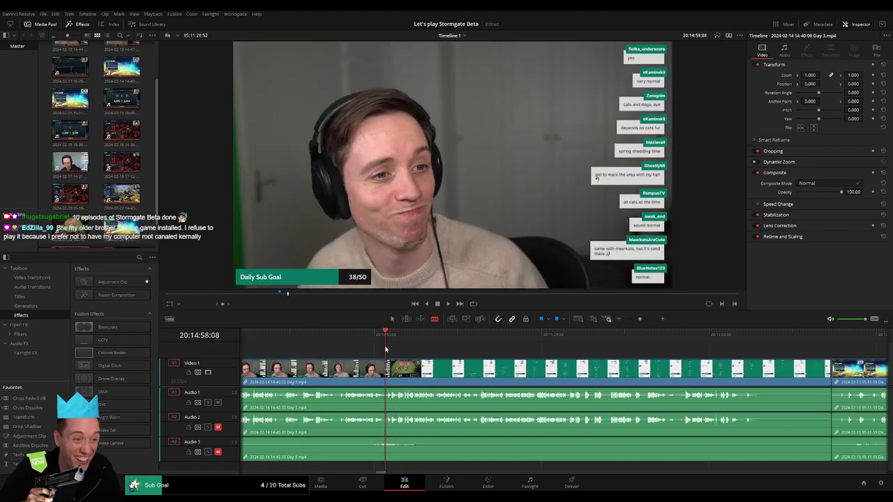
pyautogui.click(610, 370)
pyautogui.press('BackSpace')
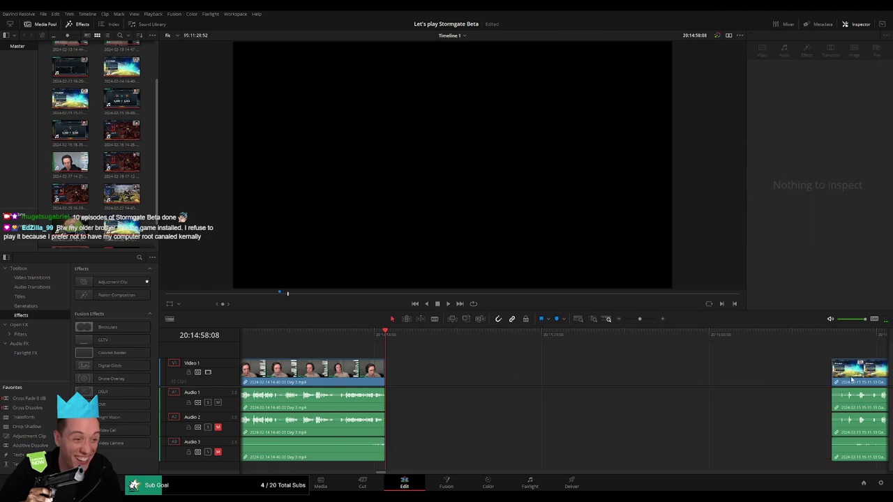
pyautogui.moveTo(852, 379); pyautogui.dragTo(390, 380)
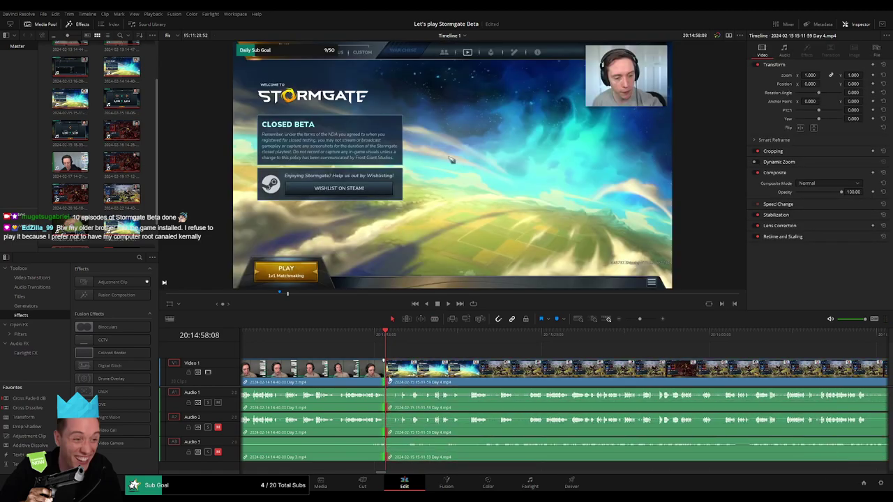
# Step: Play back across the new Day 3–Day 4 join and scrub forward into the gameplay
pyautogui.press('/')
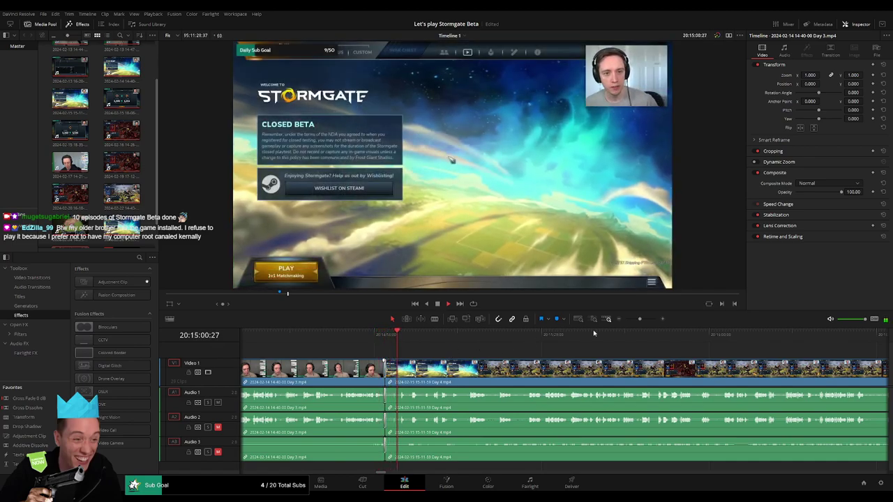
pyautogui.click(625, 320)
pyautogui.hscroll(5, 370, 341)
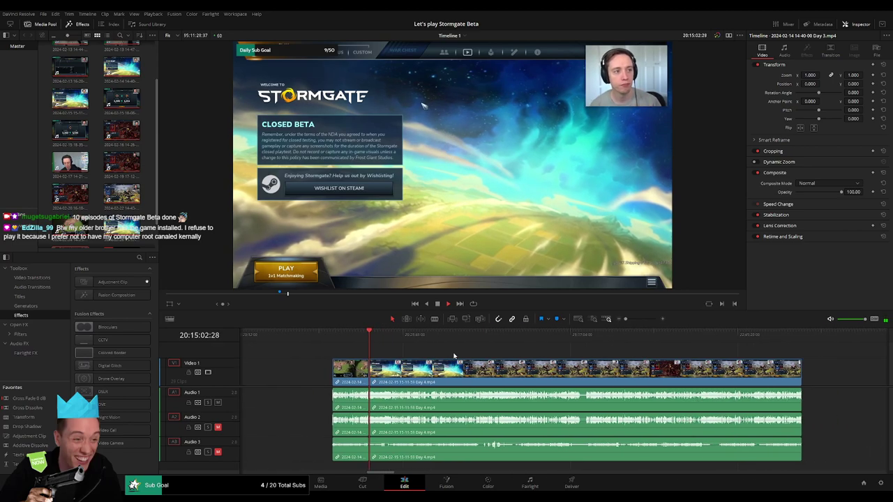
pyautogui.moveTo(370, 341); pyautogui.dragTo(460, 341)
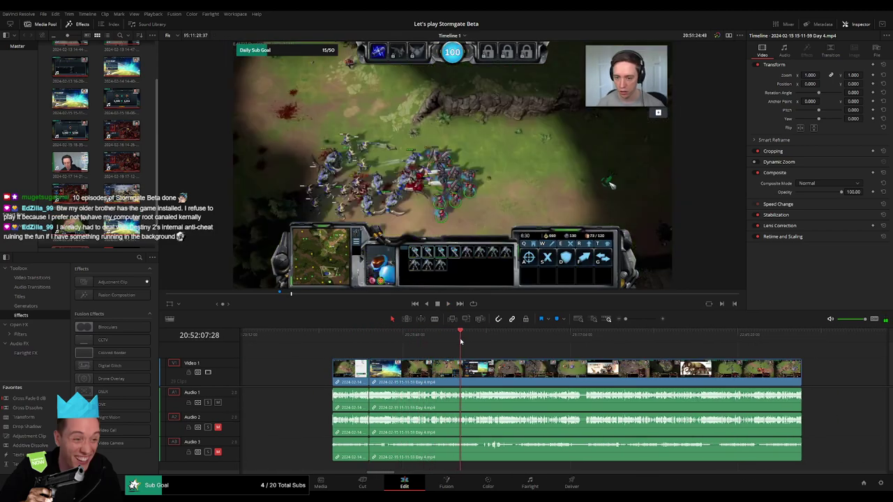
# Step: Zoom in and split all tracks of the Day 4 clip at 20:52:06:00
pyautogui.click(608, 319)
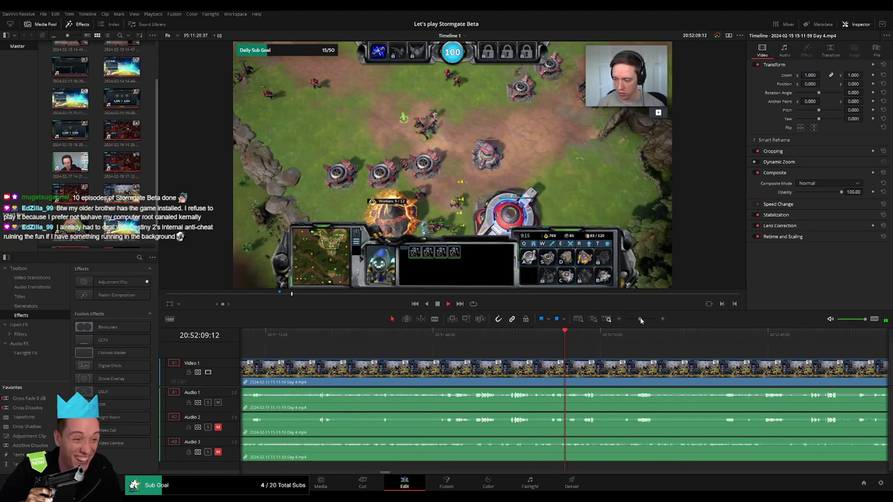
pyautogui.click(497, 342)
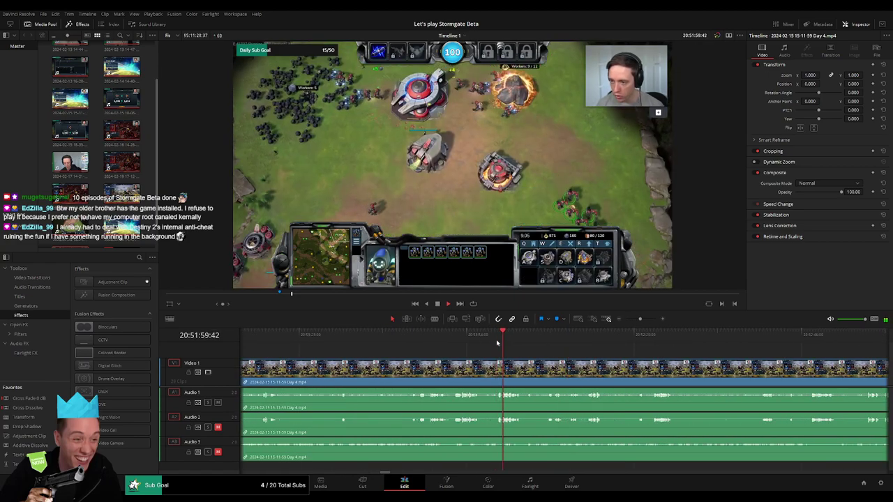
pyautogui.click(550, 341)
pyautogui.scroll(3, 538, 341)
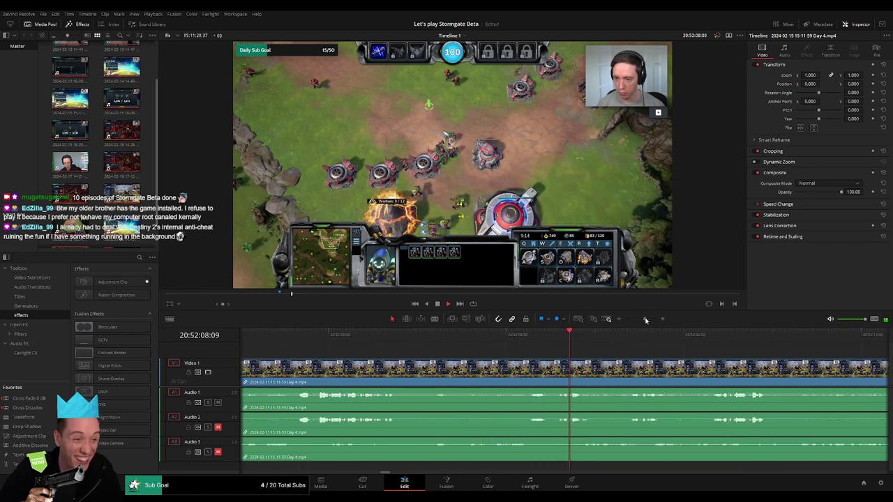
pyautogui.click(518, 342)
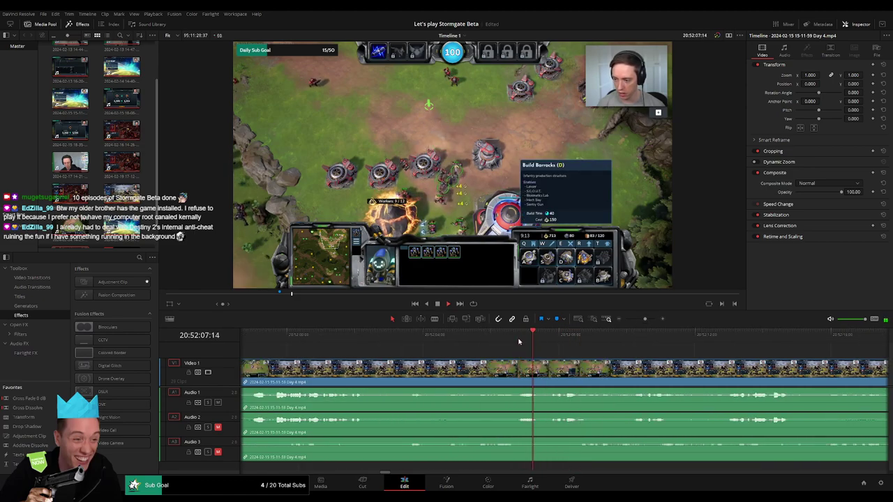
pyautogui.moveTo(519, 341); pyautogui.dragTo(491, 343)
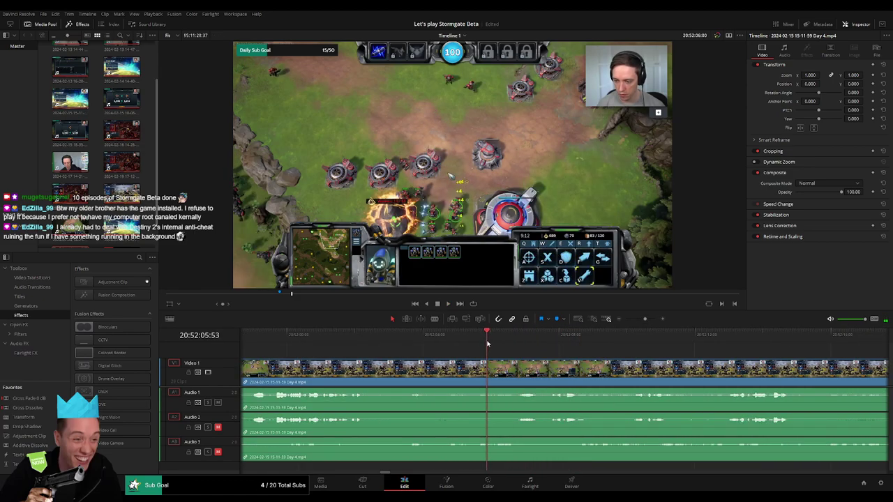
pyautogui.hotkey('ctrl', 'b')
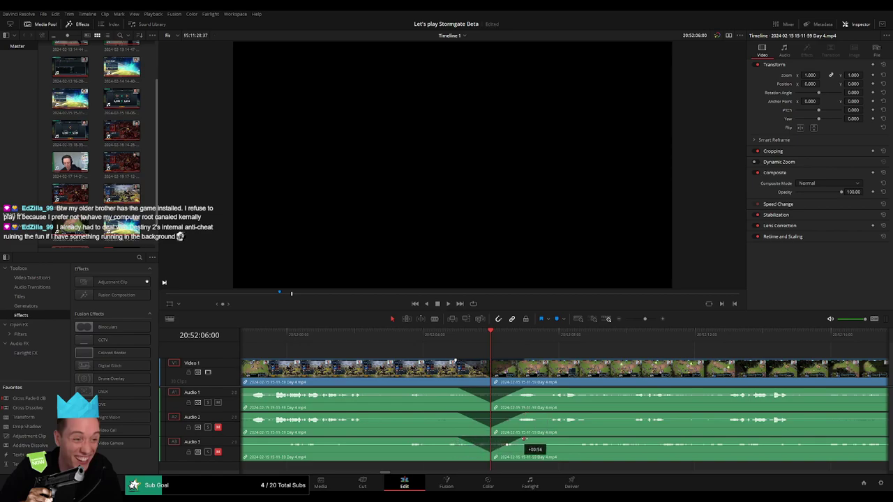
# Step: Move the later Day 4 part so it starts at 22:00:00:00, leaving a gap, and play from there
pyautogui.moveTo(645, 319); pyautogui.dragTo(608, 319)
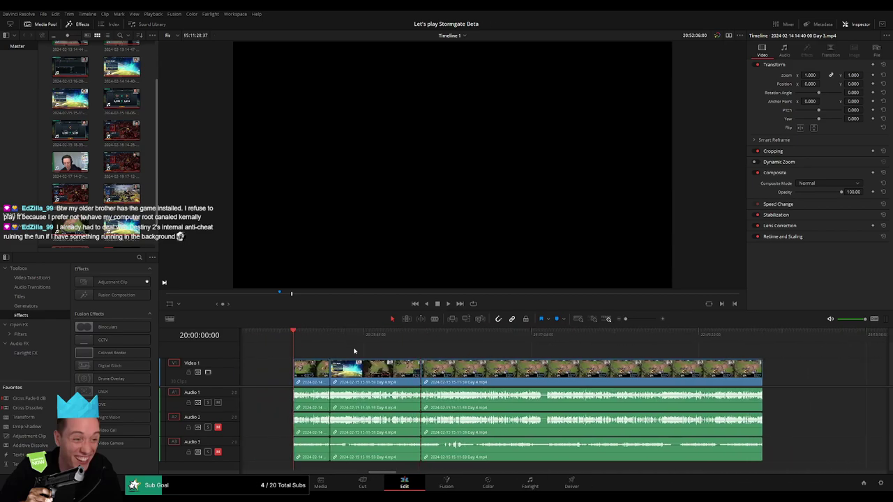
pyautogui.hscroll(5, 421, 341)
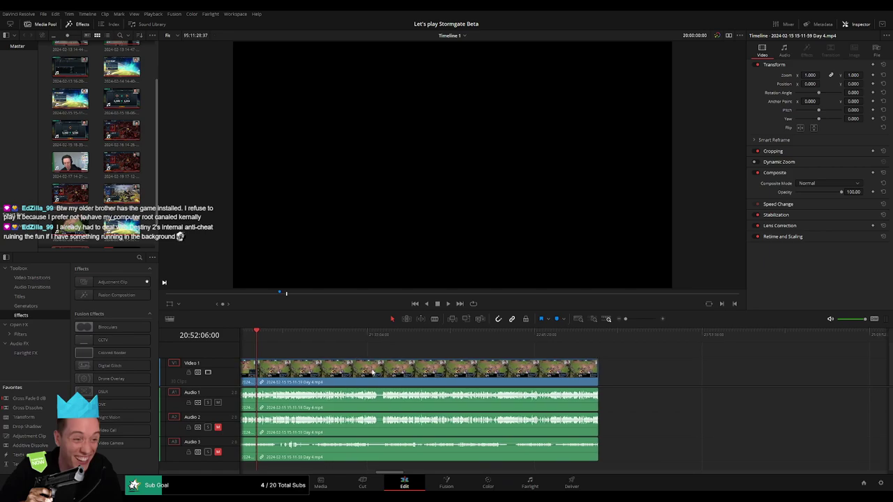
pyautogui.moveTo(393, 370); pyautogui.dragTo(586, 375)
pyautogui.click(365, 355)
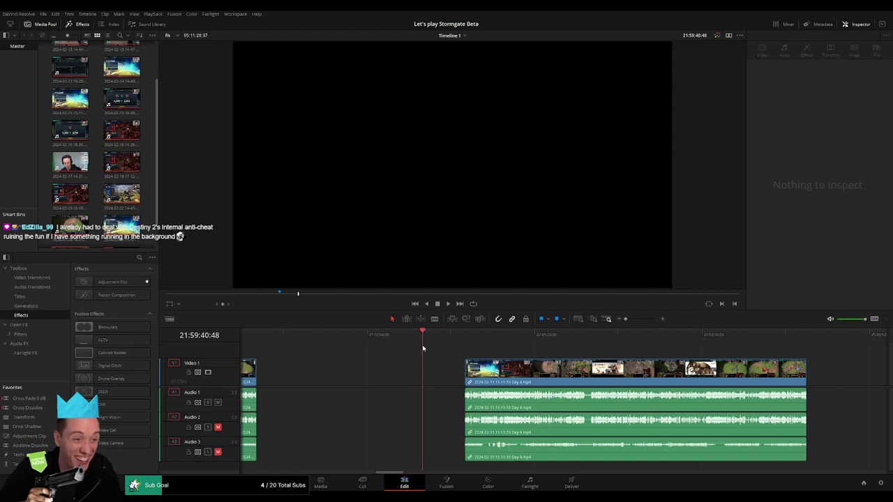
pyautogui.moveTo(422, 346); pyautogui.dragTo(423, 347)
pyautogui.click(638, 319)
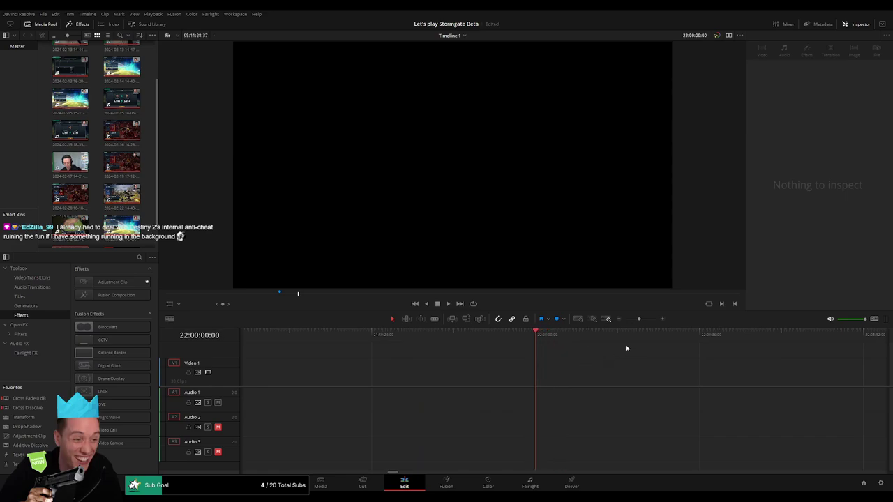
pyautogui.click(625, 320)
pyautogui.moveTo(620, 367); pyautogui.dragTo(596, 367)
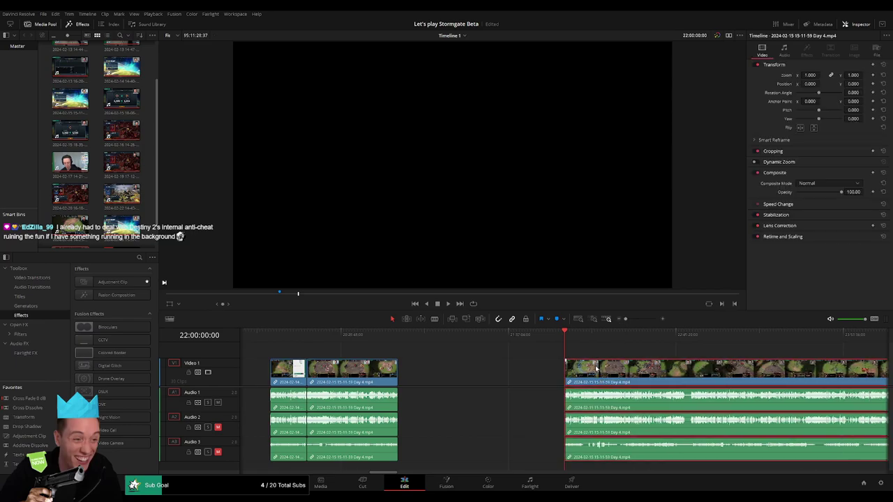
pyautogui.press('space')
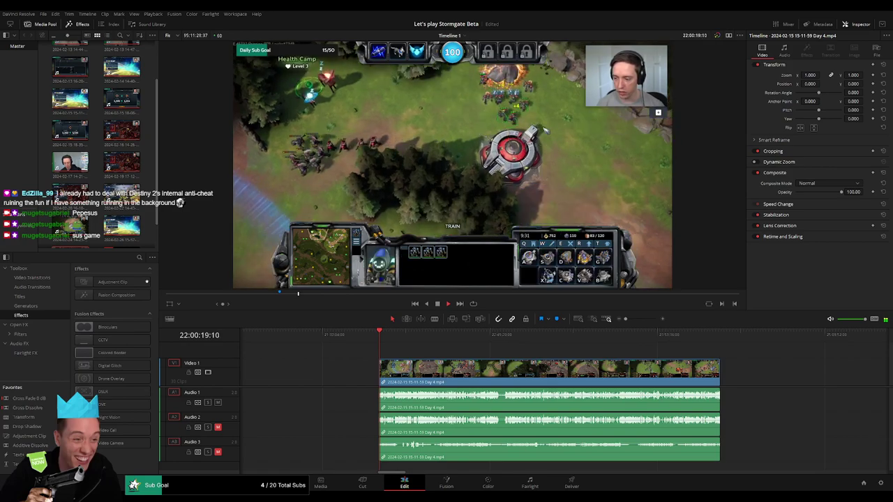
# Step: Scrub past the off-topic browsing to the matchmaking menu footage
pyautogui.hscroll(1, 418, 355)
pyautogui.hscroll(5, 418, 356)
pyautogui.moveTo(279, 336); pyautogui.dragTo(294, 342)
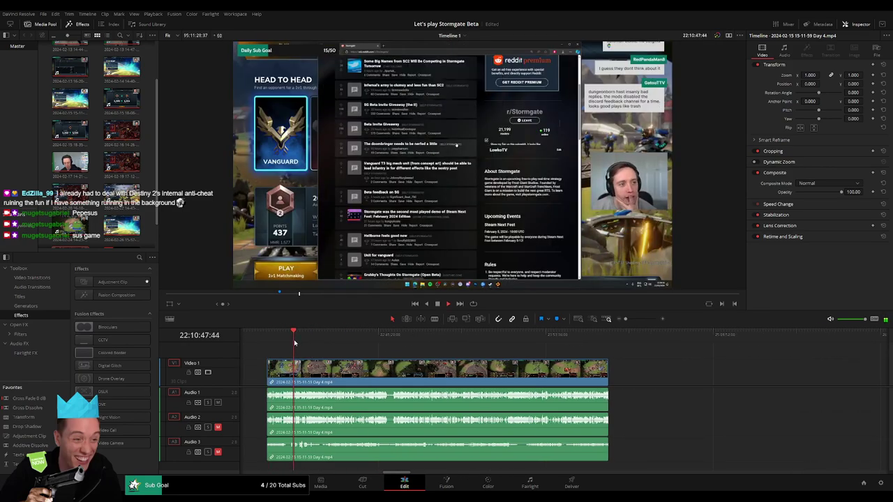
pyautogui.moveTo(294, 342); pyautogui.dragTo(315, 346)
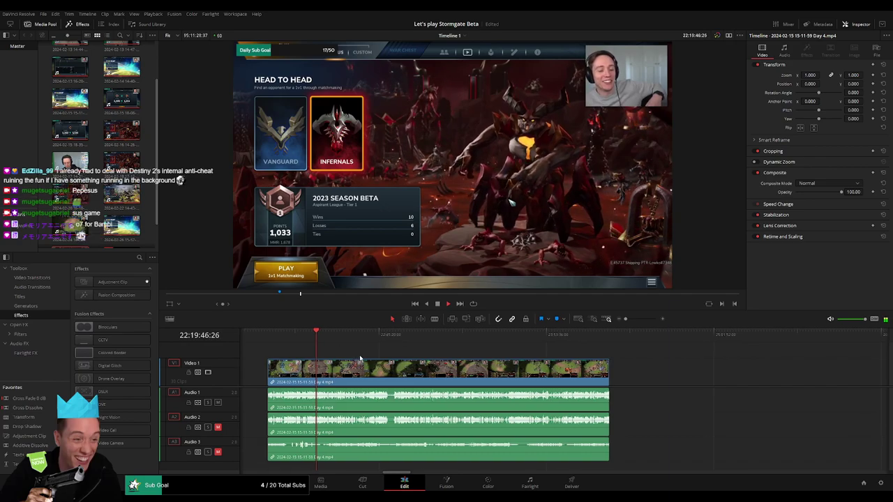
pyautogui.hscroll(-1, 330, 352)
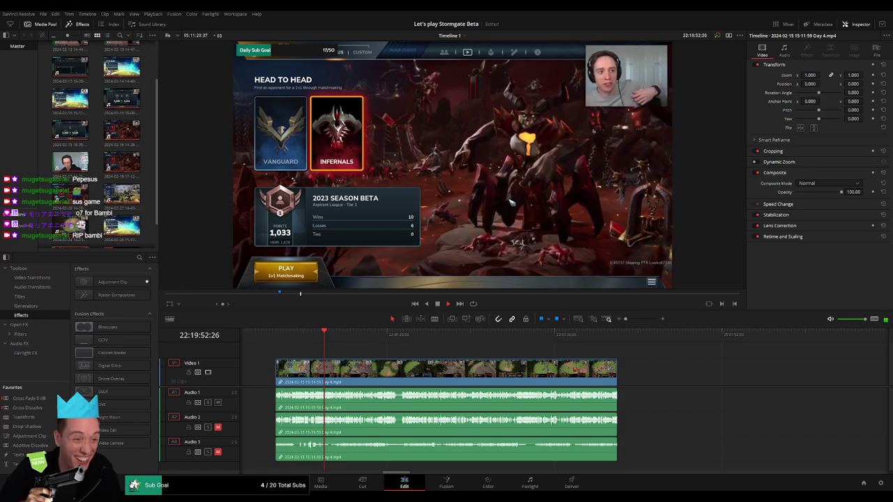
pyautogui.click(355, 334)
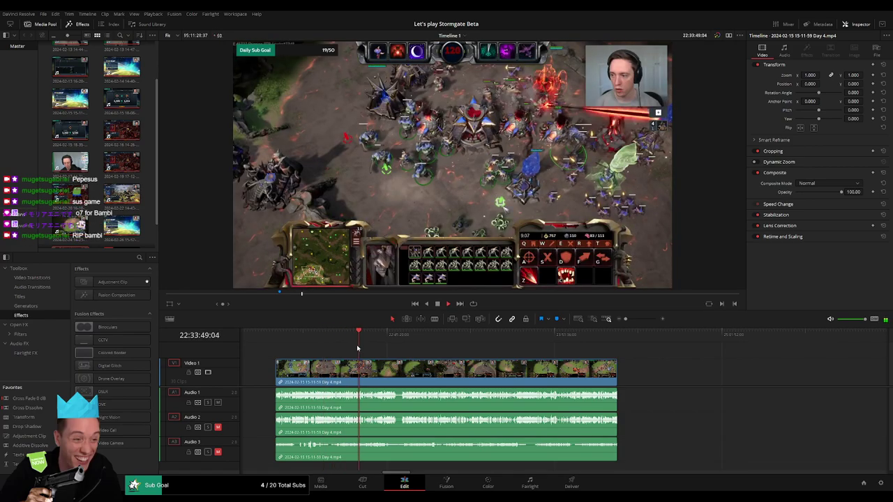
pyautogui.click(371, 338)
pyautogui.moveTo(371, 338); pyautogui.dragTo(394, 335)
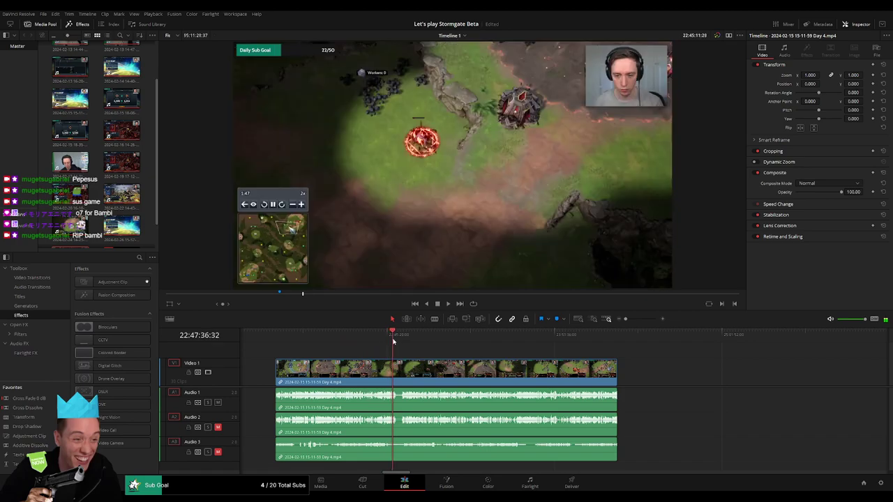
# Step: Split the footage at about 22:48, where the idle menu waiting begins
pyautogui.moveTo(627, 320); pyautogui.dragTo(640, 321)
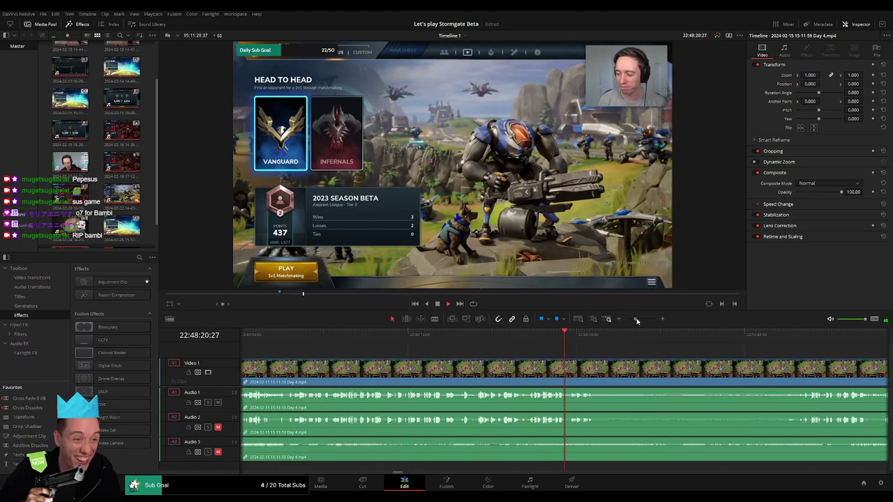
pyautogui.click(588, 339)
pyautogui.hscroll(3, 446, 351)
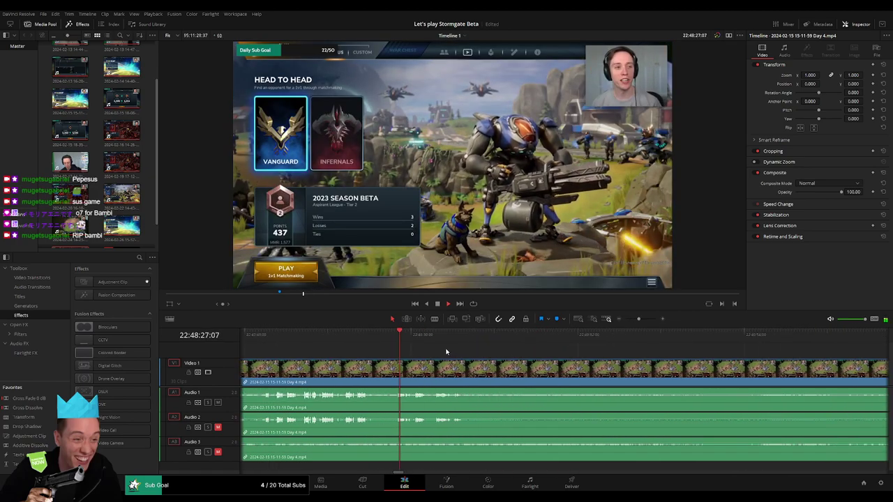
pyautogui.click(450, 339)
pyautogui.hscroll(2, 425, 359)
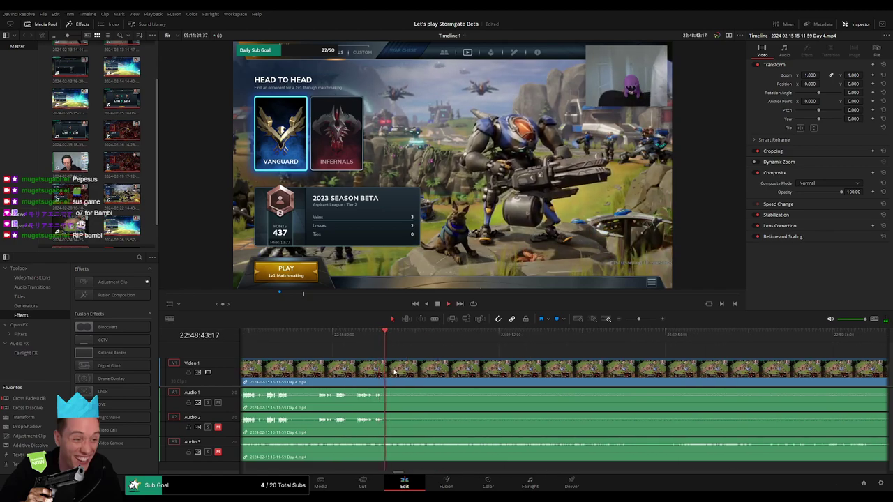
pyautogui.hotkey('ctrl', 'b')
# Step: Split at about 22:51:37, delete the idle stretch and close the gap
pyautogui.moveTo(640, 320)
pyautogui.mouseDown()
pyautogui.moveTo(637, 345)
pyautogui.moveTo(641, 320)
pyautogui.mouseUp()
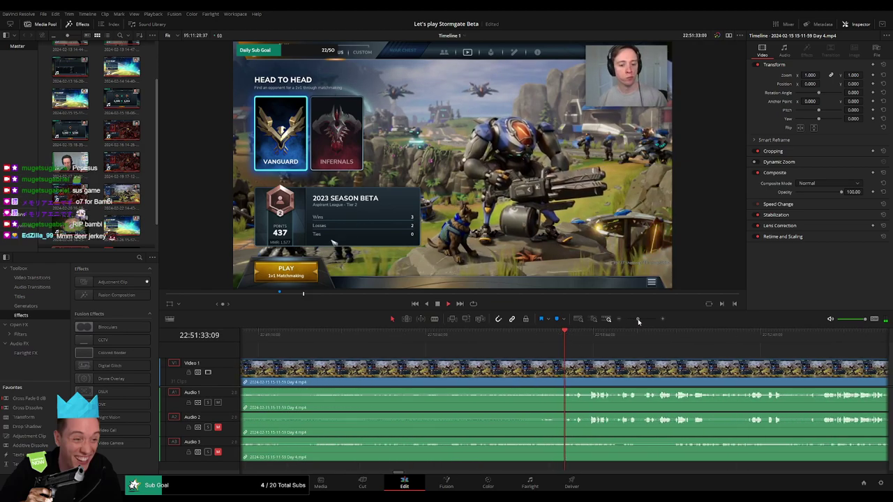
pyautogui.moveTo(579, 347); pyautogui.dragTo(604, 343)
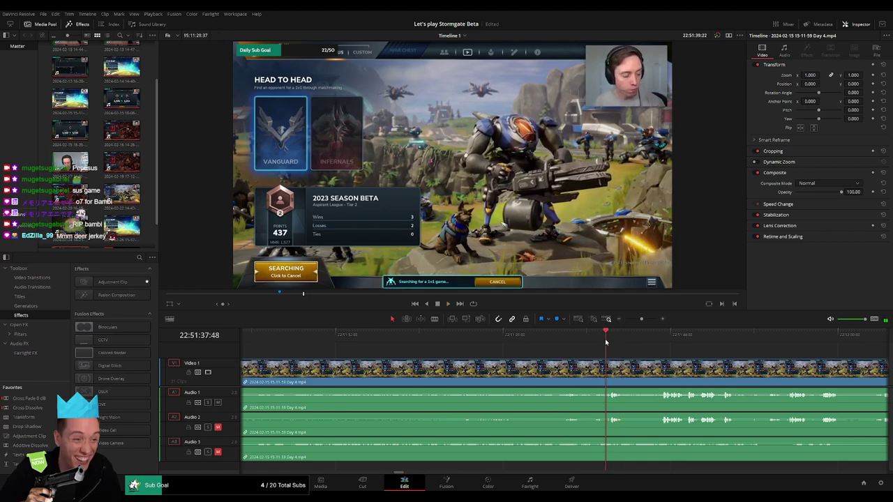
pyautogui.hotkey('ctrl', 'b')
pyautogui.hotkey('ctrl', '-')
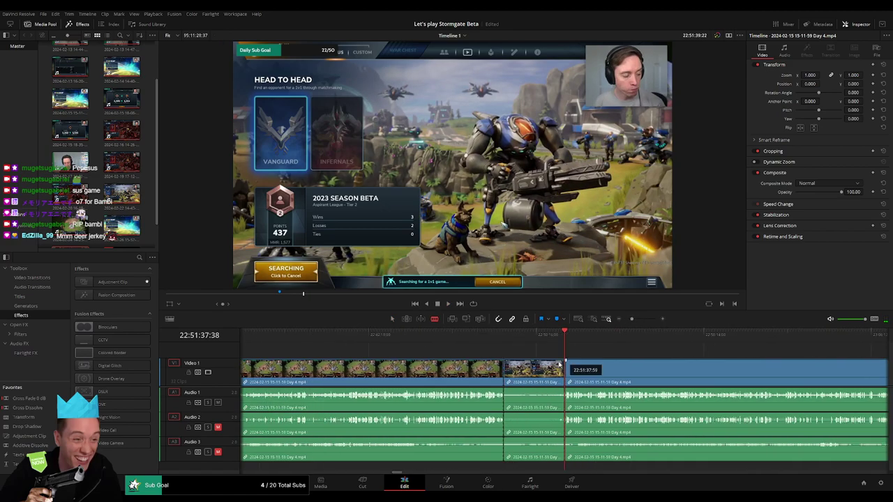
pyautogui.click(544, 375)
pyautogui.press('Delete')
pyautogui.moveTo(569, 374); pyautogui.dragTo(510, 375)
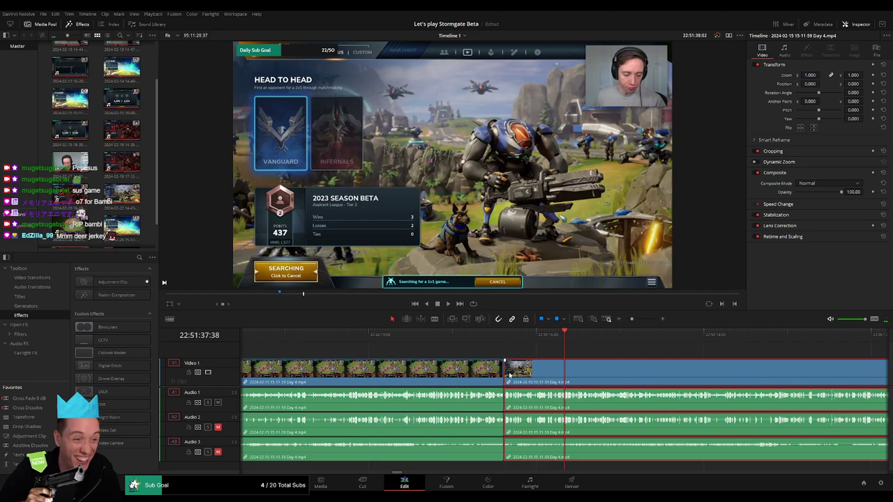
# Step: Zoom in on the new join to review the cut
pyautogui.click(503, 372)
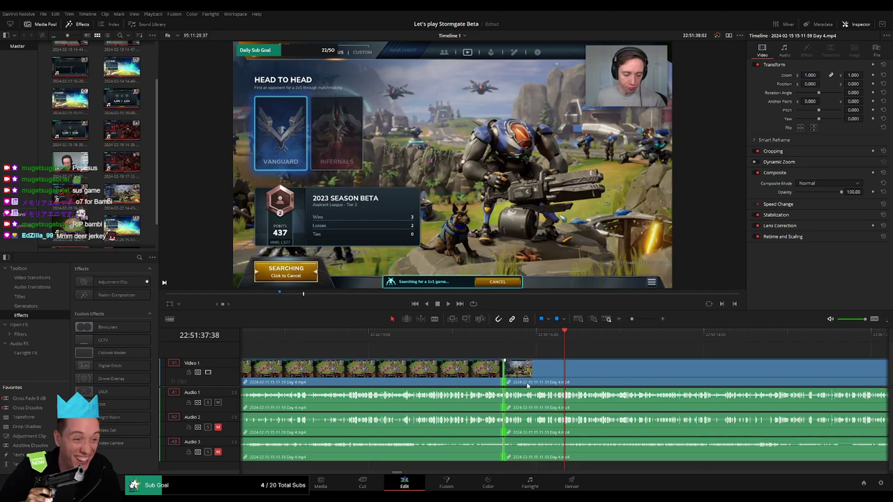
pyautogui.click(502, 336)
pyautogui.moveTo(631, 319); pyautogui.dragTo(642, 319)
pyautogui.click(557, 337)
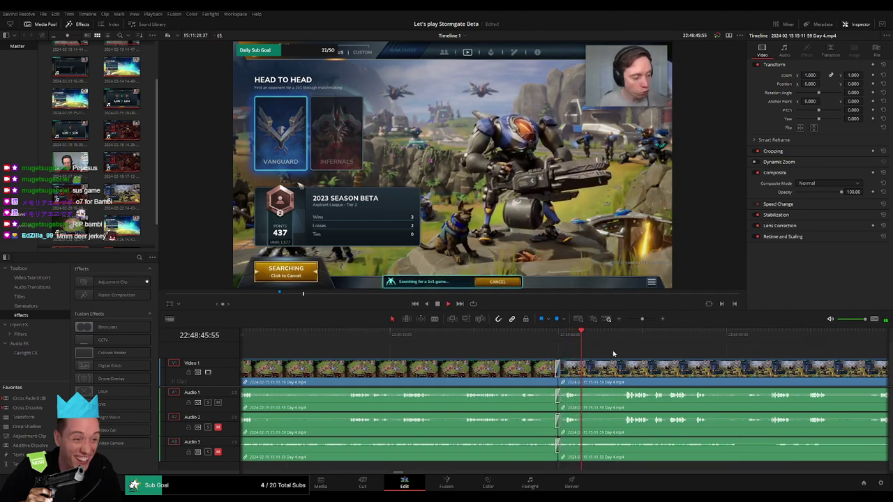
# Step: Play through the gameplay footage after the join to find the next edit point
pyautogui.click(491, 336)
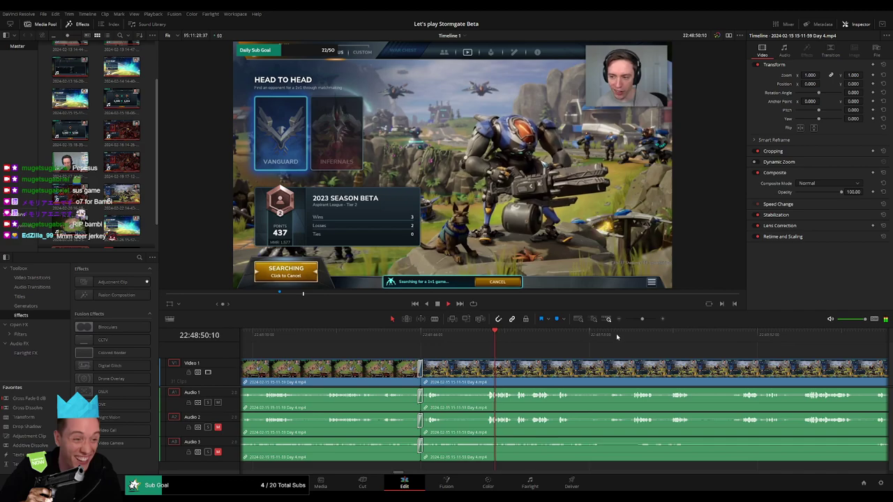
pyautogui.moveTo(641, 319); pyautogui.dragTo(632, 319)
pyautogui.click(608, 337)
pyautogui.click(635, 336)
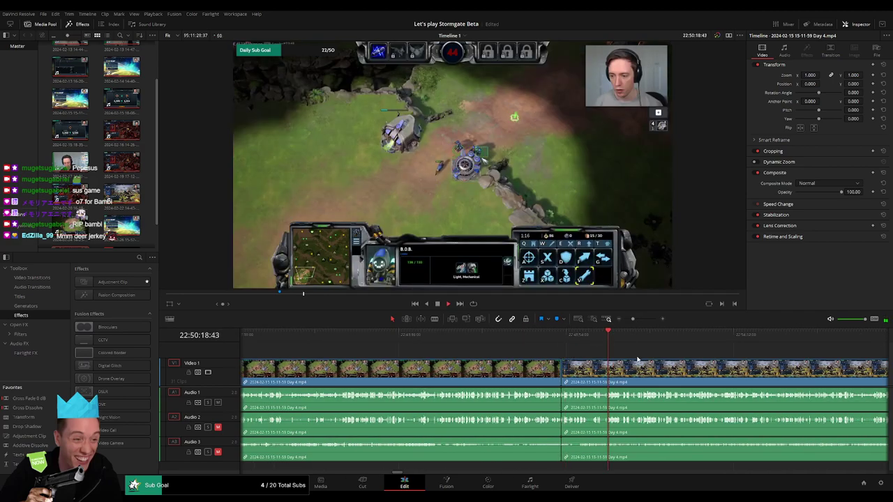
pyautogui.press('space')
pyautogui.click(502, 336)
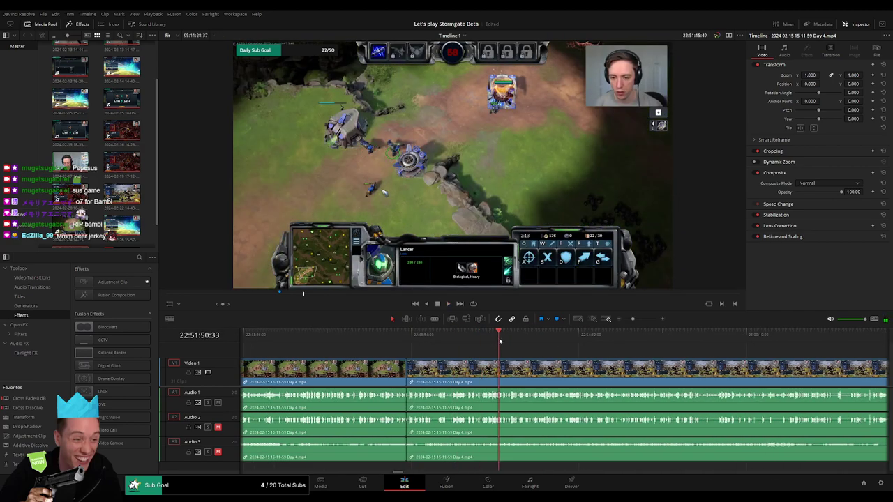
# Step: Split all tracks at about 22:52:09
pyautogui.moveTo(633, 319); pyautogui.dragTo(642, 319)
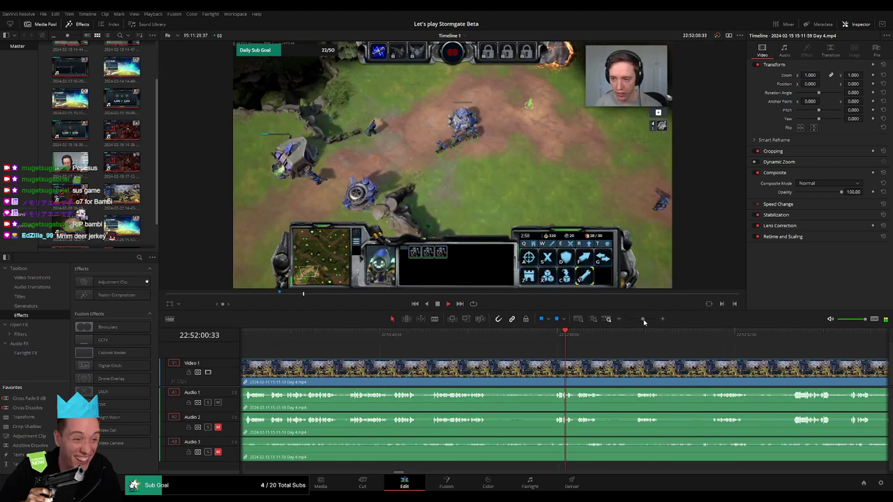
pyautogui.click(473, 337)
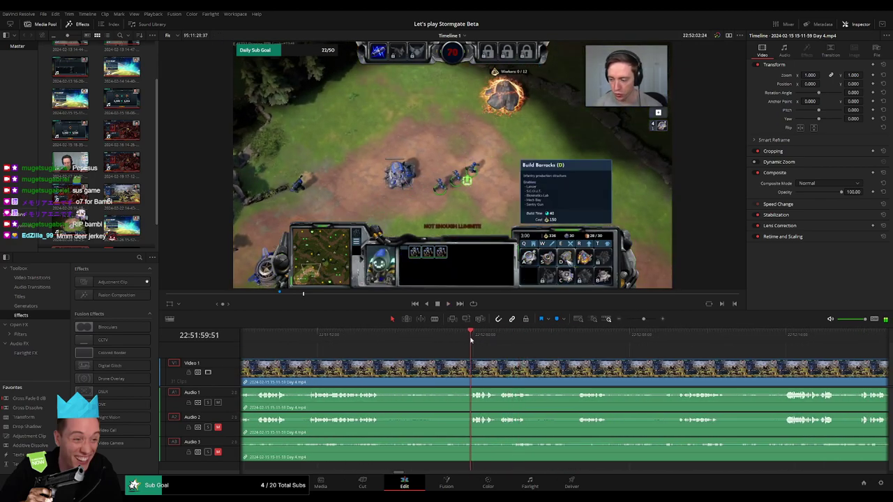
pyautogui.click(471, 338)
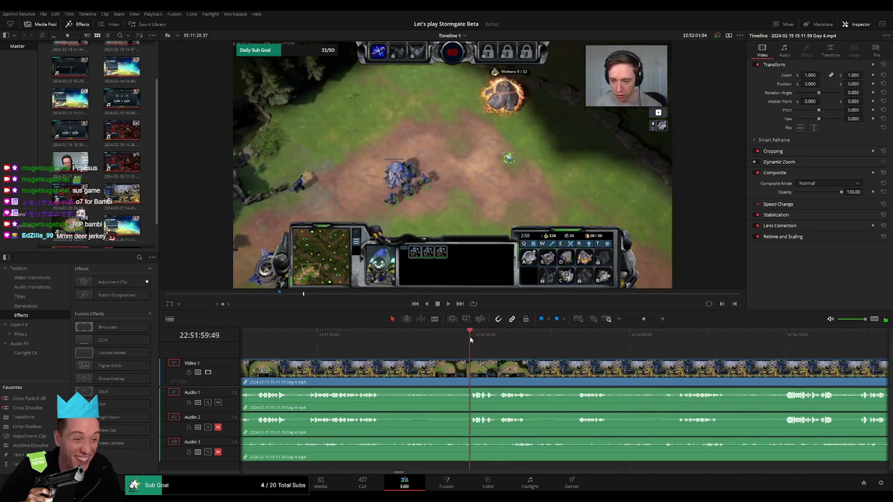
pyautogui.moveTo(471, 338); pyautogui.dragTo(471, 339)
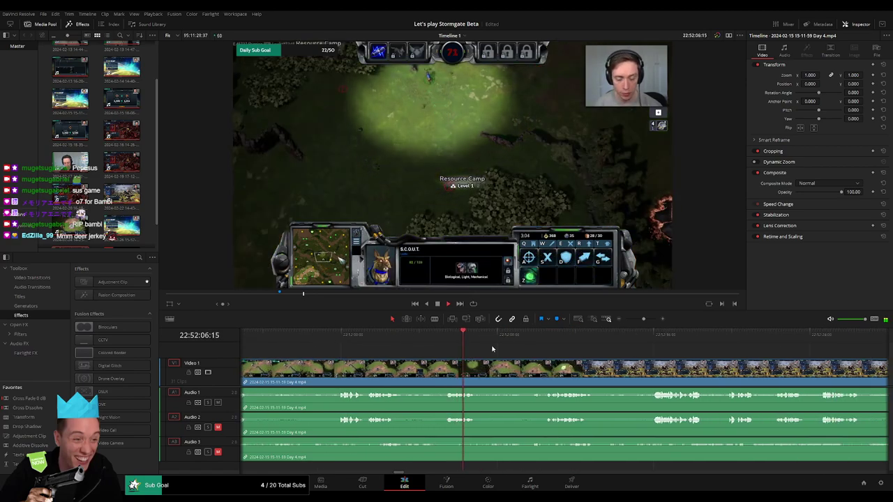
pyautogui.click(543, 342)
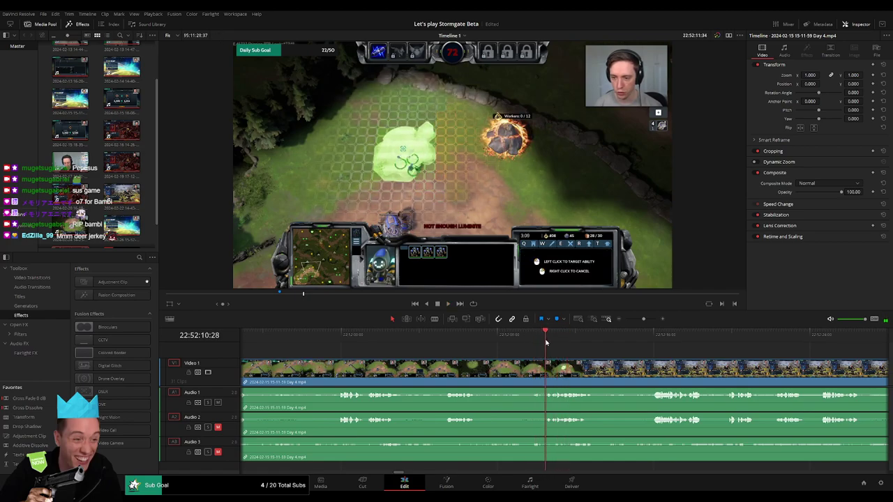
pyautogui.moveTo(546, 341); pyautogui.dragTo(530, 341)
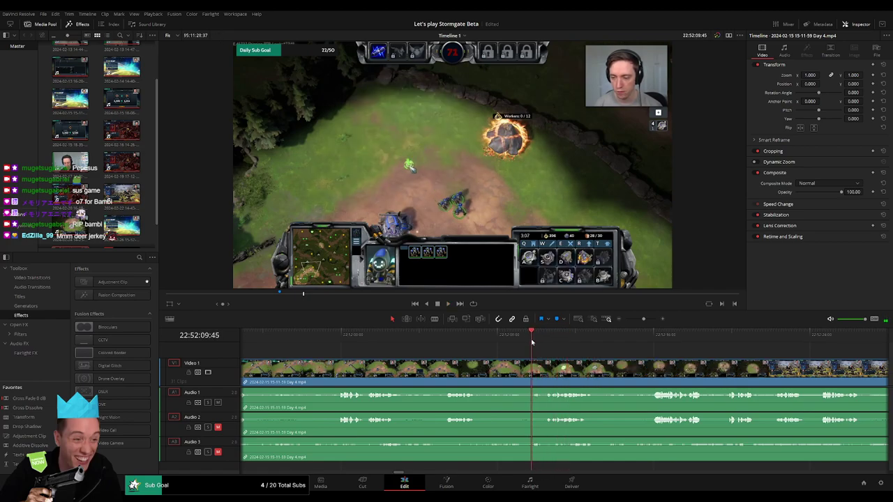
pyautogui.hotkey('ctrl', 'b')
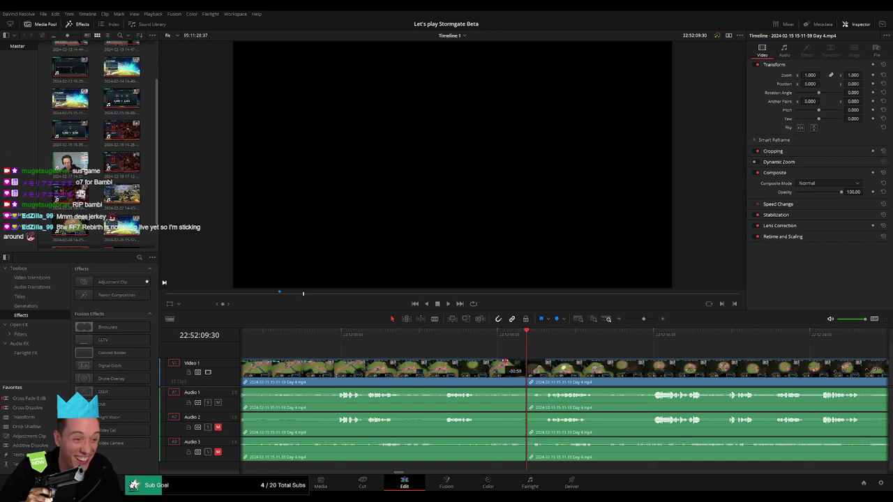
# Step: Trim at the 22:52:09 cut and add audio fades on Audio 1, 2 and 3
pyautogui.moveTo(504, 362); pyautogui.dragTo(587, 396)
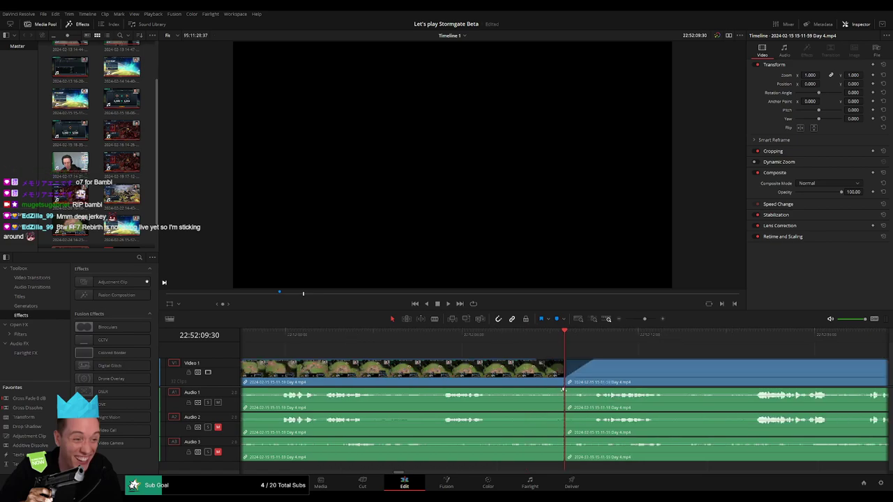
pyautogui.moveTo(533, 390); pyautogui.dragTo(594, 391)
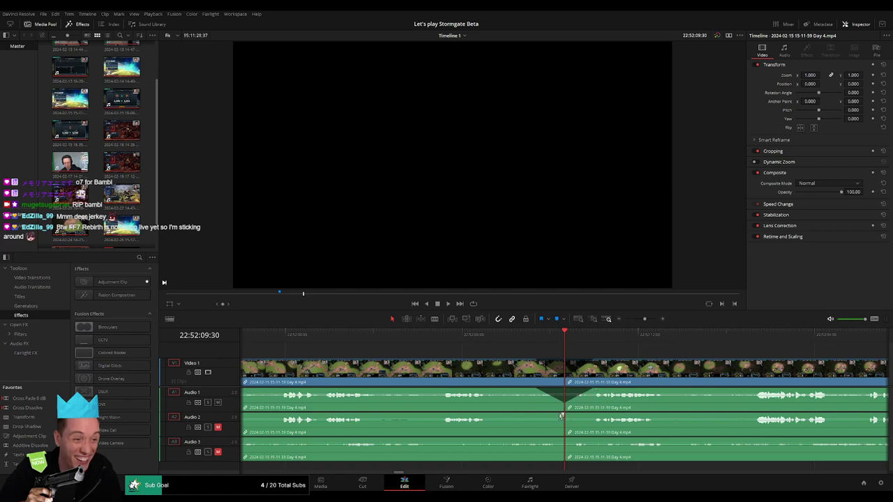
pyautogui.click(561, 416)
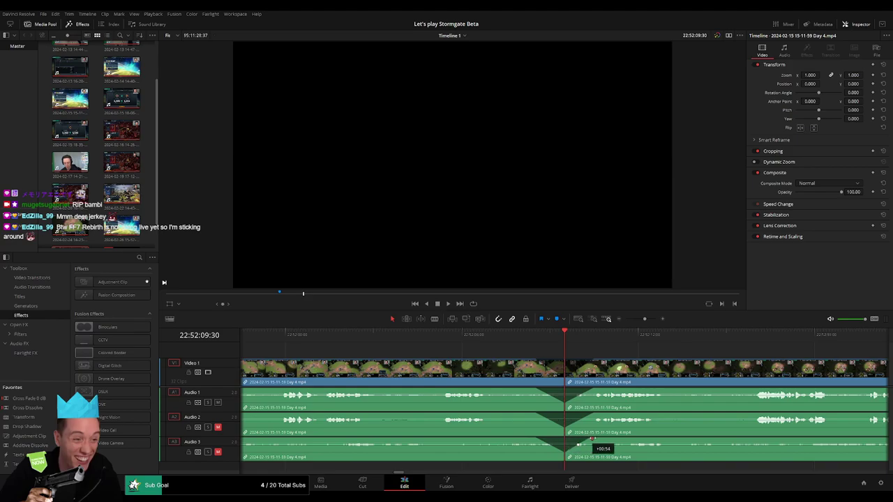
pyautogui.moveTo(642, 319); pyautogui.dragTo(622, 319)
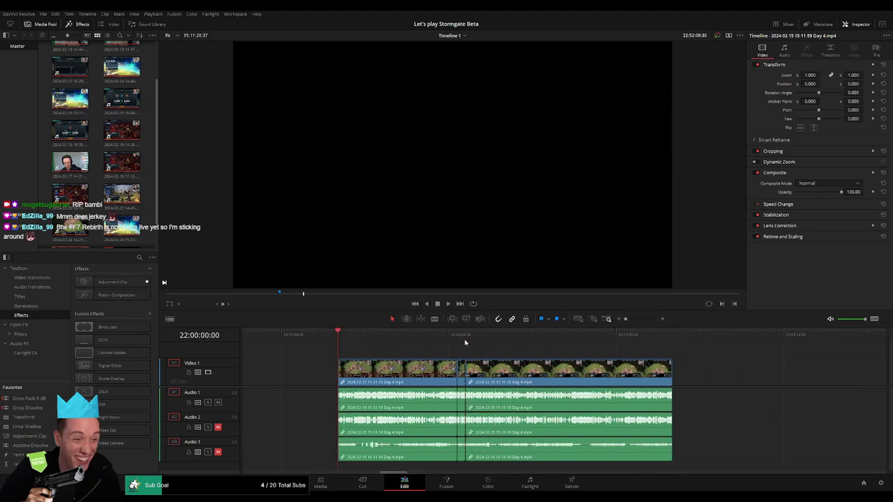
# Step: Undo the last change, slide the later Day 4 clip left to the playhead, and play it
pyautogui.hotkey('ctrl', 'z')
pyautogui.hotkey('ctrl', 'z')
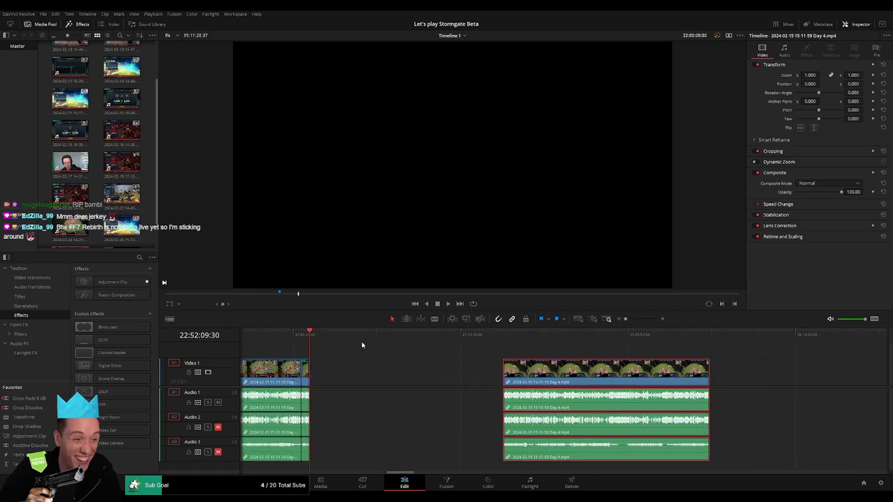
pyautogui.click(349, 356)
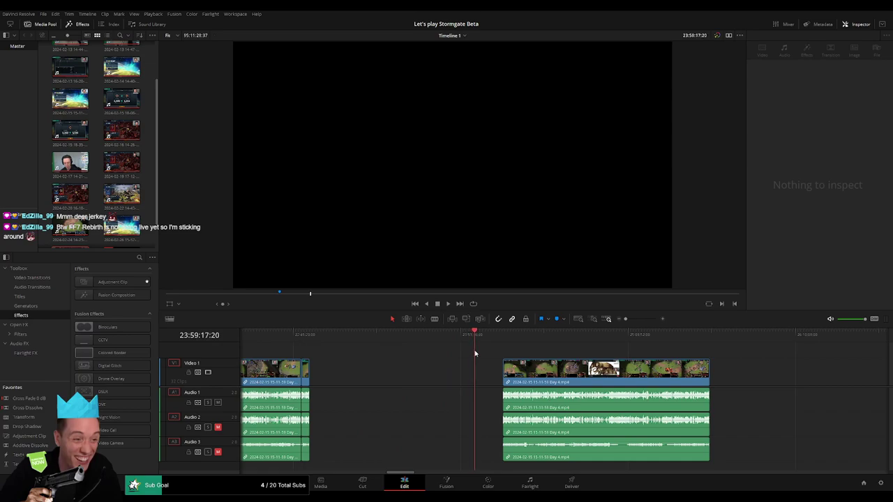
pyautogui.moveTo(536, 374); pyautogui.dragTo(522, 352)
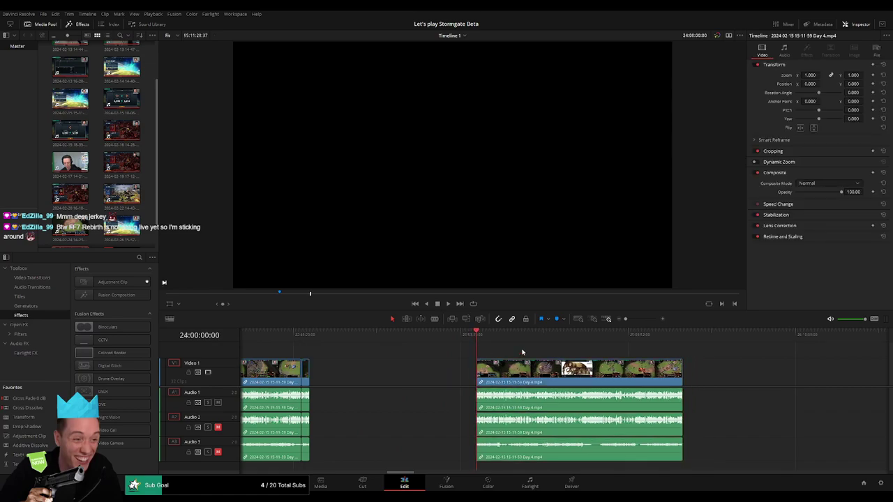
pyautogui.press('space')
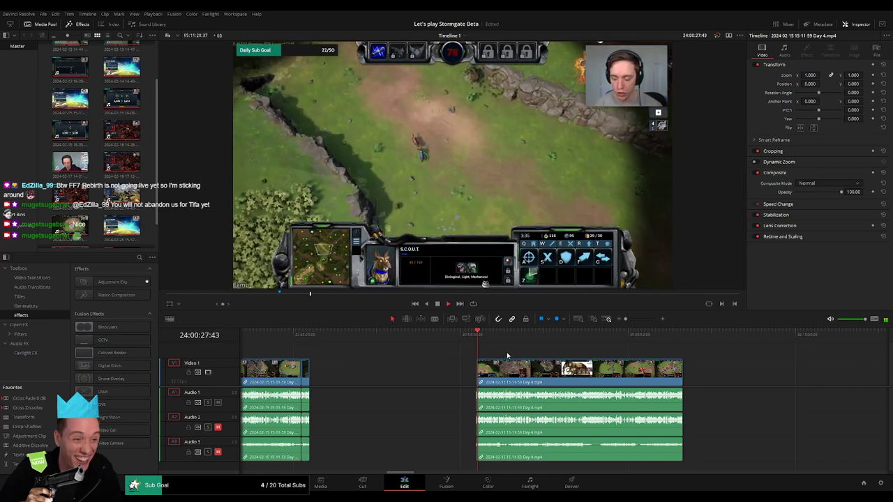
# Step: Skim past the off-topic browsing and play the later Day 4 footage
pyautogui.scroll(3, 577, 349)
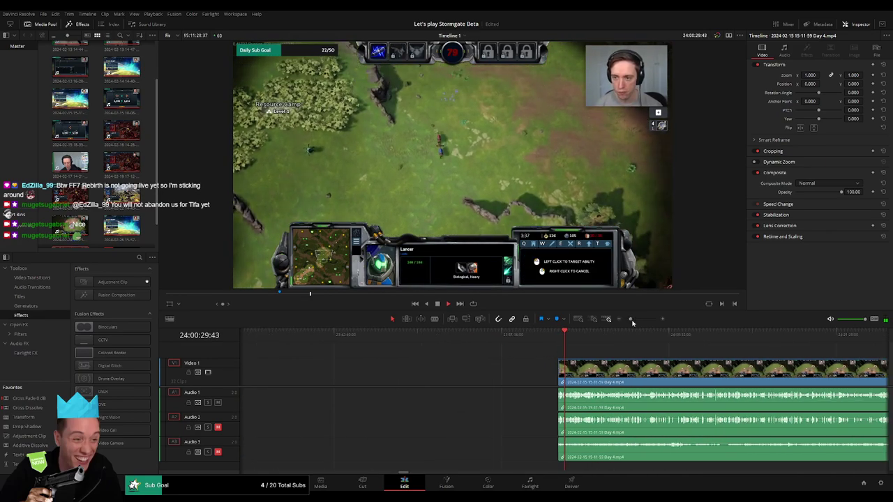
pyautogui.hscroll(3, 444, 361)
pyautogui.hscroll(1, 444, 361)
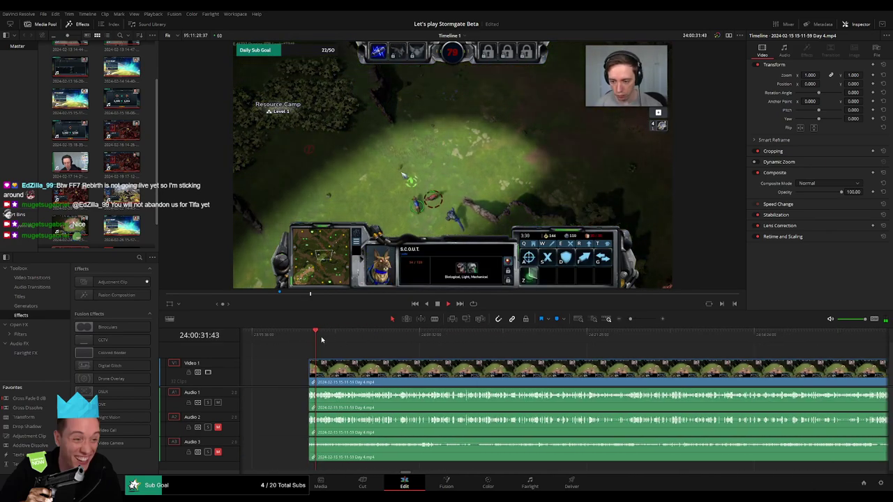
pyautogui.moveTo(419, 336)
pyautogui.mouseDown()
pyautogui.moveTo(596, 350)
pyautogui.moveTo(407, 359)
pyautogui.moveTo(560, 352)
pyautogui.mouseUp()
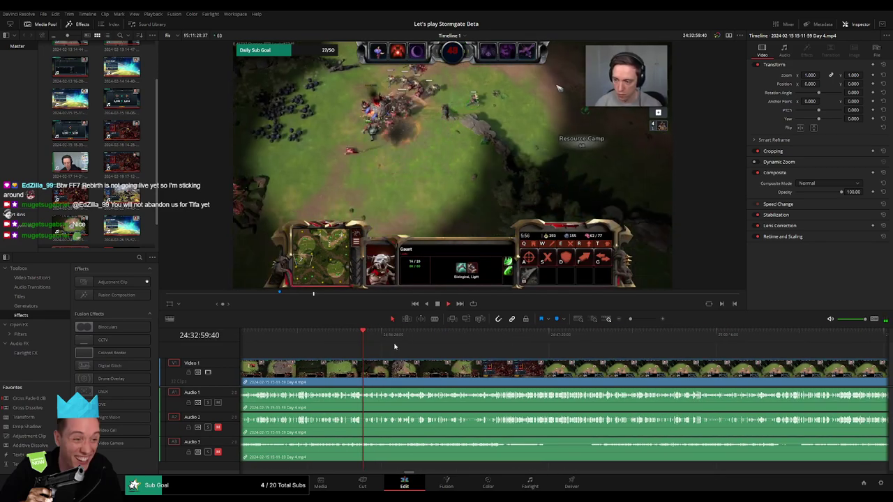
pyautogui.press('space')
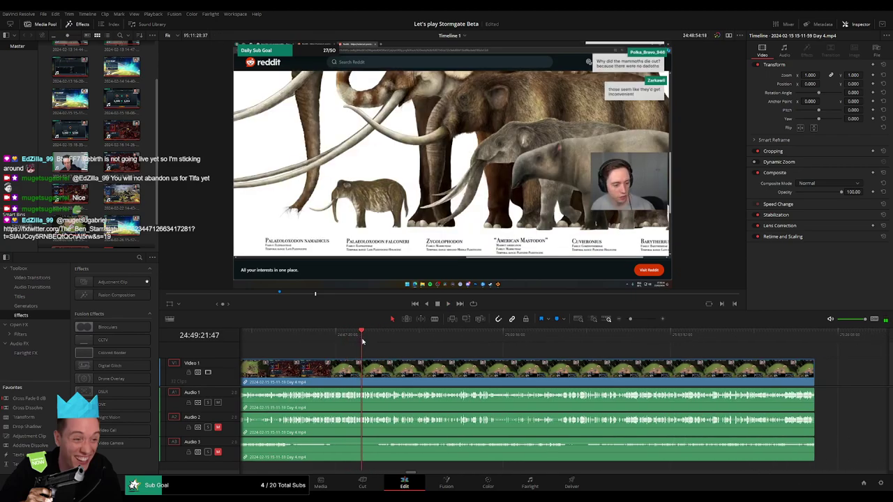
pyautogui.moveTo(357, 341); pyautogui.dragTo(399, 341)
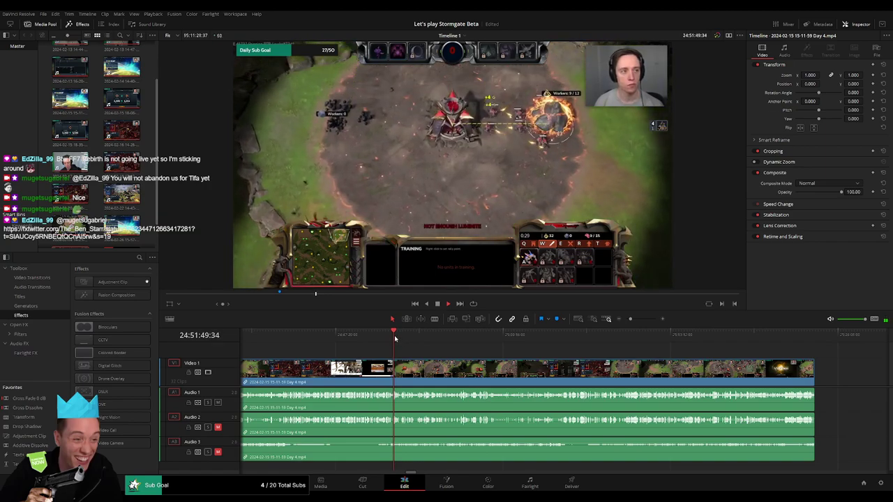
pyautogui.scroll(3, 629, 335)
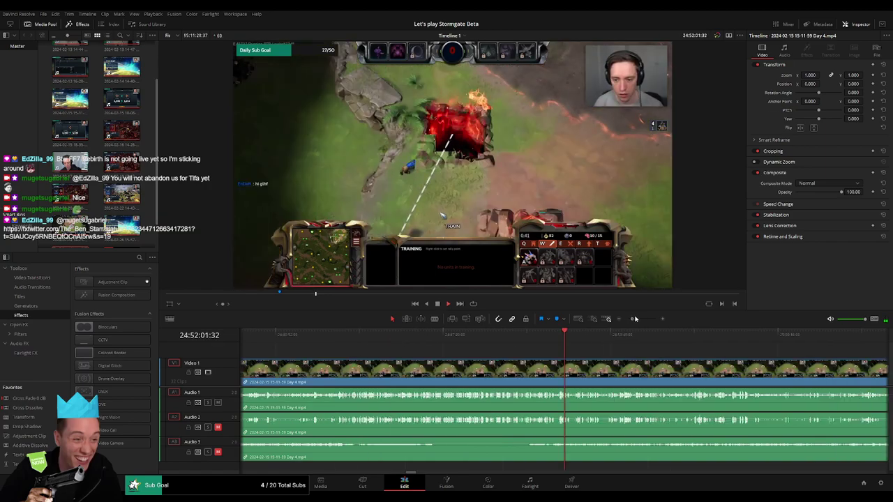
# Step: Stop playback and place the playhead at 24:52:01 for the cut
pyautogui.click(432, 341)
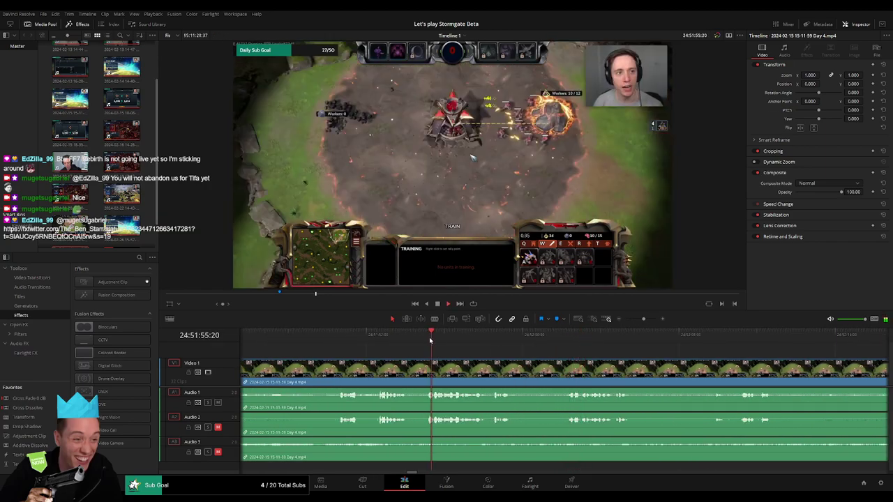
pyautogui.hscroll(3, 385, 357)
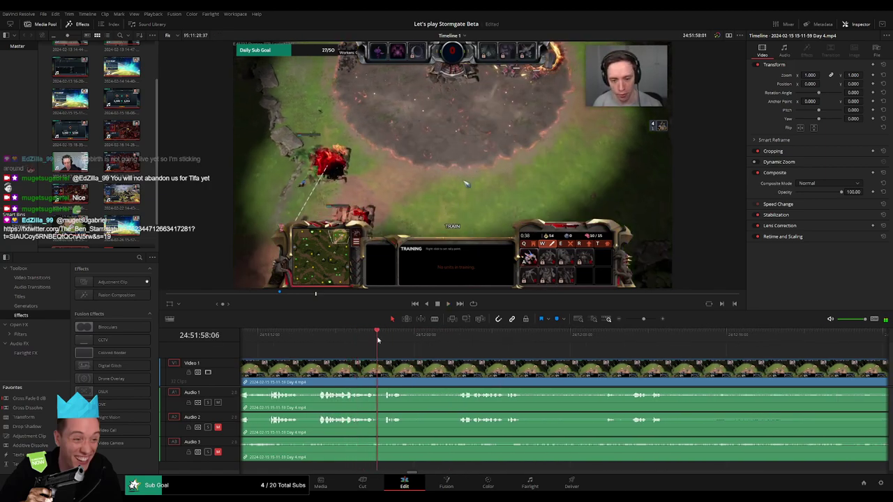
pyautogui.hscroll(1, 400, 353)
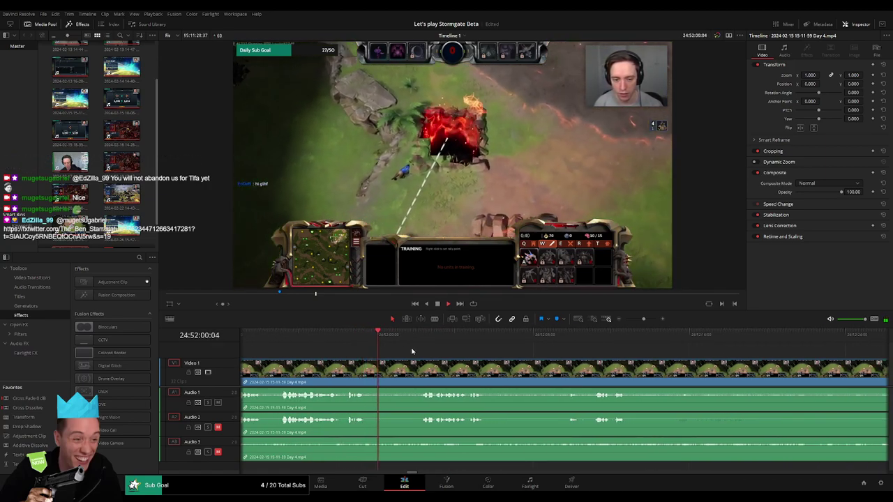
pyautogui.hscroll(-1, 446, 354)
pyautogui.press('space')
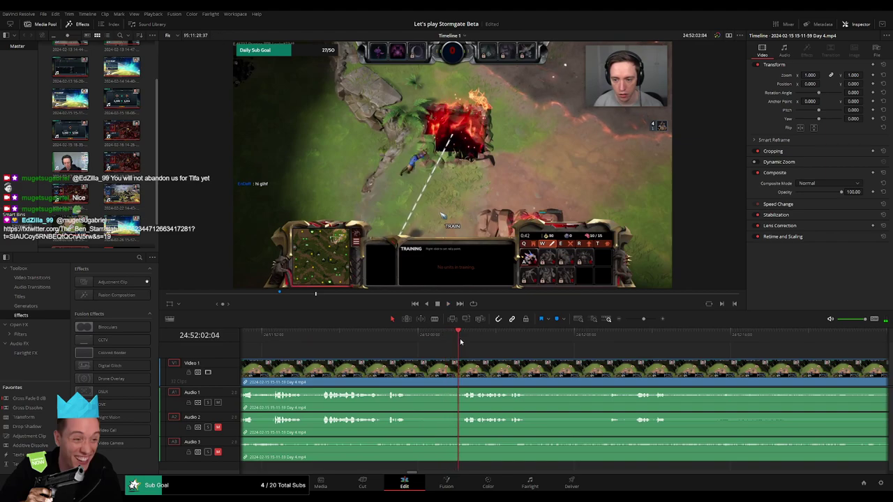
pyautogui.click(463, 335)
pyautogui.moveTo(464, 335); pyautogui.dragTo(448, 338)
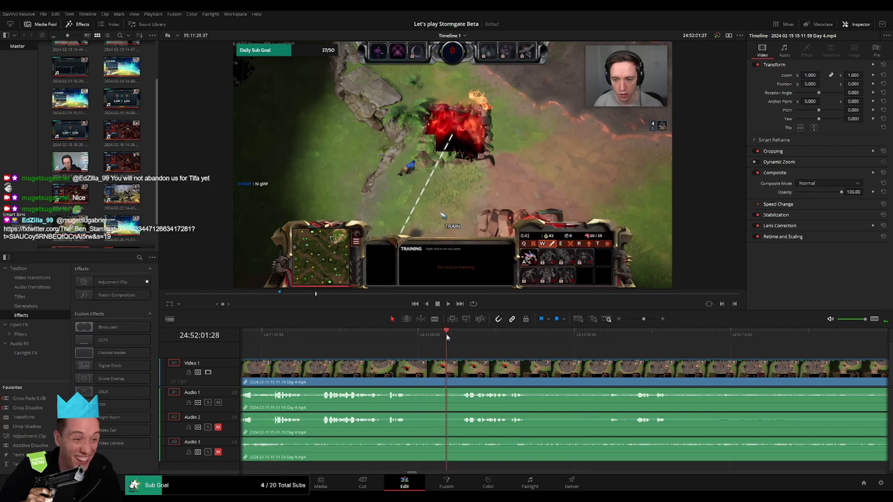
# Step: Blade the Day 4 clip at 24:52:01 and switch back to the Selection tool
pyautogui.click(452, 364)
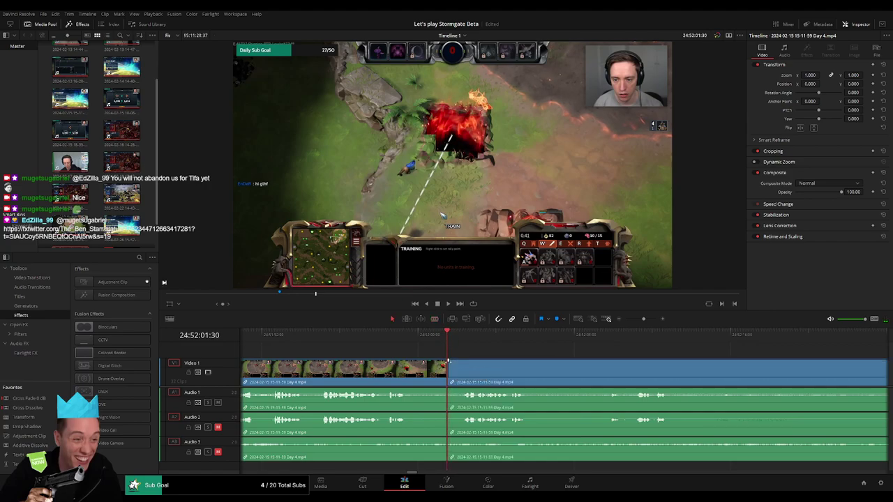
pyautogui.press('a')
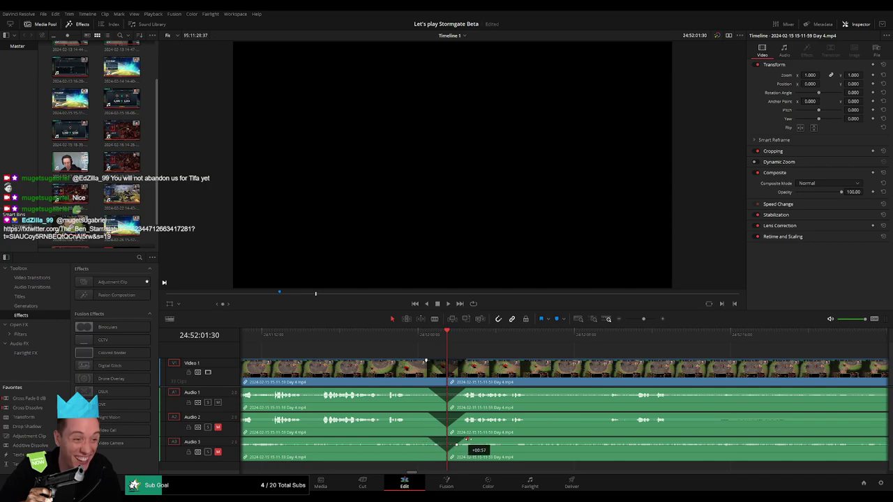
pyautogui.scroll(-2, 595, 336)
pyautogui.scroll(-2, 489, 349)
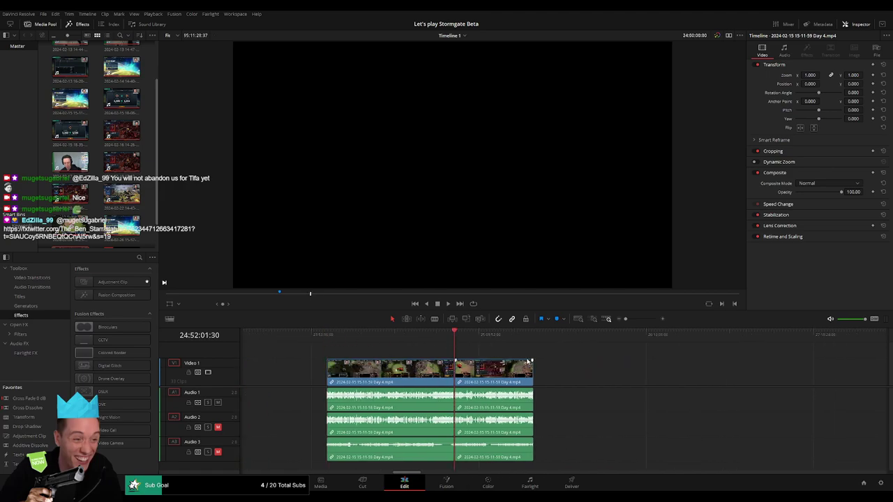
# Step: Drag the section after the 24:52:01 cut later, leaving a gap
pyautogui.hscroll(2, 526, 361)
pyautogui.moveTo(369, 369); pyautogui.dragTo(534, 370)
pyautogui.click(369, 342)
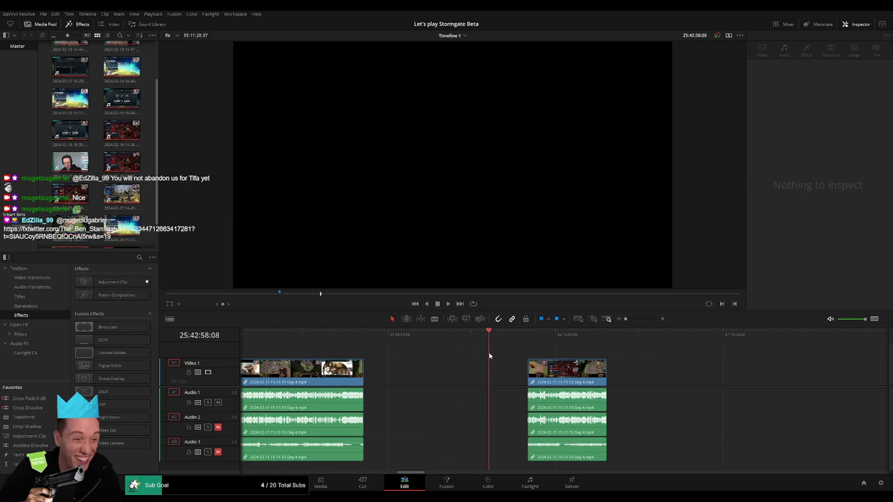
pyautogui.moveTo(528, 362); pyautogui.dragTo(541, 363)
pyautogui.click(532, 340)
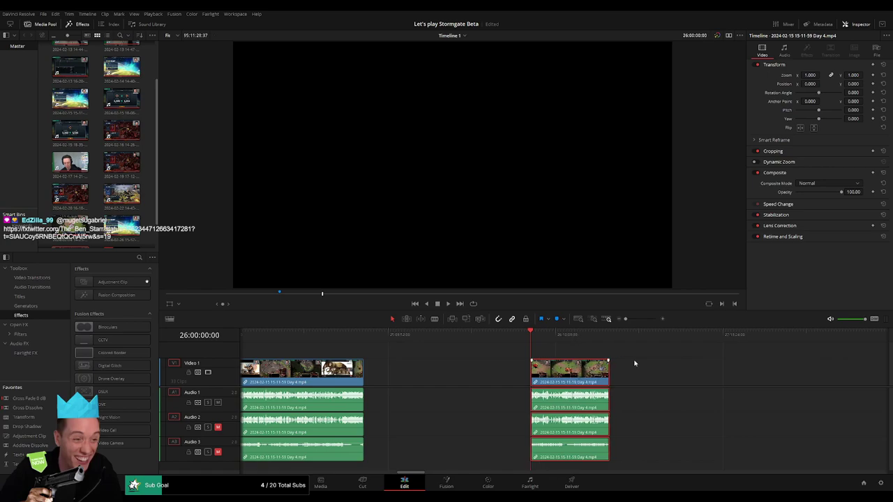
# Step: Snap the Day 4 part 2 clip onto the Day 4 clip's end and preview through to the Victory screen
pyautogui.hscroll(5, 547, 362)
pyautogui.hscroll(5, 627, 370)
pyautogui.hscroll(5, 789, 380)
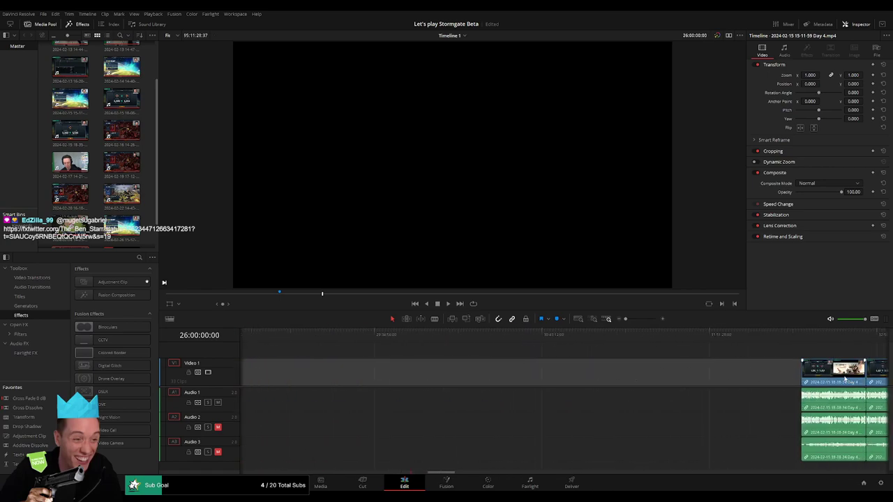
pyautogui.hscroll(-5, 842, 377)
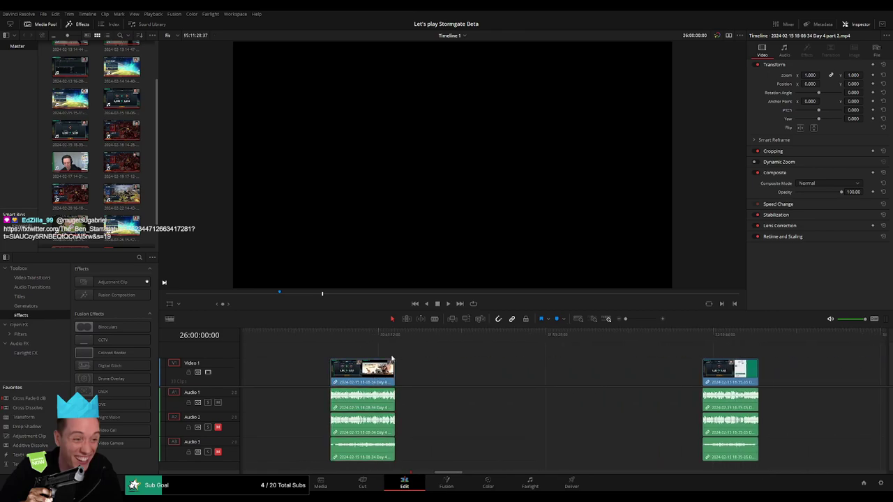
pyautogui.hscroll(-5, 499, 364)
pyautogui.hscroll(-5, 499, 363)
pyautogui.hscroll(-5, 847, 384)
pyautogui.hscroll(-5, 586, 360)
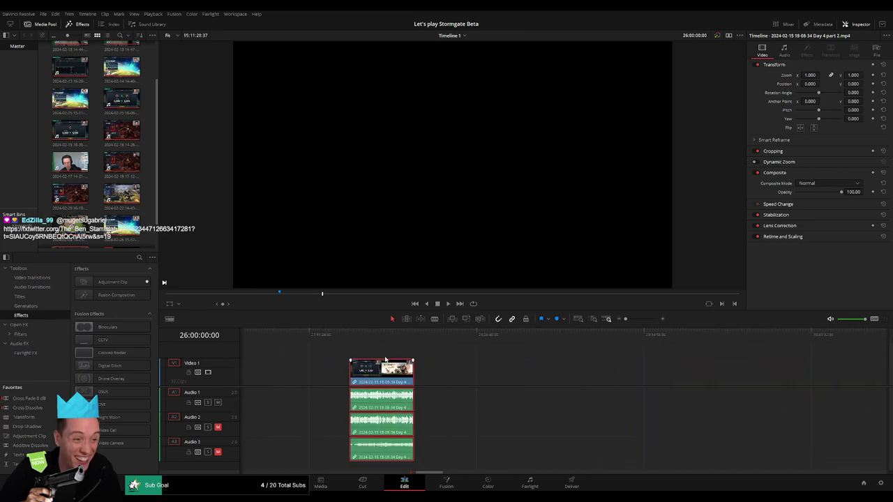
pyautogui.hscroll(-2, 586, 360)
pyautogui.moveTo(636, 365); pyautogui.dragTo(483, 363)
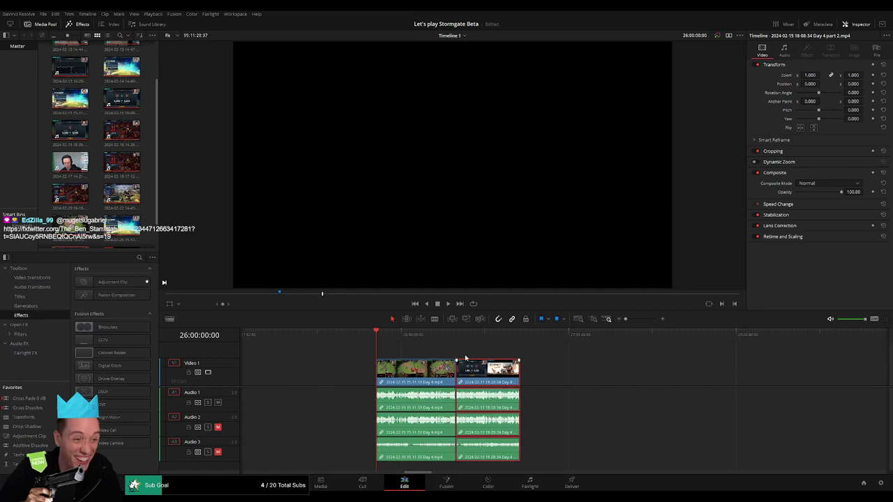
pyautogui.press('space')
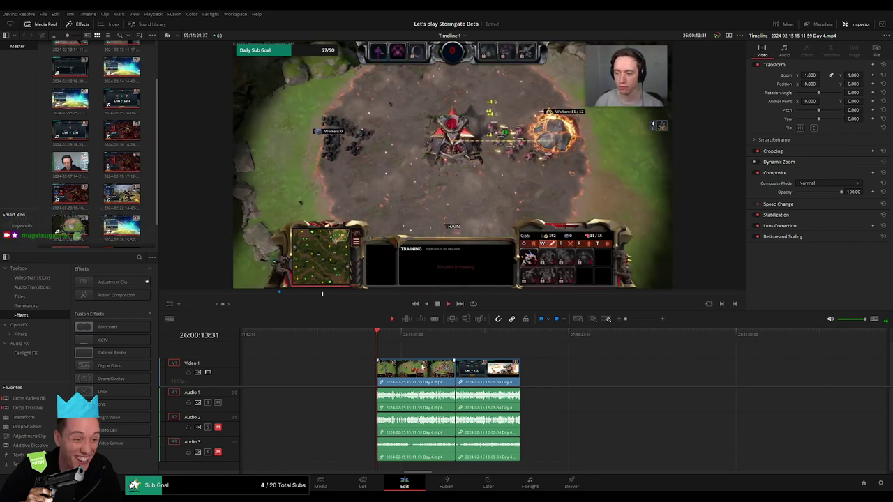
pyautogui.moveTo(389, 336); pyautogui.dragTo(455, 335)
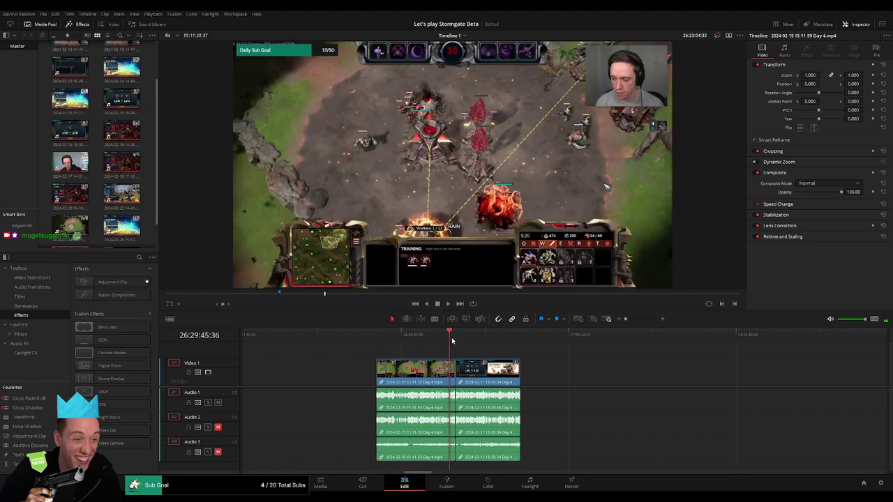
pyautogui.moveTo(626, 320); pyautogui.dragTo(637, 320)
pyautogui.click(546, 333)
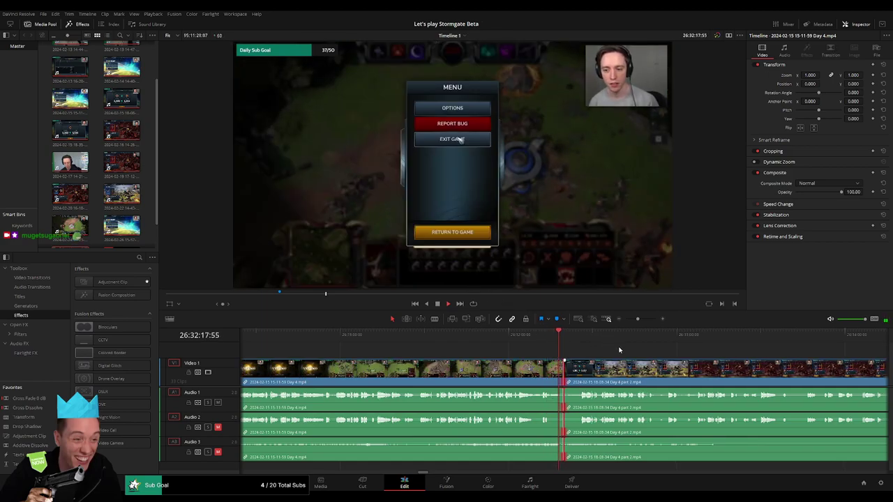
pyautogui.hscroll(2, 488, 356)
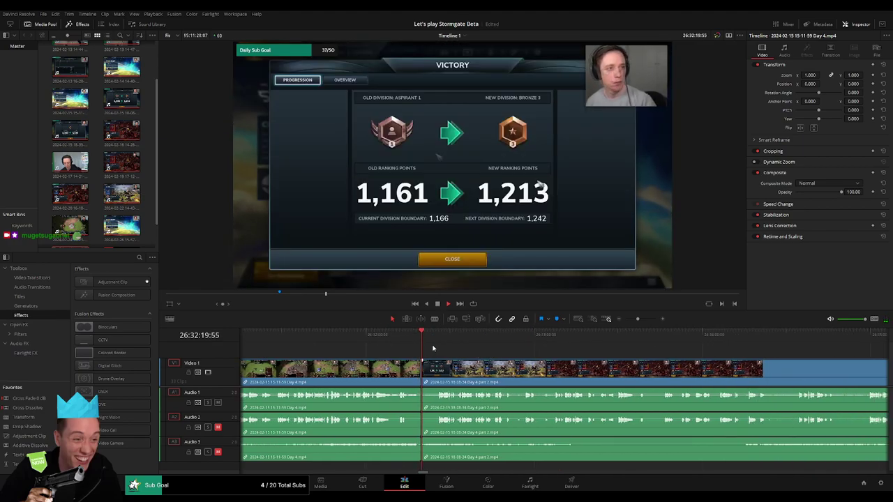
pyautogui.press('space')
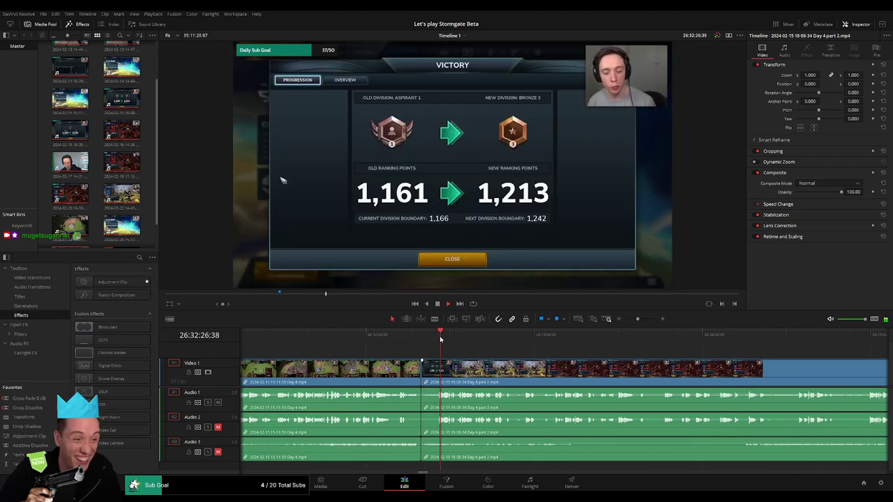
pyautogui.click(641, 320)
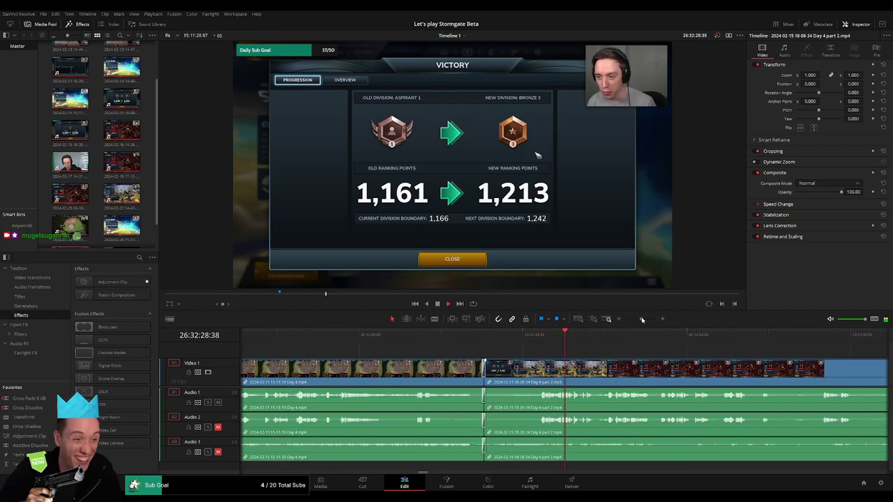
pyautogui.press('space')
pyautogui.click(523, 370)
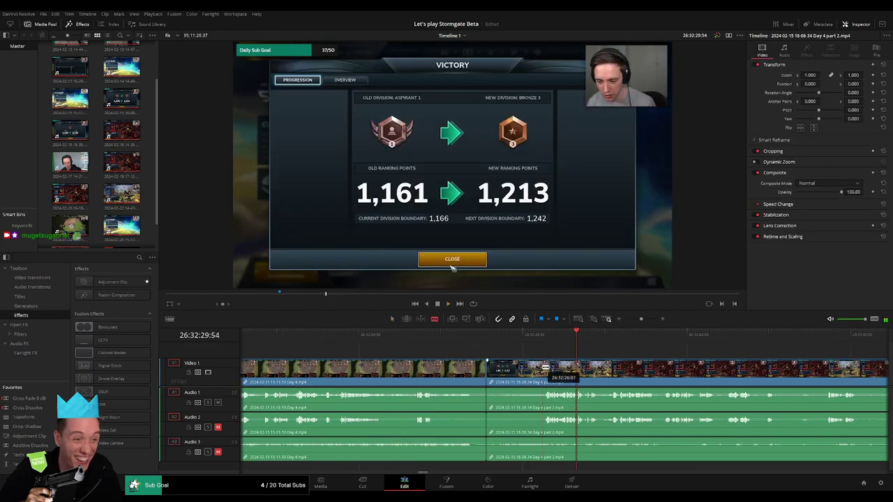
pyautogui.press('BackSpace')
pyautogui.click(498, 375)
pyautogui.press('BackSpace')
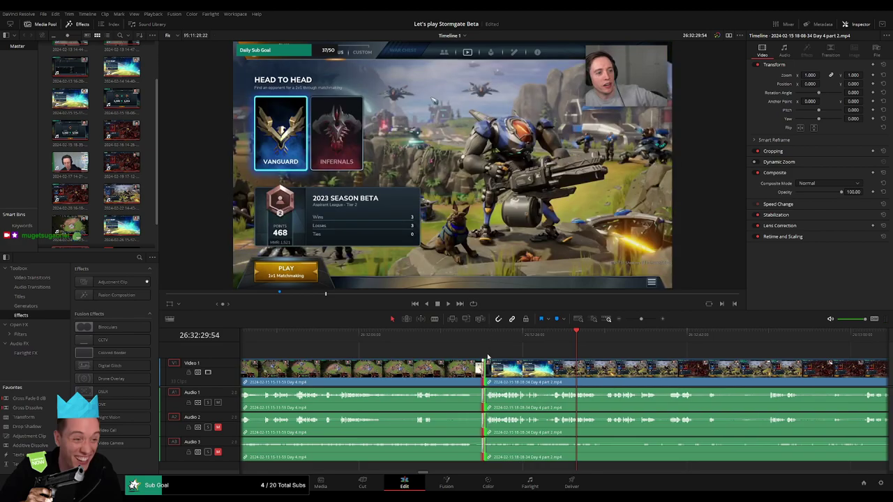
pyautogui.click(472, 335)
pyautogui.press('space')
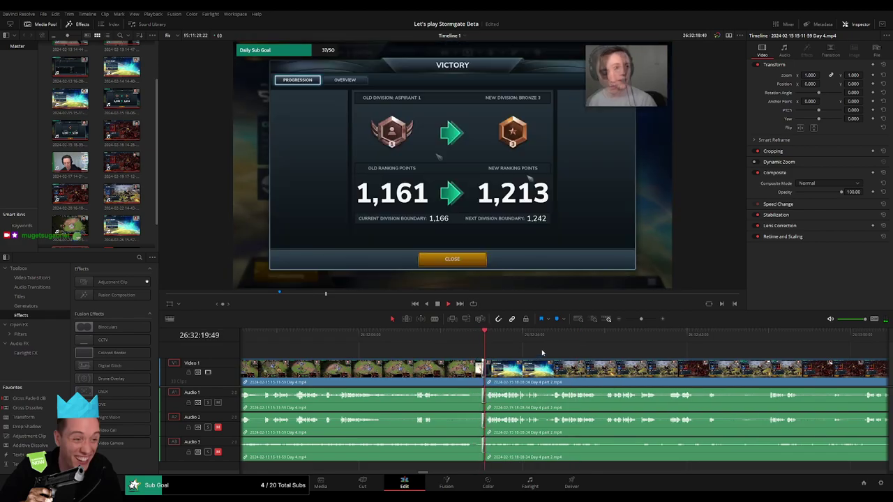
pyautogui.hscroll(3, 471, 349)
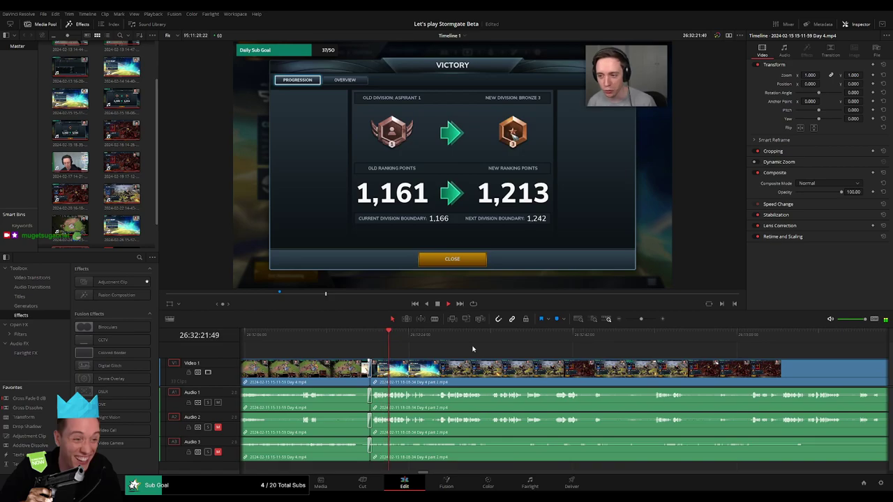
pyautogui.click(550, 334)
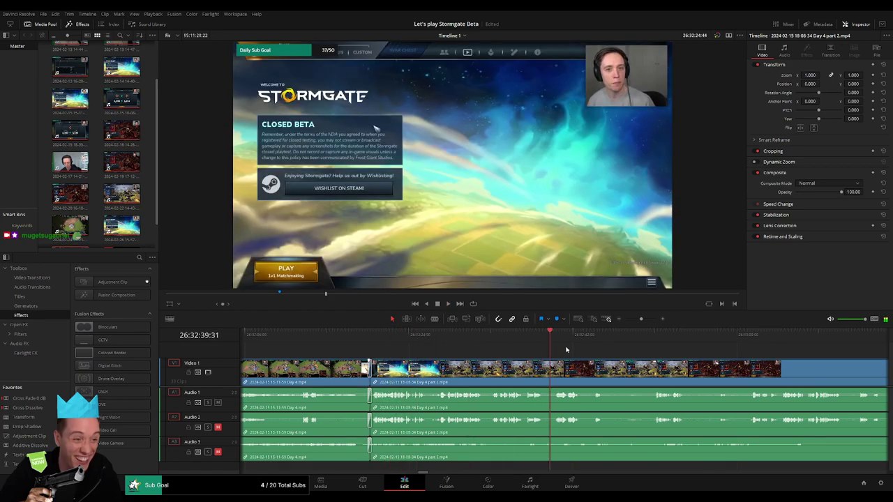
pyautogui.click(631, 318)
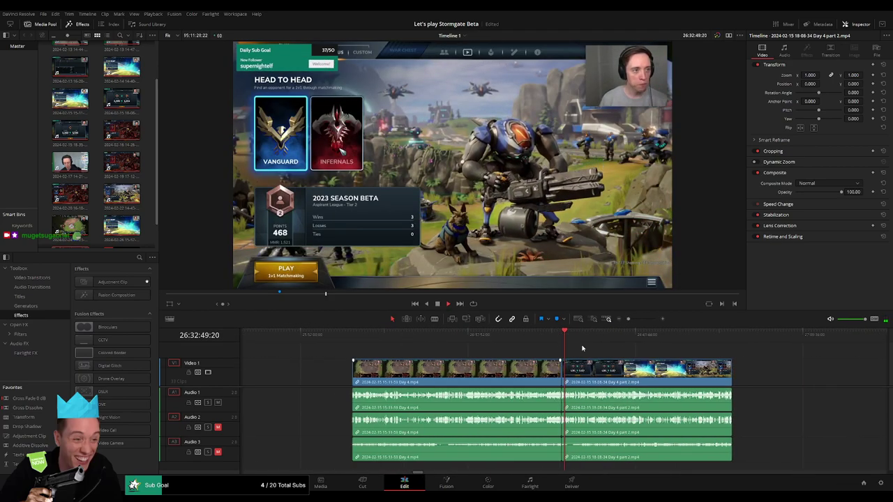
pyautogui.moveTo(600, 335); pyautogui.dragTo(684, 344)
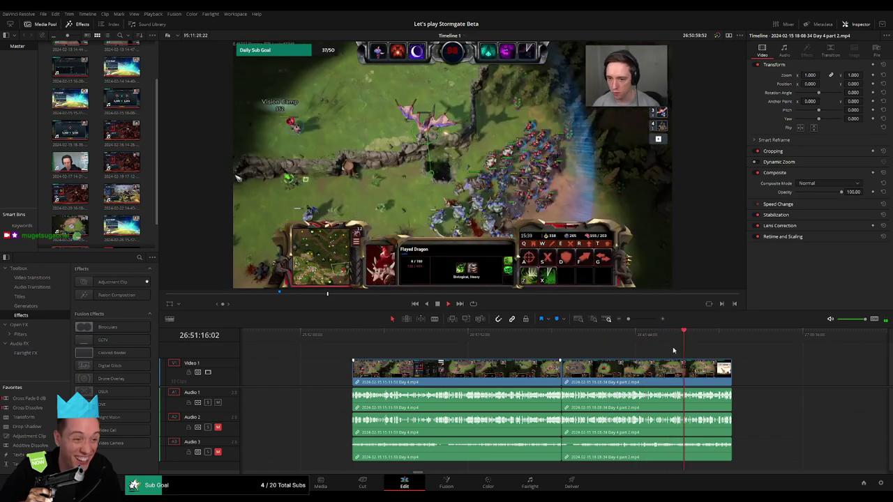
# Step: Blade the Day 4 part 2 clip on every track at about 26:52:08
pyautogui.scroll(5, 697, 356)
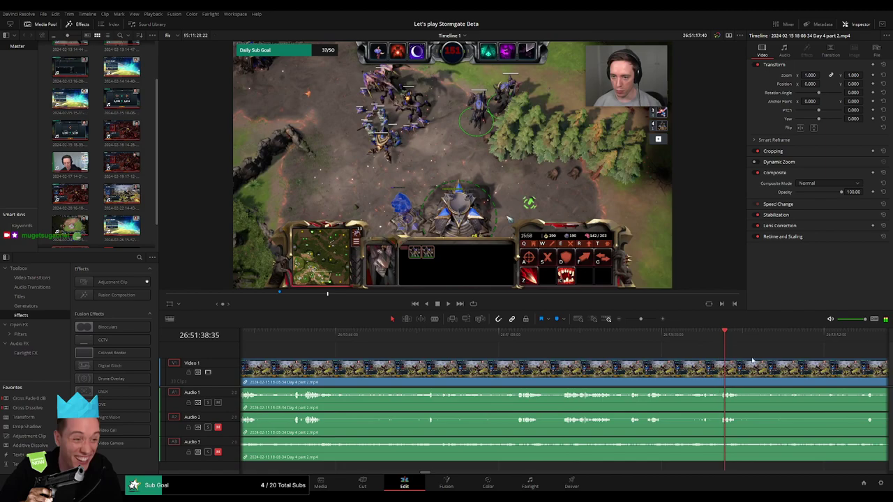
pyautogui.moveTo(409, 335)
pyautogui.mouseDown()
pyautogui.moveTo(547, 342)
pyautogui.moveTo(529, 340)
pyautogui.mouseUp()
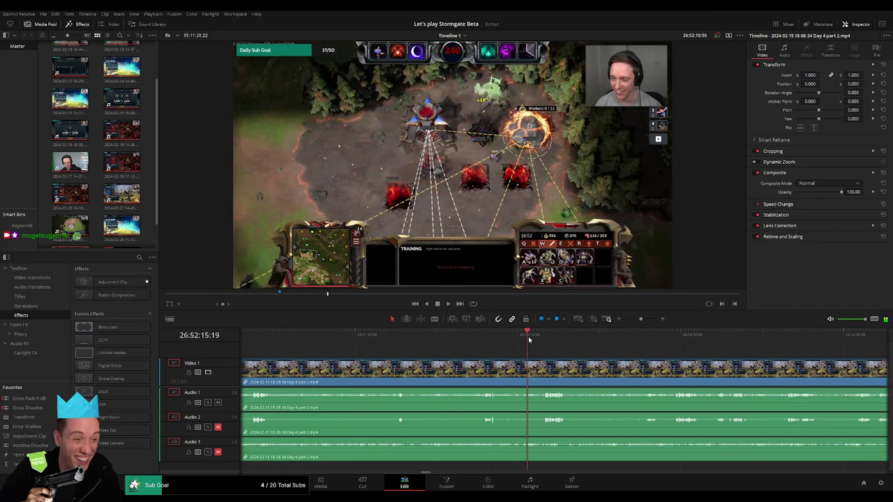
pyautogui.press('space')
pyautogui.moveTo(641, 318); pyautogui.dragTo(645, 319)
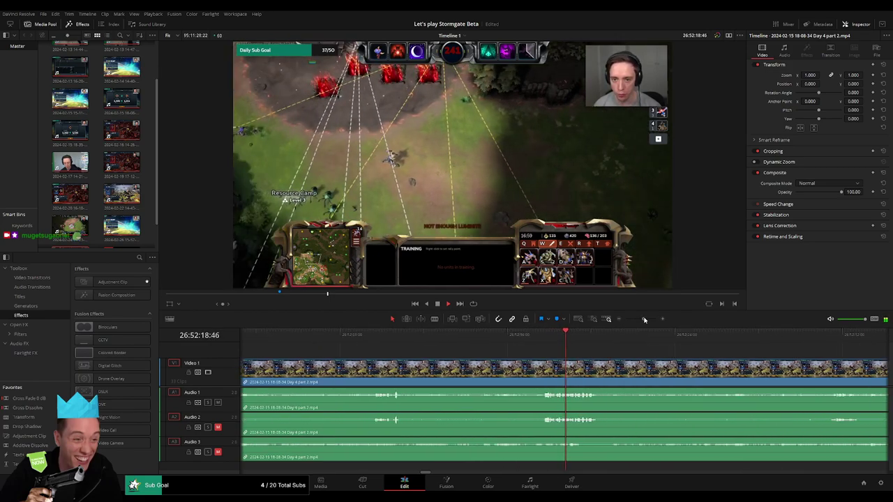
pyautogui.click(374, 342)
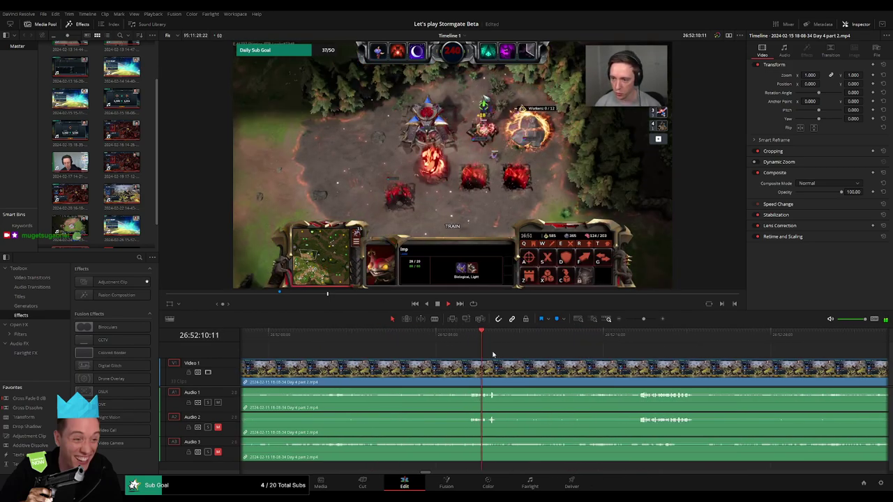
pyautogui.click(468, 340)
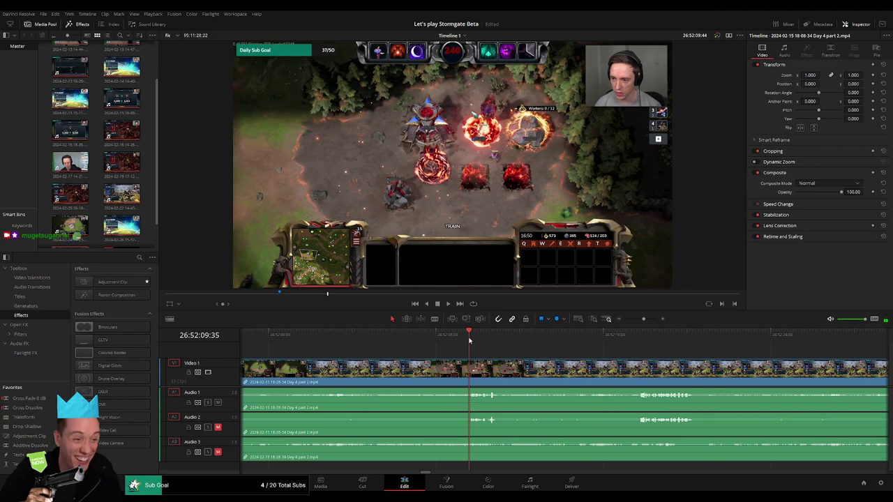
pyautogui.moveTo(469, 340); pyautogui.dragTo(448, 342)
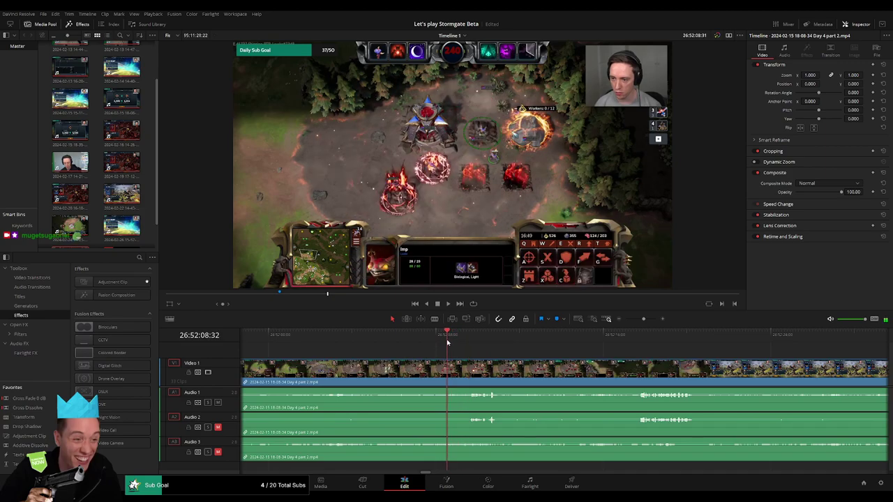
pyautogui.press('b')
pyautogui.click(448, 362)
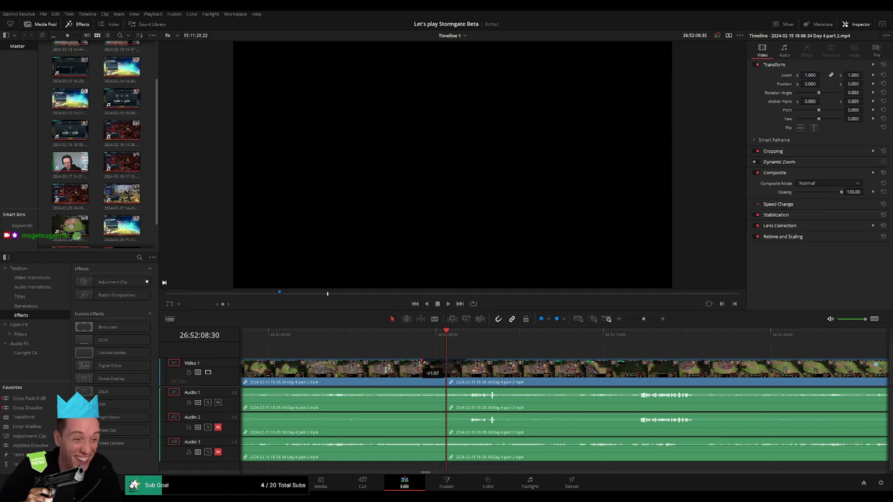
# Step: Add a fade-out and fade-in at the 26:52:08 cut on Audio 1, 2 and 3
pyautogui.press('Up')
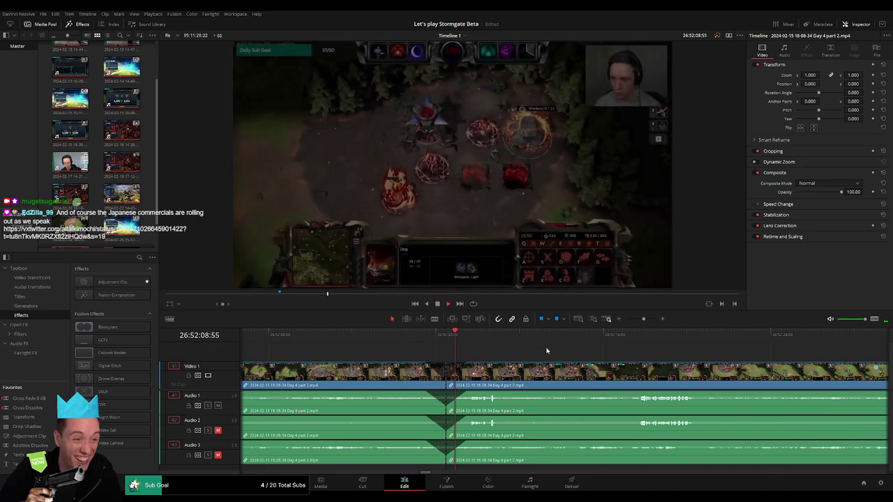
pyautogui.moveTo(643, 320); pyautogui.dragTo(625, 320)
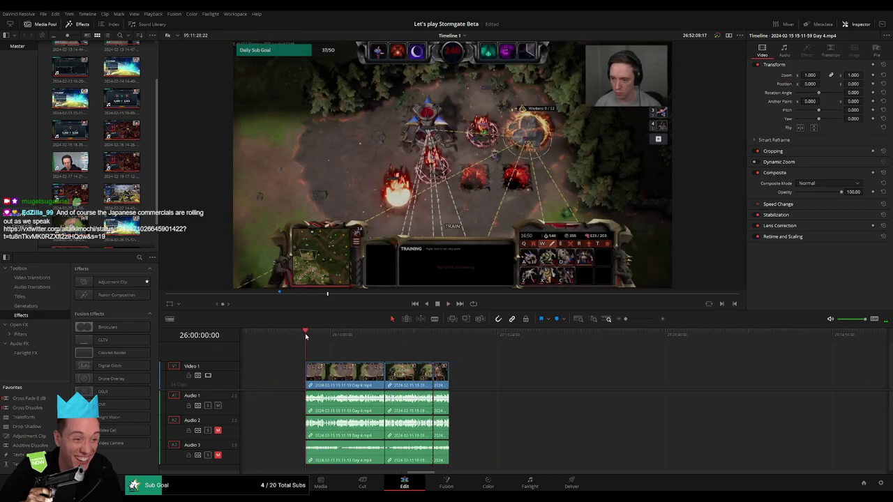
# Step: Move the short leftover clip so it starts at the playhead
pyautogui.moveTo(318, 375); pyautogui.dragTo(567, 375)
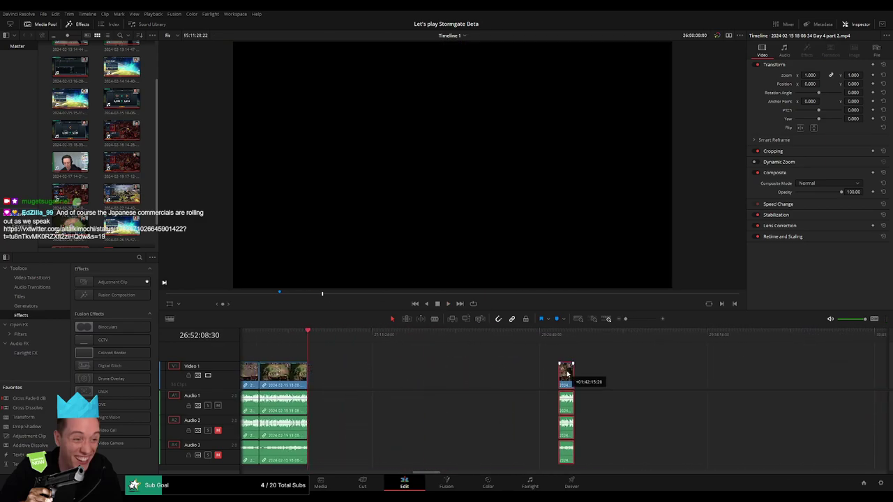
pyautogui.click(375, 347)
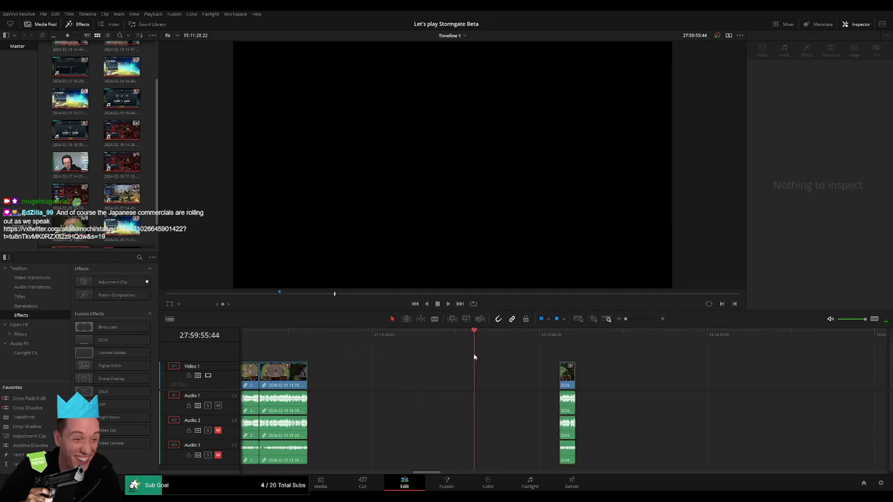
pyautogui.scroll(1, 622, 325)
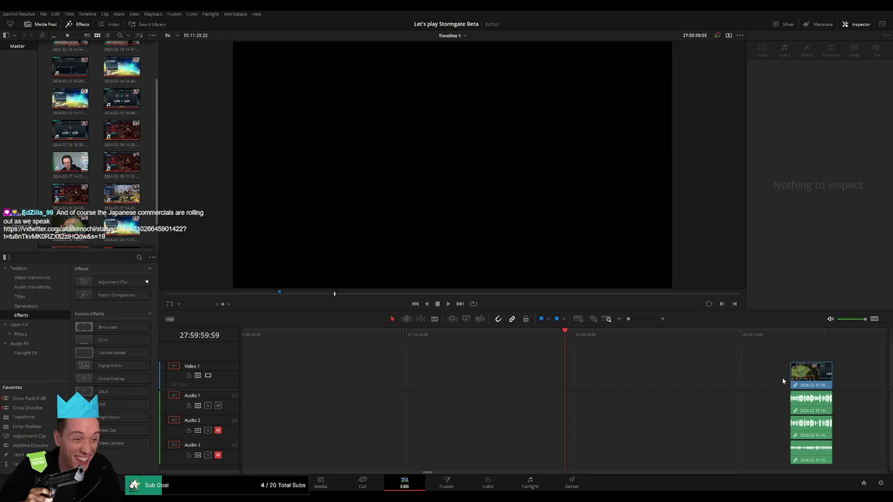
pyautogui.moveTo(796, 377); pyautogui.dragTo(570, 377)
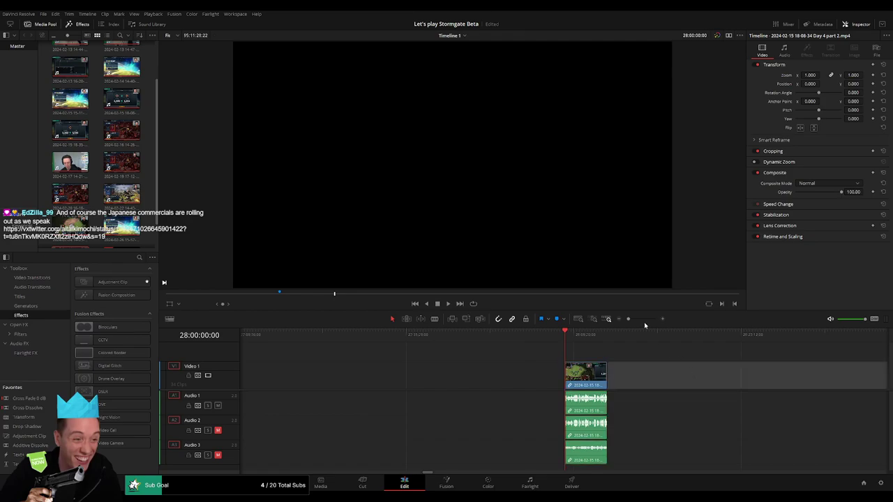
# Step: Drag the Day 4 part 3 clip left against the preceding clip
pyautogui.scroll(-5, 645, 335)
pyautogui.hscroll(10, 658, 361)
pyautogui.moveTo(810, 377); pyautogui.dragTo(416, 383)
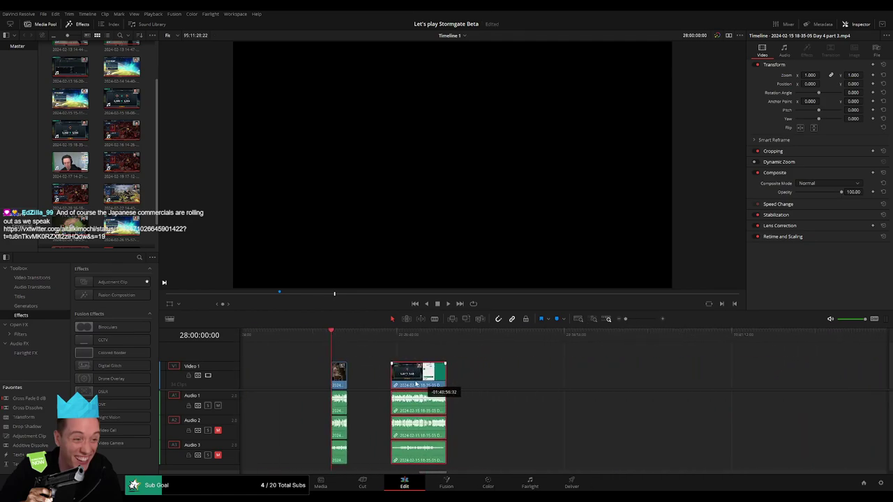
pyautogui.moveTo(417, 384); pyautogui.dragTo(391, 384)
pyautogui.hscroll(5, 573, 353)
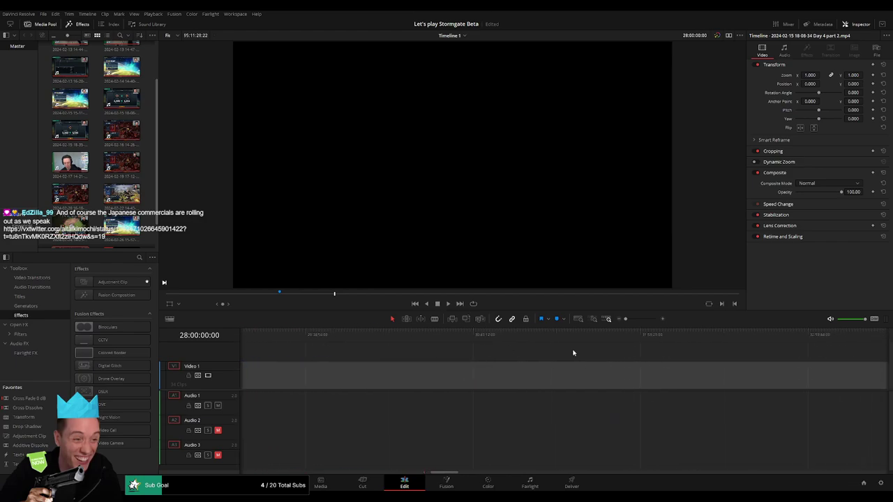
pyautogui.hscroll(5, 457, 362)
# Step: Slide the Day 5 clip left to close the remaining gap
pyautogui.moveTo(523, 377); pyautogui.dragTo(418, 392)
pyautogui.hscroll(-4, 339, 355)
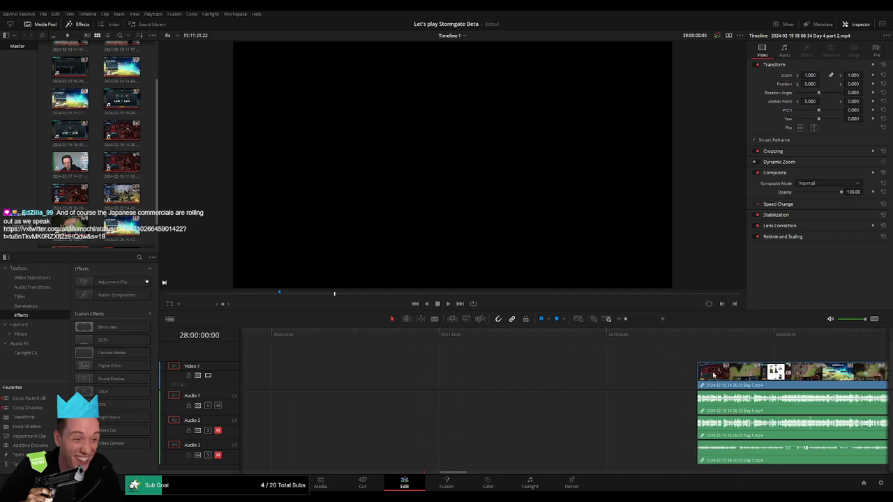
pyautogui.hscroll(5, 339, 355)
pyautogui.hscroll(-5, 341, 357)
pyautogui.moveTo(687, 373); pyautogui.dragTo(330, 377)
# Step: Play through the end of the Day 4 part 3 clip and check its boundary with Day 5
pyautogui.press('space')
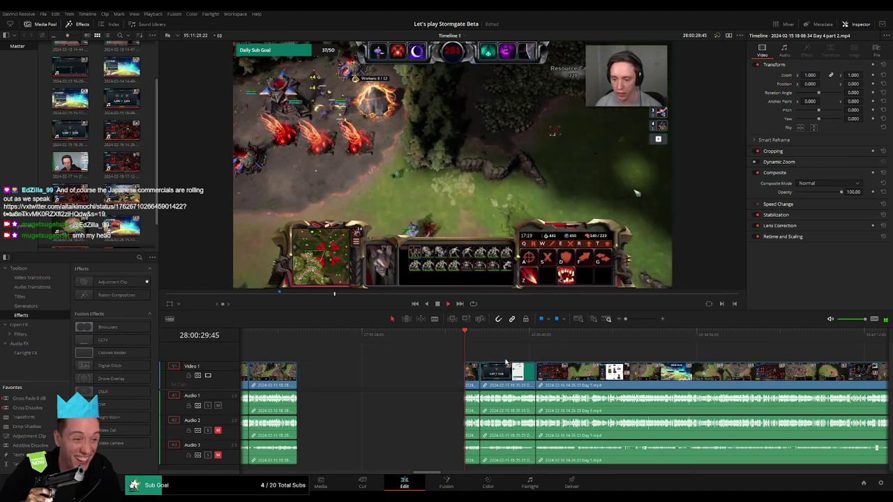
pyautogui.moveTo(625, 321); pyautogui.dragTo(633, 321)
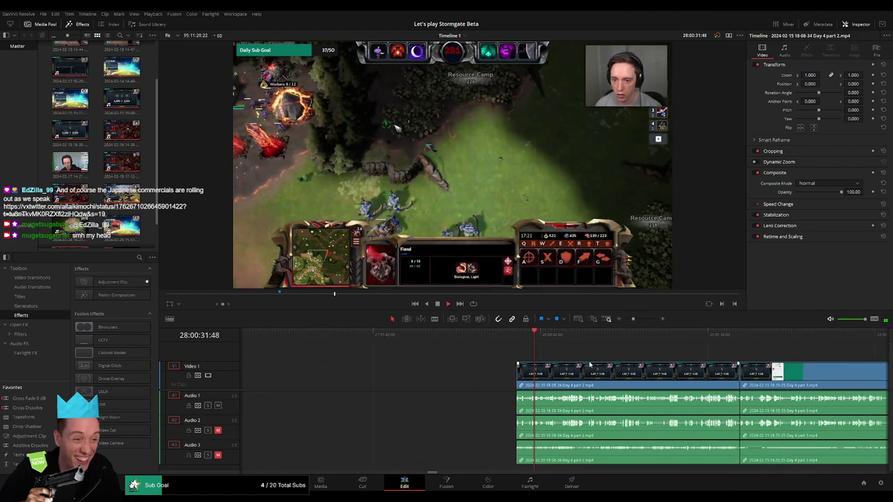
pyautogui.moveTo(324, 340)
pyautogui.mouseDown()
pyautogui.moveTo(588, 341)
pyautogui.moveTo(472, 341)
pyautogui.mouseUp()
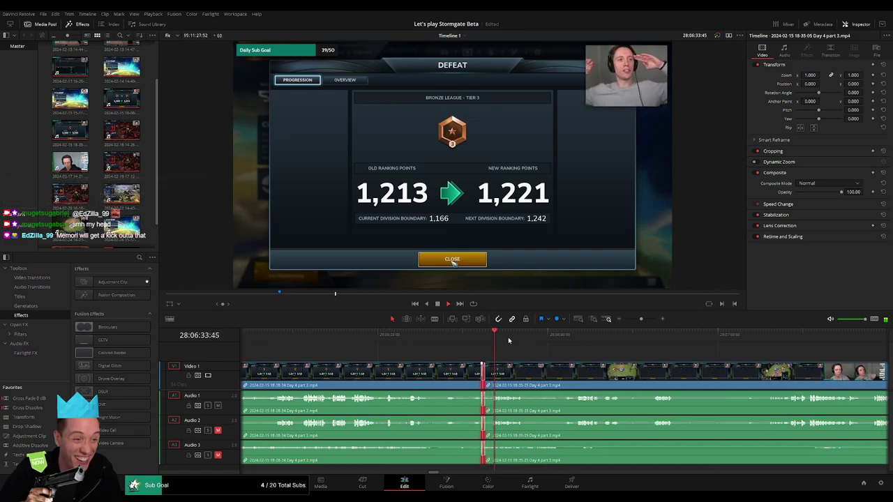
pyautogui.click(764, 337)
pyautogui.hscroll(5, 540, 340)
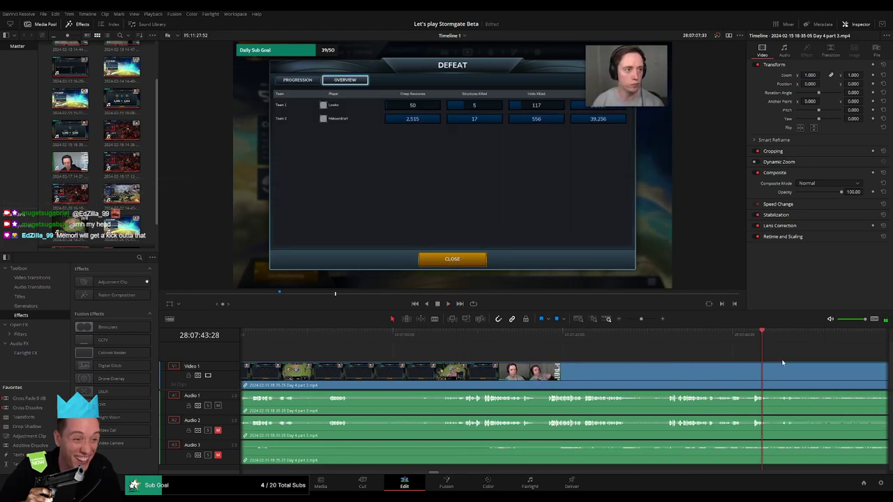
pyautogui.press('space')
pyautogui.hscroll(5, 628, 359)
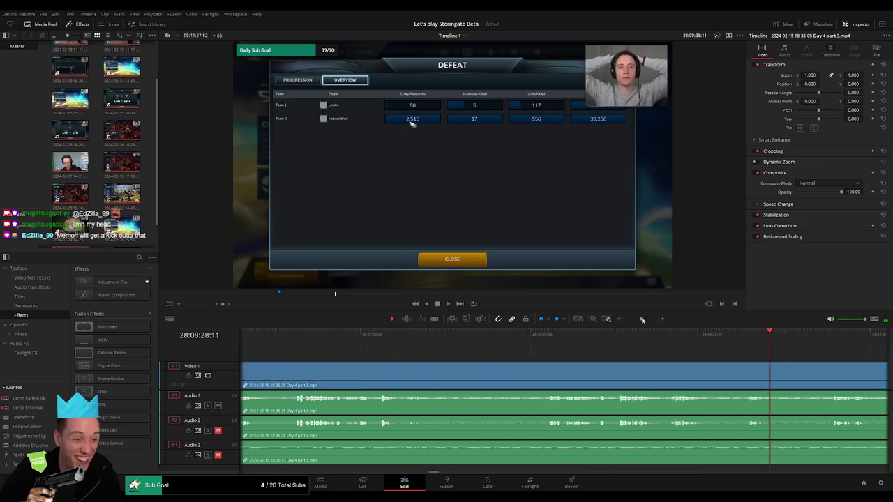
pyautogui.moveTo(642, 320); pyautogui.dragTo(626, 319)
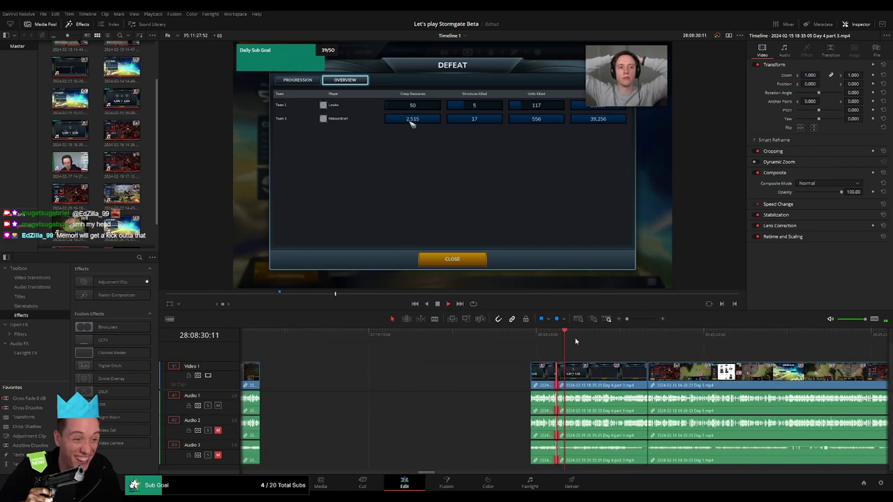
pyautogui.press('Down')
pyautogui.press('Down')
pyautogui.press('Down')
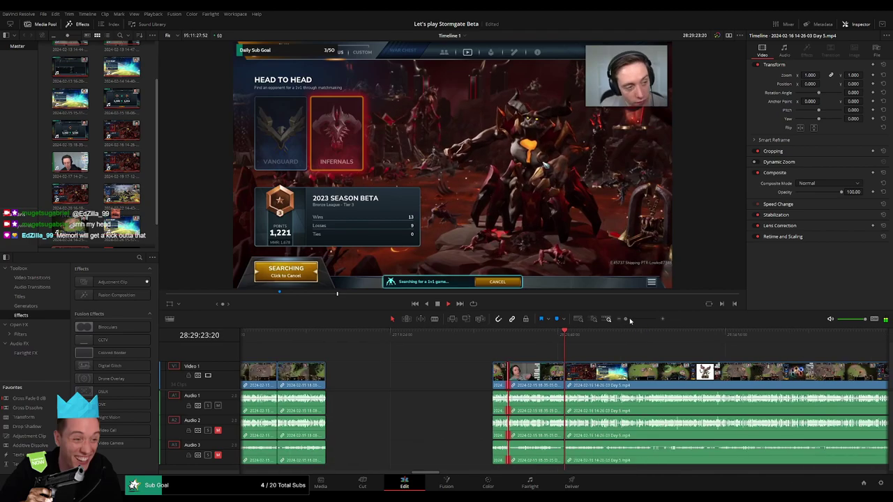
# Step: Step back from the end screen and credits to the streamer's on-camera goodbye
pyautogui.moveTo(630, 321); pyautogui.dragTo(641, 320)
pyautogui.click(451, 339)
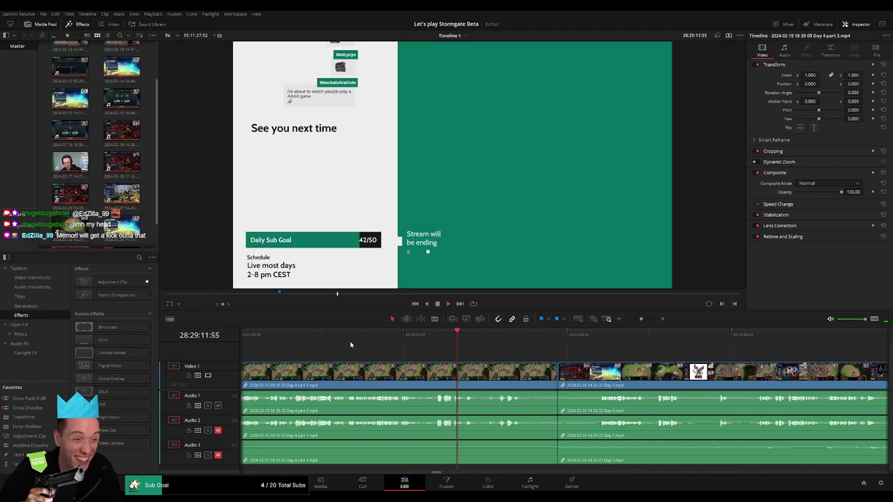
pyautogui.press('space')
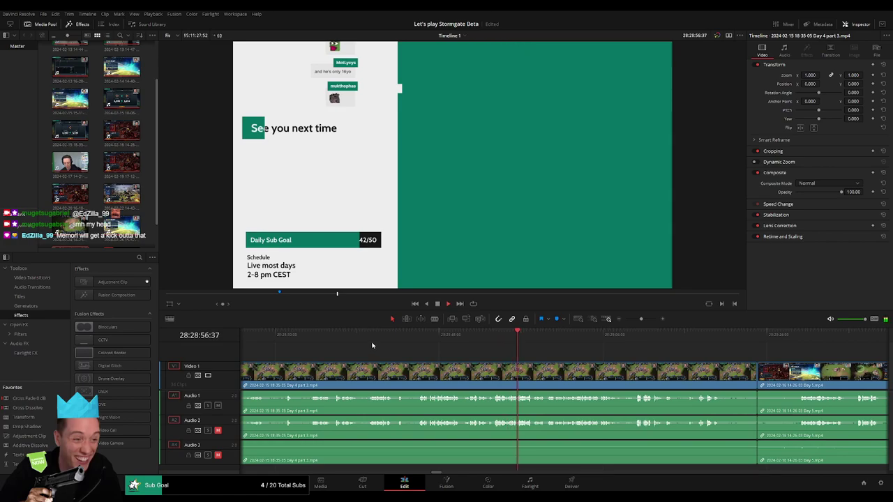
pyautogui.click(372, 346)
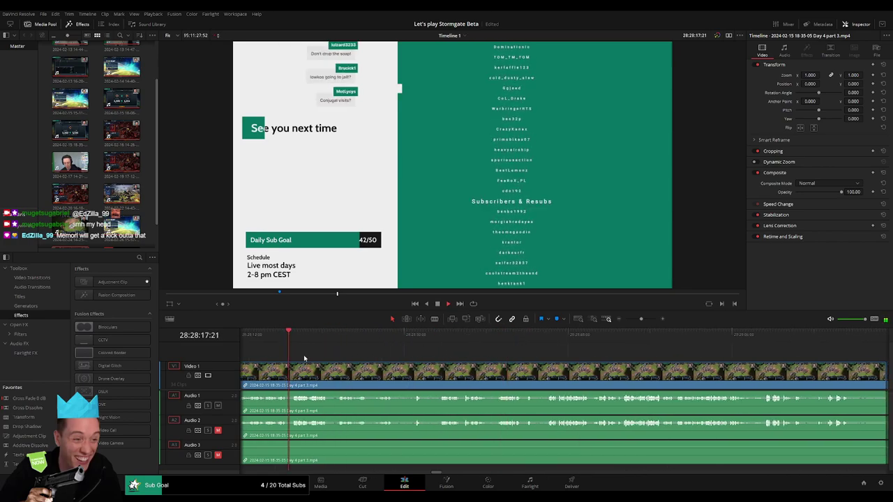
pyautogui.click(376, 341)
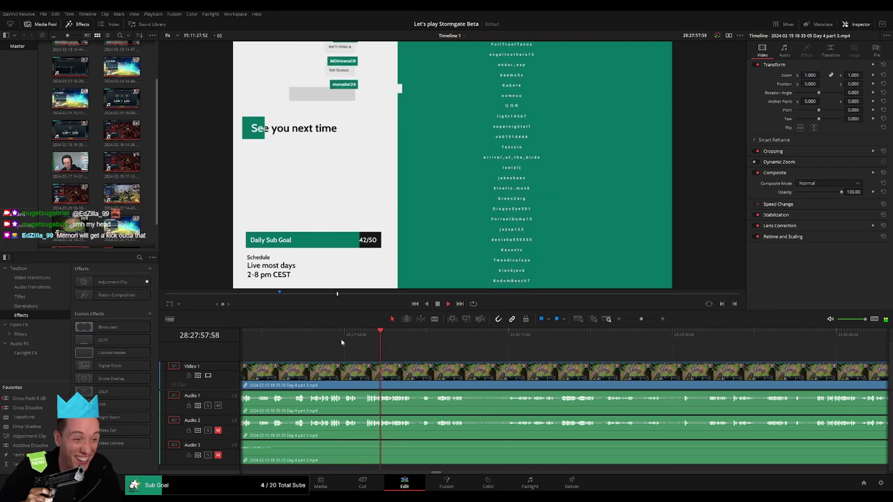
pyautogui.click(277, 339)
pyautogui.click(365, 341)
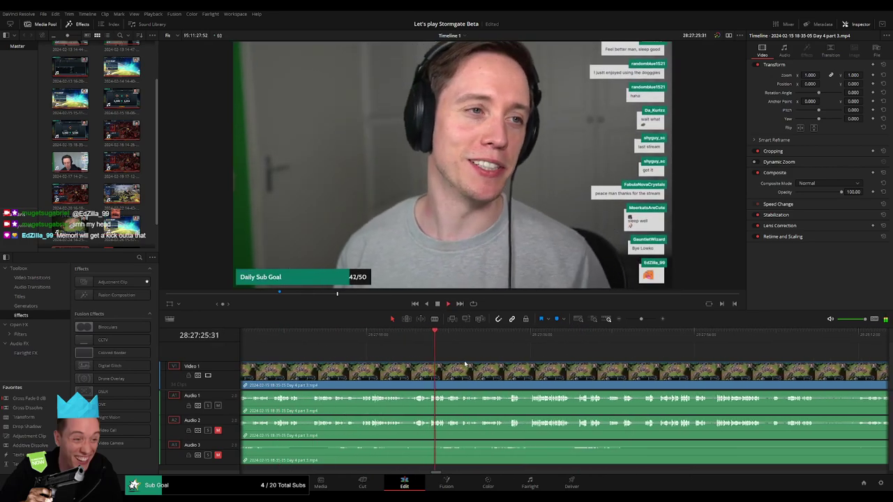
# Step: Replay the goodbye and outro to find where the outro starts
pyautogui.click(372, 341)
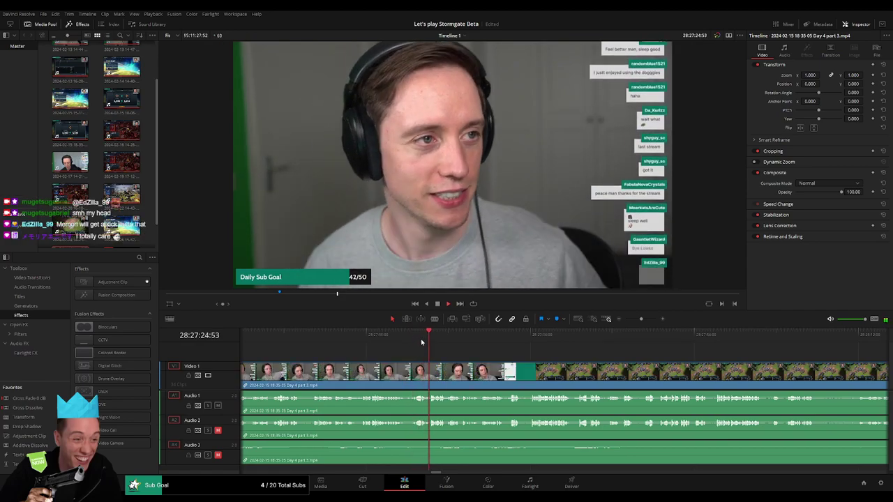
pyautogui.click(287, 348)
pyautogui.press('space')
pyautogui.click(423, 345)
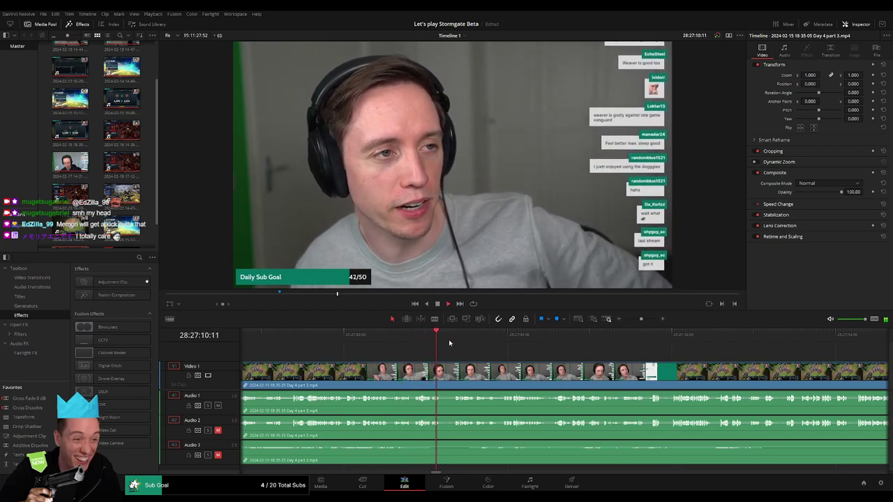
pyautogui.press('l')
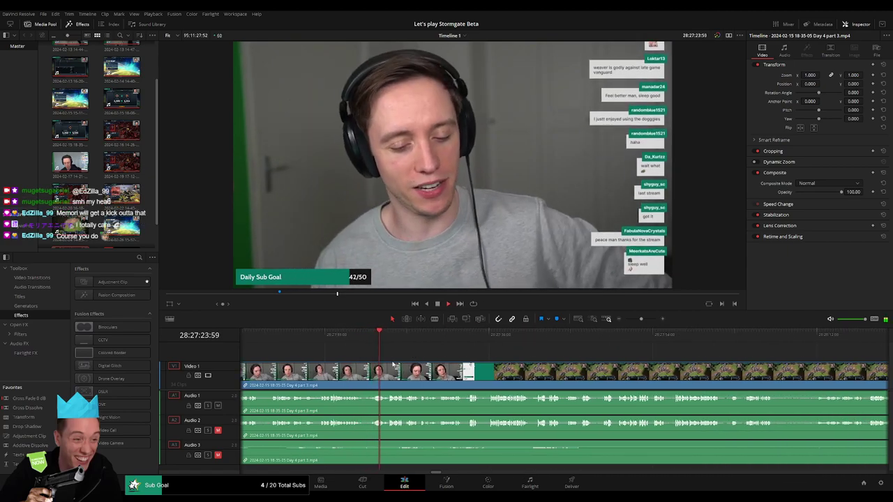
pyautogui.click(353, 354)
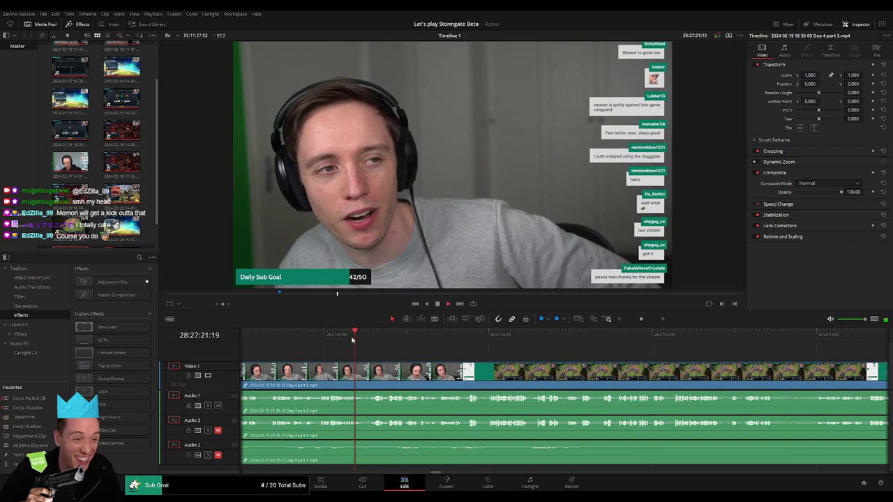
# Step: Split the clip at about 28:27:22, delete the outro, and slide Day 5 left to close the gap
pyautogui.hotkey('ctrl', 'b')
pyautogui.click(370, 375)
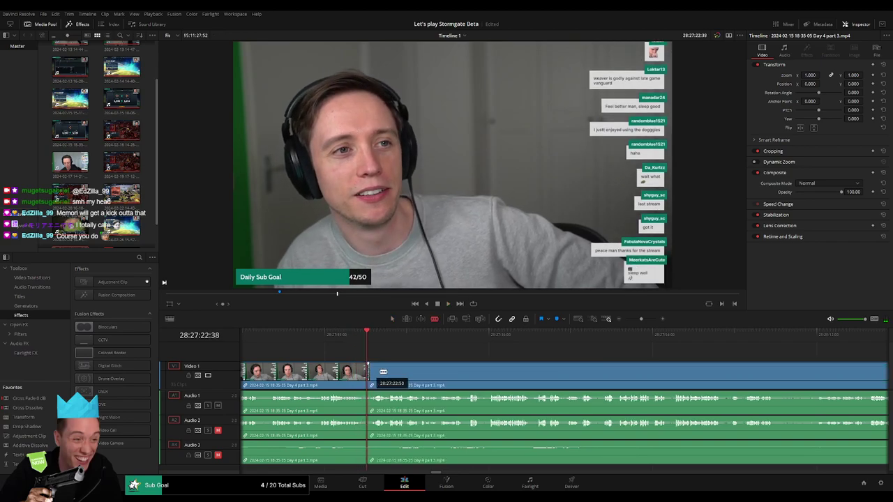
pyautogui.moveTo(640, 319); pyautogui.dragTo(633, 320)
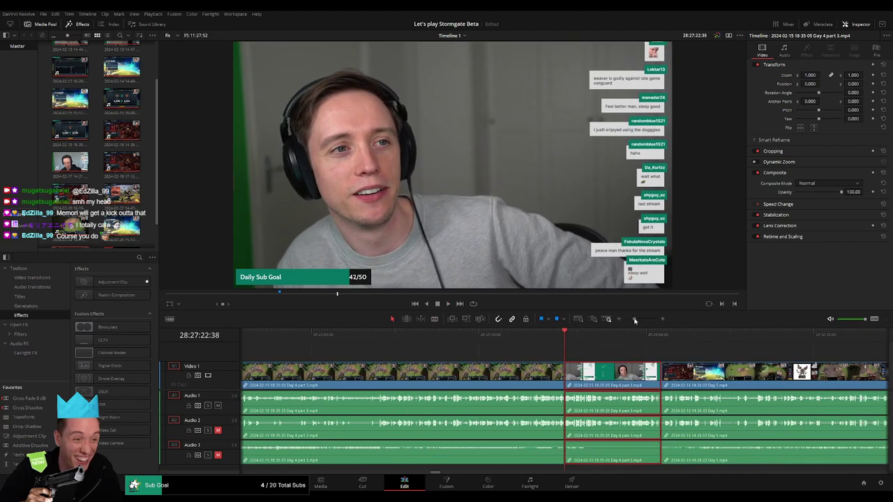
pyautogui.press('Delete')
pyautogui.moveTo(617, 377); pyautogui.dragTo(582, 377)
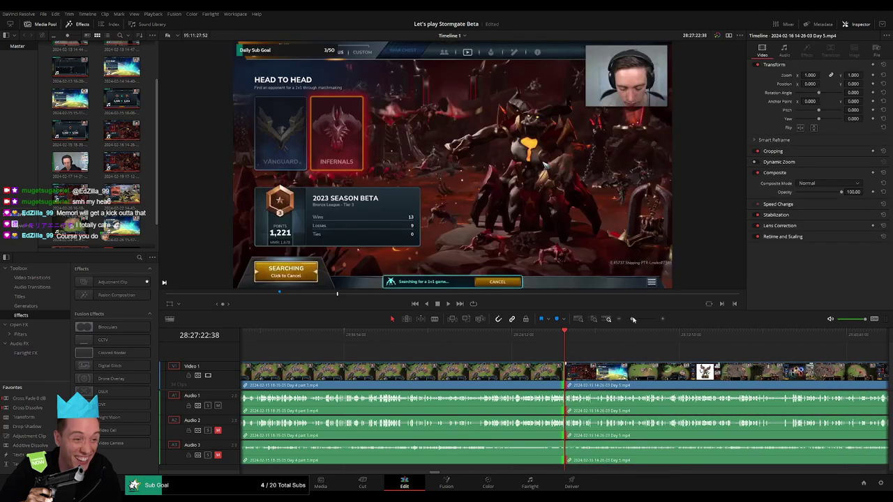
pyautogui.moveTo(631, 319); pyautogui.dragTo(641, 319)
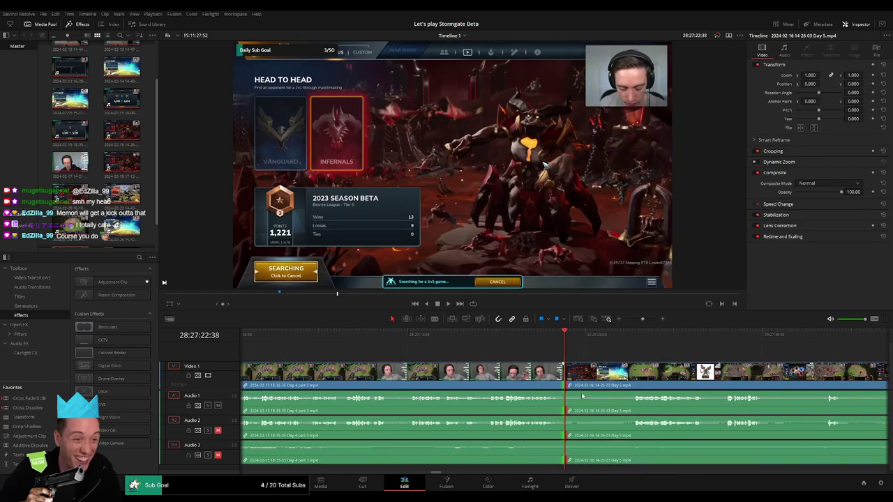
pyautogui.click(495, 333)
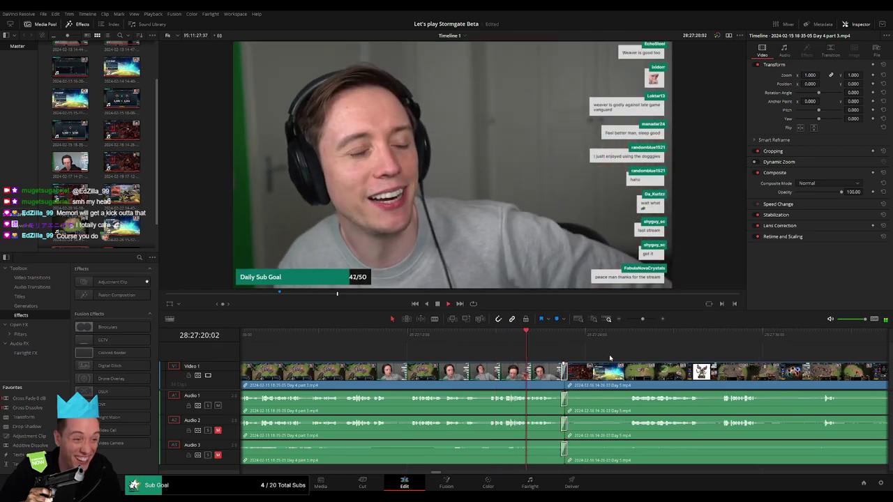
# Step: Ripple-trim the matchmaking wait off the start of the Day 5 clip
pyautogui.hscroll(2, 579, 355)
pyautogui.hscroll(2, 551, 352)
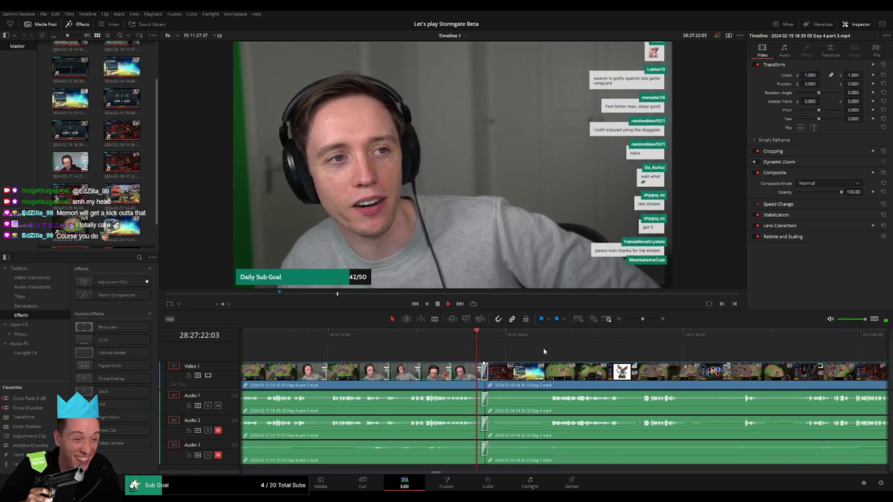
pyautogui.press('l')
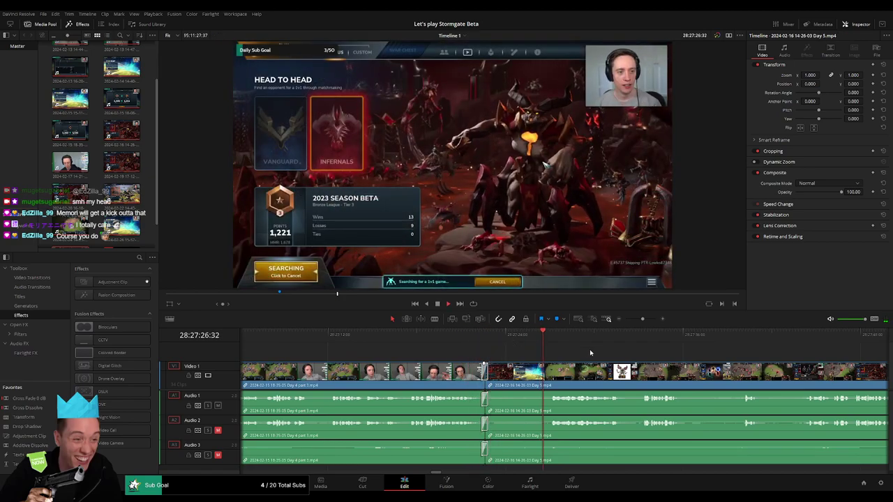
pyautogui.hotkey('ctrl', 'shift', '[')
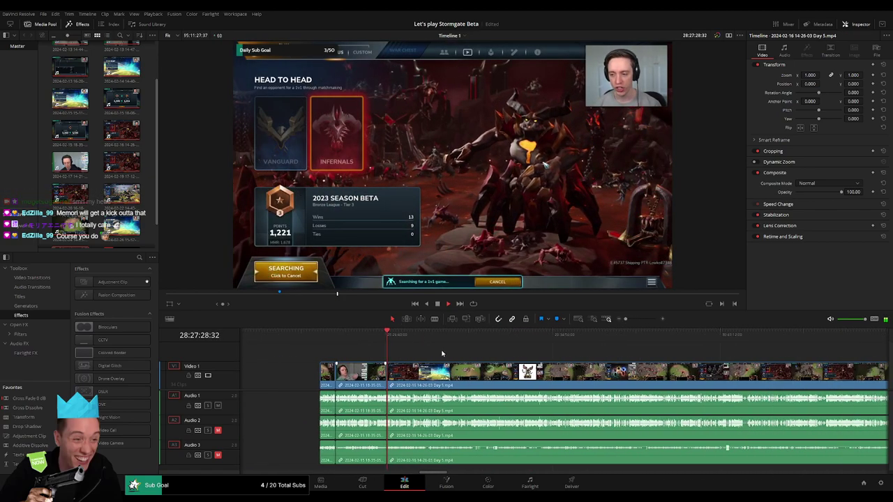
# Step: Scrub into the match footage and split all tracks near 28:52:00
pyautogui.hscroll(2, 441, 354)
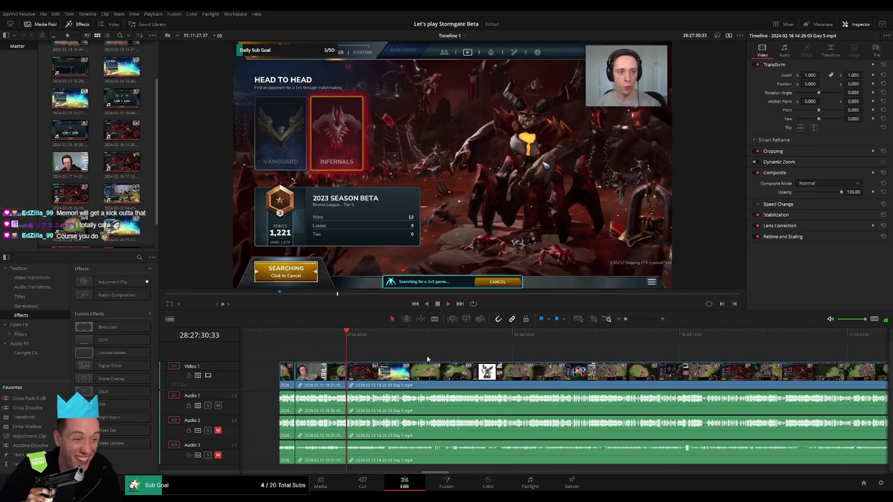
pyautogui.moveTo(343, 342); pyautogui.dragTo(406, 345)
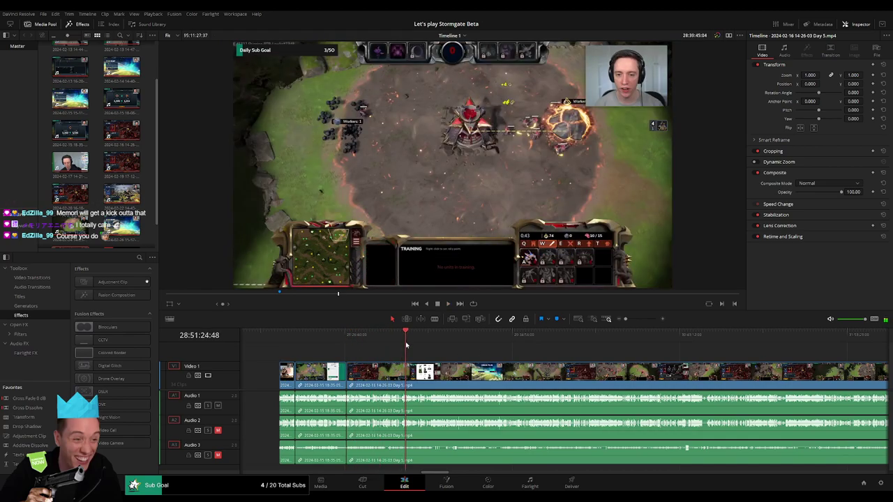
pyautogui.press('space')
pyautogui.moveTo(627, 322); pyautogui.dragTo(638, 323)
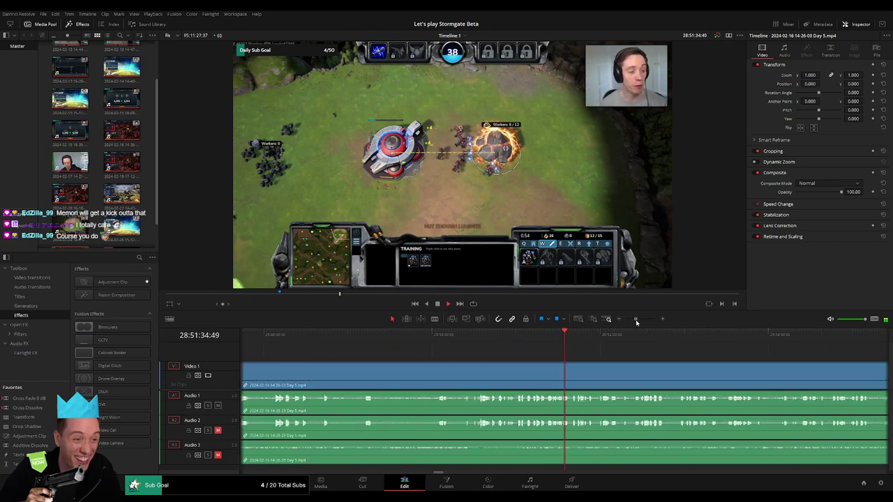
pyautogui.moveTo(418, 336); pyautogui.dragTo(455, 338)
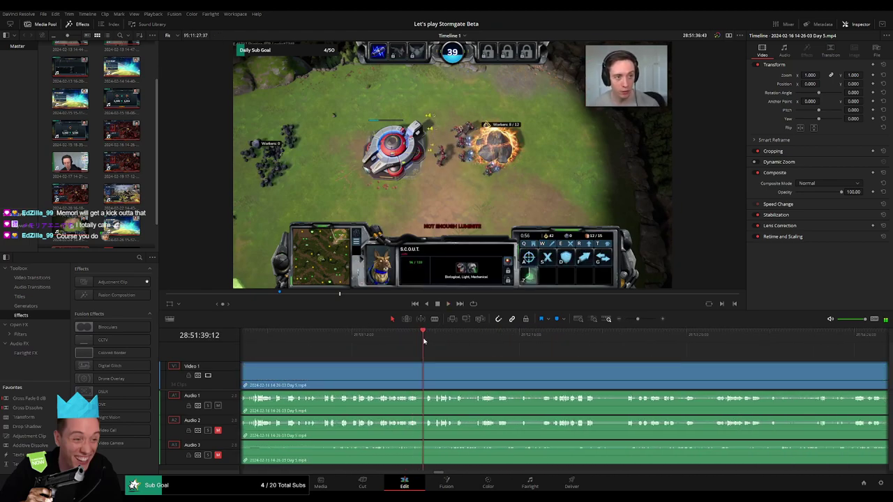
pyautogui.press('space')
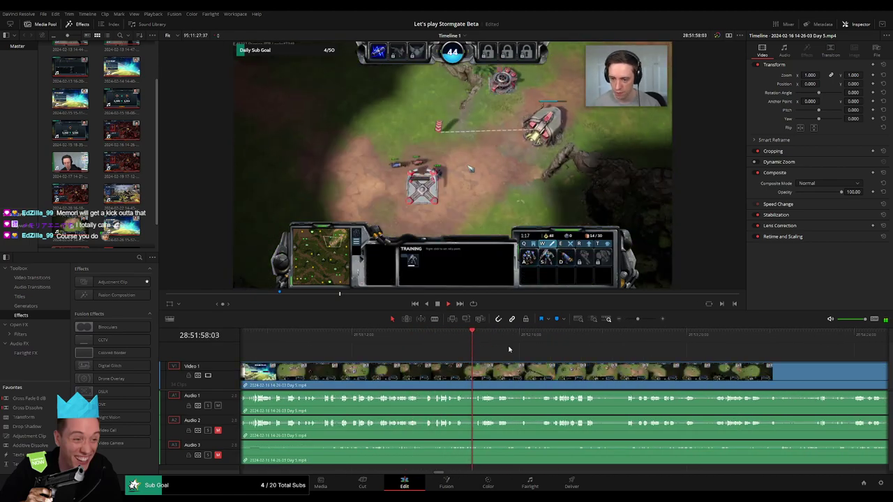
pyautogui.moveTo(637, 319); pyautogui.dragTo(642, 319)
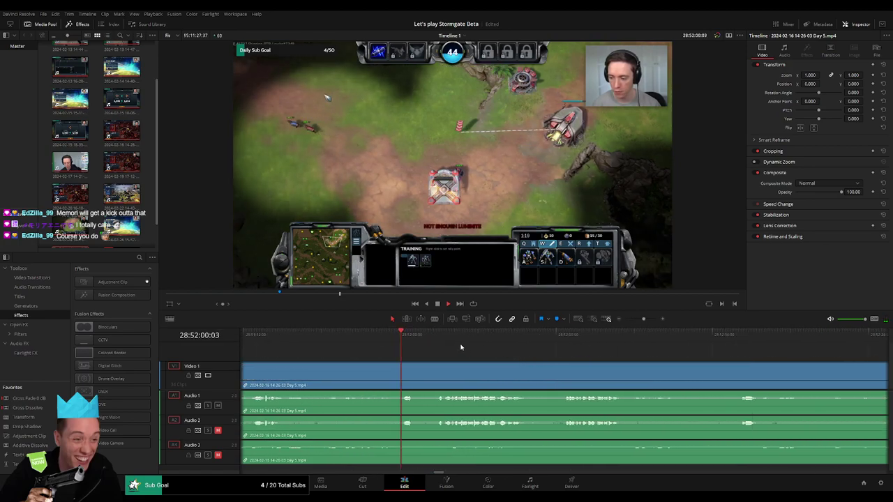
pyautogui.moveTo(409, 341); pyautogui.dragTo(400, 334)
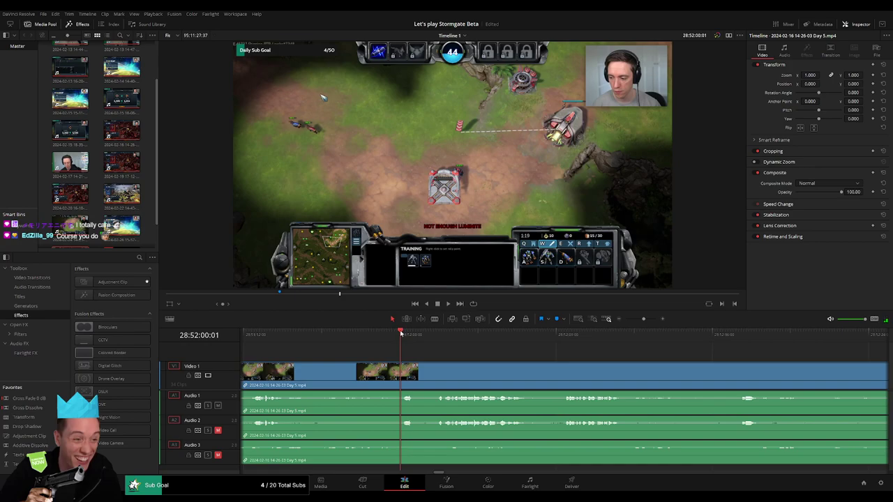
pyautogui.hotkey('ctrl', 'b')
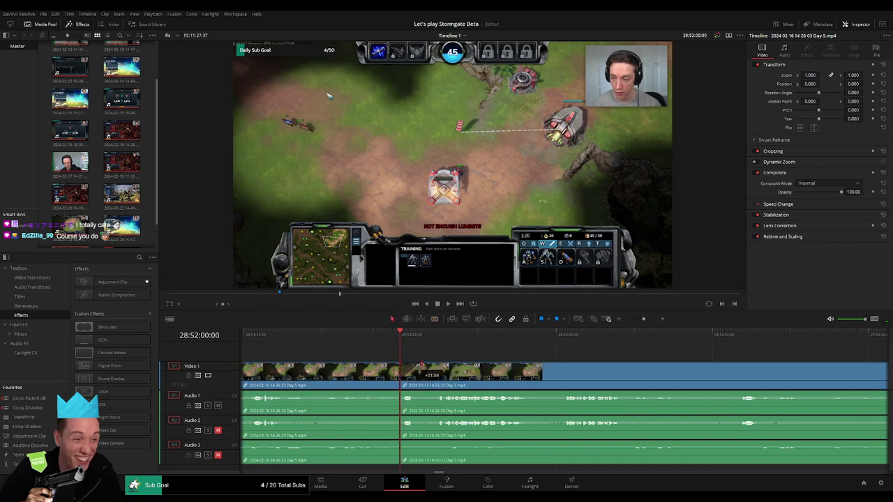
pyautogui.moveTo(419, 365); pyautogui.dragTo(407, 398)
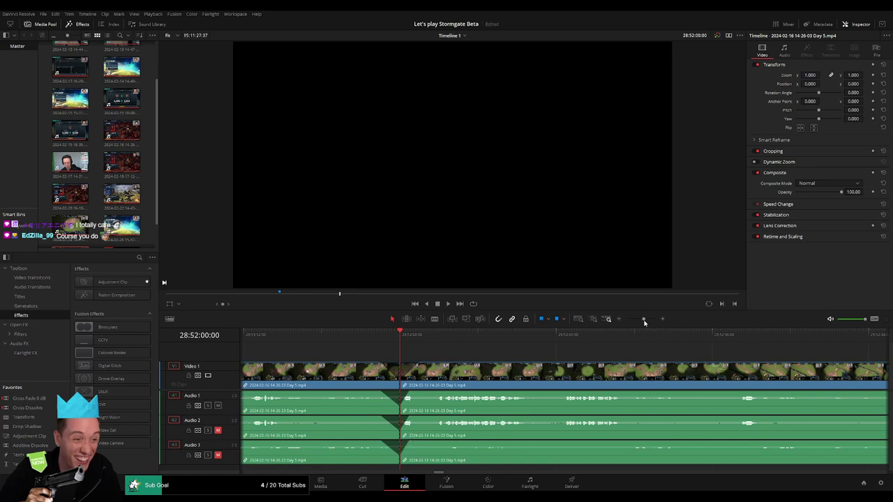
# Step: Move the later Day 5 section further along the timeline, leaving a gap
pyautogui.moveTo(645, 322); pyautogui.dragTo(626, 323)
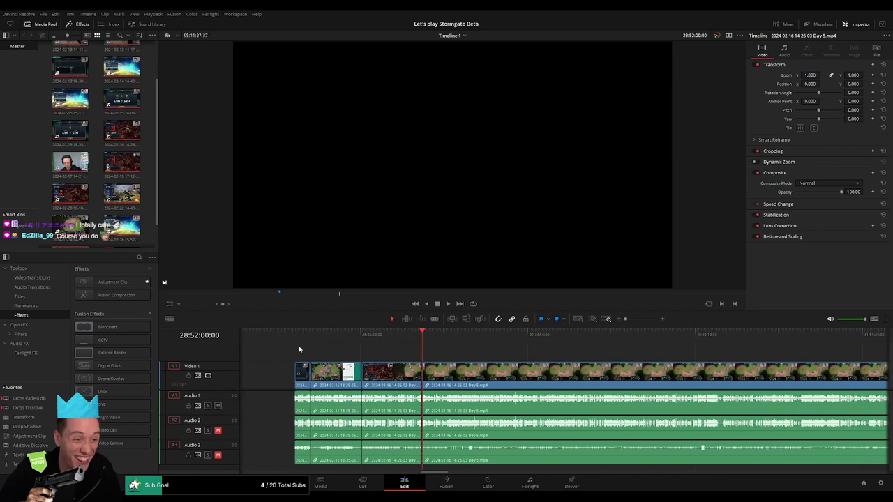
pyautogui.press('Home')
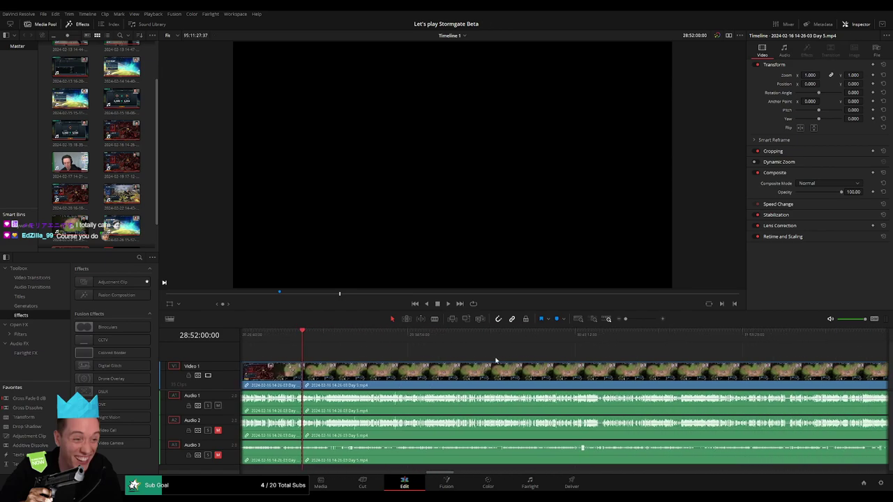
pyautogui.moveTo(442, 375)
pyautogui.mouseDown()
pyautogui.moveTo(546, 375)
pyautogui.moveTo(562, 365)
pyautogui.mouseUp()
pyautogui.click(396, 360)
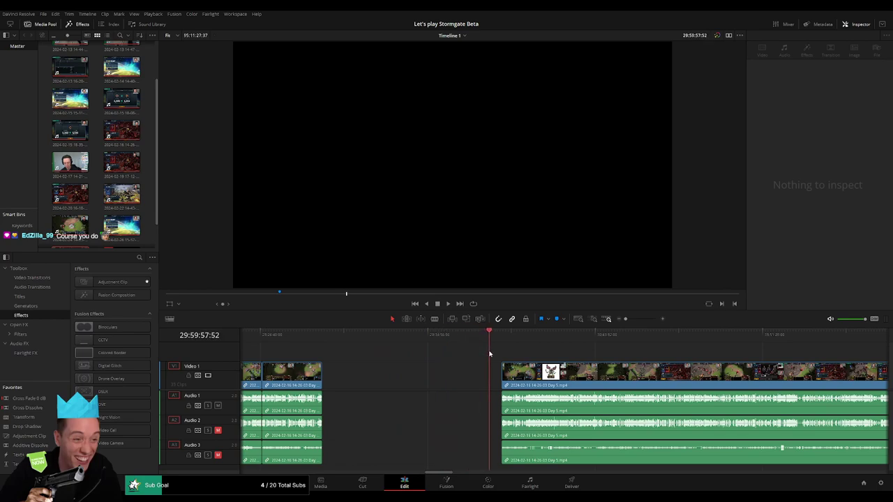
pyautogui.scroll(2, 597, 334)
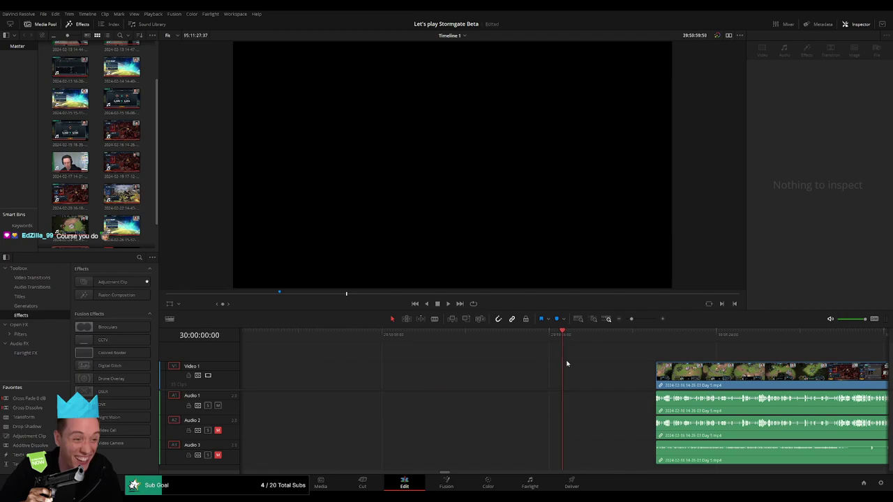
pyautogui.moveTo(690, 376); pyautogui.dragTo(615, 358)
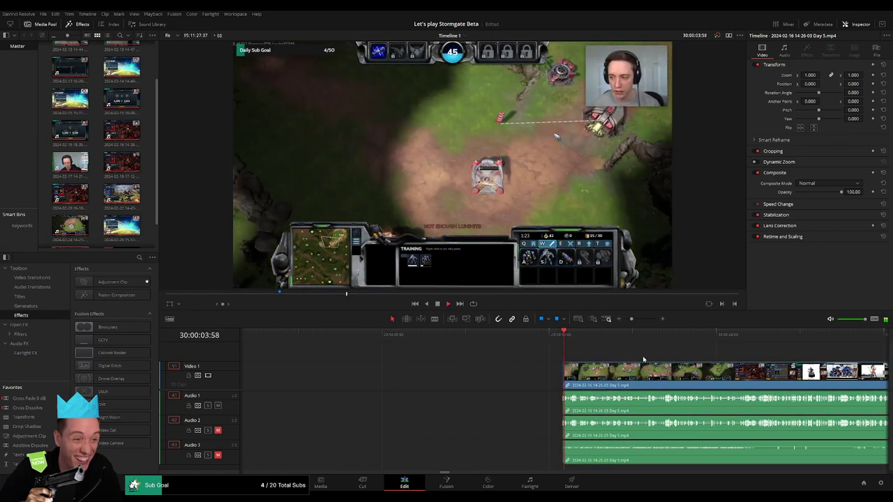
pyautogui.moveTo(632, 319); pyautogui.dragTo(633, 321)
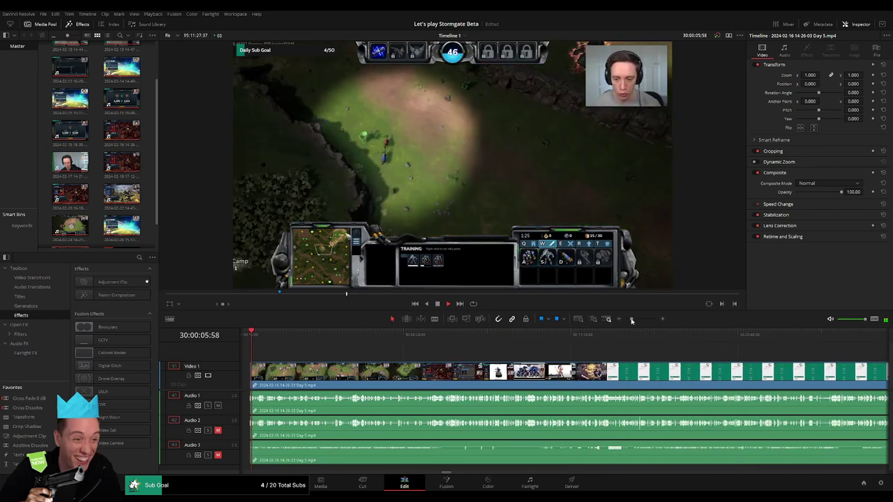
pyautogui.hscroll(6, 403, 351)
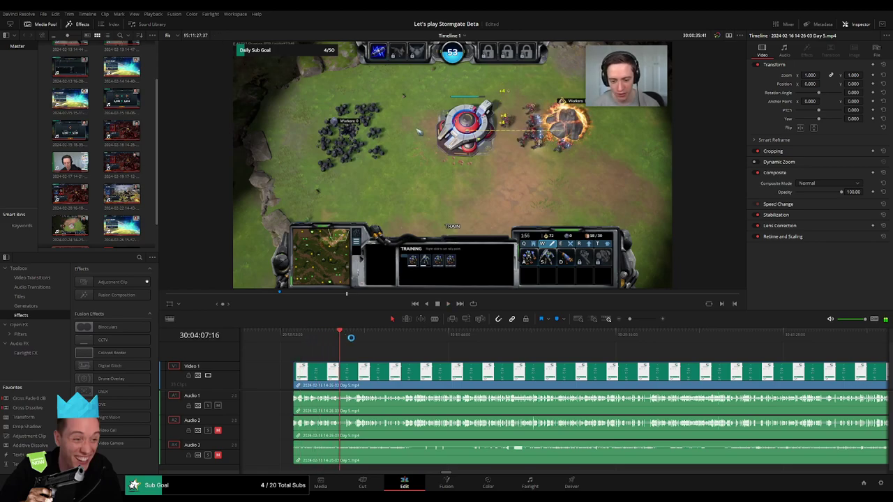
# Step: Scrub and play through the later Day 5 footage, parking the playhead at 30:52:07:30
pyautogui.moveTo(351, 338); pyautogui.dragTo(572, 334)
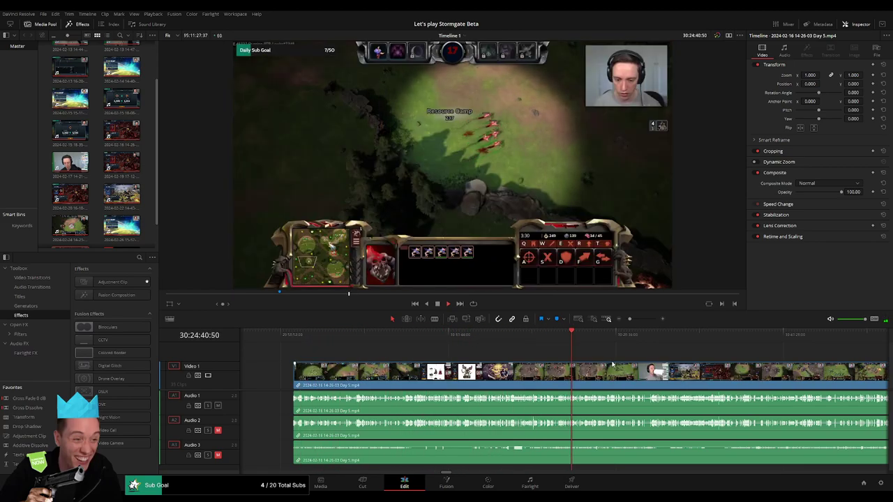
pyautogui.scroll(-2, 370, 345)
pyautogui.click(445, 345)
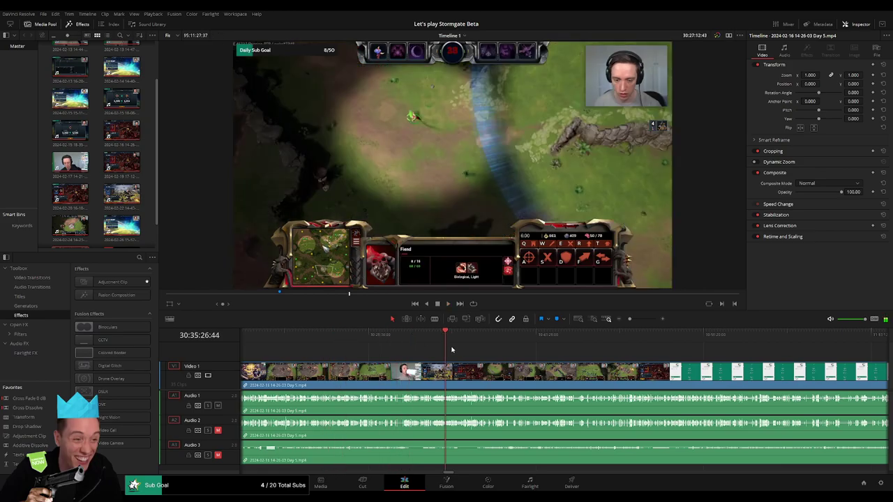
pyautogui.moveTo(452, 349); pyautogui.dragTo(616, 351)
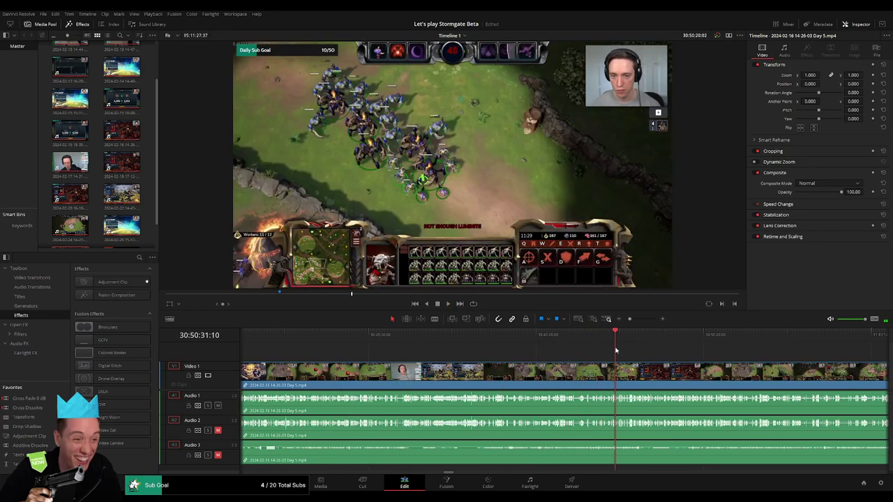
pyautogui.moveTo(615, 350)
pyautogui.mouseDown()
pyautogui.moveTo(447, 341)
pyautogui.moveTo(616, 345)
pyautogui.mouseUp()
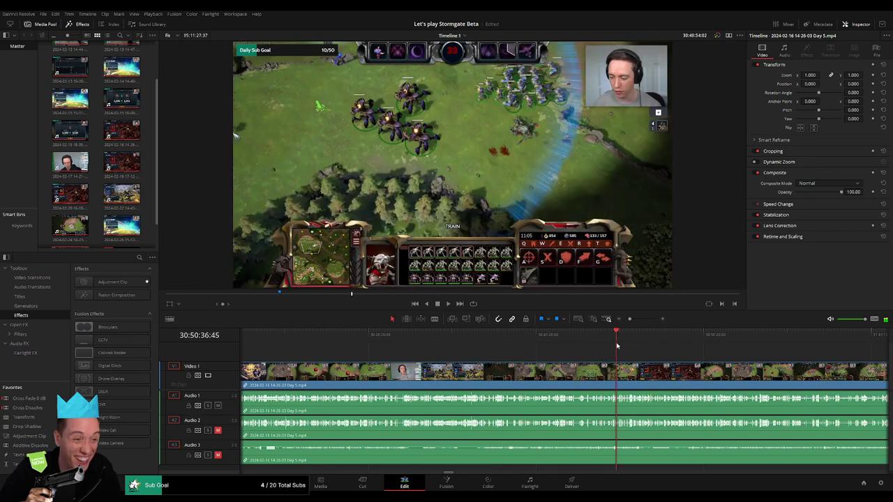
pyautogui.press('space')
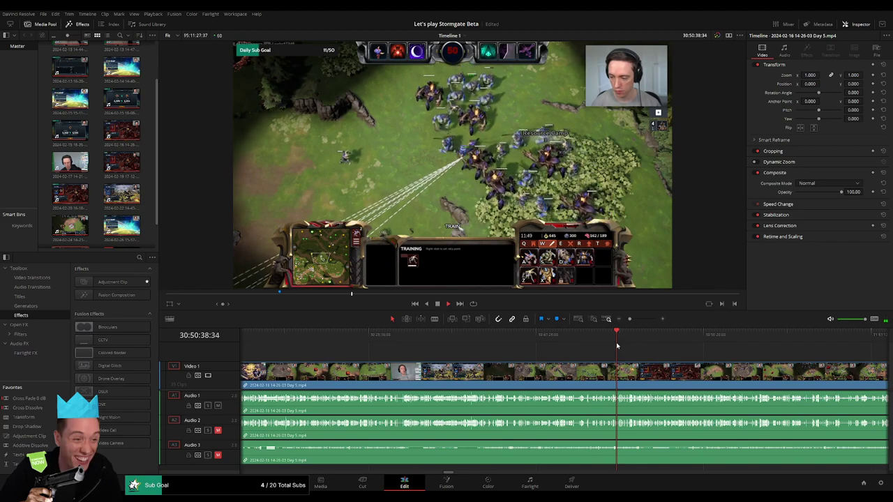
pyautogui.press('l')
pyautogui.press('l')
pyautogui.press('l')
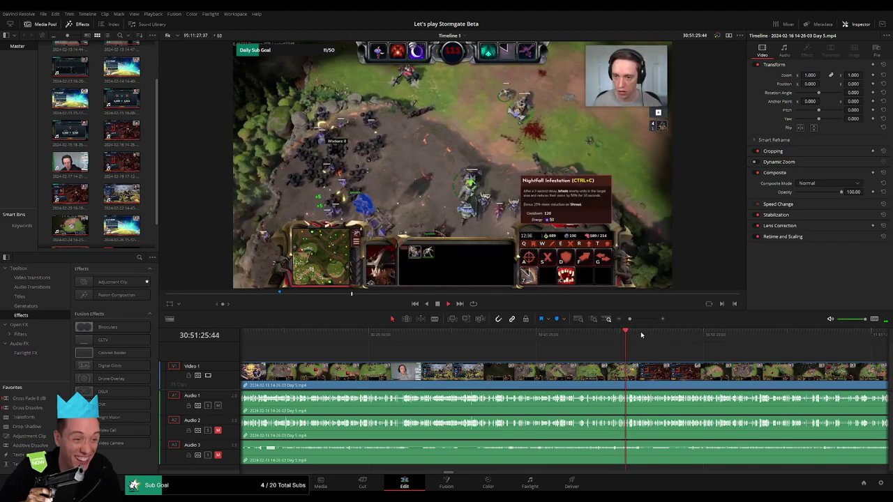
pyautogui.scroll(5, 642, 336)
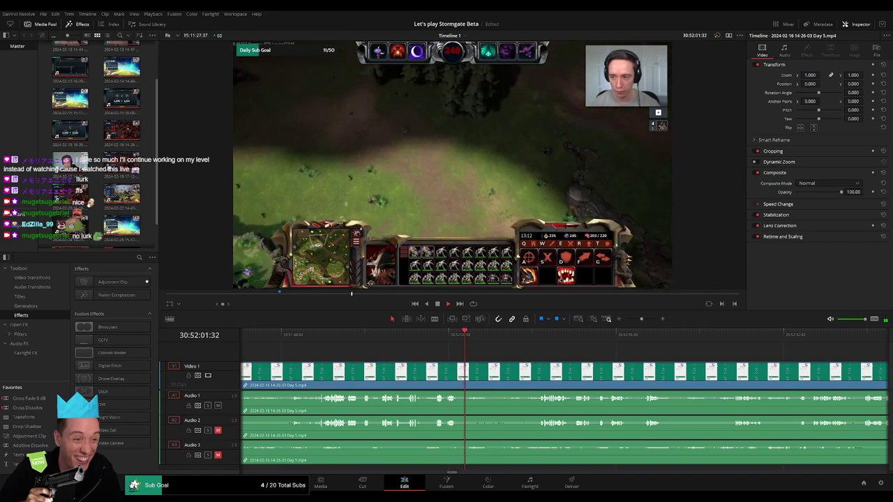
pyautogui.click(529, 334)
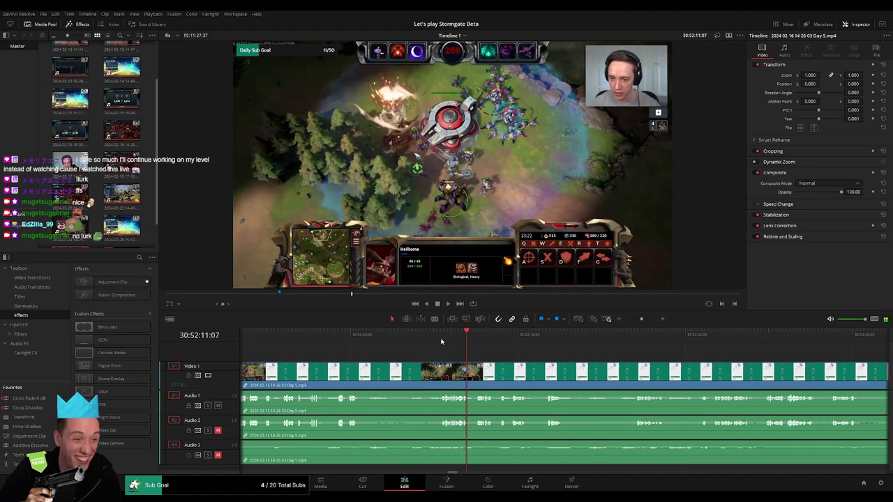
pyautogui.click(440, 342)
pyautogui.moveTo(441, 341); pyautogui.dragTo(429, 342)
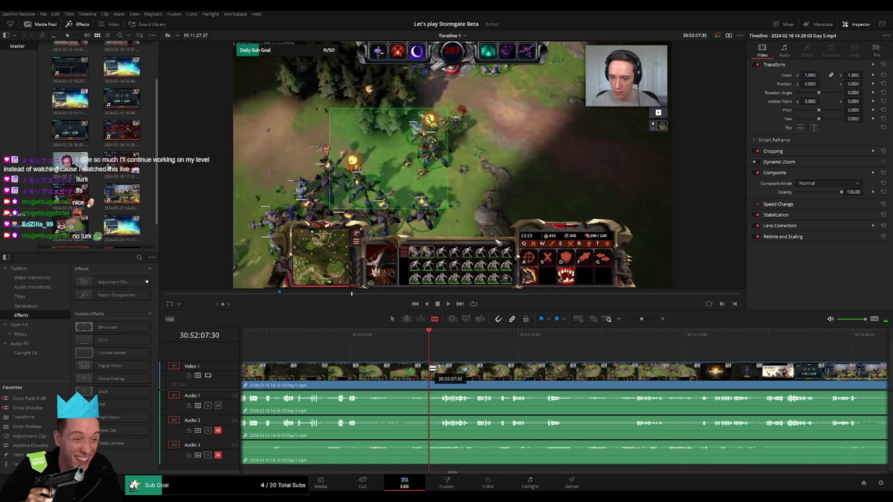
# Step: Blade all tracks at 30:52:07:30 and add short audio fades on Audio 1, 2 and 3
pyautogui.click(432, 369)
pyautogui.press('a')
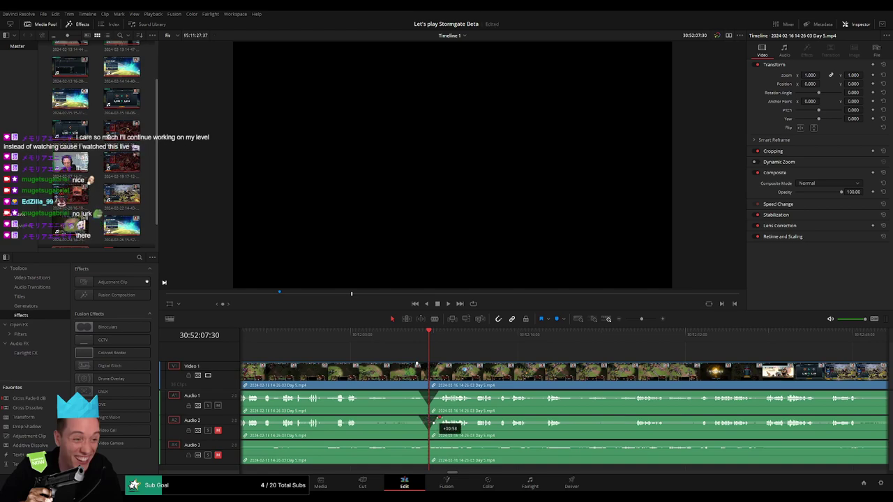
pyautogui.moveTo(428, 444); pyautogui.dragTo(422, 445)
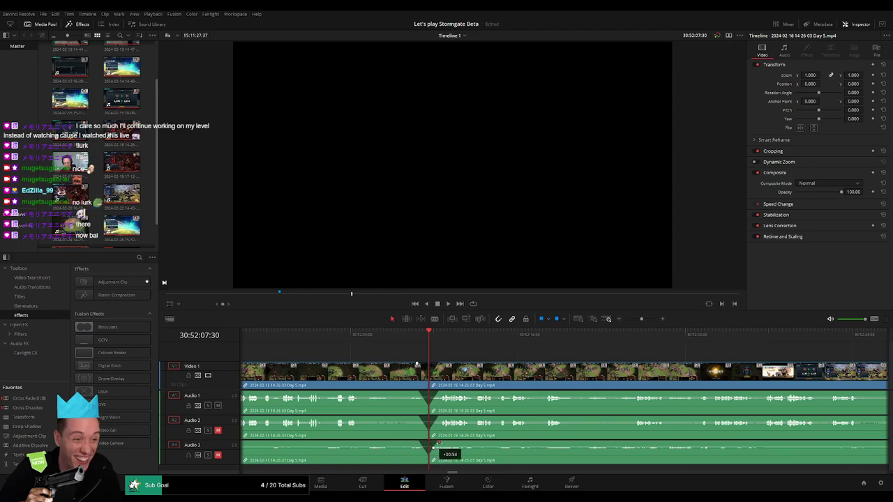
pyautogui.scroll(-3, 591, 345)
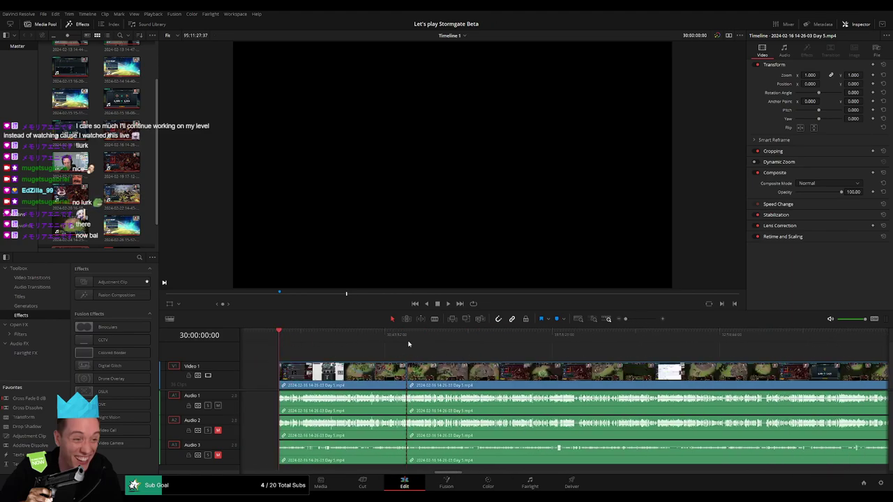
# Step: Remove the idle section and move the later clip to start at 32:00:00:00
pyautogui.hotkey('ctrl', 'z')
pyautogui.hotkey('ctrl', 'z')
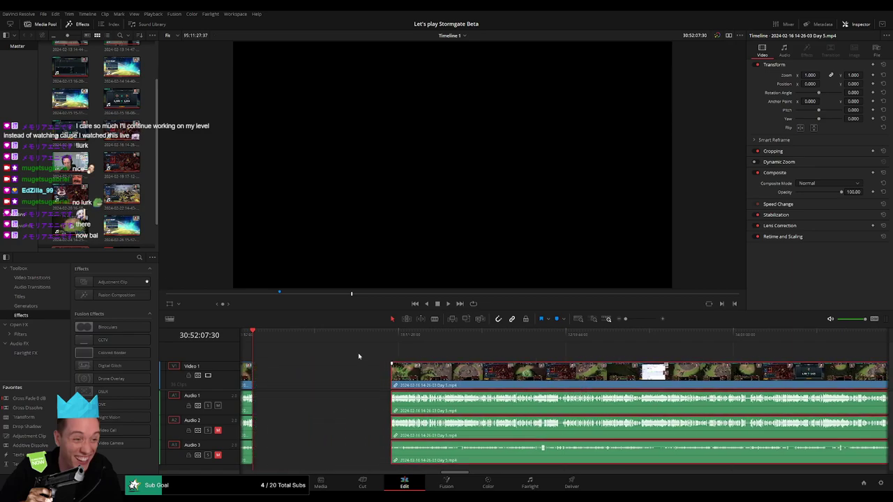
pyautogui.scroll(3, 358, 356)
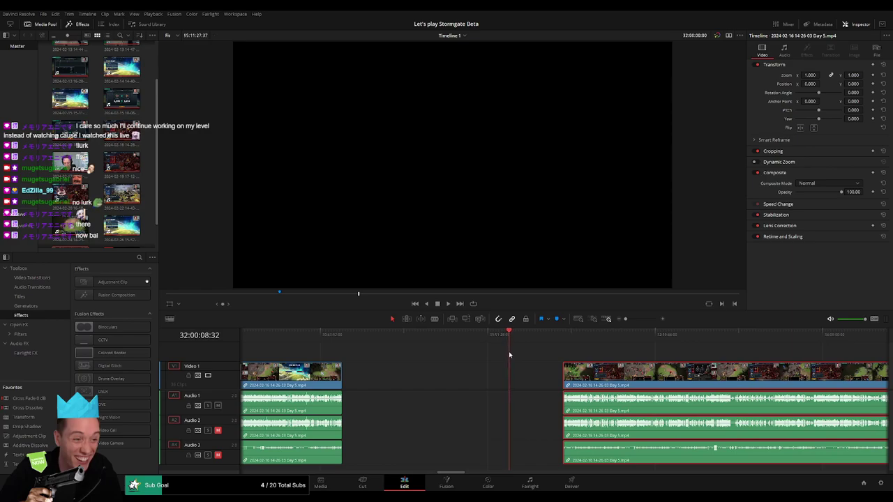
pyautogui.hotkey('ctrl', 'z')
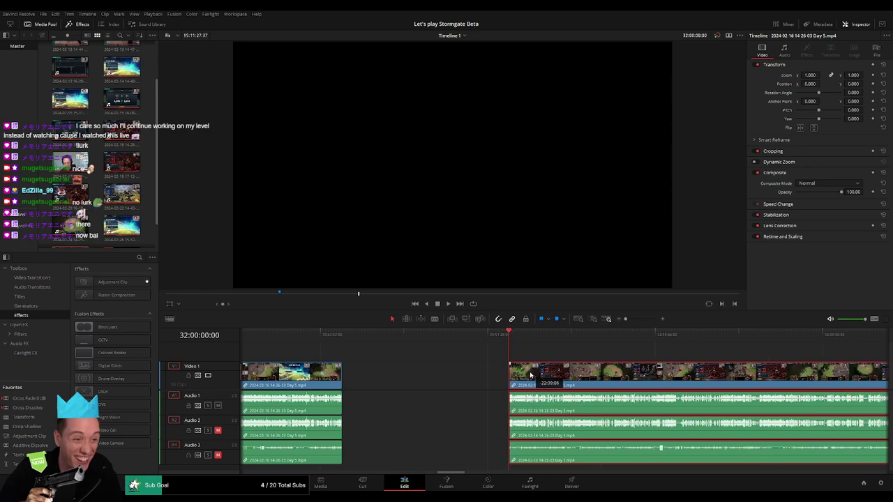
# Step: Play back from the moved clip to check the new join
pyautogui.press('space')
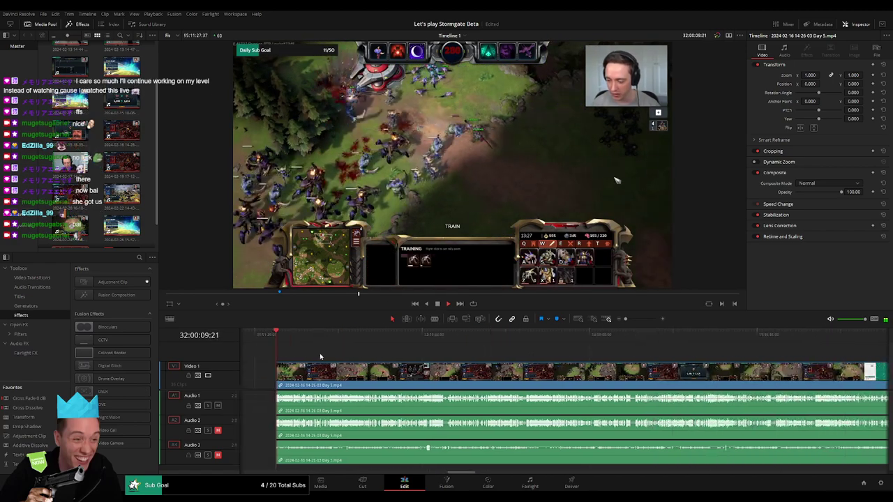
pyautogui.hscroll(3, 312, 469)
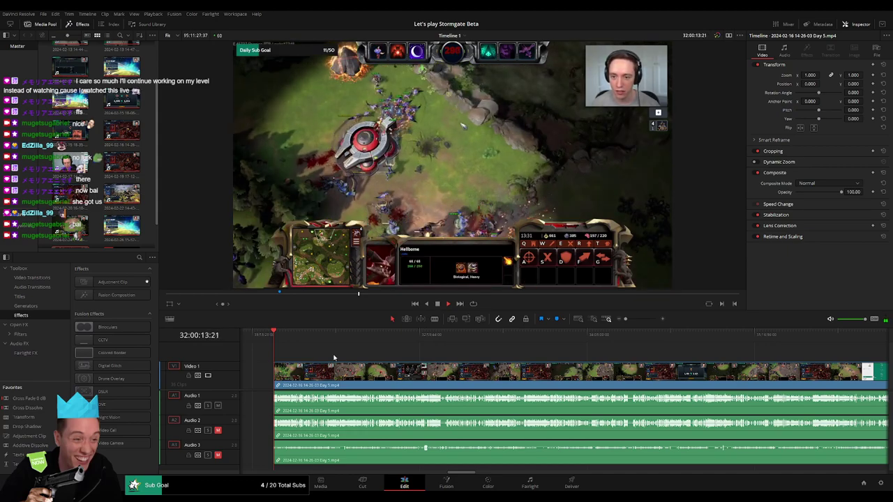
pyautogui.hscroll(-1, 333, 357)
pyautogui.hscroll(-1, 334, 357)
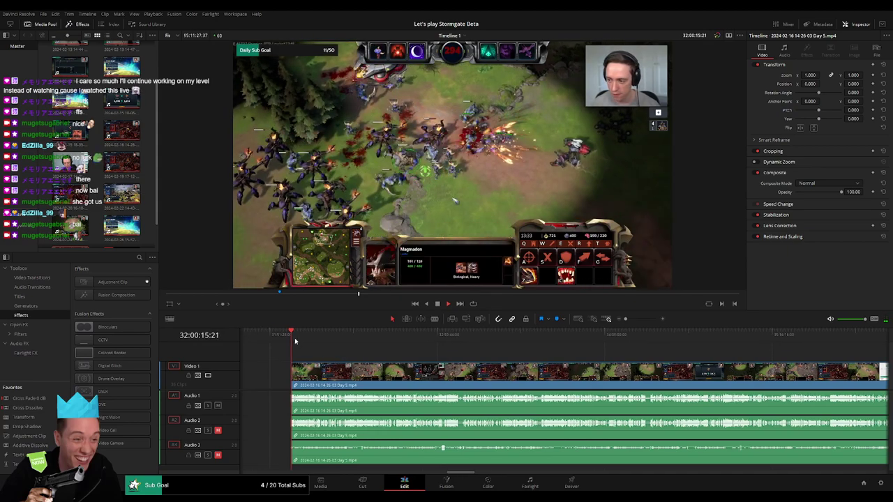
# Step: Scrub and play around 32:52:00 to locate the start of the next idle stretch
pyautogui.moveTo(327, 335); pyautogui.dragTo(418, 340)
pyautogui.press('space')
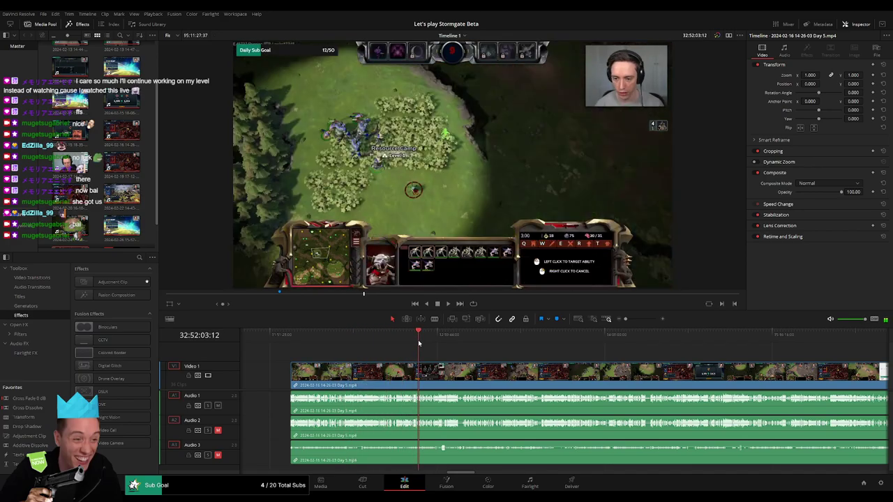
pyautogui.moveTo(635, 322); pyautogui.dragTo(640, 319)
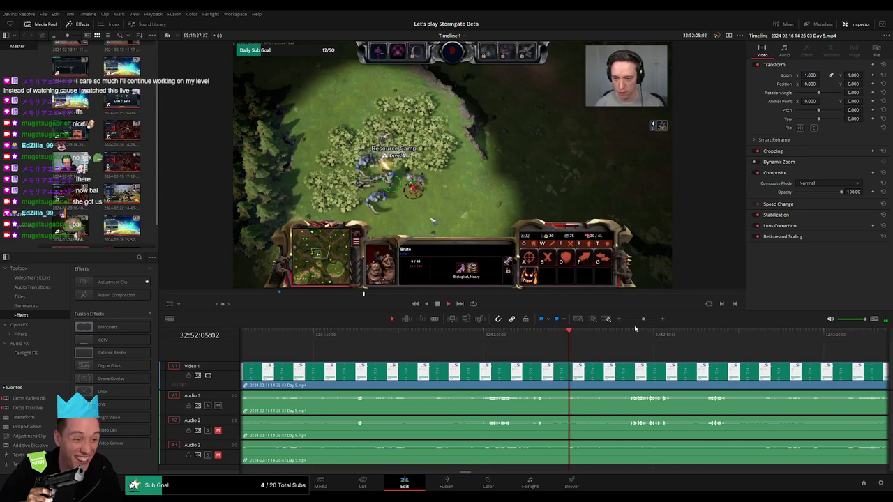
pyautogui.click(481, 339)
pyautogui.hscroll(-3, 480, 342)
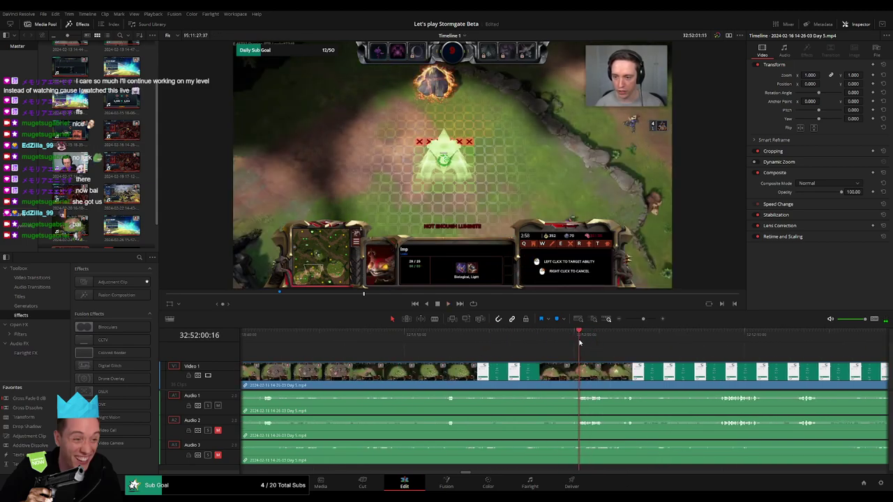
pyautogui.click(574, 343)
pyautogui.click(576, 342)
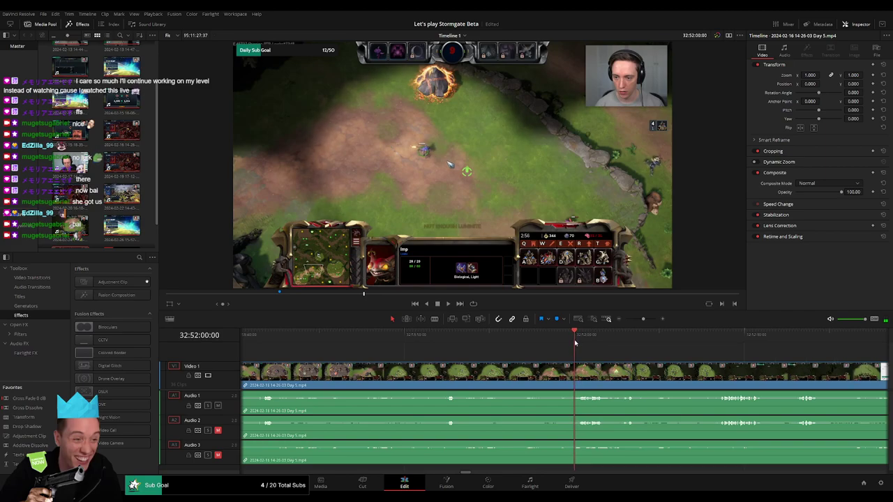
pyautogui.hscroll(4, 583, 363)
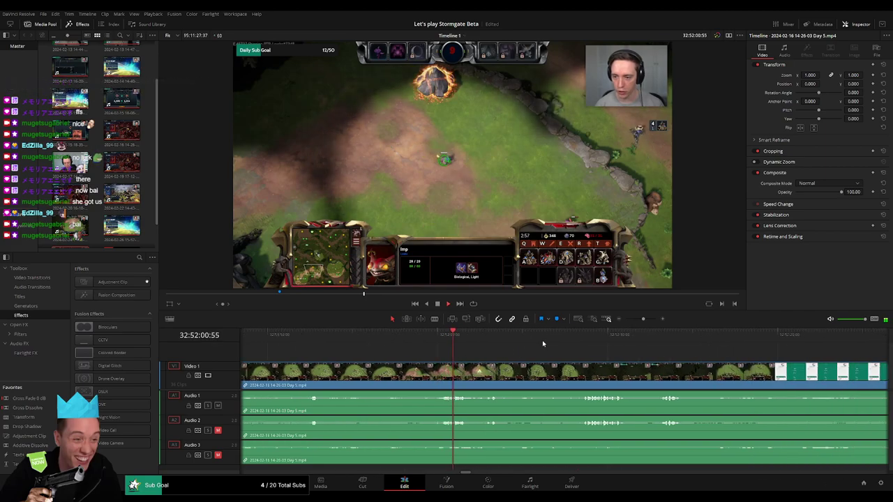
pyautogui.click(588, 342)
pyautogui.press('space')
pyautogui.hscroll(3, 457, 362)
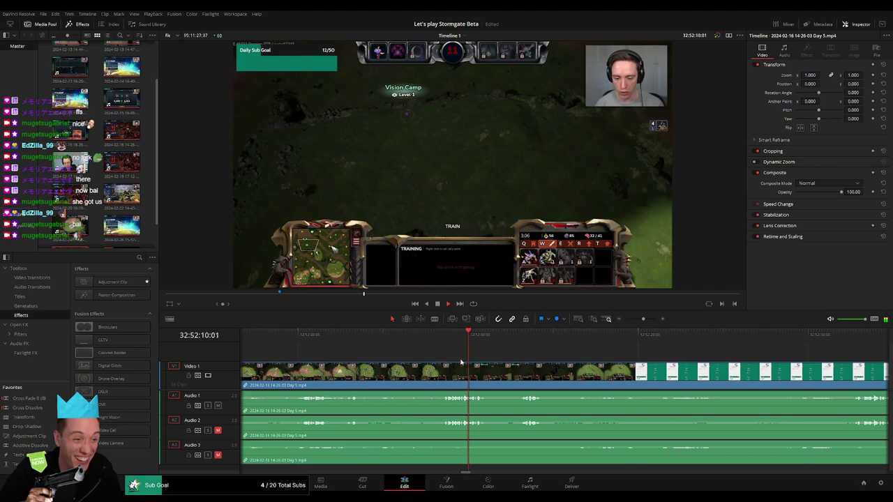
pyautogui.press('space')
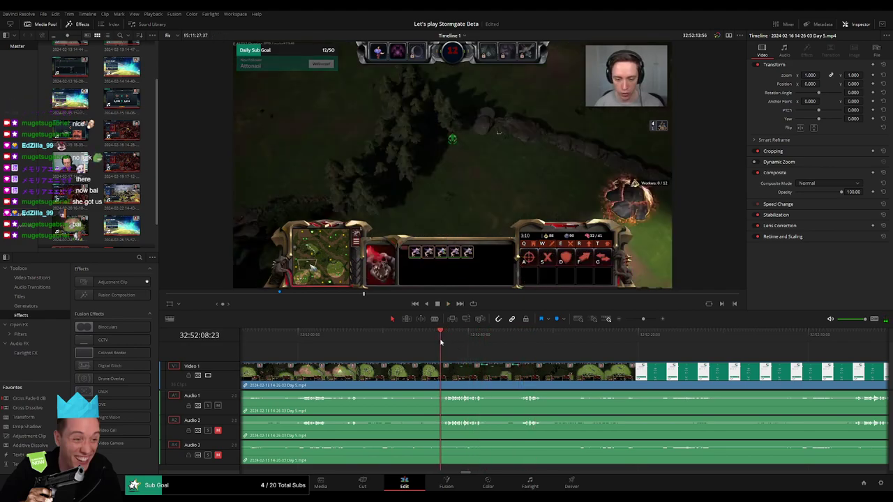
# Step: Split all tracks at 32:52:07:30 and save the project
pyautogui.moveTo(441, 342); pyautogui.dragTo(426, 345)
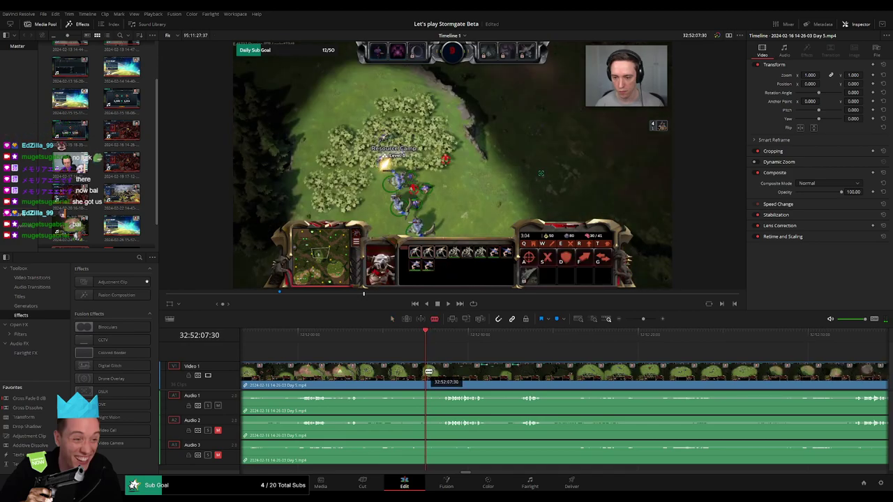
pyautogui.click(430, 372)
pyautogui.press('a')
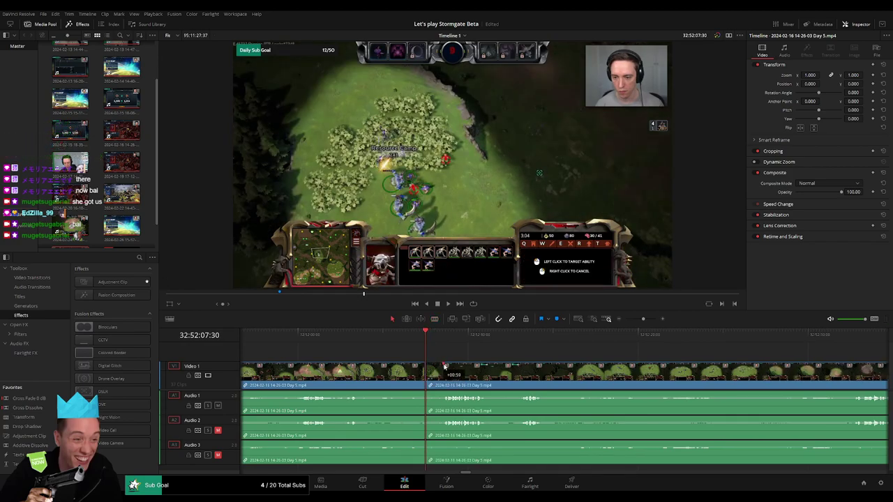
pyautogui.hotkey('ctrl', 's')
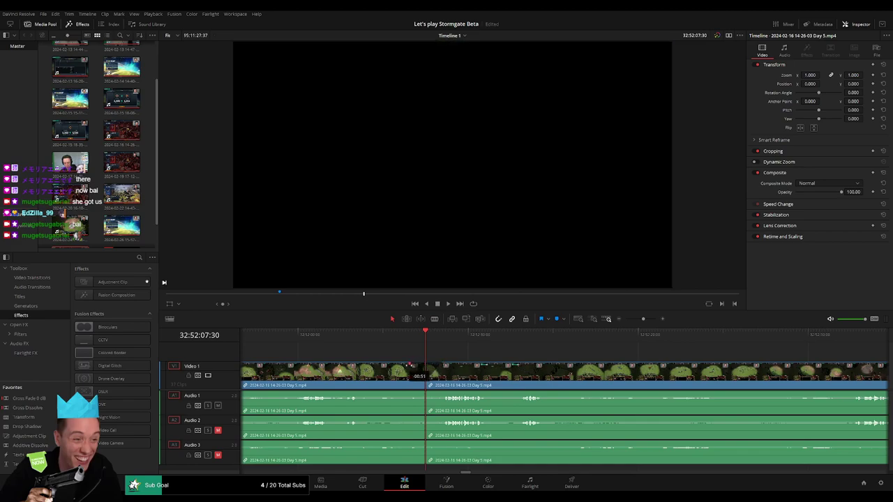
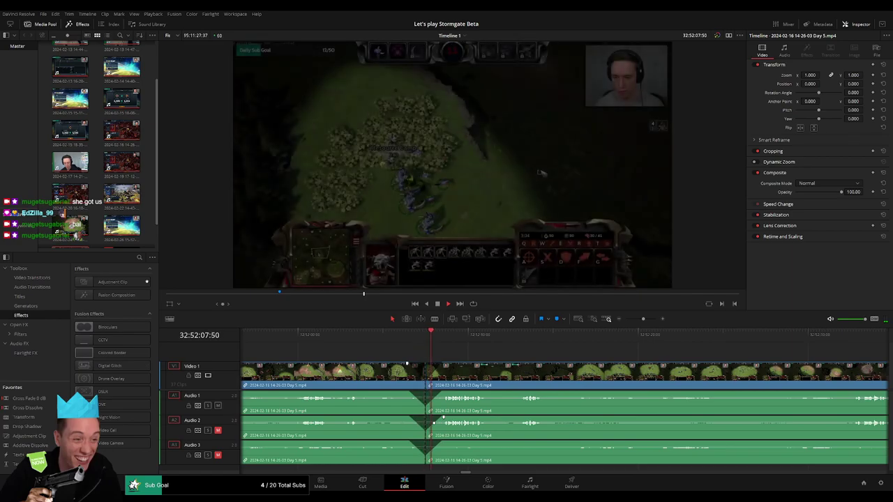
# Step: Drag the Day 5 clips on V1 and A1–A3 later, opening a gap after the first short clip
pyautogui.hscroll(3, 417, 359)
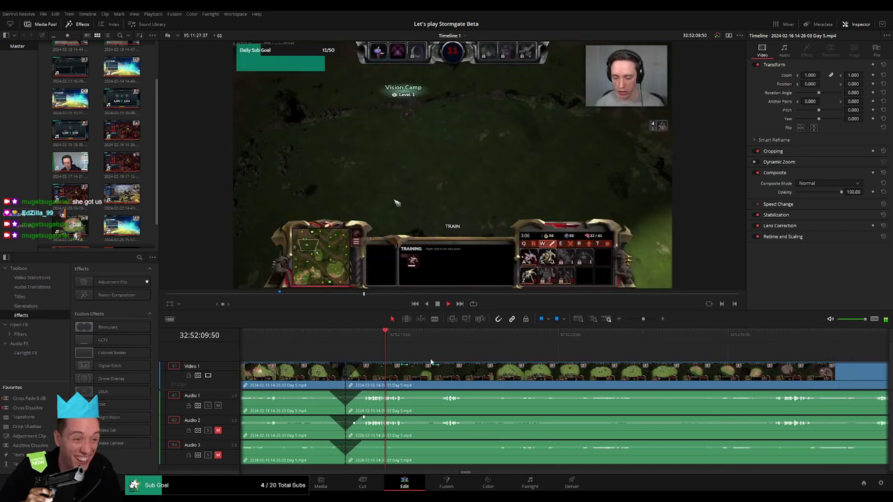
pyautogui.click(407, 335)
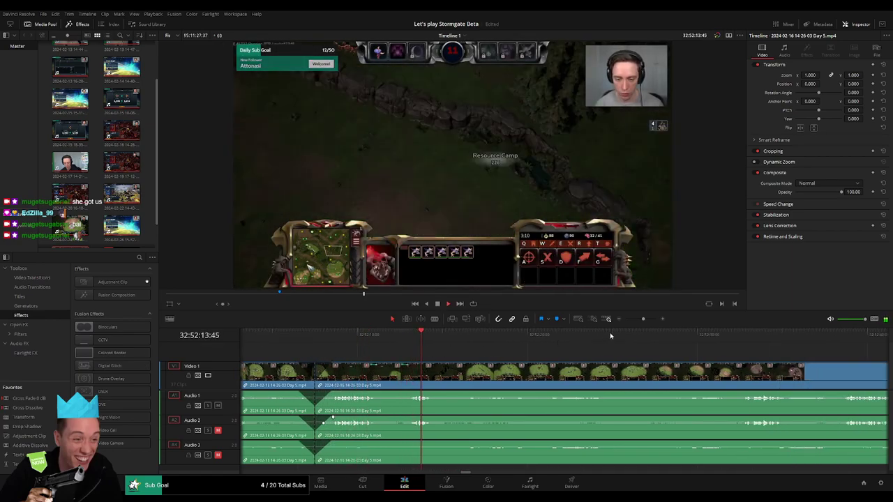
pyautogui.moveTo(645, 320); pyautogui.dragTo(616, 327)
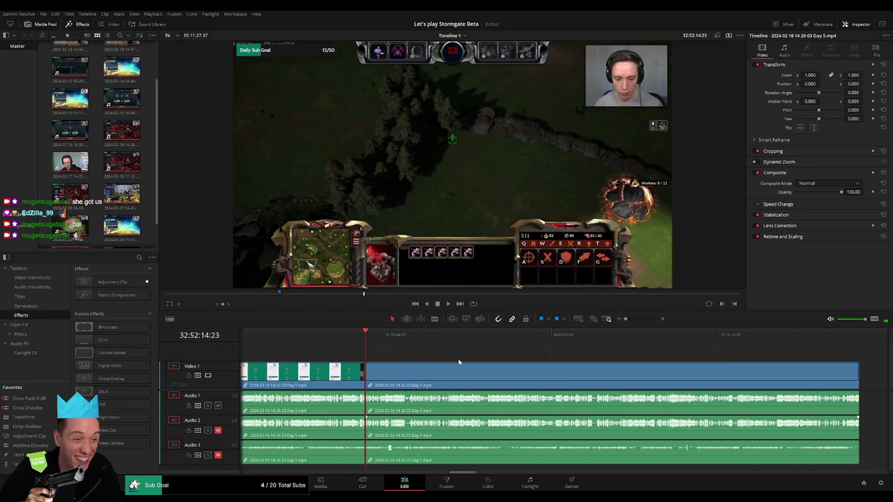
pyautogui.press('Home')
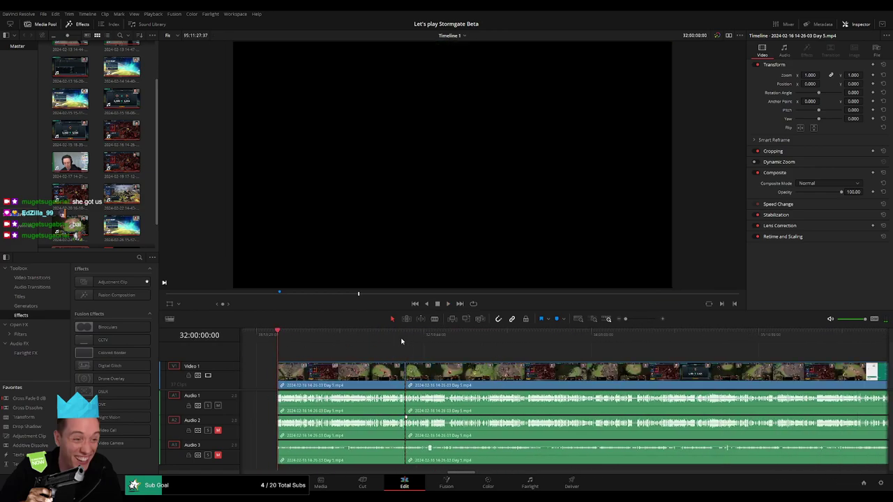
pyautogui.scroll(-4, 362, 351)
pyautogui.moveTo(362, 361); pyautogui.dragTo(556, 357)
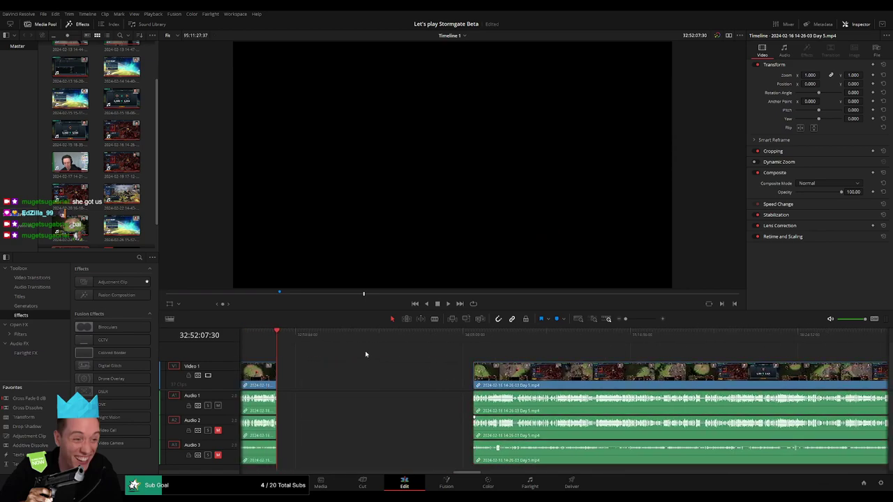
pyautogui.click(283, 352)
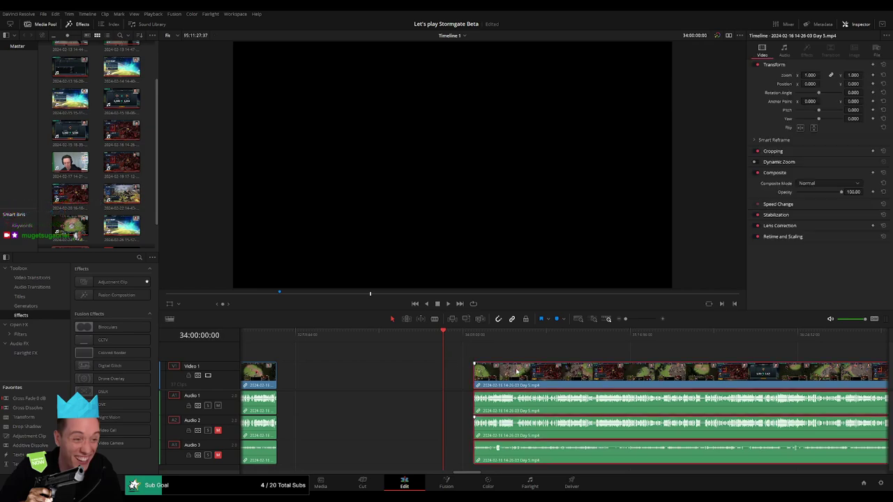
# Step: Split all tracks where the first unwanted menu-screen stretch begins
pyautogui.press('space')
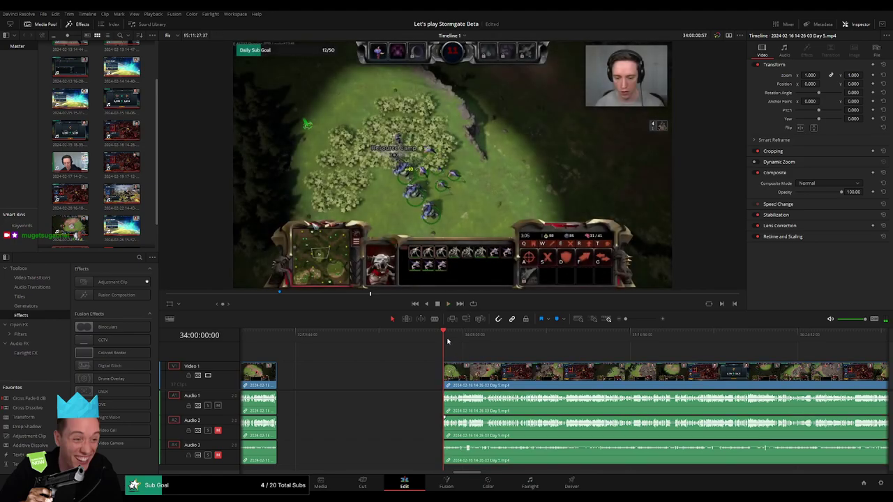
pyautogui.moveTo(457, 341); pyautogui.dragTo(482, 342)
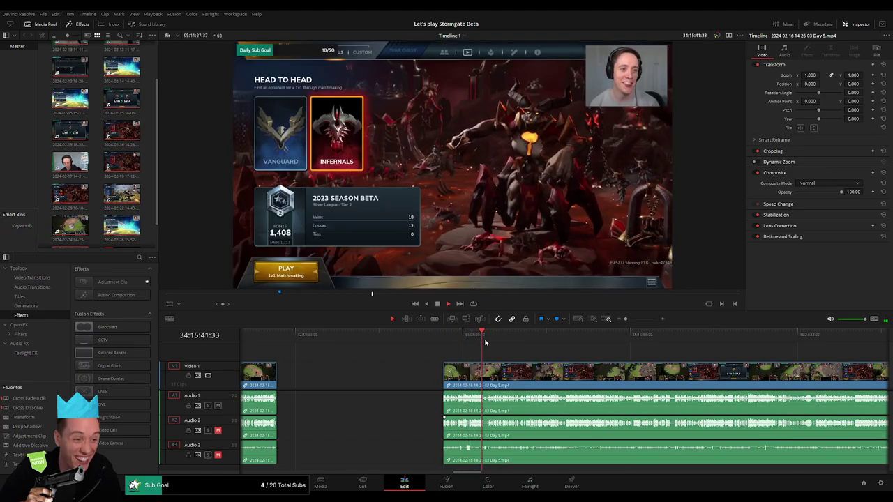
pyautogui.moveTo(626, 319); pyautogui.dragTo(638, 318)
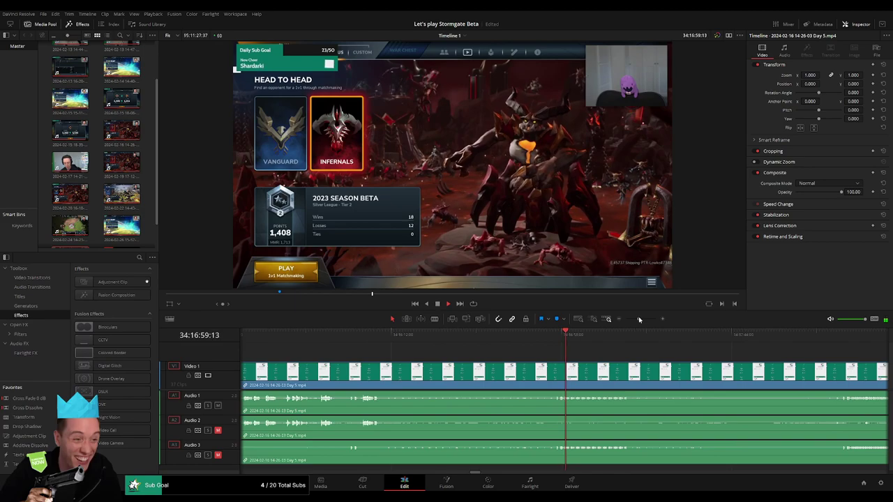
pyautogui.click(479, 336)
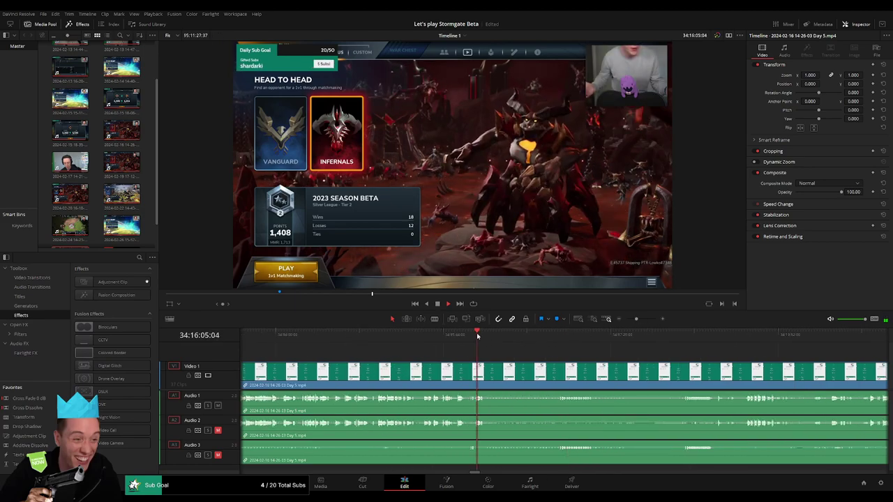
pyautogui.moveTo(637, 319); pyautogui.dragTo(642, 319)
pyautogui.moveTo(365, 337); pyautogui.dragTo(382, 341)
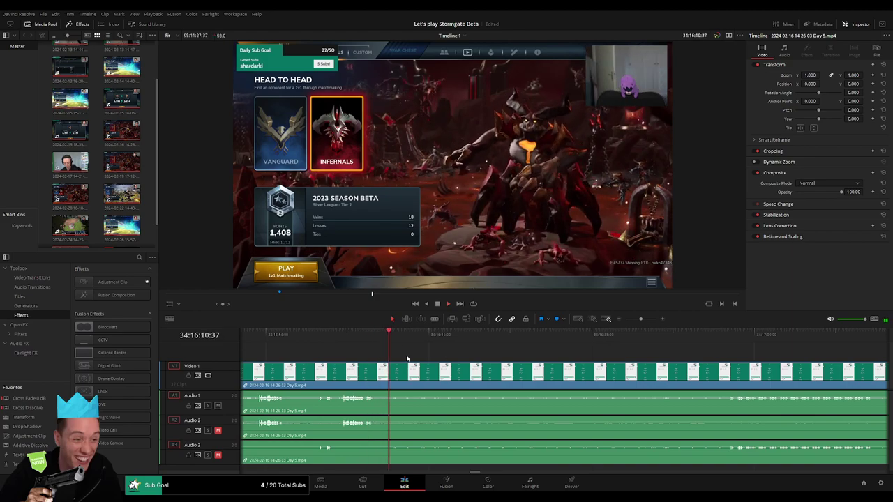
pyautogui.press('b')
pyautogui.hotkey('ctrl', 'b')
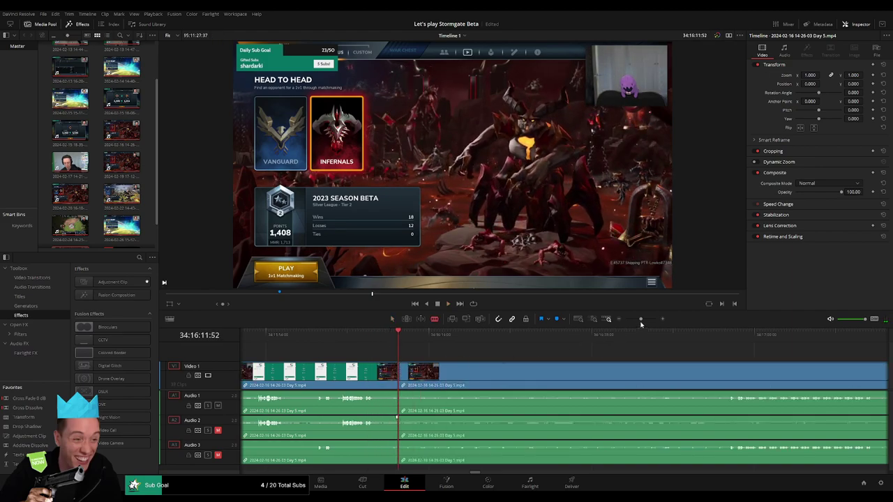
# Step: Find where that menu-screen stretch ends and delete it
pyautogui.moveTo(641, 321); pyautogui.dragTo(635, 321)
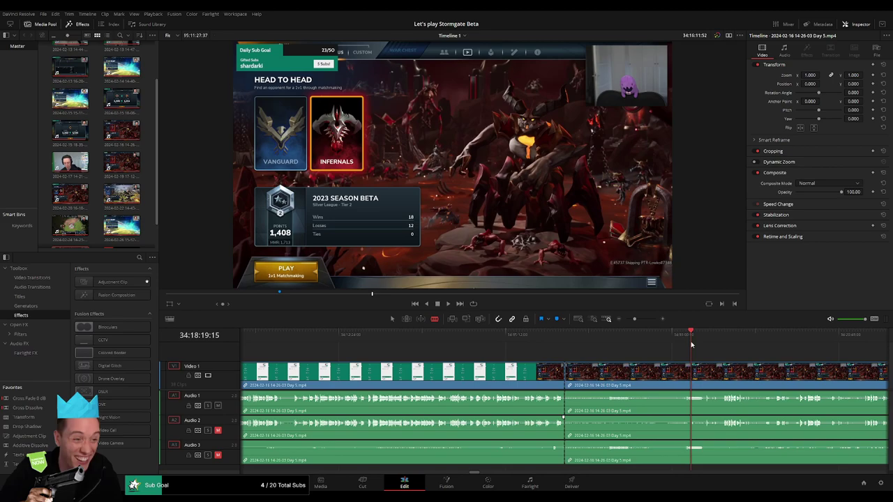
pyautogui.press('space')
pyautogui.moveTo(635, 322); pyautogui.dragTo(637, 321)
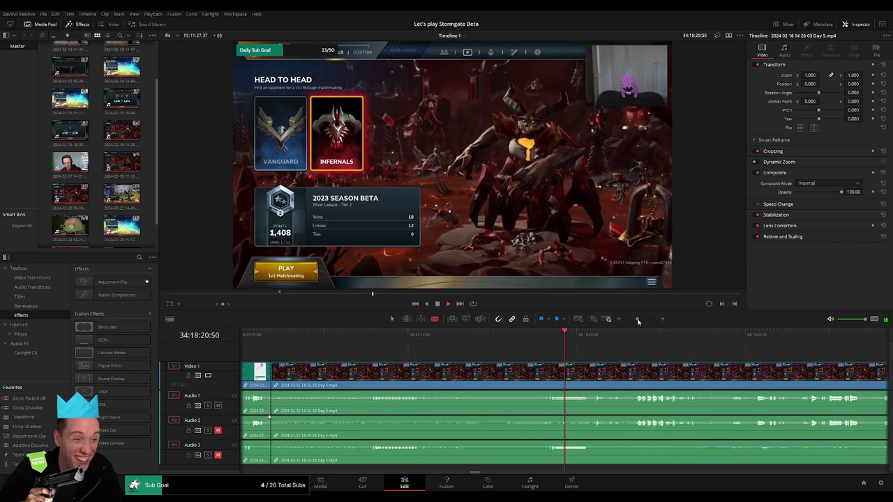
pyautogui.click(434, 370)
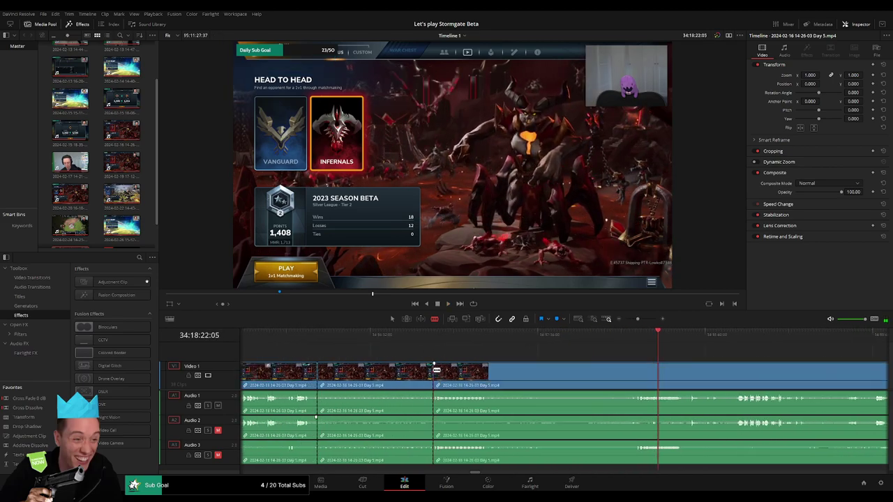
pyautogui.click(412, 371)
pyautogui.press('BackSpace')
# Step: Blade both ends of the second unwanted stretch and delete the piece between the cuts
pyautogui.press('b')
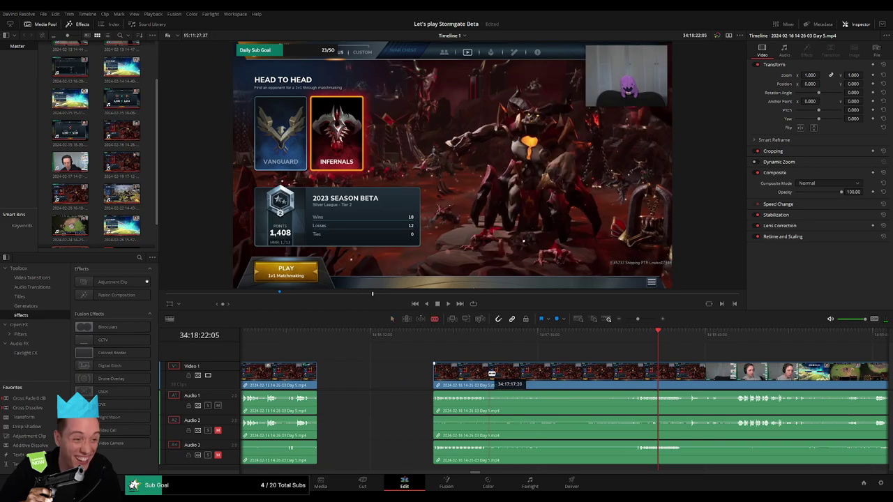
pyautogui.click(488, 371)
pyautogui.click(632, 372)
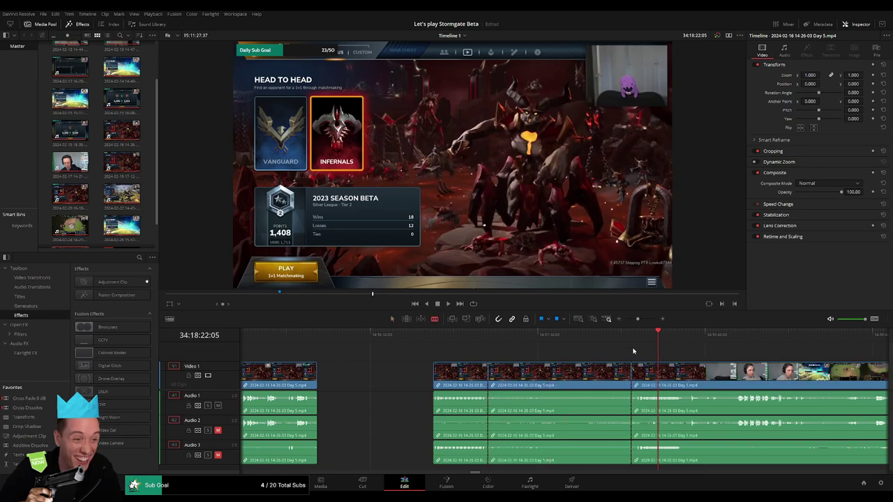
pyautogui.press('space')
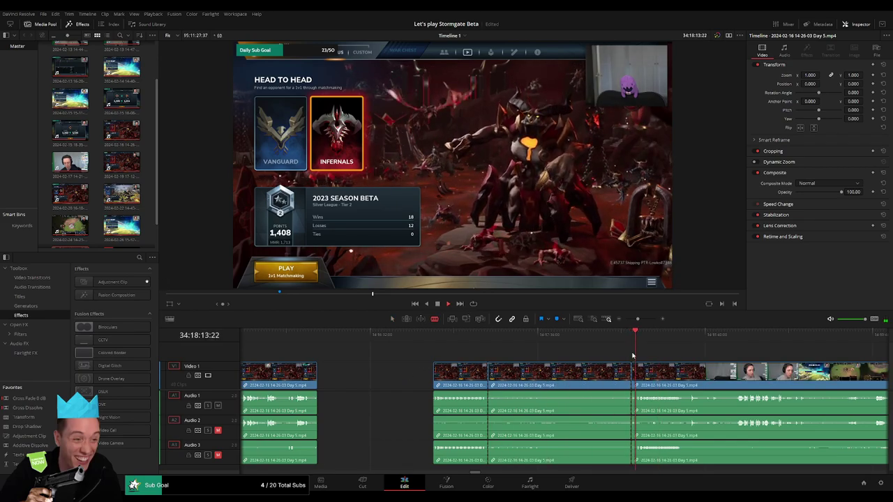
pyautogui.press('a')
pyautogui.click(593, 376)
pyautogui.press('BackSpace')
# Step: Slide the short clip and the later clips left to close both gaps
pyautogui.moveTo(449, 377); pyautogui.dragTo(333, 378)
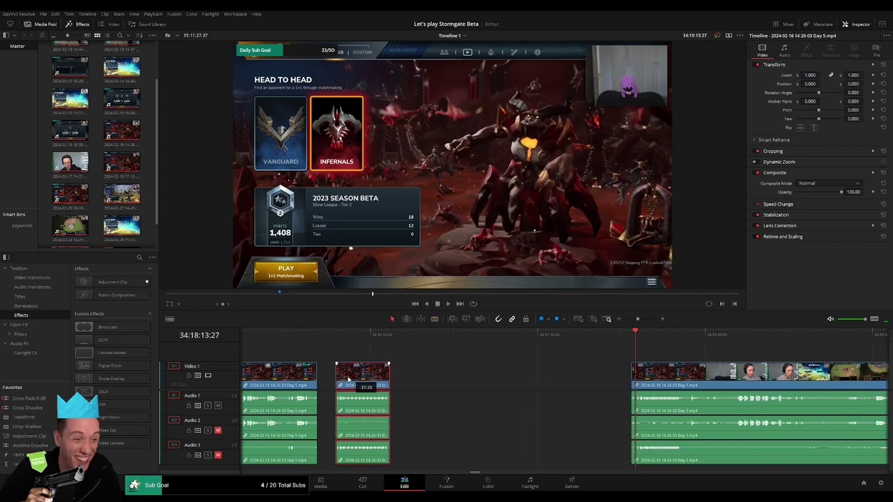
pyautogui.moveTo(680, 374); pyautogui.dragTo(423, 375)
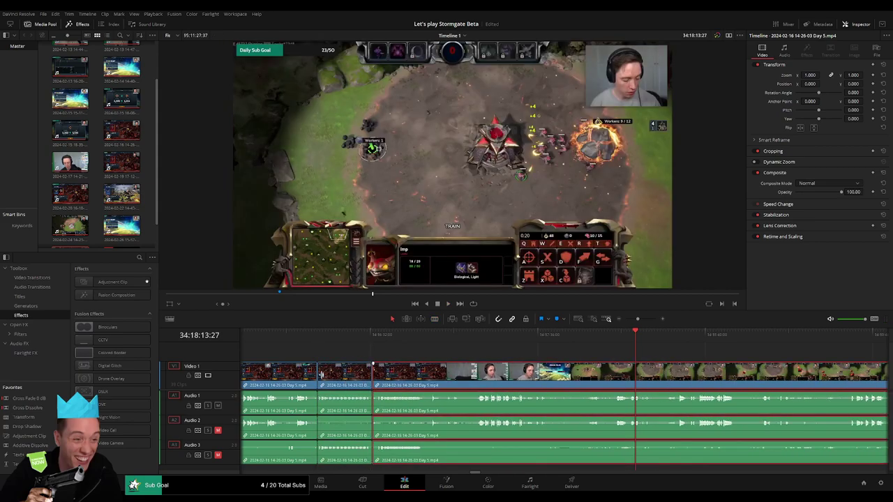
pyautogui.click(350, 388)
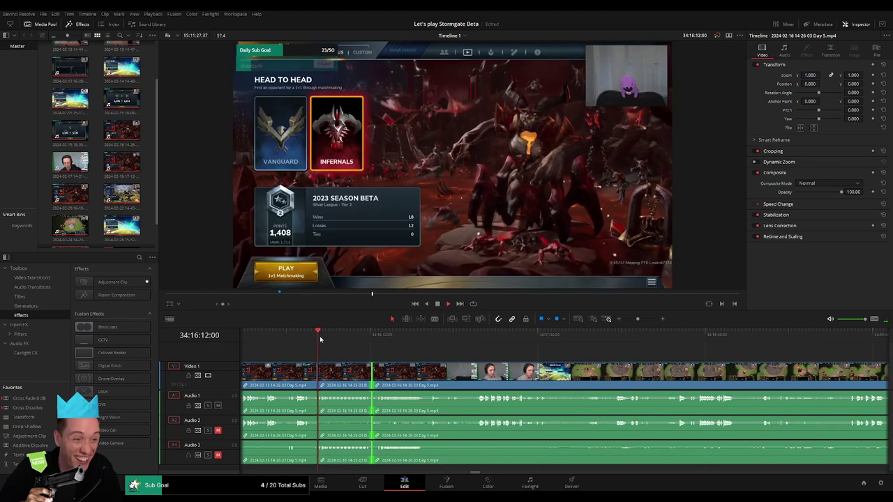
# Step: Scrub across the new join to review the edit
pyautogui.moveTo(337, 338); pyautogui.dragTo(363, 337)
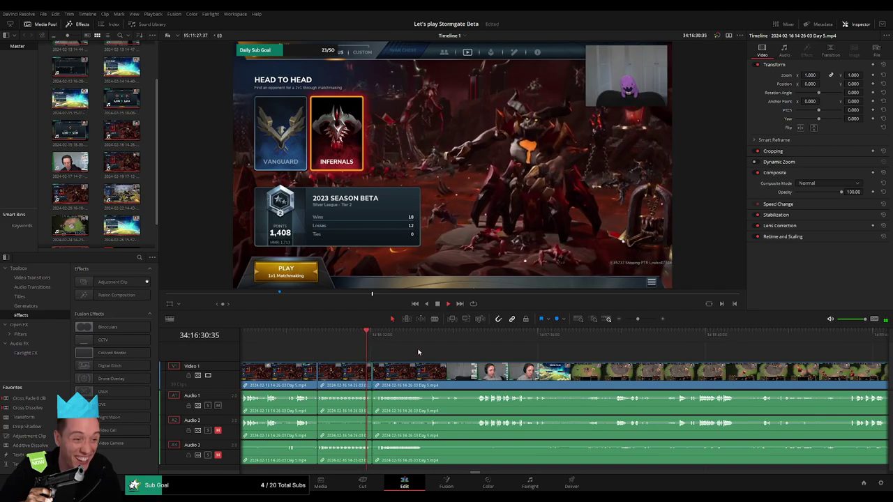
pyautogui.click(353, 340)
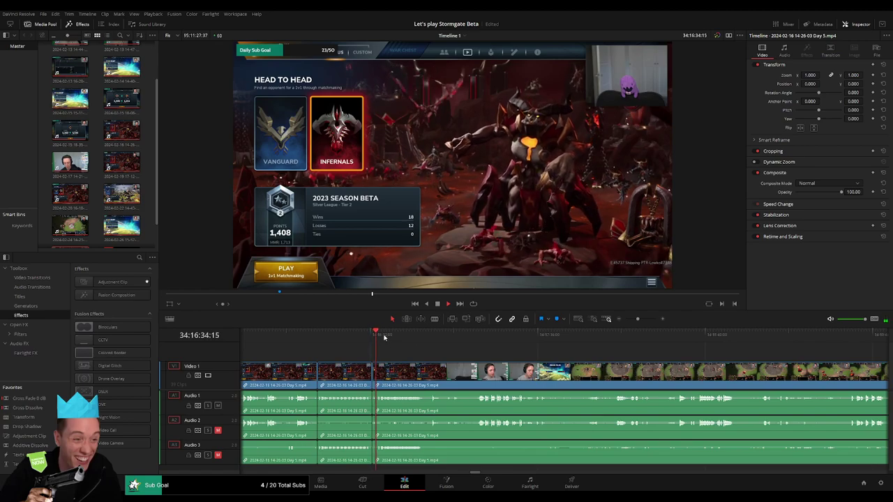
pyautogui.moveTo(384, 337); pyautogui.dragTo(460, 342)
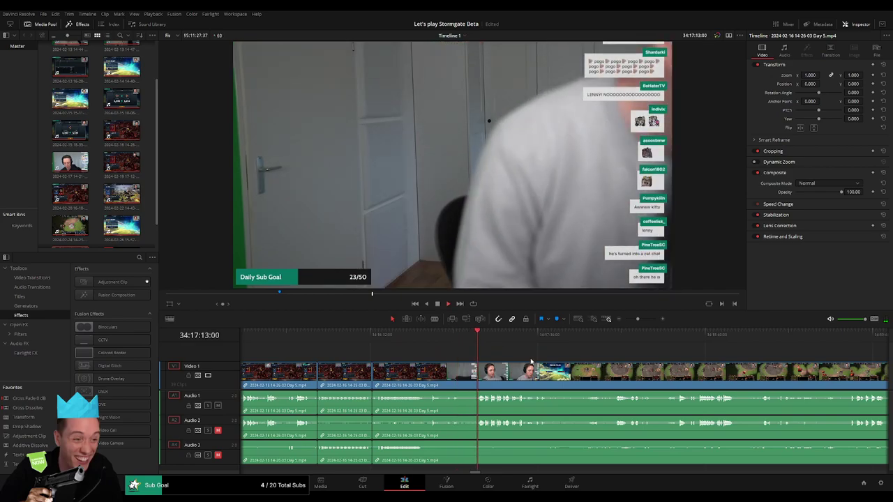
# Step: Split the Day 5 clip at a chosen battle moment and drag an audio cross fade over the cut
pyautogui.moveTo(637, 319); pyautogui.dragTo(626, 318)
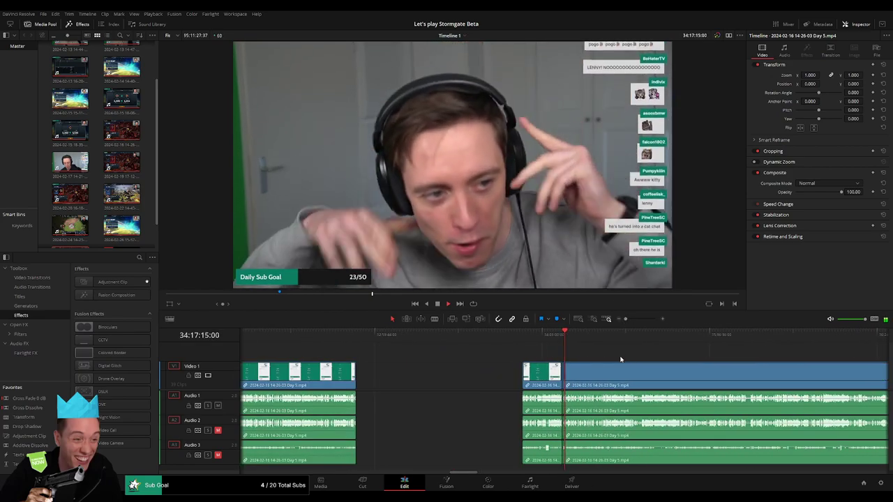
pyautogui.moveTo(398, 341); pyautogui.dragTo(455, 341)
pyautogui.press('space')
pyautogui.moveTo(625, 318); pyautogui.dragTo(641, 319)
pyautogui.click(497, 348)
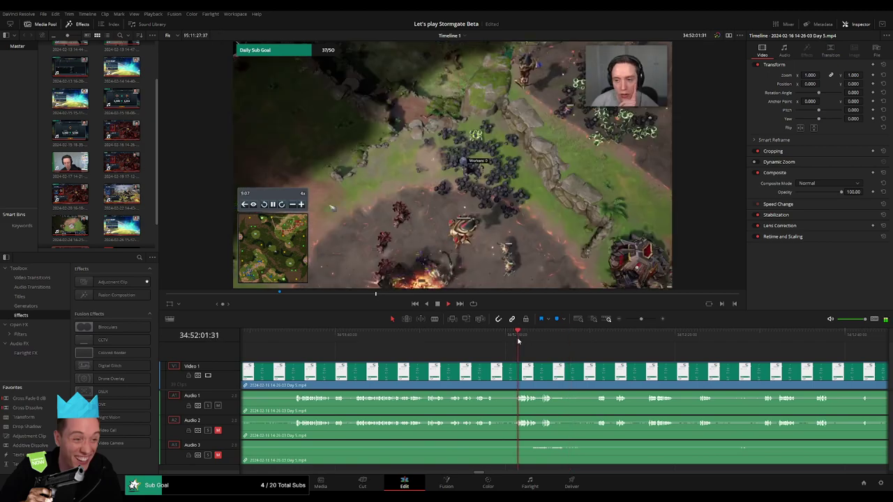
pyautogui.click(482, 344)
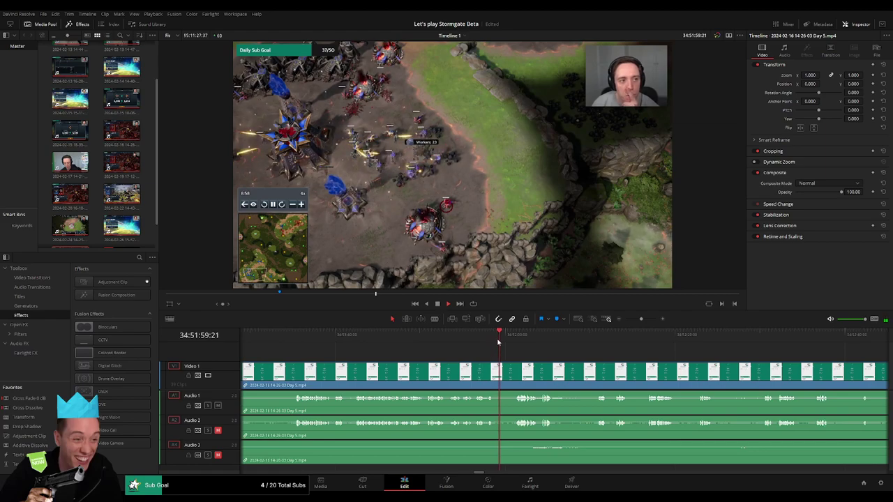
pyautogui.moveTo(641, 319); pyautogui.dragTo(645, 318)
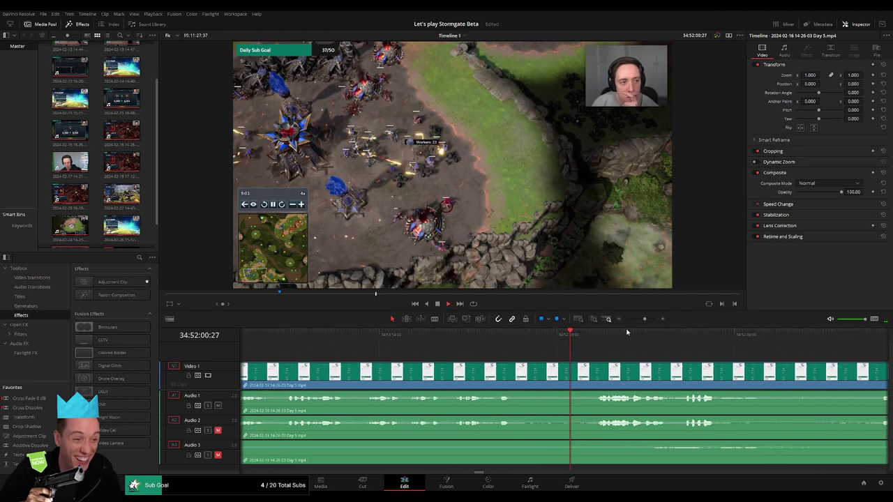
pyautogui.click(604, 339)
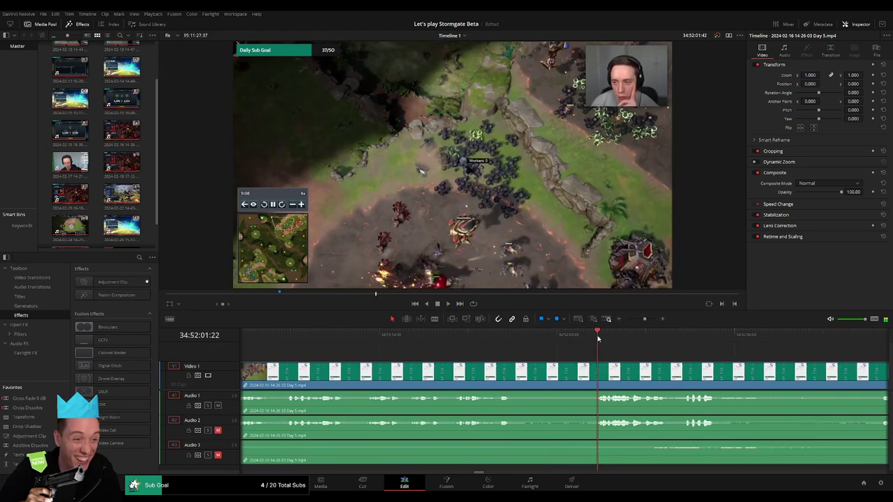
pyautogui.moveTo(598, 339); pyautogui.dragTo(558, 348)
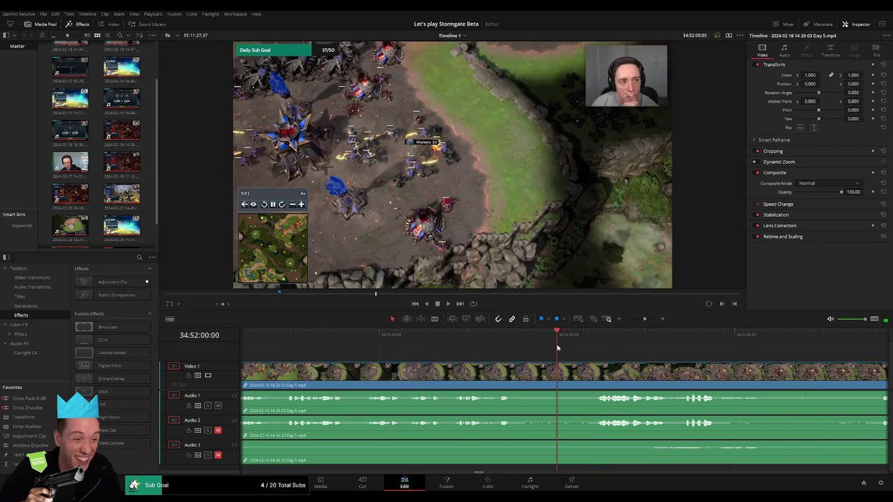
pyautogui.click(560, 374)
pyautogui.press('a')
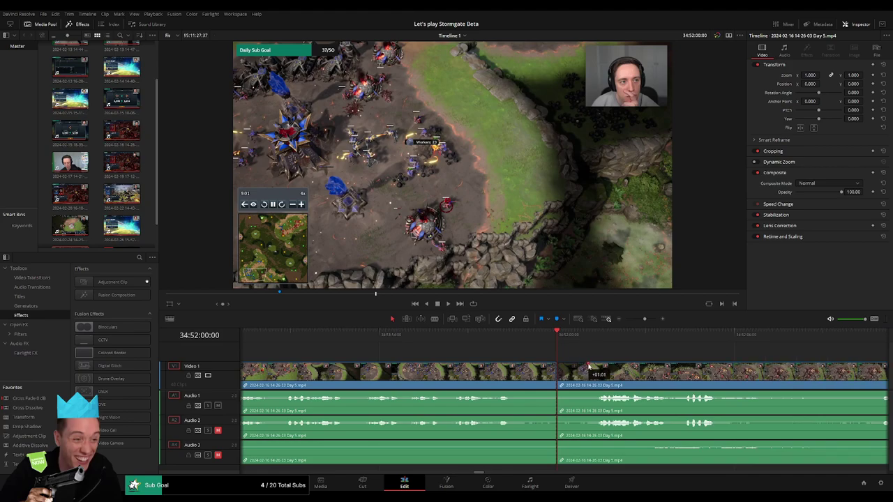
pyautogui.moveTo(588, 365); pyautogui.dragTo(548, 367)
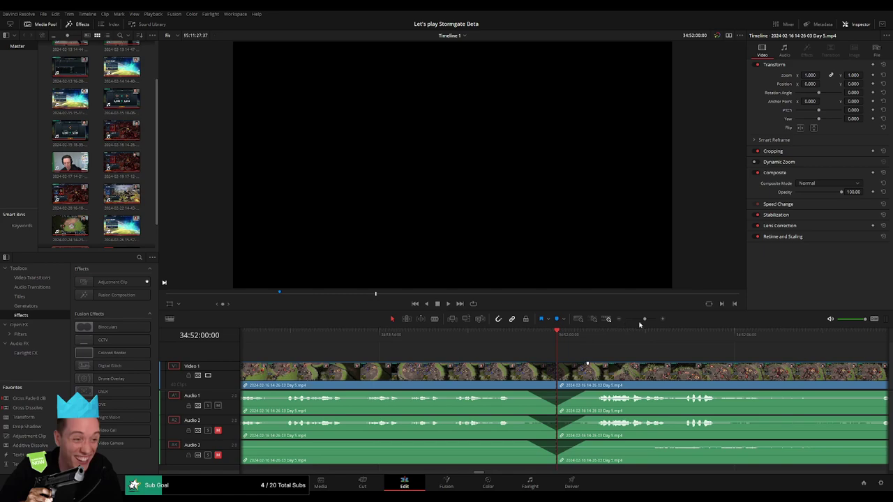
# Step: Drag the Day 5 clip further right along the timeline
pyautogui.moveTo(644, 322); pyautogui.dragTo(625, 320)
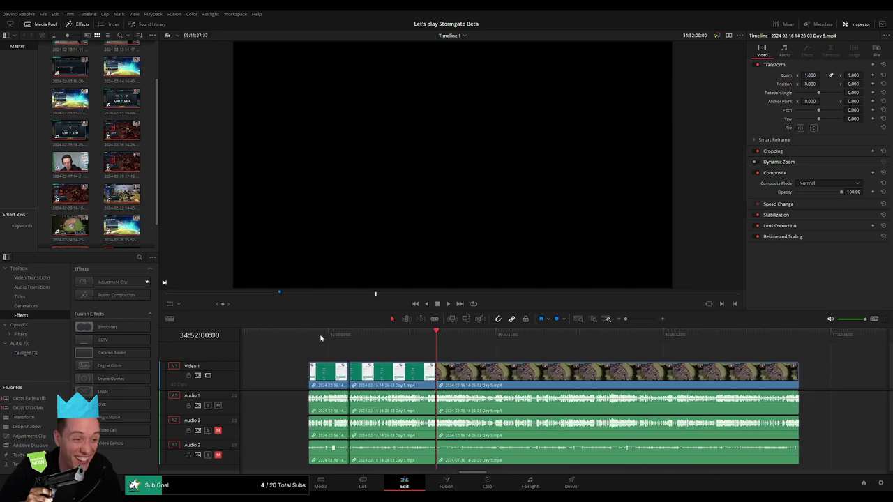
pyautogui.hscroll(3, 462, 361)
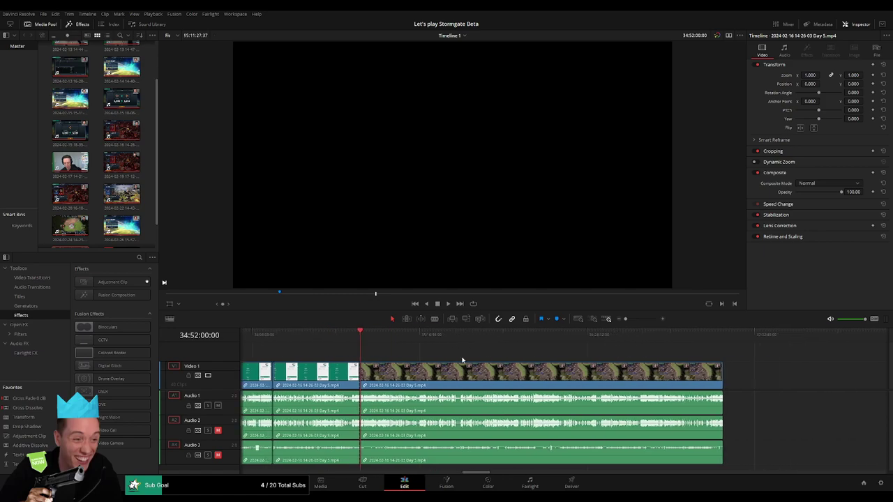
pyautogui.hscroll(4, 369, 355)
pyautogui.moveTo(408, 375); pyautogui.dragTo(590, 377)
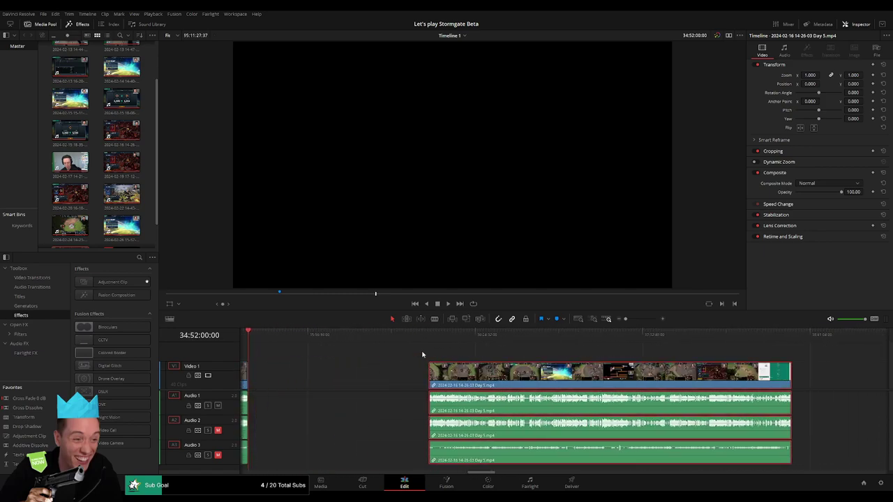
pyautogui.hscroll(-3, 458, 353)
# Step: Snap the Day 5 clip's start to the playhead at 36:00:00:00 and play it back
pyautogui.click(421, 351)
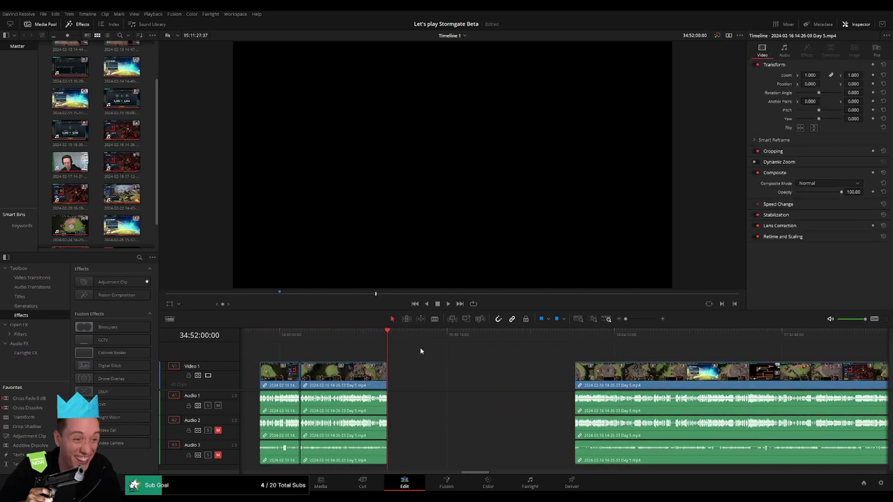
pyautogui.click(397, 342)
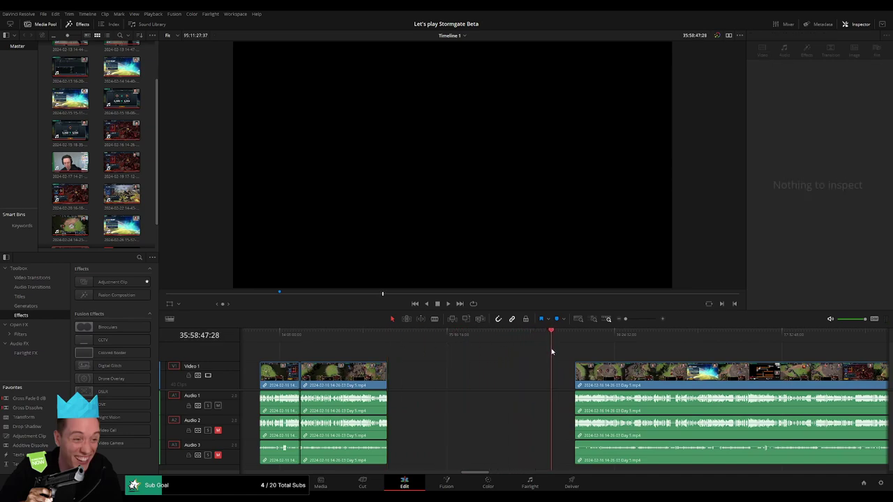
pyautogui.click(634, 321)
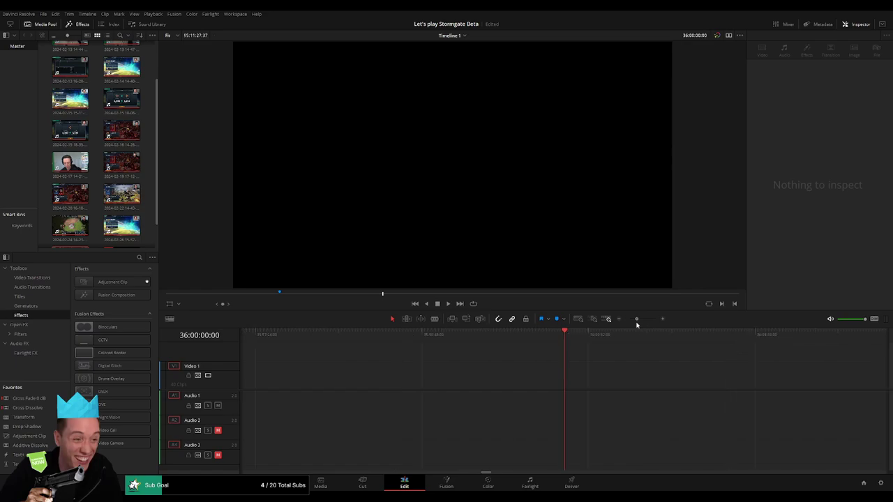
pyautogui.moveTo(634, 319); pyautogui.dragTo(625, 319)
pyautogui.click(428, 372)
pyautogui.moveTo(428, 372); pyautogui.dragTo(411, 372)
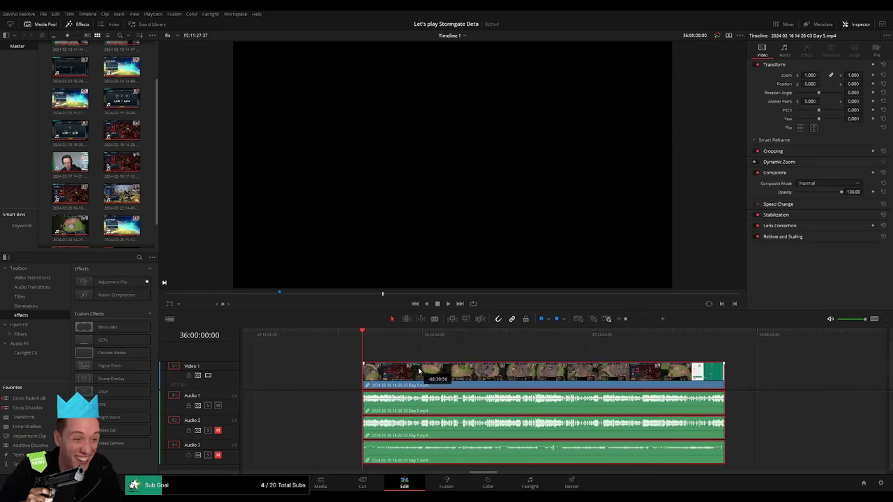
pyautogui.click(426, 352)
pyautogui.press('space')
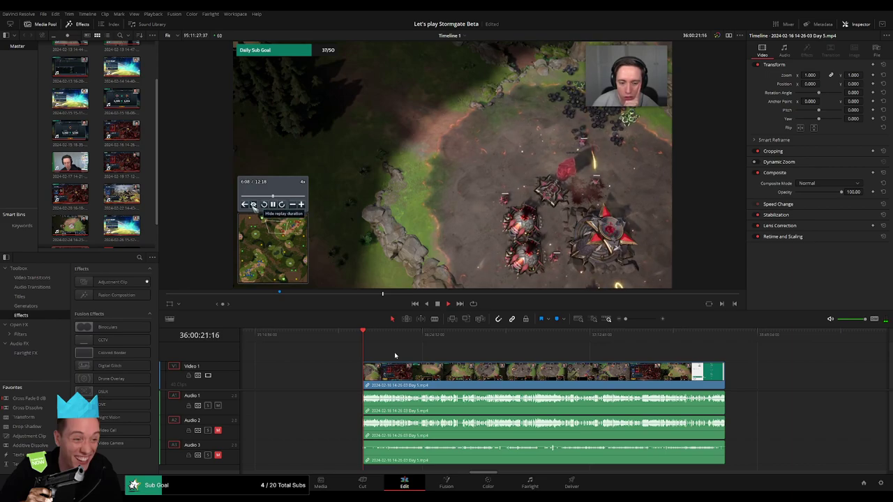
# Step: Scrub and play through the Day 5 footage to find the unwanted stretch near 36:38:59
pyautogui.moveTo(625, 319); pyautogui.dragTo(634, 319)
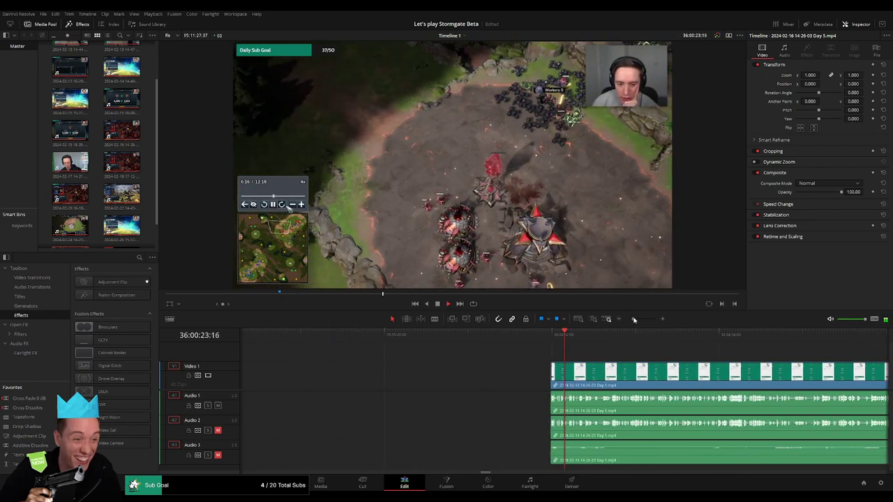
pyautogui.hscroll(3, 453, 365)
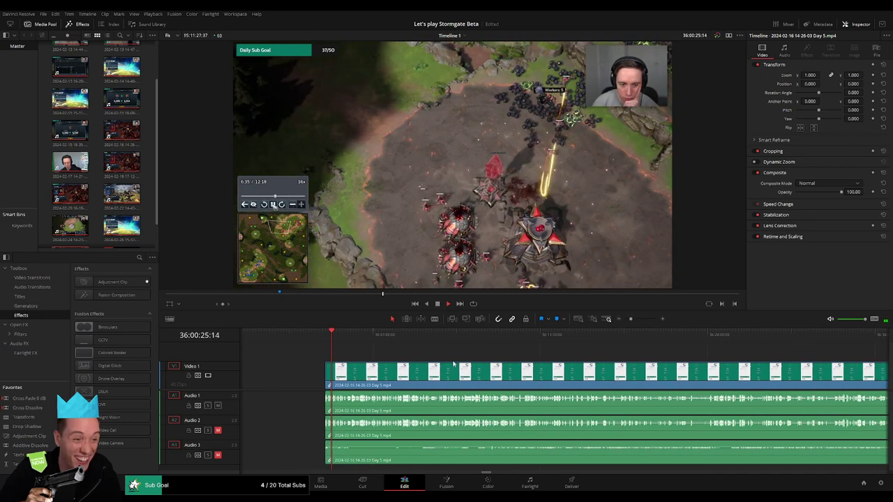
pyautogui.moveTo(339, 348); pyautogui.dragTo(692, 350)
pyautogui.hotkey('shift', 'z')
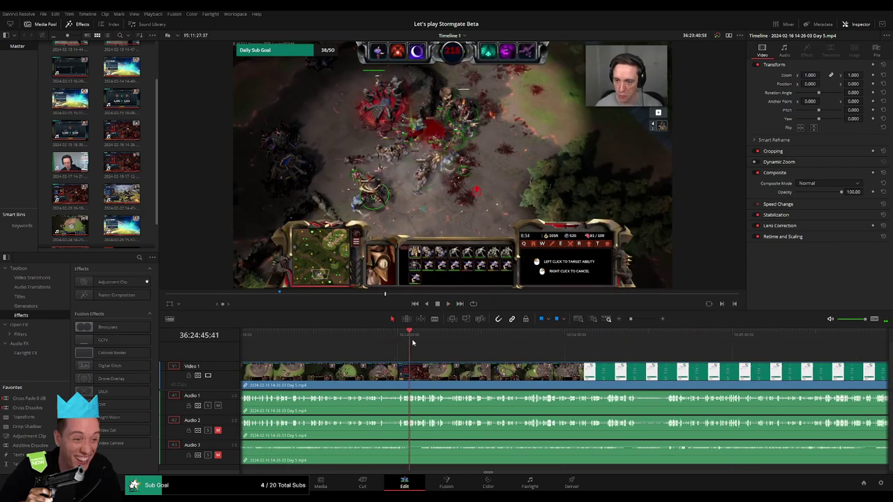
pyautogui.moveTo(413, 348); pyautogui.dragTo(674, 346)
pyautogui.press('space')
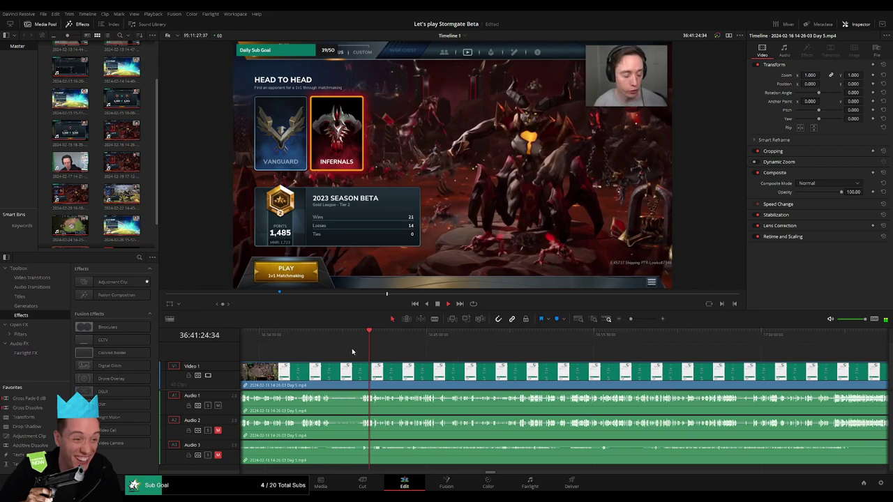
pyautogui.moveTo(632, 318); pyautogui.dragTo(637, 319)
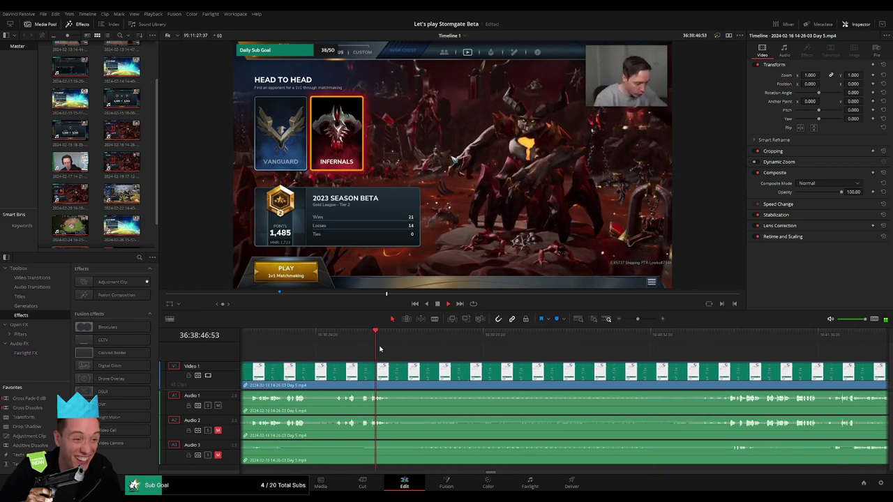
pyautogui.moveTo(382, 338); pyautogui.dragTo(389, 339)
pyautogui.press('space')
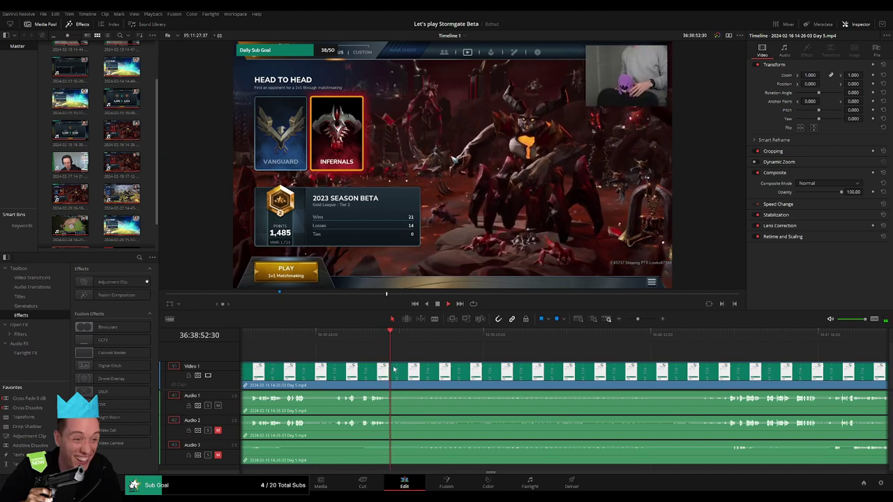
pyautogui.click(401, 337)
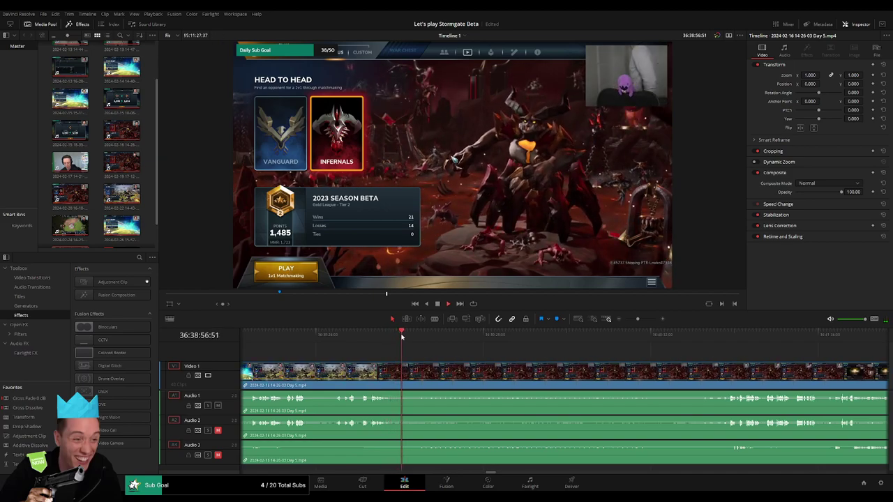
# Step: Blade at 36:38:59 and 36:41:02, delete the middle piece, and close the gap
pyautogui.press('b')
pyautogui.click(412, 375)
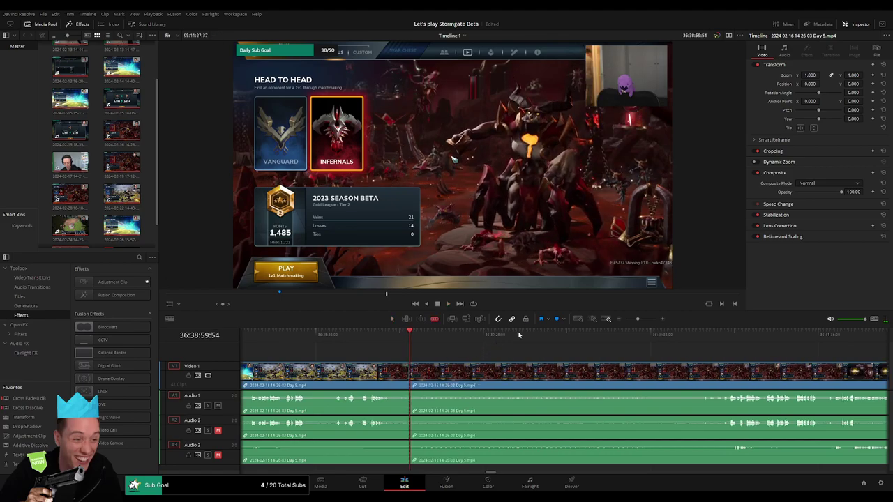
pyautogui.moveTo(698, 337)
pyautogui.mouseDown()
pyautogui.moveTo(716, 351)
pyautogui.moveTo(730, 341)
pyautogui.mouseUp()
pyautogui.press('space')
pyautogui.press('space')
pyautogui.hotkey('ctrl', 'b')
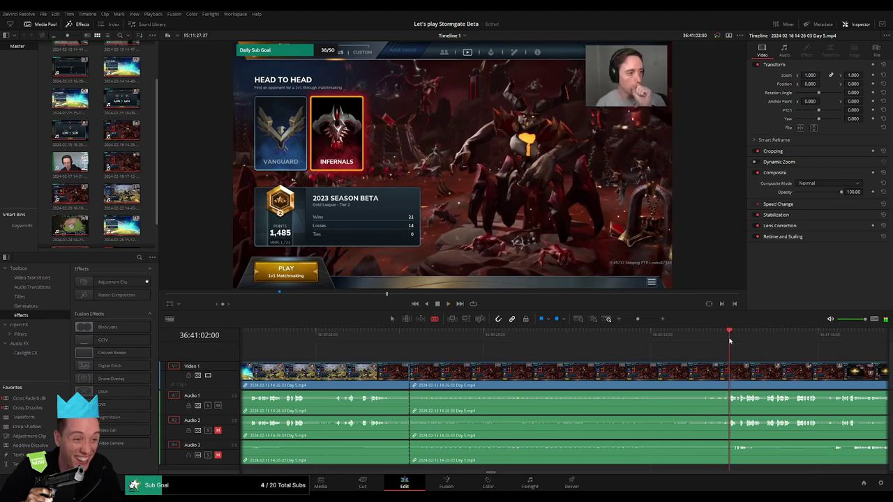
pyautogui.click(724, 370)
pyautogui.press('BackSpace')
pyautogui.moveTo(730, 367); pyautogui.dragTo(410, 371)
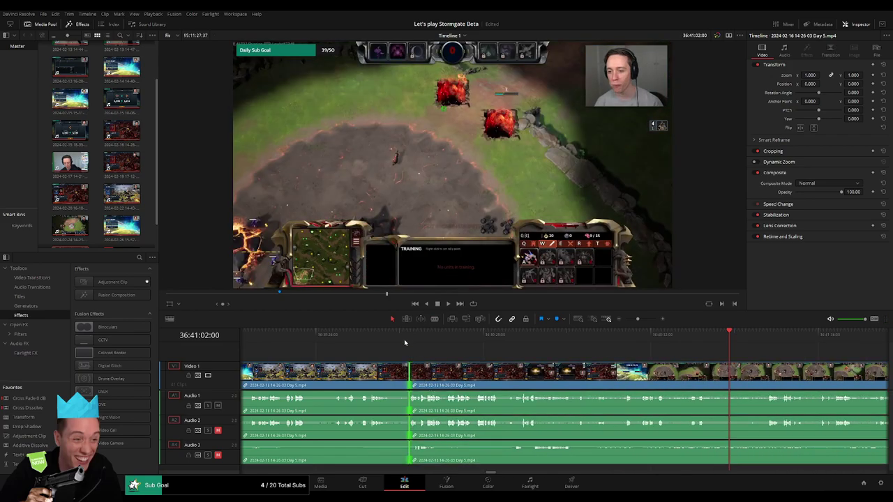
# Step: Play across the new edit and scrub through the remaining footage to check it
pyautogui.click(404, 339)
pyautogui.press('space')
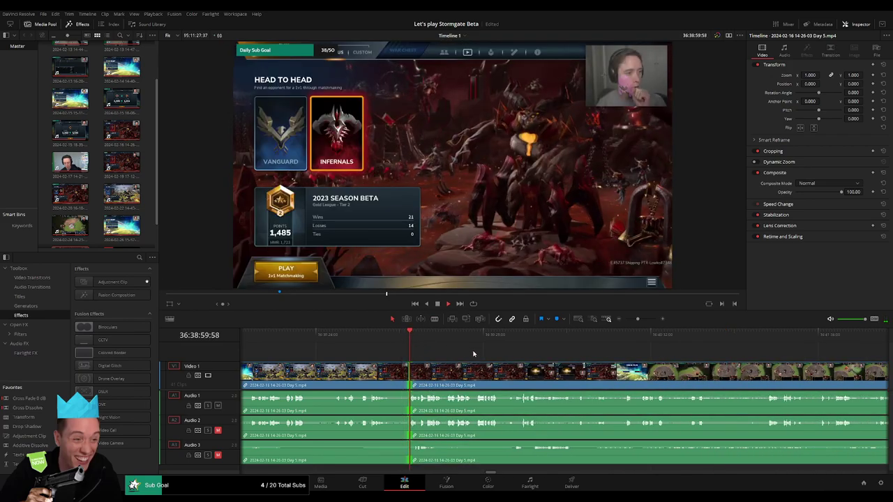
pyautogui.moveTo(432, 357); pyautogui.dragTo(710, 349)
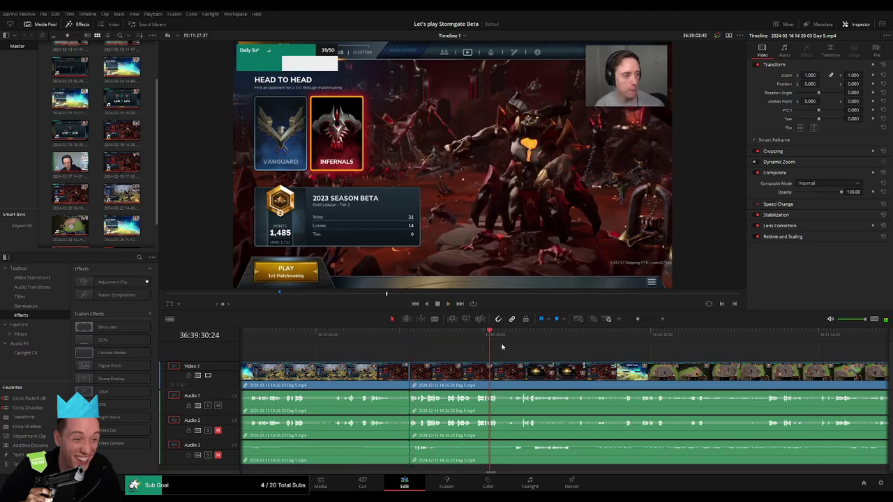
pyautogui.moveTo(636, 319)
pyautogui.mouseDown()
pyautogui.moveTo(628, 319)
pyautogui.moveTo(643, 352)
pyautogui.mouseUp()
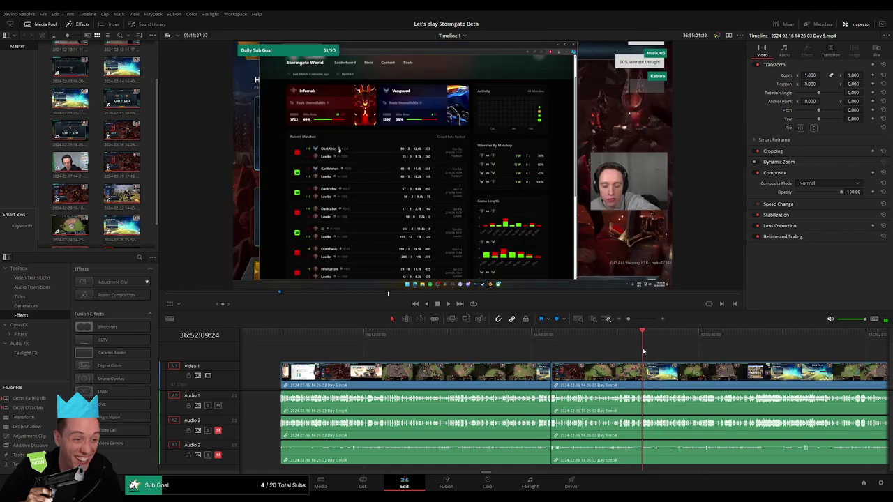
# Step: Split all tracks at 36:52:00:00 on the closed-beta screen, cross fade the audio, and play the cut
pyautogui.press('space')
pyautogui.moveTo(628, 319); pyautogui.dragTo(640, 319)
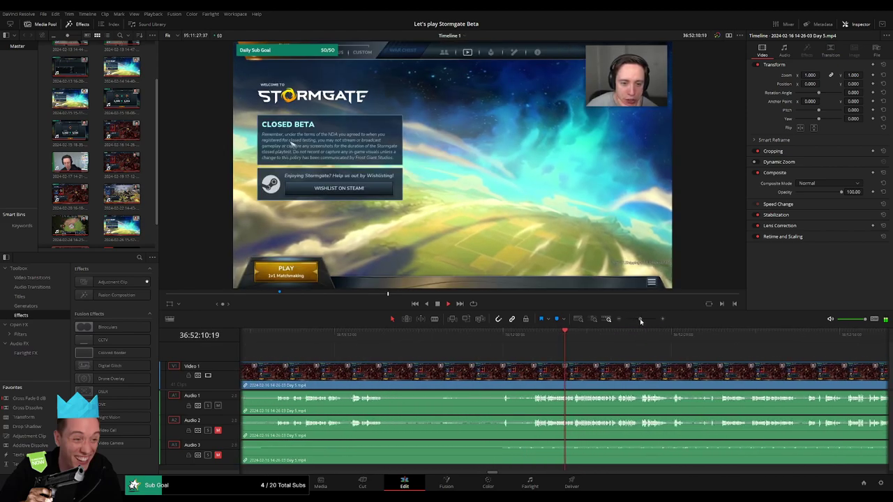
pyautogui.click(532, 341)
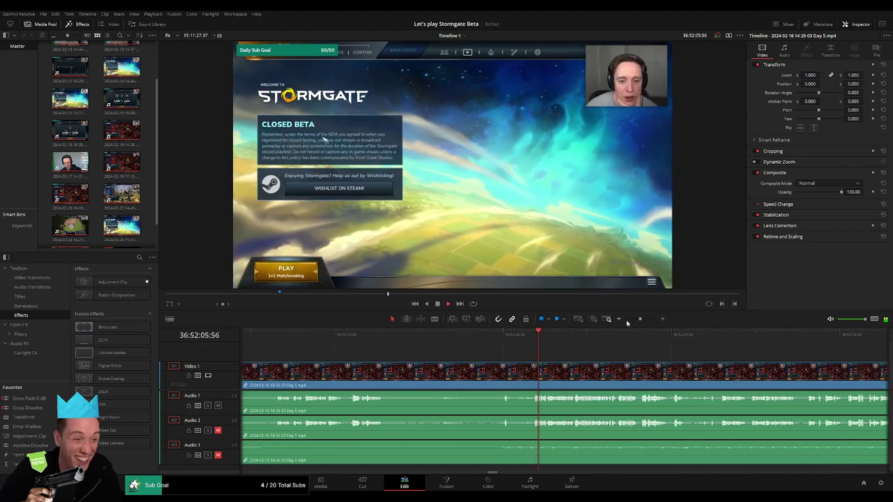
pyautogui.click(445, 337)
pyautogui.moveTo(444, 337); pyautogui.dragTo(514, 346)
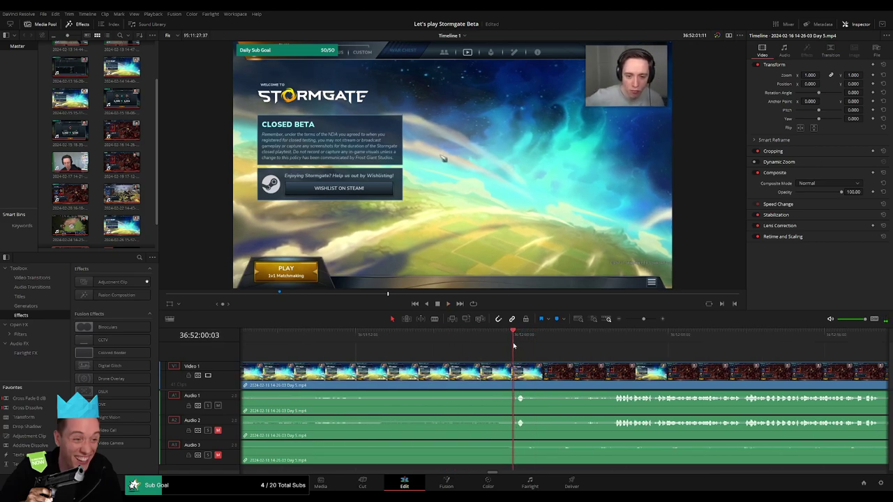
pyautogui.press('b')
pyautogui.click(514, 370)
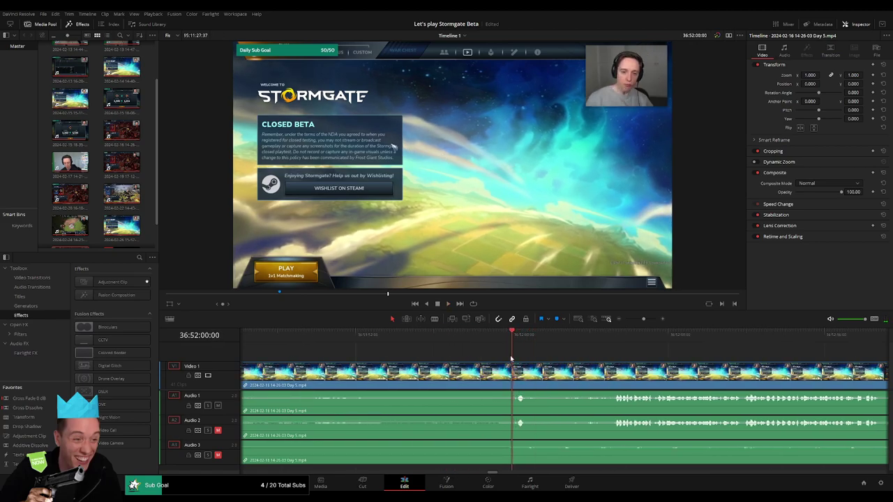
pyautogui.moveTo(513, 365); pyautogui.dragTo(543, 367)
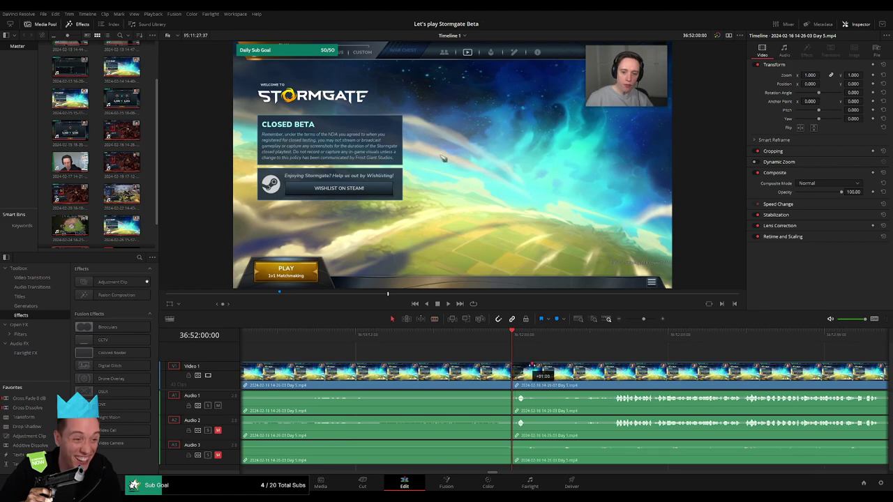
pyautogui.press('space')
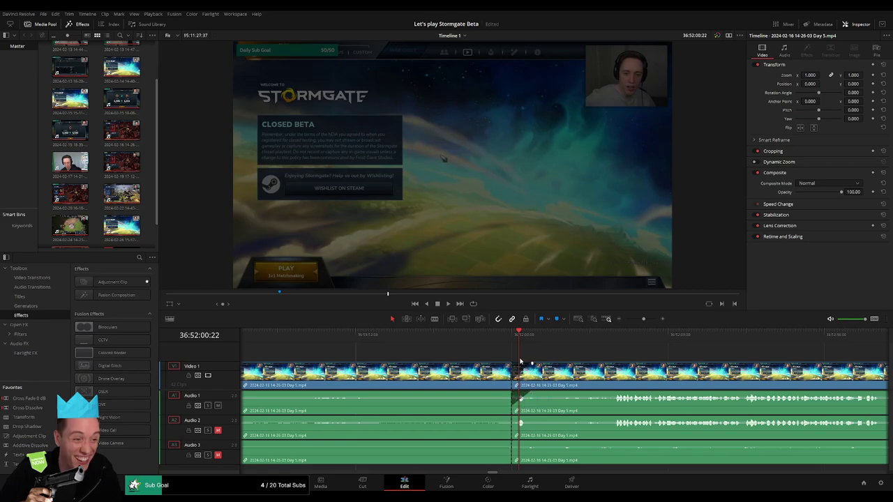
pyautogui.press('Up')
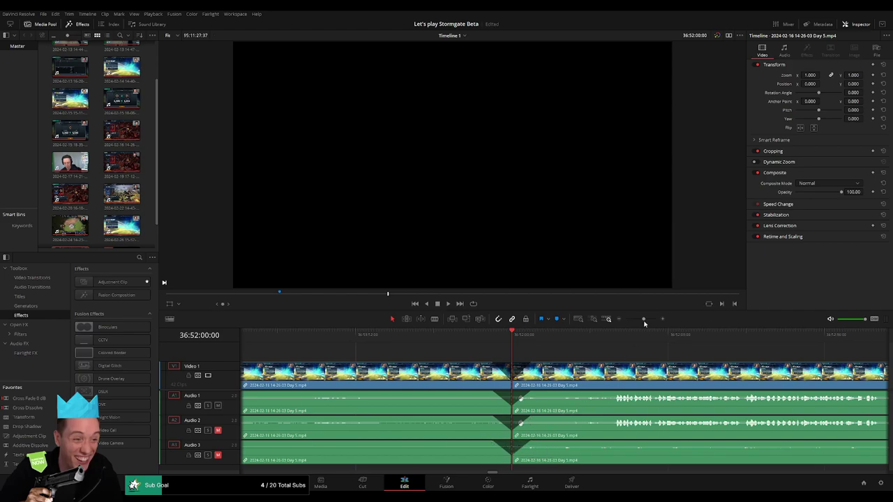
# Step: Drag the group of later clips further right on the timeline
pyautogui.moveTo(644, 323); pyautogui.dragTo(625, 322)
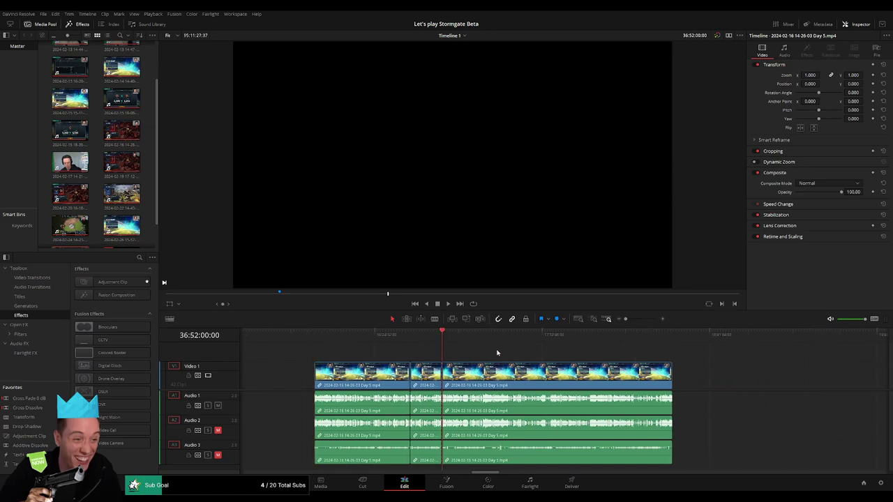
pyautogui.hscroll(2, 497, 353)
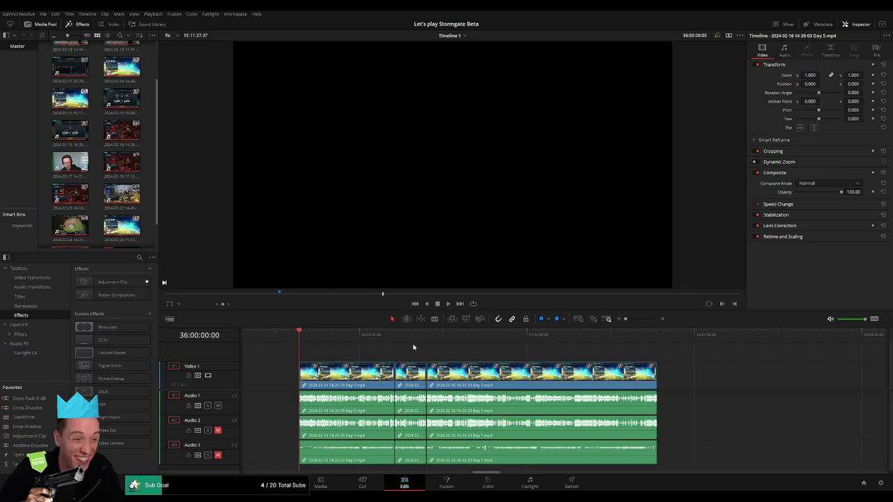
pyautogui.hscroll(2, 419, 353)
pyautogui.scroll(-2, 339, 355)
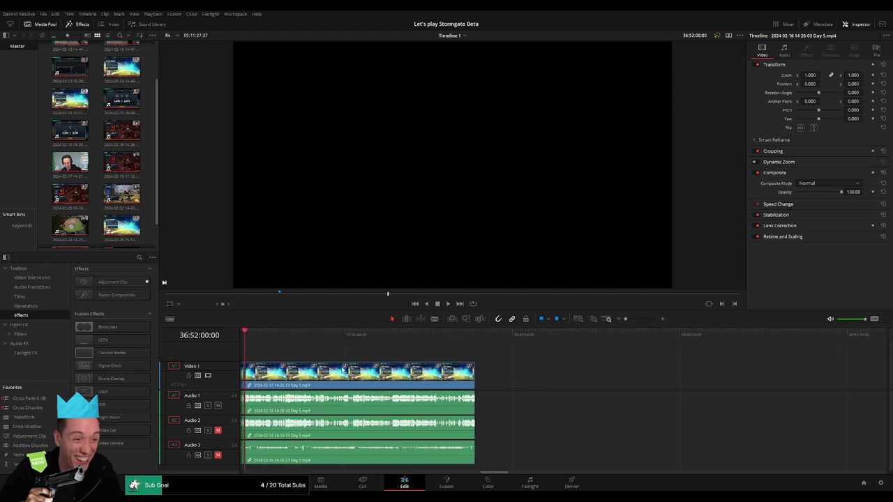
pyautogui.moveTo(340, 380); pyautogui.dragTo(504, 380)
pyautogui.hscroll(-10, 419, 357)
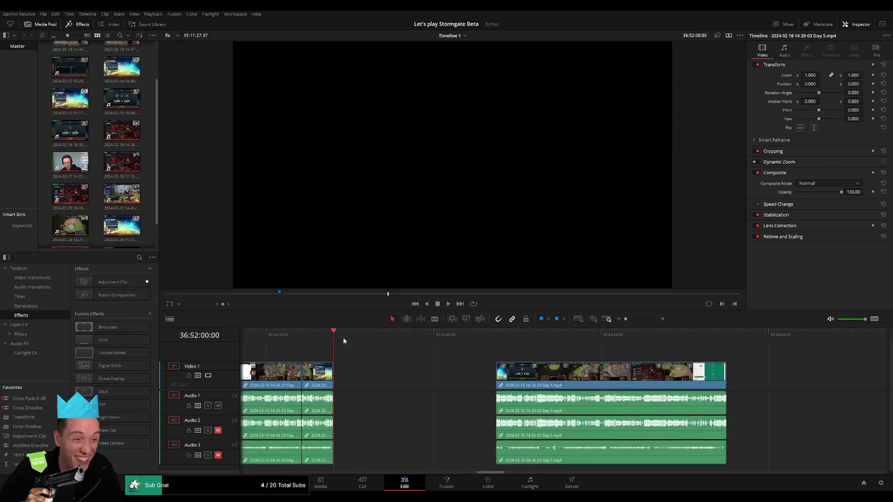
pyautogui.moveTo(343, 341)
pyautogui.mouseDown()
pyautogui.moveTo(436, 335)
pyautogui.moveTo(483, 351)
pyautogui.mouseUp()
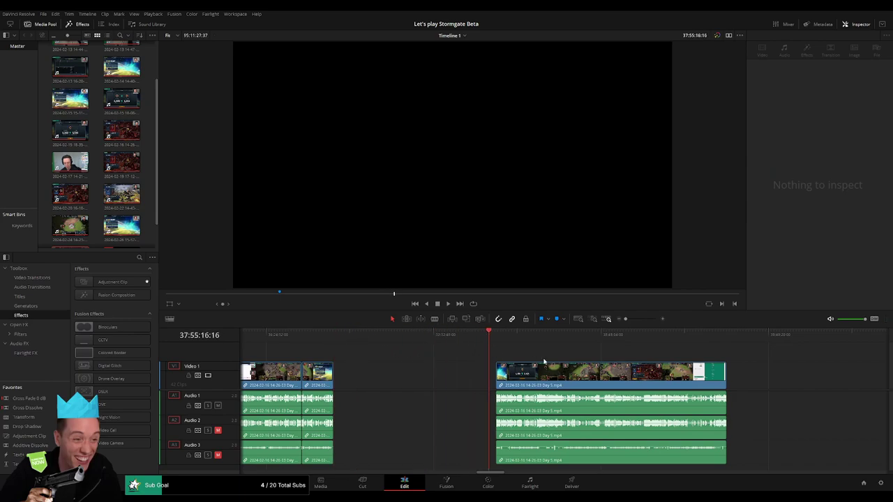
pyautogui.hscroll(5, 544, 362)
pyautogui.moveTo(544, 369); pyautogui.dragTo(638, 370)
# Step: Snap the later clip's start to the playhead at 38:00:00:00 and play it back
pyautogui.moveTo(338, 343); pyautogui.dragTo(352, 342)
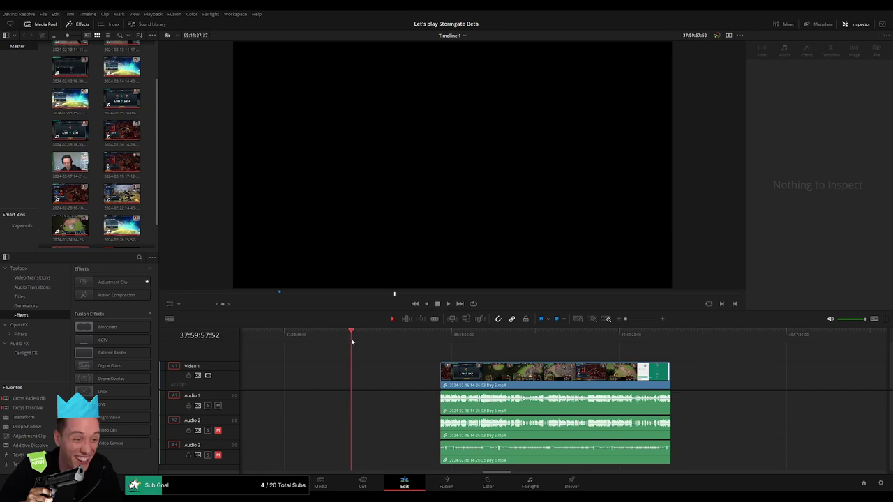
pyautogui.hscroll(-3, 582, 327)
pyautogui.hscroll(-2, 566, 340)
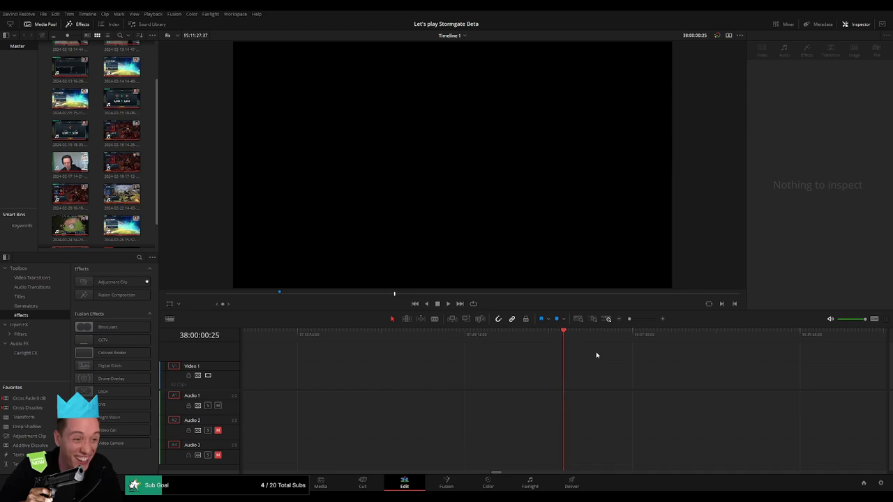
pyautogui.scroll(-3, 606, 323)
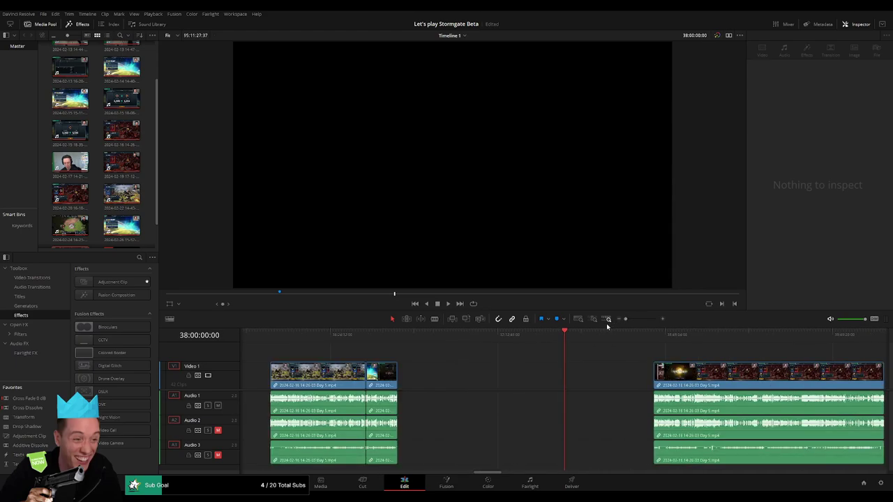
pyautogui.scroll(2, 606, 323)
pyautogui.moveTo(484, 374); pyautogui.dragTo(393, 374)
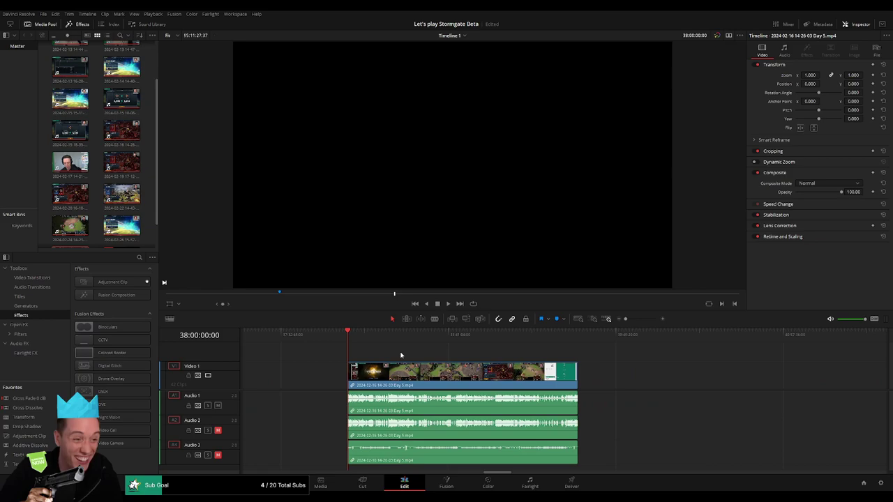
pyautogui.press('space')
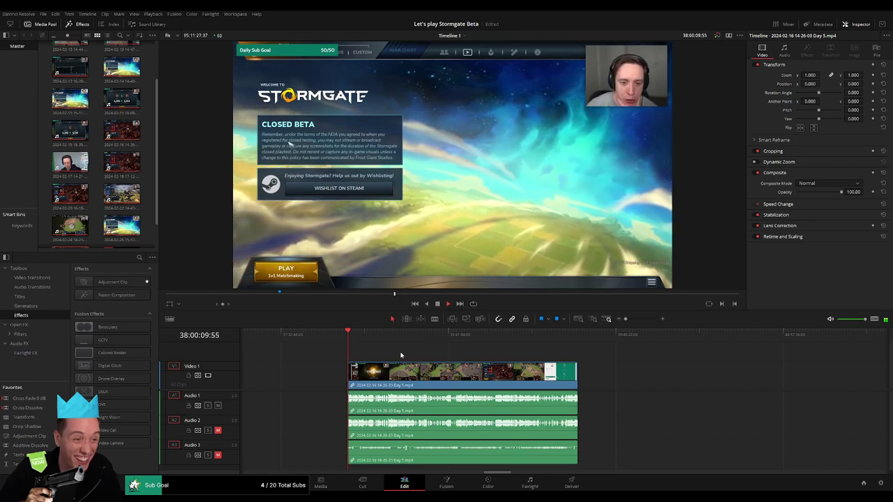
# Step: Scrub and play through the gameplay to find the cut point at 38:52:06:00
pyautogui.moveTo(349, 333); pyautogui.dragTo(474, 347)
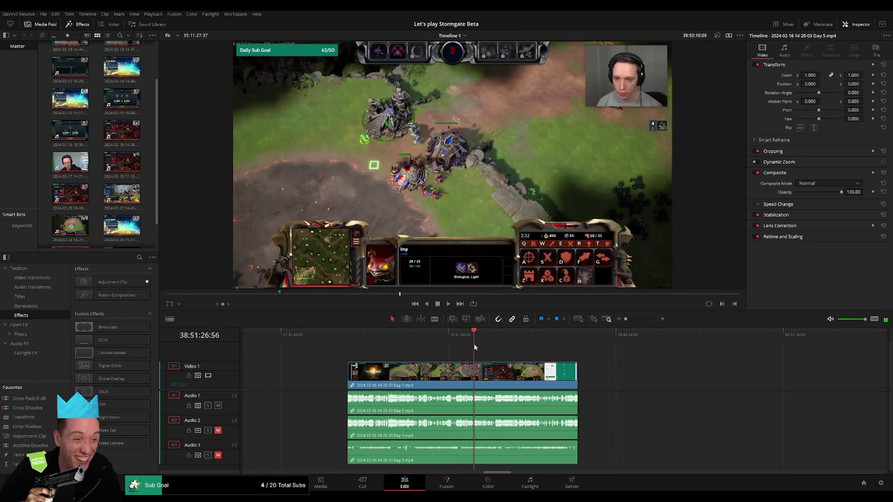
pyautogui.press('l')
pyautogui.press('l')
pyautogui.press('l')
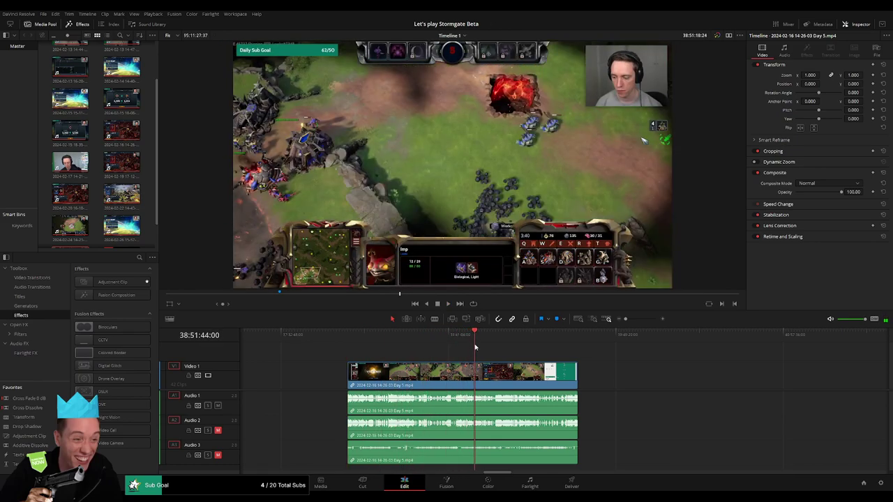
pyautogui.moveTo(626, 319); pyautogui.dragTo(642, 321)
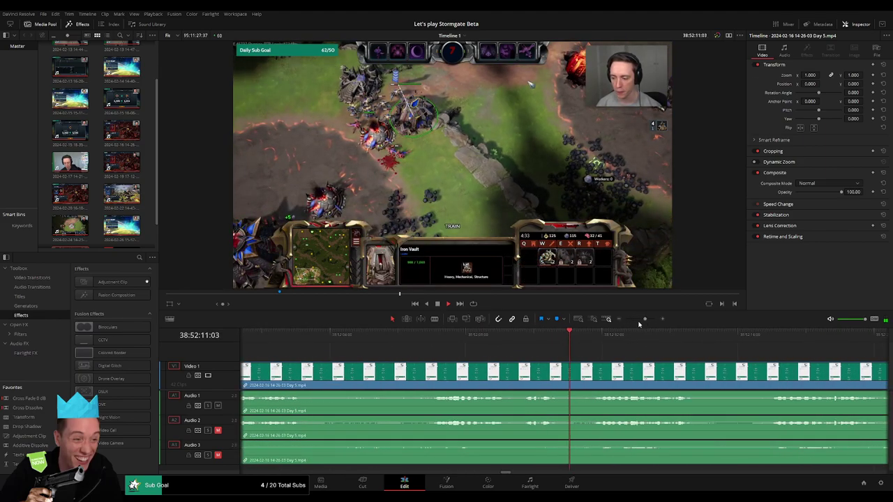
pyautogui.click(439, 335)
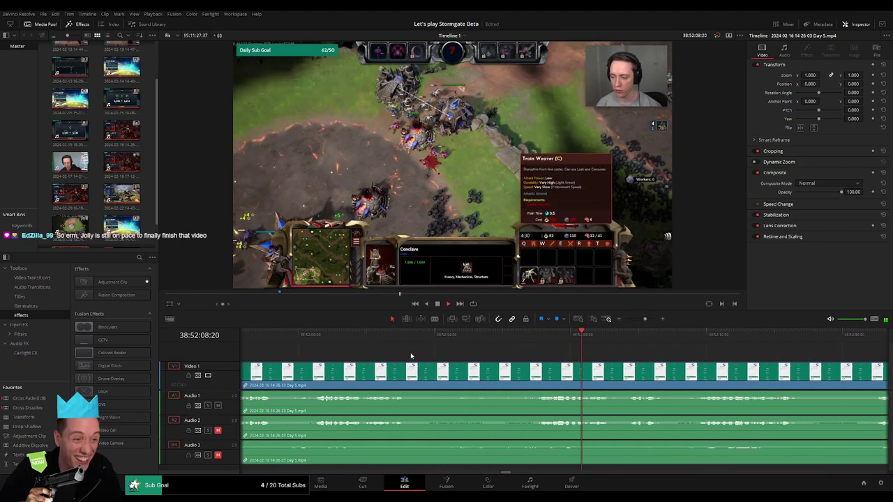
pyautogui.click(325, 337)
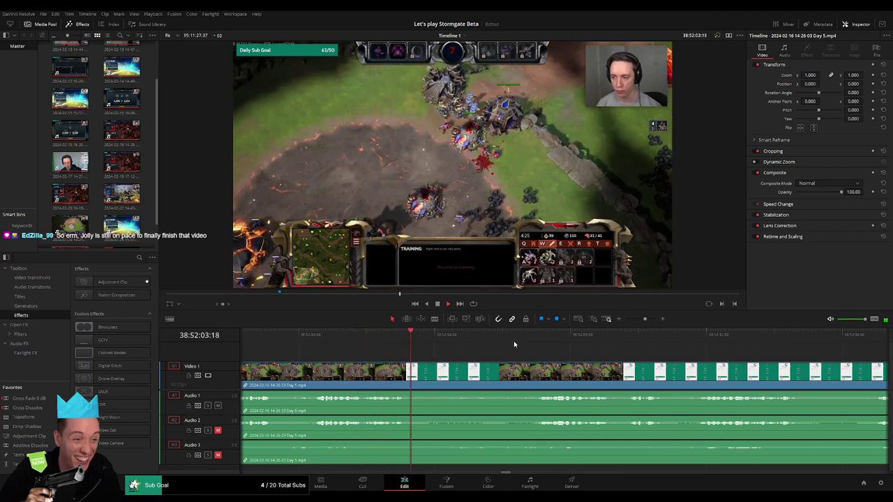
pyautogui.click(537, 336)
pyautogui.moveTo(540, 342); pyautogui.dragTo(504, 347)
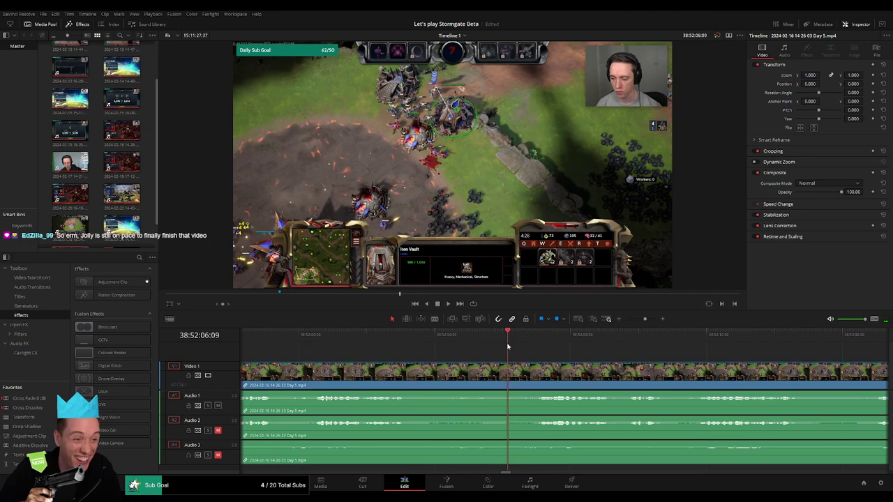
# Step: Split all tracks at 38:52:06:00 and fade the audio out before the cut
pyautogui.click(506, 369)
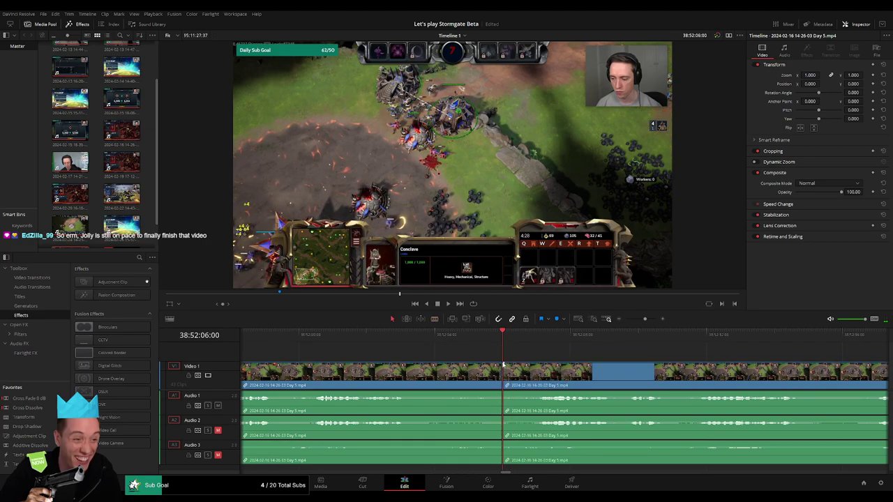
pyautogui.press('a')
pyautogui.moveTo(539, 368); pyautogui.dragTo(509, 372)
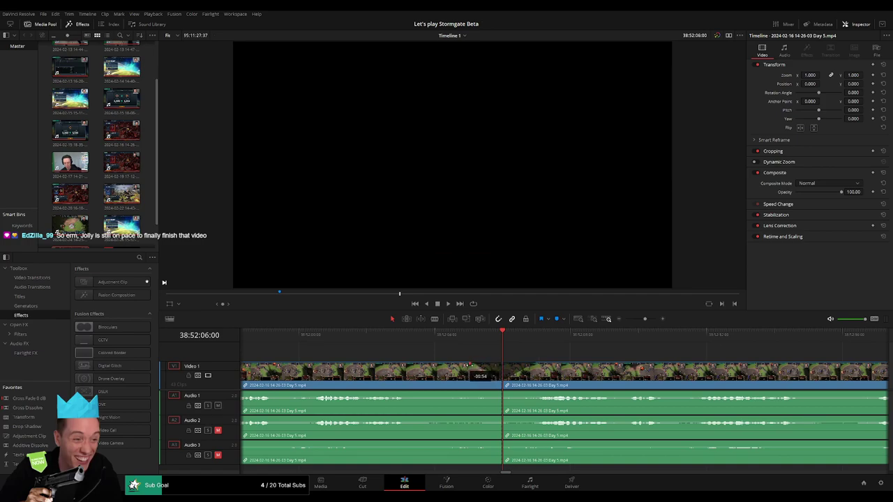
pyautogui.moveTo(501, 393)
pyautogui.mouseDown()
pyautogui.moveTo(476, 394)
pyautogui.moveTo(538, 394)
pyautogui.mouseUp()
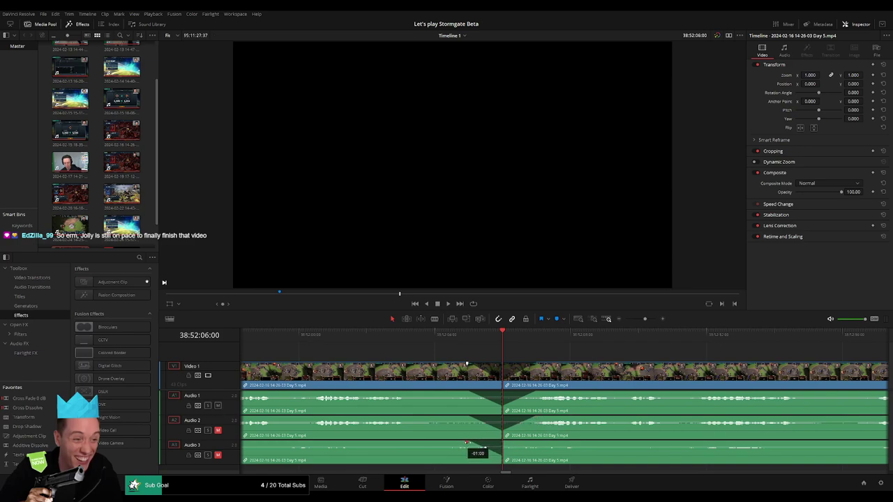
# Step: Fade the audio back in after the cut, then undo the last two changes
pyautogui.moveTo(503, 444); pyautogui.dragTo(544, 444)
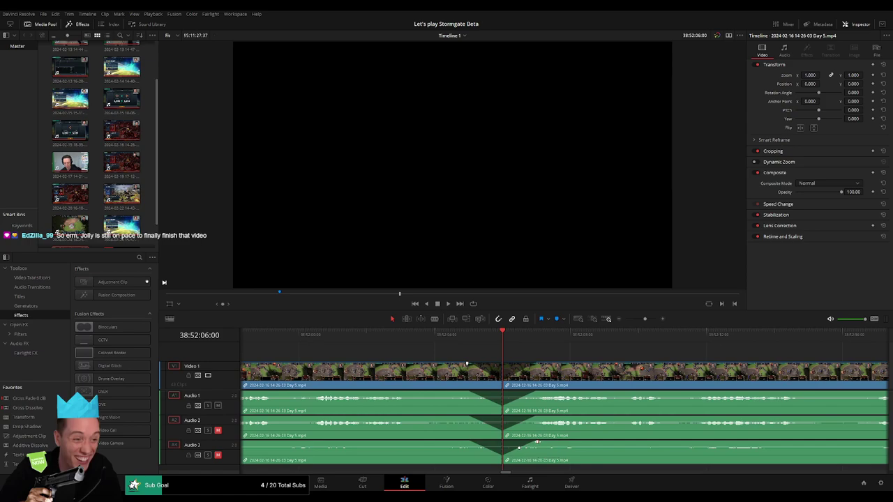
pyautogui.moveTo(644, 320); pyautogui.dragTo(626, 319)
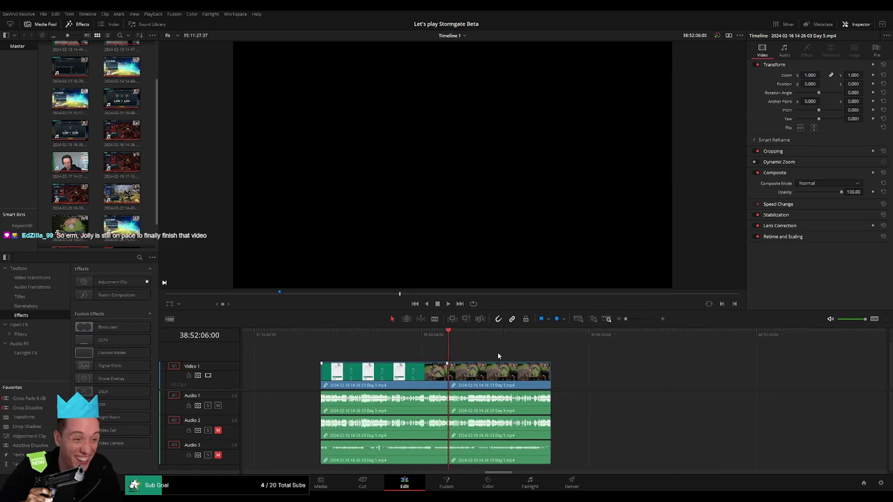
pyautogui.press('Home')
pyautogui.hotkey('ctrl', 'z')
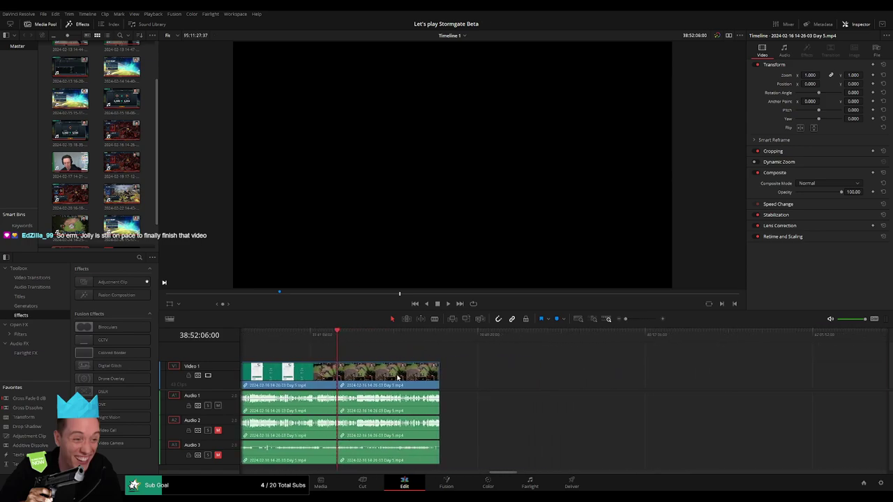
pyautogui.hotkey('ctrl', 'z')
# Step: Move the second clip left to the playhead and add a marker at the first clip's end
pyautogui.moveTo(392, 346); pyautogui.dragTo(500, 357)
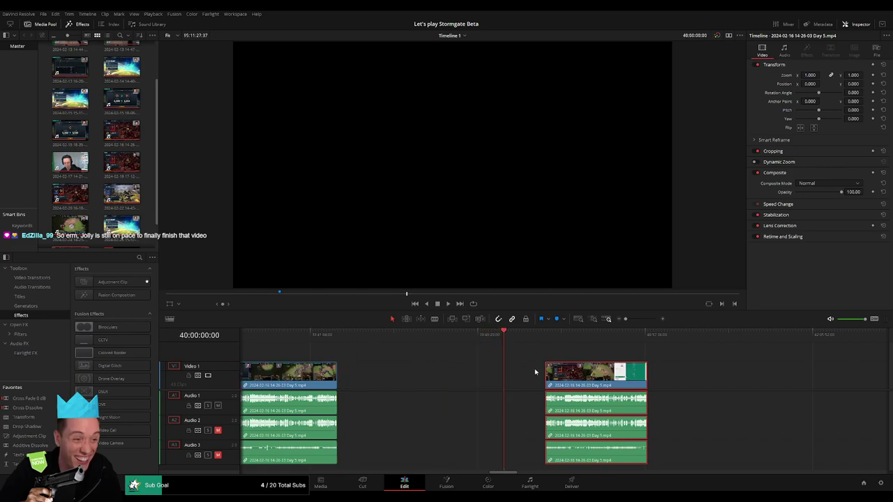
pyautogui.moveTo(551, 371); pyautogui.dragTo(509, 371)
pyautogui.press('Up')
pyautogui.click(375, 367)
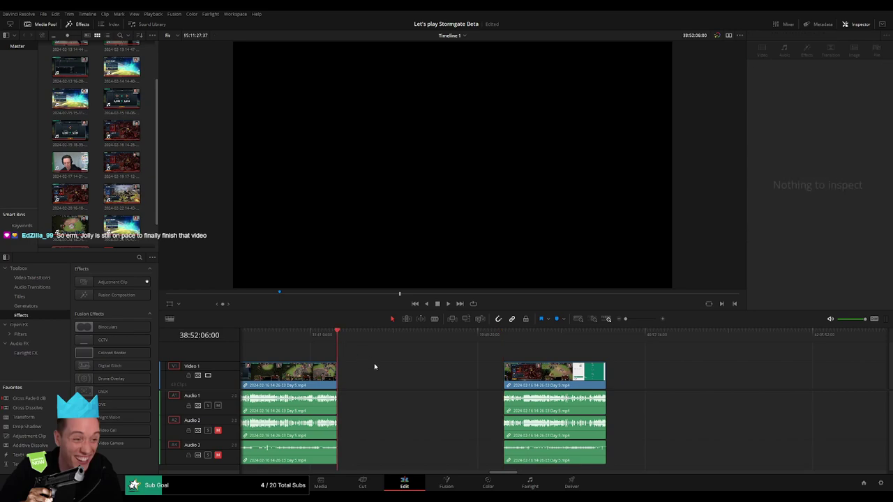
pyautogui.press('m')
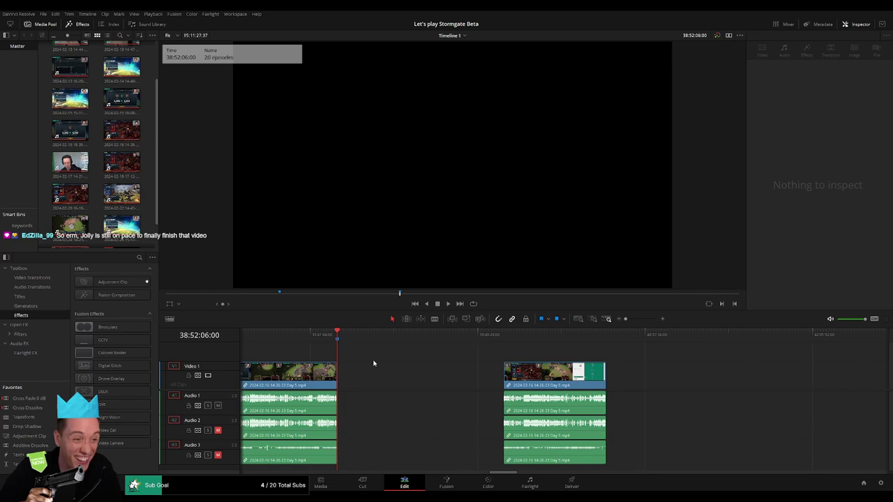
pyautogui.click(497, 340)
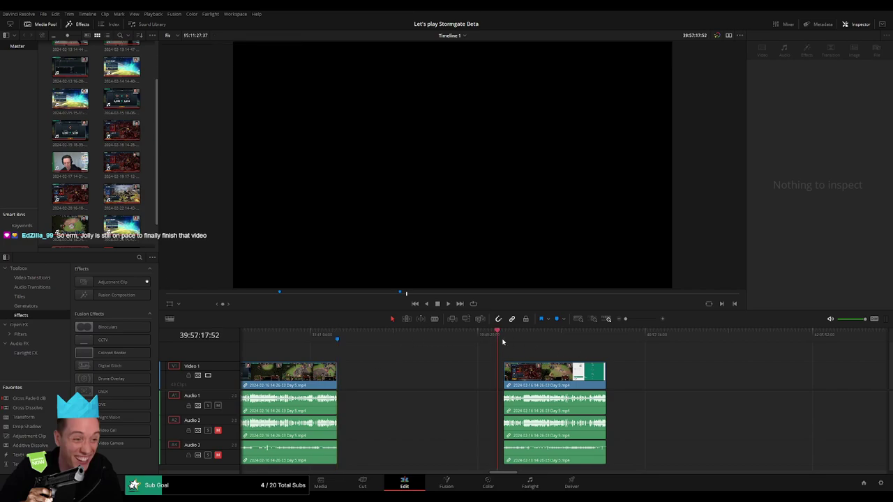
# Step: Slide the Day 6 clips left until they butt against Day 5's end, then play from the start
pyautogui.hscroll(5, 428, 355)
pyautogui.hscroll(3, 644, 366)
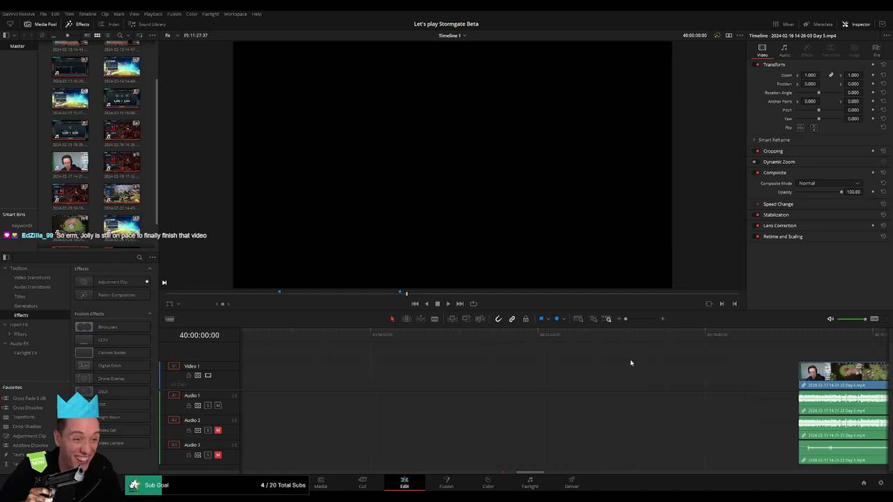
pyautogui.moveTo(697, 388); pyautogui.dragTo(421, 355)
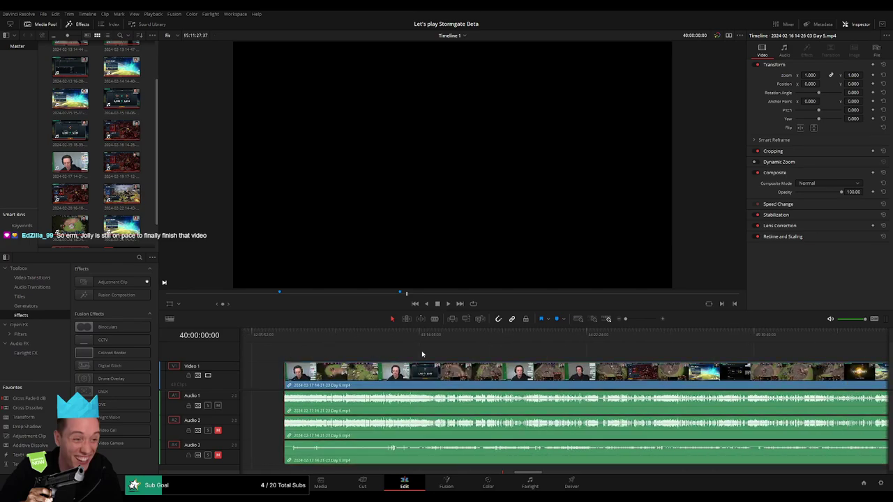
pyautogui.hscroll(-1, 451, 357)
pyautogui.hscroll(-4, 479, 367)
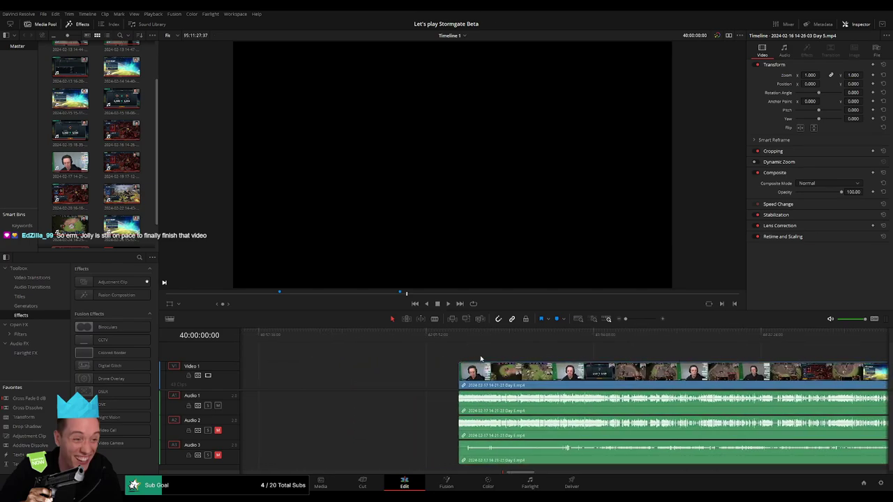
pyautogui.hscroll(-4, 480, 358)
pyautogui.hscroll(-2, 633, 369)
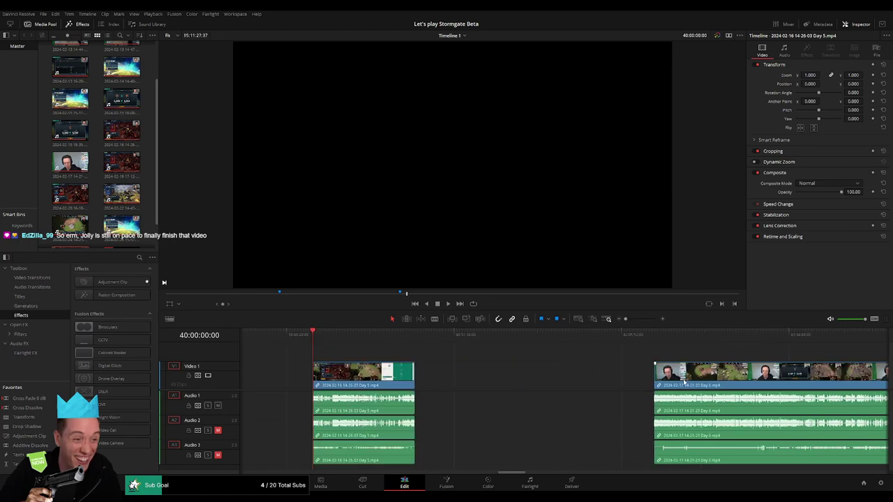
pyautogui.moveTo(685, 383); pyautogui.dragTo(469, 382)
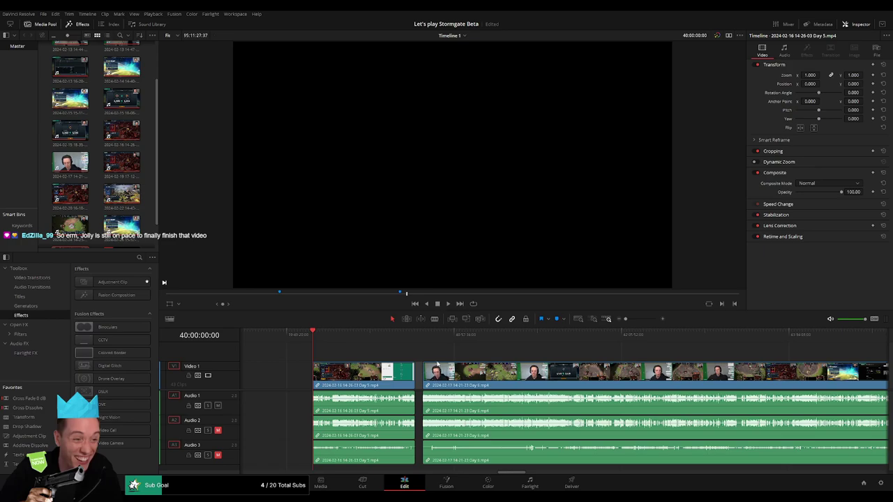
pyautogui.moveTo(438, 363); pyautogui.dragTo(439, 355)
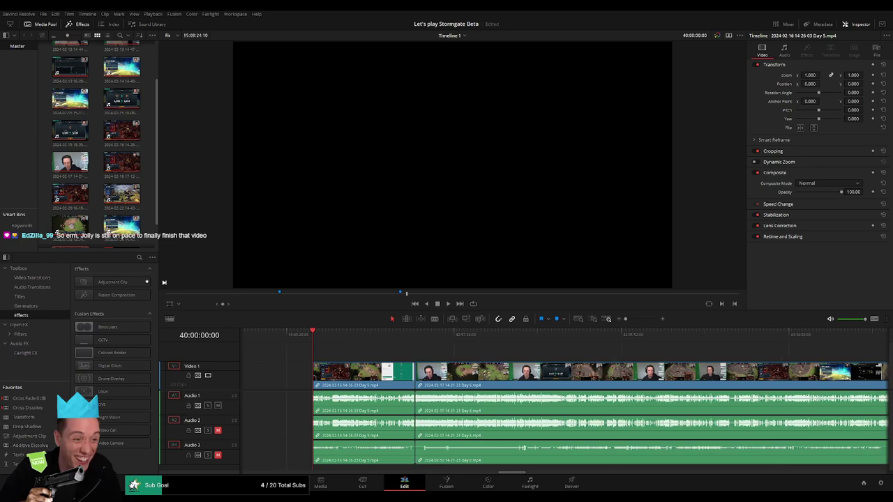
pyautogui.press('space')
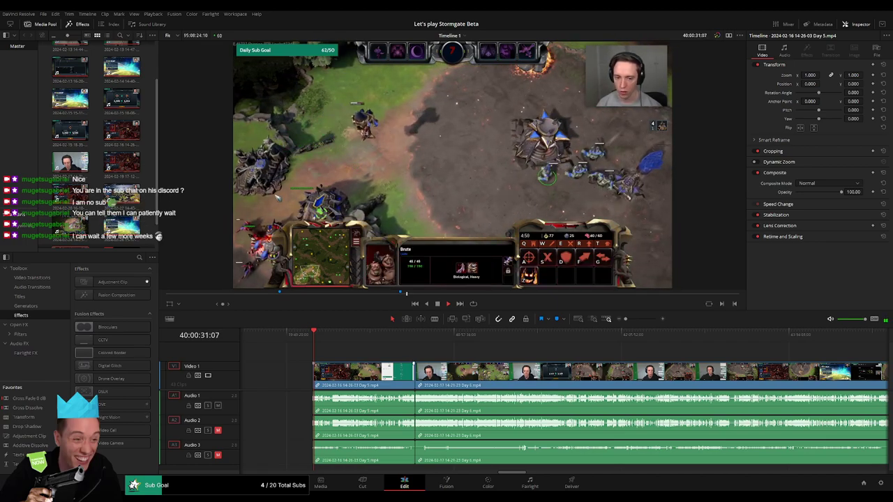
# Step: Scrub through the end of the Day 5 recording, past the title, webcam and end-screen sections
pyautogui.click(350, 335)
pyautogui.click(344, 338)
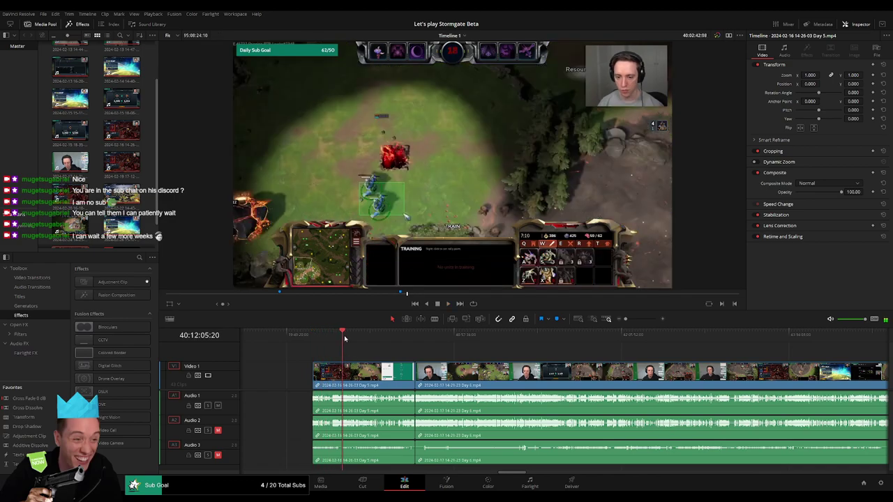
pyautogui.moveTo(344, 339); pyautogui.dragTo(399, 335)
pyautogui.press('space')
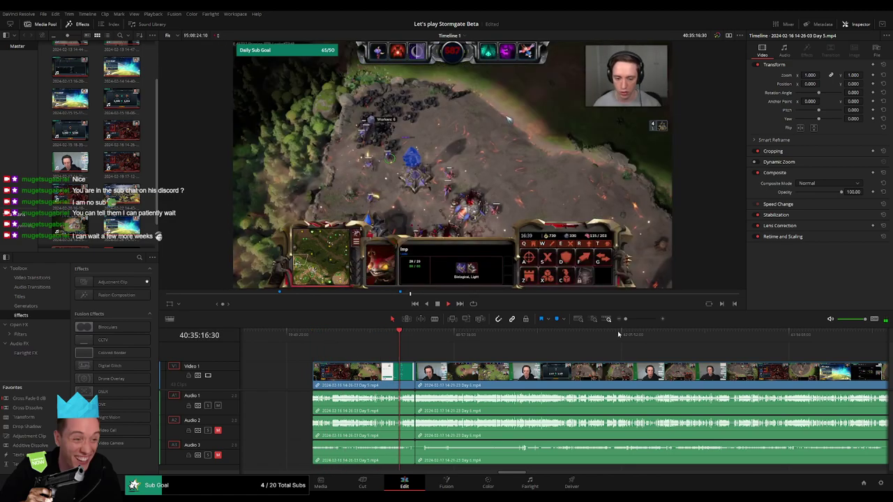
pyautogui.moveTo(618, 335); pyautogui.dragTo(521, 335)
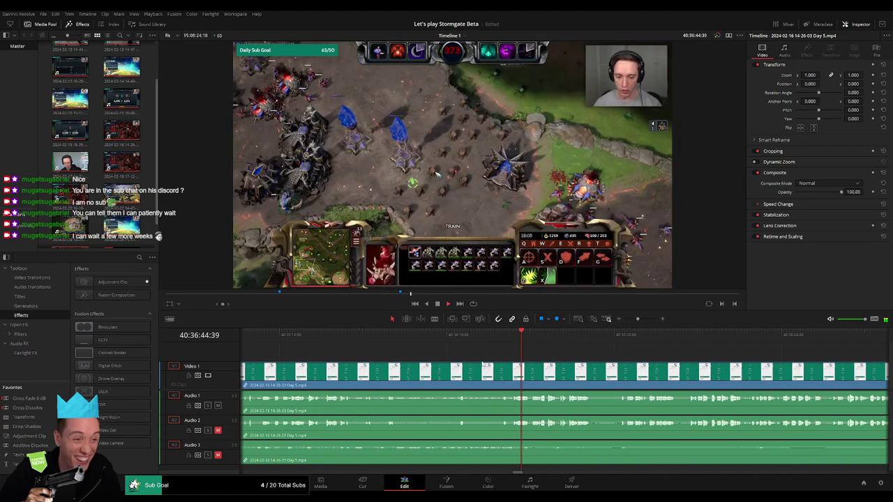
pyautogui.moveTo(521, 334); pyautogui.dragTo(570, 335)
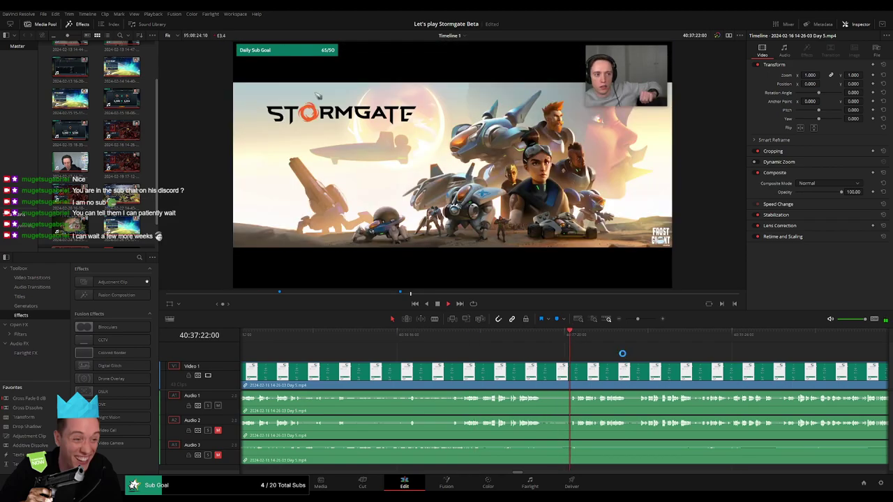
pyautogui.moveTo(622, 354)
pyautogui.mouseDown()
pyautogui.moveTo(644, 335)
pyautogui.moveTo(459, 347)
pyautogui.mouseUp()
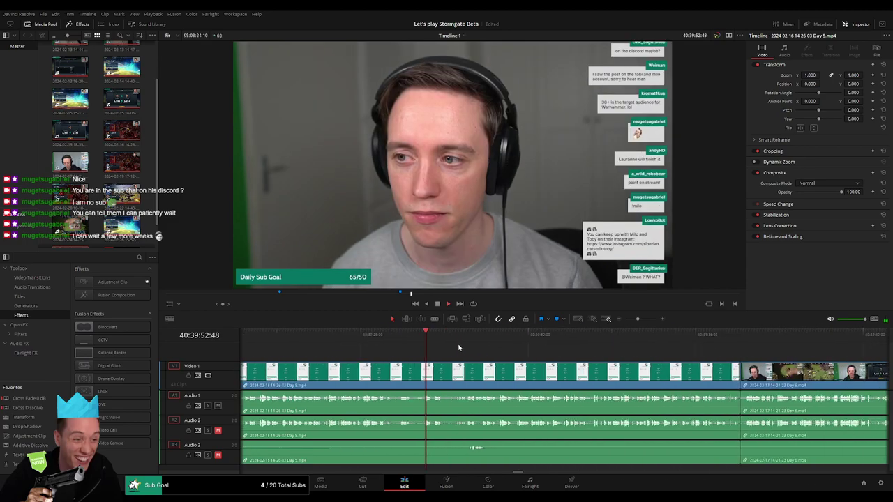
pyautogui.moveTo(573, 347)
pyautogui.mouseDown()
pyautogui.moveTo(608, 347)
pyautogui.moveTo(435, 338)
pyautogui.moveTo(457, 340)
pyautogui.moveTo(428, 360)
pyautogui.mouseUp()
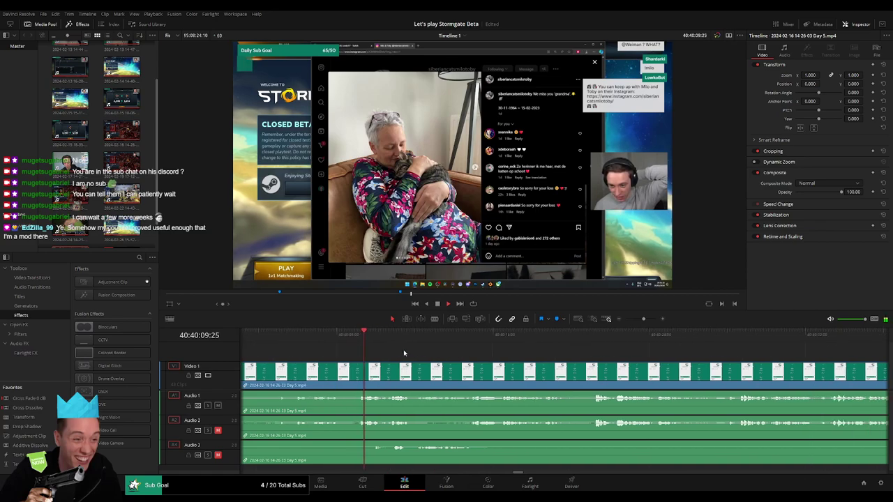
pyautogui.click(542, 339)
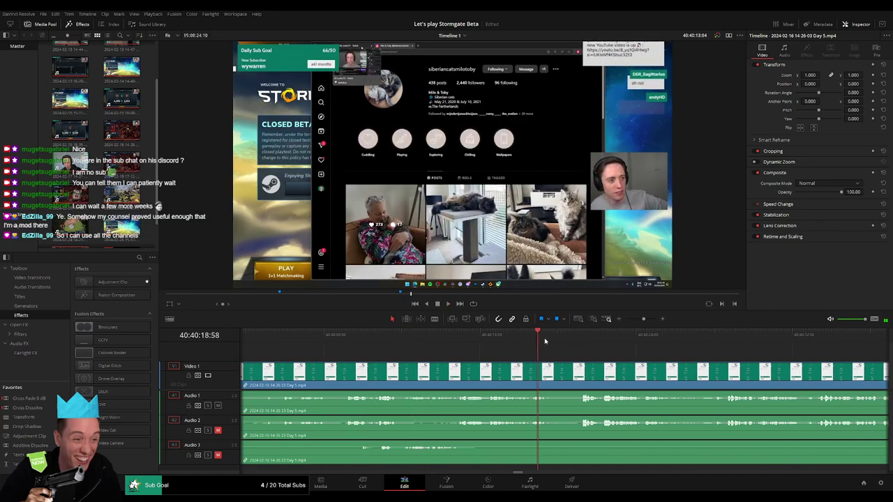
pyautogui.moveTo(545, 342); pyautogui.dragTo(336, 343)
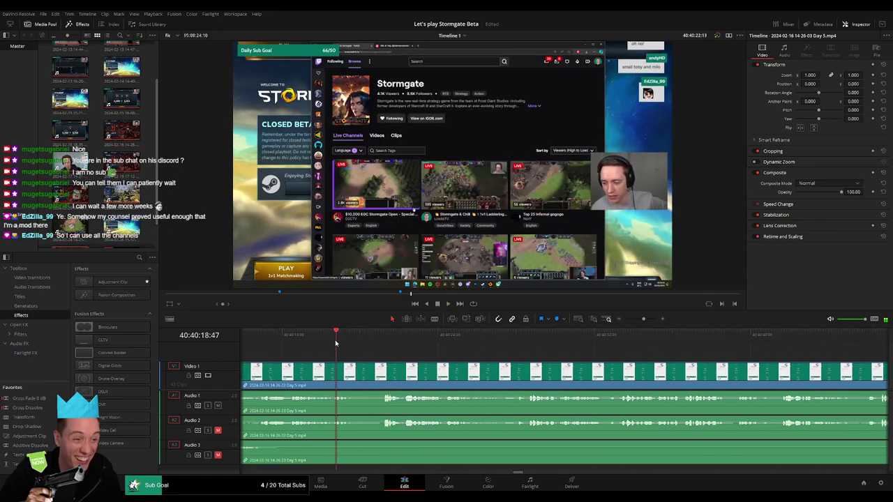
pyautogui.press('space')
# Step: Split all tracks at 40:40:20:17 and delete the unwanted Day 5 tail after it
pyautogui.moveTo(359, 351); pyautogui.dragTo(366, 361)
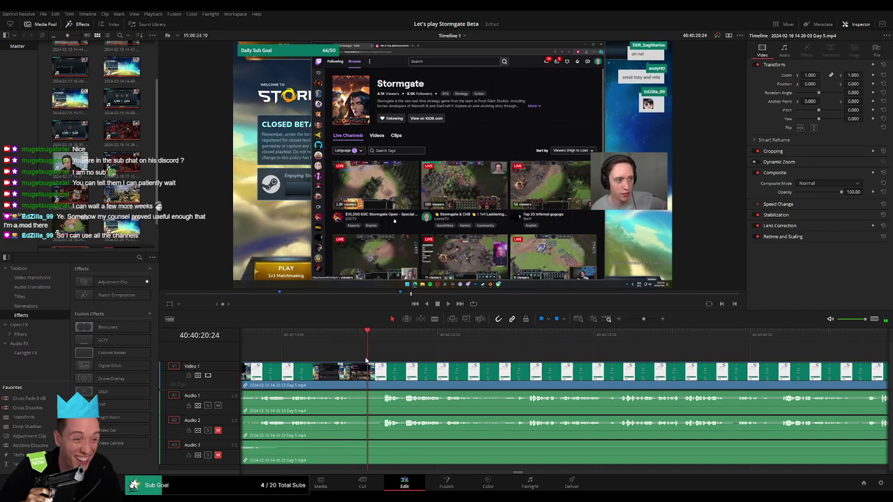
pyautogui.click(336, 343)
pyautogui.press('space')
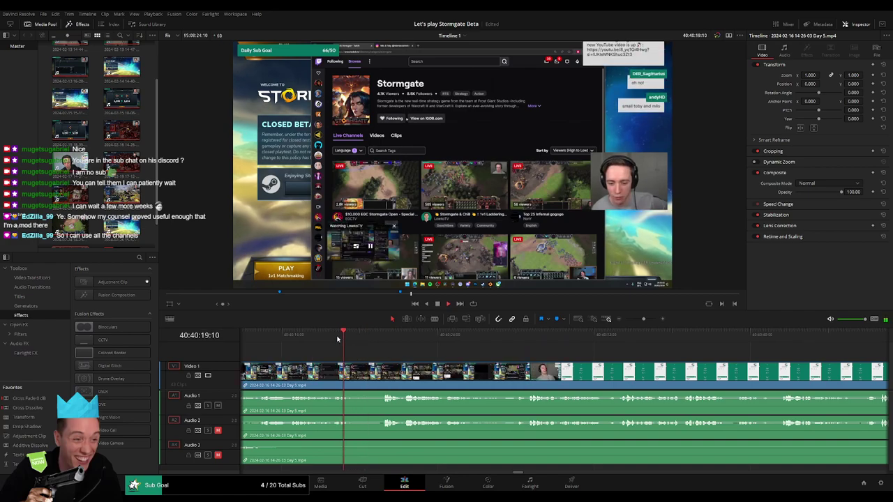
pyautogui.press('space')
pyautogui.hotkey('ctrl', 'b')
pyautogui.click(454, 376)
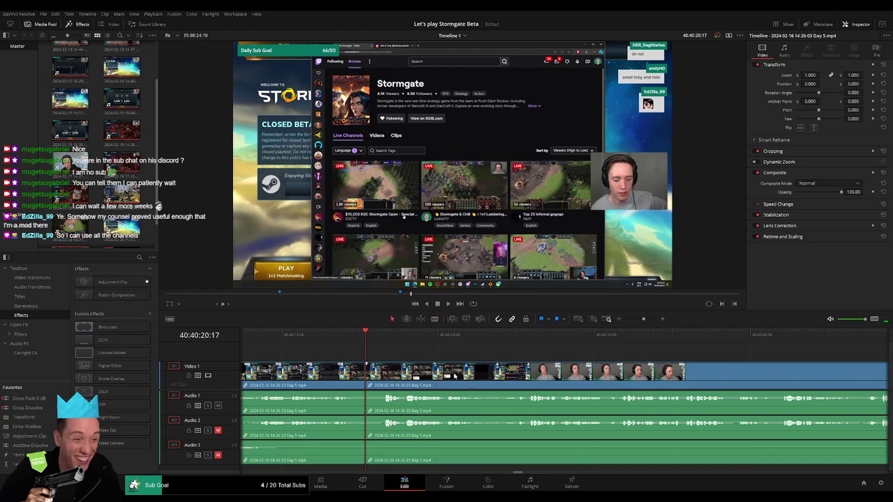
pyautogui.press('BackSpace')
# Step: Pull Day 6 up against the trimmed Day 5 clip, add a cross dissolve there, and play it back
pyautogui.moveTo(642, 318); pyautogui.dragTo(635, 322)
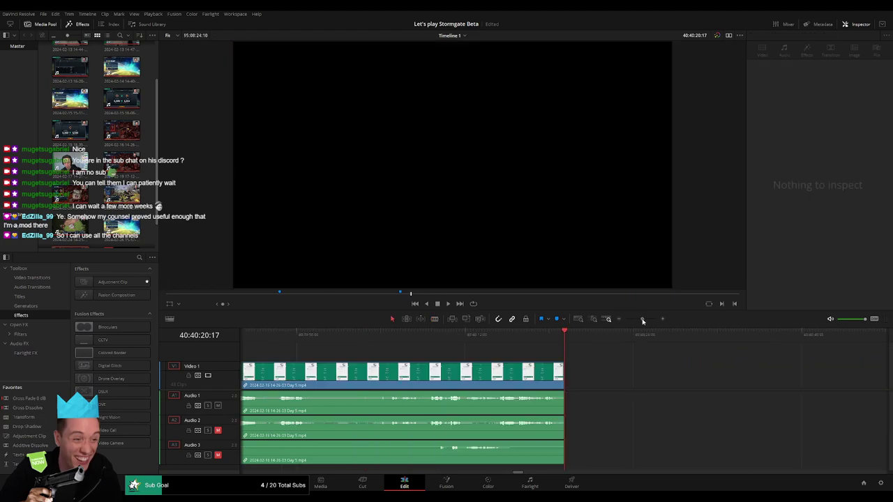
pyautogui.press('BackSpace')
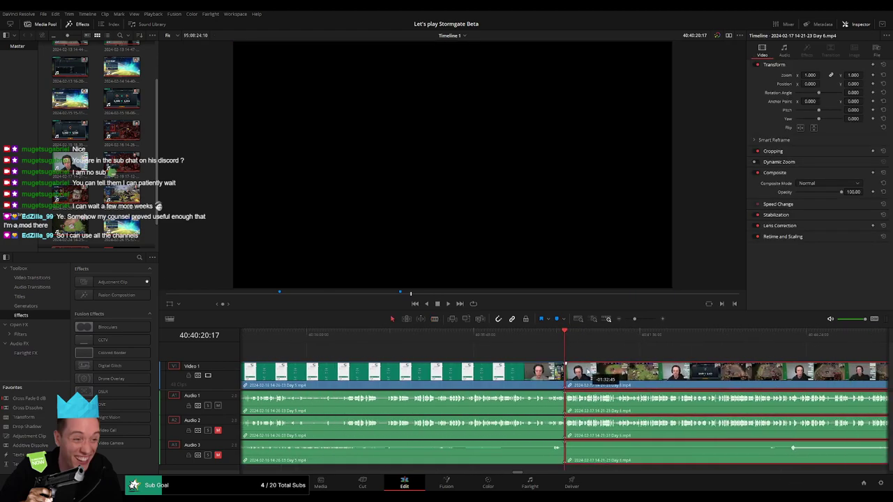
pyautogui.moveTo(637, 320); pyautogui.dragTo(648, 320)
pyautogui.click(576, 383)
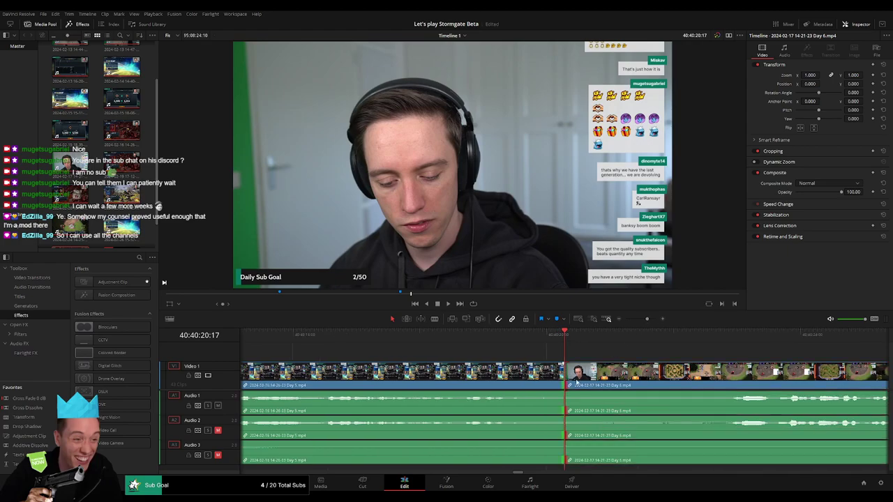
pyautogui.hotkey('ctrl', 't')
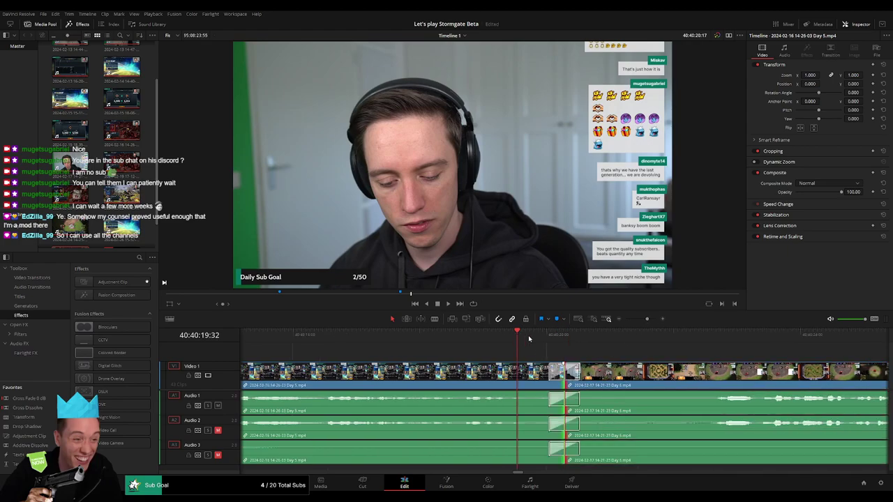
pyautogui.press('space')
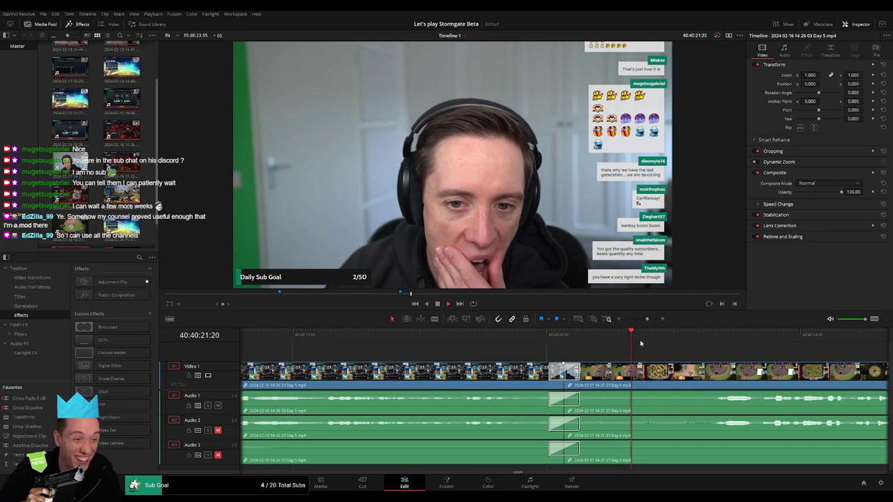
pyautogui.moveTo(648, 319); pyautogui.dragTo(626, 319)
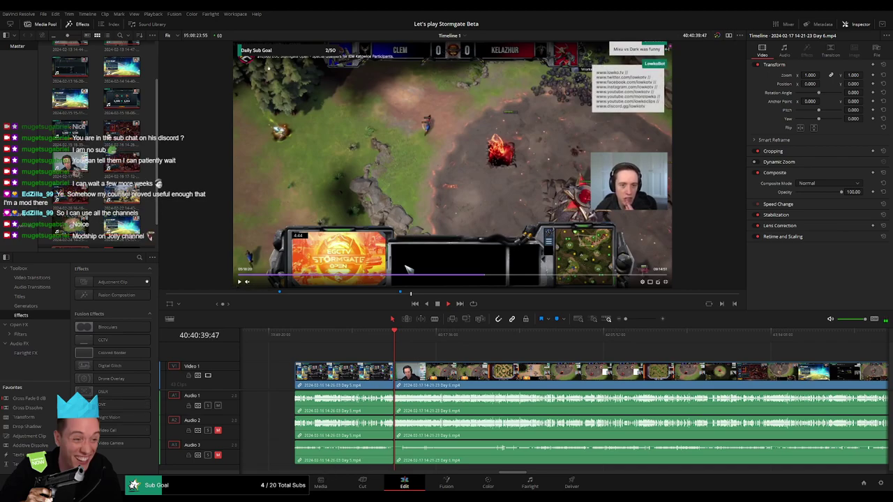
# Step: Review the Day 6 gameplay, blade every track at 40:52:07:00, then return to Selection mode
pyautogui.hscroll(5, 349, 394)
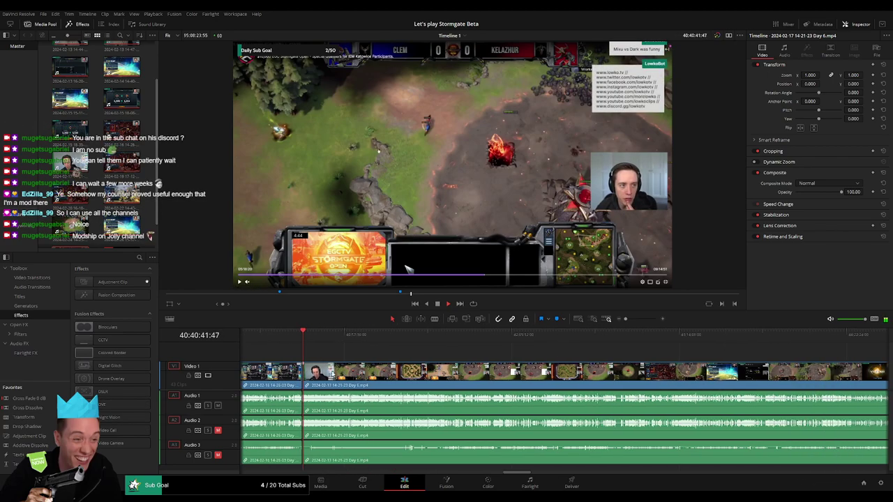
pyautogui.moveTo(276, 345); pyautogui.dragTo(296, 342)
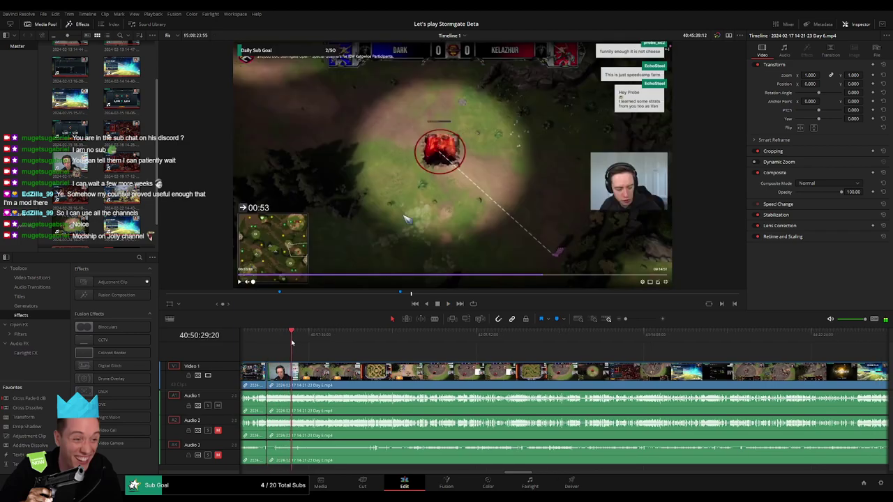
pyautogui.press('space')
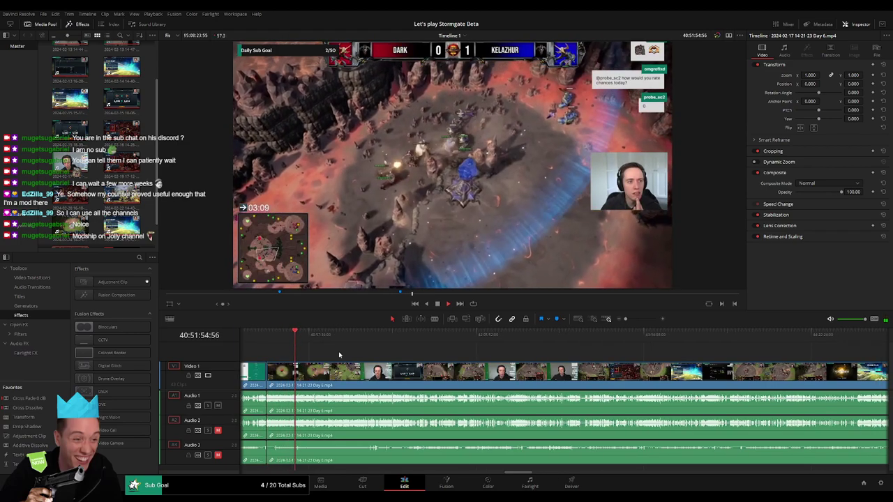
pyautogui.moveTo(625, 323); pyautogui.dragTo(641, 322)
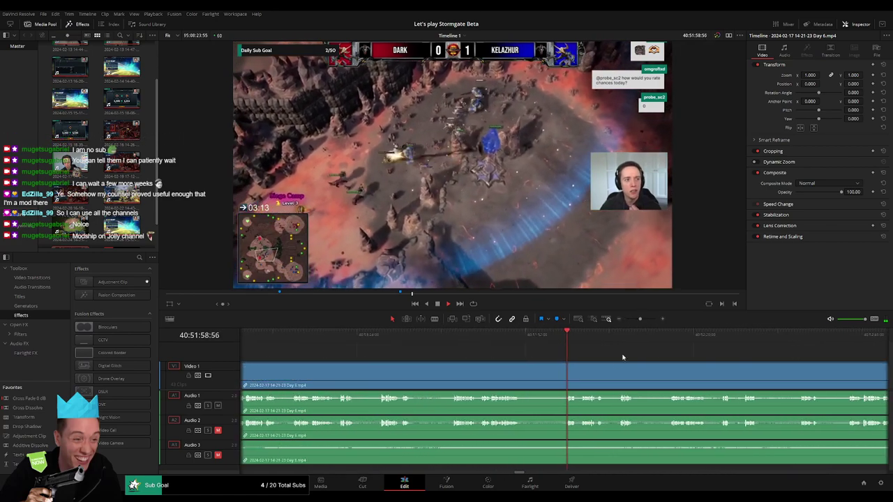
pyautogui.scroll(-3, 529, 364)
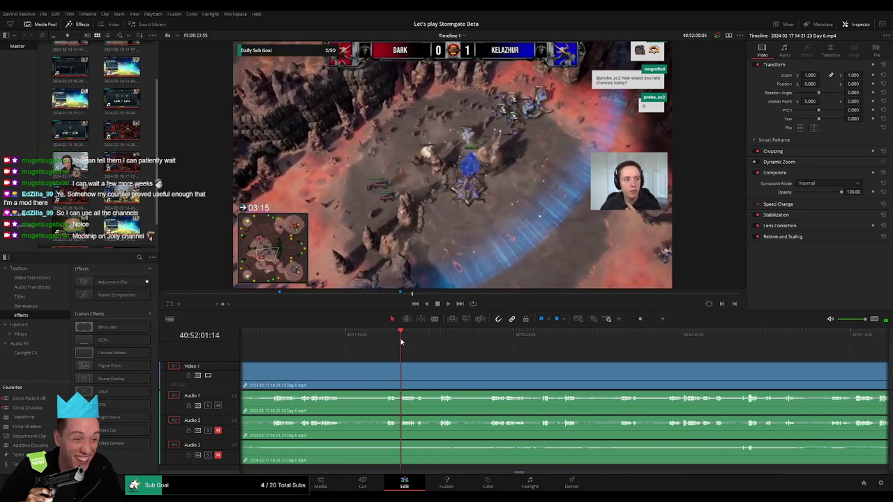
pyautogui.click(433, 348)
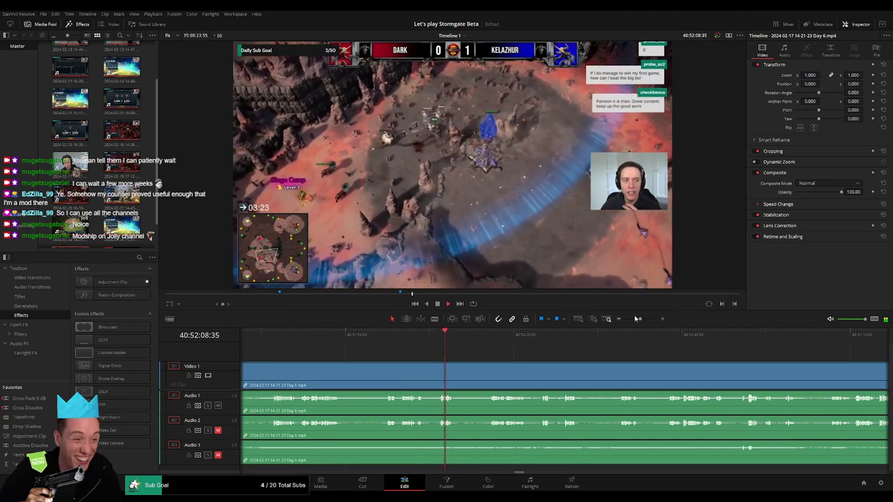
pyautogui.moveTo(641, 319); pyautogui.dragTo(647, 319)
pyautogui.click(466, 341)
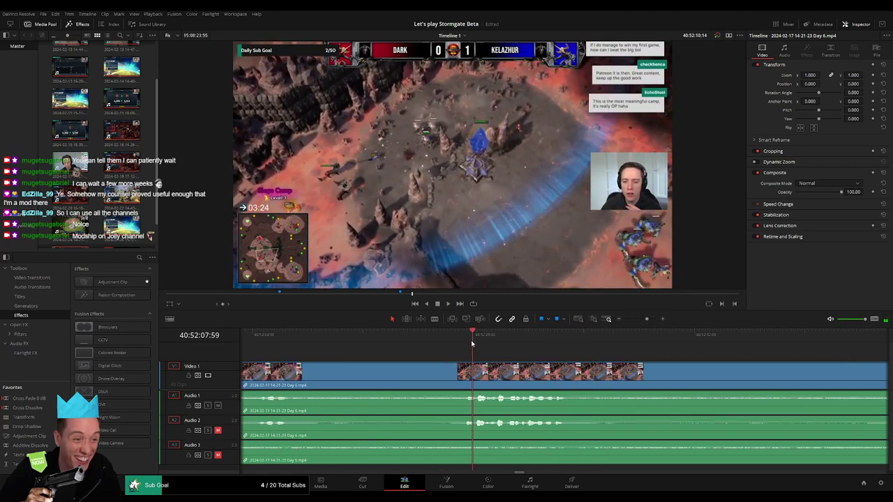
pyautogui.moveTo(466, 342); pyautogui.dragTo(421, 349)
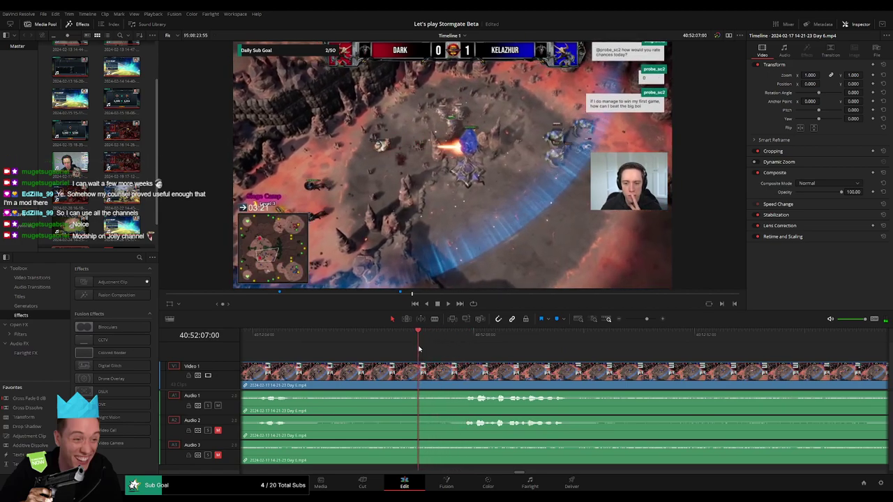
pyautogui.click(423, 371)
pyautogui.press('a')
pyautogui.moveTo(423, 370)
pyautogui.mouseDown()
pyautogui.moveTo(464, 370)
pyautogui.moveTo(376, 370)
pyautogui.mouseUp()
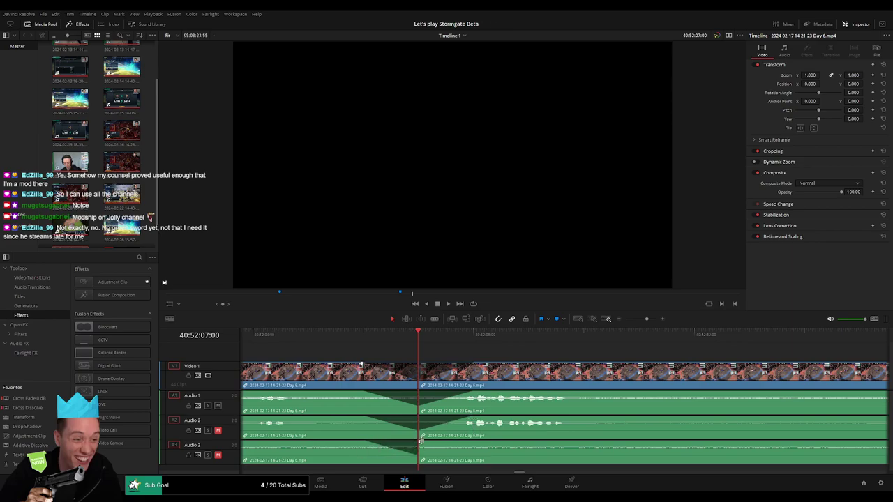
# Step: Add a fade-in to the Audio 3 clip and delete the unwanted middle section of the footage
pyautogui.moveTo(421, 441); pyautogui.dragTo(483, 445)
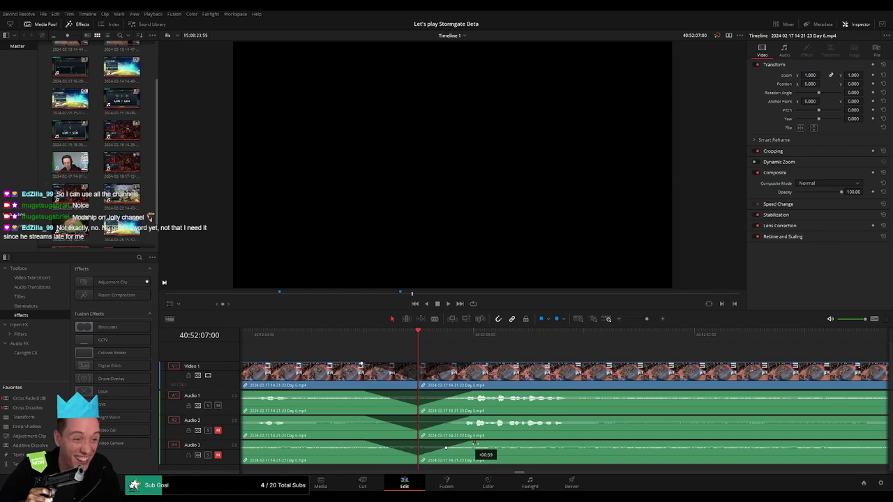
pyautogui.scroll(-5, 610, 360)
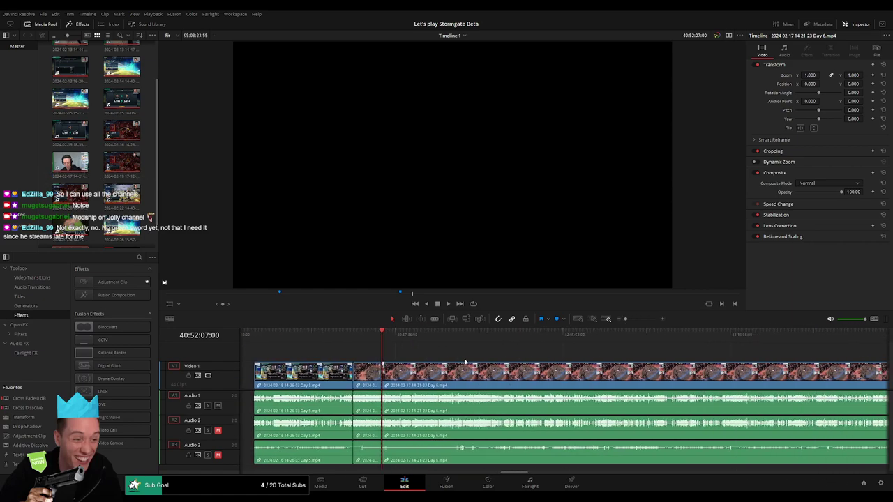
pyautogui.scroll(-3, 614, 325)
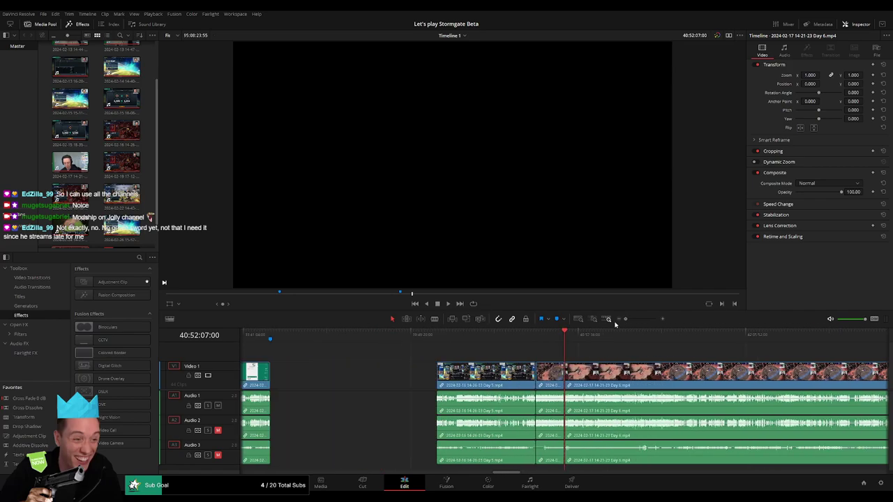
pyautogui.hscroll(5, 628, 358)
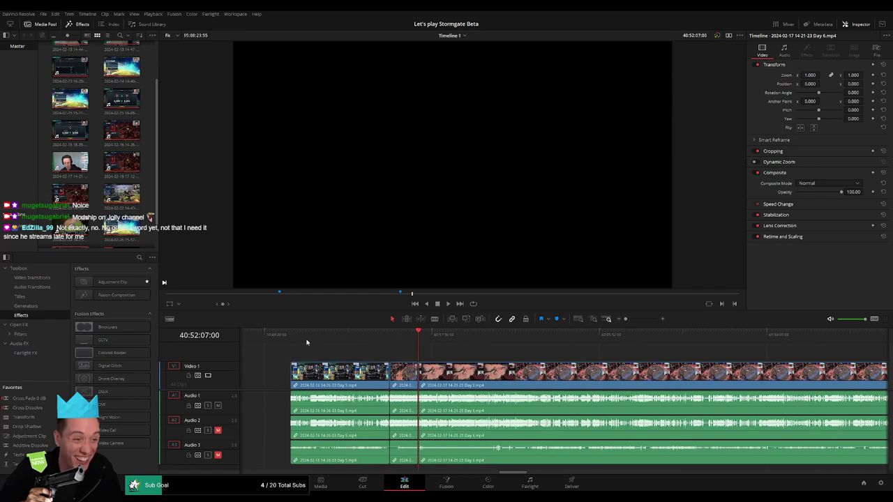
pyautogui.hscroll(5, 565, 359)
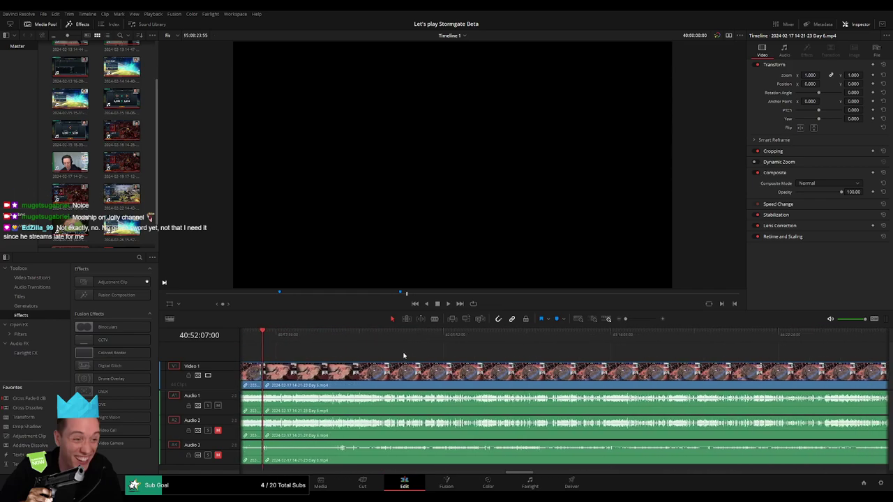
pyautogui.hscroll(5, 569, 355)
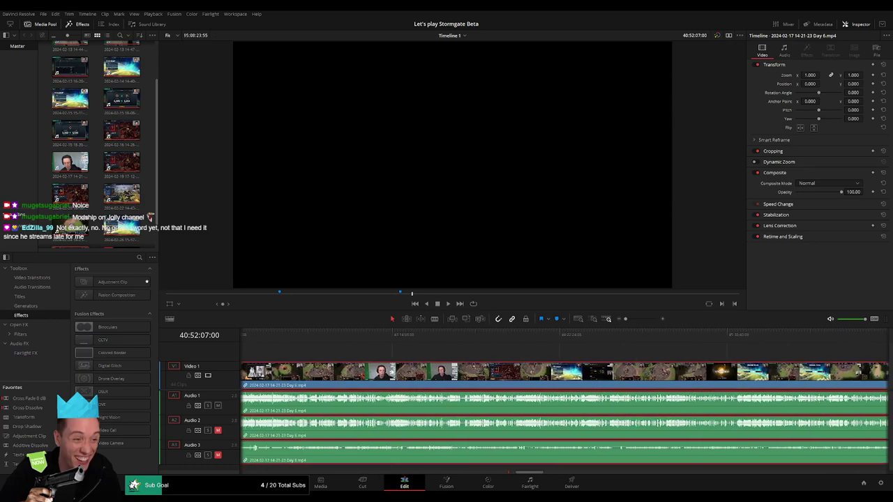
pyautogui.hscroll(3, 545, 355)
pyautogui.hscroll(3, 510, 354)
pyautogui.hscroll(3, 475, 353)
pyautogui.press('Delete')
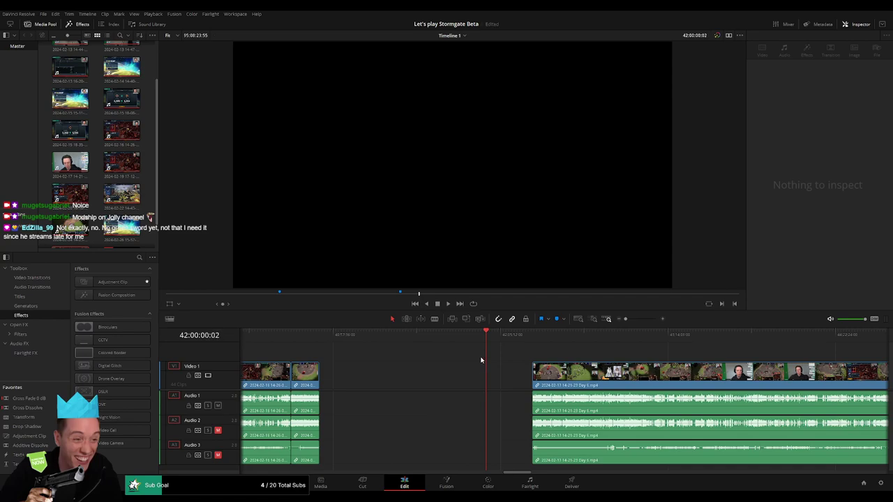
# Step: Slide the following clip left to close the gap and play across the join
pyautogui.moveTo(551, 363); pyautogui.dragTo(505, 363)
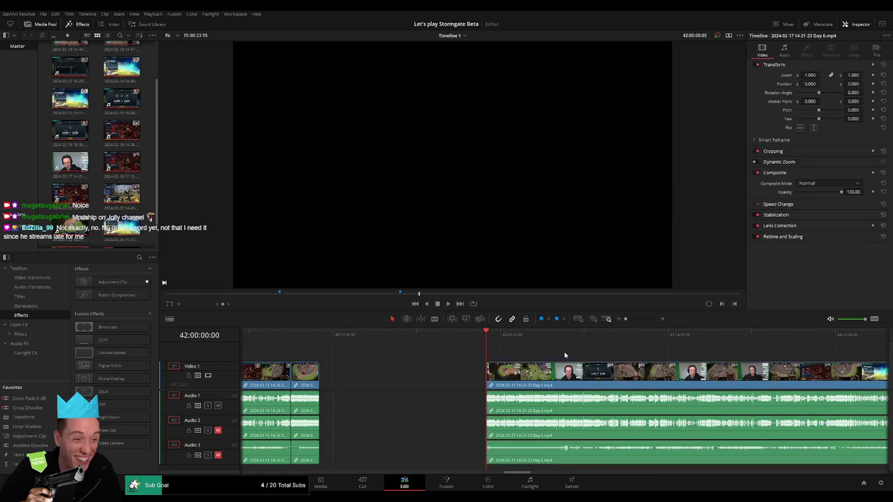
pyautogui.hscroll(3, 365, 355)
pyautogui.press('space')
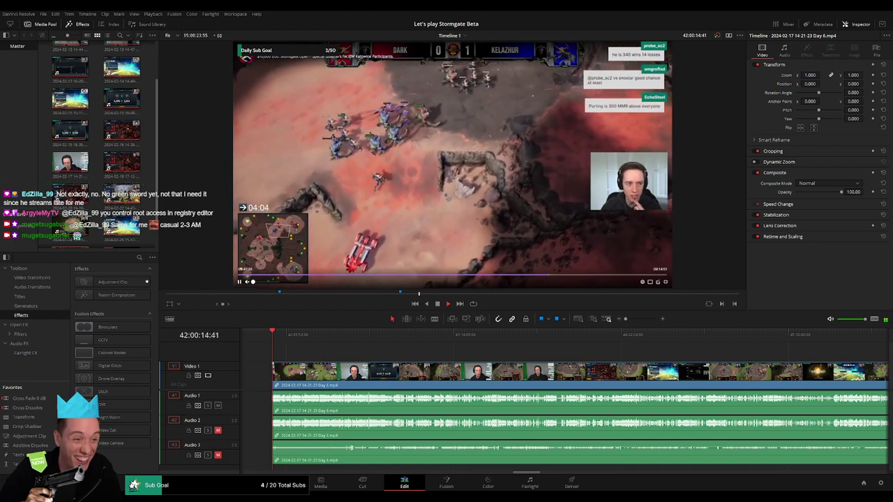
# Step: Scrub ahead through the Day 6 footage to find the next cut point near 42:52:10
pyautogui.moveTo(272, 333)
pyautogui.mouseDown()
pyautogui.moveTo(349, 348)
pyautogui.moveTo(385, 342)
pyautogui.mouseUp()
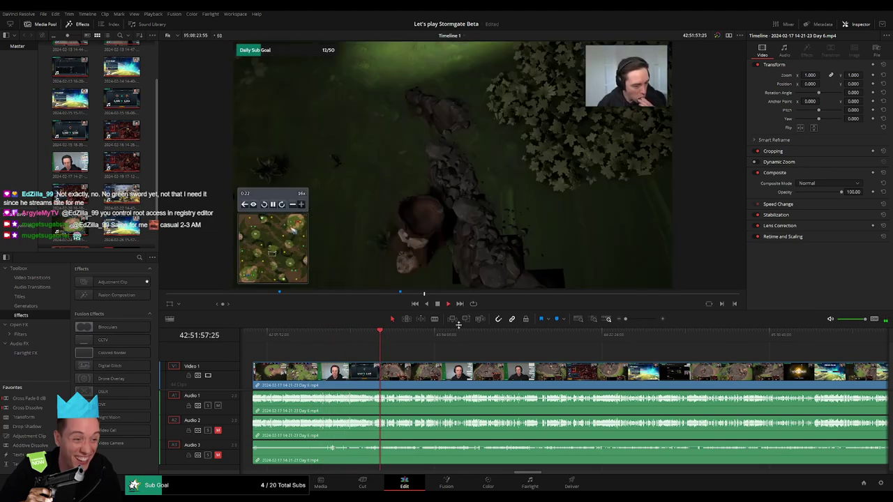
pyautogui.scroll(10, 588, 347)
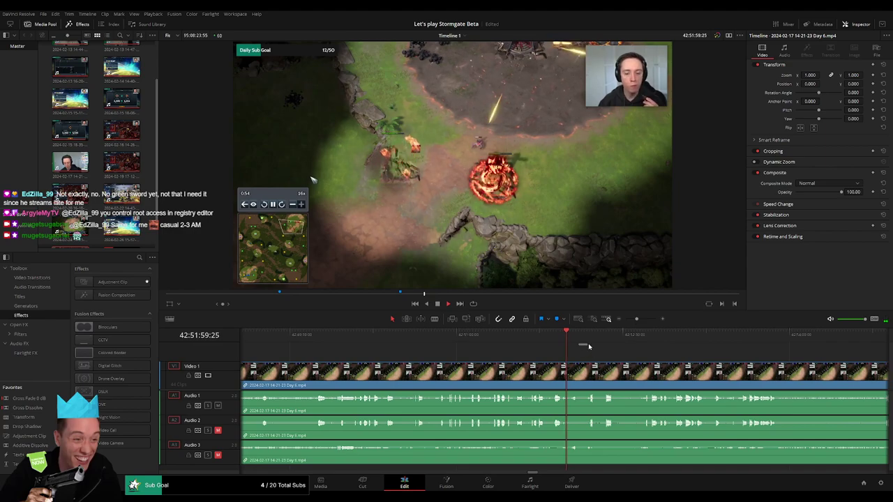
pyautogui.moveTo(636, 318); pyautogui.dragTo(642, 321)
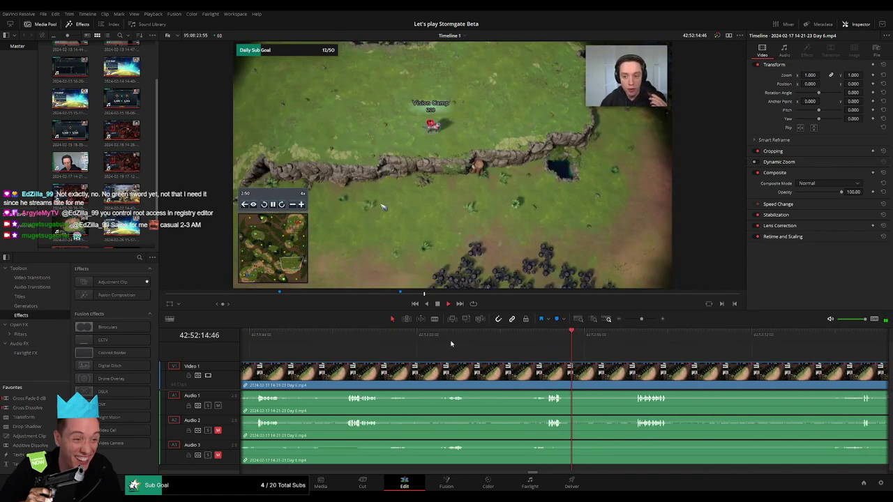
pyautogui.click(450, 343)
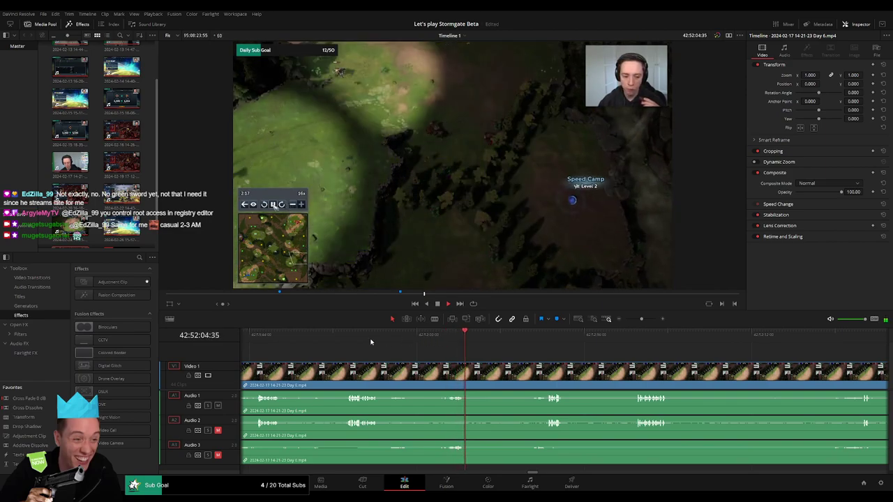
pyautogui.click(360, 341)
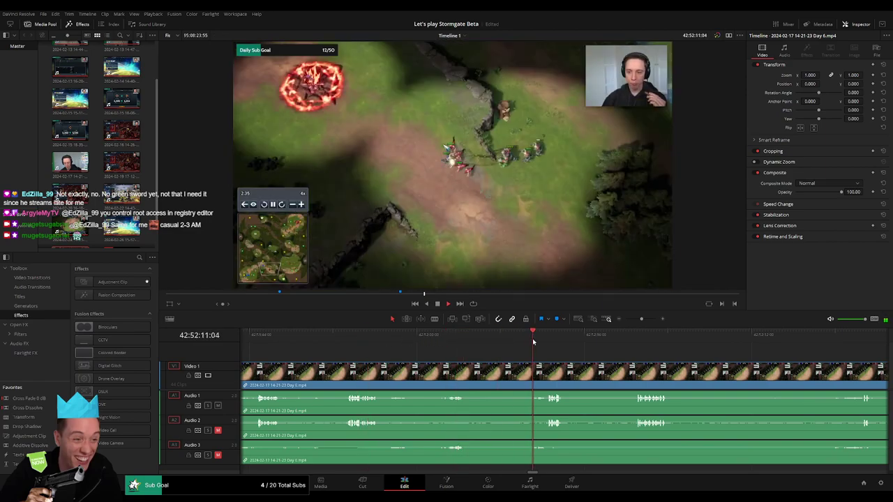
pyautogui.click(643, 318)
pyautogui.click(488, 340)
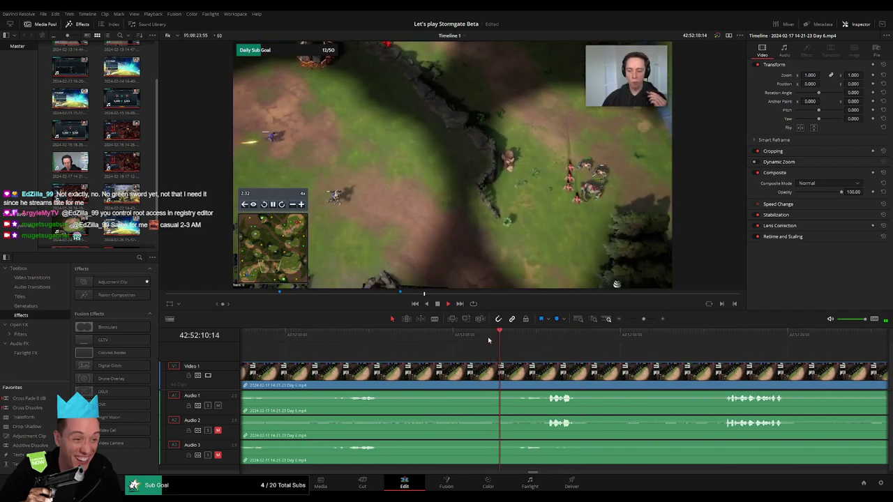
pyautogui.moveTo(519, 342); pyautogui.dragTo(494, 345)
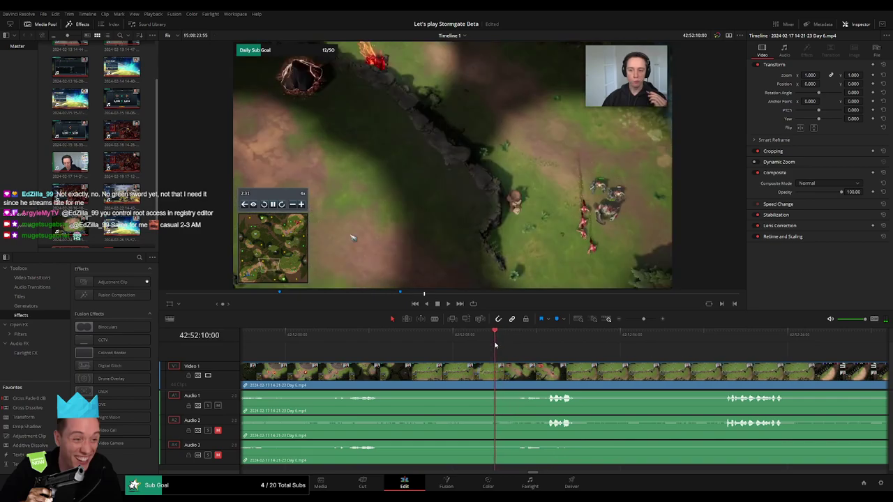
# Step: Split all tracks at 42:52:10:00 and cross-fade the audio across the new cut
pyautogui.hotkey('ctrl', 'b')
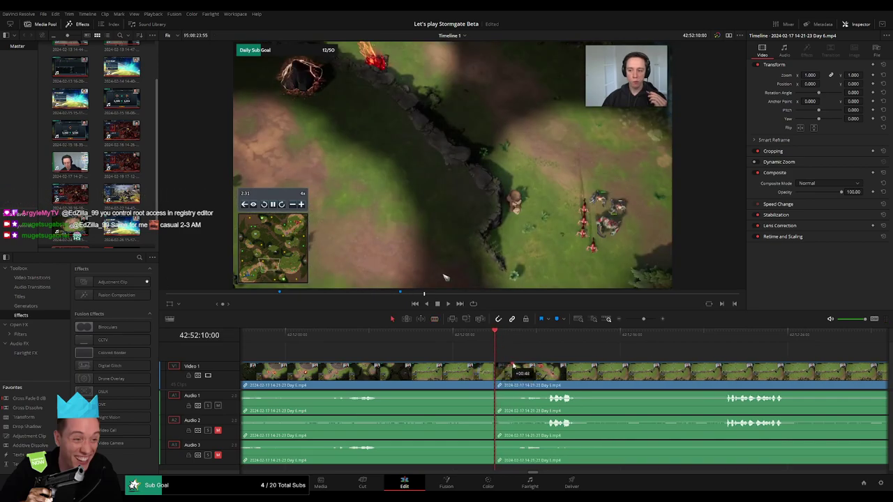
pyautogui.moveTo(517, 365); pyautogui.dragTo(495, 364)
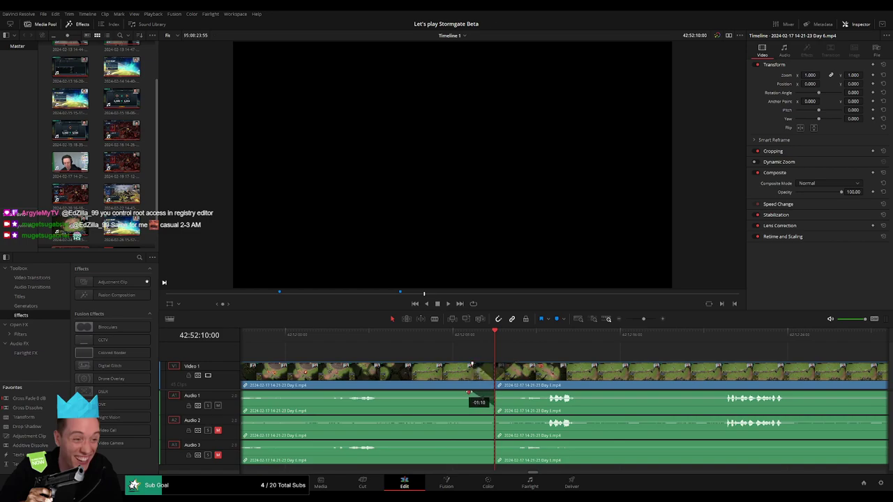
pyautogui.moveTo(495, 393); pyautogui.dragTo(503, 396)
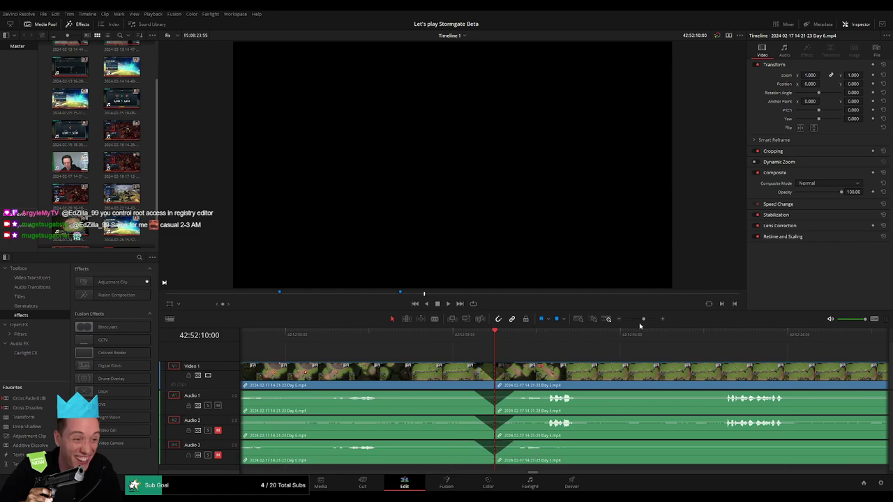
# Step: Select the long Day 6 clip after the gap and move into its footage from 44:00:00:00
pyautogui.moveTo(643, 319); pyautogui.dragTo(625, 319)
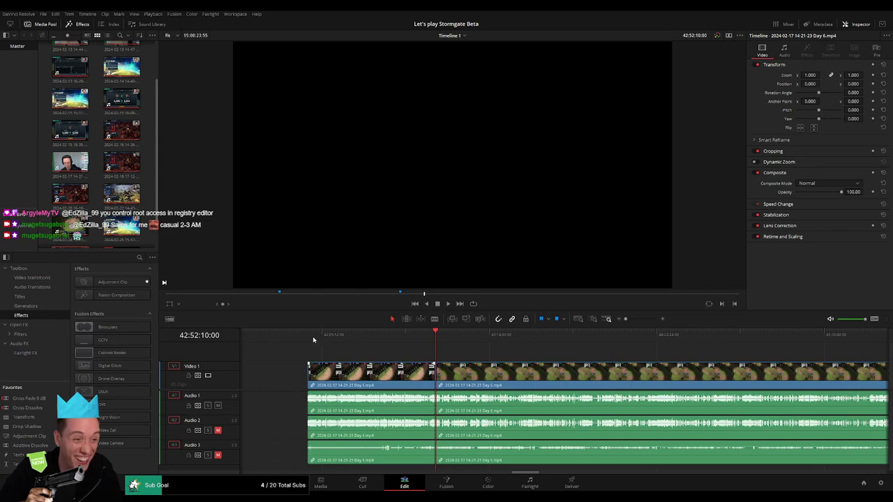
pyautogui.hscroll(5, 567, 359)
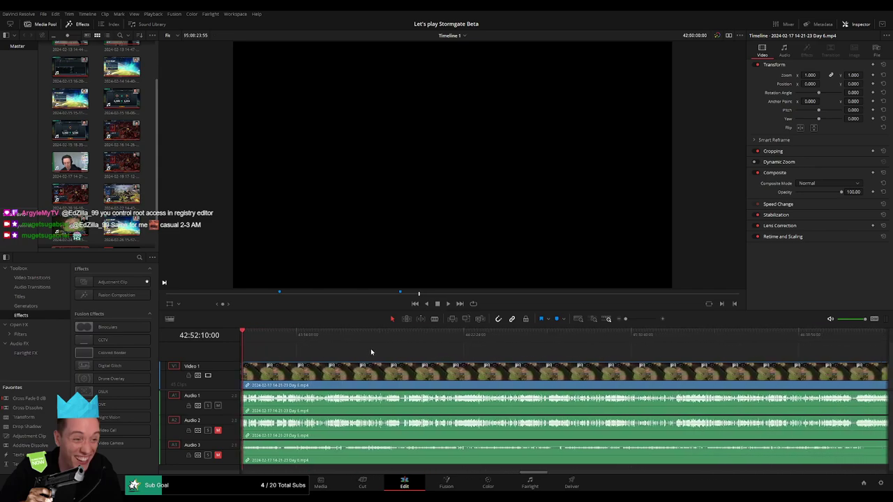
pyautogui.moveTo(262, 373); pyautogui.dragTo(574, 373)
pyautogui.click(382, 350)
pyautogui.hscroll(-2, 397, 353)
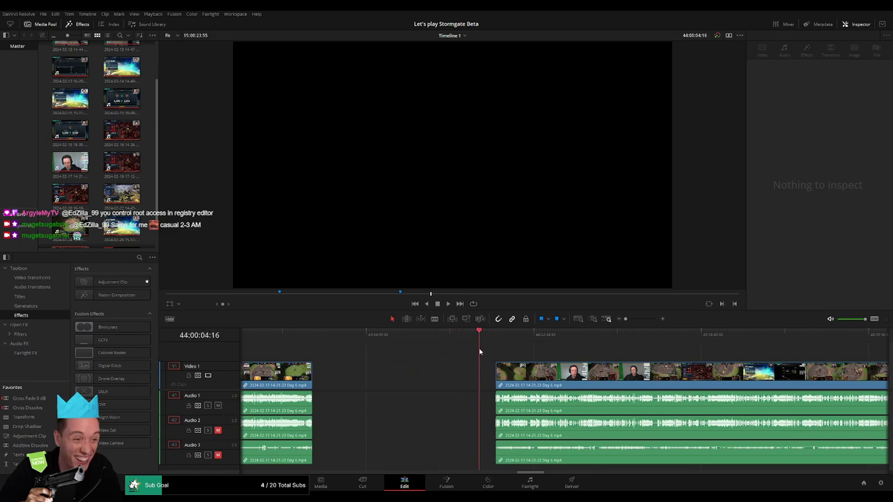
pyautogui.scroll(3, 572, 337)
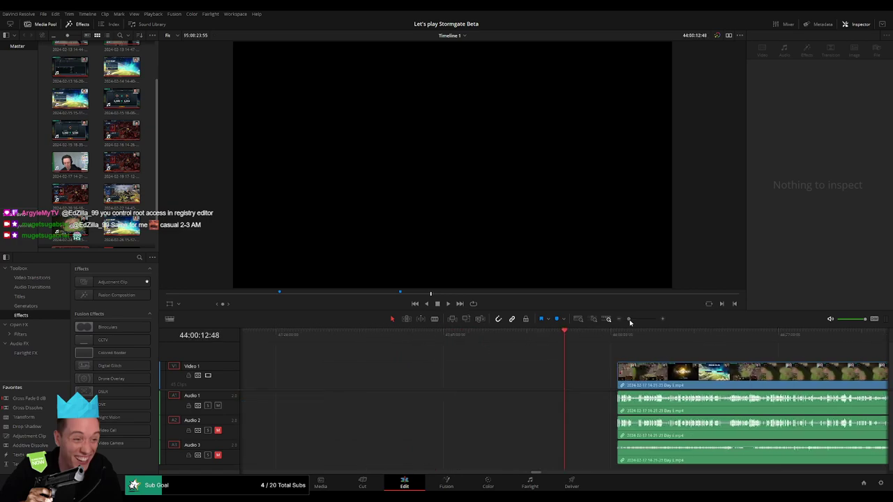
pyautogui.click(670, 373)
pyautogui.moveTo(629, 318); pyautogui.dragTo(632, 321)
pyautogui.click(597, 343)
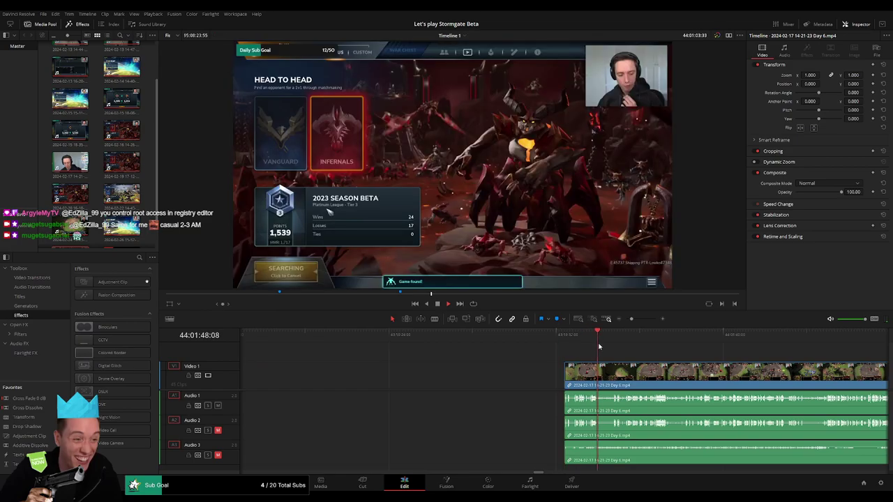
pyautogui.click(658, 335)
# Step: Scrub through the later game footage and park the playhead at 44:52:03:30
pyautogui.moveTo(631, 319); pyautogui.dragTo(624, 321)
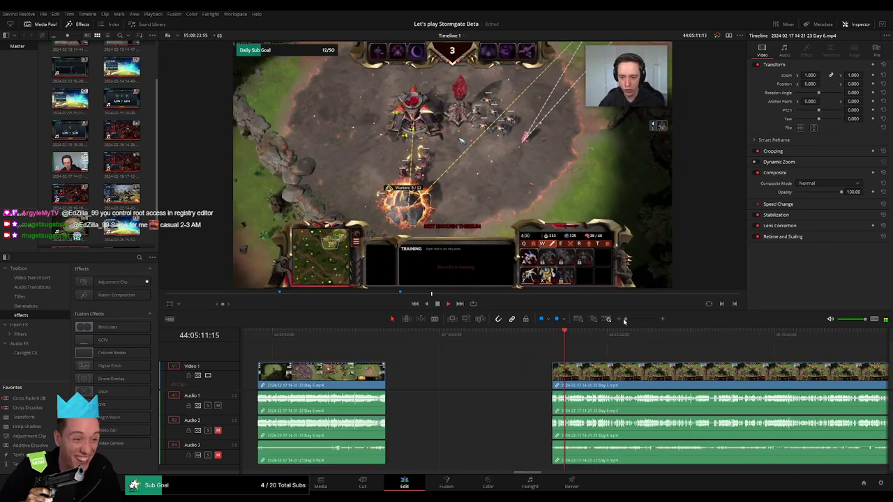
pyautogui.hscroll(3, 488, 390)
pyautogui.moveTo(426, 338); pyautogui.dragTo(477, 342)
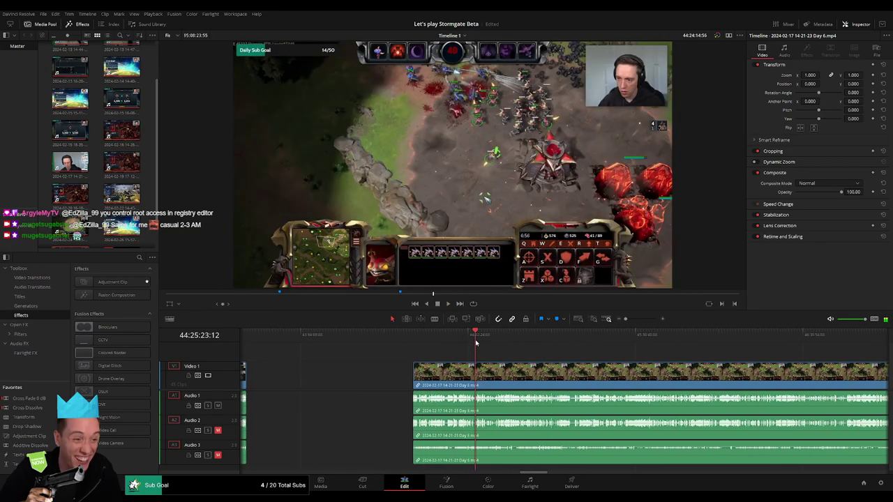
pyautogui.moveTo(476, 342); pyautogui.dragTo(554, 342)
pyautogui.moveTo(625, 319); pyautogui.dragTo(641, 319)
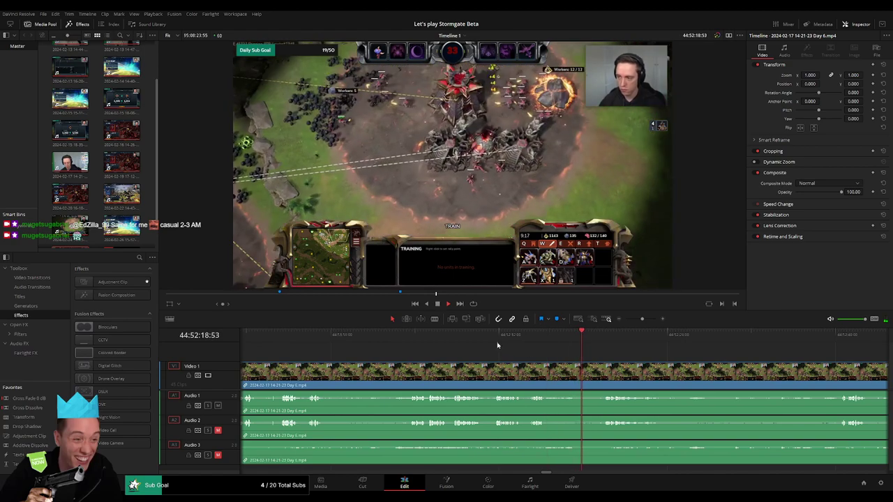
pyautogui.click(412, 340)
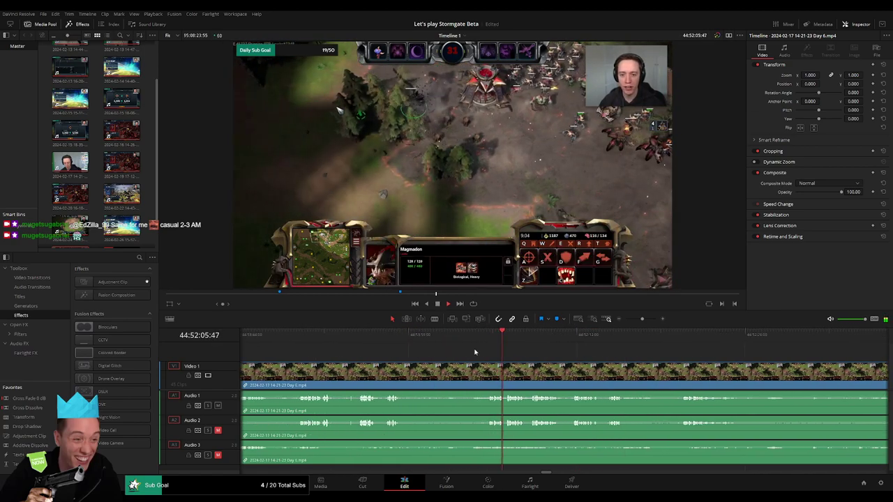
pyautogui.click(470, 352)
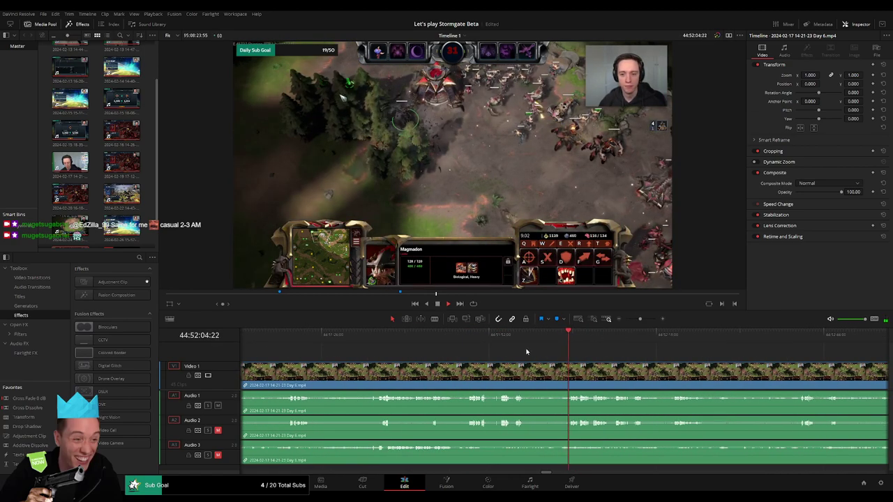
pyautogui.click(513, 339)
pyautogui.scroll(3, 628, 331)
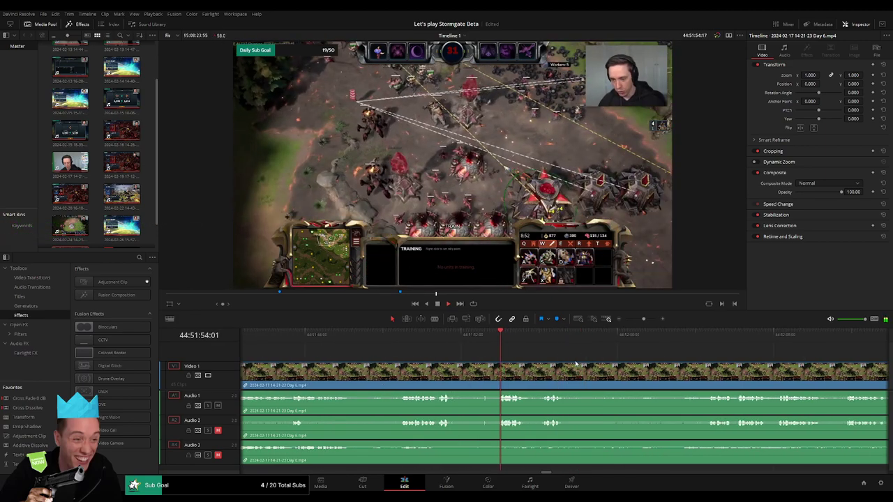
pyautogui.click(551, 344)
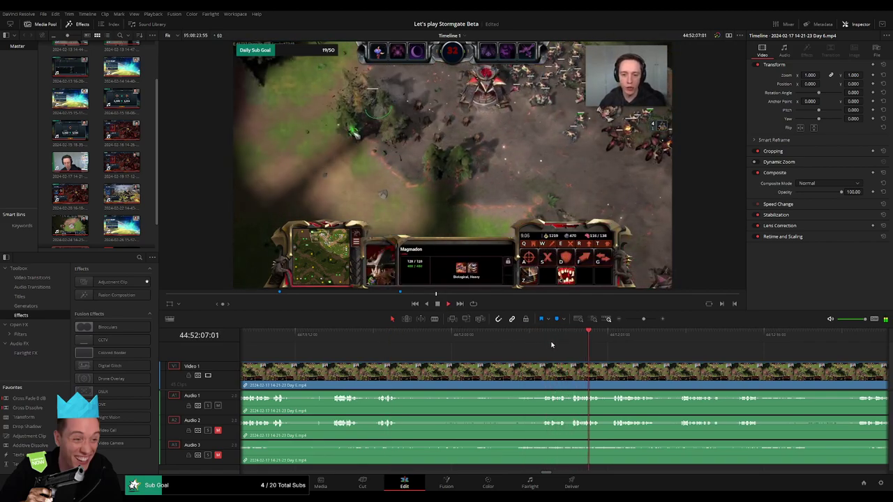
pyautogui.click(543, 342)
pyautogui.moveTo(545, 341); pyautogui.dragTo(521, 346)
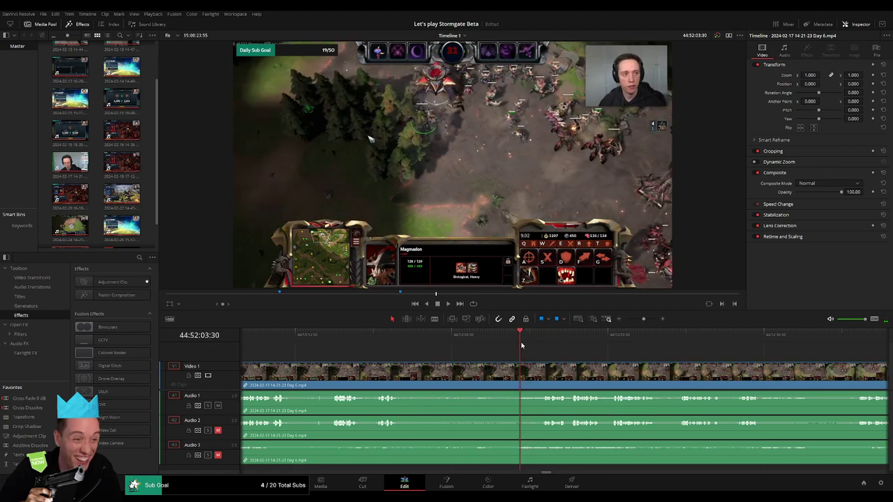
# Step: Split all tracks at 44:52:03:30, fade Audio 1, 2 and 3 out into the cut, and play it back
pyautogui.hotkey('ctrl', 'b')
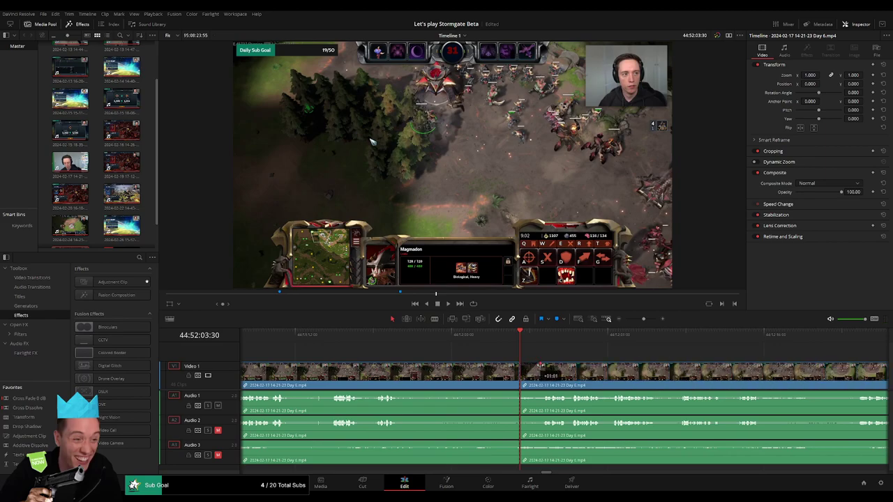
pyautogui.moveTo(540, 365)
pyautogui.mouseDown()
pyautogui.moveTo(573, 366)
pyautogui.moveTo(545, 366)
pyautogui.mouseUp()
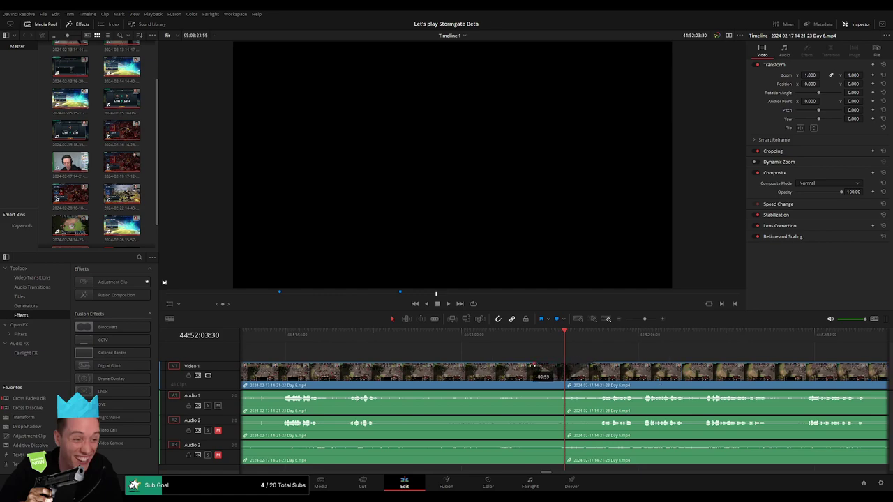
pyautogui.moveTo(562, 393)
pyautogui.mouseDown()
pyautogui.moveTo(528, 392)
pyautogui.moveTo(588, 393)
pyautogui.mouseUp()
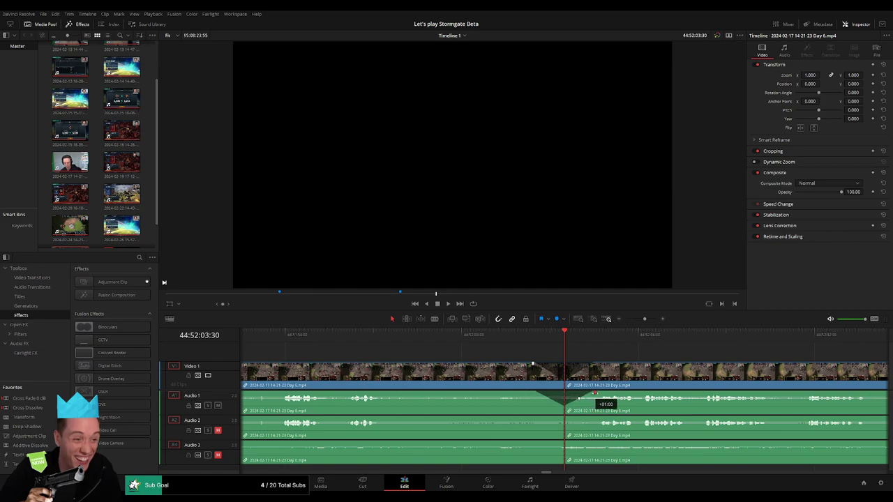
pyautogui.moveTo(560, 417)
pyautogui.mouseDown()
pyautogui.moveTo(529, 419)
pyautogui.moveTo(582, 419)
pyautogui.mouseUp()
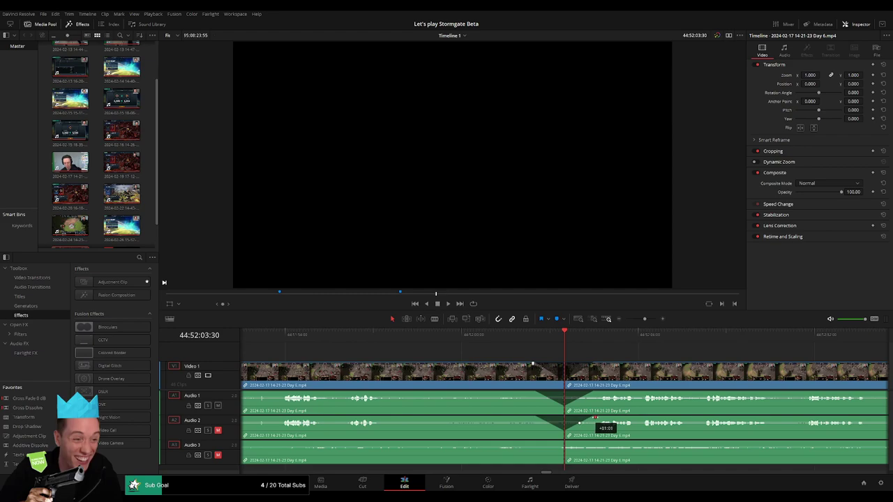
pyautogui.moveTo(562, 441)
pyautogui.mouseDown()
pyautogui.moveTo(534, 442)
pyautogui.moveTo(591, 443)
pyautogui.mouseUp()
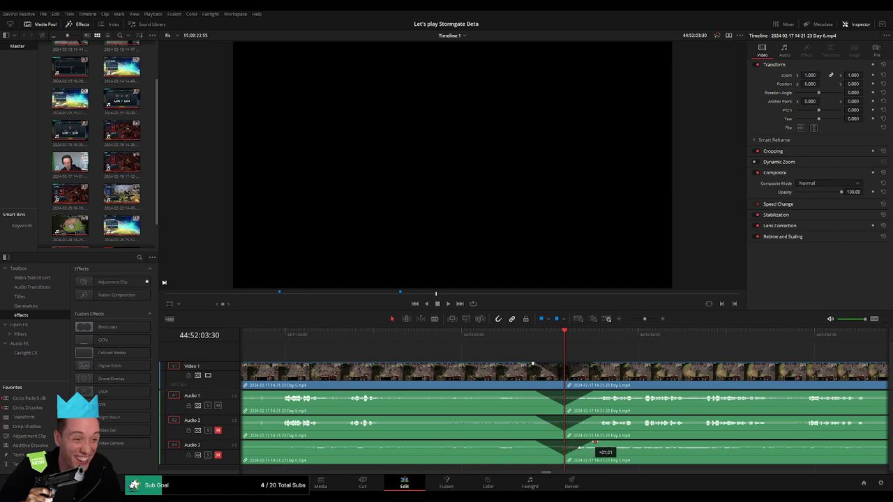
pyautogui.press('space')
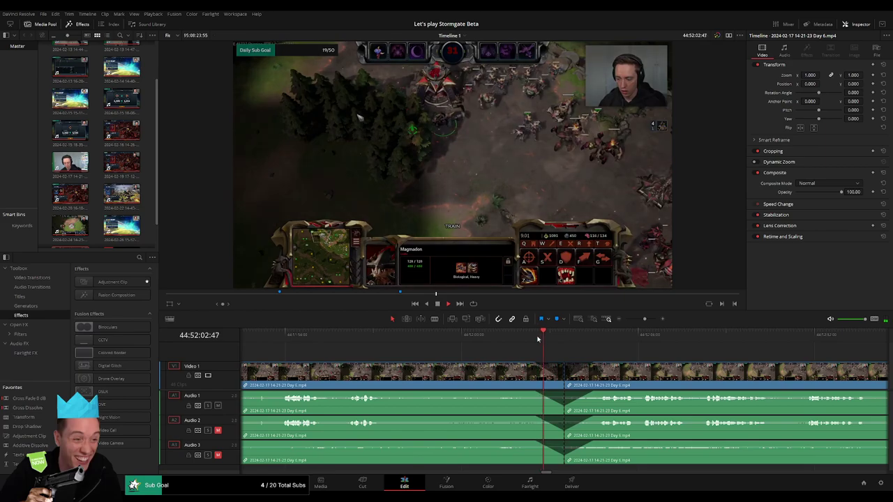
pyautogui.press('space')
# Step: Shift the later clip further right along the timeline
pyautogui.scroll(-5, 545, 356)
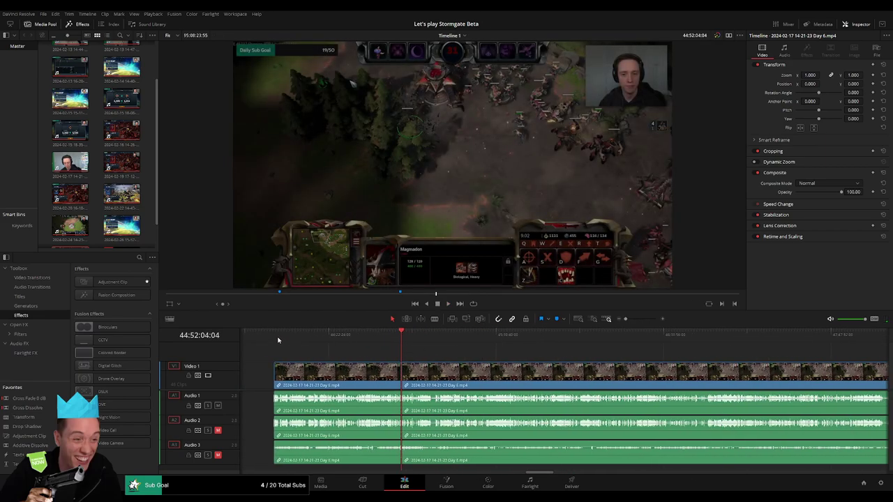
pyautogui.scroll(-3, 433, 350)
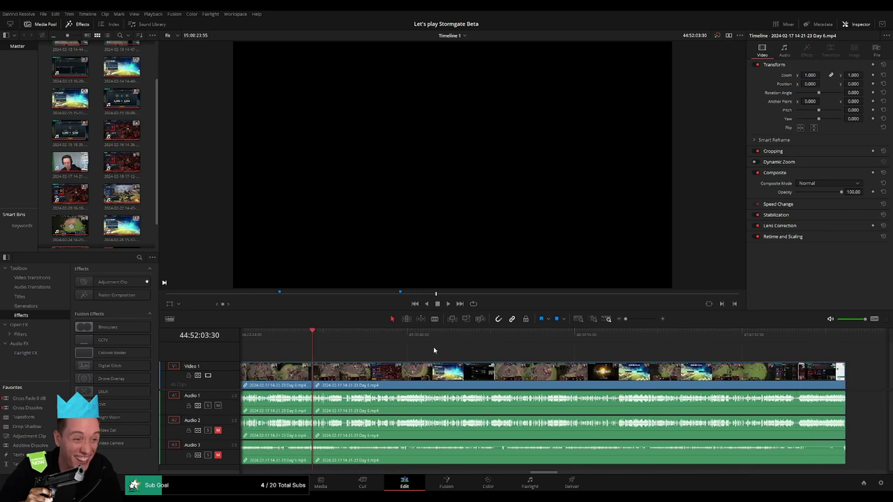
pyautogui.hscroll(3, 433, 346)
pyautogui.moveTo(500, 367); pyautogui.dragTo(632, 362)
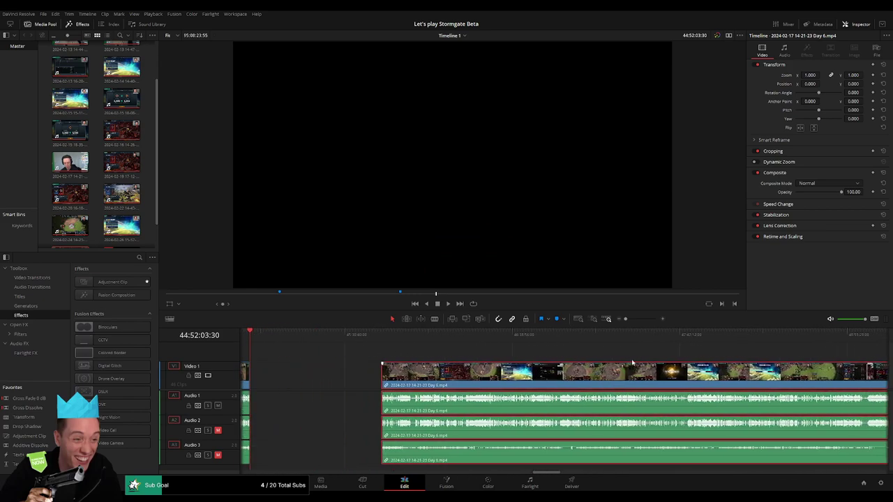
pyautogui.scroll(2, 358, 363)
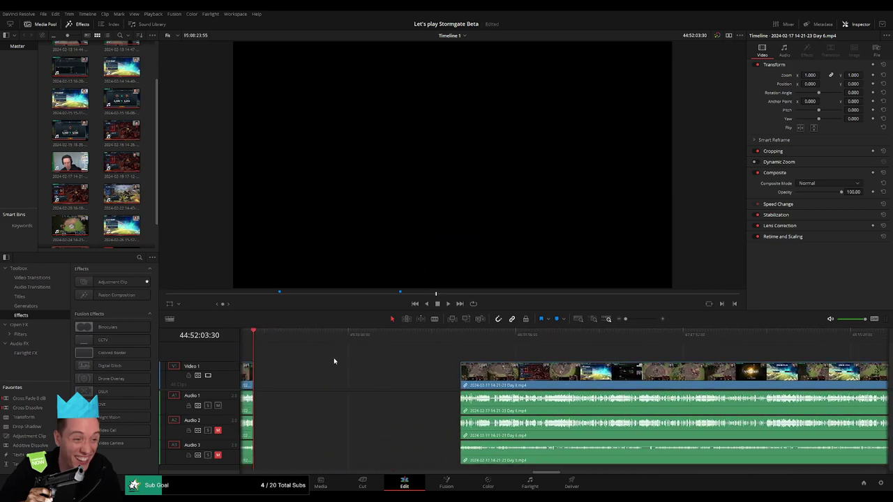
# Step: Park the playhead at 46:00:00:00 and snap the later clip's start to it, then play
pyautogui.moveTo(267, 342); pyautogui.dragTo(419, 353)
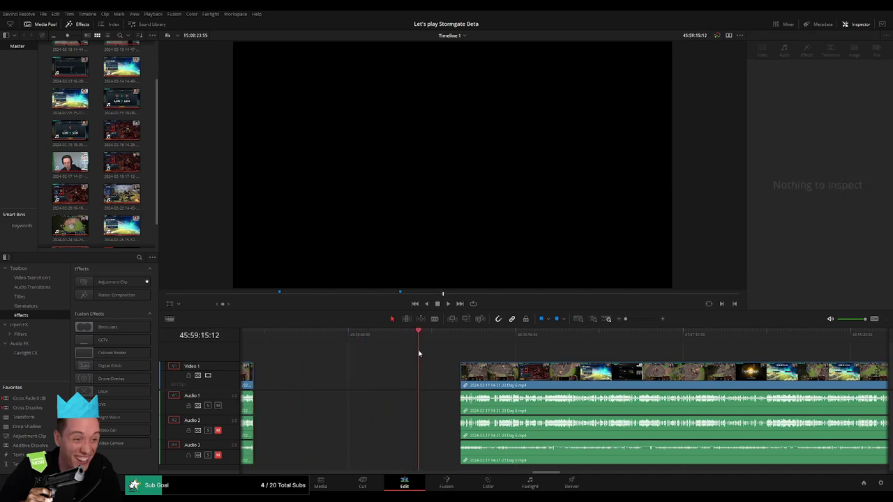
pyautogui.moveTo(420, 354); pyautogui.dragTo(421, 354)
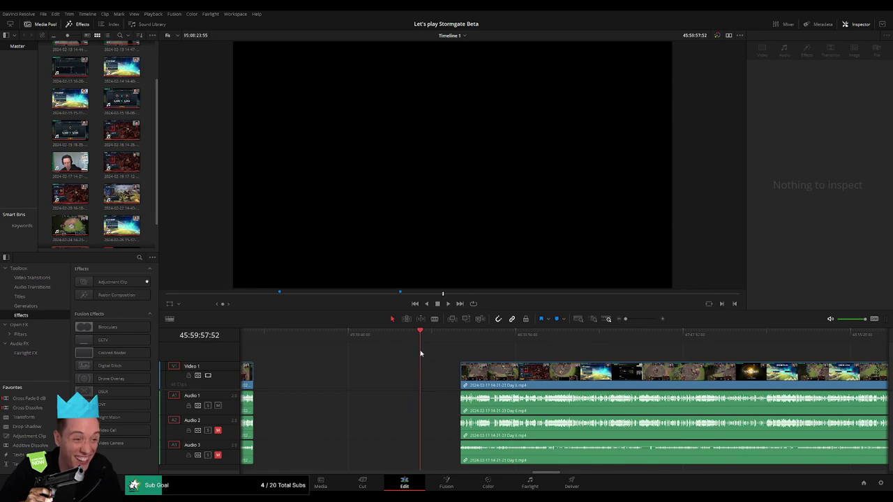
pyautogui.click(630, 321)
pyautogui.moveTo(565, 339); pyautogui.dragTo(563, 339)
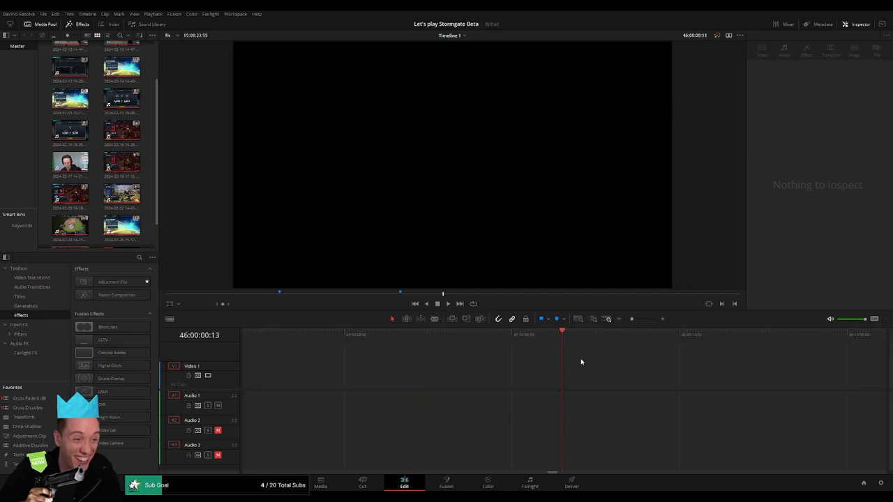
pyautogui.moveTo(631, 319); pyautogui.dragTo(625, 319)
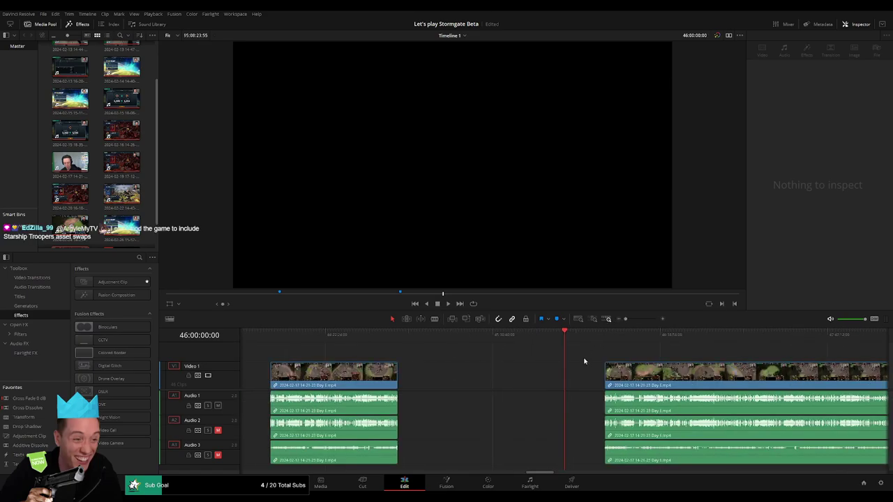
pyautogui.click(397, 374)
pyautogui.moveTo(396, 374); pyautogui.dragTo(397, 349)
pyautogui.press('space')
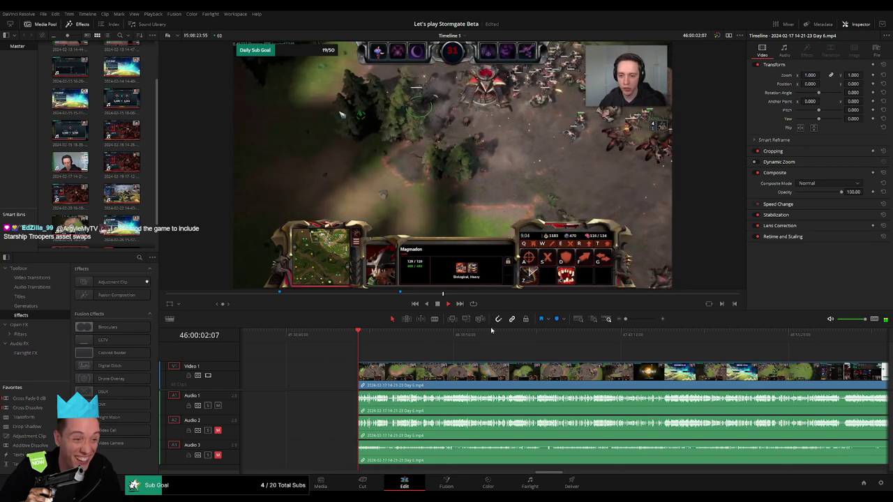
# Step: Blade all tracks at the start and end of the matchmaking lobby section
pyautogui.moveTo(625, 319)
pyautogui.mouseDown()
pyautogui.moveTo(639, 319)
pyautogui.moveTo(423, 348)
pyautogui.moveTo(440, 337)
pyautogui.mouseUp()
pyautogui.click(524, 335)
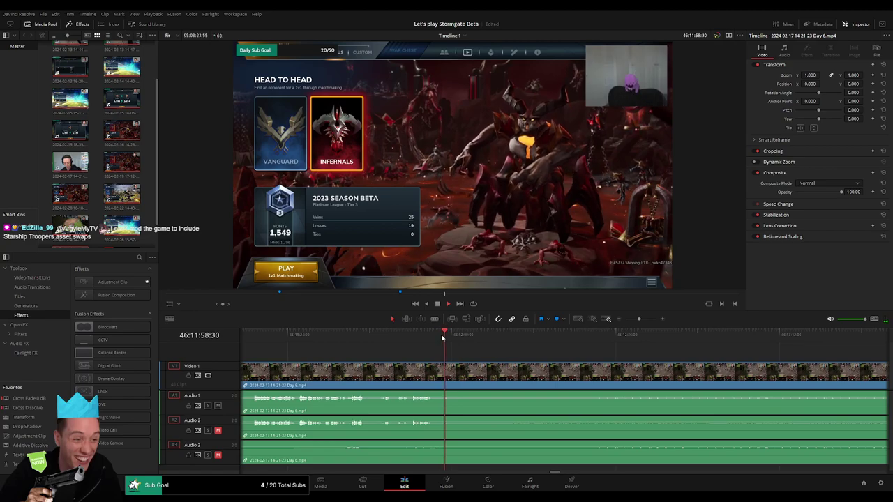
pyautogui.press('b')
pyautogui.click(450, 371)
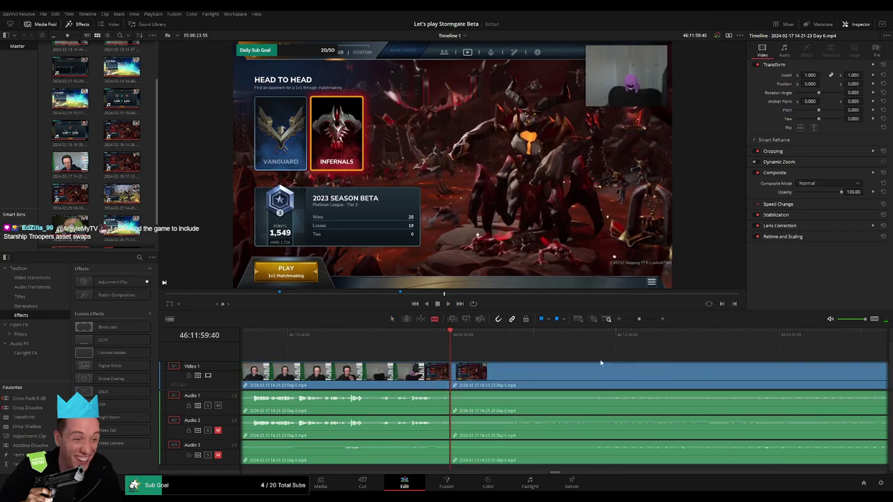
pyautogui.click(838, 335)
pyautogui.press('space')
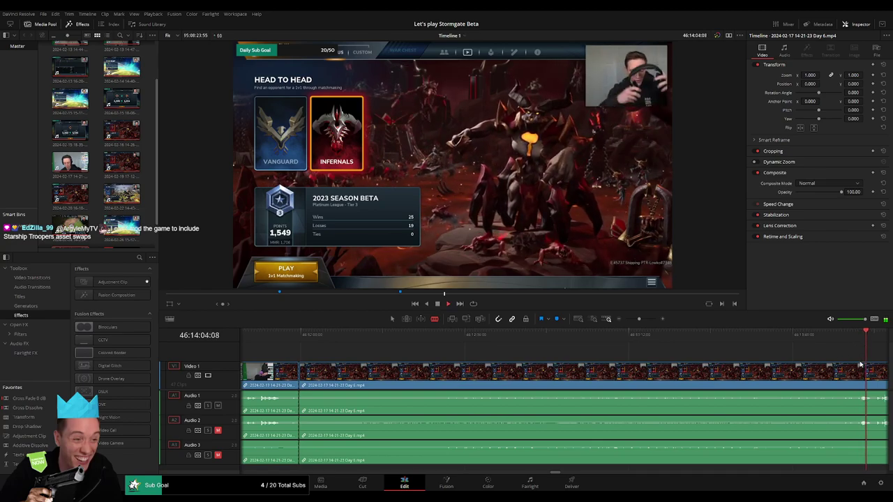
pyautogui.click(859, 335)
pyautogui.click(858, 371)
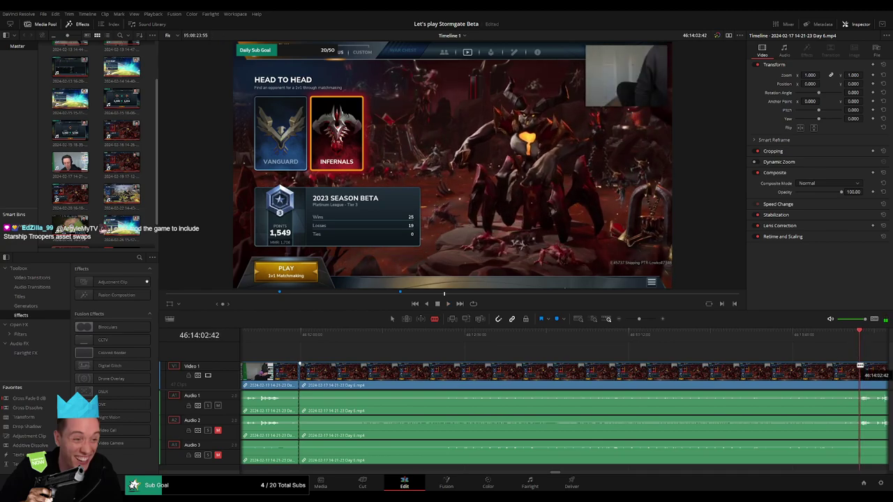
# Step: Ripple-delete the lobby section to close the gap and review the new join
pyautogui.press('a')
pyautogui.click(790, 377)
pyautogui.press('BackSpace')
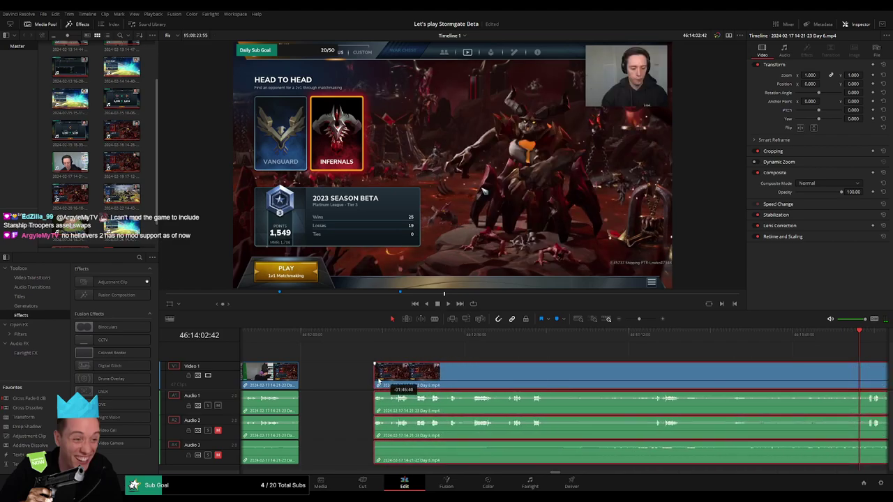
pyautogui.click(300, 377)
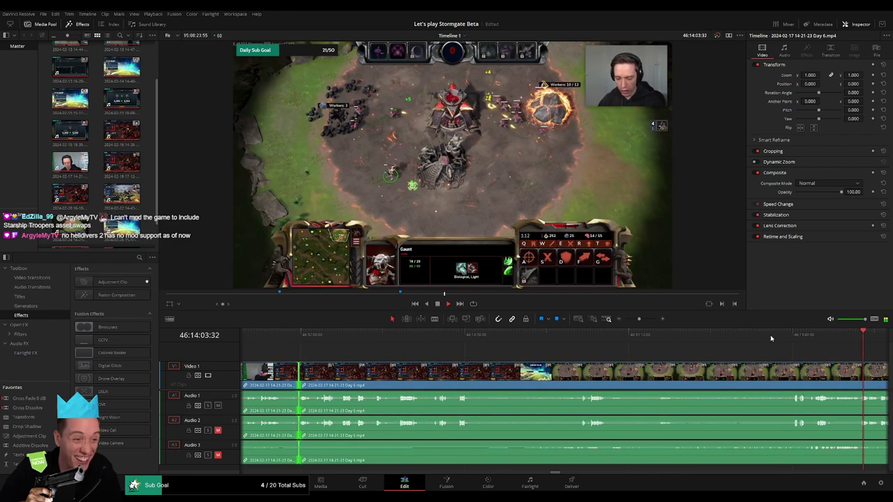
pyautogui.click(791, 342)
pyautogui.press('space')
# Step: Scrub ahead and park the playhead at 46:52:01:00 for the next cut
pyautogui.scroll(-2, 698, 358)
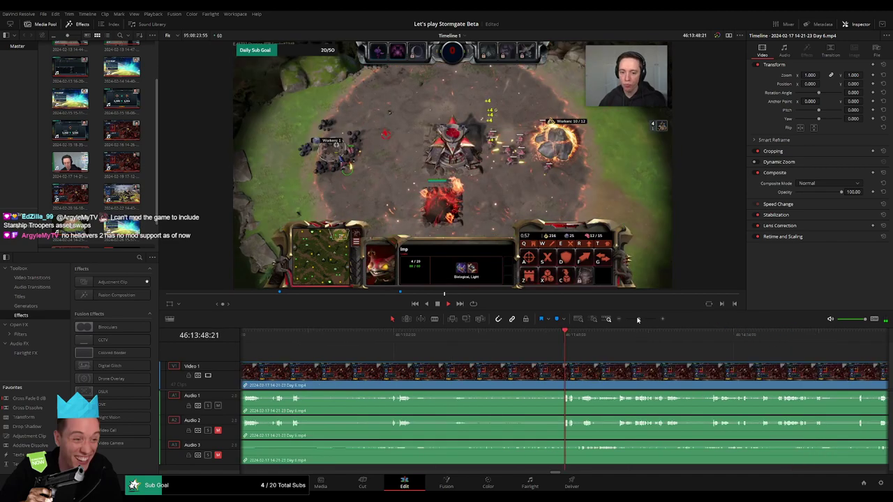
pyautogui.scroll(-2, 586, 364)
pyautogui.scroll(-3, 586, 363)
pyautogui.moveTo(360, 348); pyautogui.dragTo(611, 349)
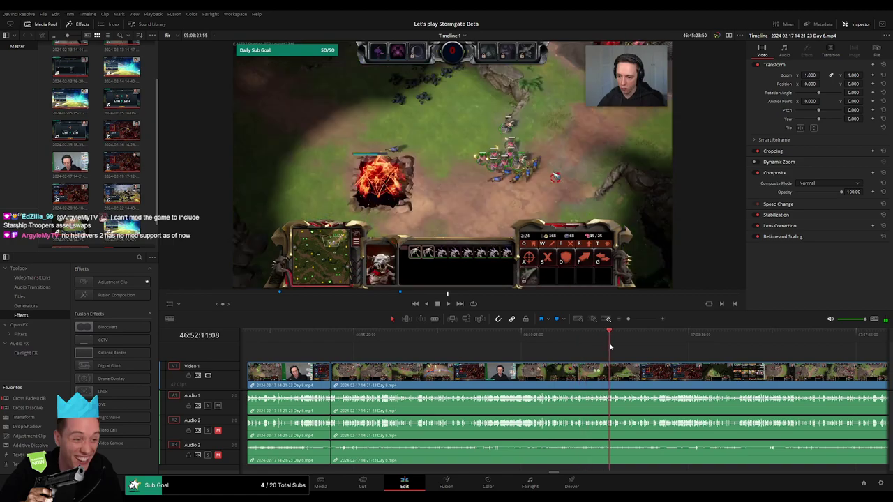
pyautogui.scroll(-2, 642, 322)
pyautogui.scroll(-2, 638, 319)
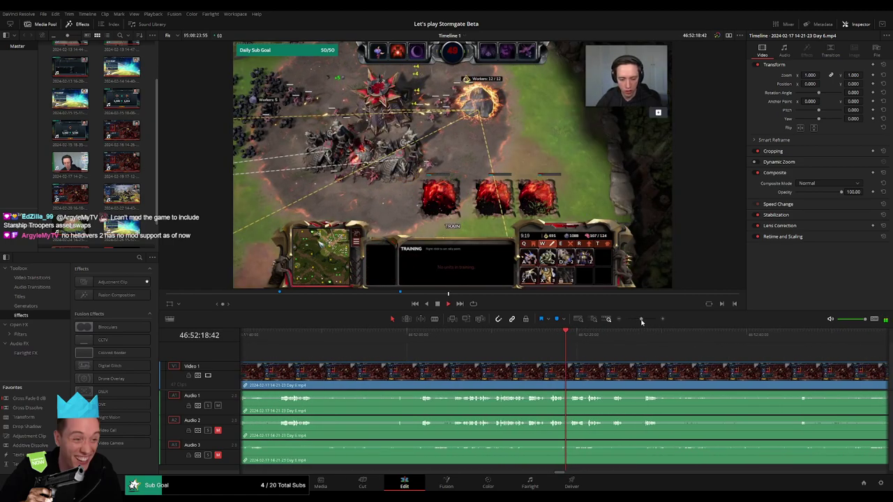
pyautogui.click(454, 340)
pyautogui.click(421, 336)
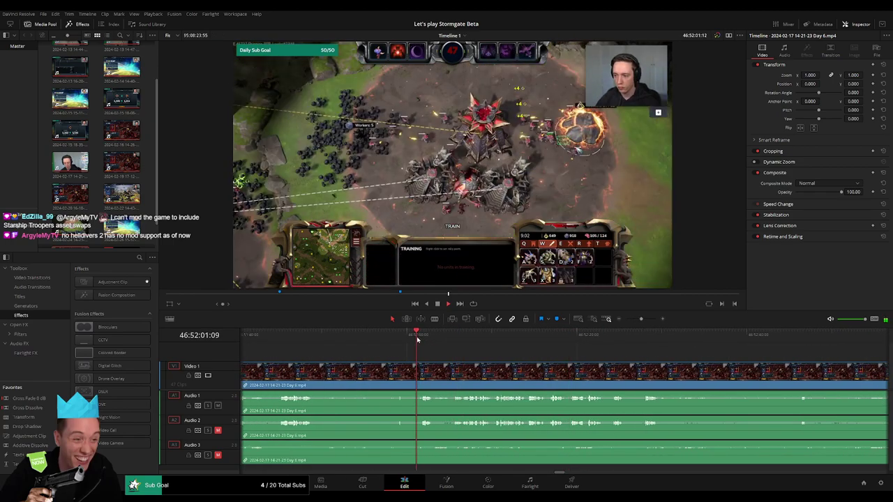
pyautogui.scroll(-1, 641, 321)
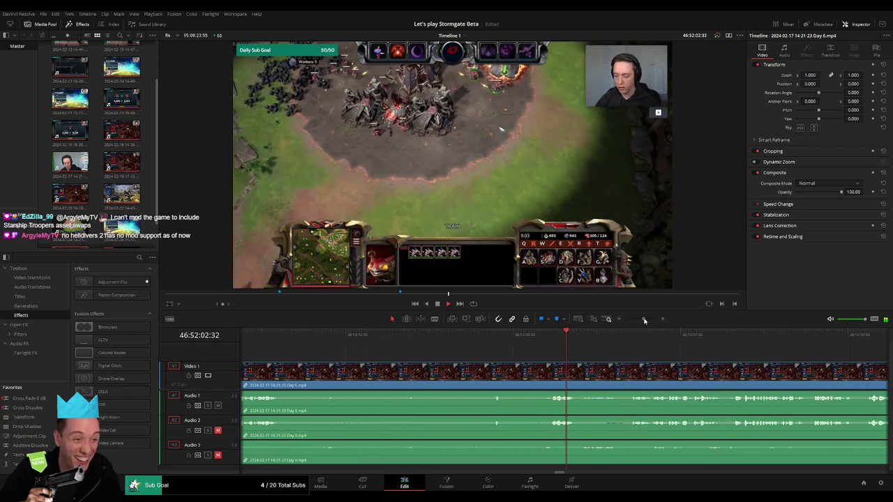
pyautogui.click(505, 342)
pyautogui.click(549, 341)
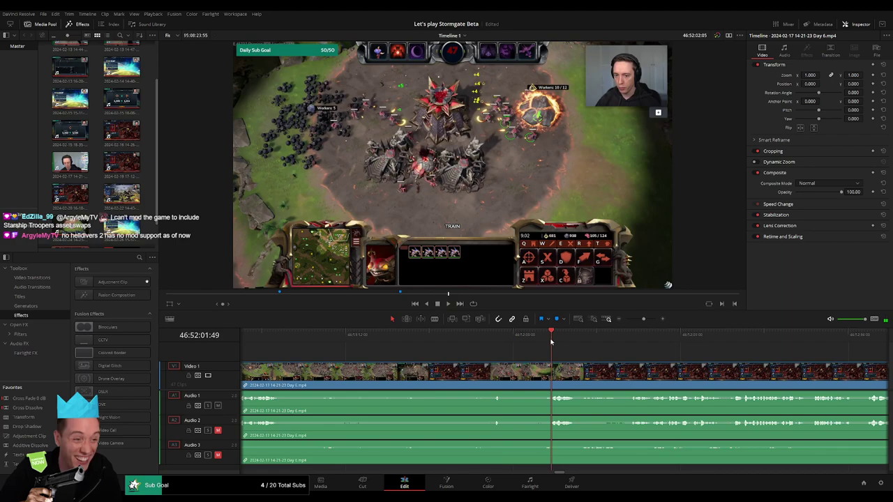
pyautogui.moveTo(551, 342)
pyautogui.mouseDown()
pyautogui.moveTo(534, 339)
pyautogui.moveTo(551, 366)
pyautogui.mouseUp()
# Step: Cut all tracks at 46:52:01:00 and add fades on Audio 1–3 at the cut
pyautogui.press('b')
pyautogui.click(536, 368)
pyautogui.press('a')
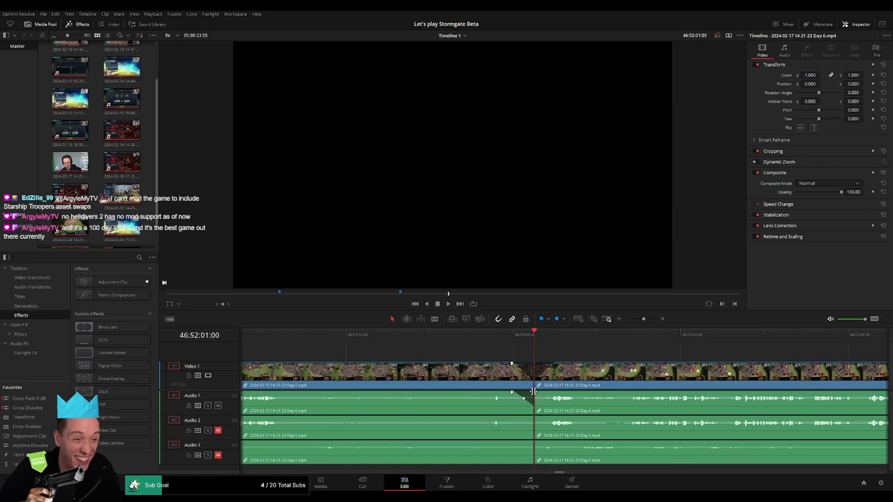
pyautogui.moveTo(536, 393); pyautogui.dragTo(550, 394)
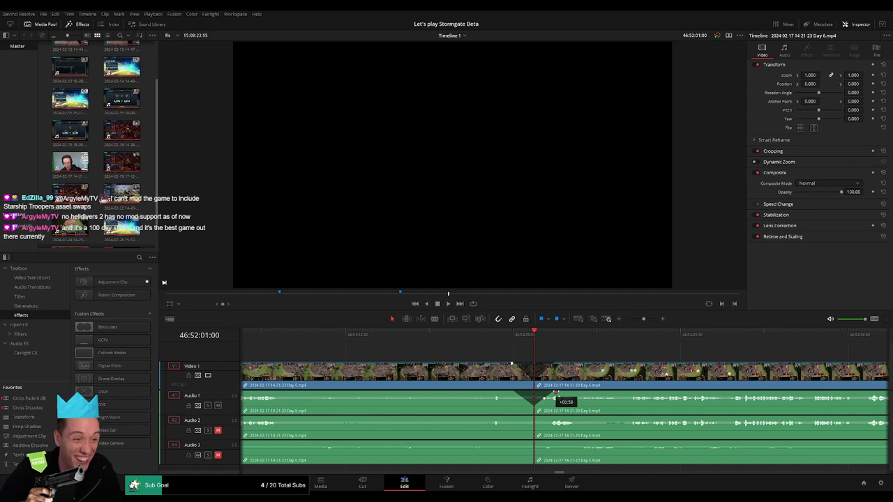
pyautogui.moveTo(533, 417); pyautogui.dragTo(523, 420)
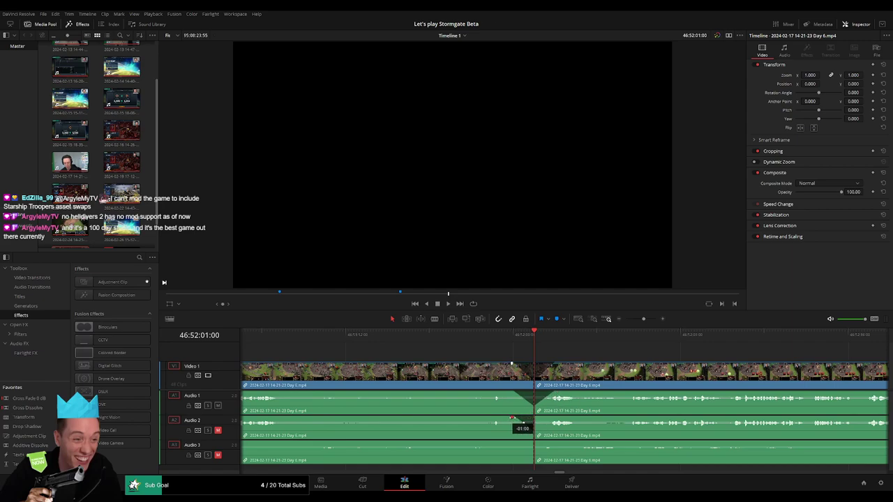
pyautogui.moveTo(536, 418)
pyautogui.mouseDown()
pyautogui.moveTo(555, 419)
pyautogui.moveTo(513, 443)
pyautogui.mouseUp()
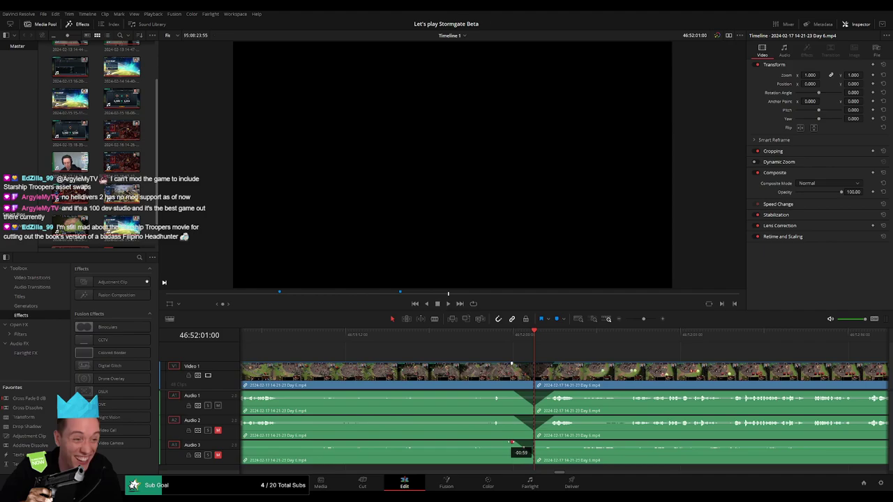
pyautogui.moveTo(532, 440); pyautogui.dragTo(547, 444)
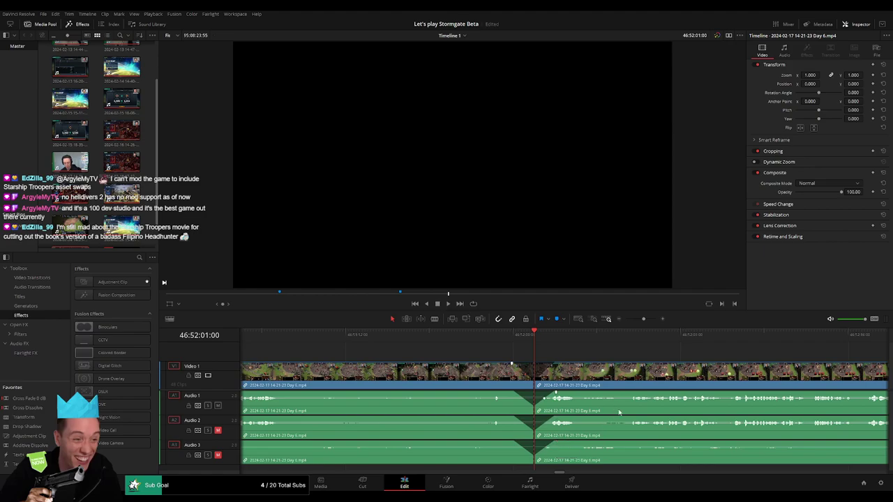
# Step: Move the later footage to start at 48:00:00:00 and play it back
pyautogui.moveTo(642, 326); pyautogui.dragTo(625, 319)
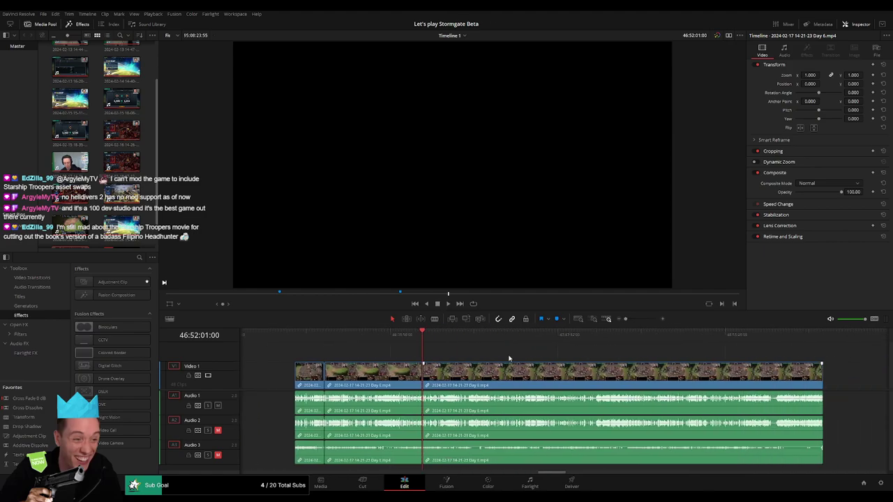
pyautogui.click(291, 335)
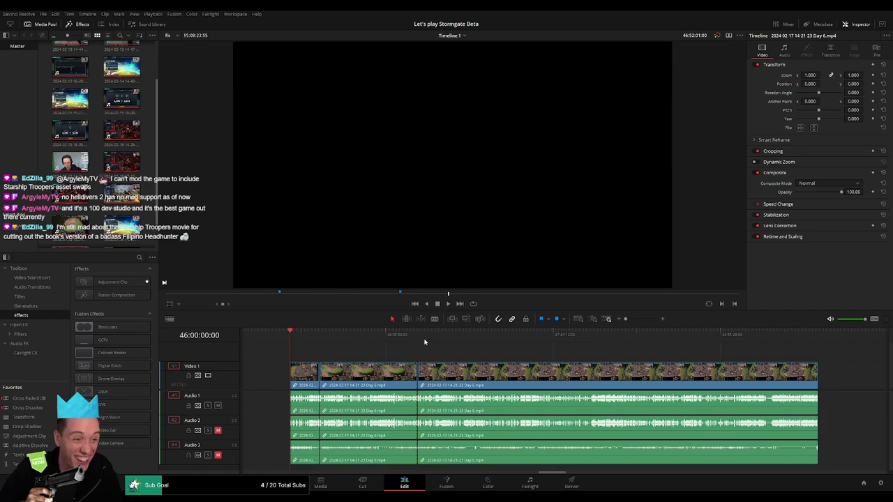
pyautogui.hscroll(5, 557, 359)
pyautogui.moveTo(460, 379); pyautogui.dragTo(643, 378)
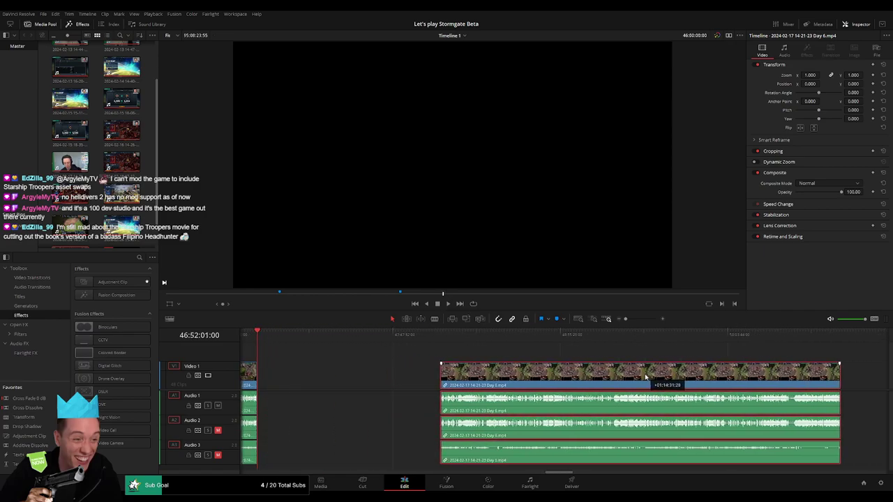
pyautogui.click(380, 351)
pyautogui.moveTo(276, 339)
pyautogui.mouseDown()
pyautogui.moveTo(425, 356)
pyautogui.moveTo(445, 370)
pyautogui.mouseUp()
pyautogui.press('space')
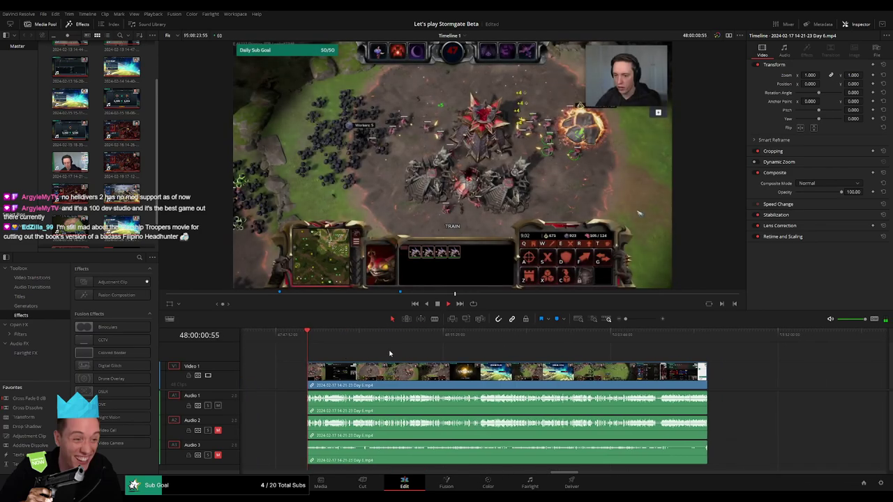
# Step: Scrub and play through the later footage to locate the next unwanted section
pyautogui.hscroll(3, 292, 352)
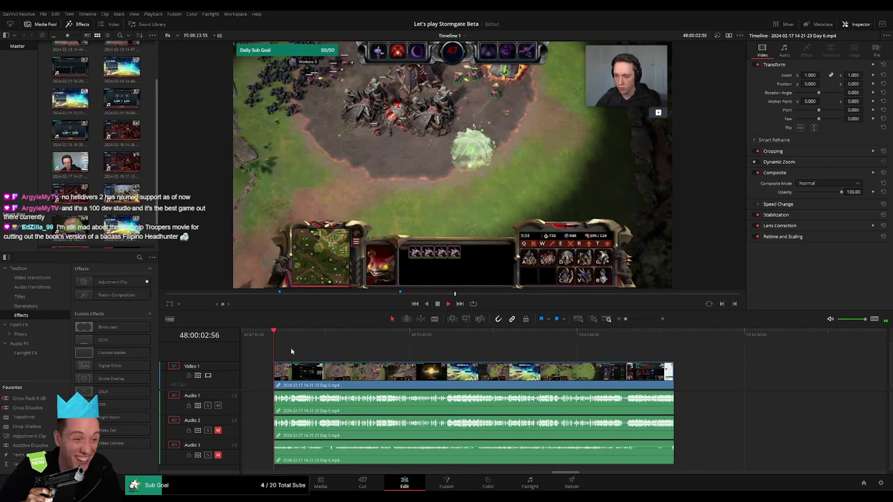
pyautogui.moveTo(292, 352); pyautogui.dragTo(394, 345)
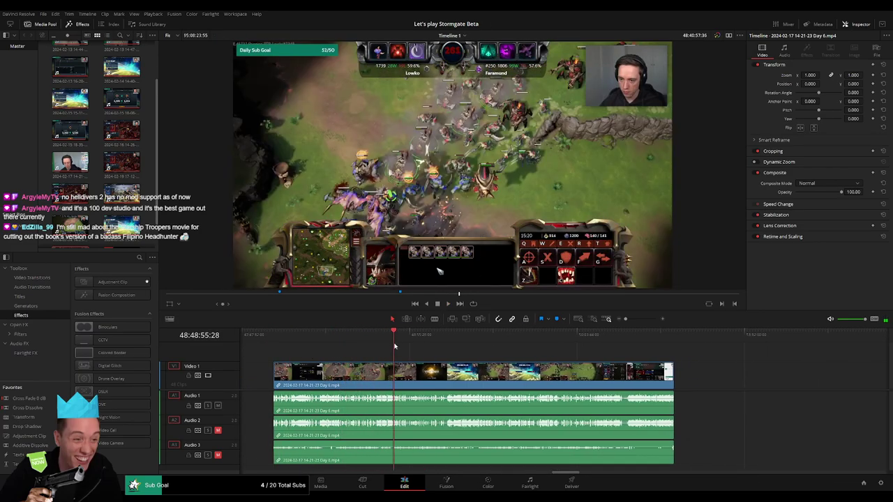
pyautogui.press('space')
pyautogui.moveTo(626, 319); pyautogui.dragTo(637, 321)
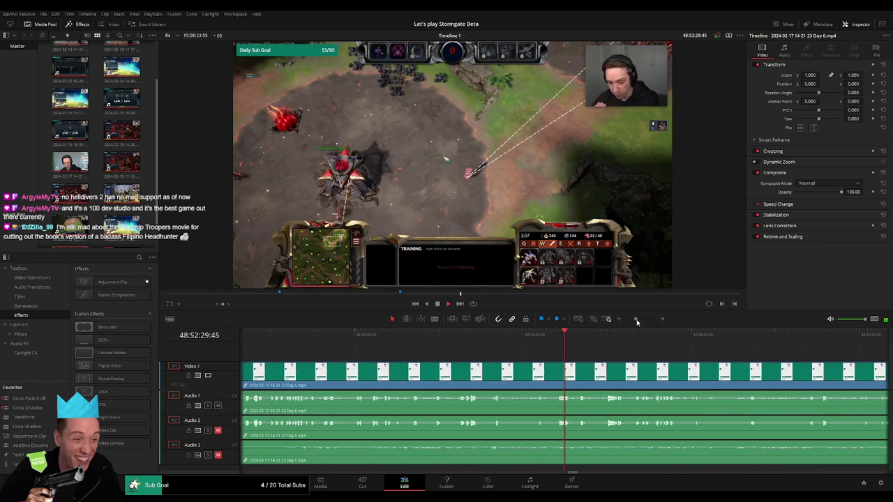
pyautogui.moveTo(538, 336); pyautogui.dragTo(479, 336)
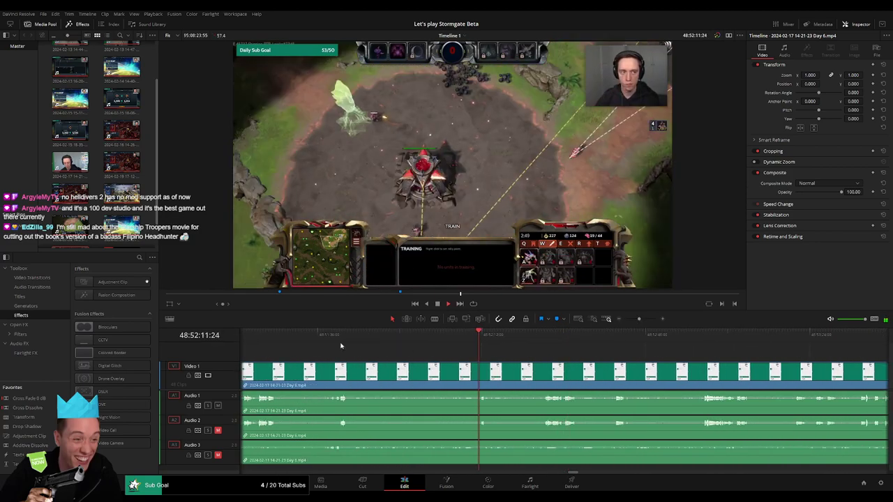
pyautogui.moveTo(340, 346); pyautogui.dragTo(507, 346)
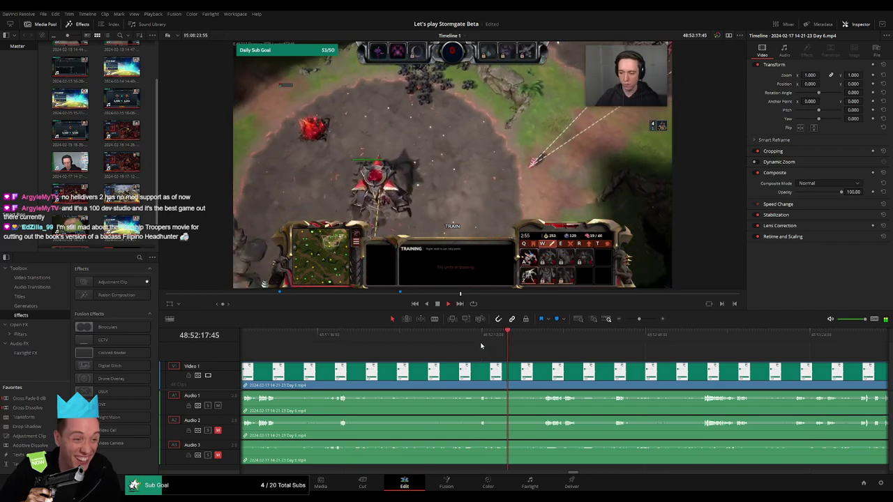
pyautogui.click(483, 346)
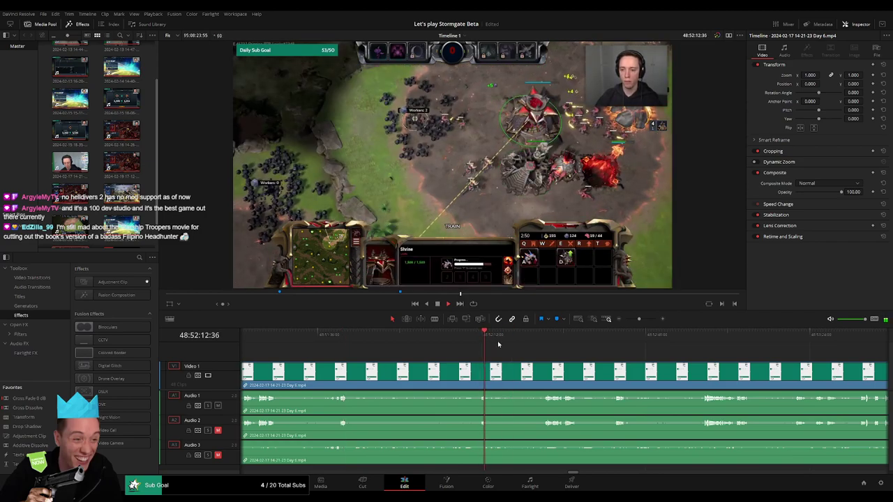
# Step: Split all tracks at 48:52:11:00 and fade the video out before the cut
pyautogui.moveTo(639, 319); pyautogui.dragTo(644, 321)
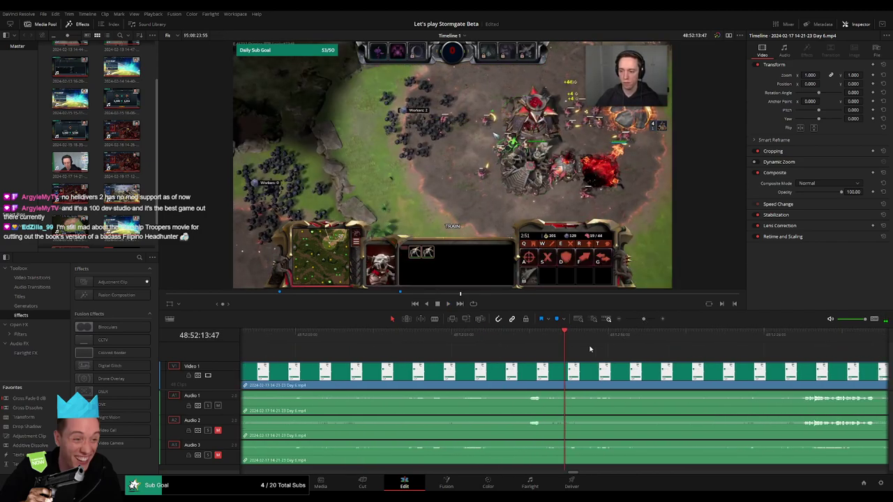
pyautogui.click(530, 341)
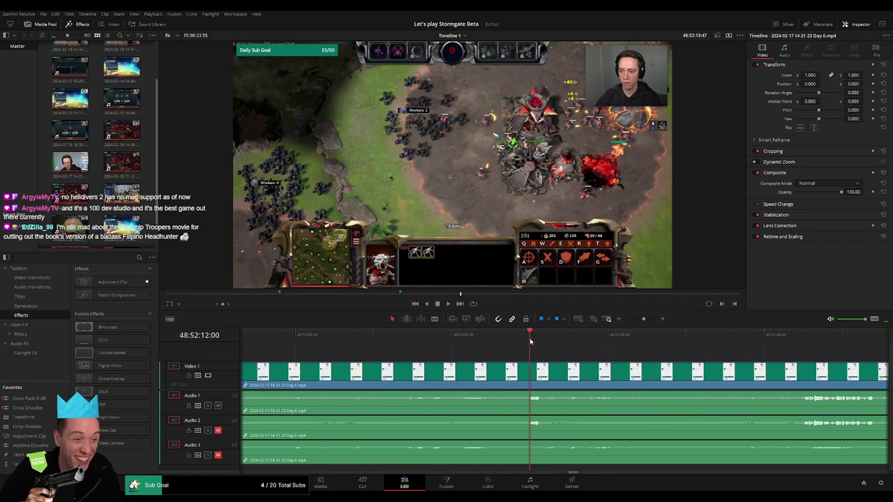
pyautogui.click(511, 345)
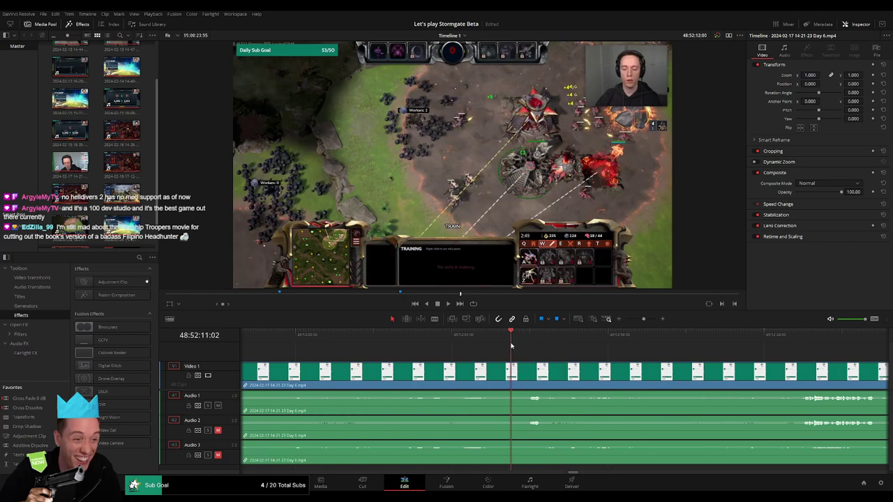
pyautogui.hotkey('ctrl', 'b')
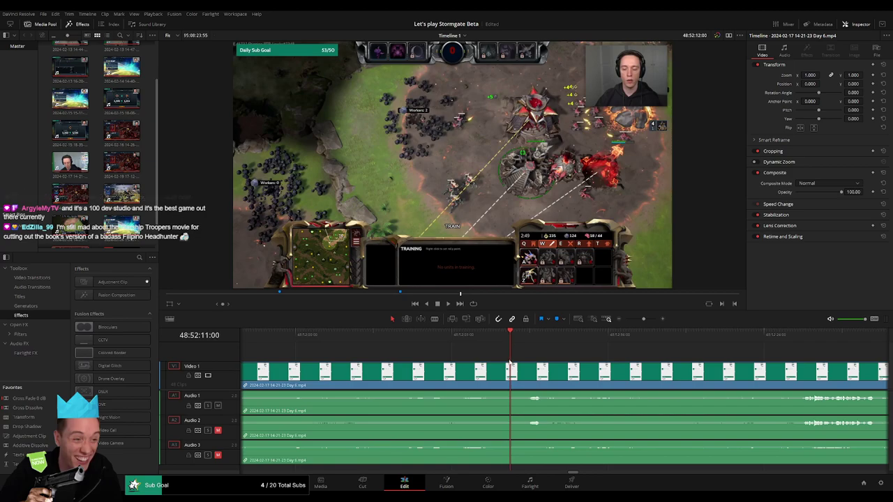
pyautogui.moveTo(510, 370)
pyautogui.mouseDown()
pyautogui.moveTo(532, 365)
pyautogui.moveTo(497, 367)
pyautogui.mouseUp()
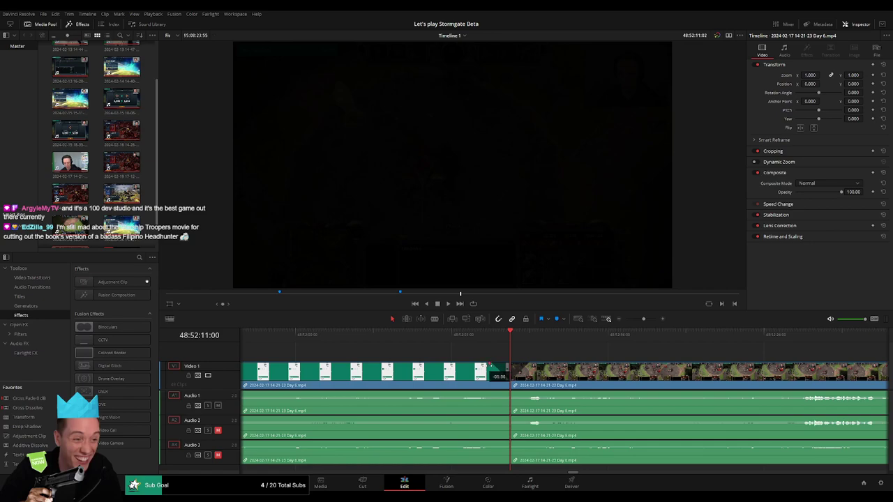
# Step: Fade Audio 1, 2 and 3 out before the 48:52:11:00 cut, fading Audio 2 back in
pyautogui.moveTo(508, 391)
pyautogui.mouseDown()
pyautogui.moveTo(492, 393)
pyautogui.moveTo(522, 397)
pyautogui.mouseUp()
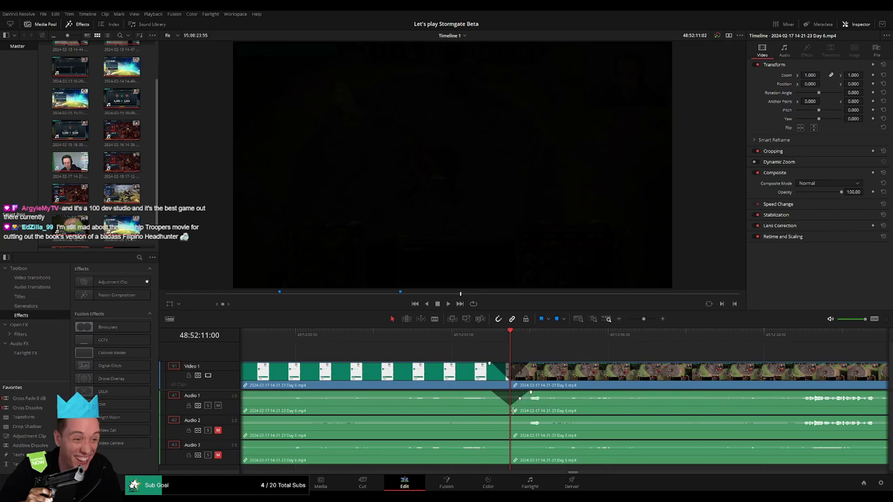
pyautogui.moveTo(507, 419); pyautogui.dragTo(499, 419)
pyautogui.moveTo(510, 417); pyautogui.dragTo(524, 418)
pyautogui.moveTo(502, 442)
pyautogui.mouseDown()
pyautogui.moveTo(491, 443)
pyautogui.moveTo(518, 448)
pyautogui.mouseUp()
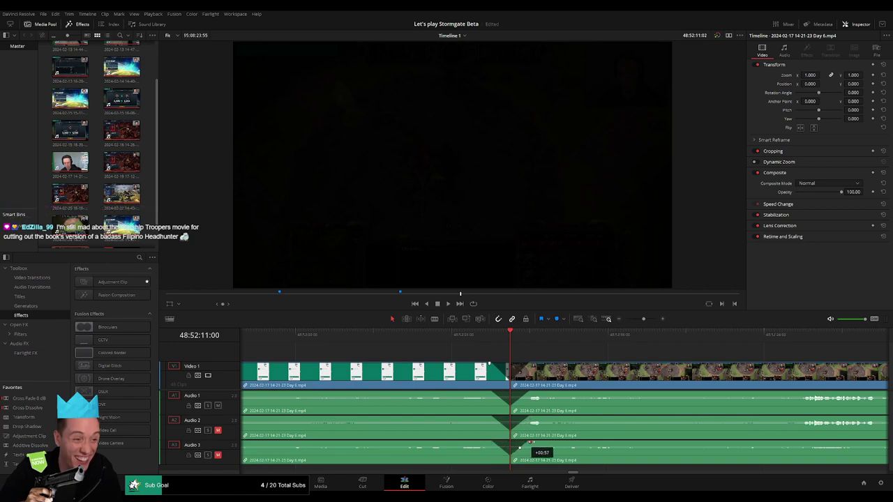
# Step: Move the footage after the cut further right, leaving a gap, then deselect it
pyautogui.scroll(-6, 627, 345)
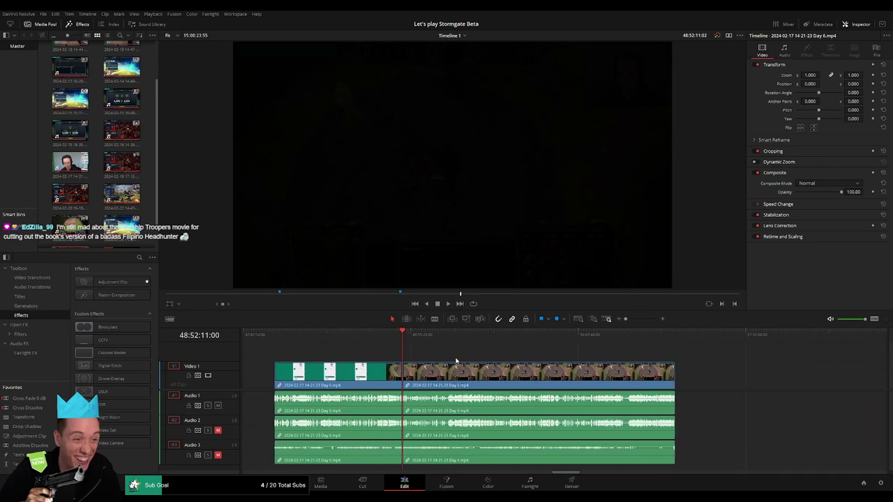
pyautogui.click(402, 341)
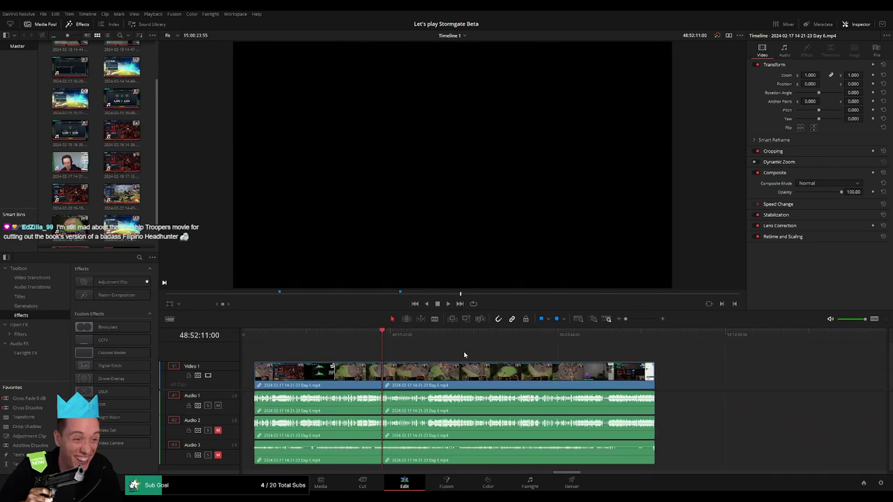
pyautogui.hscroll(5, 408, 355)
pyautogui.moveTo(412, 377); pyautogui.dragTo(590, 383)
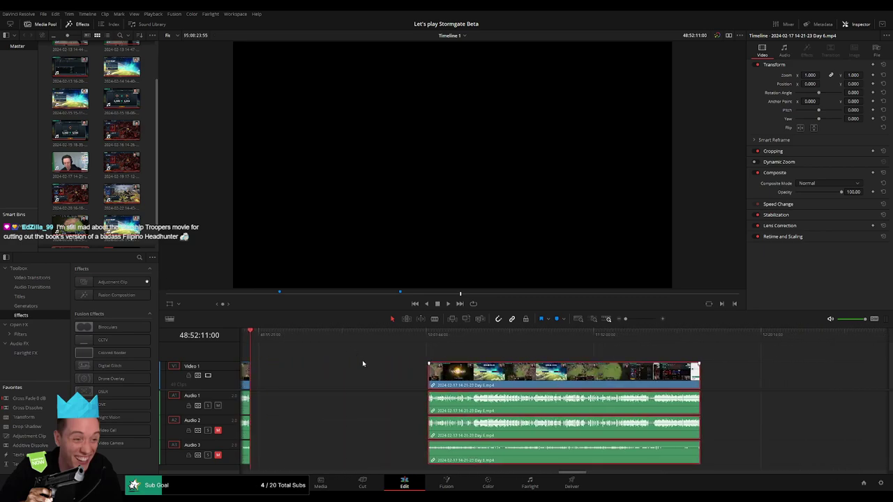
pyautogui.click(305, 354)
pyautogui.moveTo(289, 340); pyautogui.dragTo(418, 355)
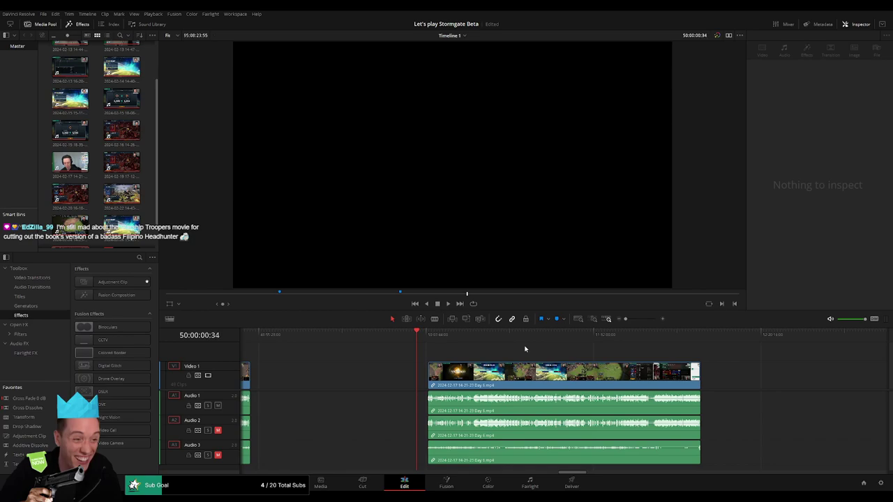
# Step: Close the gap up to the playhead and play back the joined footage
pyautogui.press('Left')
pyautogui.press('Left')
pyautogui.press('Left')
pyautogui.press('Left')
pyautogui.press('Left')
pyautogui.press('Left')
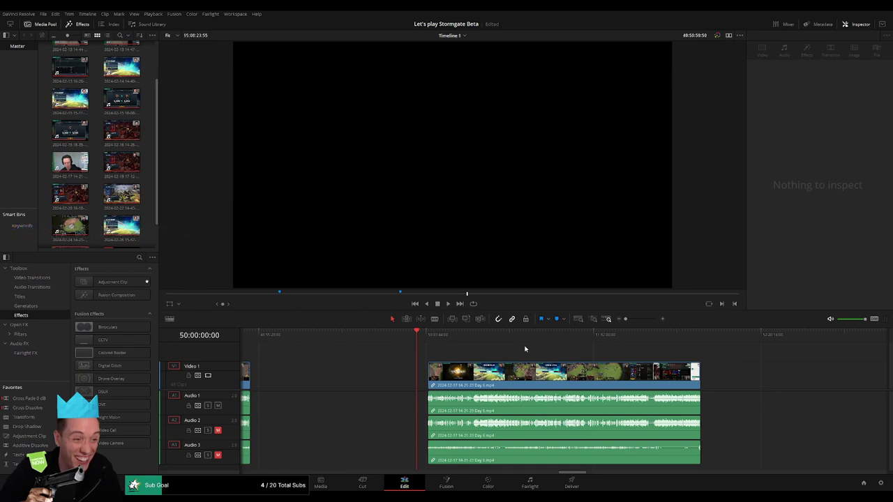
pyautogui.moveTo(510, 371); pyautogui.dragTo(498, 371)
pyautogui.press('space')
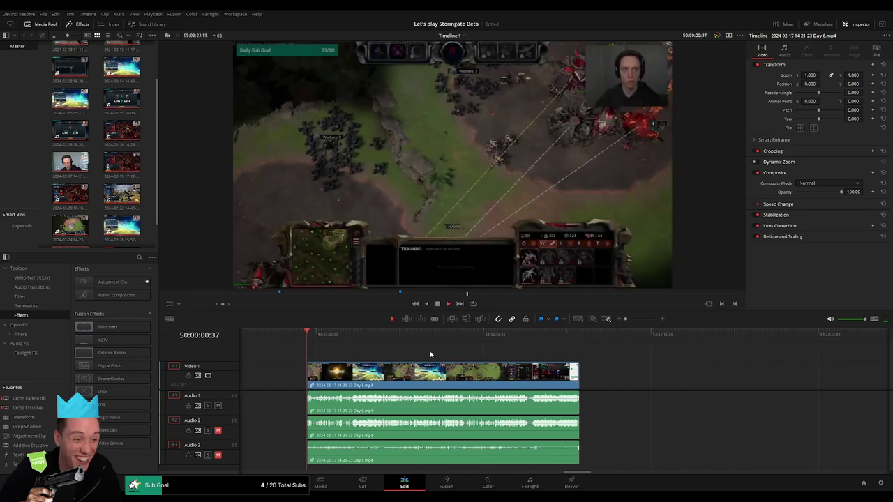
# Step: Scrub and play around 50:51:56:50 to find the next cut point
pyautogui.moveTo(424, 335)
pyautogui.mouseDown()
pyautogui.moveTo(353, 342)
pyautogui.moveTo(434, 340)
pyautogui.mouseUp()
pyautogui.press('space')
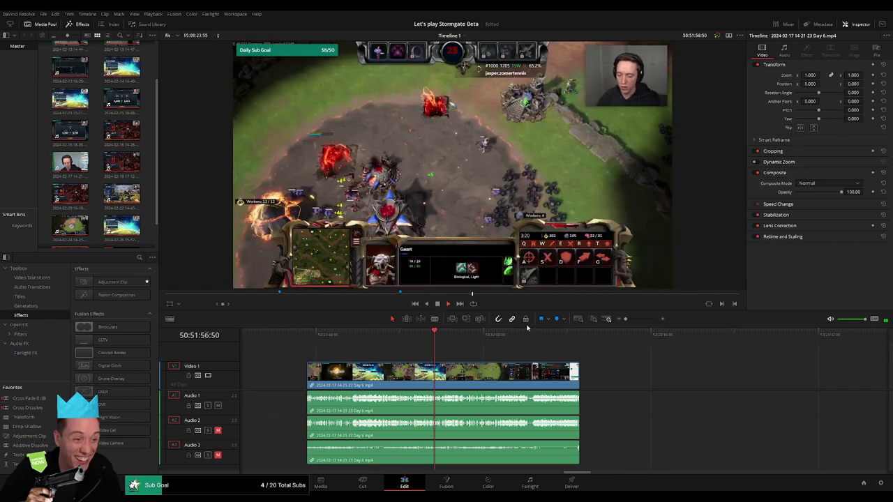
pyautogui.click(608, 319)
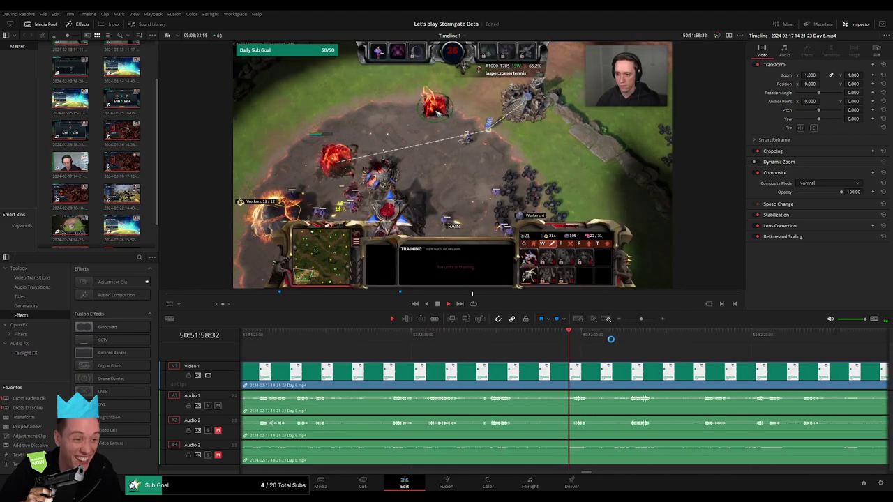
pyautogui.click(614, 340)
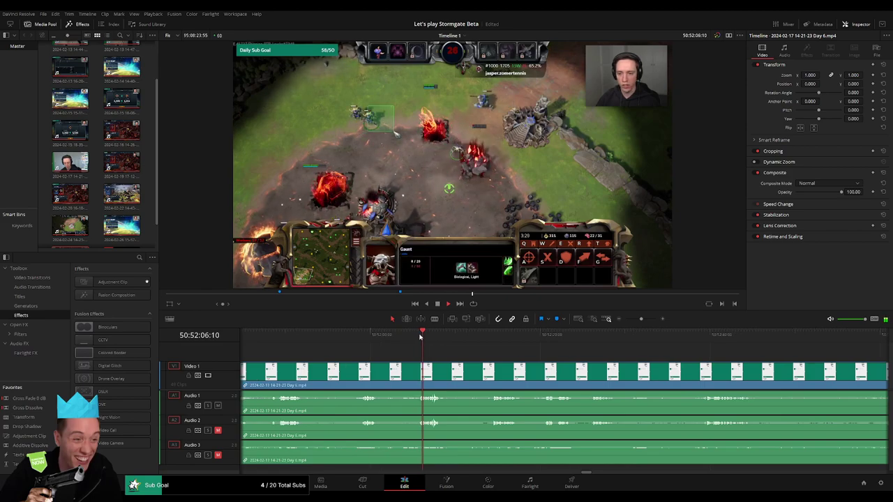
pyautogui.moveTo(421, 337); pyautogui.dragTo(541, 343)
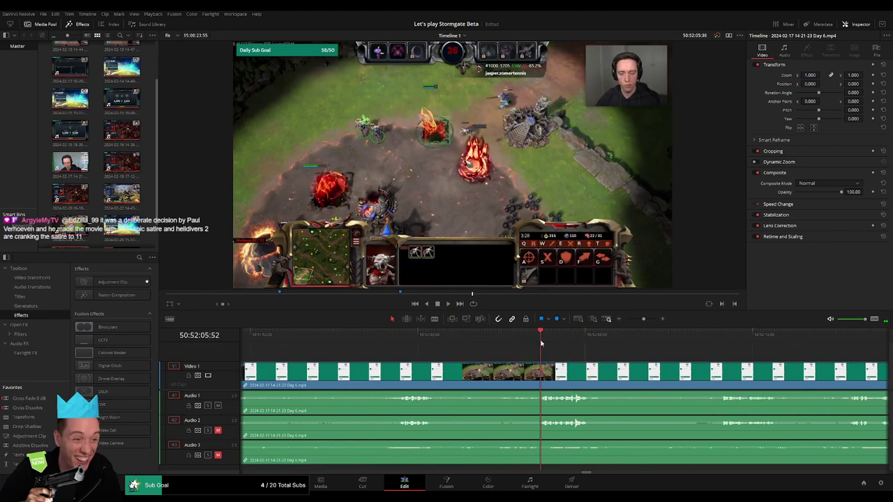
pyautogui.moveTo(541, 343)
pyautogui.mouseDown()
pyautogui.moveTo(501, 345)
pyautogui.moveTo(523, 364)
pyautogui.moveTo(487, 365)
pyautogui.mouseUp()
# Step: Split the footage at the cut point and add an audio fade there
pyautogui.click(506, 367)
pyautogui.press('a')
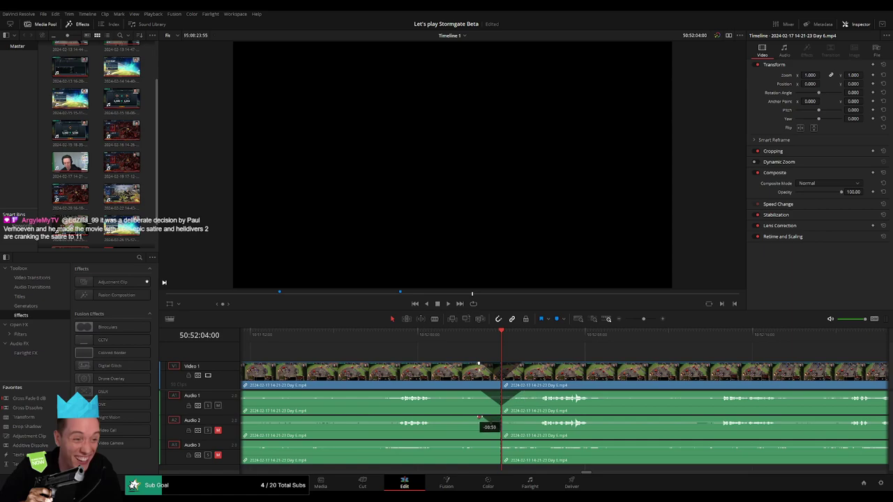
pyautogui.moveTo(515, 419); pyautogui.dragTo(522, 419)
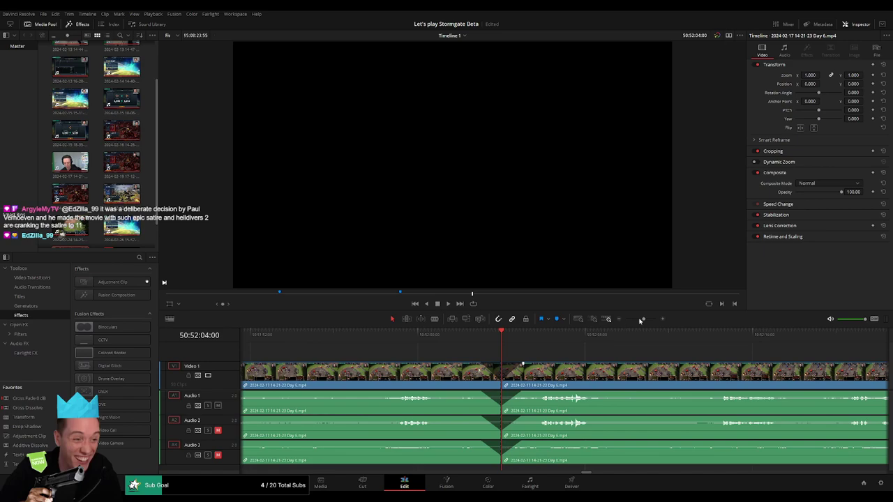
# Step: Move the later section to start at 52:00:00:00 and play it back
pyautogui.moveTo(641, 320); pyautogui.dragTo(625, 321)
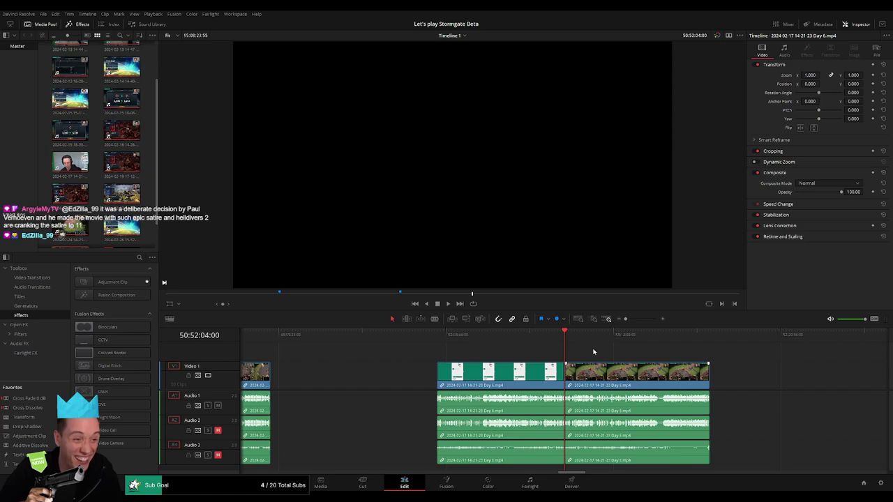
pyautogui.hscroll(3, 612, 354)
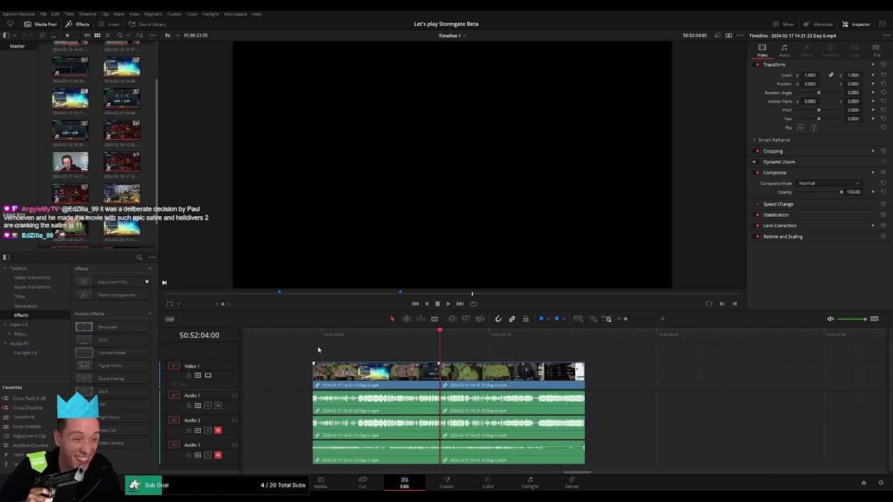
pyautogui.press('Home')
pyautogui.moveTo(541, 371); pyautogui.dragTo(537, 377)
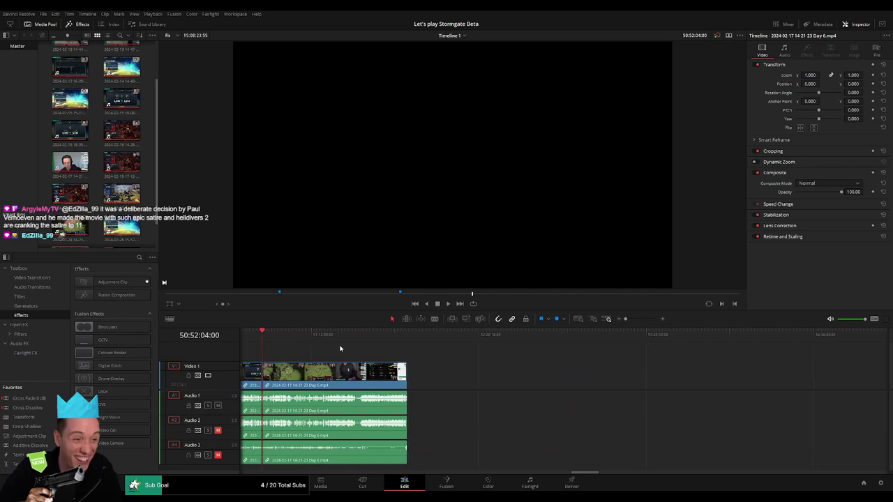
pyautogui.click(311, 362)
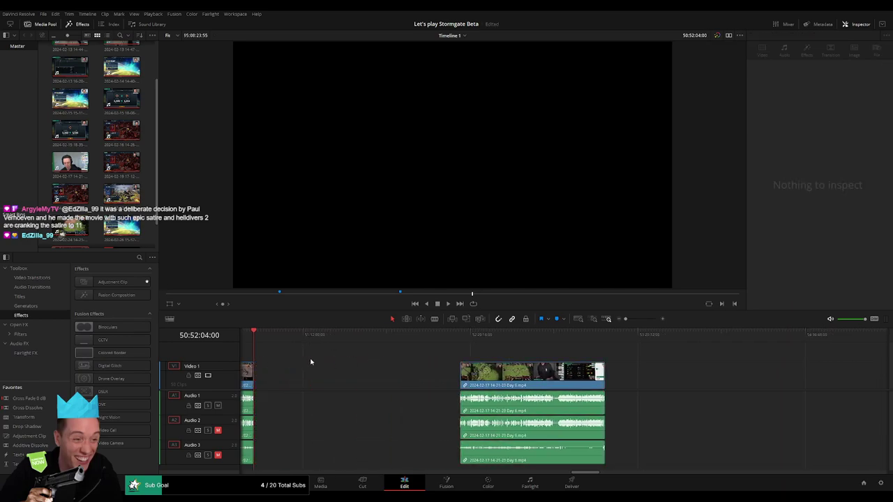
pyautogui.moveTo(313, 344); pyautogui.dragTo(413, 347)
pyautogui.hscroll(-5, 582, 340)
pyautogui.click(564, 338)
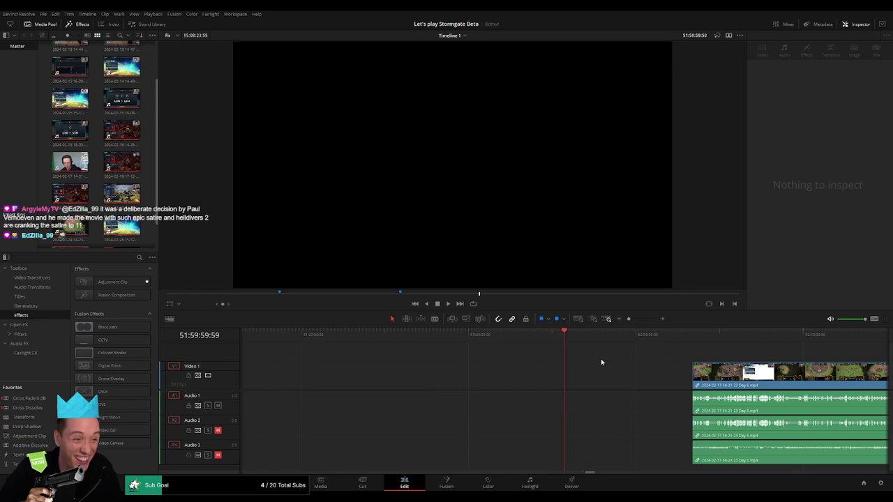
pyautogui.hscroll(5, 454, 352)
pyautogui.moveTo(558, 373); pyautogui.dragTo(434, 374)
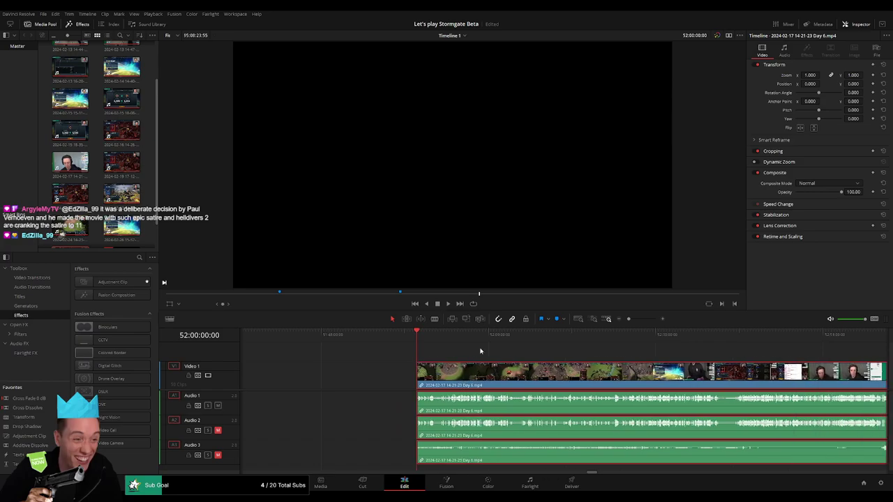
pyautogui.press('space')
pyautogui.scroll(-3, 475, 351)
# Step: Cut all tracks at both ends of the plush-toy break, then delete it, closing the gap
pyautogui.scroll(1, 464, 350)
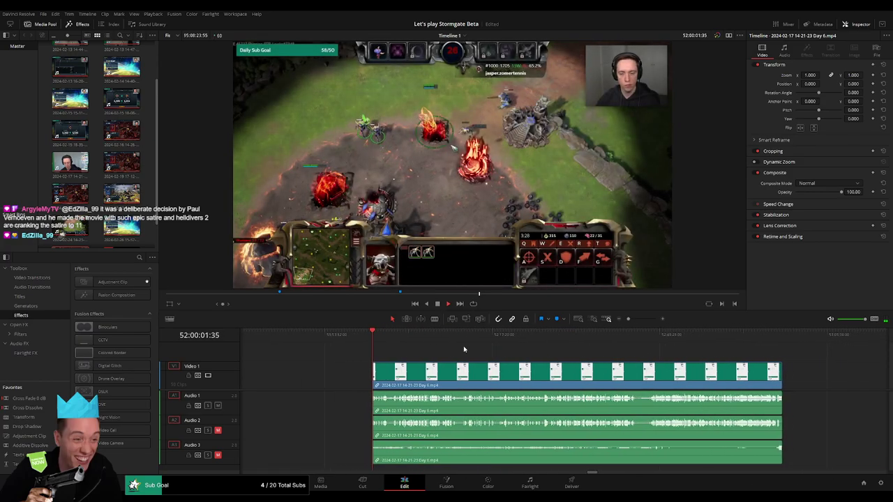
pyautogui.moveTo(463, 349); pyautogui.dragTo(640, 348)
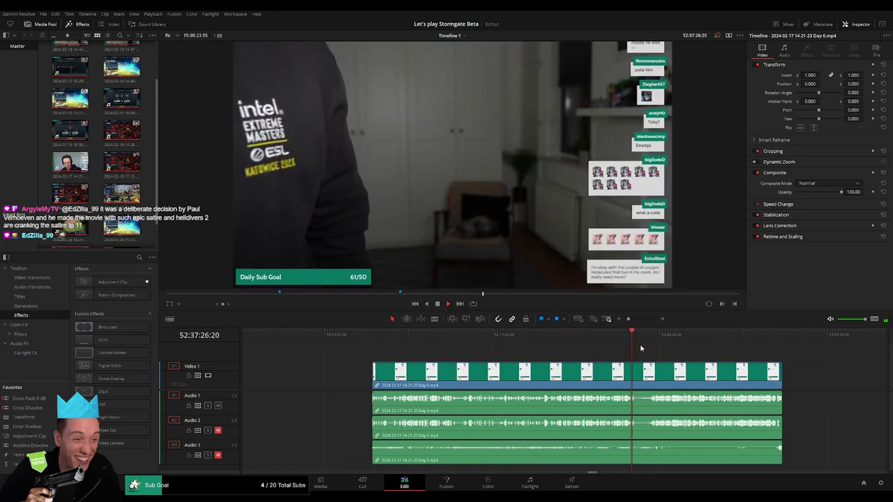
pyautogui.scroll(2, 640, 348)
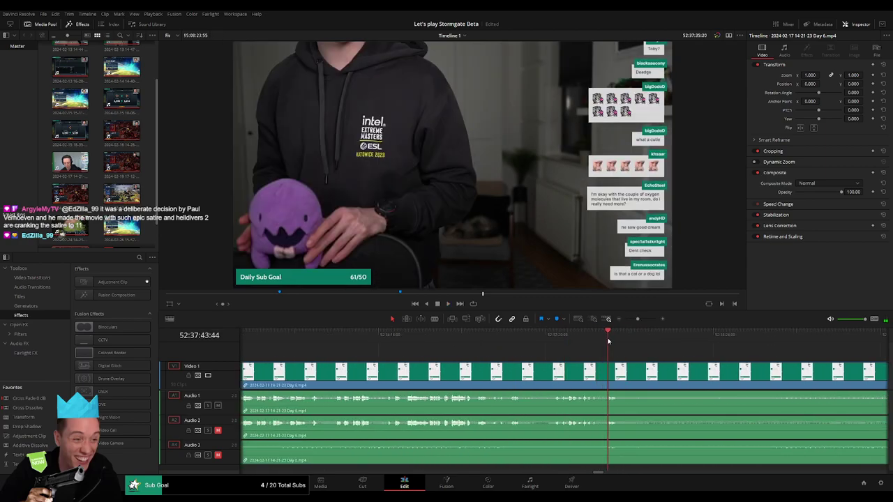
pyautogui.hscroll(3, 416, 355)
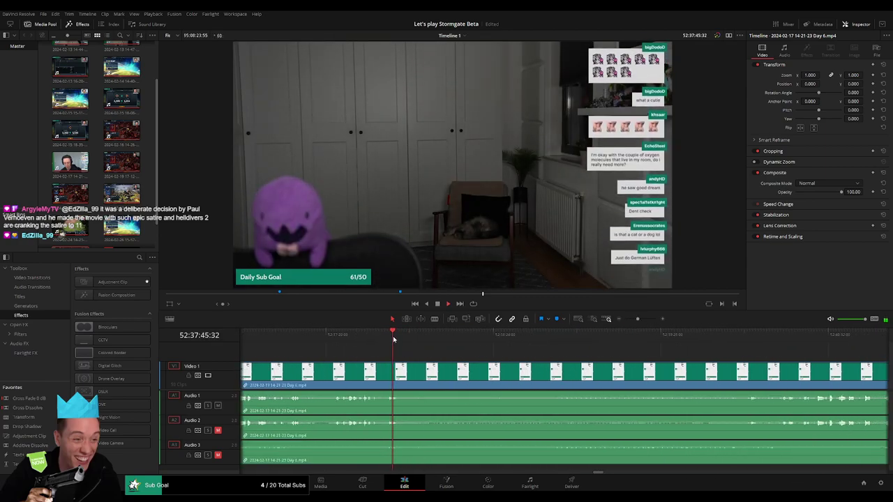
pyautogui.hotkey('ctrl', 'b')
pyautogui.moveTo(525, 359); pyautogui.dragTo(752, 349)
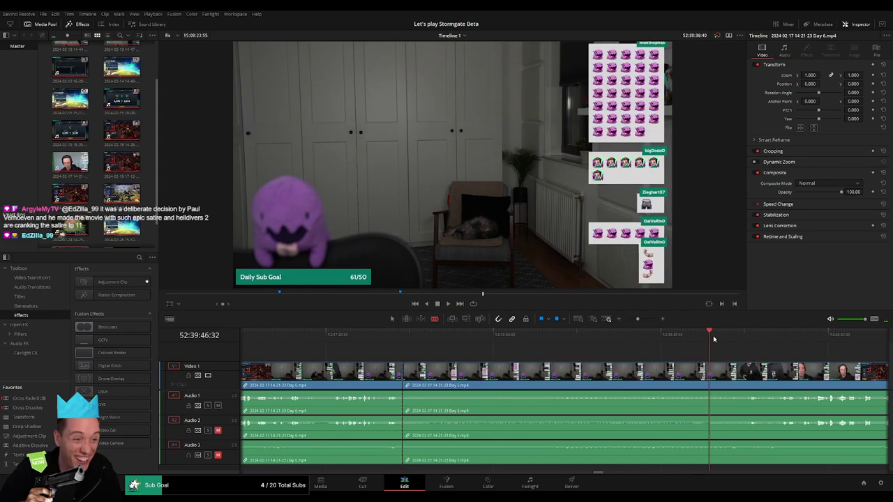
pyautogui.hscroll(2, 609, 357)
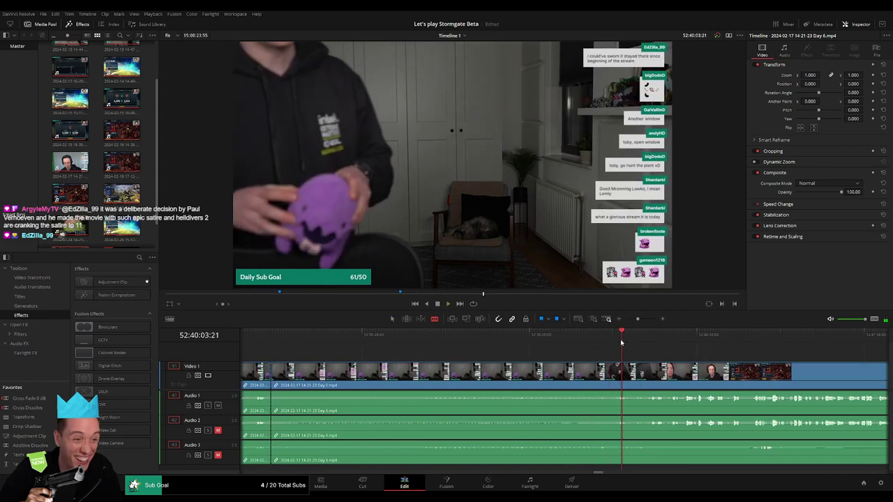
pyautogui.click(618, 343)
pyautogui.click(620, 368)
pyautogui.press('a')
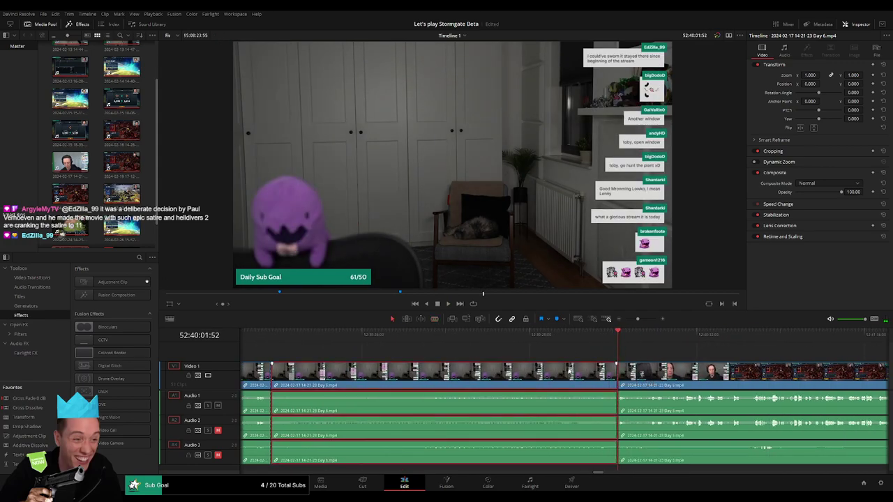
pyautogui.press('Delete')
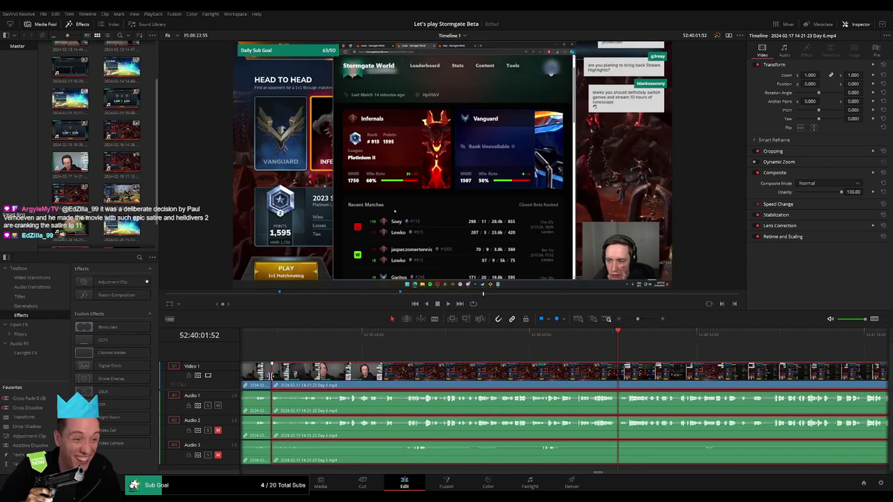
# Step: Scrub ahead through the leaderboard and Head to Head footage to the Thanks for watching screen
pyautogui.click(271, 380)
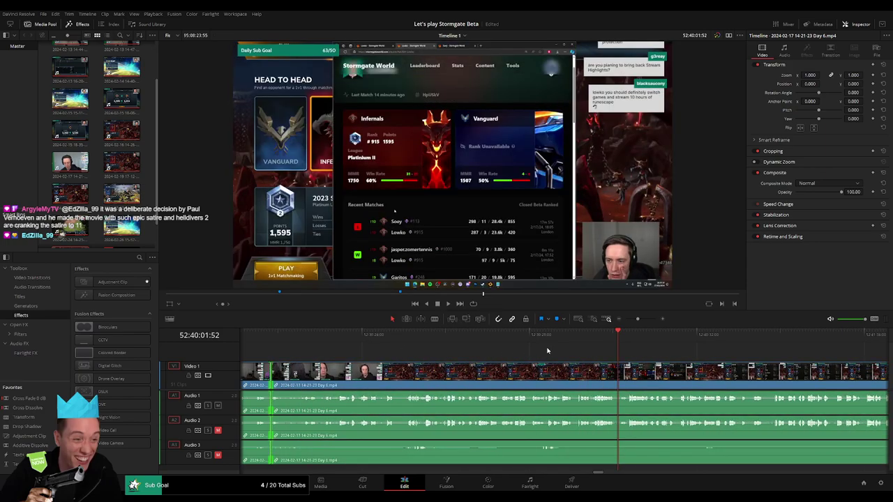
pyautogui.moveTo(745, 351); pyautogui.dragTo(613, 341)
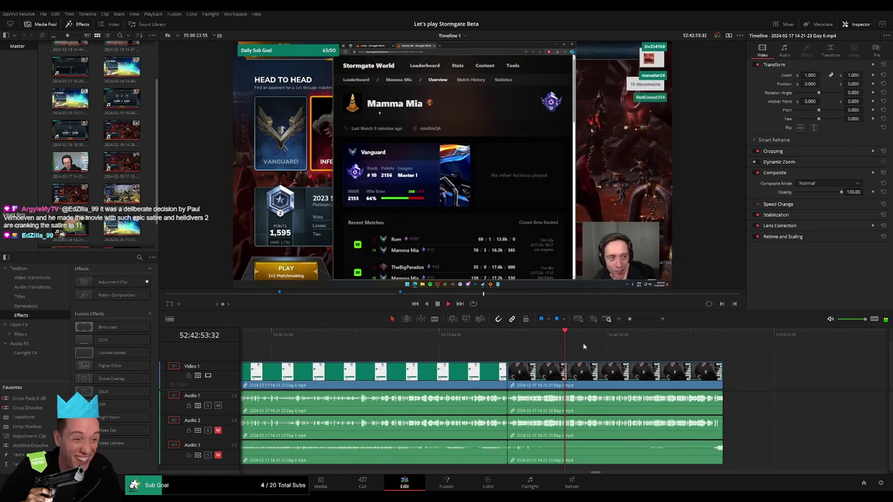
pyautogui.moveTo(626, 342)
pyautogui.mouseDown()
pyautogui.moveTo(663, 340)
pyautogui.moveTo(634, 319)
pyautogui.mouseUp()
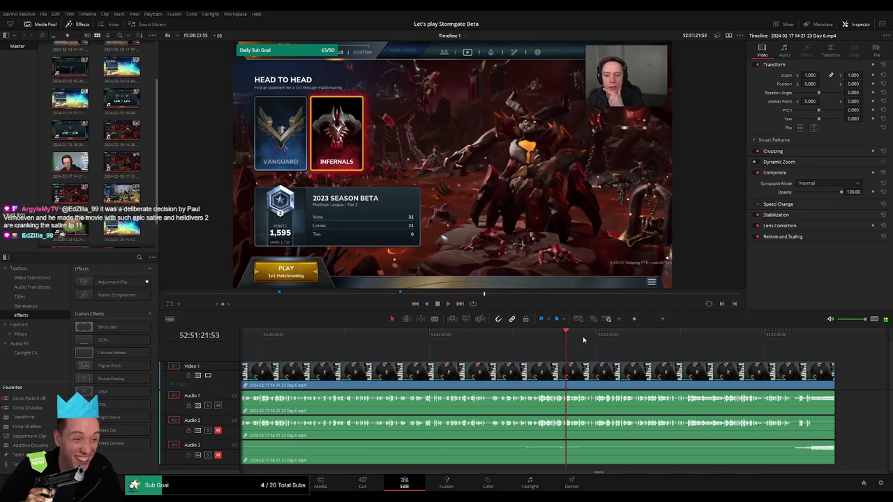
pyautogui.moveTo(581, 339); pyautogui.dragTo(687, 339)
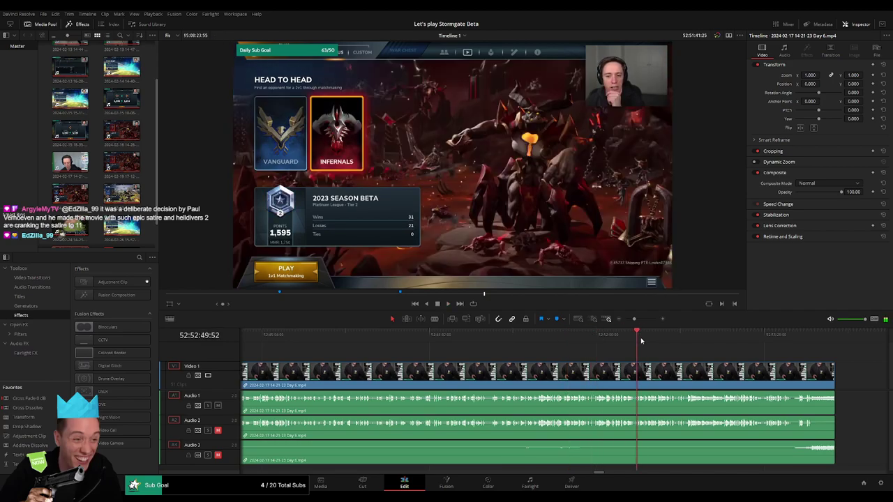
pyautogui.hscroll(5, 470, 343)
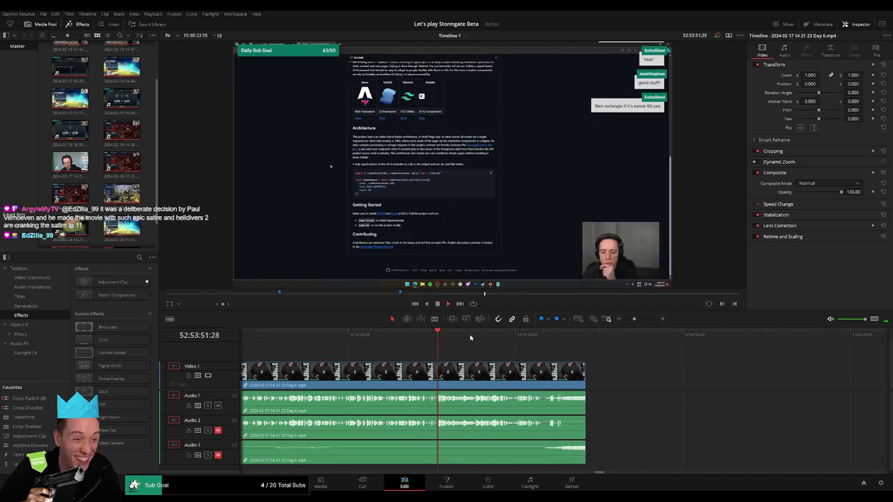
pyautogui.click(517, 339)
pyautogui.moveTo(517, 339); pyautogui.dragTo(379, 339)
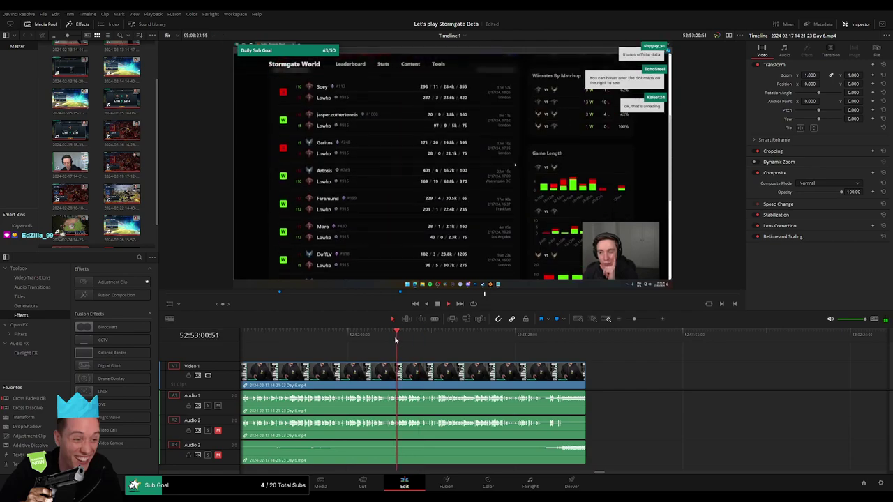
# Step: Jump back through the match history and Stormgate World match list to review them
pyautogui.scroll(2, 609, 325)
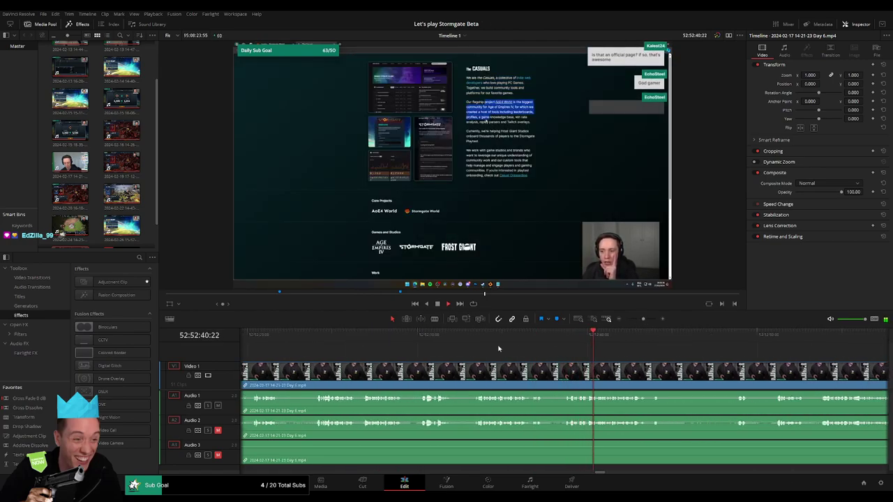
pyautogui.click(476, 335)
pyautogui.click(434, 335)
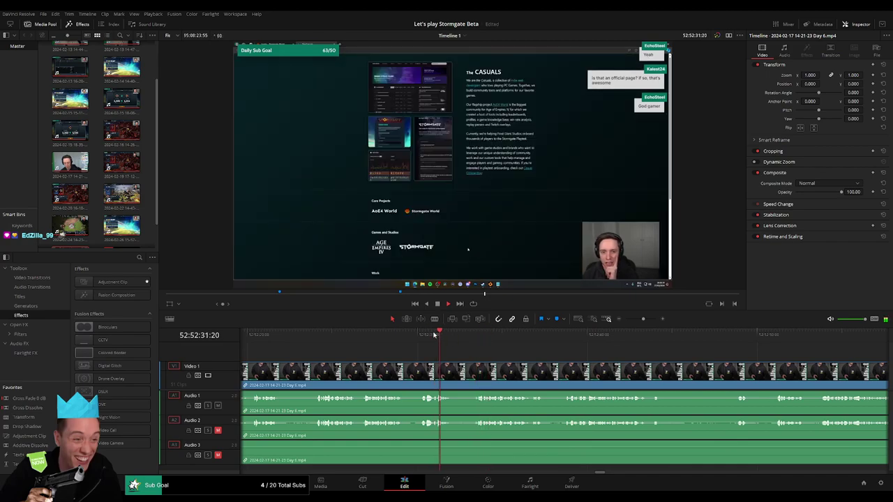
pyautogui.click(418, 335)
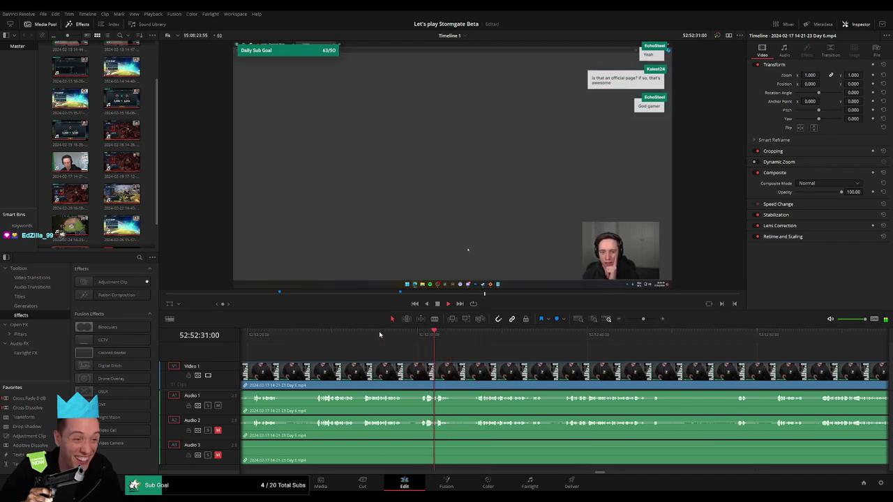
pyautogui.click(380, 335)
pyautogui.scroll(2, 466, 347)
pyautogui.click(411, 335)
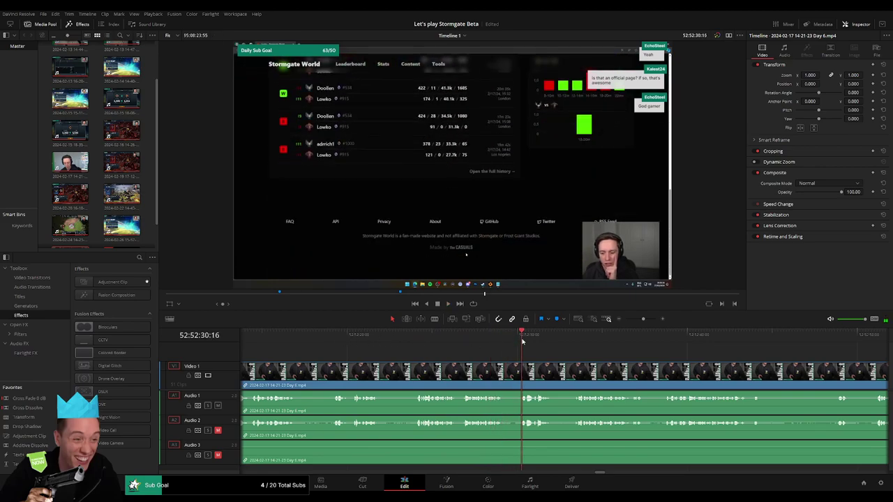
pyautogui.moveTo(644, 318); pyautogui.dragTo(648, 318)
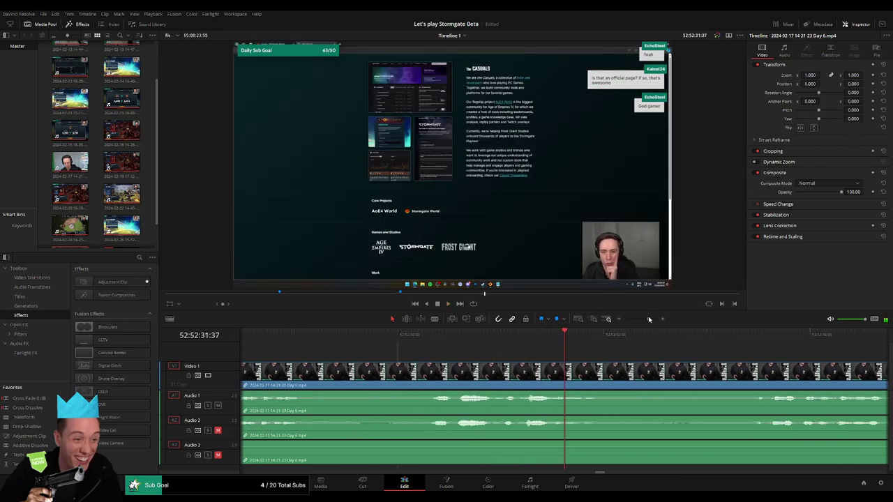
pyautogui.click(341, 338)
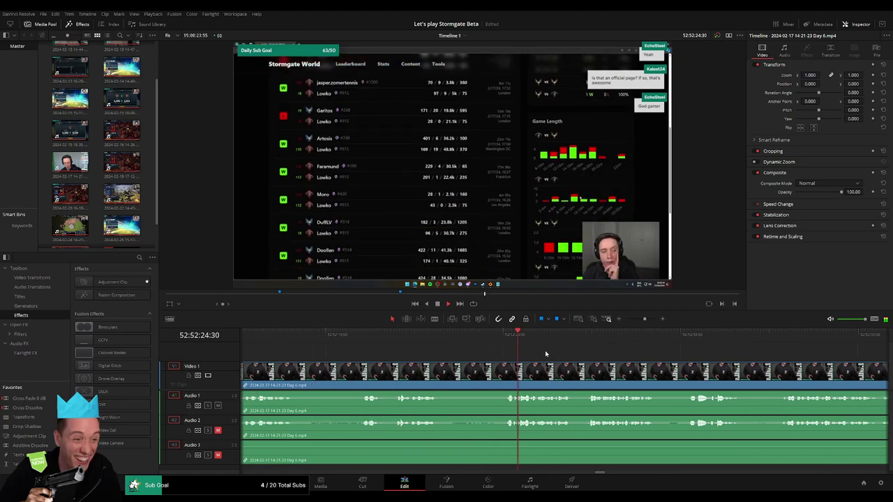
pyautogui.click(411, 342)
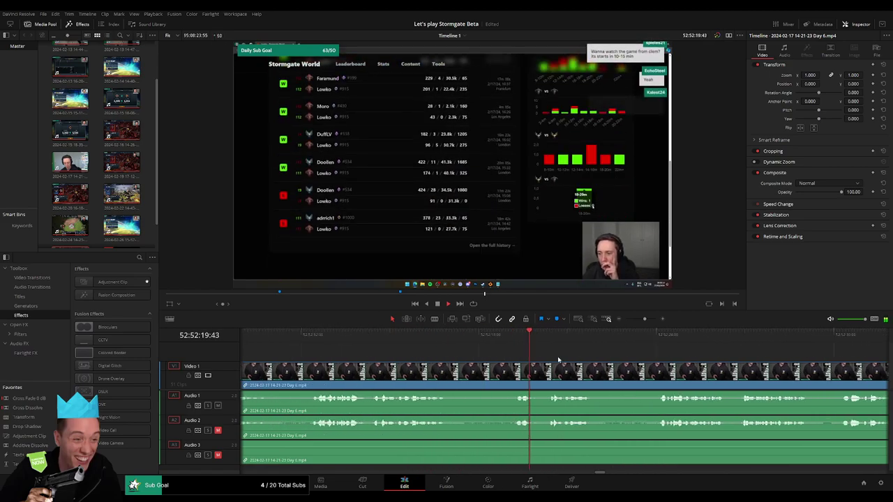
pyautogui.click(331, 338)
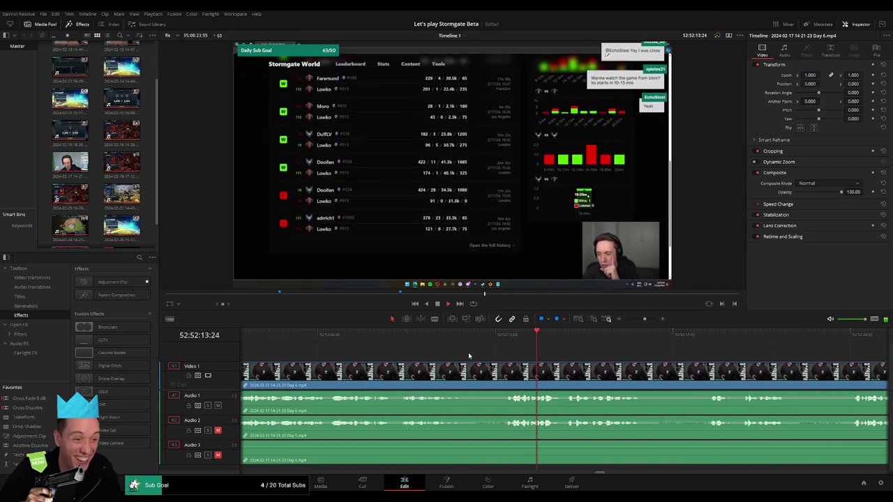
# Step: Park the playhead just before the speech and split all tracks at 52:52:11:30
pyautogui.click(508, 339)
pyautogui.press('space')
pyautogui.click(507, 342)
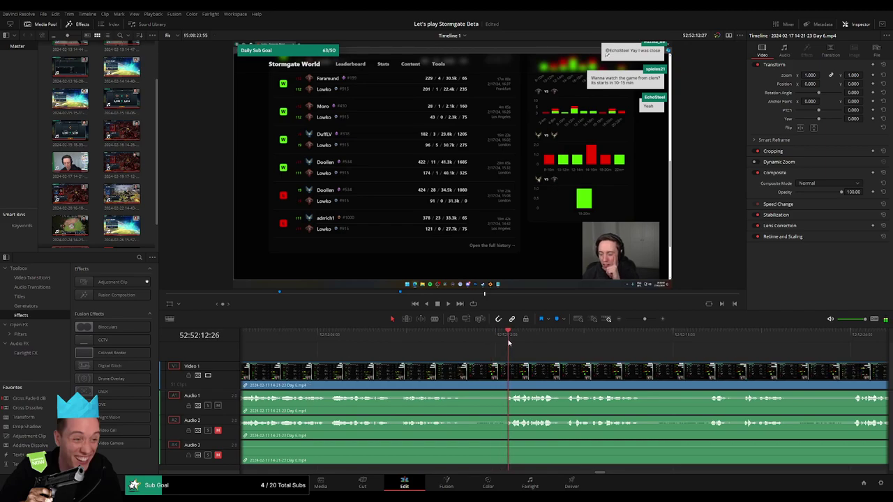
pyautogui.moveTo(506, 342); pyautogui.dragTo(480, 346)
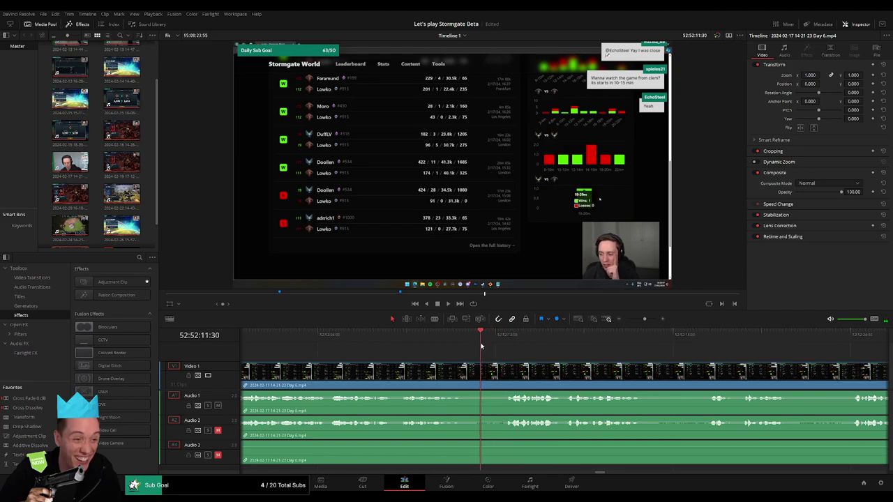
pyautogui.hotkey('ctrl', 'b')
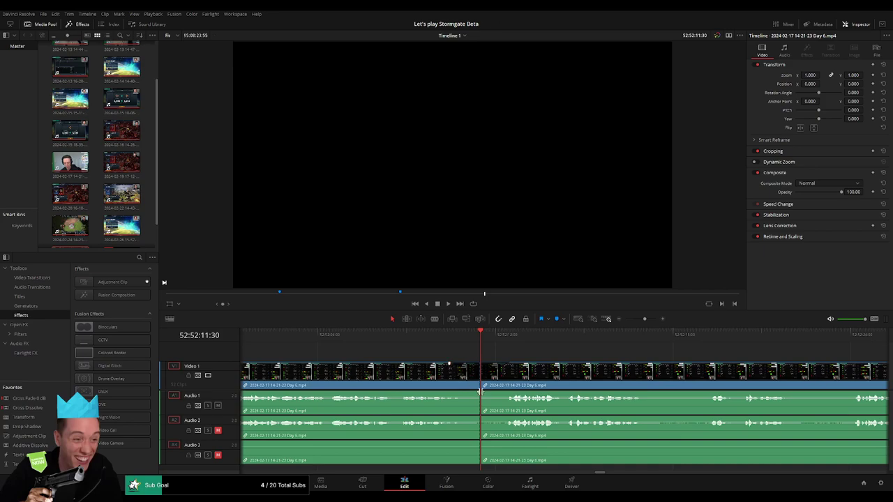
# Step: Fade Audio 1 out and back in, and fade Audio 2 and 3 out at the 52:52:11:30 cut
pyautogui.moveTo(476, 392); pyautogui.dragTo(453, 394)
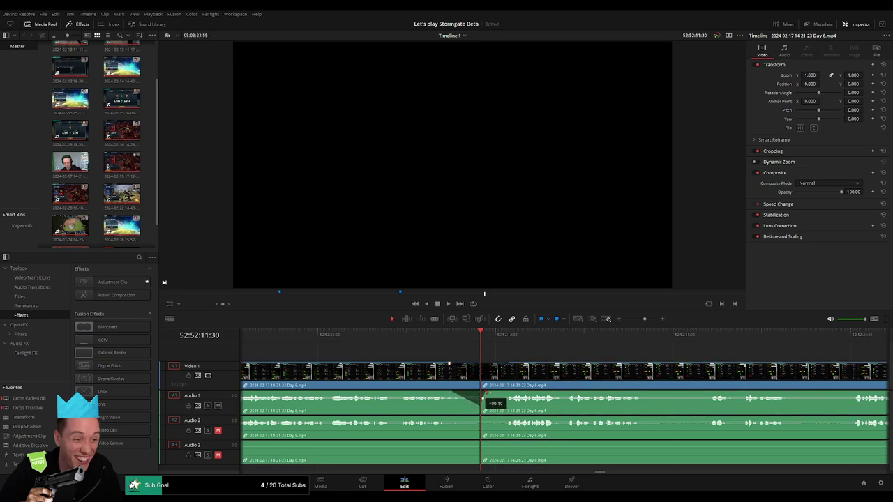
pyautogui.moveTo(485, 394); pyautogui.dragTo(511, 393)
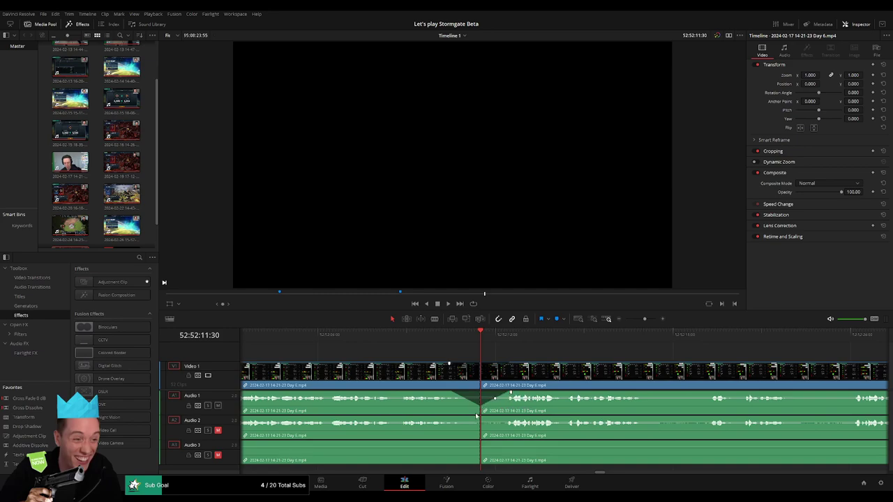
pyautogui.moveTo(471, 418); pyautogui.dragTo(451, 417)
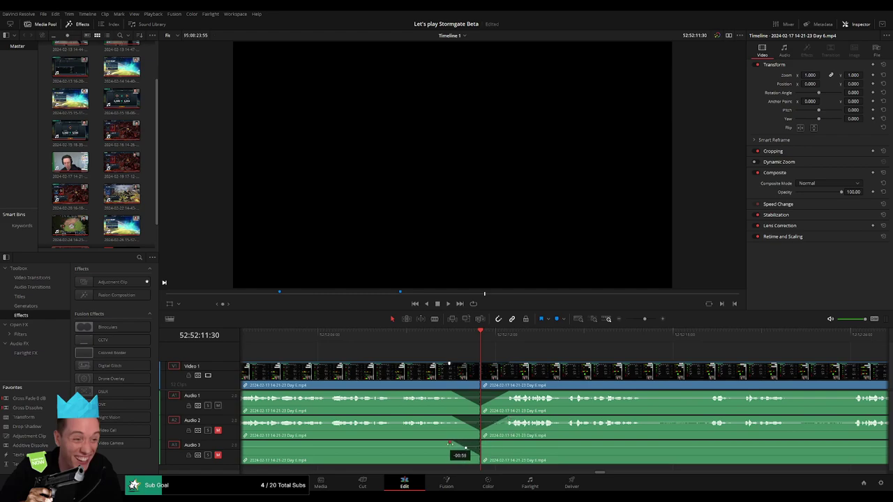
pyautogui.moveTo(485, 449); pyautogui.dragTo(510, 442)
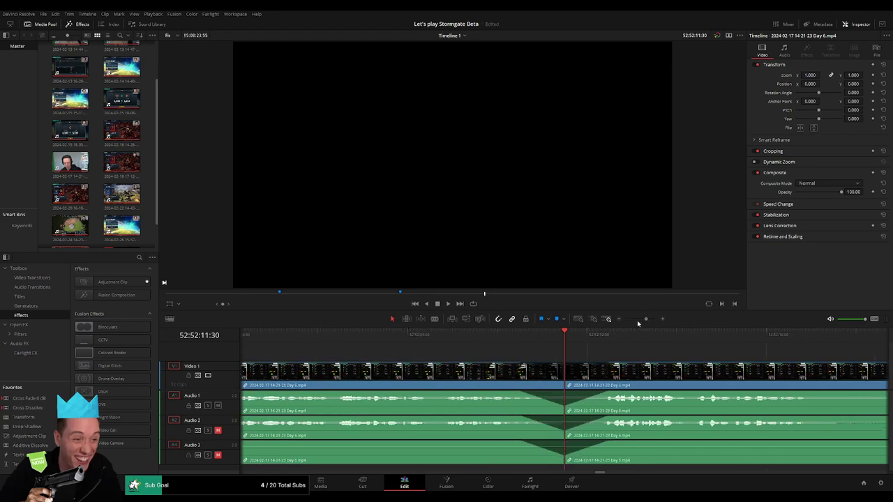
# Step: Move the short leftover piece against the later clips and scrub to find the gap's end
pyautogui.scroll(-3, 637, 358)
pyautogui.scroll(-4, 474, 358)
pyautogui.hscroll(-1, 439, 379)
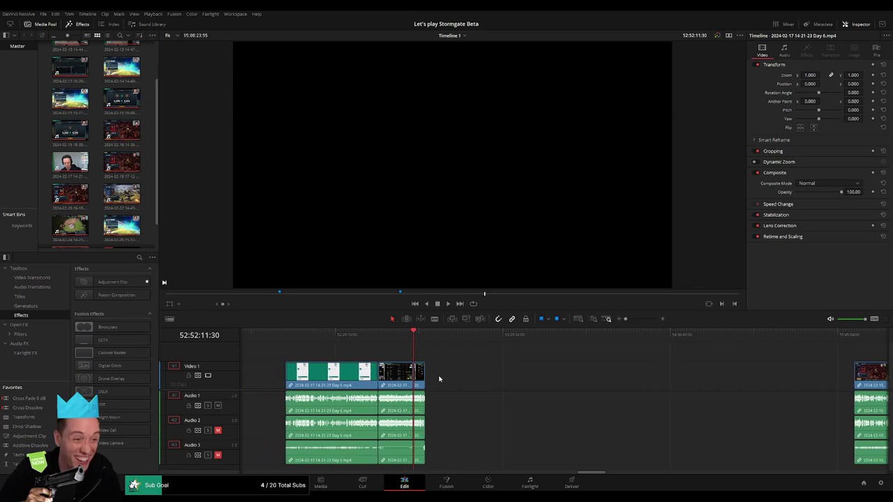
pyautogui.moveTo(419, 379); pyautogui.dragTo(847, 376)
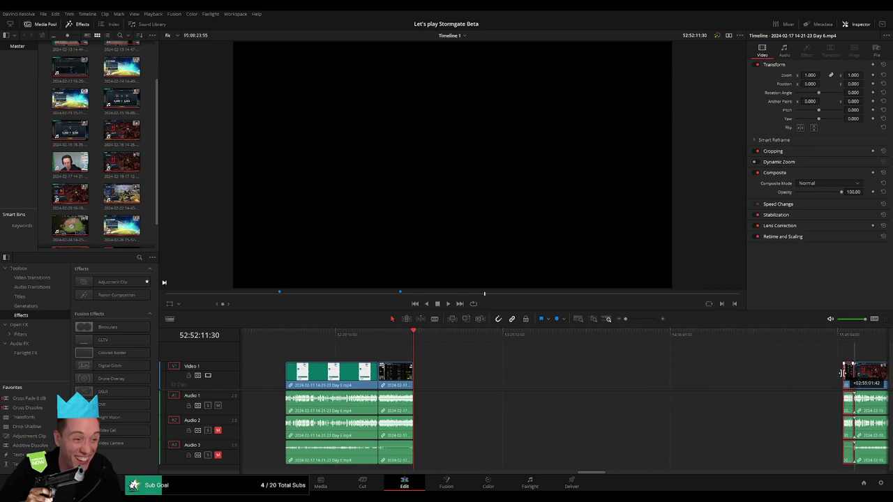
pyautogui.click(548, 365)
pyautogui.click(480, 357)
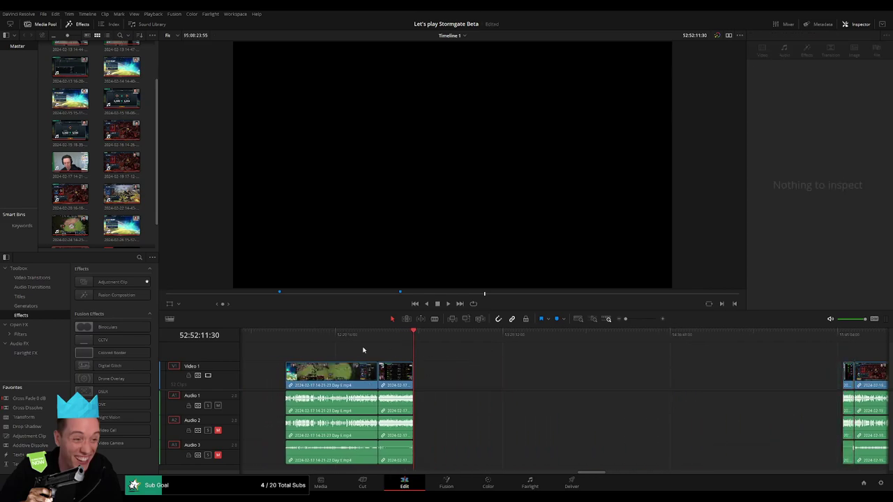
pyautogui.click(288, 338)
pyautogui.click(412, 345)
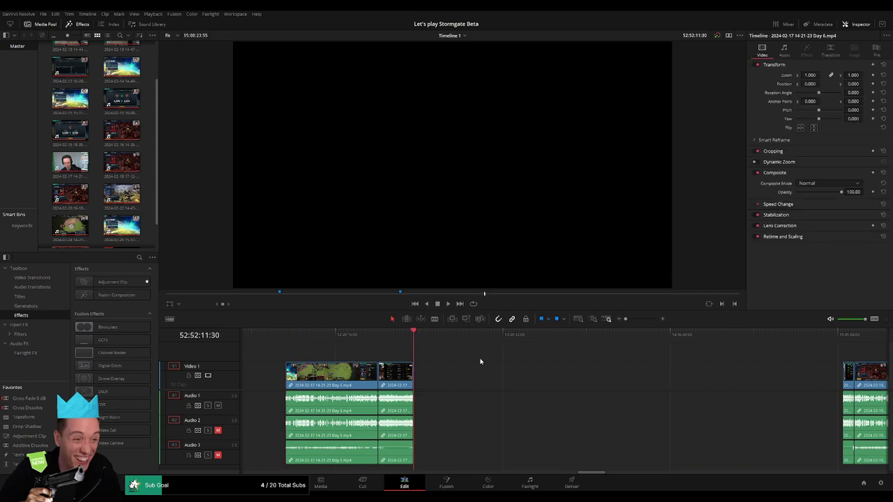
pyautogui.hscroll(3, 480, 361)
pyautogui.moveTo(324, 338); pyautogui.dragTo(467, 348)
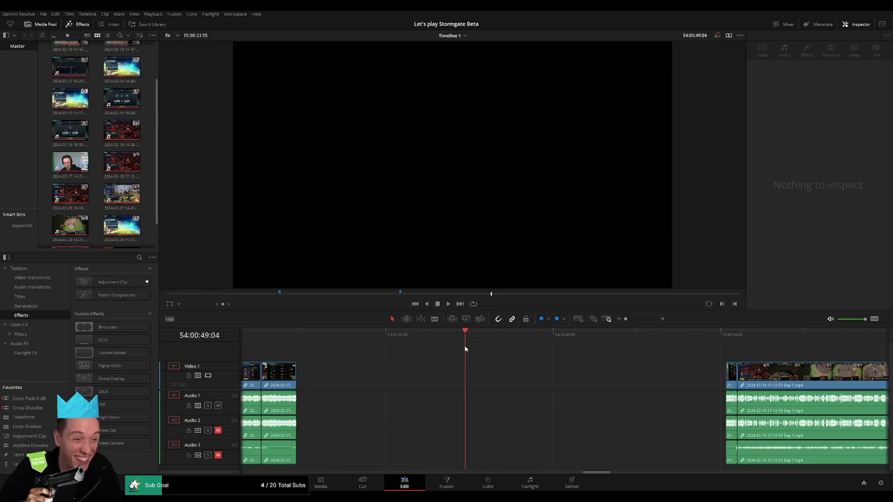
# Step: Move the later clips left to start at 54:00:00:00, then play and zoom in to check
pyautogui.moveTo(625, 319); pyautogui.dragTo(631, 320)
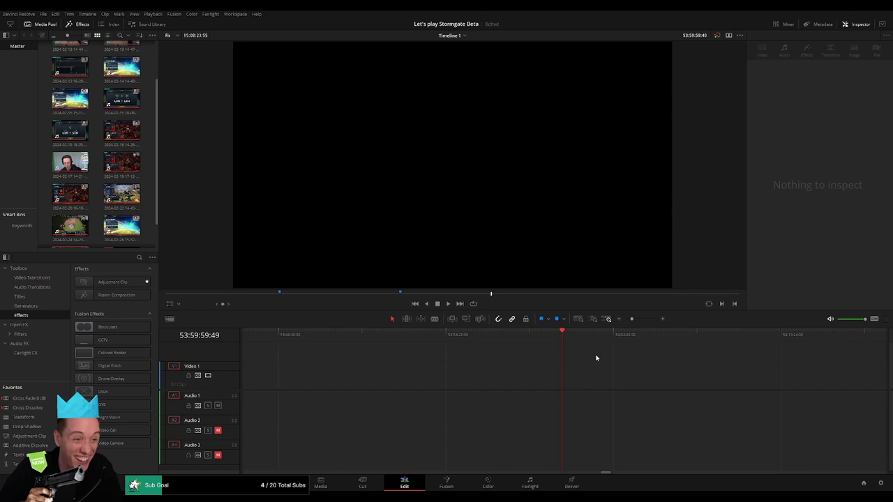
pyautogui.moveTo(633, 319); pyautogui.dragTo(625, 320)
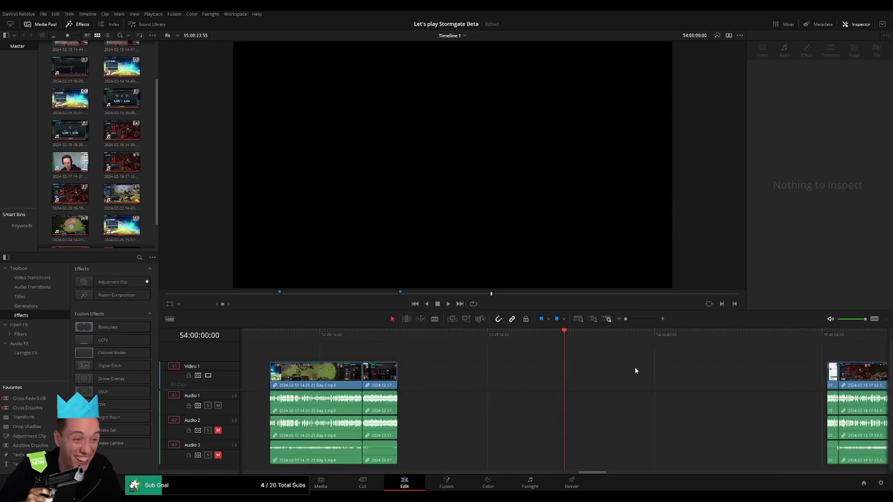
pyautogui.hscroll(5, 558, 363)
pyautogui.moveTo(502, 352)
pyautogui.mouseDown()
pyautogui.moveTo(698, 380)
pyautogui.moveTo(429, 374)
pyautogui.mouseUp()
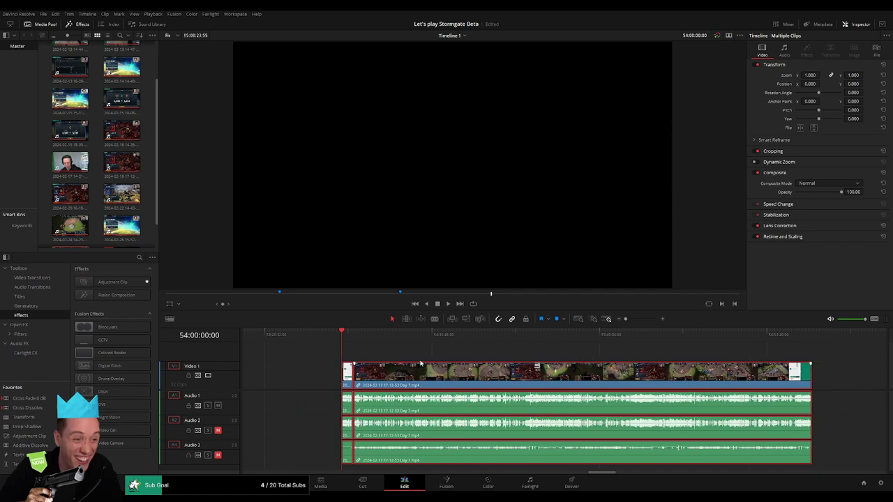
pyautogui.press('space')
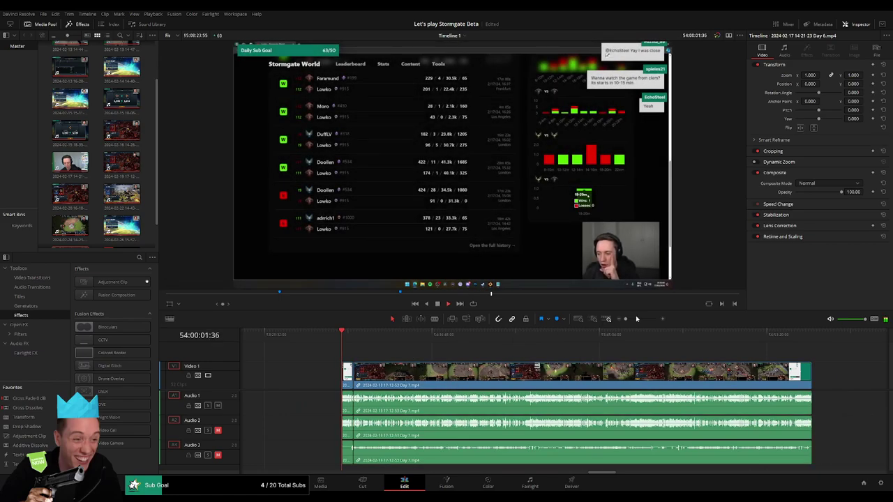
pyautogui.click(636, 319)
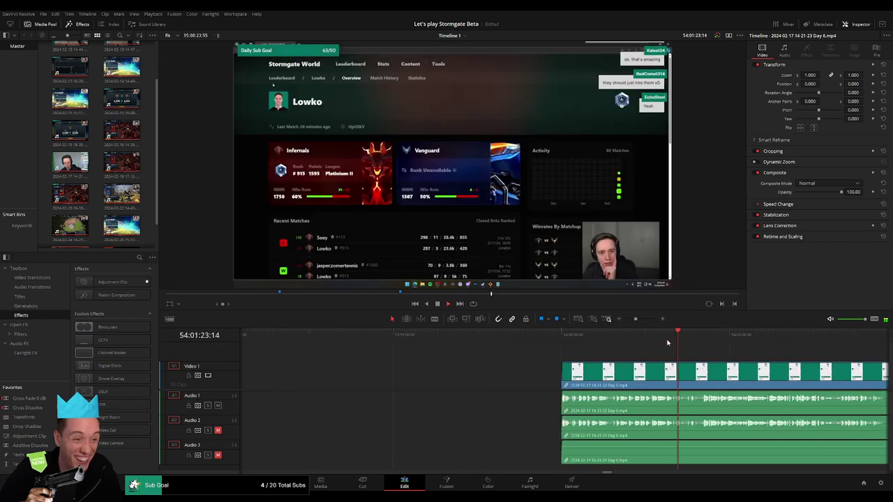
pyautogui.click(644, 320)
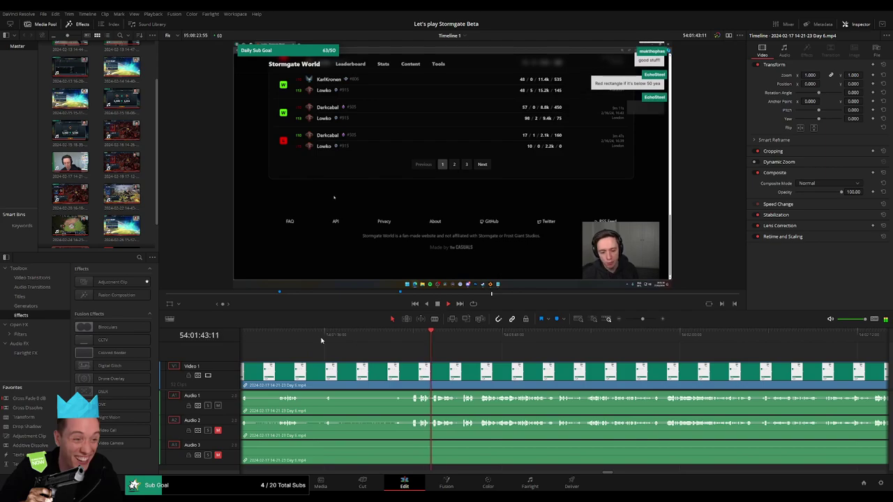
# Step: Split where the stats site footage ends and delete the GitHub tail
pyautogui.click(321, 335)
pyautogui.hotkey('ctrl', 'b')
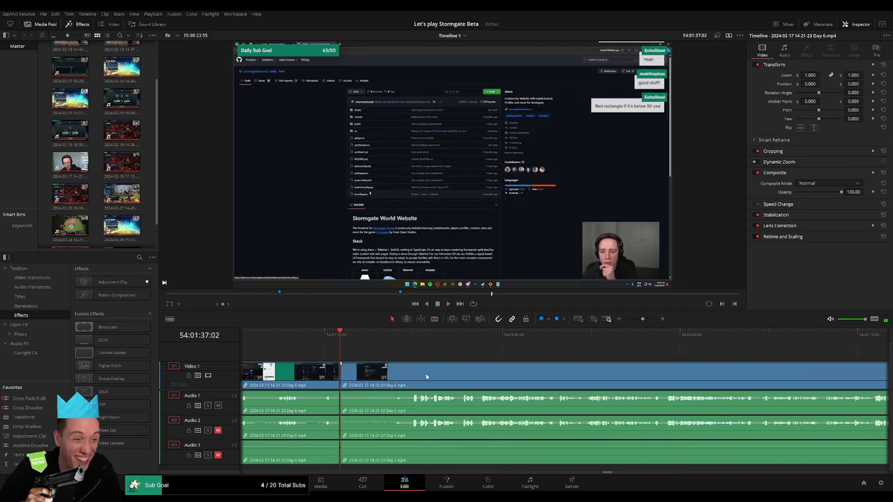
pyautogui.click(342, 372)
pyautogui.press('Delete')
# Step: Try a cross fade at the Day 6 to Day 7 join, then undo it
pyautogui.click(637, 320)
pyautogui.moveTo(637, 320); pyautogui.dragTo(649, 321)
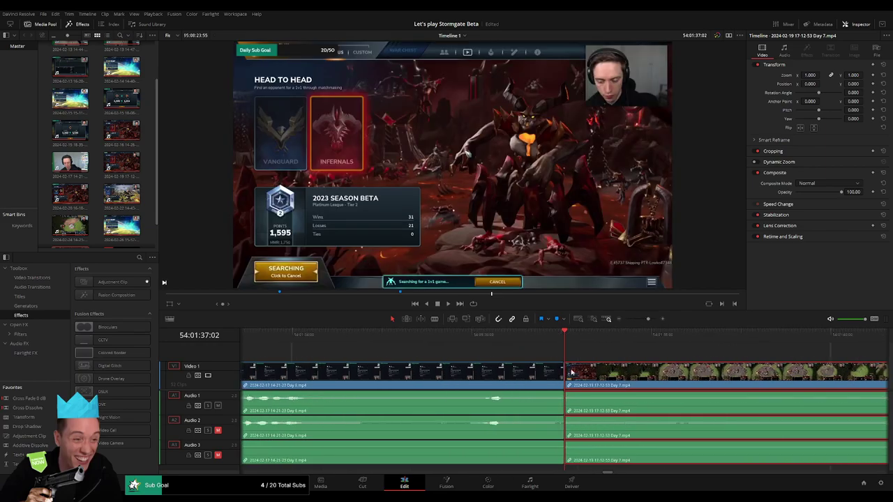
pyautogui.click(565, 373)
pyautogui.hotkey('ctrl', 't')
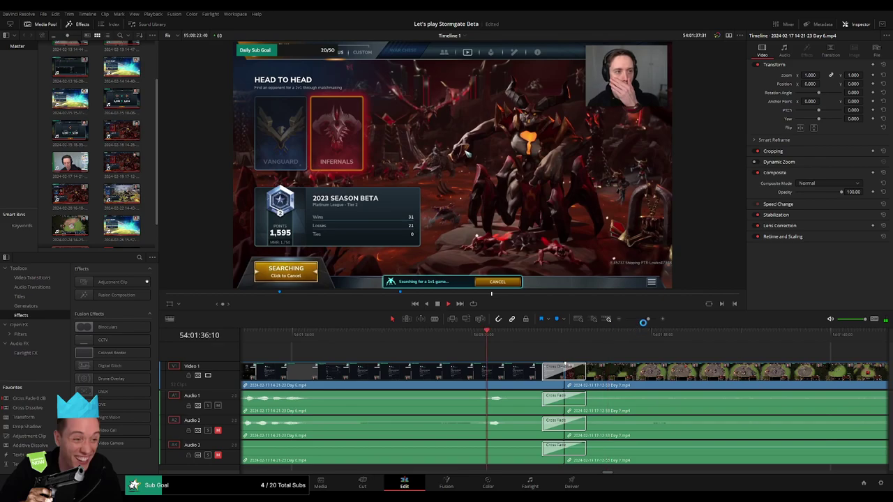
pyautogui.hotkey('ctrl', 'z')
pyautogui.moveTo(648, 320); pyautogui.dragTo(625, 320)
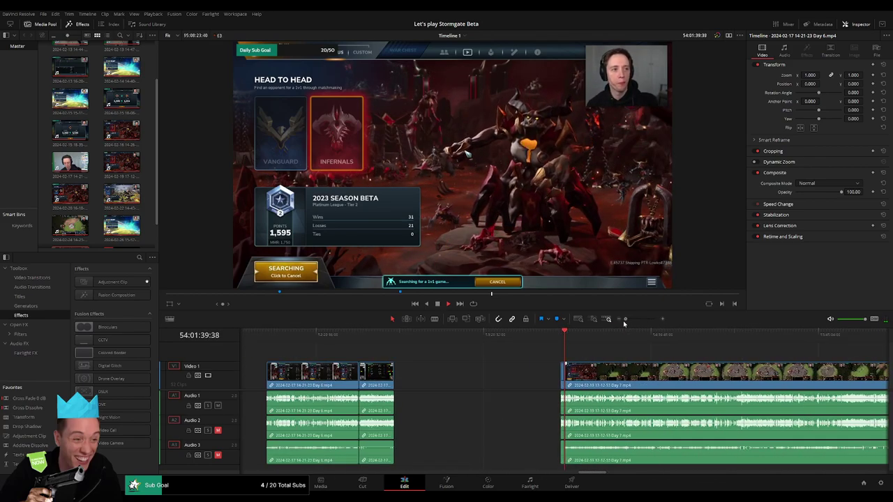
pyautogui.hscroll(3, 505, 356)
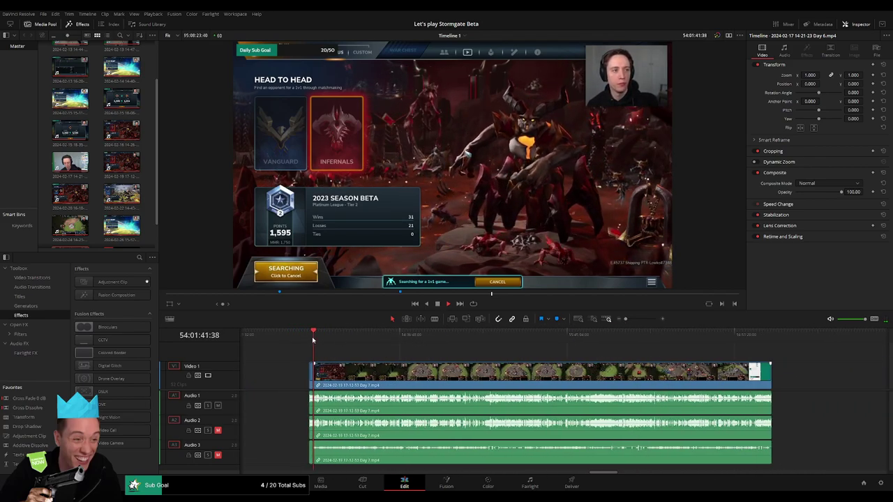
# Step: Scrub and zoom through the Day 7 clip to find the BROKENCROWN versus screen
pyautogui.moveTo(312, 340); pyautogui.dragTo(436, 340)
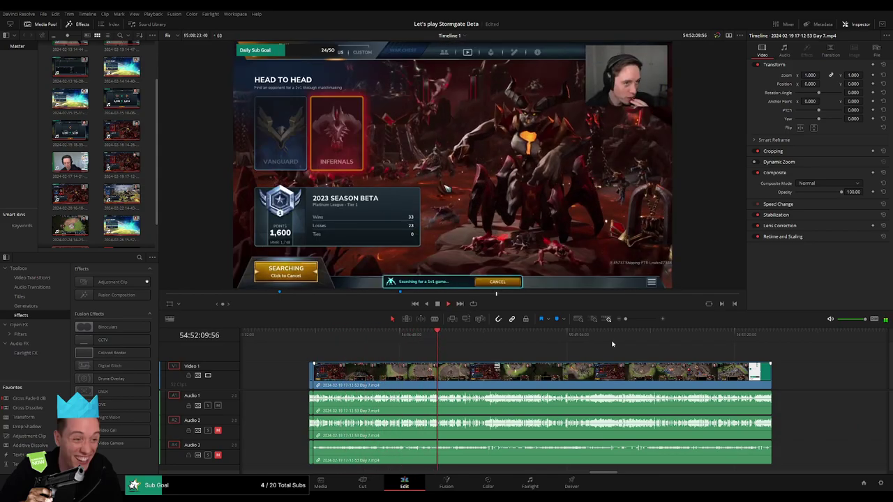
pyautogui.moveTo(625, 319); pyautogui.dragTo(642, 319)
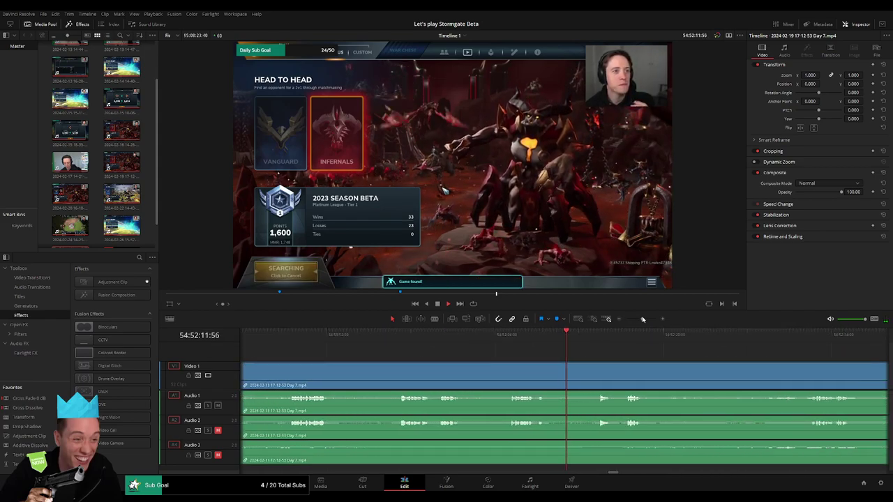
pyautogui.moveTo(522, 342); pyautogui.dragTo(508, 342)
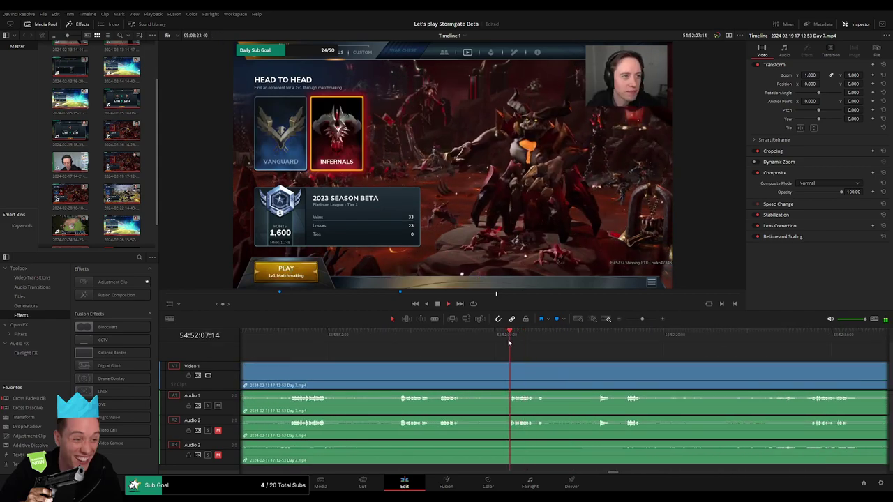
pyautogui.click(399, 341)
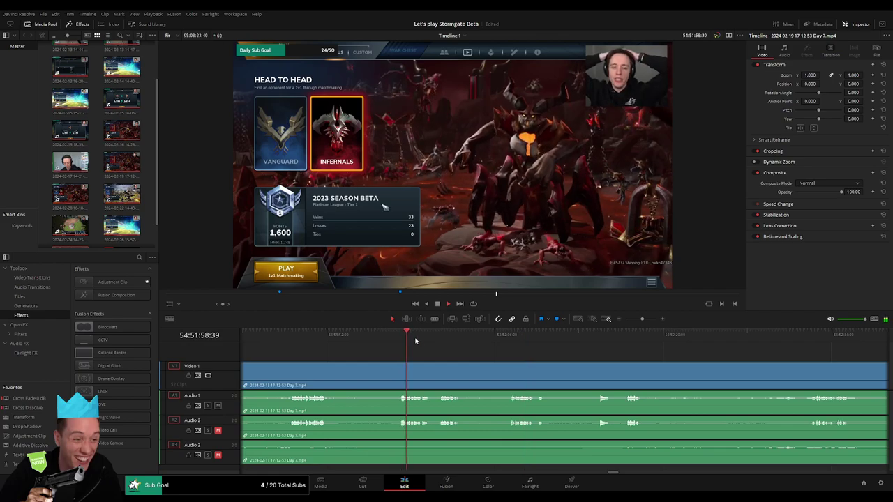
pyautogui.hscroll(2, 427, 352)
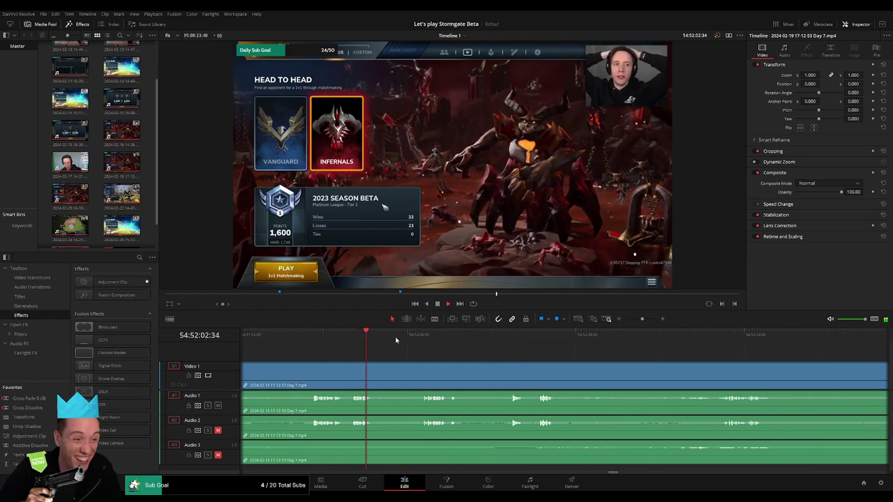
# Step: Park the playhead on the versus screen and blade all tracks at 54:52:14:00
pyautogui.click(411, 339)
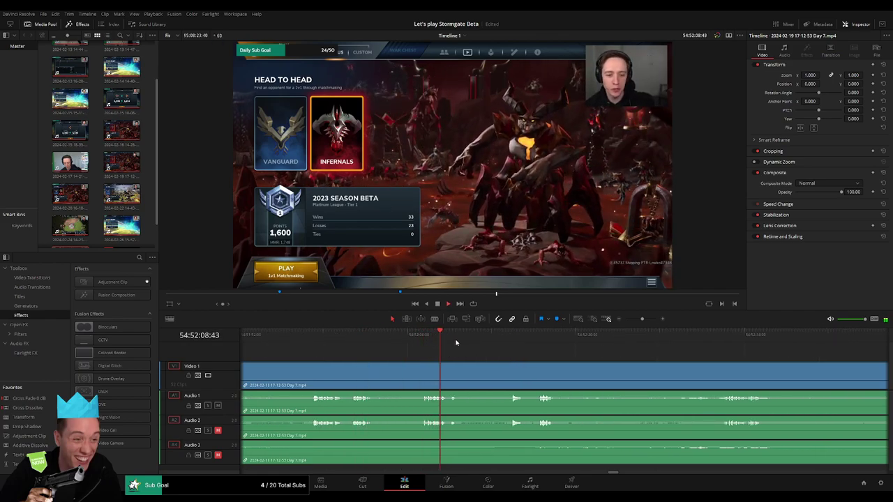
pyautogui.click(511, 340)
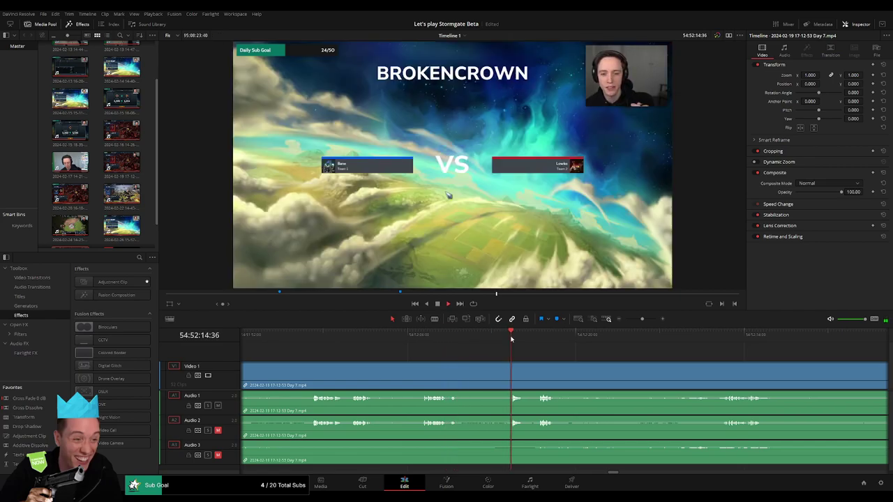
pyautogui.scroll(2, 616, 330)
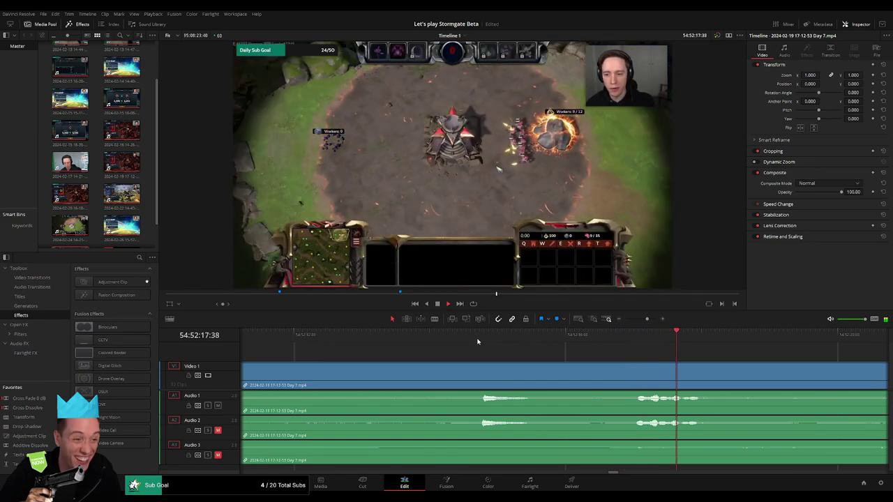
pyautogui.click(482, 340)
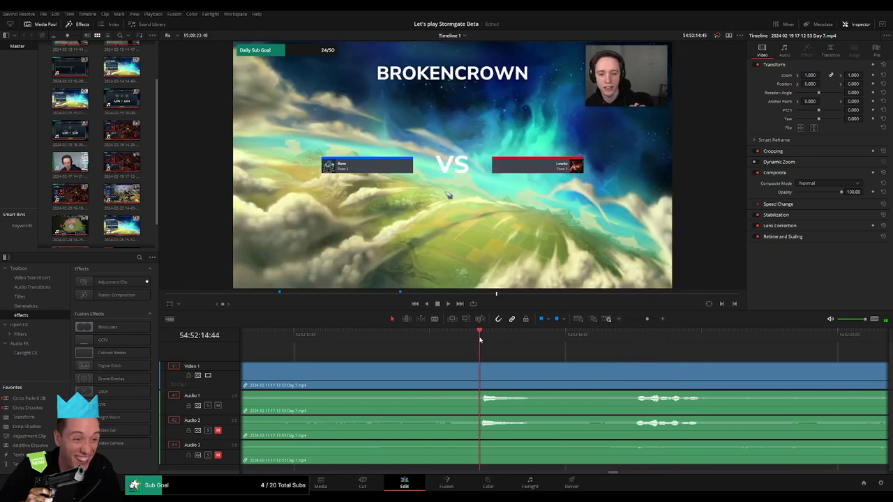
pyautogui.moveTo(480, 340); pyautogui.dragTo(451, 343)
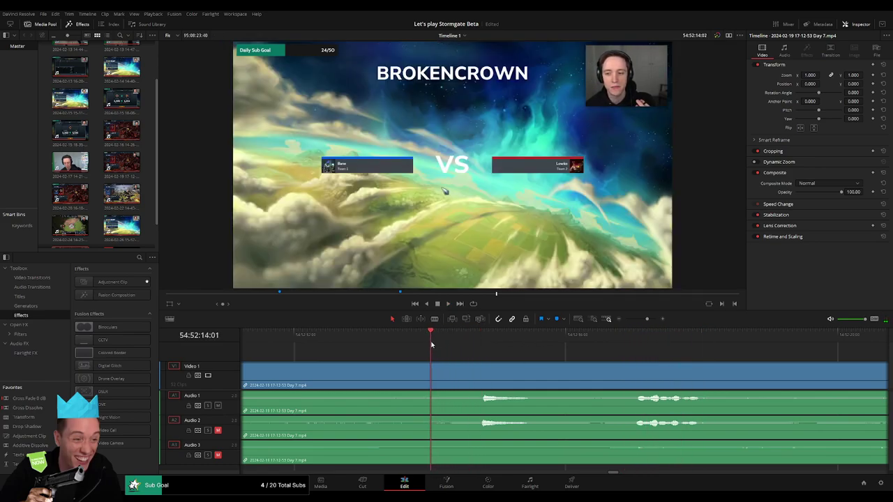
pyautogui.click(435, 371)
# Step: Pull the clip edge back about one second and lengthen the Audio 1 and Audio 3 fades at the cut
pyautogui.press('a')
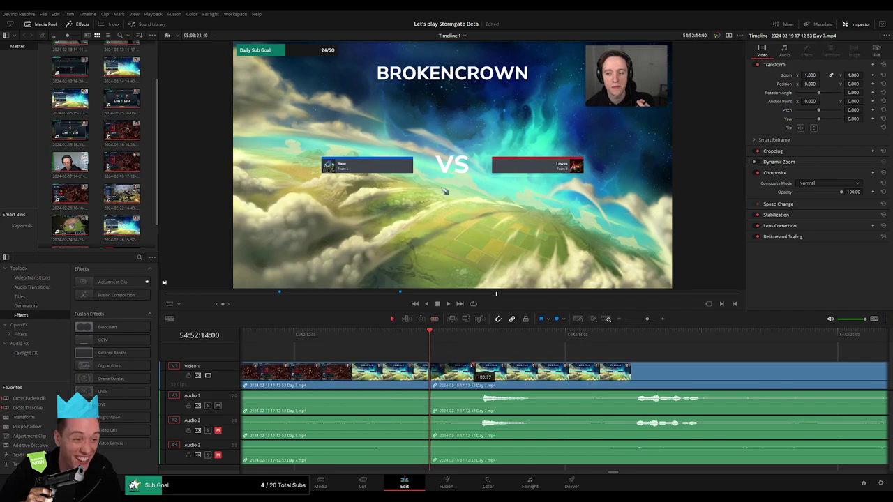
pyautogui.moveTo(498, 365); pyautogui.dragTo(466, 367)
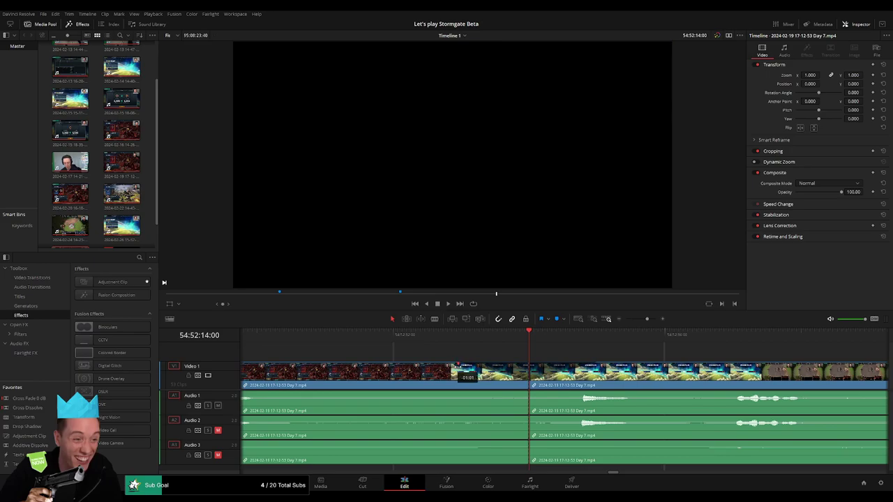
pyautogui.press('space')
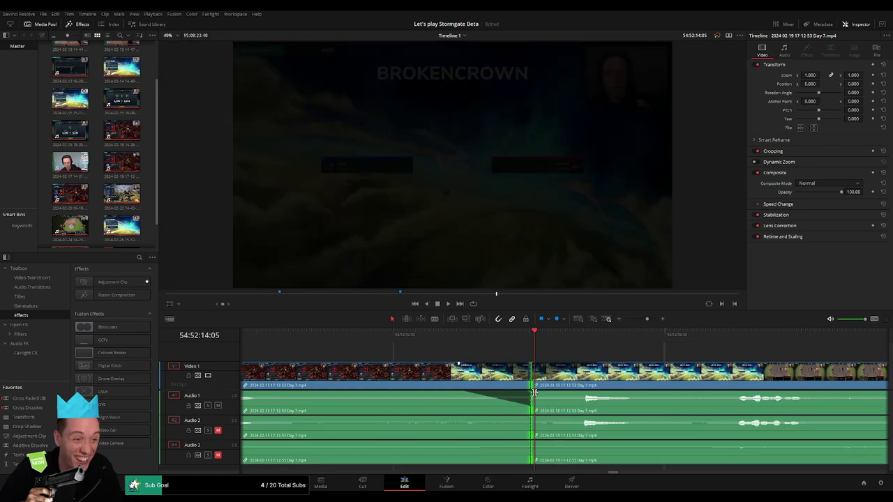
pyautogui.moveTo(528, 393); pyautogui.dragTo(576, 397)
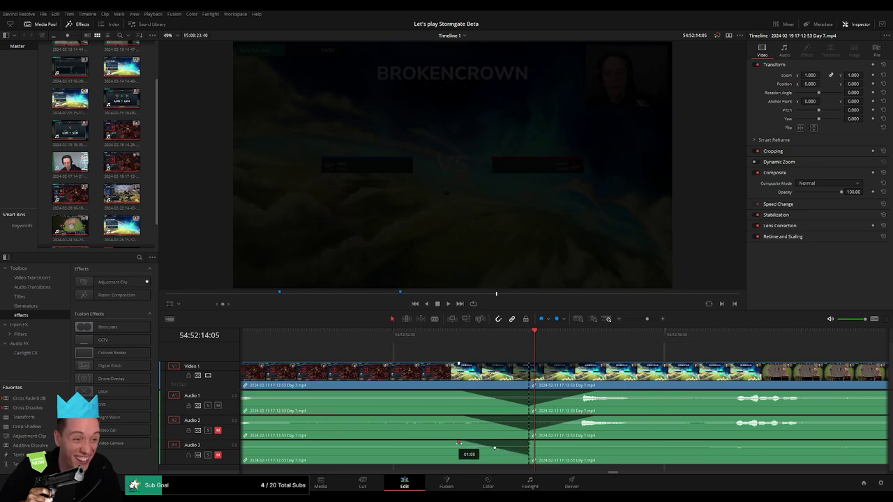
pyautogui.moveTo(532, 445); pyautogui.dragTo(574, 442)
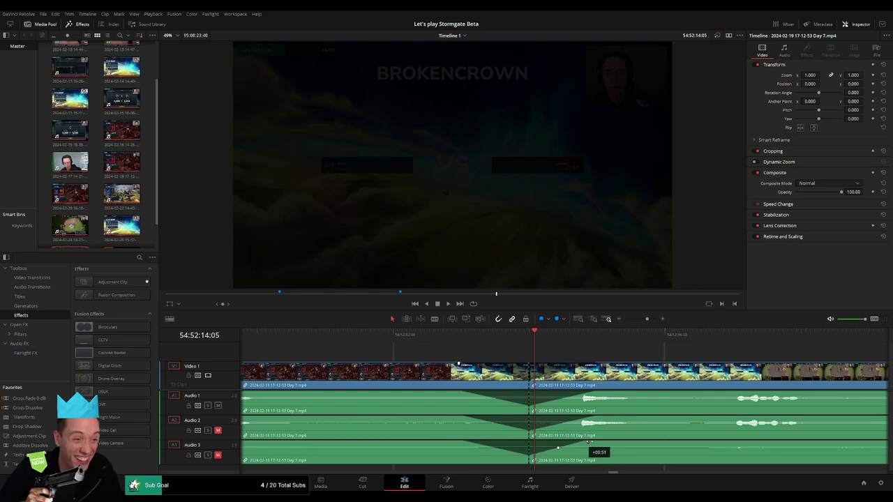
# Step: Slide the later Day 7 clip left to start at 56:00:00:00 and play back the join
pyautogui.moveTo(647, 319); pyautogui.dragTo(625, 319)
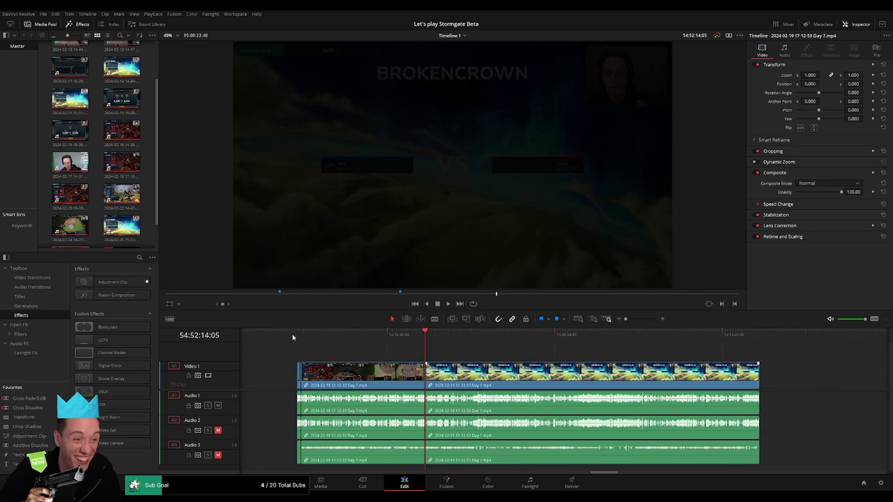
pyautogui.press('Delete')
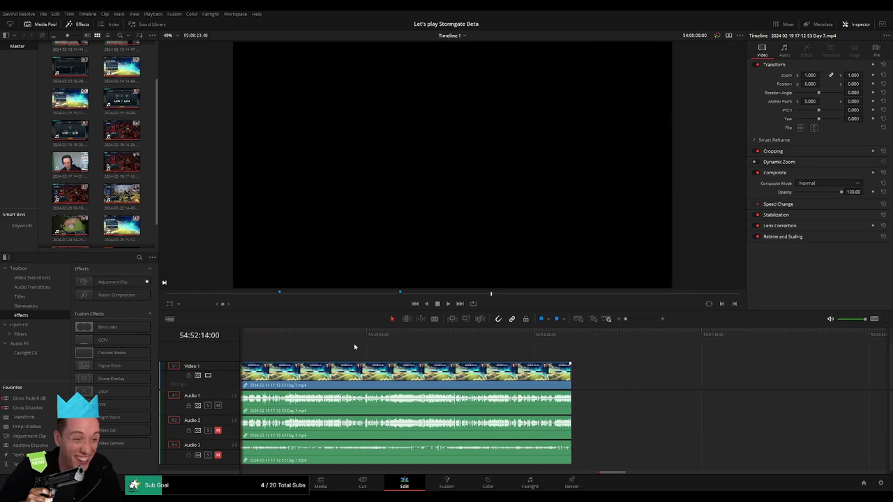
pyautogui.hotkey('ctrl', 'z')
pyautogui.hotkey('ctrl', 'z')
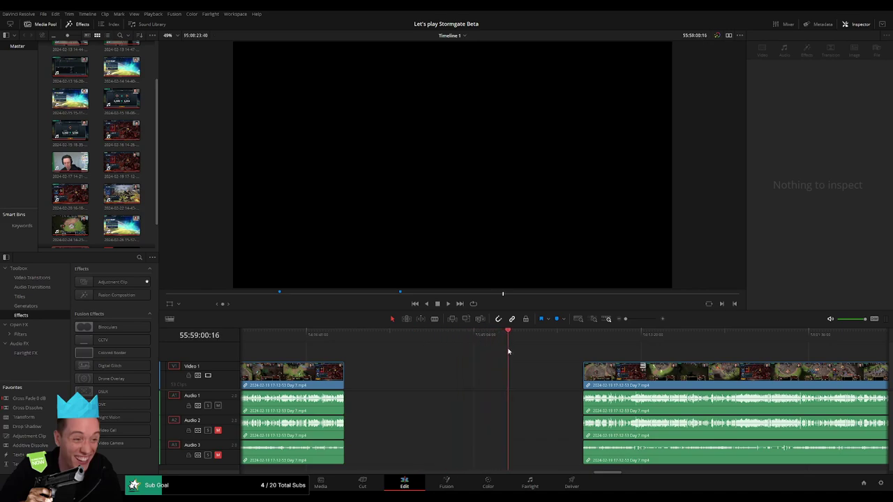
pyautogui.moveTo(613, 380); pyautogui.dragTo(558, 383)
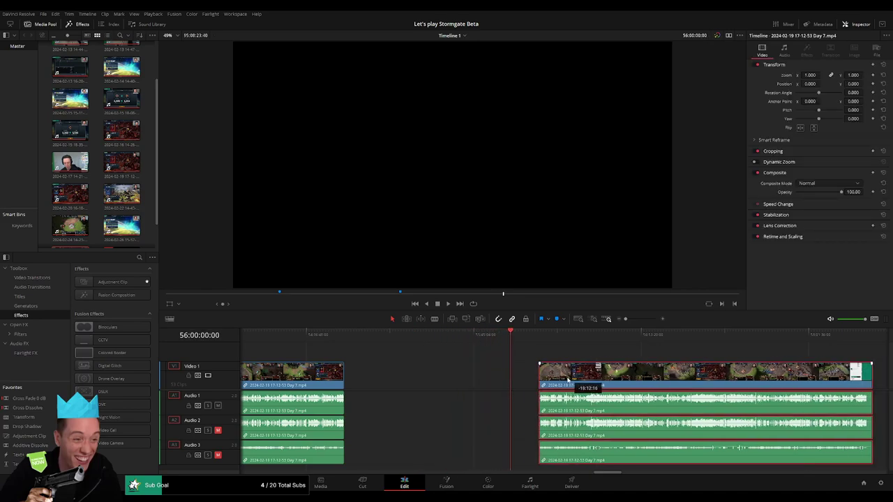
pyautogui.press('space')
pyautogui.hscroll(5, 574, 356)
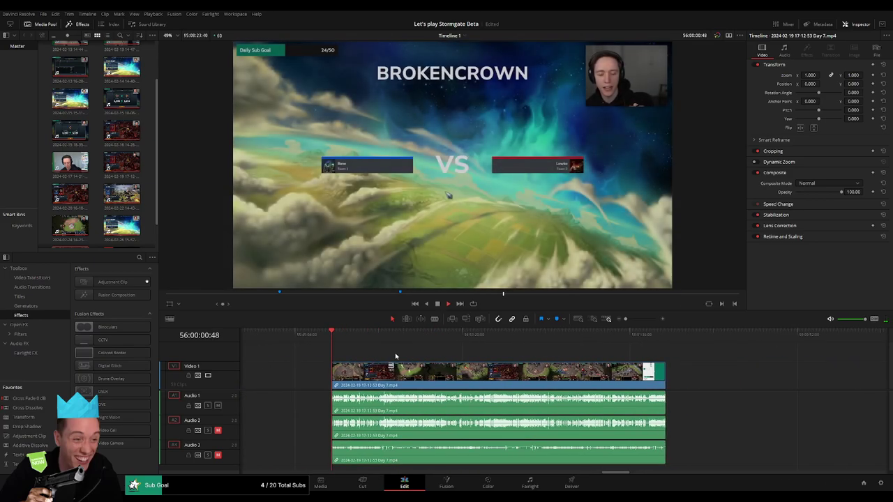
pyautogui.moveTo(333, 340); pyautogui.dragTo(454, 339)
# Step: Play and skip through the joined battle footage to review later scenes
pyautogui.press('space')
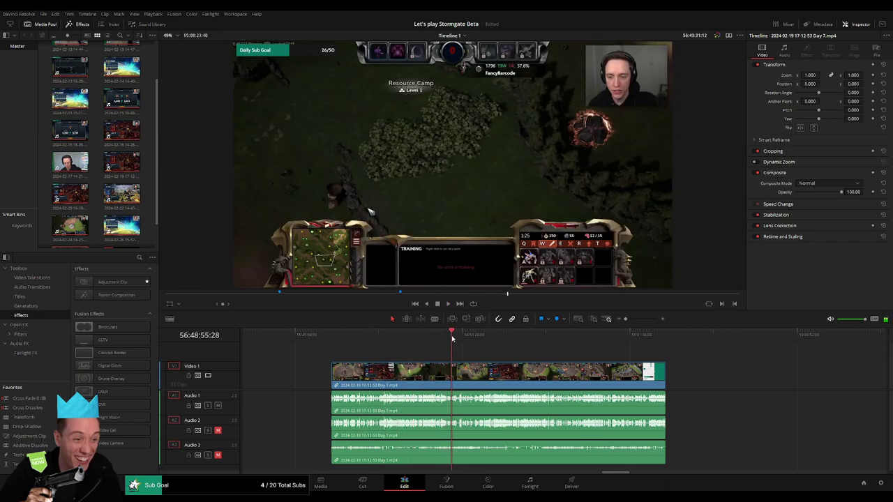
pyautogui.moveTo(625, 319); pyautogui.dragTo(713, 340)
pyautogui.press('space')
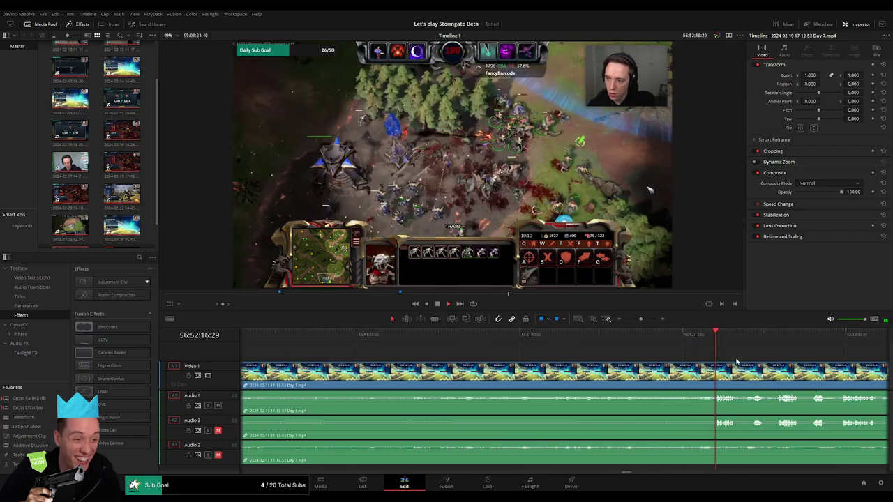
pyautogui.moveTo(631, 319); pyautogui.dragTo(636, 320)
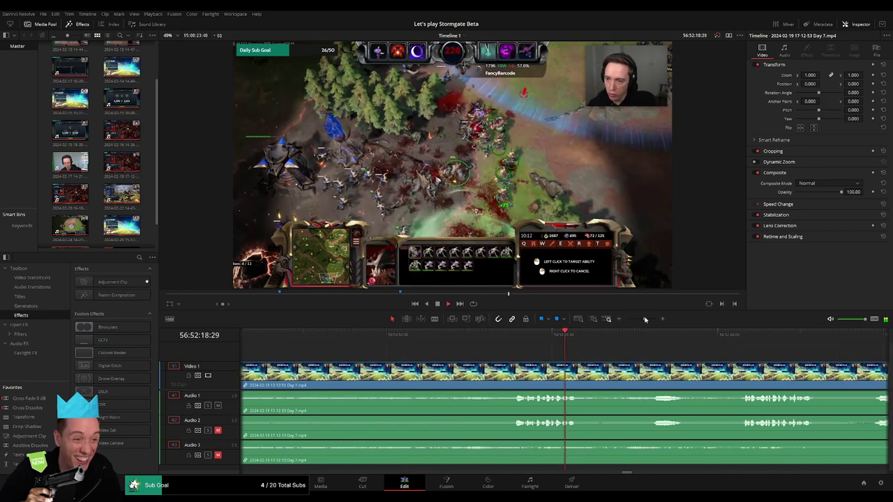
pyautogui.click(523, 349)
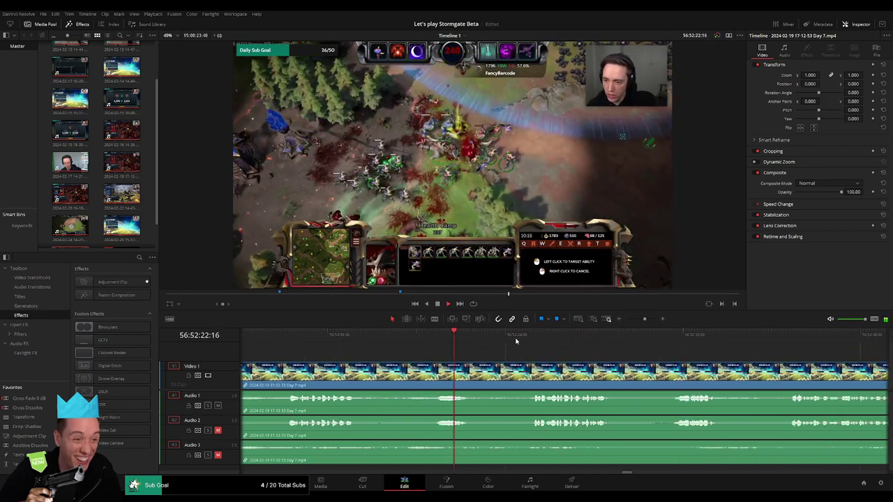
pyautogui.click(524, 343)
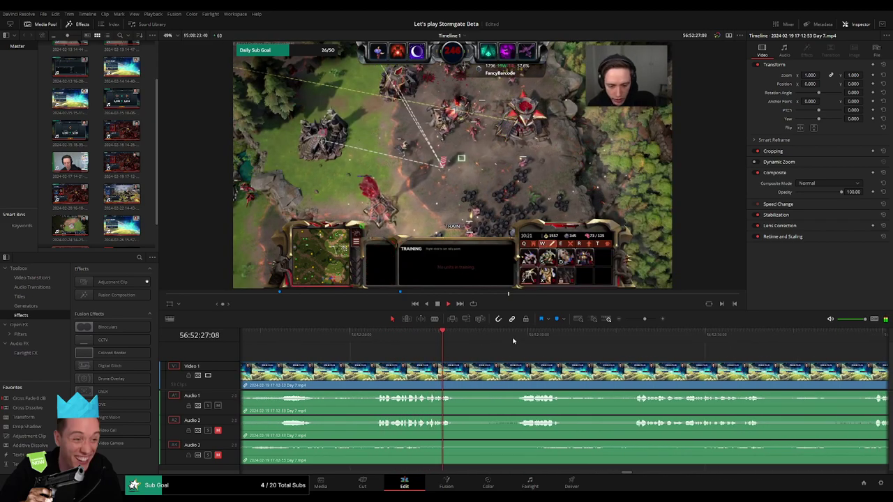
pyautogui.click(517, 342)
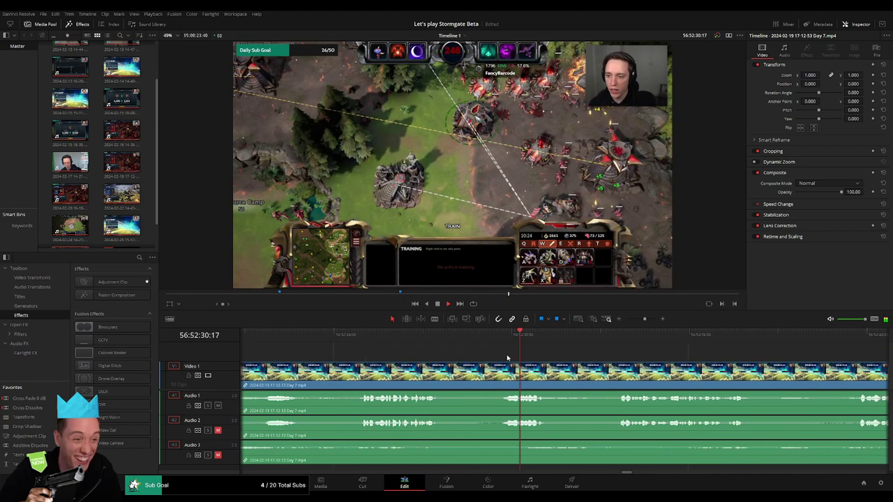
pyautogui.click(579, 349)
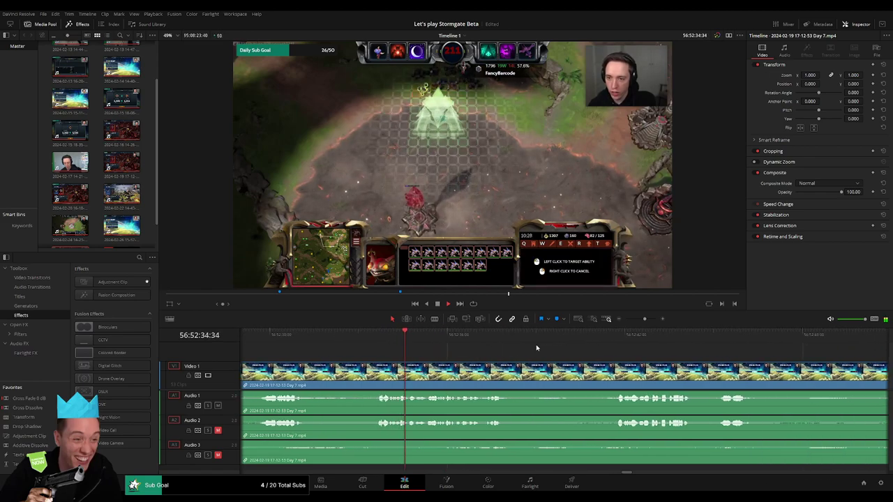
pyautogui.click(609, 358)
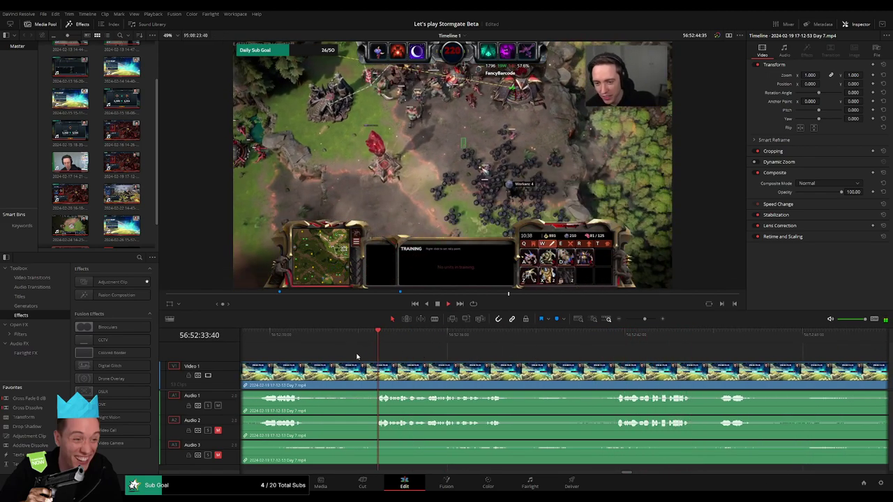
# Step: Scrub to 56:52:24:00, blade all tracks there, and return to Selection mode
pyautogui.click(407, 358)
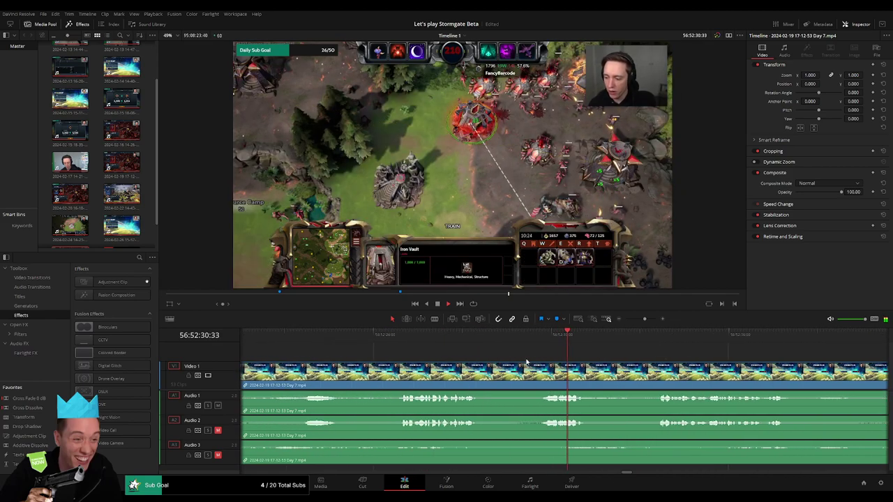
pyautogui.click(400, 341)
pyautogui.moveTo(400, 341); pyautogui.dragTo(519, 335)
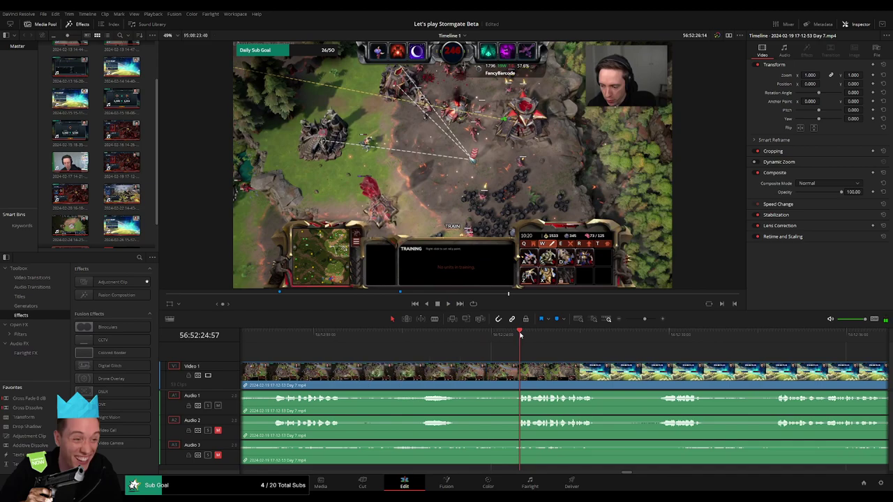
pyautogui.moveTo(520, 334); pyautogui.dragTo(492, 341)
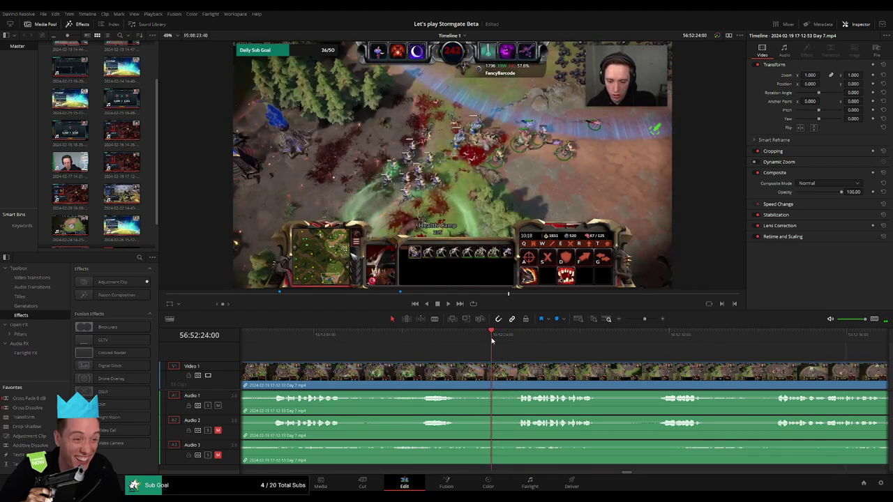
pyautogui.click(495, 371)
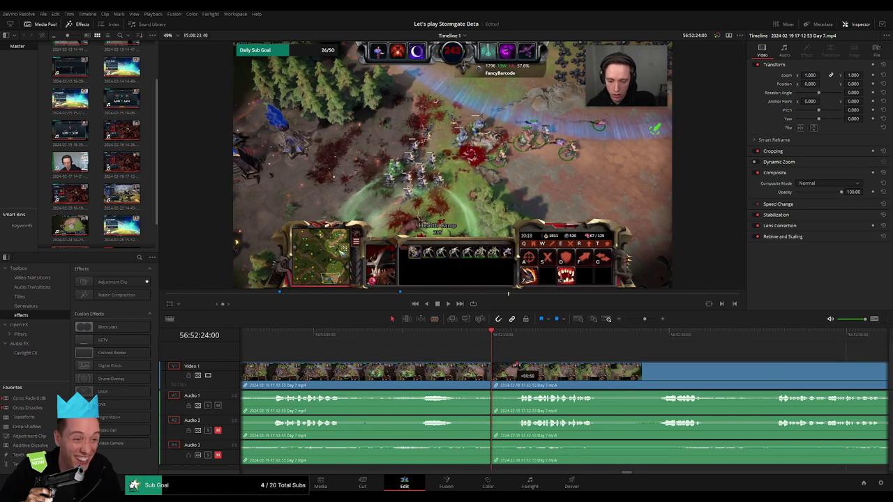
pyautogui.press('a')
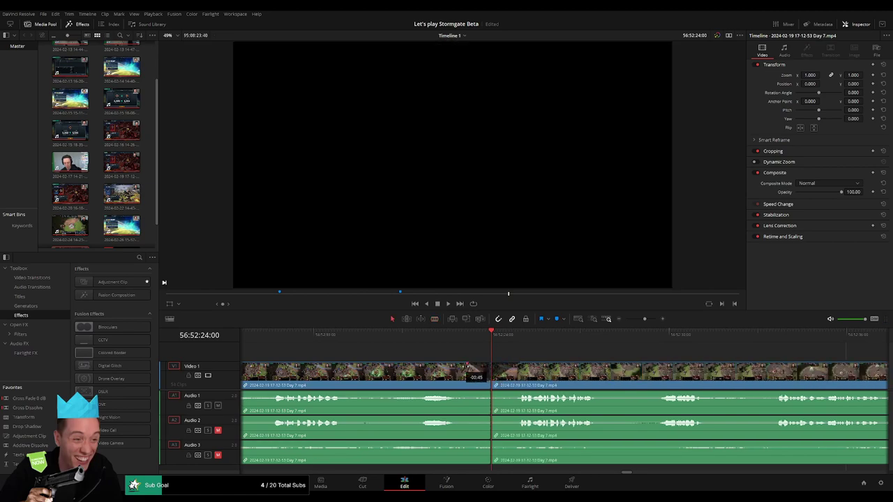
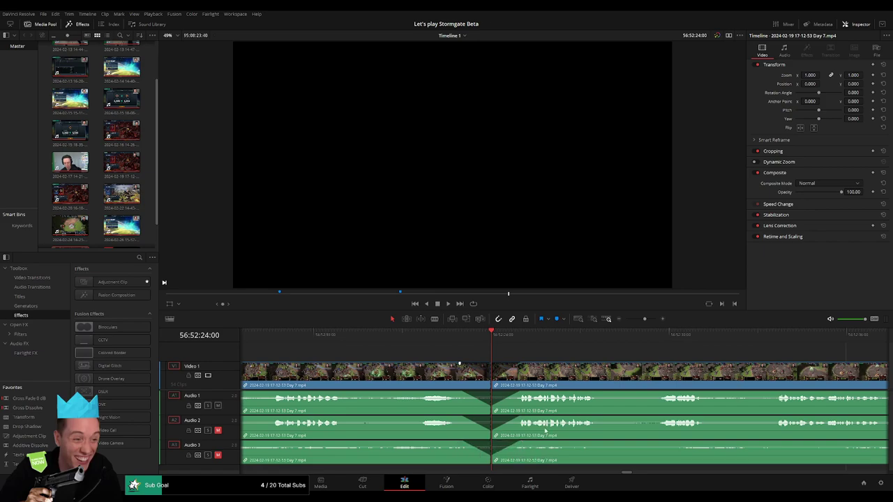
# Step: Slide the second Day 7 clip right, away from the first, and align its start with the playhead
pyautogui.scroll(-3, 638, 345)
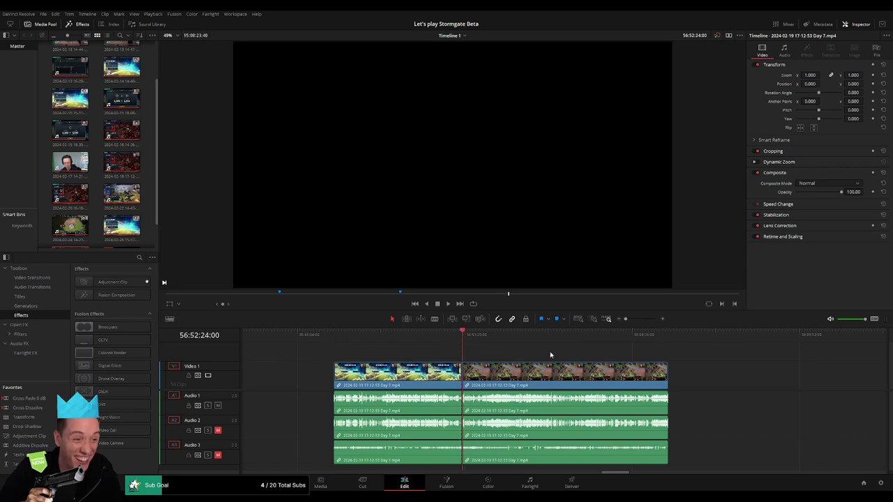
pyautogui.hscroll(5, 381, 353)
pyautogui.moveTo(383, 374); pyautogui.dragTo(566, 373)
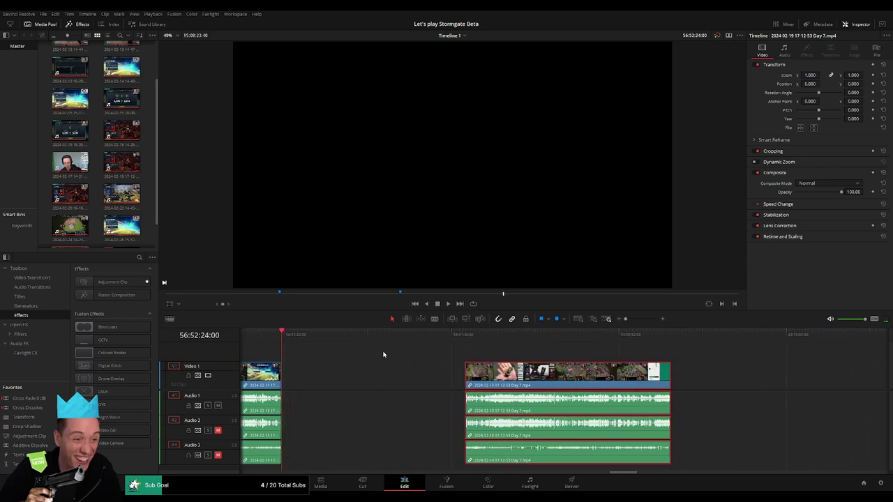
pyautogui.click(292, 350)
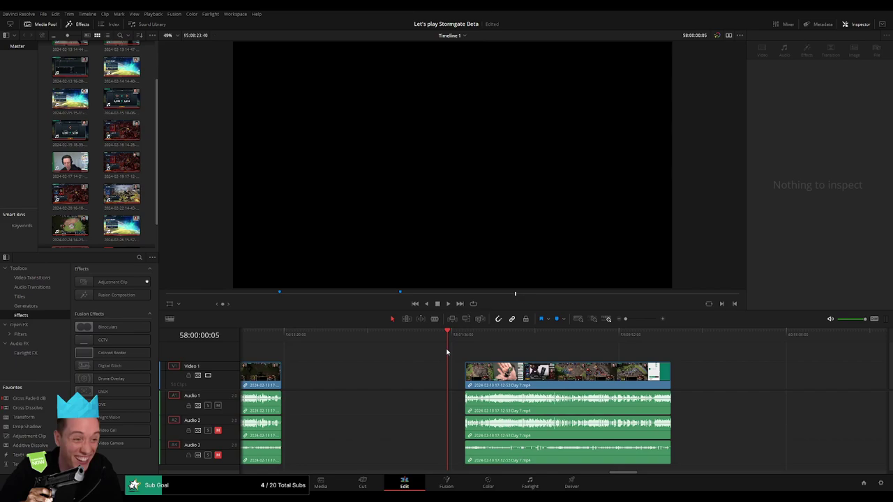
pyautogui.moveTo(497, 371); pyautogui.dragTo(479, 371)
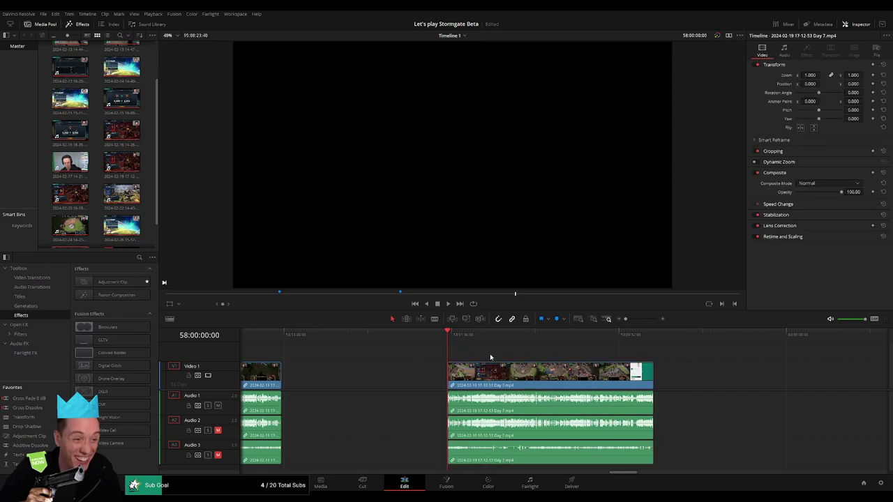
pyautogui.press('space')
pyautogui.moveTo(625, 319); pyautogui.dragTo(635, 319)
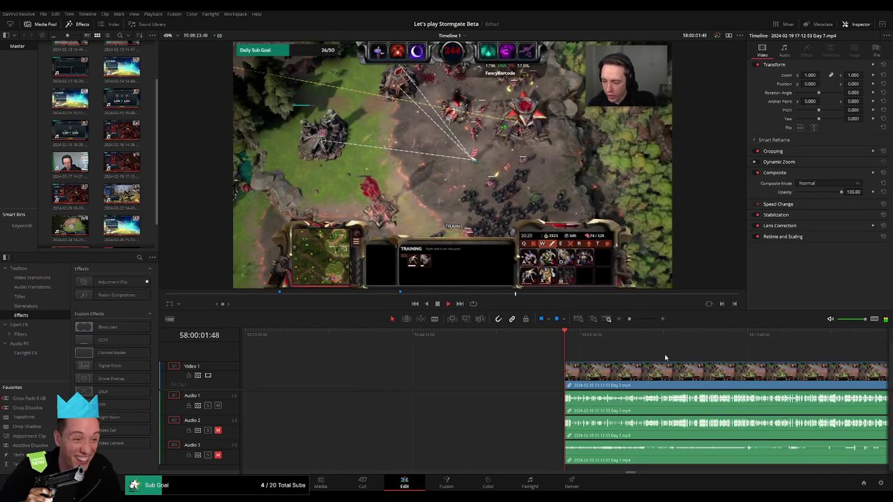
# Step: Scrub and play through the later Day 7 footage to find the Head to Head menu point
pyautogui.hscroll(3, 403, 344)
pyautogui.moveTo(390, 340); pyautogui.dragTo(662, 344)
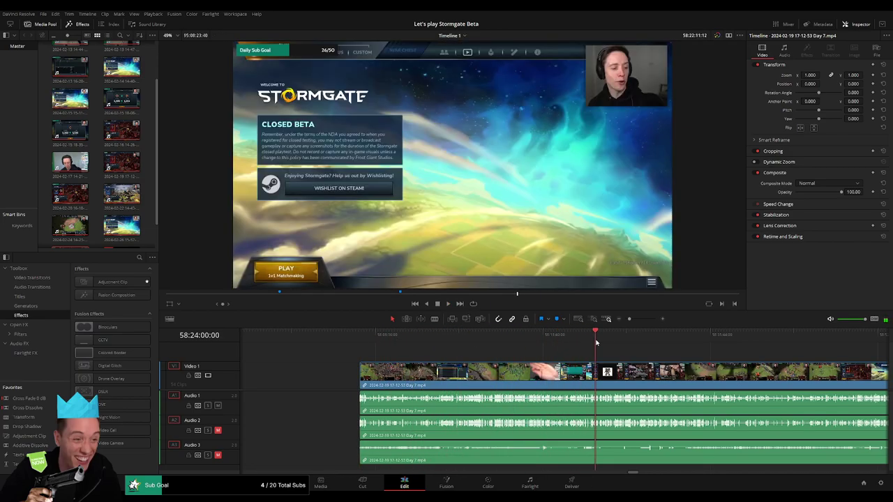
pyautogui.hscroll(2, 662, 345)
pyautogui.moveTo(377, 341); pyautogui.dragTo(589, 341)
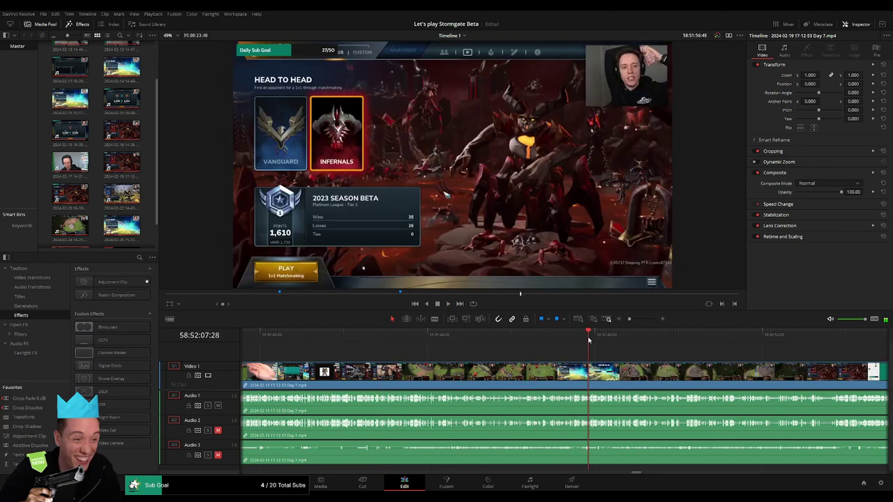
pyautogui.moveTo(634, 319); pyautogui.dragTo(644, 320)
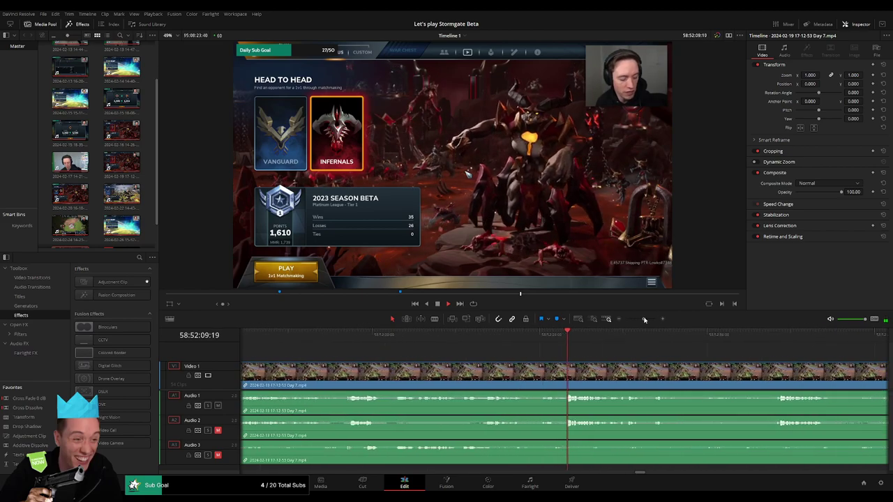
pyautogui.click(396, 340)
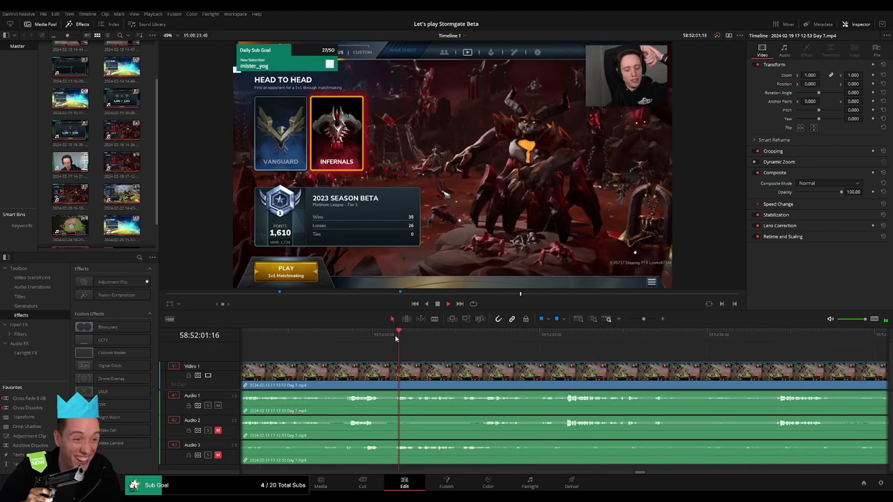
pyautogui.click(343, 337)
pyautogui.press('l')
pyautogui.press('l')
pyautogui.press('l')
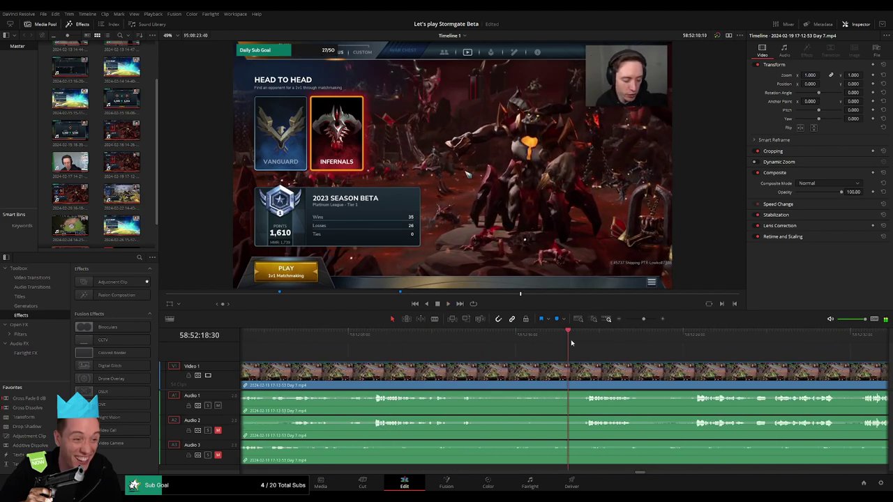
pyautogui.press('k')
pyautogui.press('l')
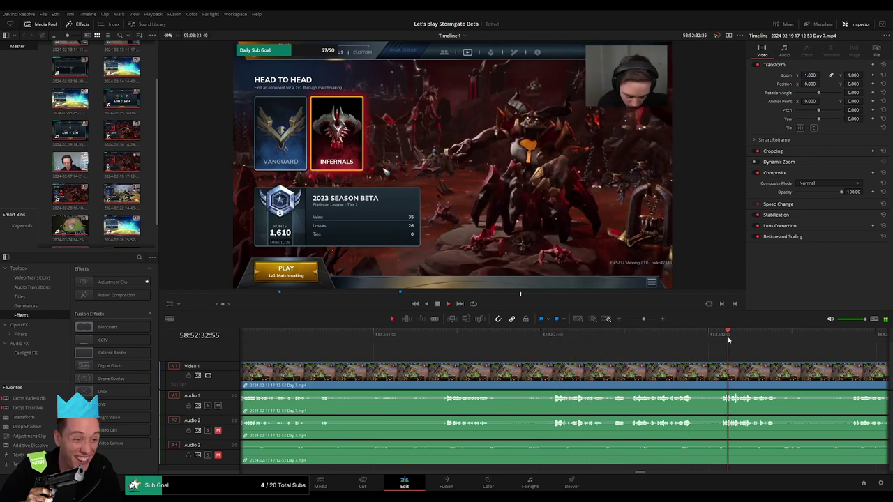
pyautogui.moveTo(555, 338); pyautogui.dragTo(536, 342)
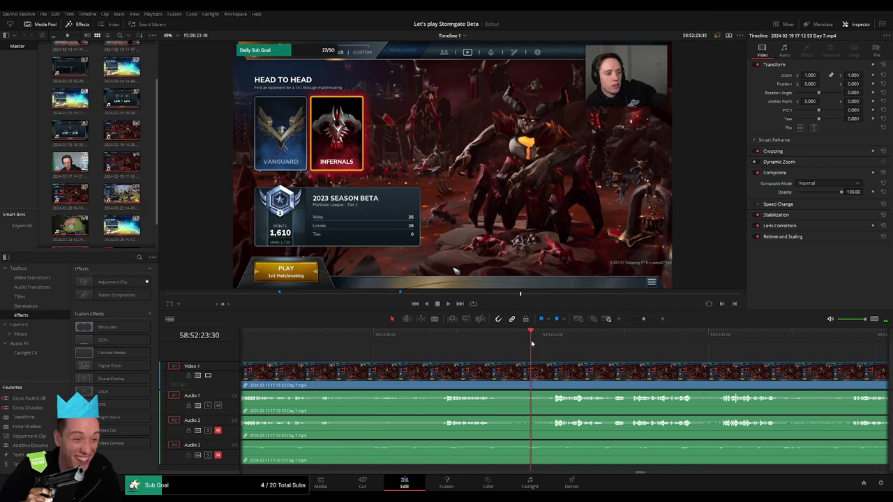
# Step: Blade all Day 7 tracks at the menu screen and fade the audio out and back in across the cut
pyautogui.hotkey('ctrl', 'b')
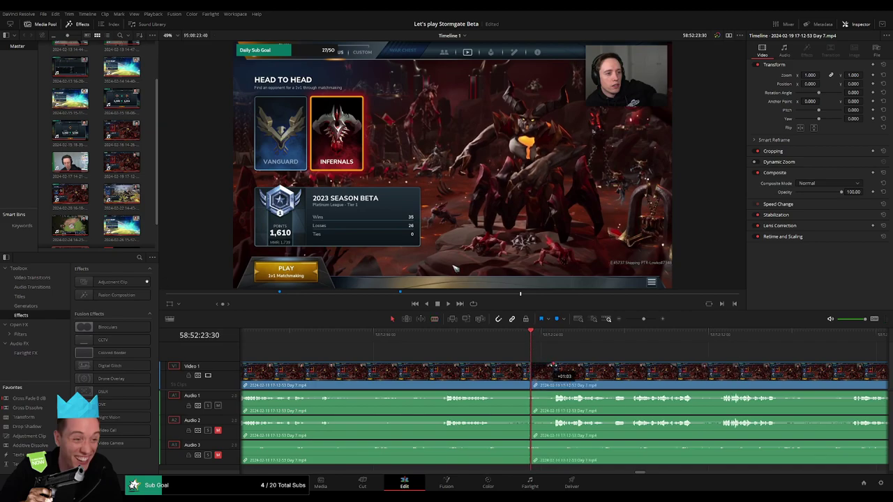
pyautogui.moveTo(551, 364); pyautogui.dragTo(526, 369)
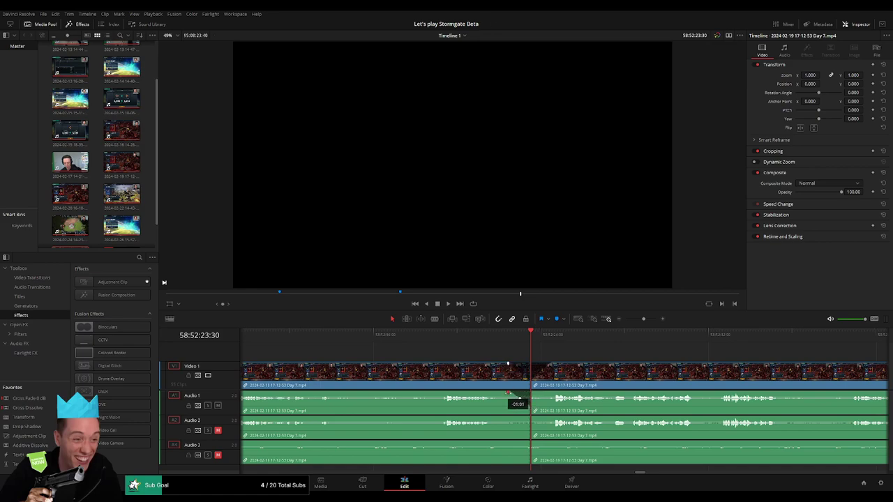
pyautogui.click(530, 393)
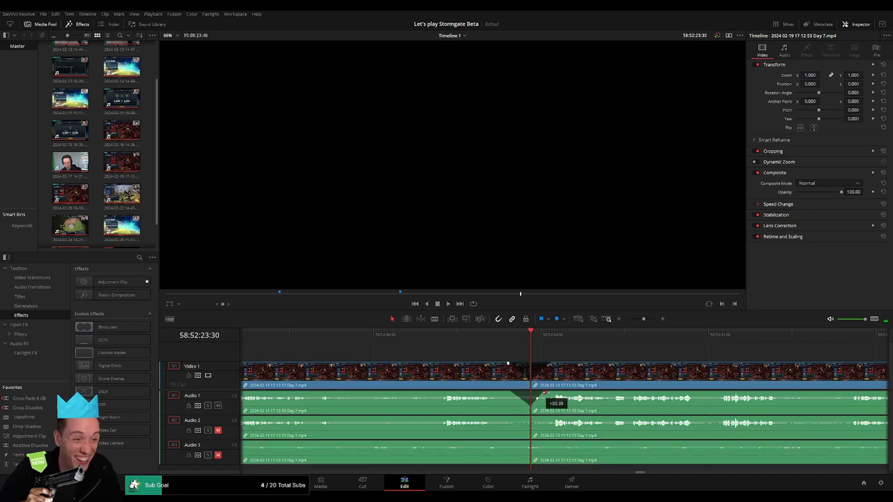
pyautogui.moveTo(541, 399); pyautogui.dragTo(520, 398)
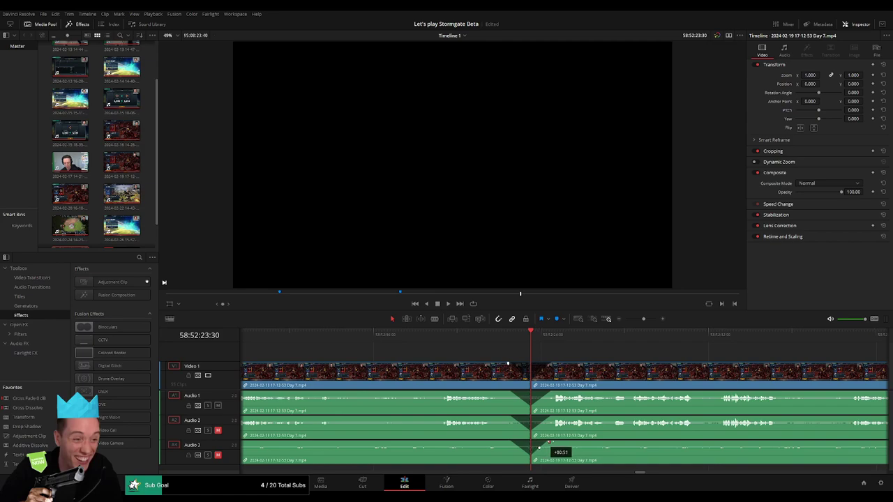
# Step: Move the piece after the cut further right and review the gap between the two pieces
pyautogui.scroll(-2, 628, 363)
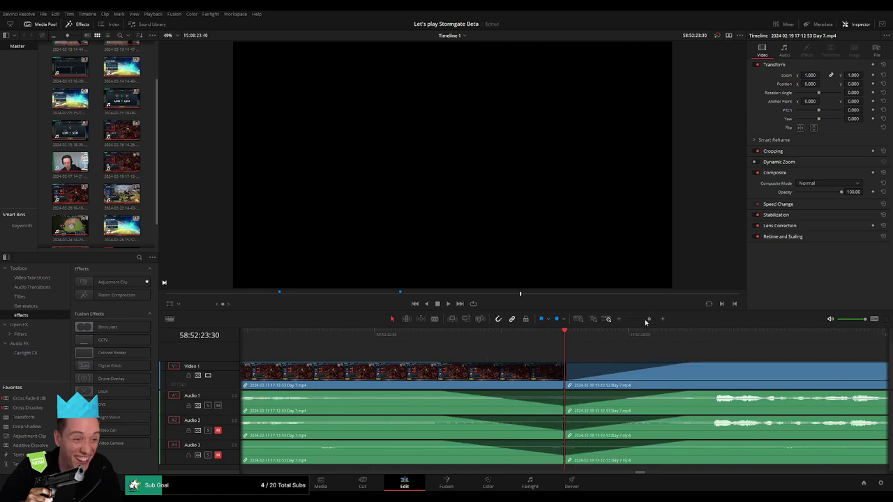
pyautogui.scroll(-3, 496, 355)
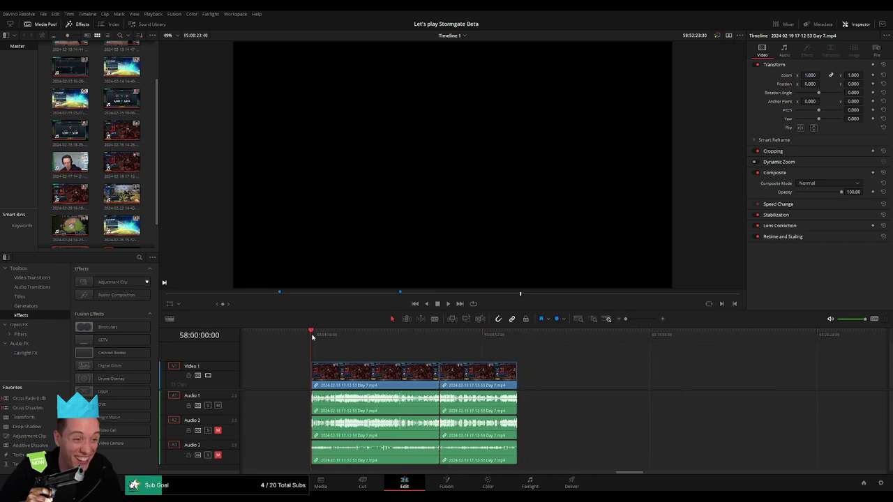
pyautogui.moveTo(439, 370); pyautogui.dragTo(540, 369)
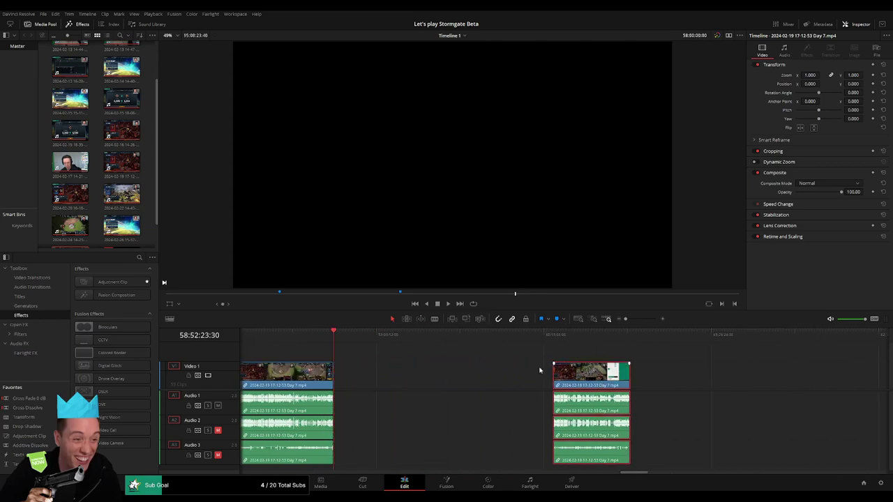
pyautogui.moveTo(346, 340); pyautogui.dragTo(399, 347)
pyautogui.click(632, 320)
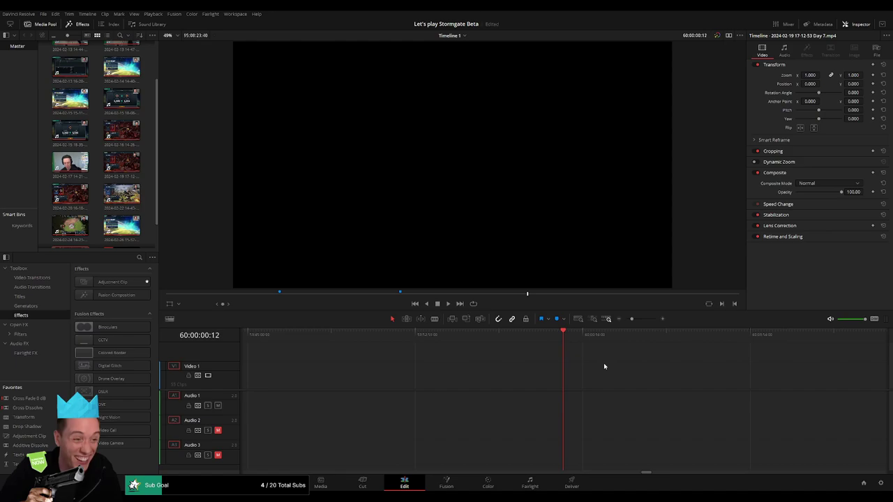
pyautogui.click(619, 319)
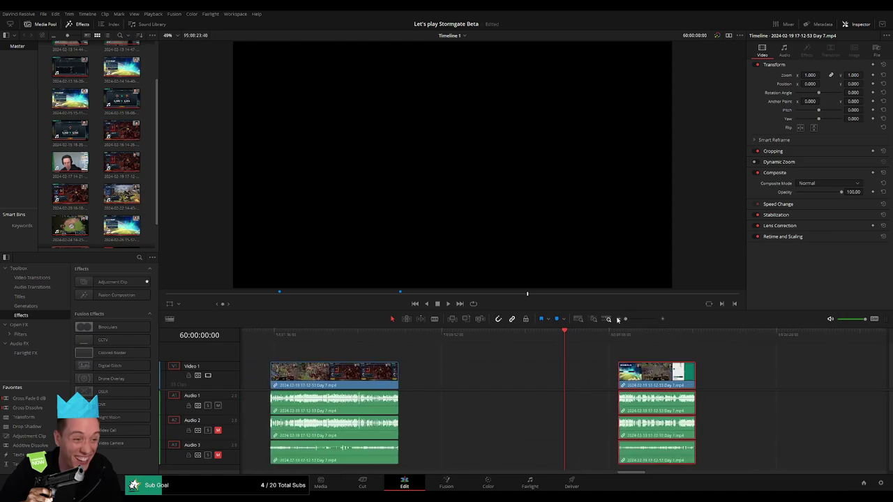
pyautogui.click(399, 339)
# Step: Butt the Day 8 clip against the Day 7 clip and play back the new join
pyautogui.moveTo(399, 342)
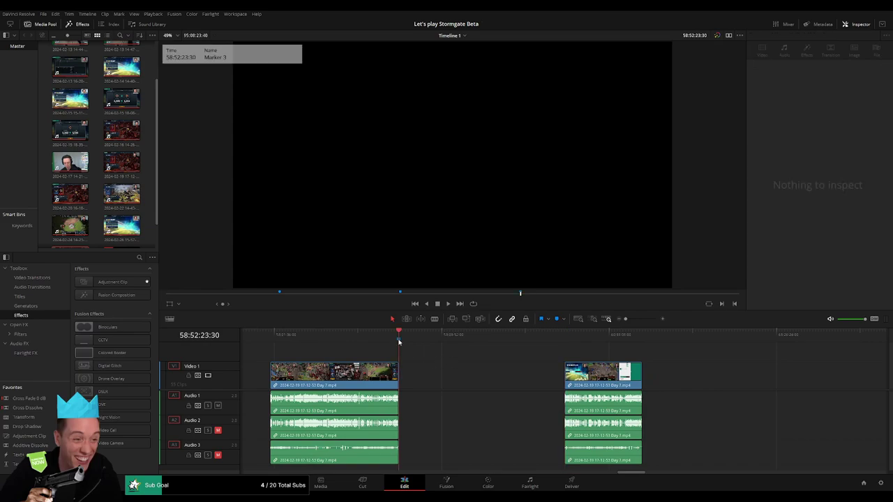
pyautogui.click(448, 367)
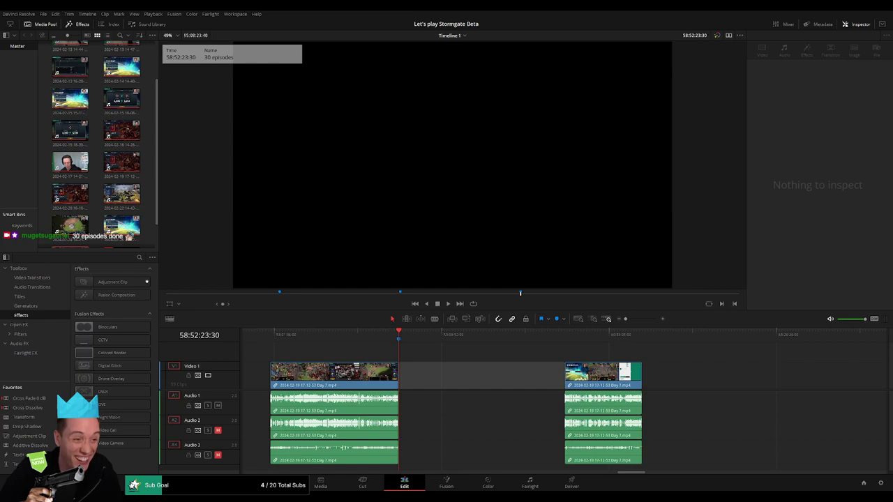
pyautogui.click(459, 376)
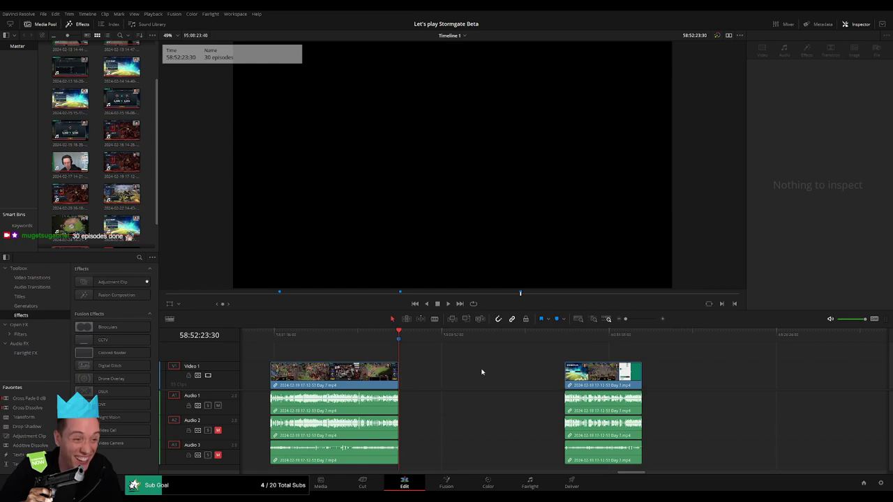
pyautogui.hscroll(3, 395, 360)
pyautogui.click(480, 335)
pyautogui.hscroll(1, 449, 358)
pyautogui.hscroll(7, 489, 361)
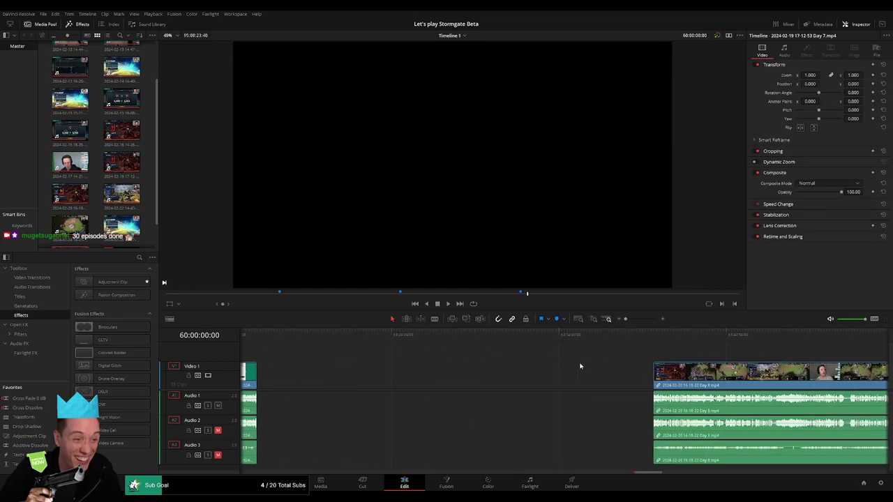
pyautogui.hscroll(-2, 613, 363)
pyautogui.moveTo(758, 379); pyautogui.dragTo(369, 381)
pyautogui.press('space')
pyautogui.hscroll(-3, 412, 349)
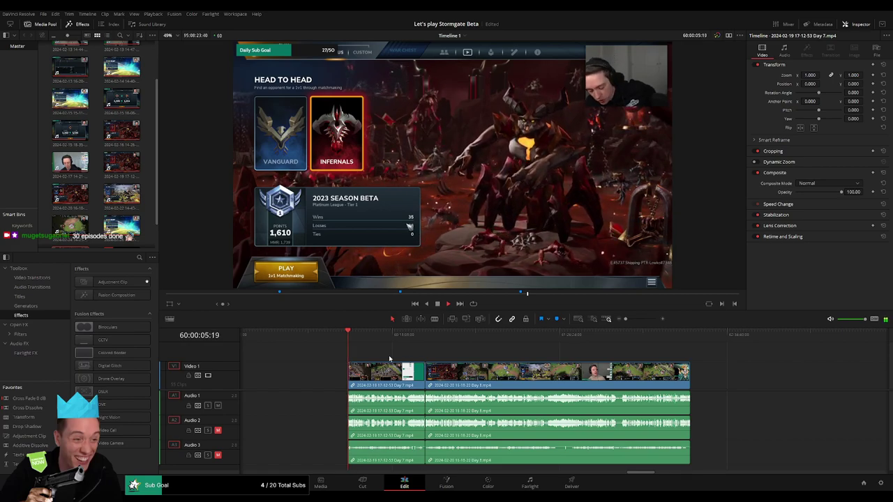
# Step: Locate where the facecam chat section begins and blade the video and audio tracks there
pyautogui.moveTo(355, 341); pyautogui.dragTo(415, 340)
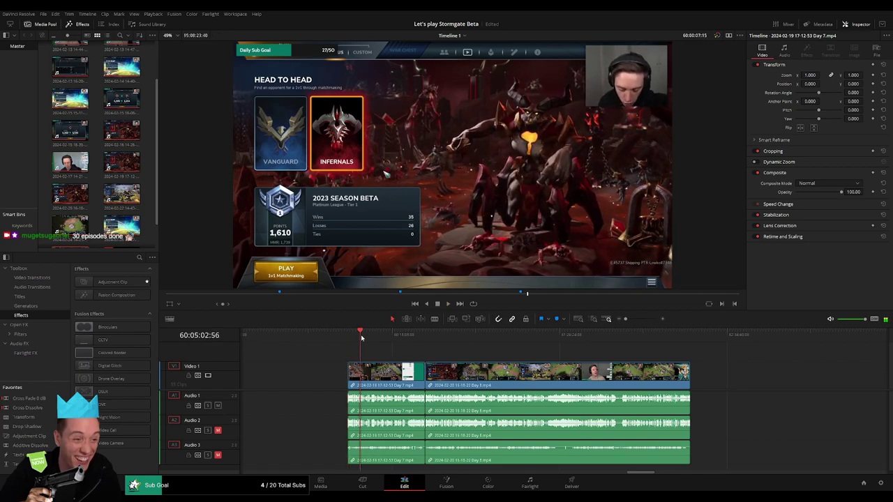
pyautogui.press('l')
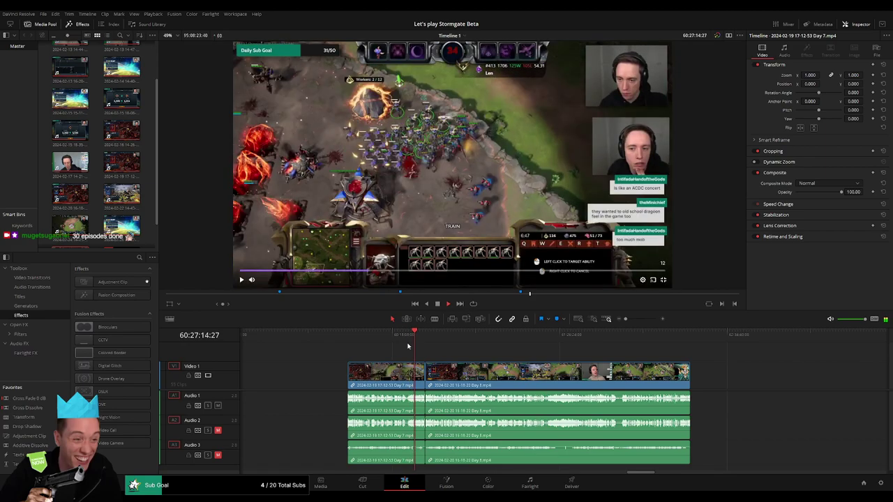
pyautogui.moveTo(625, 319); pyautogui.dragTo(634, 318)
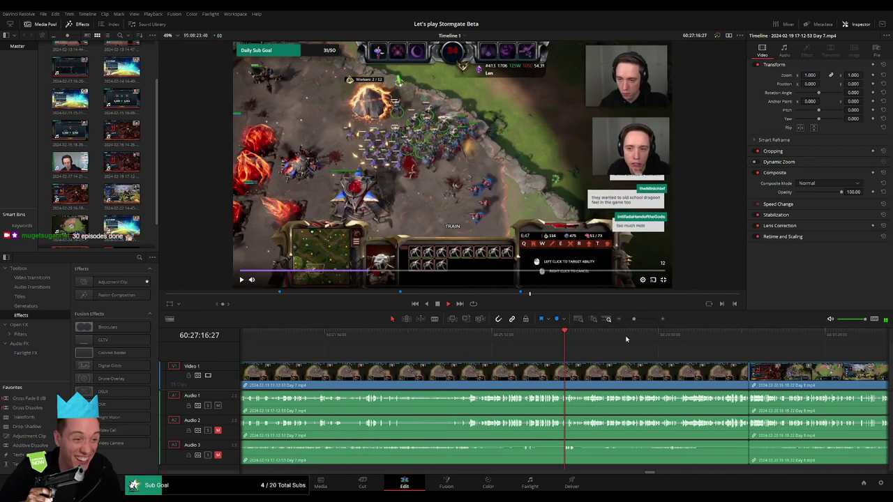
pyautogui.click(646, 337)
pyautogui.hscroll(3, 646, 338)
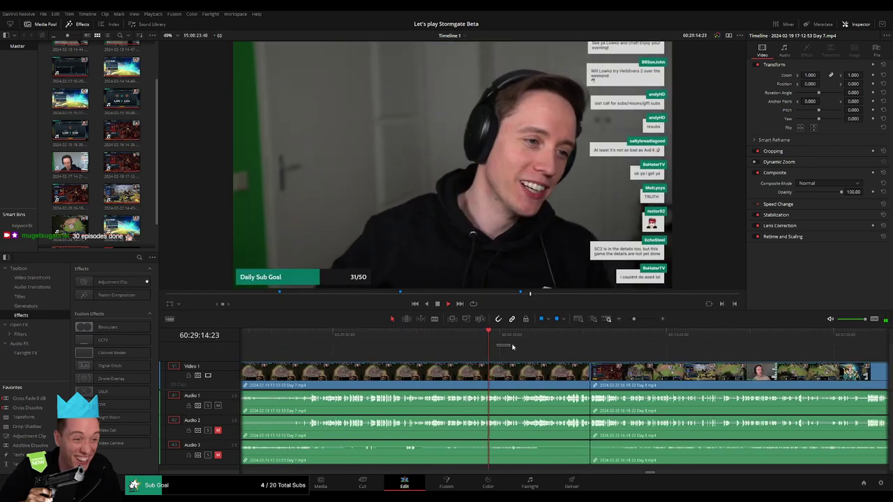
pyautogui.moveTo(634, 318); pyautogui.dragTo(642, 322)
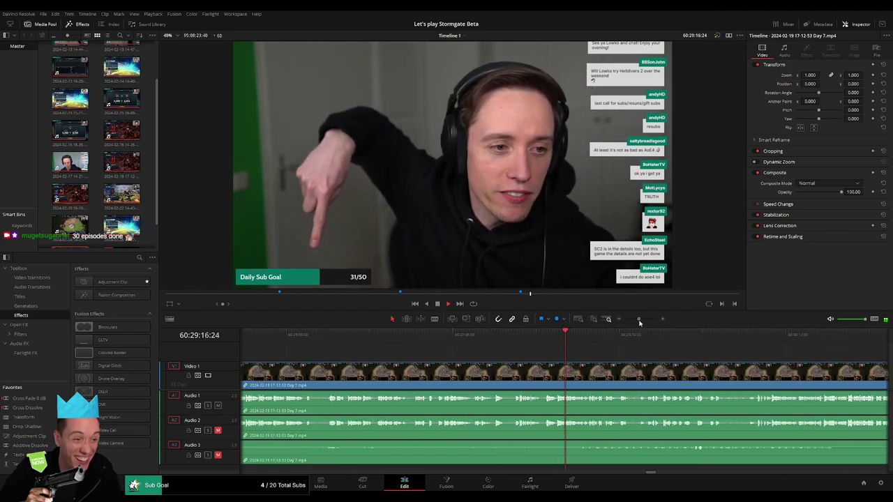
pyautogui.click(497, 339)
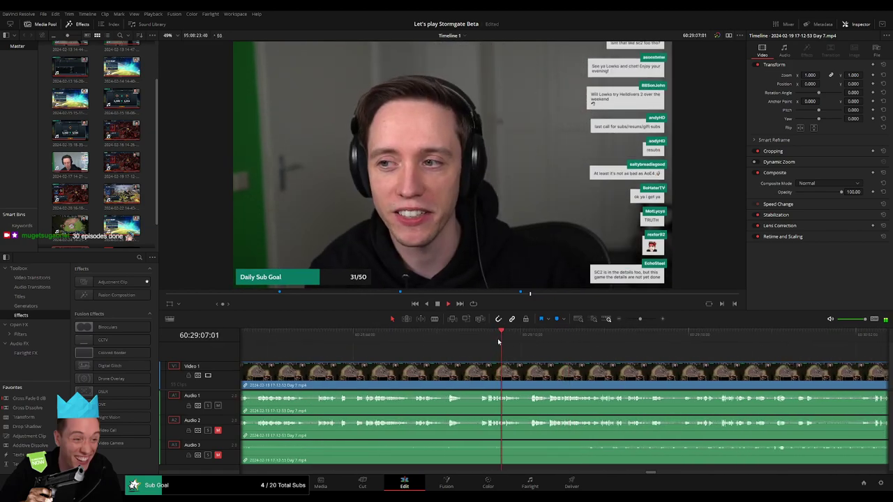
pyautogui.click(448, 338)
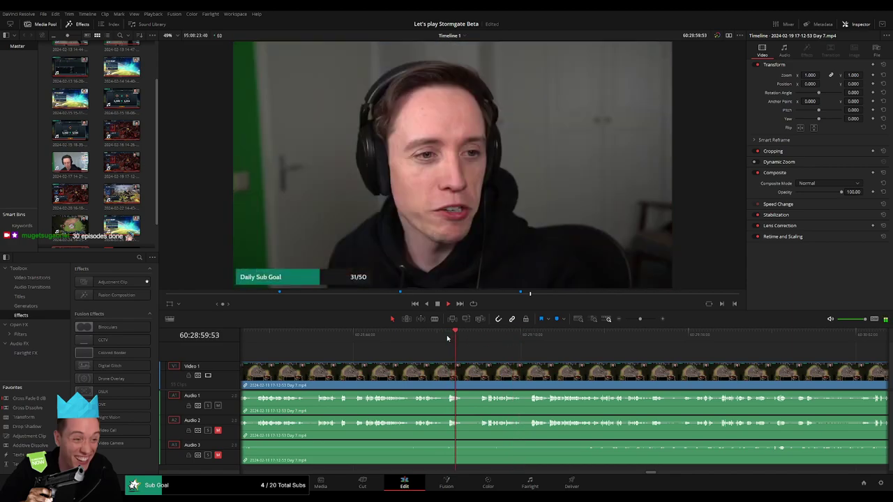
pyautogui.click(482, 337)
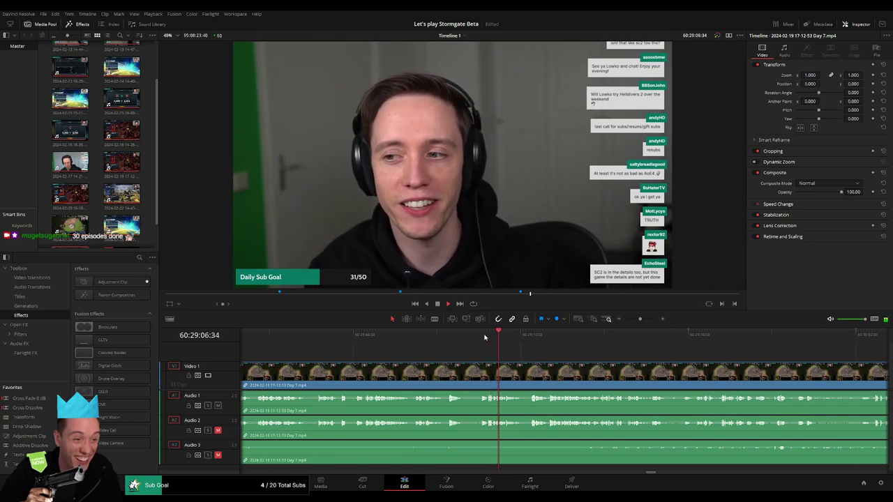
pyautogui.hscroll(2, 461, 345)
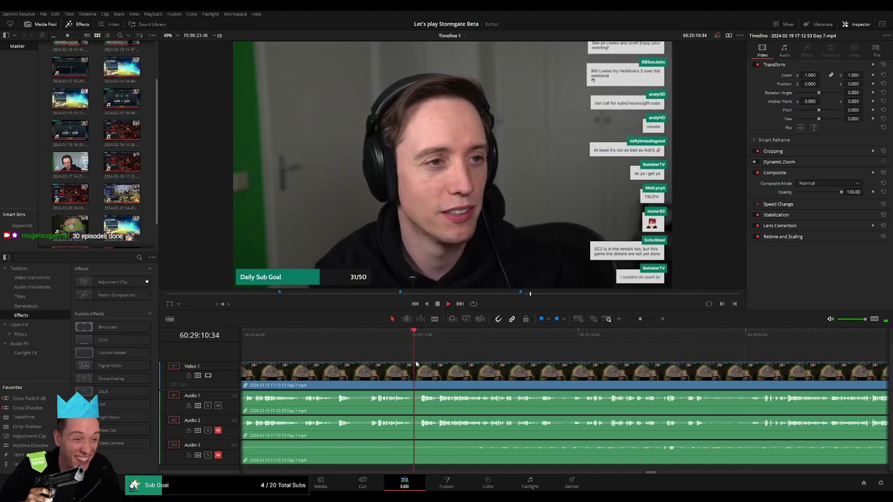
pyautogui.press('b')
pyautogui.hotkey('ctrl', 'b')
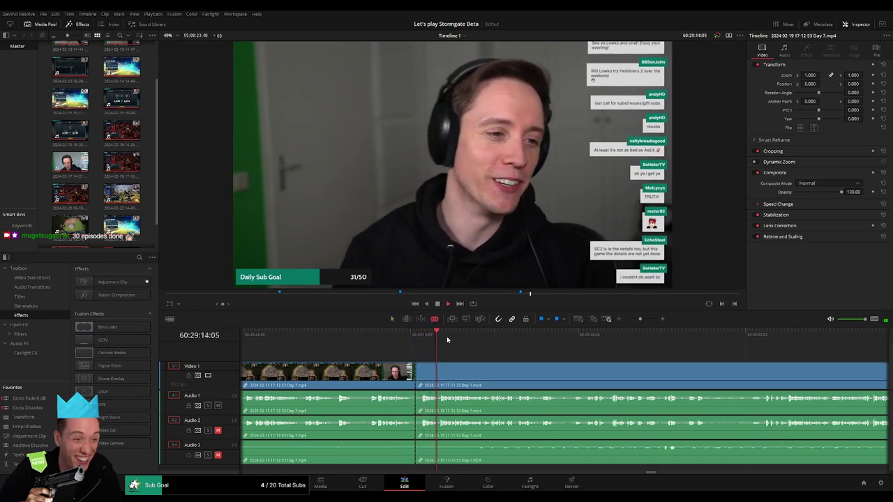
# Step: Preview the leftover Day 7 chat footage and delete it
pyautogui.click(643, 337)
pyautogui.press('space')
pyautogui.moveTo(639, 319); pyautogui.dragTo(637, 319)
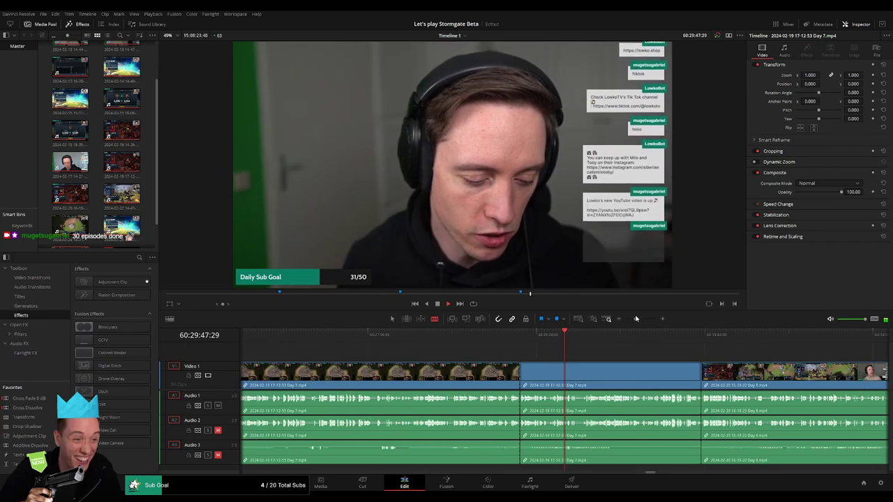
pyautogui.click(639, 335)
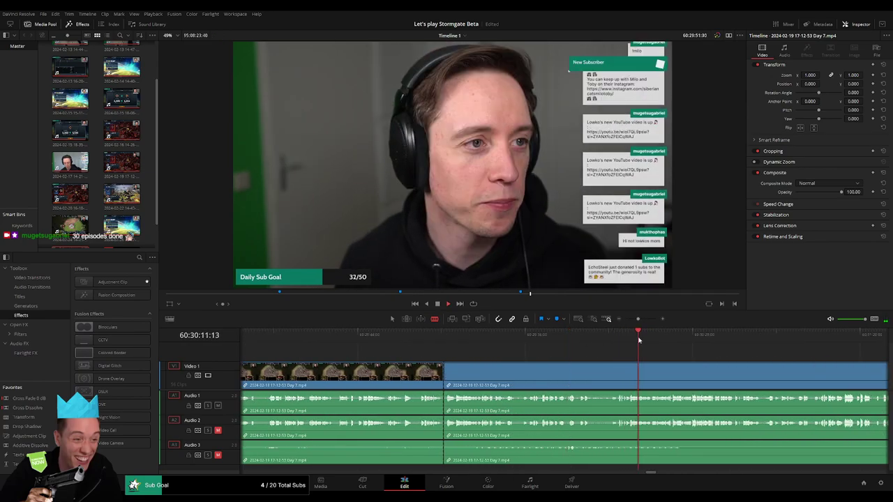
pyautogui.press('BackSpace')
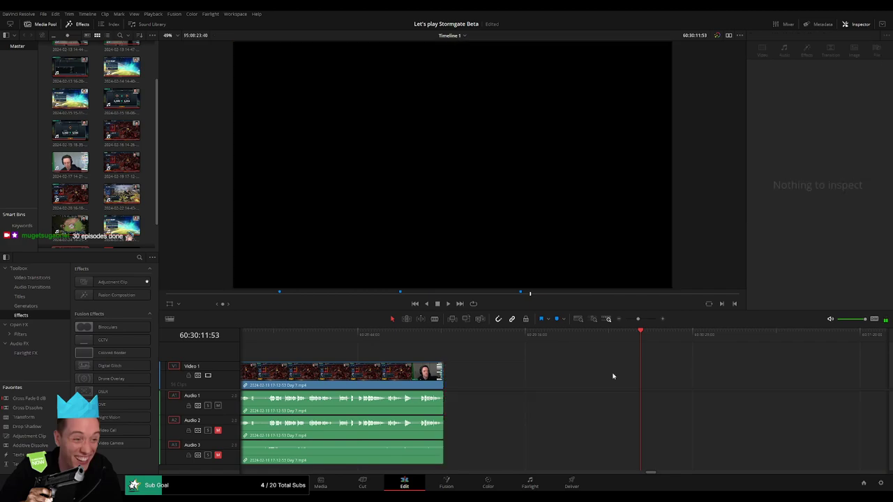
# Step: Butt Day 8 against Day 7 and ripple-trim Day 8's opening menu up to where gameplay begins
pyautogui.hscroll(-2, 569, 363)
pyautogui.moveTo(831, 375); pyautogui.dragTo(332, 373)
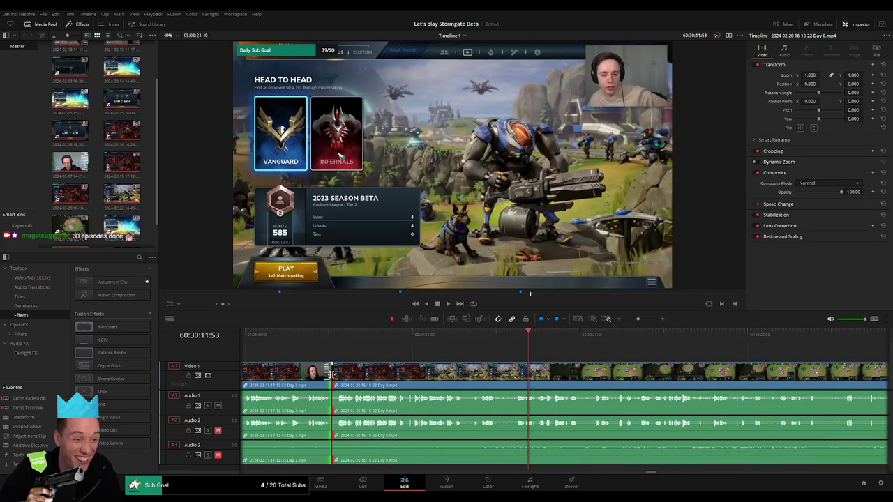
pyautogui.click(332, 374)
pyautogui.press('Up')
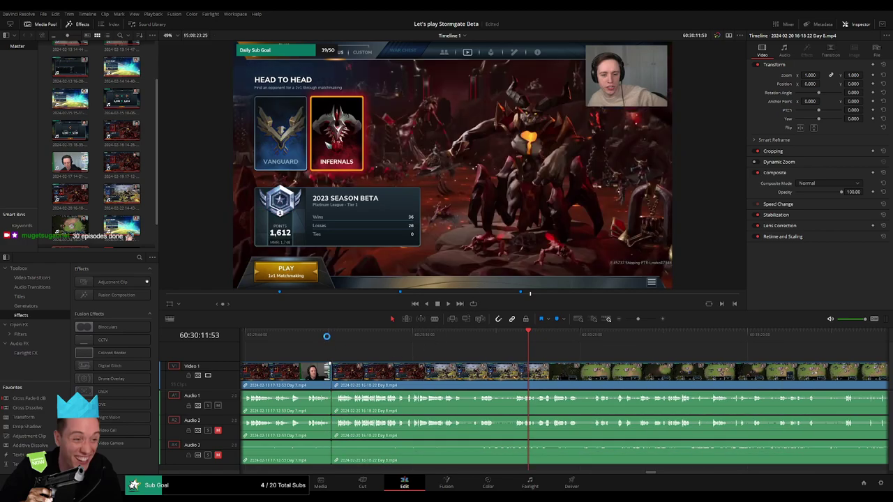
pyautogui.press('/')
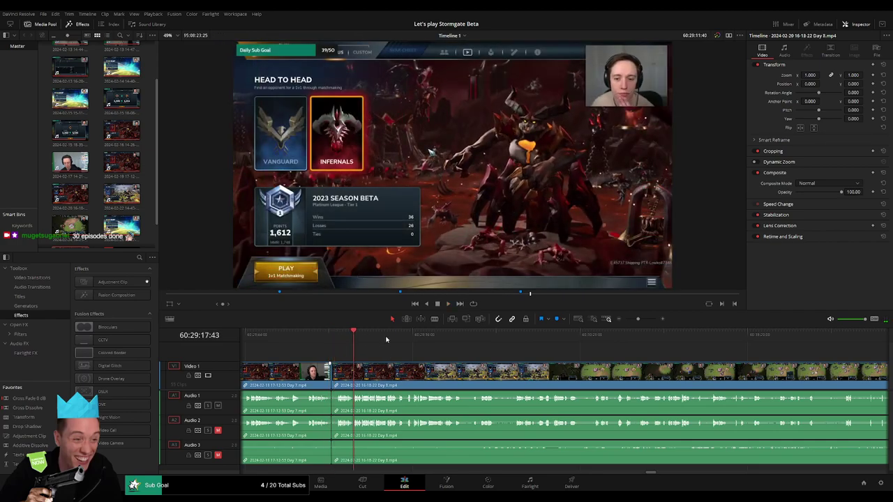
pyautogui.click(678, 334)
pyautogui.hotkey('ctrl', 'shift', '[')
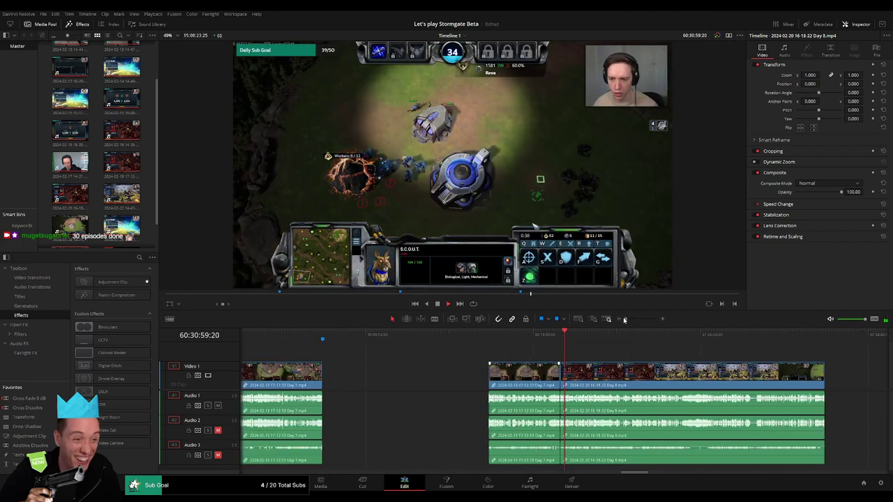
# Step: Scrub and play through later Day 8 footage to pinpoint the next dead moment to cut
pyautogui.hscroll(3, 645, 362)
pyautogui.moveTo(370, 335); pyautogui.dragTo(578, 356)
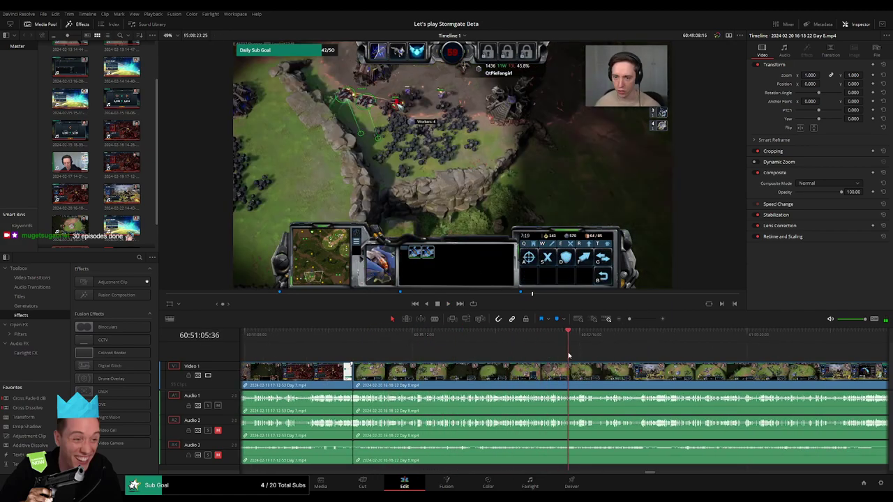
pyautogui.press('space')
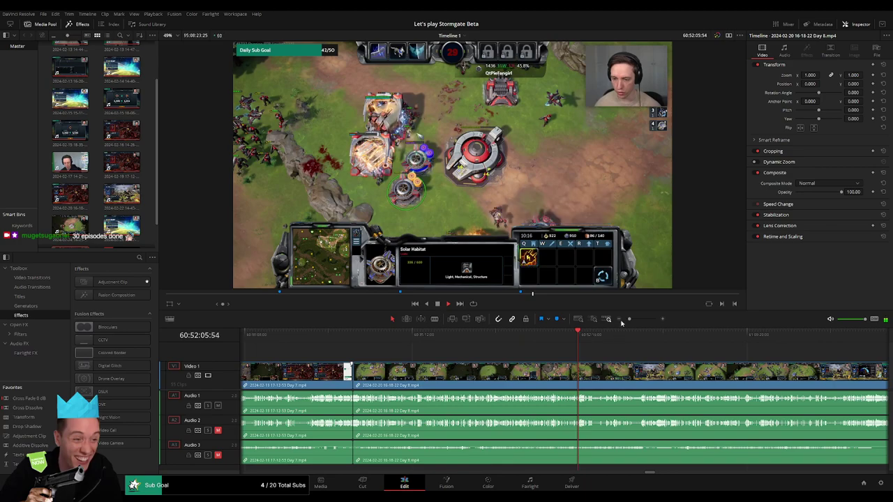
pyautogui.hotkey('ctrl', '=')
pyautogui.moveTo(536, 352); pyautogui.dragTo(425, 360)
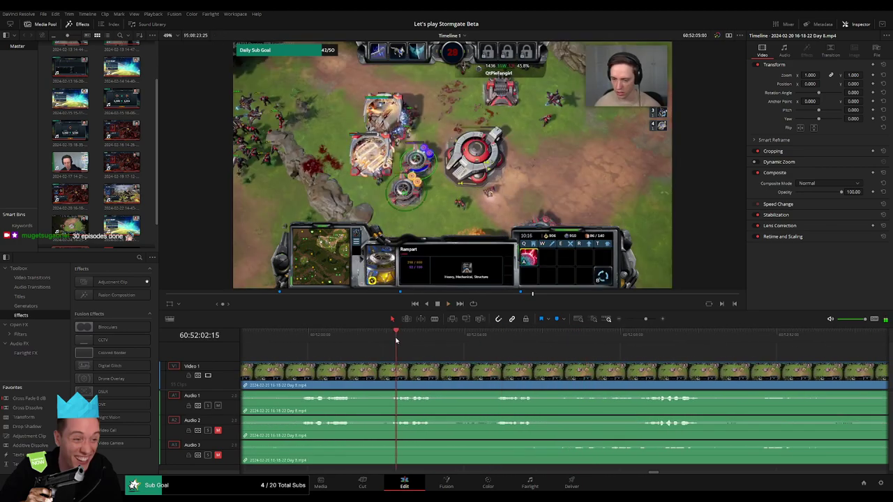
pyautogui.click(405, 339)
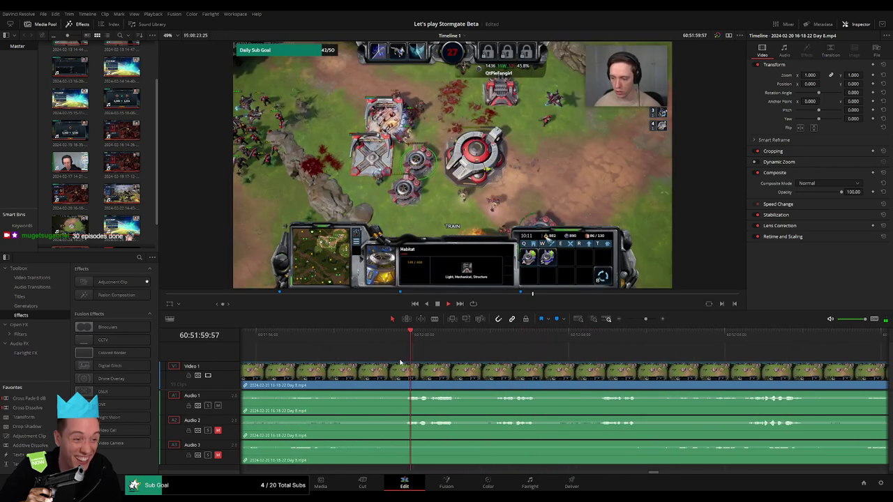
pyautogui.moveTo(410, 341); pyautogui.dragTo(482, 344)
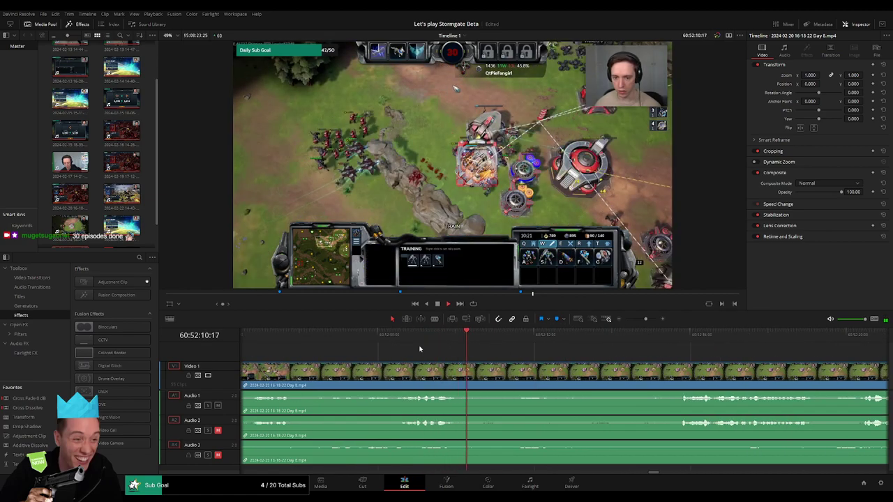
pyautogui.click(399, 342)
pyautogui.click(366, 340)
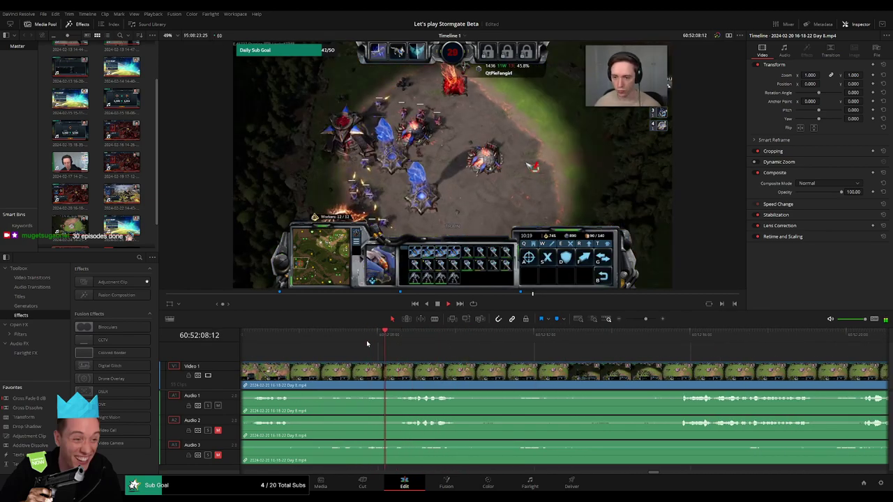
pyautogui.click(325, 340)
pyautogui.click(481, 340)
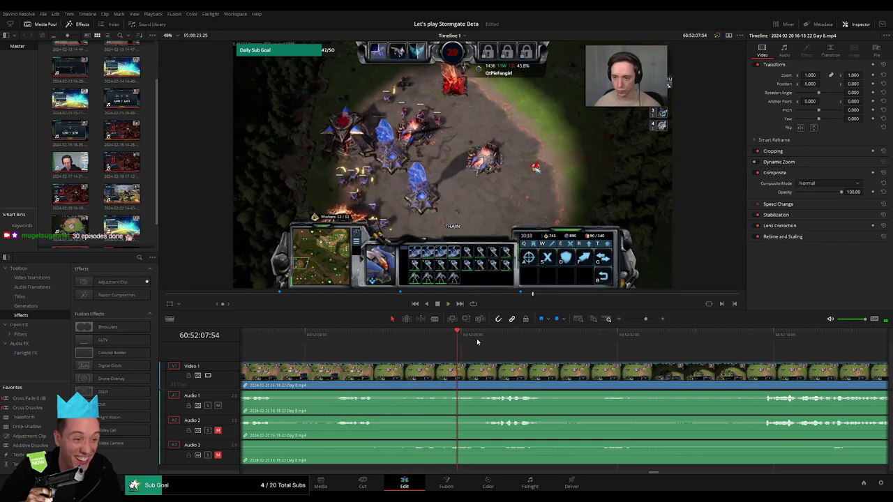
pyautogui.moveTo(481, 340); pyautogui.dragTo(442, 344)
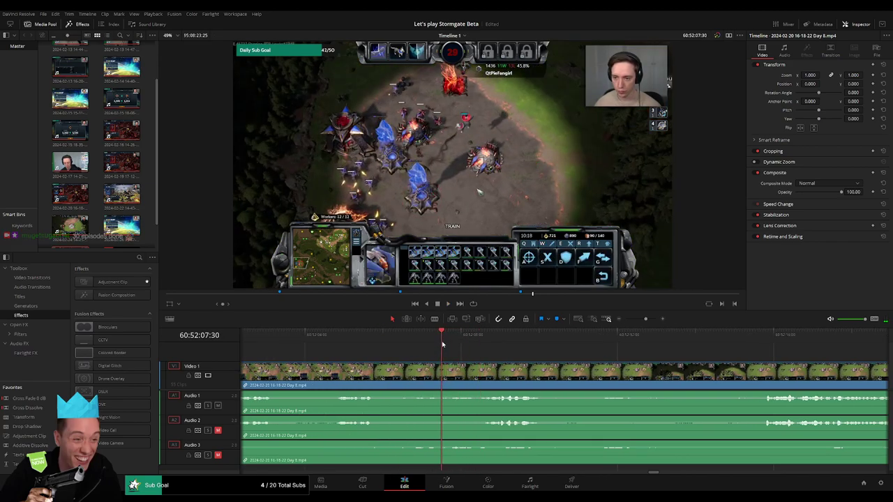
# Step: Blade Day 8 at the dead moment, fading audio out before and back in after the cut
pyautogui.click(447, 370)
pyautogui.press('a')
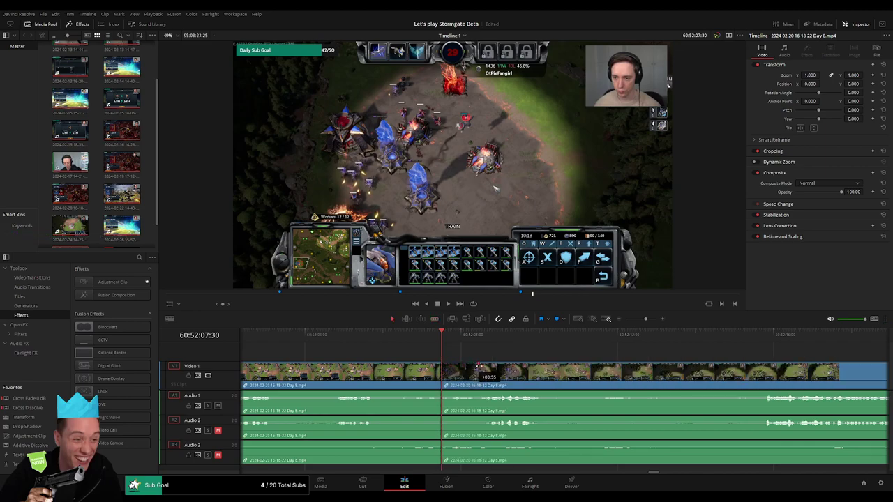
pyautogui.moveTo(444, 364)
pyautogui.mouseDown()
pyautogui.moveTo(481, 368)
pyautogui.moveTo(446, 368)
pyautogui.mouseUp()
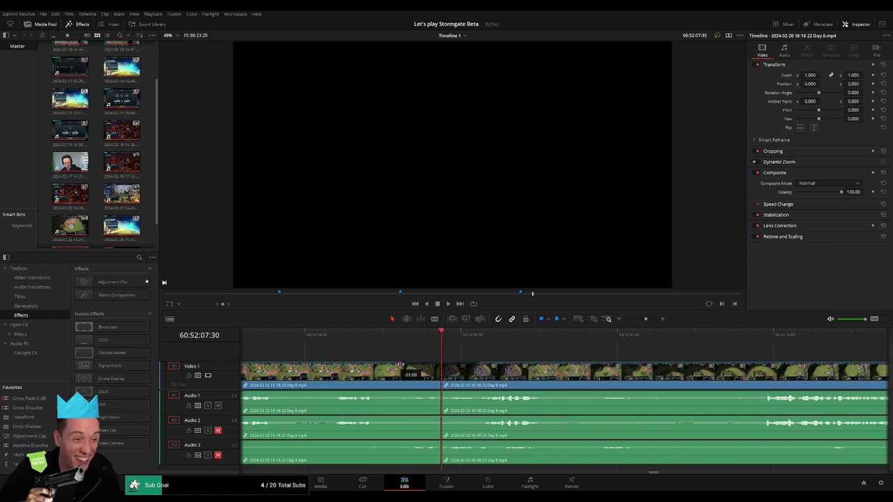
pyautogui.moveTo(439, 394); pyautogui.dragTo(403, 393)
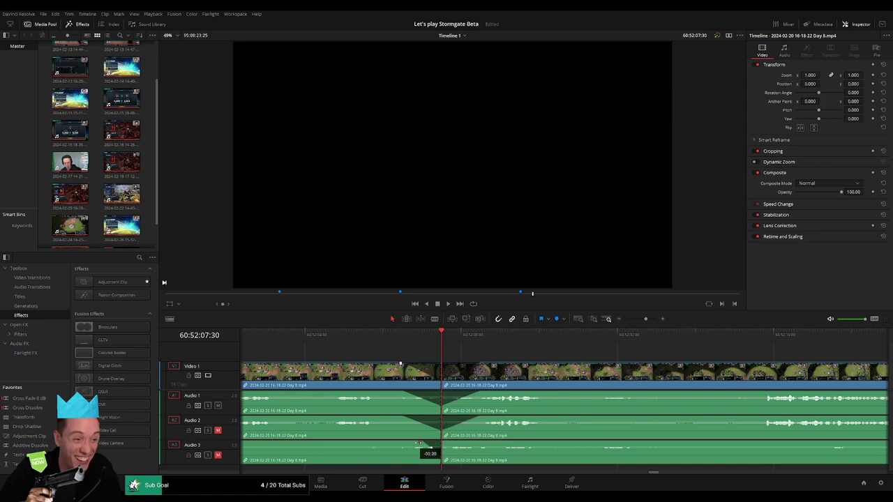
pyautogui.moveTo(443, 444); pyautogui.dragTo(477, 443)
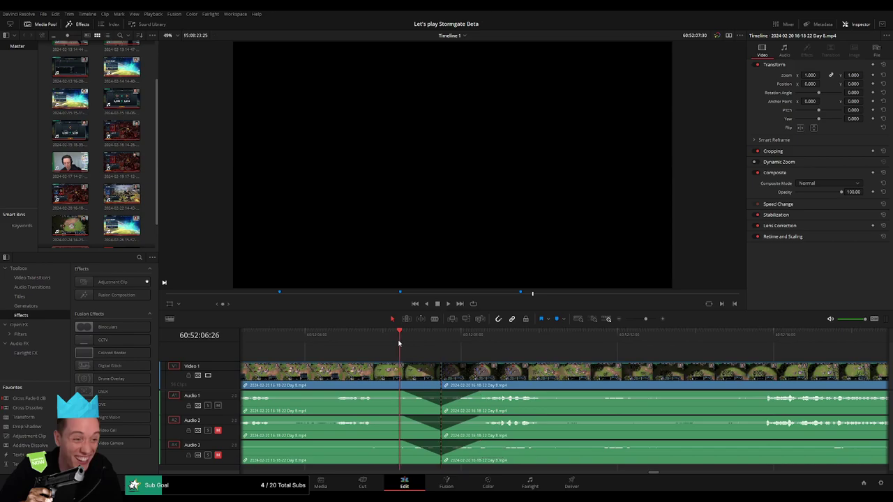
pyautogui.press('space')
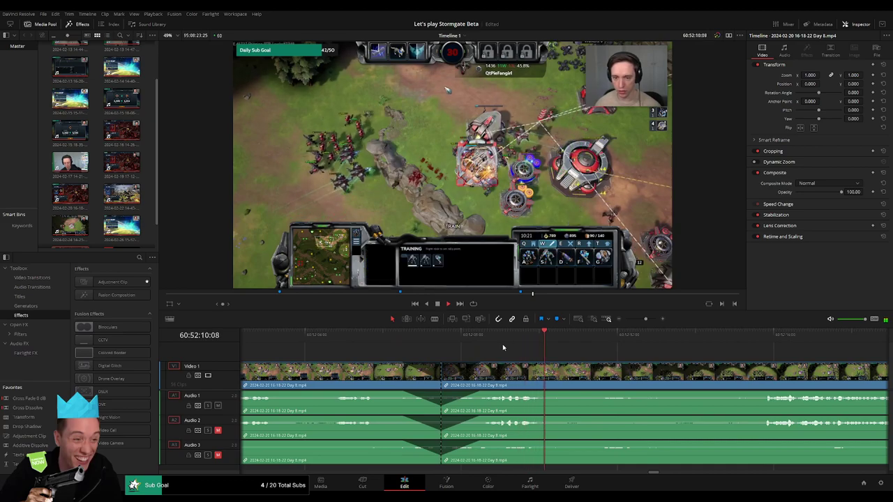
# Step: Drag the later Day 8 piece left so it starts around the 62:00:00:00 mark
pyautogui.click(628, 325)
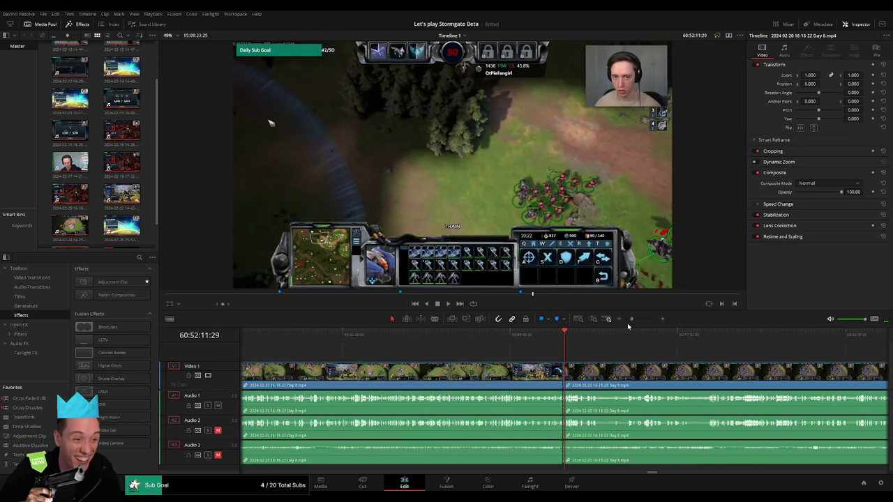
pyautogui.moveTo(628, 325); pyautogui.dragTo(485, 358)
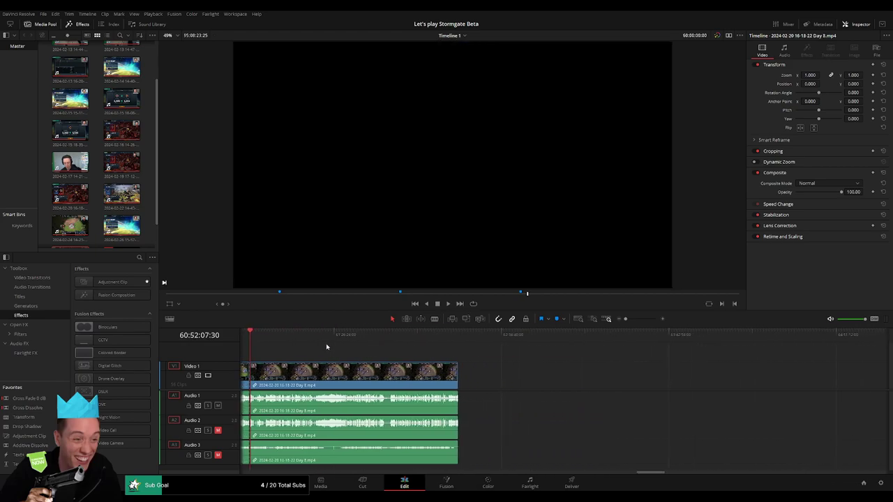
pyautogui.hotkey('ctrl', 'z')
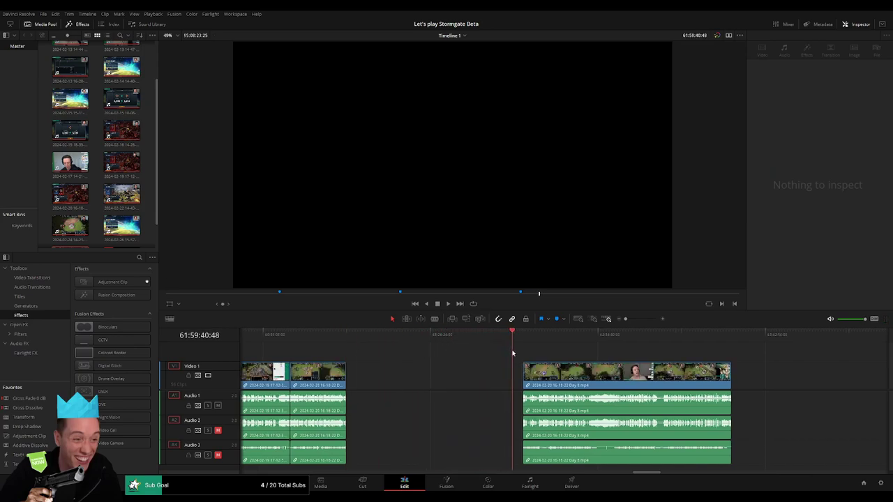
pyautogui.scroll(2, 569, 342)
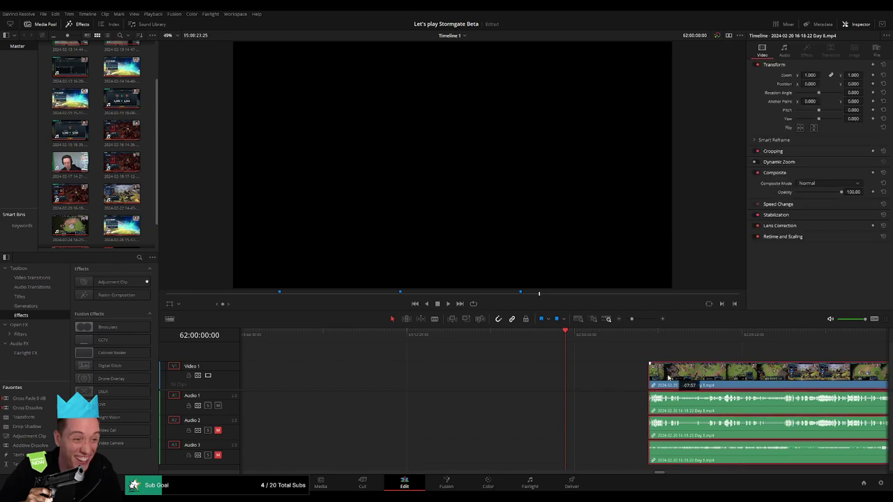
pyautogui.moveTo(686, 370); pyautogui.dragTo(600, 359)
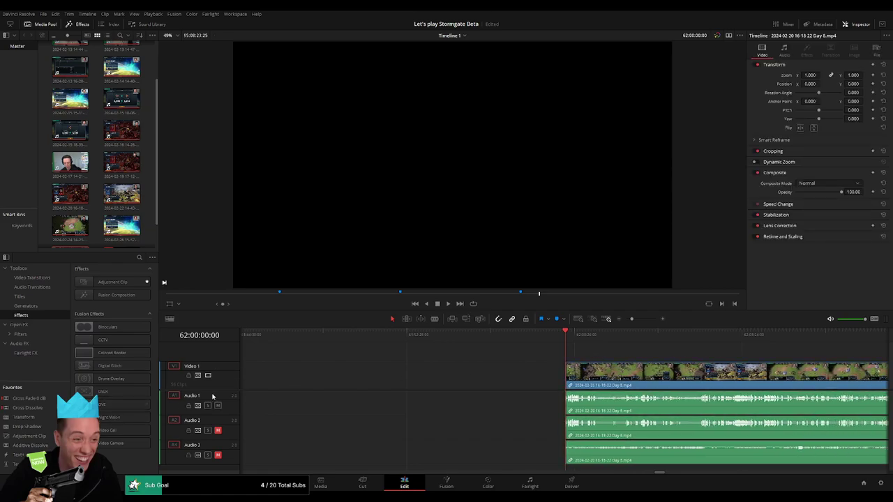
pyautogui.moveTo(217, 390); pyautogui.dragTo(560, 349)
pyautogui.scroll(-4, 587, 349)
# Step: Find where the next game starts and split the Day 8 clip on all tracks at 62:52:21
pyautogui.click(560, 348)
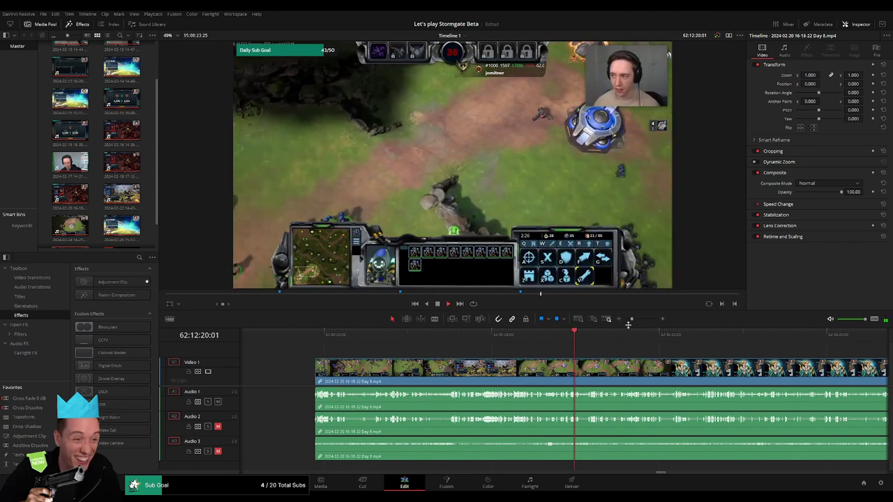
pyautogui.scroll(-3, 454, 349)
pyautogui.moveTo(454, 348); pyautogui.dragTo(563, 341)
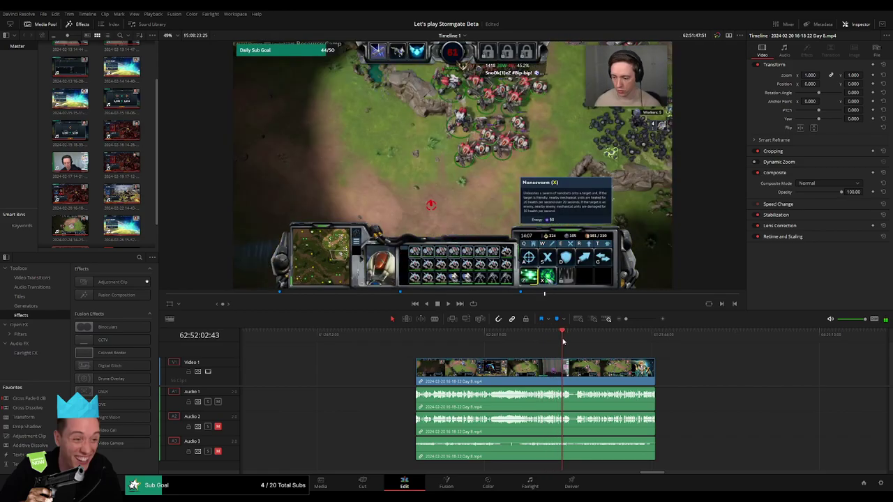
pyautogui.press('space')
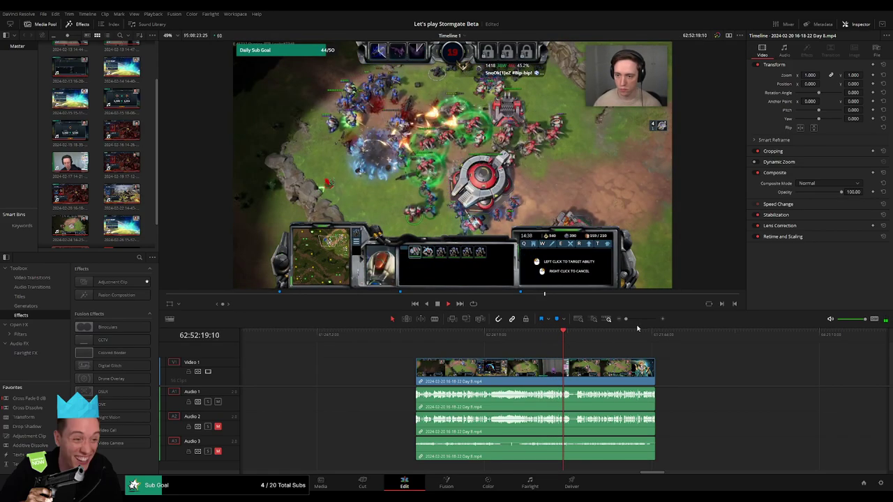
pyautogui.click(639, 319)
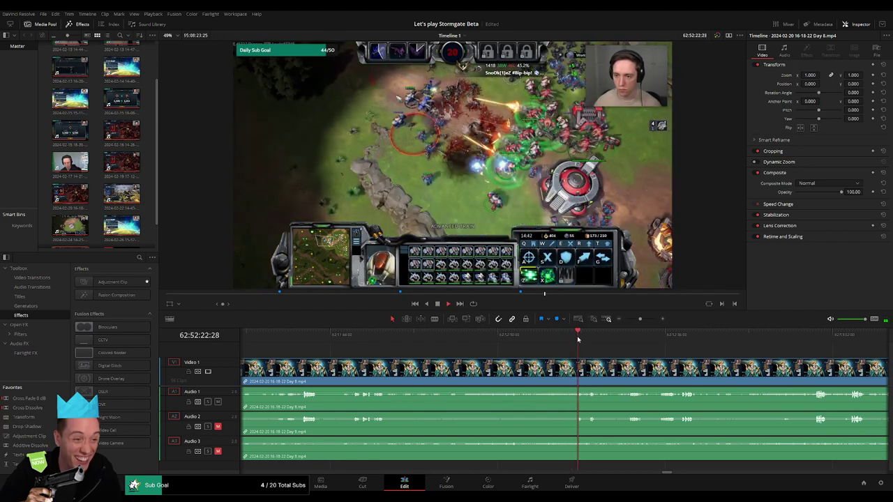
pyautogui.click(643, 318)
pyautogui.click(587, 343)
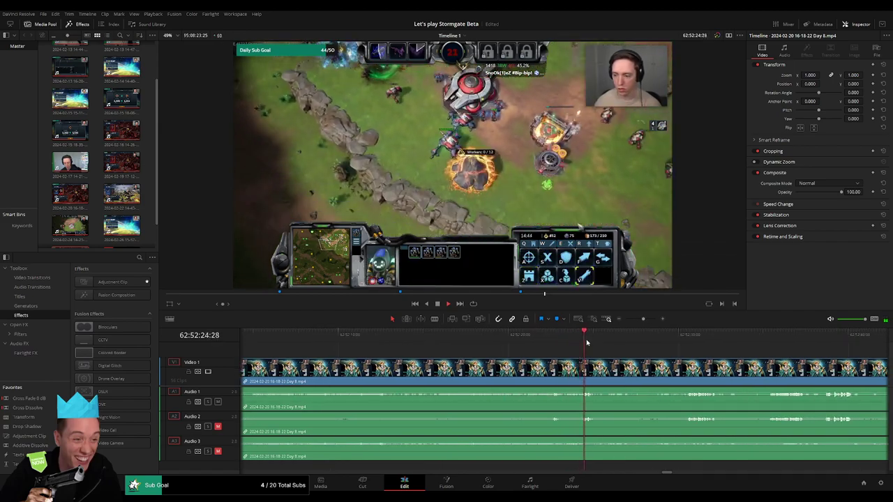
pyautogui.click(554, 338)
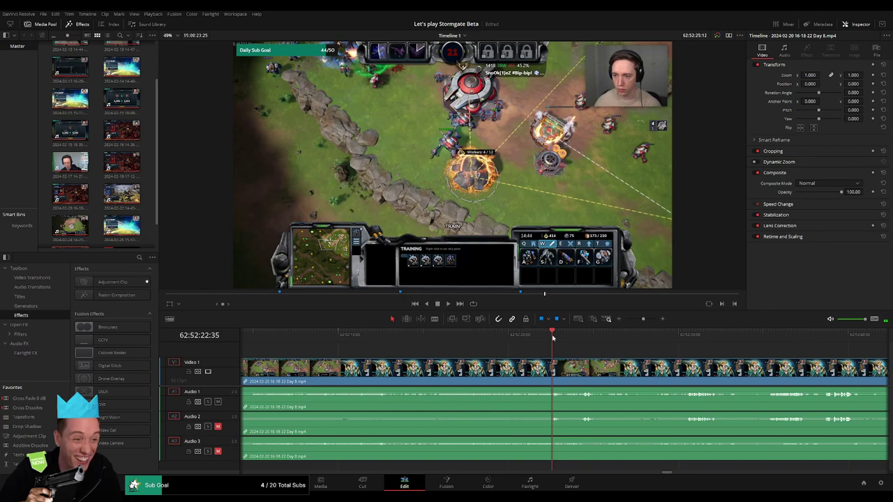
pyautogui.moveTo(552, 338); pyautogui.dragTo(534, 340)
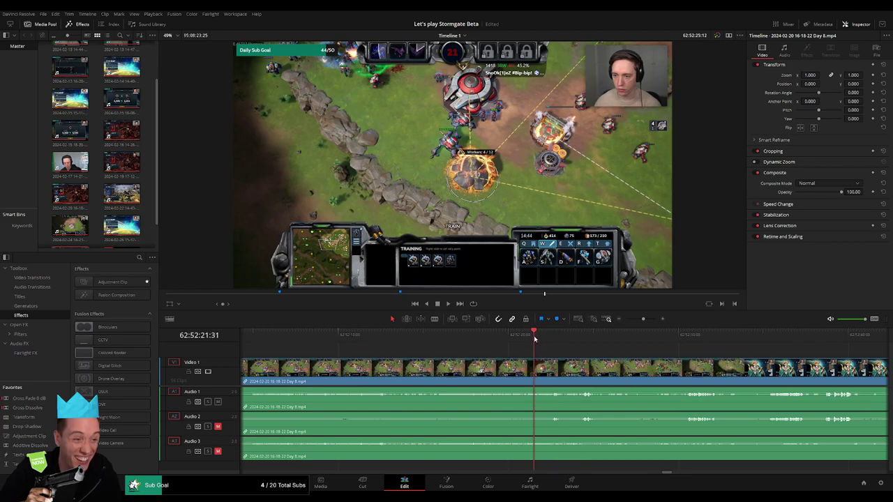
pyautogui.hotkey('ctrl', 'b')
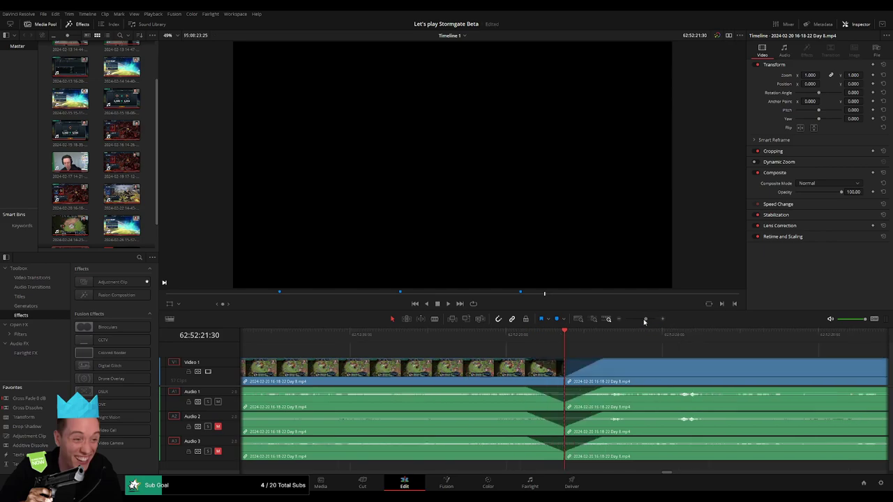
# Step: Pull the second Day 8 piece right, then reposition it at the marked playhead spot
pyautogui.moveTo(643, 319); pyautogui.dragTo(625, 319)
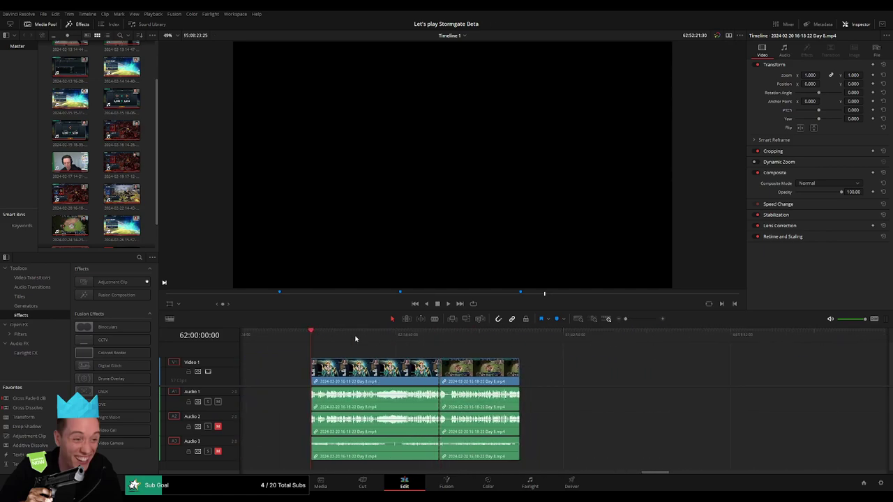
pyautogui.hscroll(3, 537, 361)
pyautogui.moveTo(365, 369); pyautogui.dragTo(582, 369)
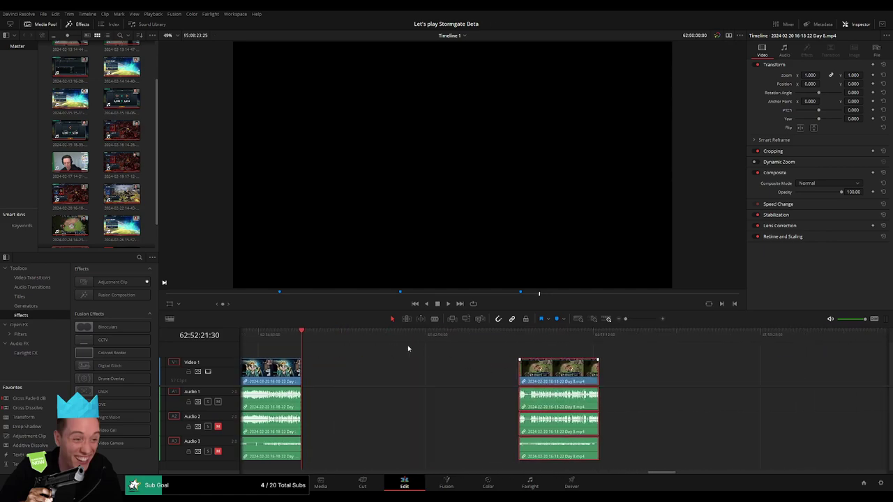
pyautogui.click(345, 350)
pyautogui.moveTo(308, 340); pyautogui.dragTo(366, 345)
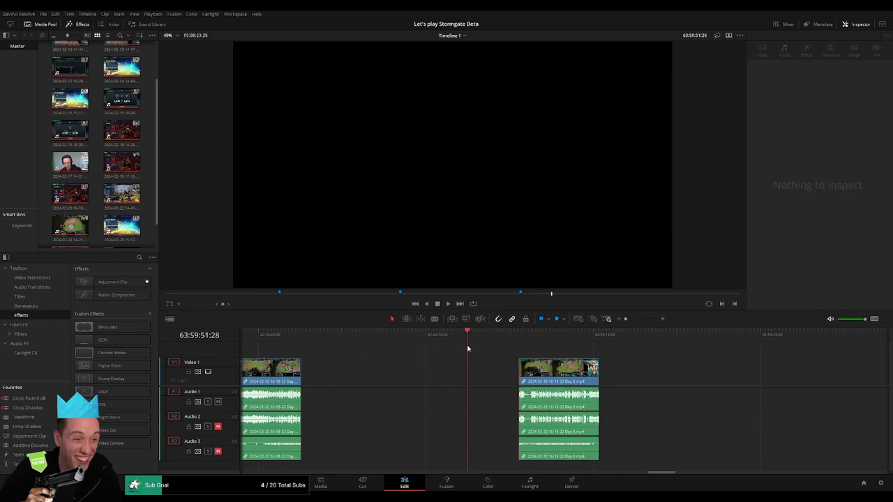
pyautogui.moveTo(558, 370); pyautogui.dragTo(508, 370)
# Step: Slide the Day 9 clip left to butt against the end of the Day 8 footage near 64:00:00
pyautogui.hscroll(6, 539, 361)
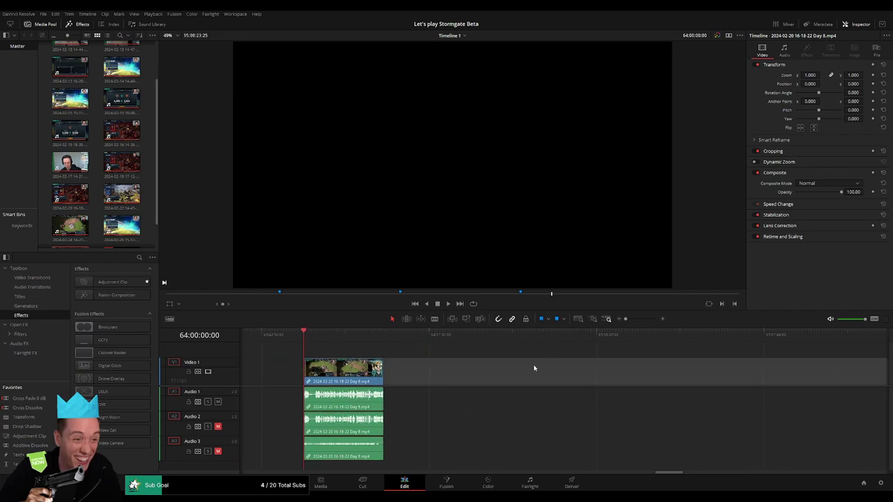
pyautogui.hscroll(2, 558, 367)
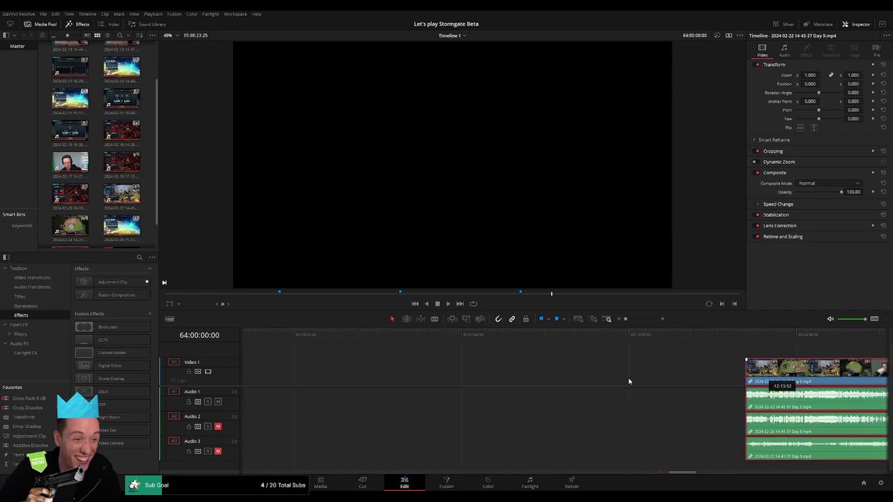
pyautogui.hscroll(-5, 628, 379)
pyautogui.moveTo(680, 378); pyautogui.dragTo(437, 379)
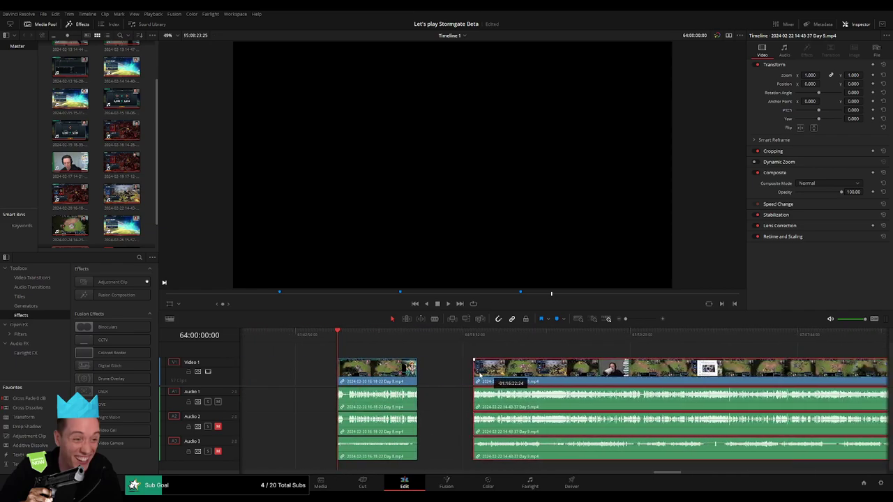
pyautogui.moveTo(435, 348)
pyautogui.mouseDown()
pyautogui.moveTo(794, 335)
pyautogui.moveTo(365, 352)
pyautogui.mouseUp()
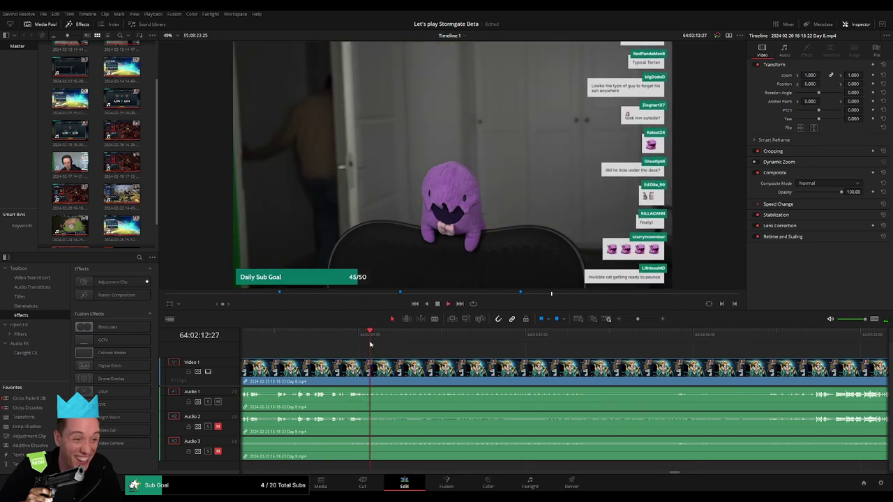
# Step: Blade both ends of the away-from-desk webcam break, delete it and its gap, and check the join
pyautogui.press('b')
pyautogui.click(372, 367)
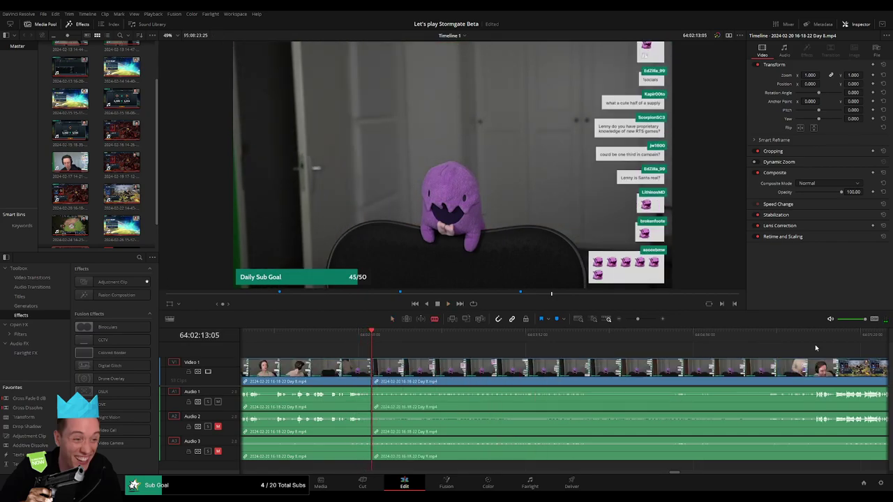
pyautogui.click(814, 368)
pyautogui.press('a')
pyautogui.click(793, 373)
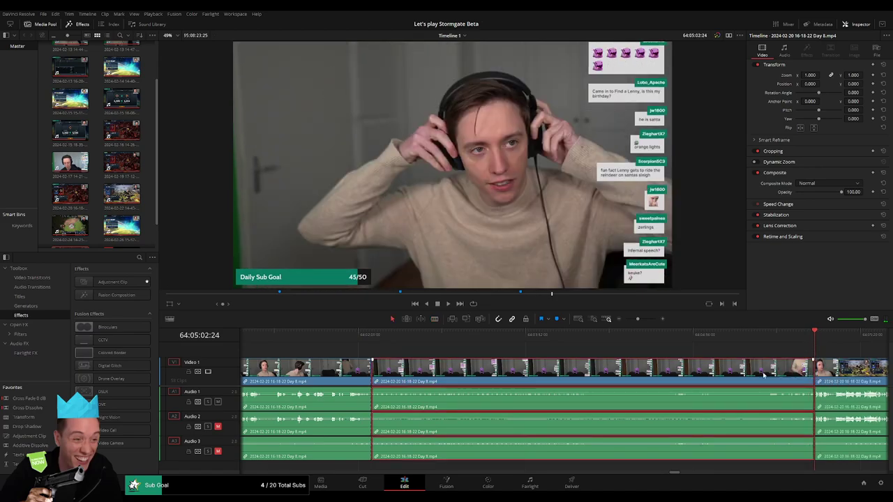
pyautogui.press('BackSpace')
pyautogui.click(793, 373)
pyautogui.press('BackSpace')
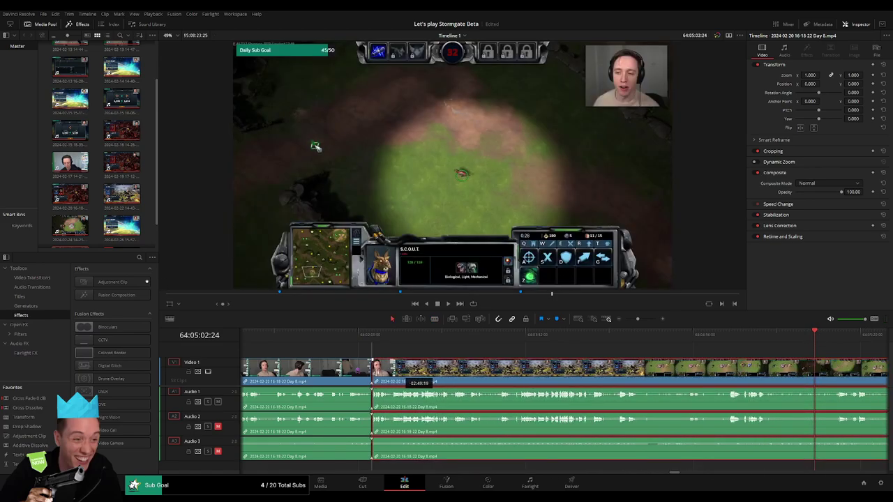
pyautogui.click(370, 370)
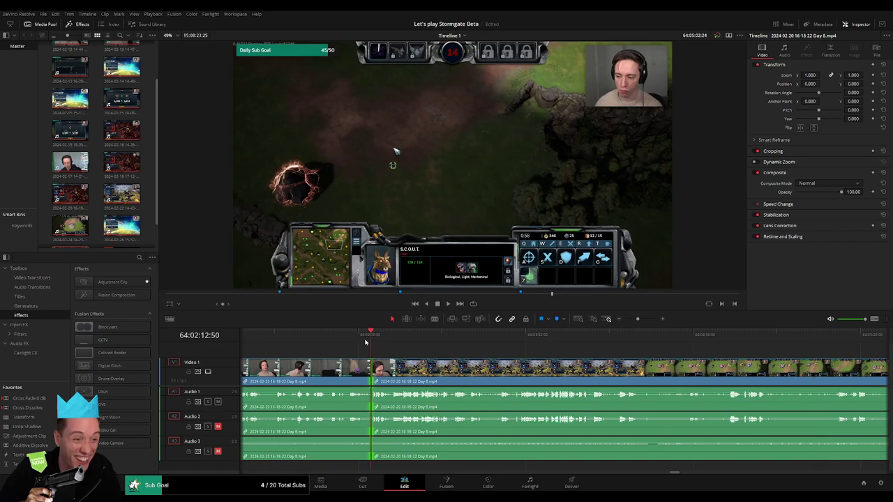
pyautogui.press('space')
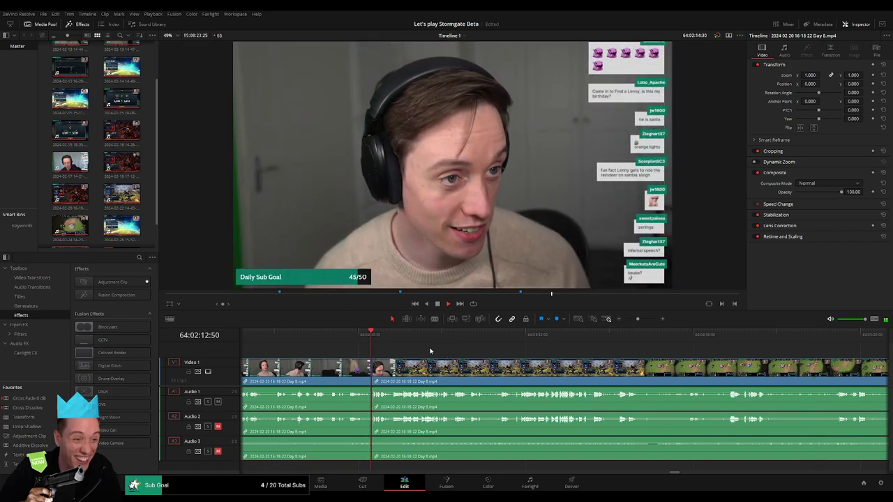
pyautogui.click(709, 335)
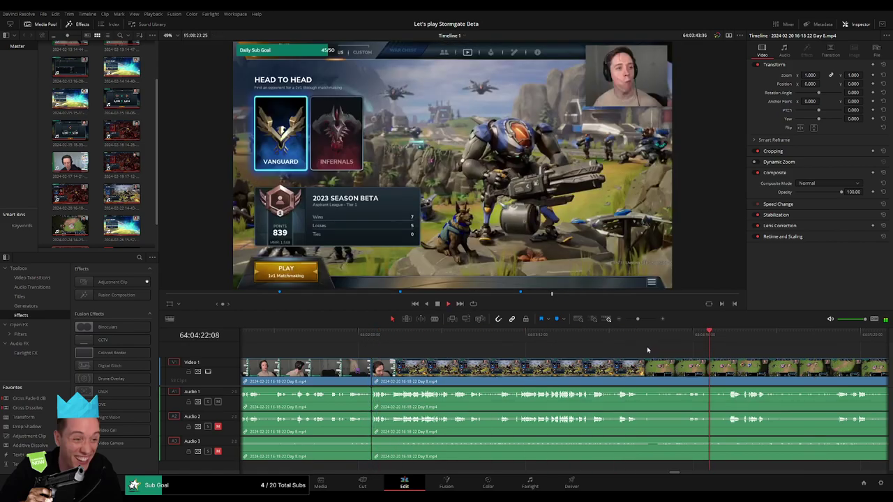
pyautogui.hotkey('ctrl', 'shift', '[')
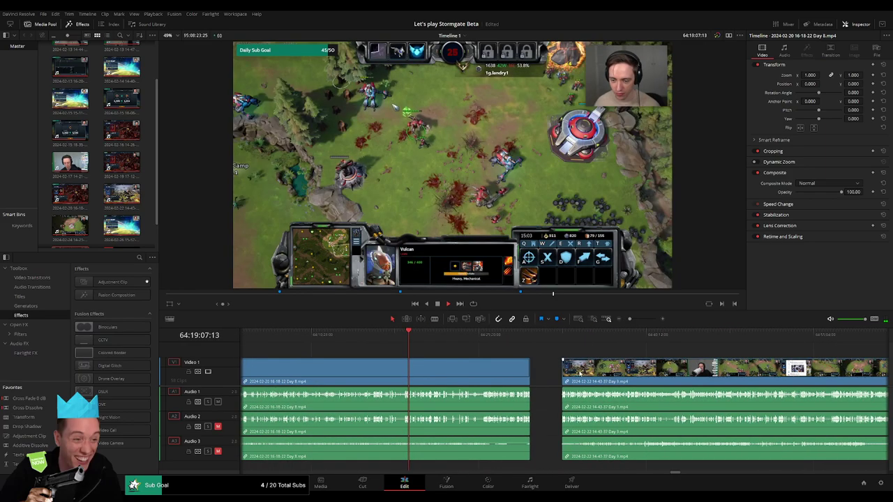
# Step: Slide the Day 9 clip toward Day 8 and play the footage leading up to the join
pyautogui.moveTo(579, 373); pyautogui.dragTo(548, 373)
pyautogui.click(485, 337)
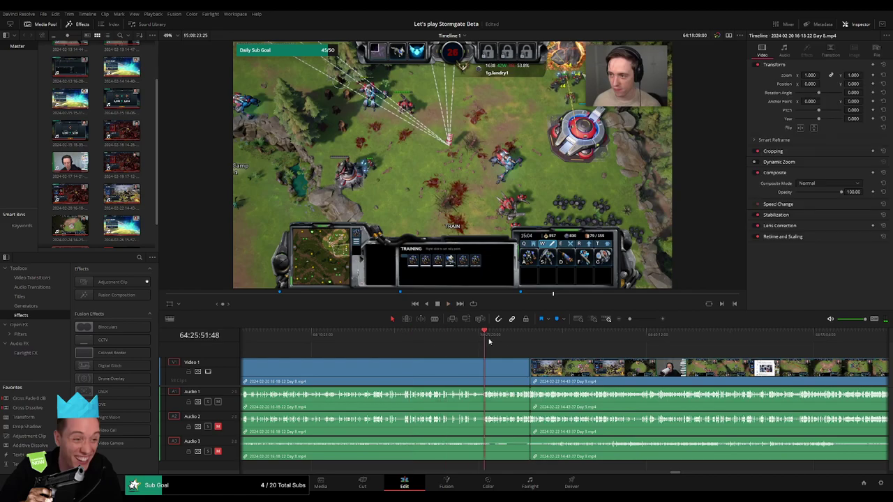
pyautogui.click(529, 337)
pyautogui.scroll(5, 528, 337)
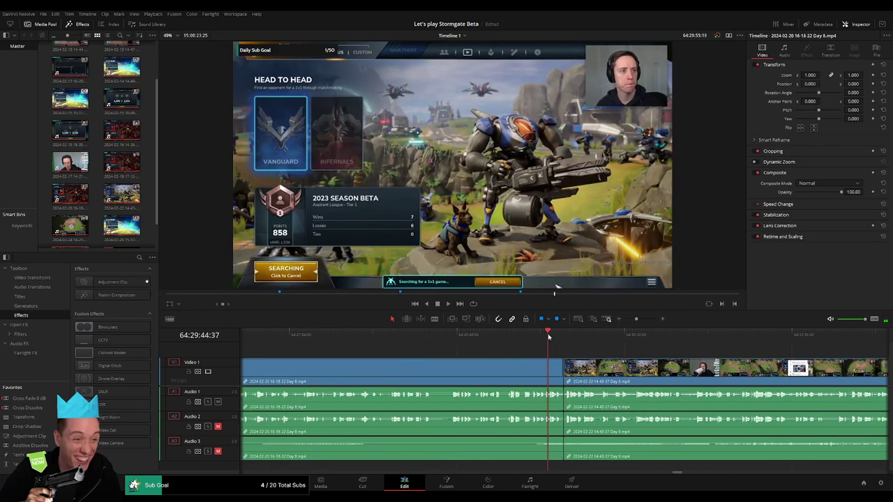
pyautogui.press('space')
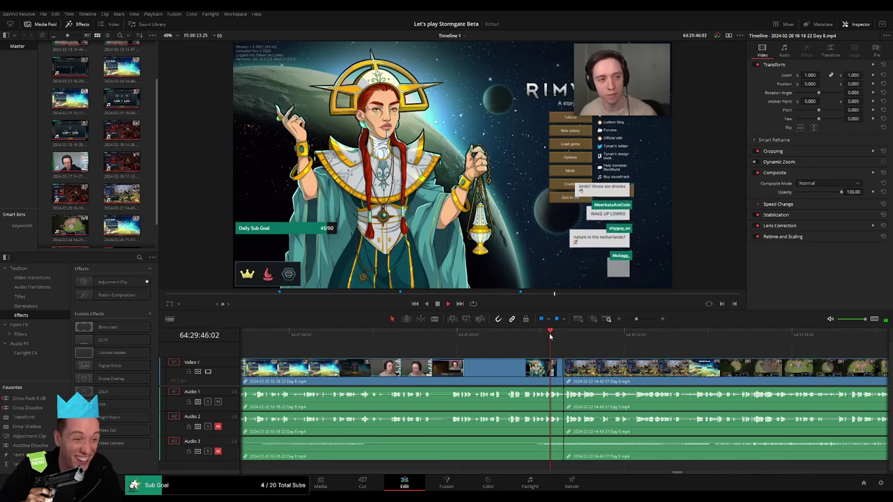
pyautogui.moveTo(637, 319); pyautogui.dragTo(643, 319)
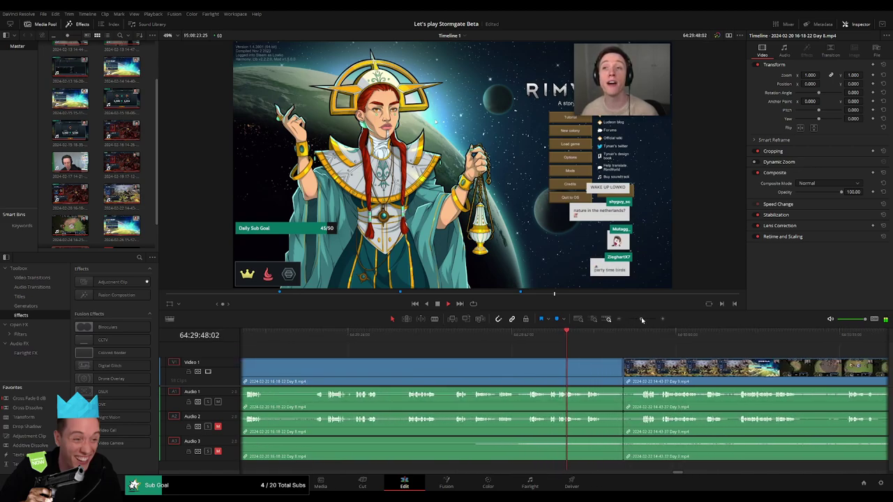
# Step: Scrub back and forth through the Day 8 footage to review its ending
pyautogui.click(468, 334)
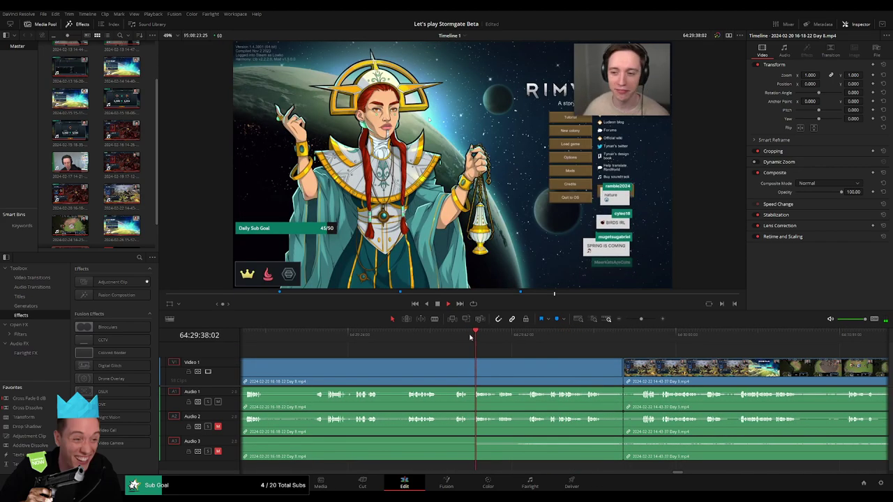
pyautogui.click(453, 336)
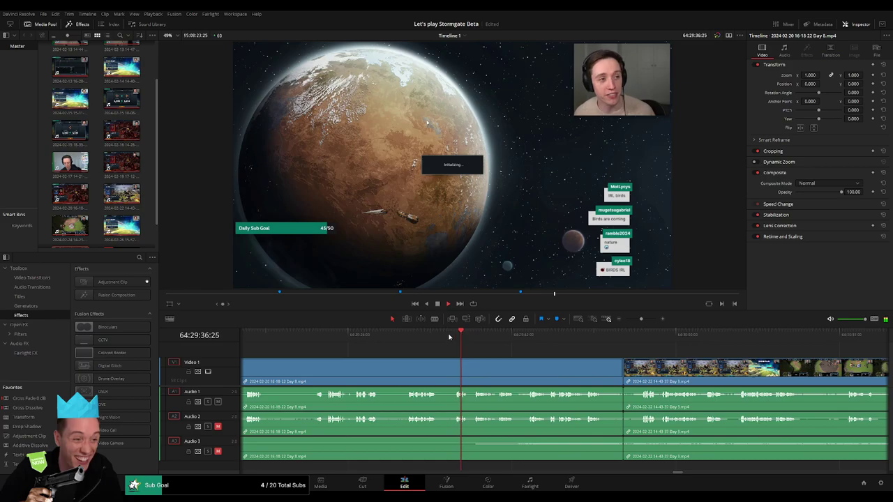
pyautogui.click(409, 338)
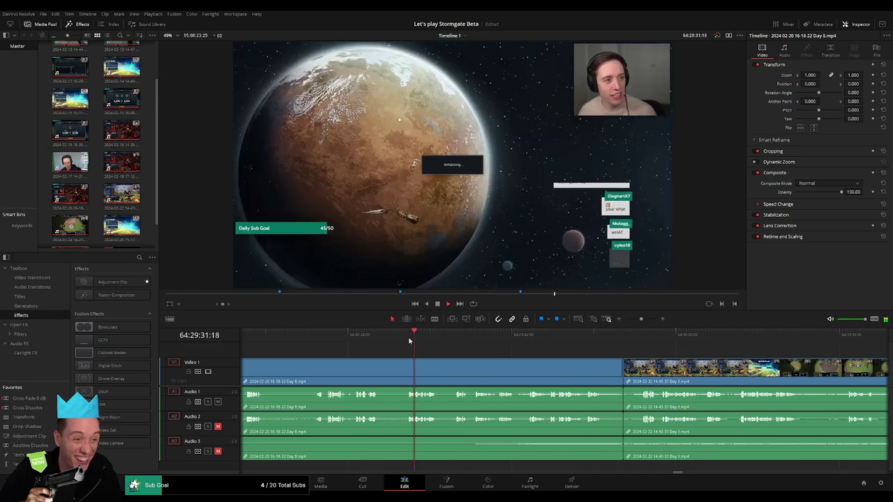
pyautogui.click(353, 339)
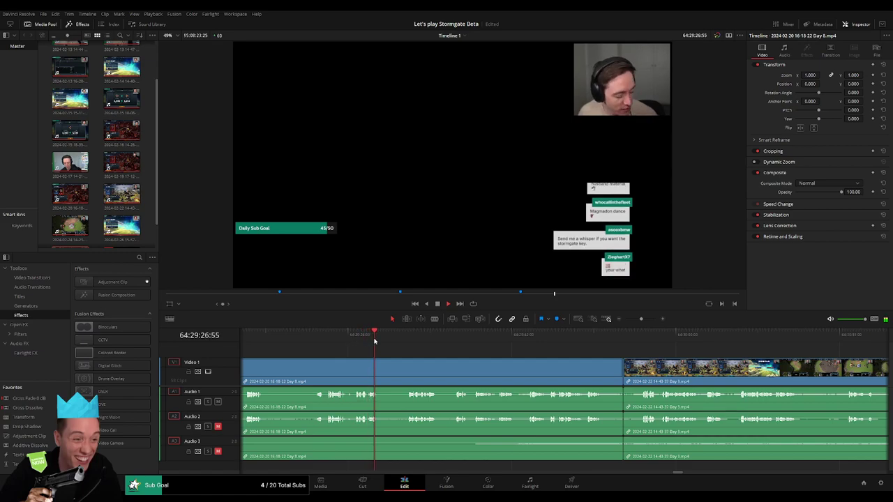
pyautogui.click(408, 337)
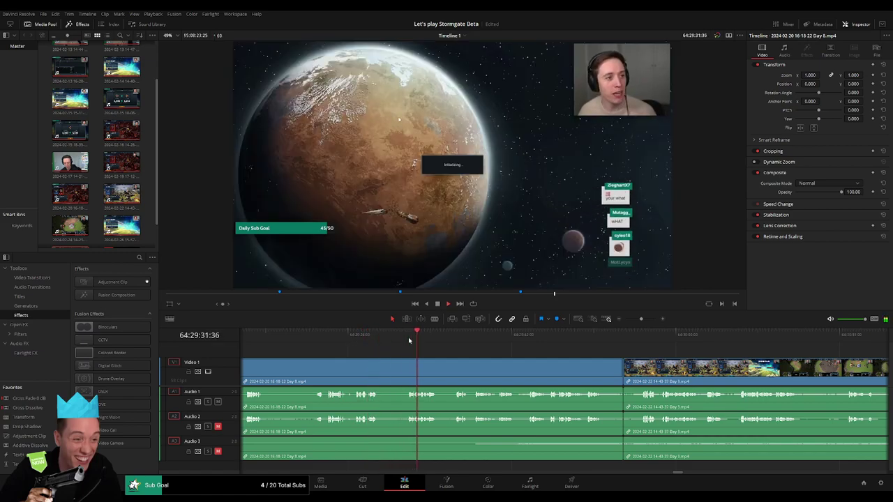
pyautogui.click(453, 336)
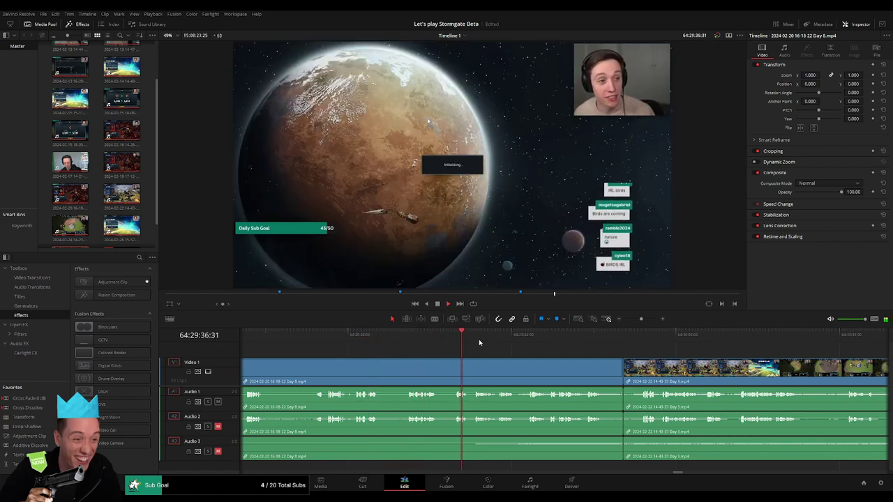
pyautogui.click(311, 335)
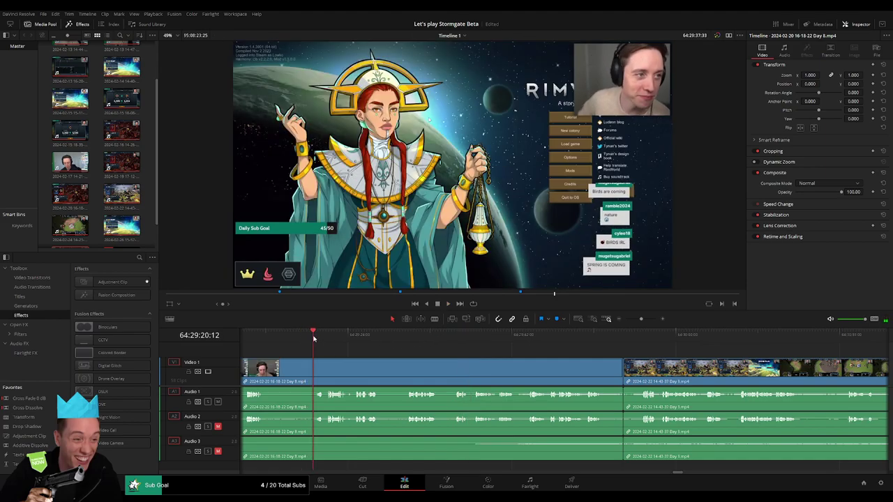
# Step: Review the webcam section and place the playhead at the Day 8 cut point
pyautogui.hscroll(-2, 459, 364)
pyautogui.hscroll(-3, 459, 365)
pyautogui.click(407, 336)
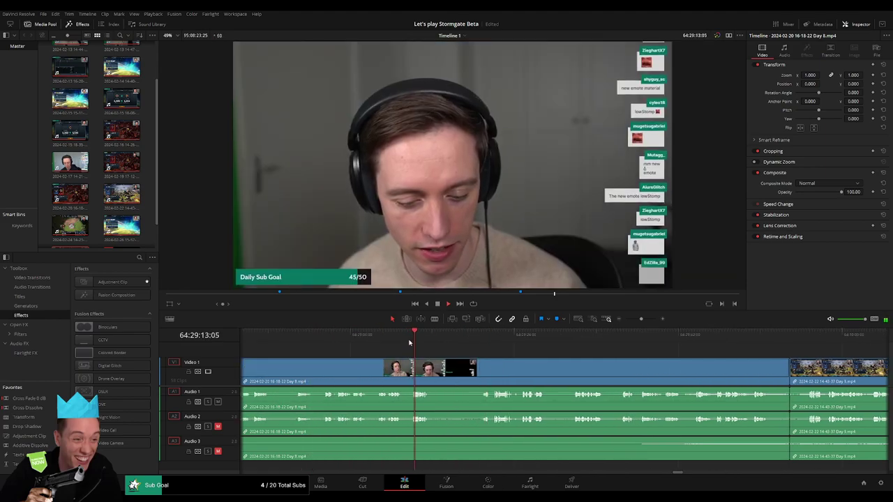
pyautogui.click(386, 344)
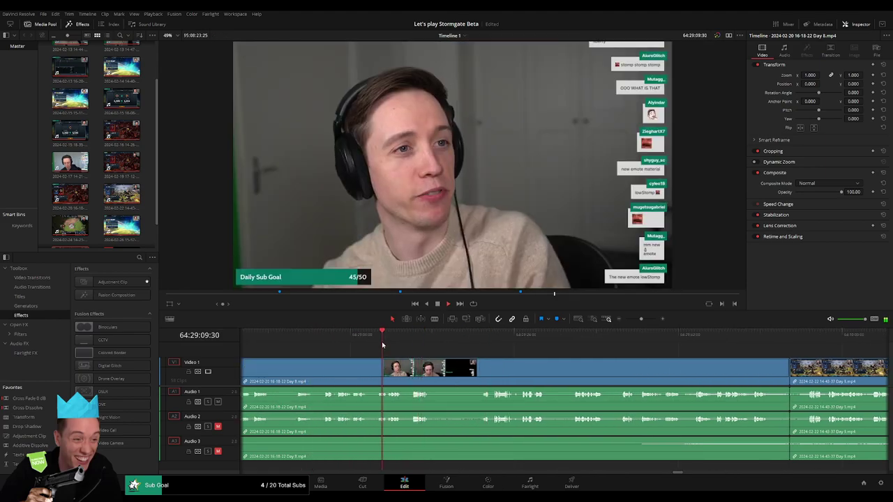
pyautogui.click(332, 342)
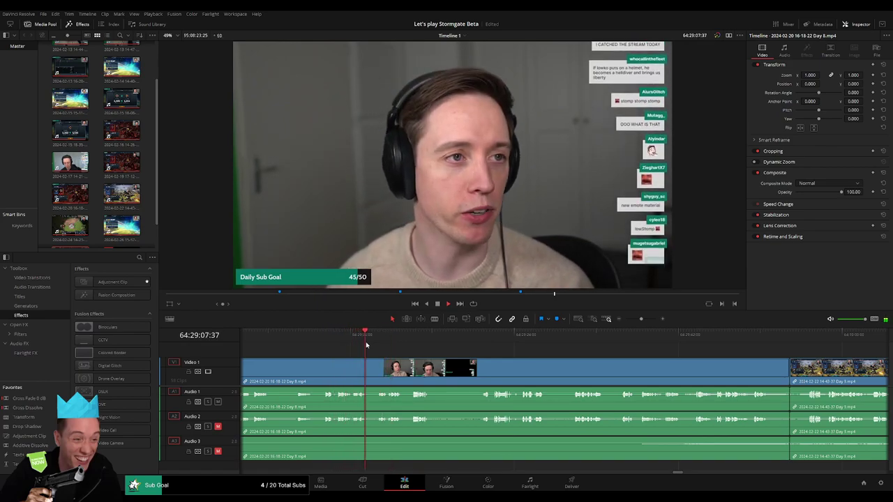
pyautogui.click(380, 339)
pyautogui.hscroll(2, 363, 345)
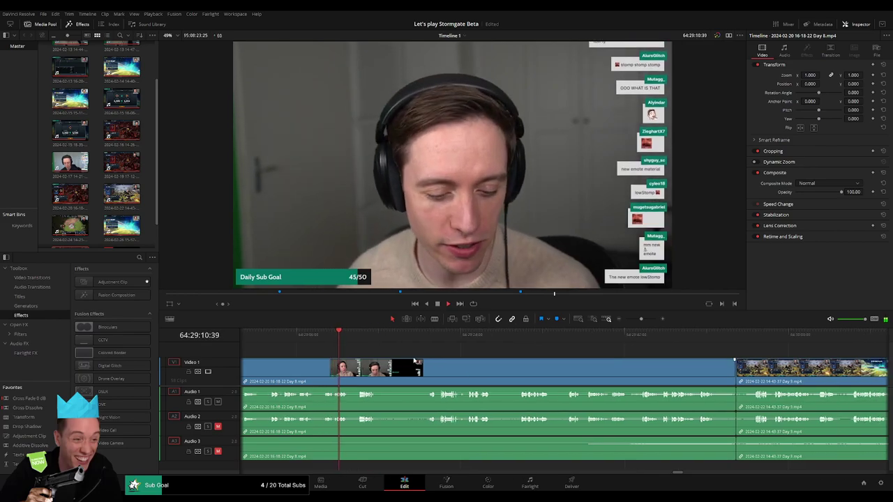
# Step: Split Day 8 at the playhead, delete the tail piece, and slide Day 9 left to close the gap
pyautogui.hotkey('ctrl', 'b')
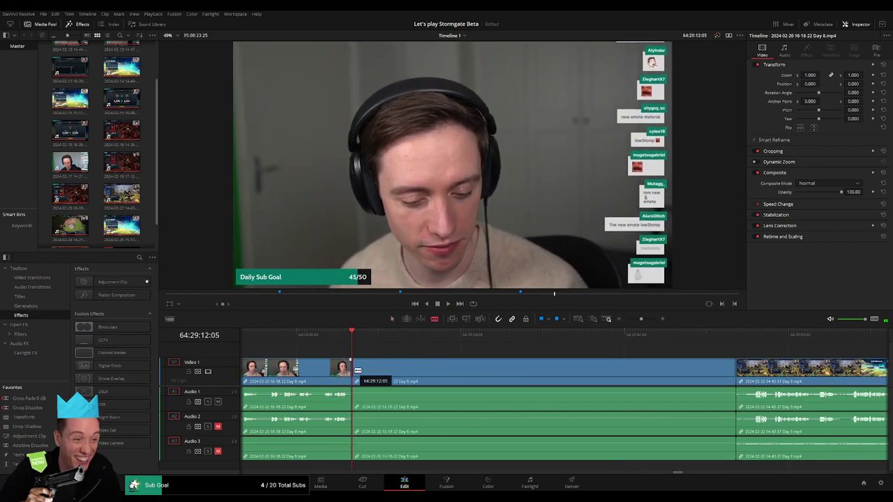
pyautogui.click(441, 371)
pyautogui.press('BackSpace')
pyautogui.moveTo(771, 369); pyautogui.dragTo(356, 372)
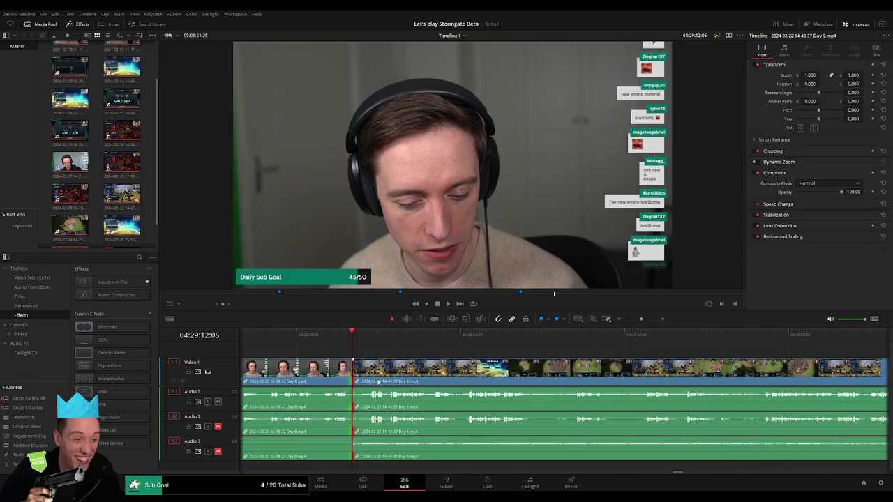
# Step: Play back the new join and scrub forward into the Day 9 gameplay
pyautogui.press('space')
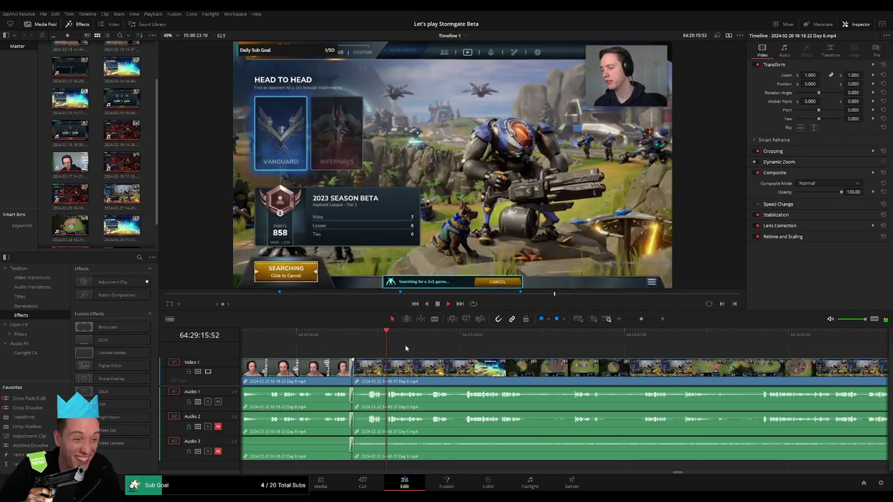
pyautogui.click(625, 320)
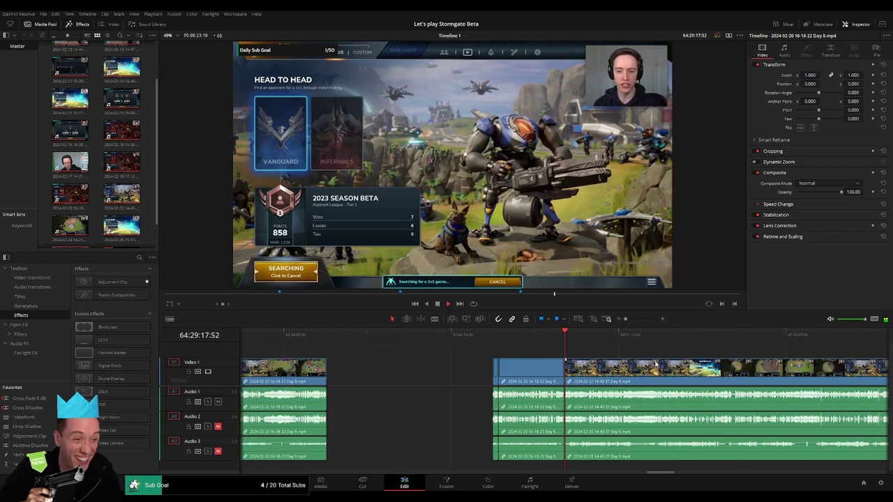
pyautogui.moveTo(654, 364); pyautogui.dragTo(421, 346)
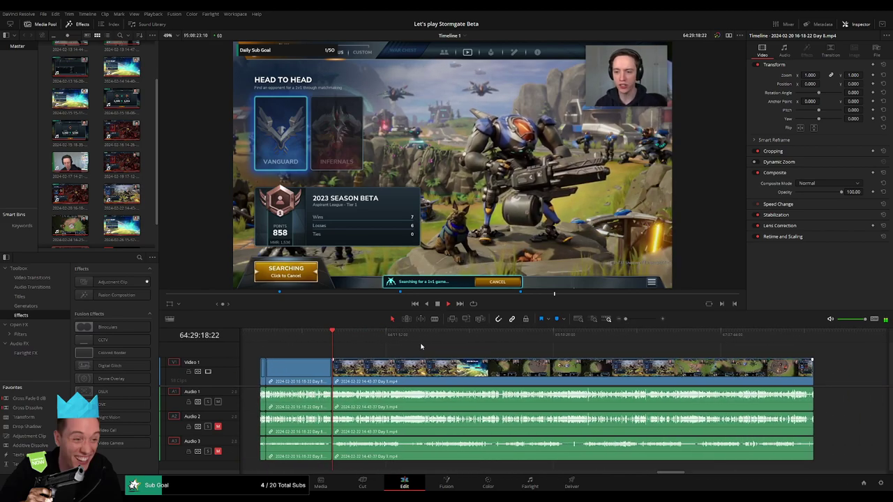
pyautogui.click(354, 341)
pyautogui.moveTo(353, 342); pyautogui.dragTo(380, 344)
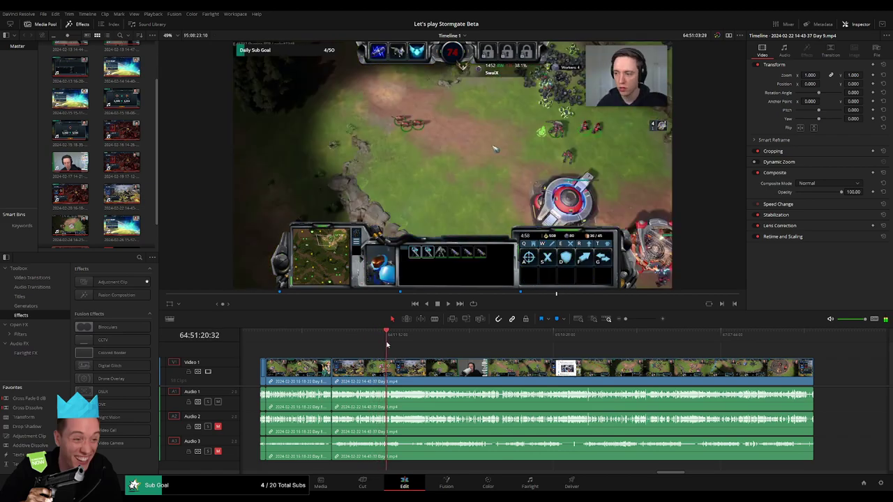
pyautogui.moveTo(380, 343); pyautogui.dragTo(388, 343)
# Step: Zoom in and settle the playhead on 64:52:06:00
pyautogui.moveTo(625, 319); pyautogui.dragTo(644, 319)
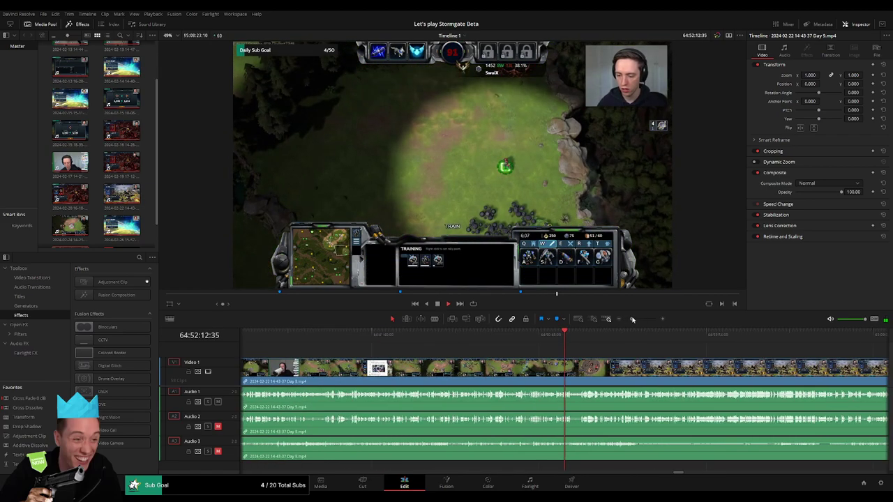
pyautogui.click(445, 342)
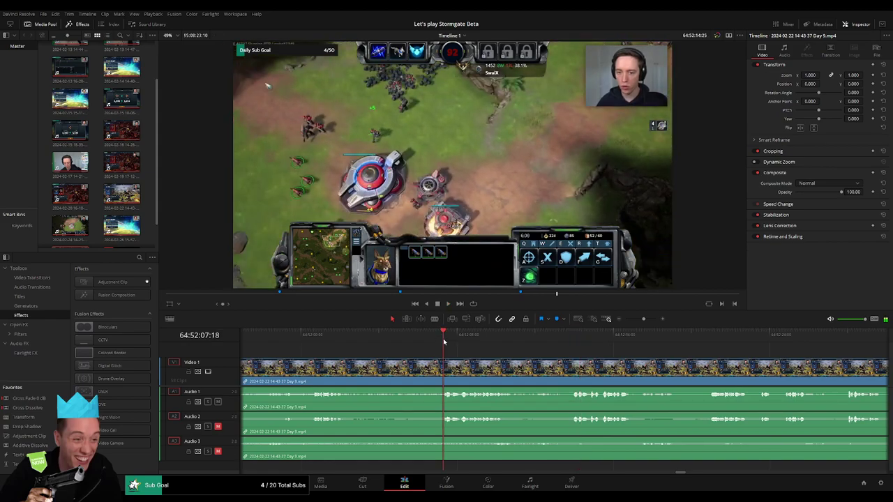
pyautogui.click(379, 343)
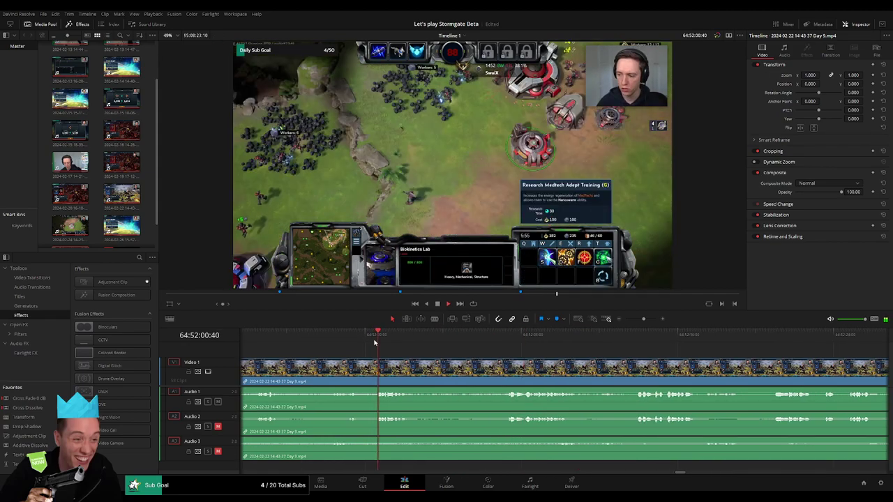
pyautogui.click(477, 340)
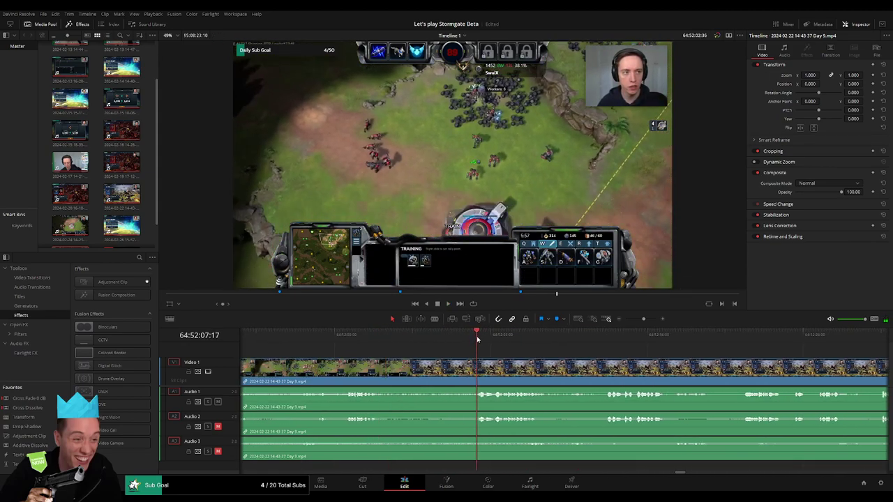
pyautogui.moveTo(477, 340); pyautogui.dragTo(452, 339)
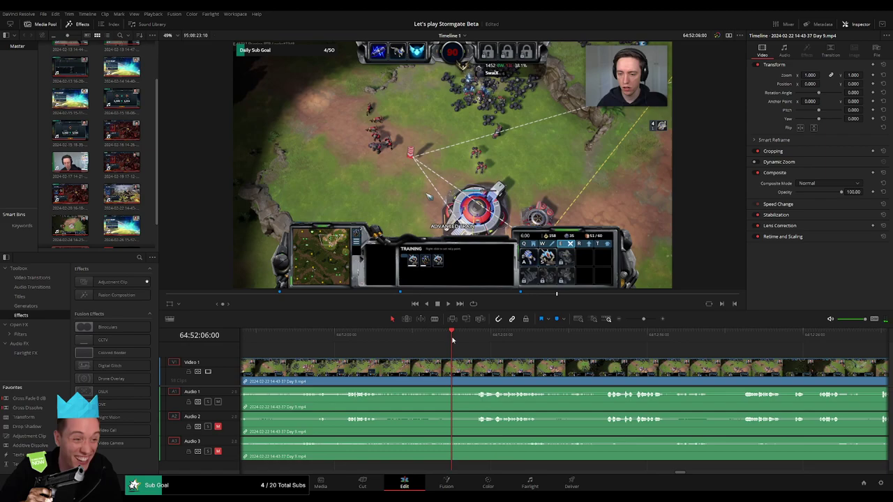
# Step: Blade the Day 9 clip at 64:52:06:00 and add a short audio fade at the cut
pyautogui.click(454, 368)
pyautogui.press('a')
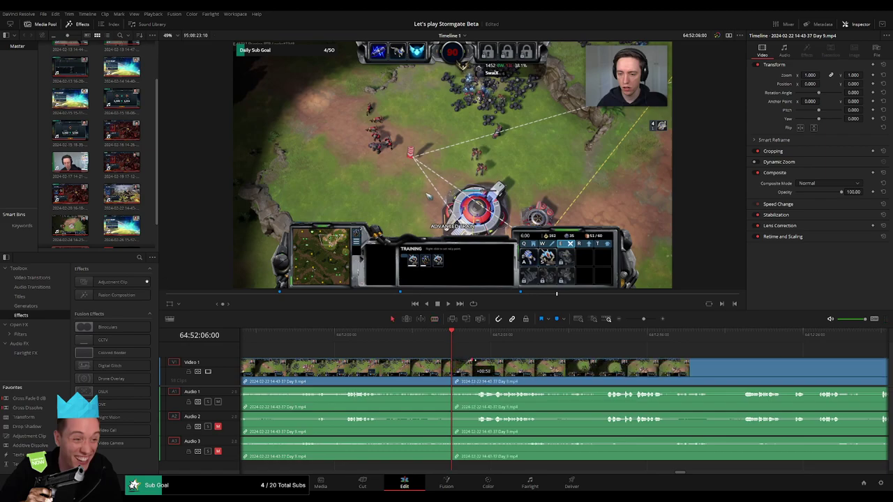
pyautogui.moveTo(472, 363); pyautogui.dragTo(429, 362)
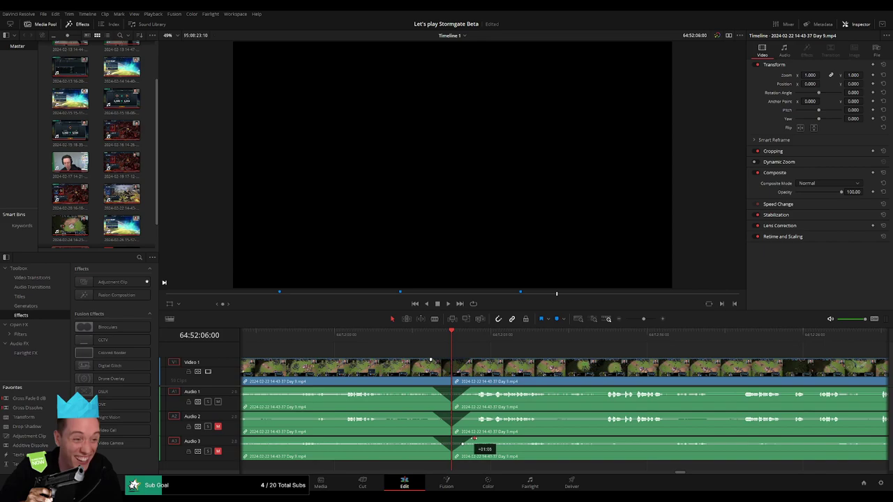
# Step: Reposition the later Day 9 clip and its audio to start at 66:00:00:00, then play it
pyautogui.scroll(-5, 632, 343)
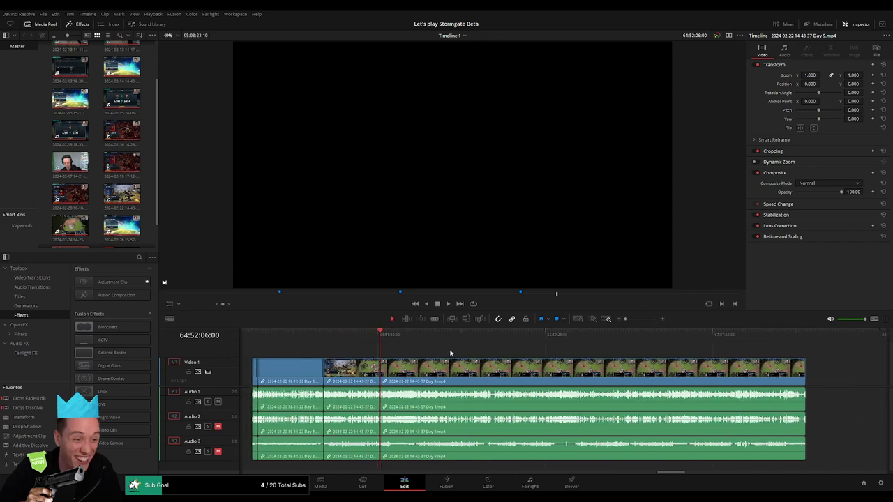
pyautogui.click(377, 342)
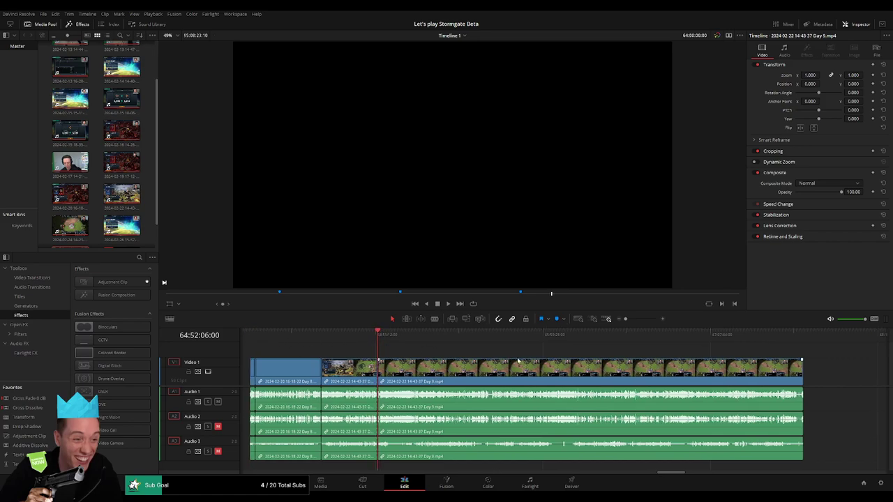
pyautogui.hscroll(3, 388, 348)
pyautogui.moveTo(279, 369); pyautogui.dragTo(453, 363)
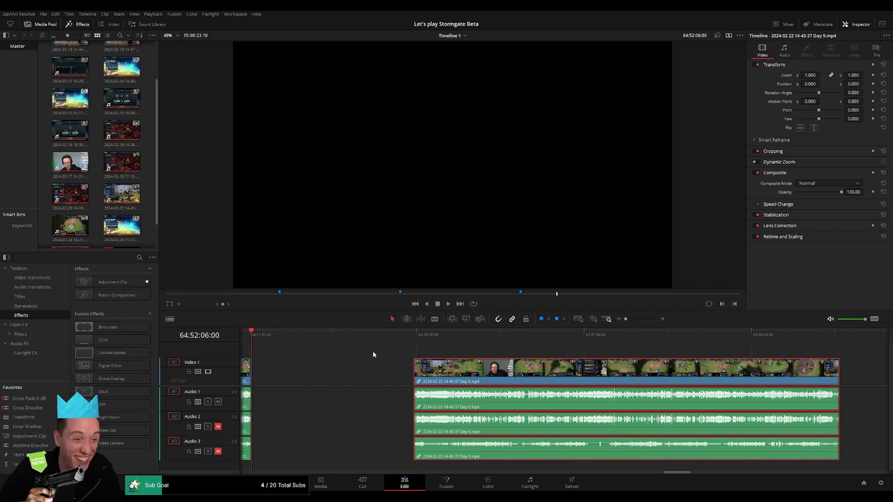
pyautogui.click(384, 353)
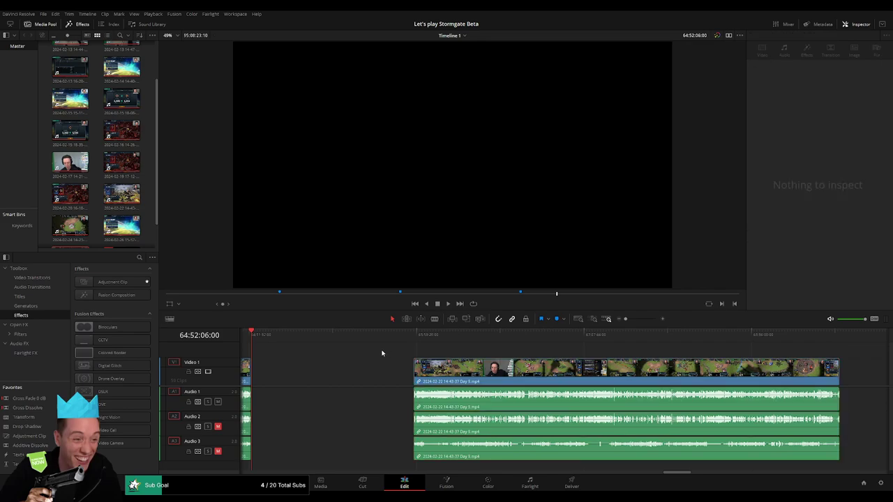
pyautogui.moveTo(262, 339); pyautogui.dragTo(335, 346)
pyautogui.moveTo(419, 370); pyautogui.dragTo(491, 370)
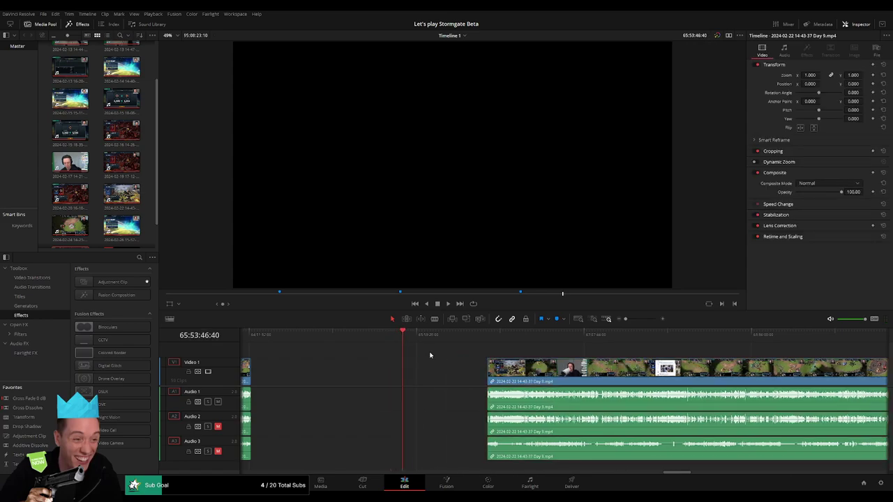
pyautogui.click(410, 339)
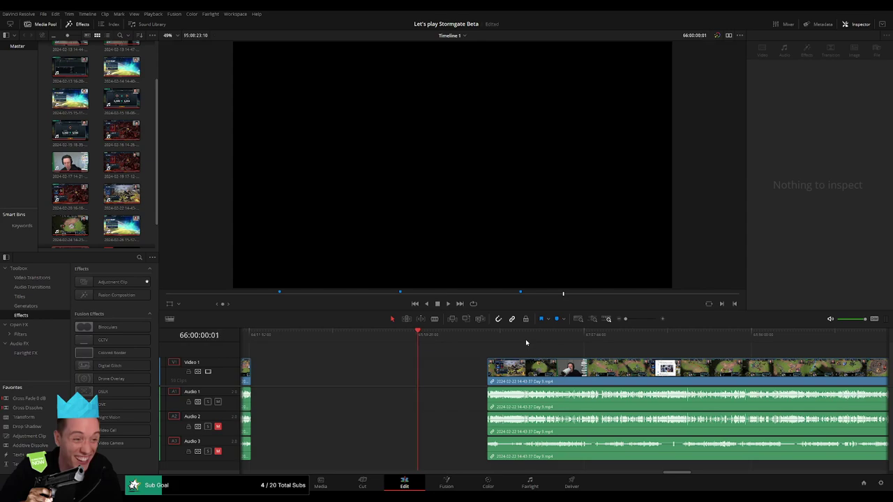
pyautogui.moveTo(525, 367); pyautogui.dragTo(464, 348)
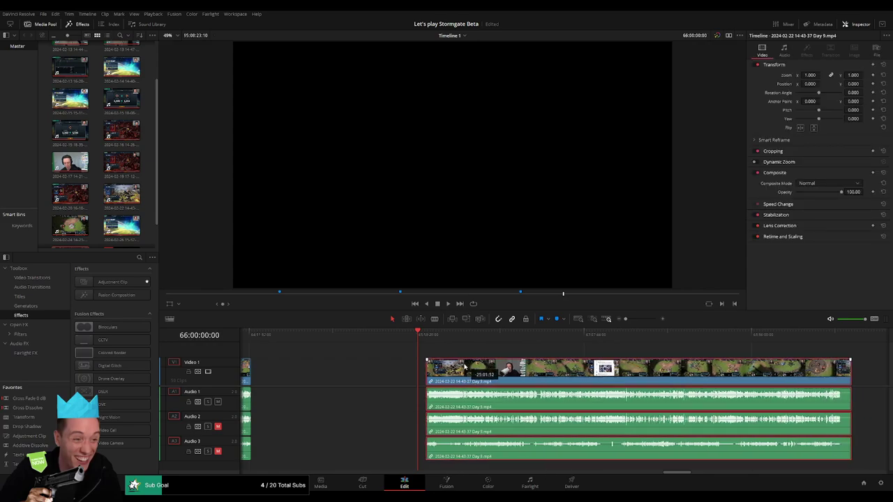
pyautogui.press('space')
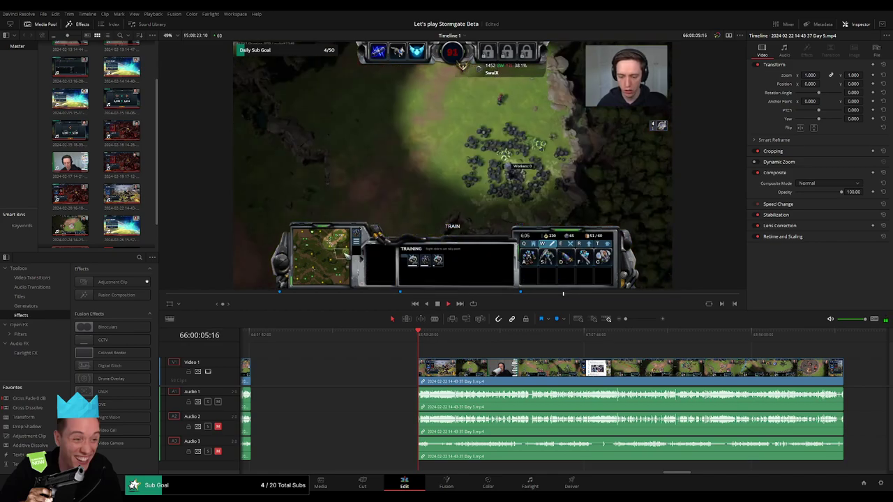
# Step: Trim the start of the later Day 9 clip back to the chosen frame
pyautogui.press('q')
pyautogui.press('q')
pyautogui.moveTo(625, 319); pyautogui.dragTo(639, 322)
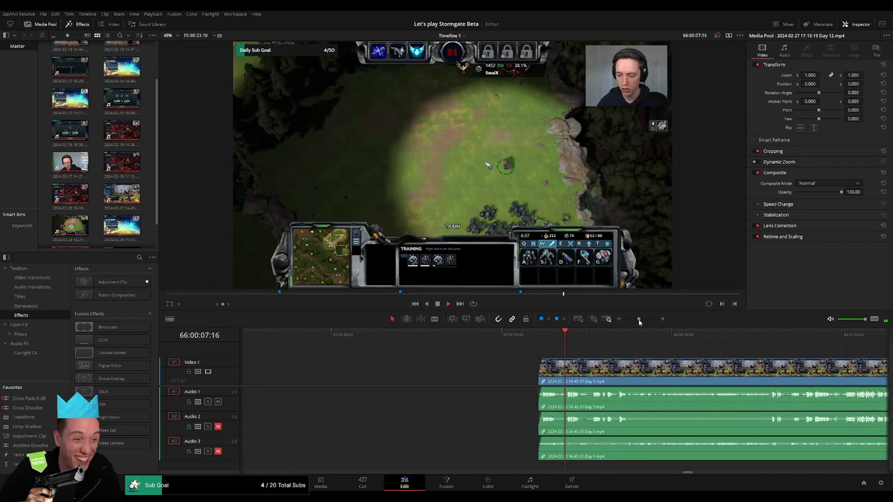
pyautogui.click(620, 350)
pyautogui.hscroll(3, 471, 352)
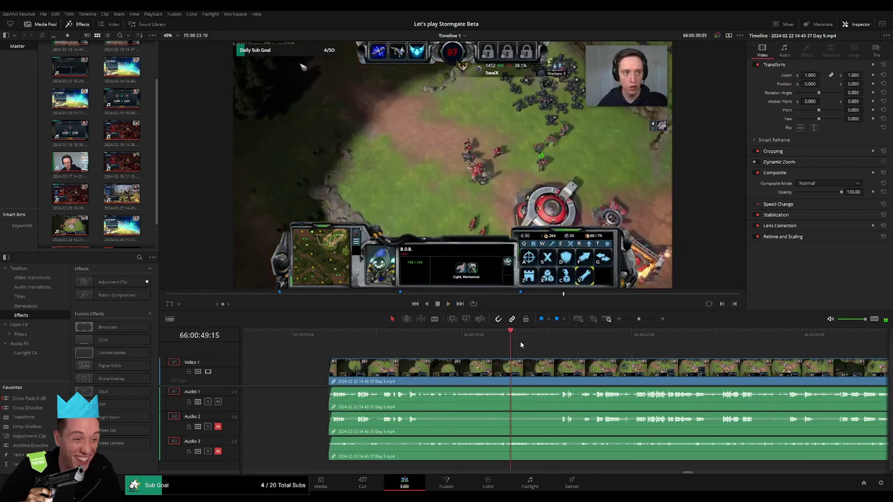
pyautogui.moveTo(431, 341); pyautogui.dragTo(549, 347)
pyautogui.click(789, 334)
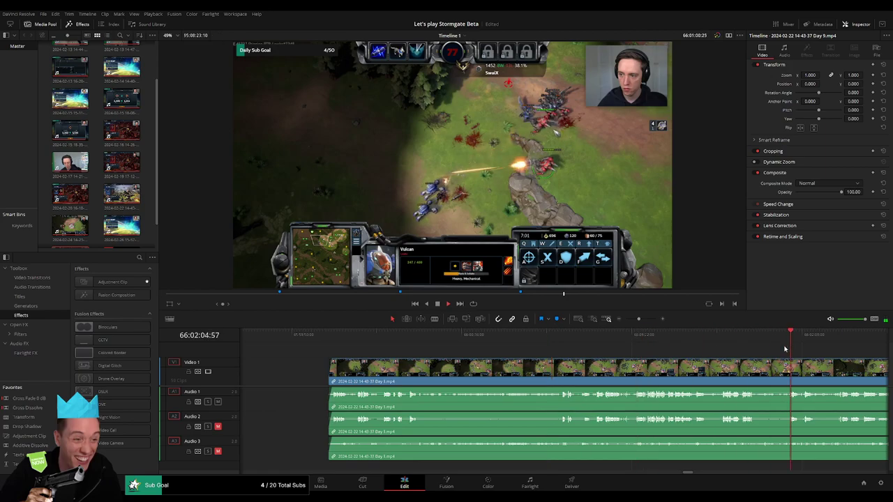
pyautogui.hotkey('shift', '[')
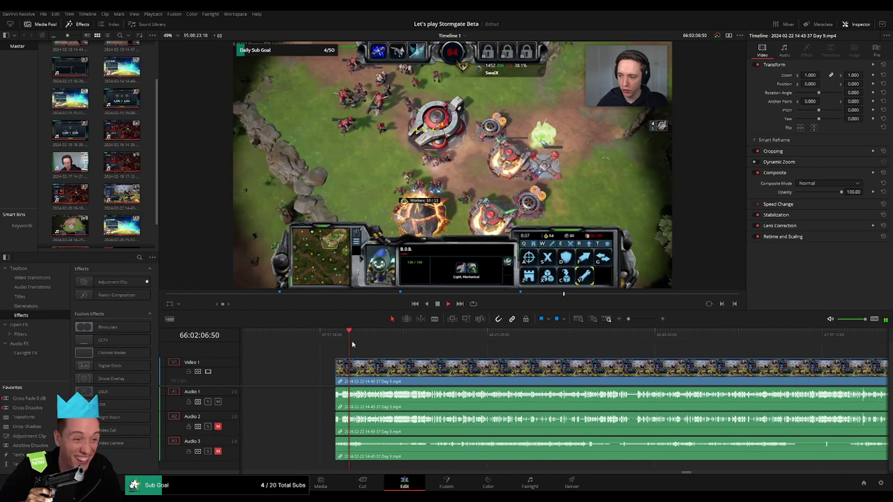
# Step: Split the Day 9 clip where the Head to Head lobby screen begins, near 66:45:04
pyautogui.click(434, 336)
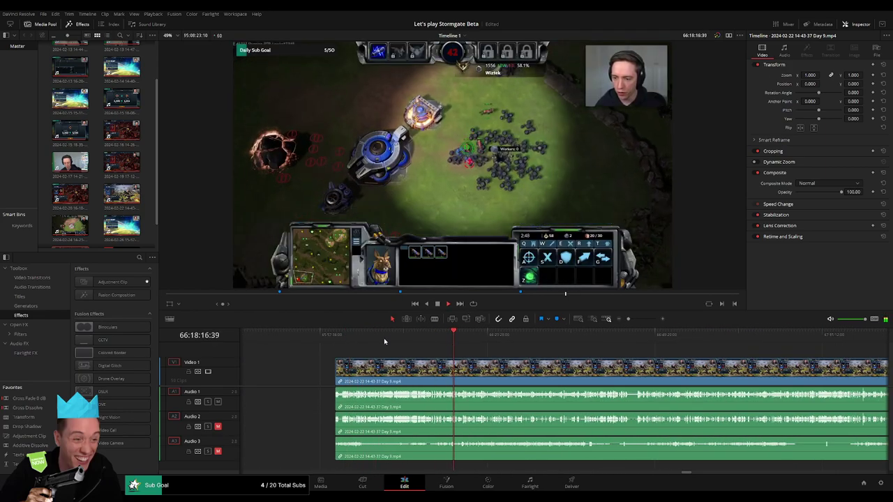
pyautogui.moveTo(435, 348)
pyautogui.mouseDown()
pyautogui.moveTo(613, 351)
pyautogui.moveTo(627, 346)
pyautogui.moveTo(638, 321)
pyautogui.mouseUp()
pyautogui.press('space')
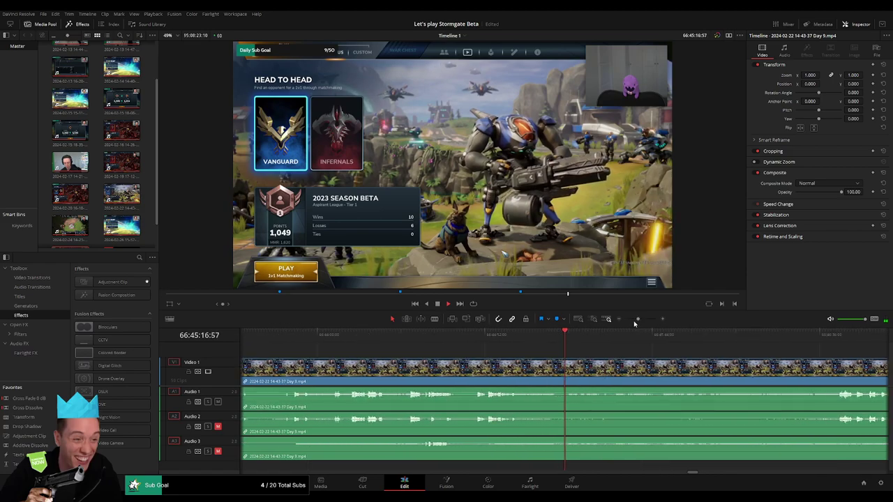
pyautogui.click(507, 339)
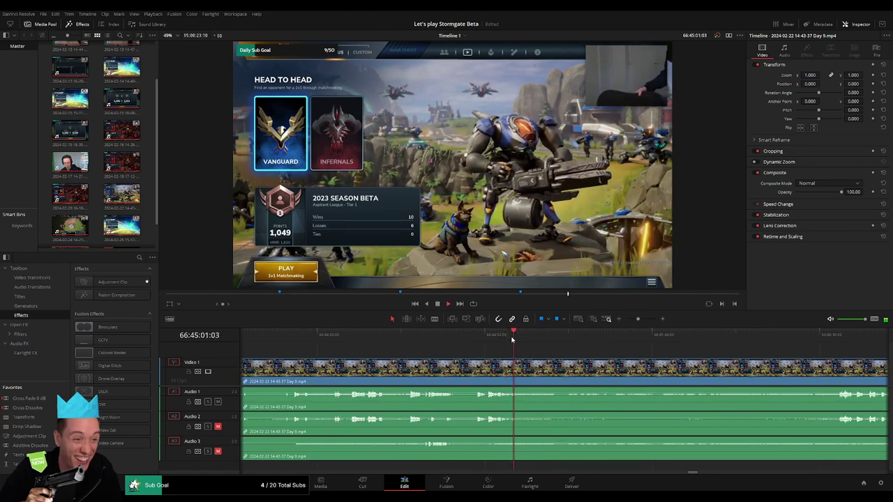
pyautogui.press('b')
pyautogui.click(525, 377)
pyautogui.press('space')
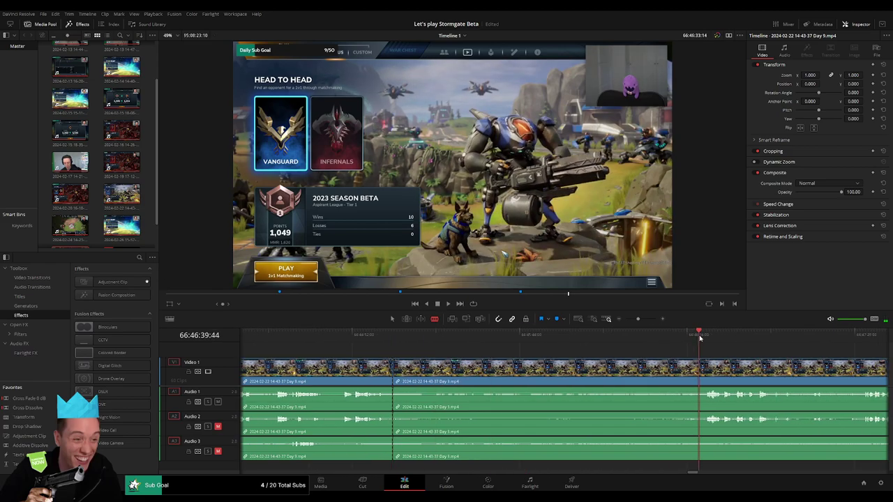
# Step: Cut at the lobby section's end, delete it, close the gap, and play back across the join
pyautogui.moveTo(653, 335); pyautogui.dragTo(702, 334)
pyautogui.hotkey('ctrl', 'b')
pyautogui.click(670, 370)
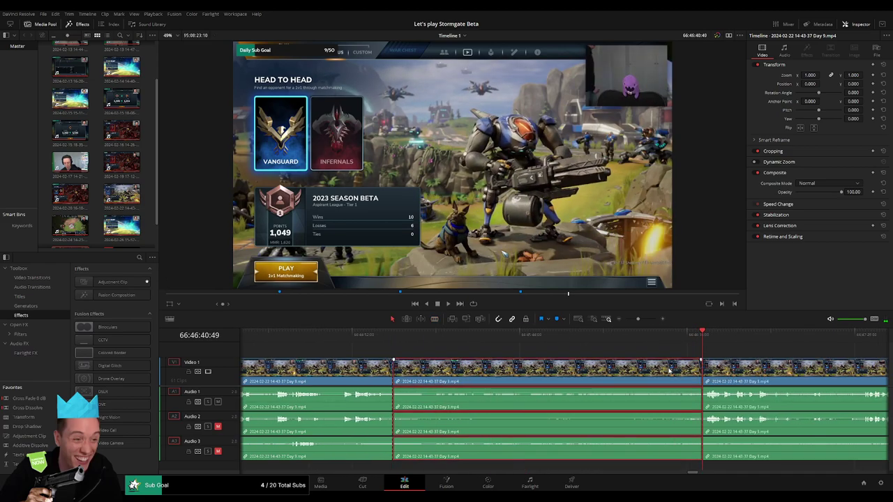
pyautogui.press('Delete')
pyautogui.moveTo(704, 370); pyautogui.dragTo(395, 364)
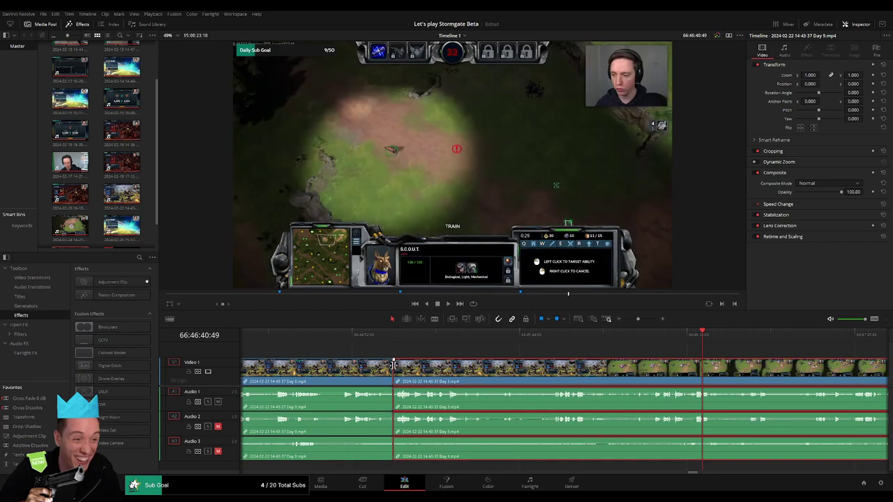
pyautogui.click(432, 350)
pyautogui.press('Up')
pyautogui.press('space')
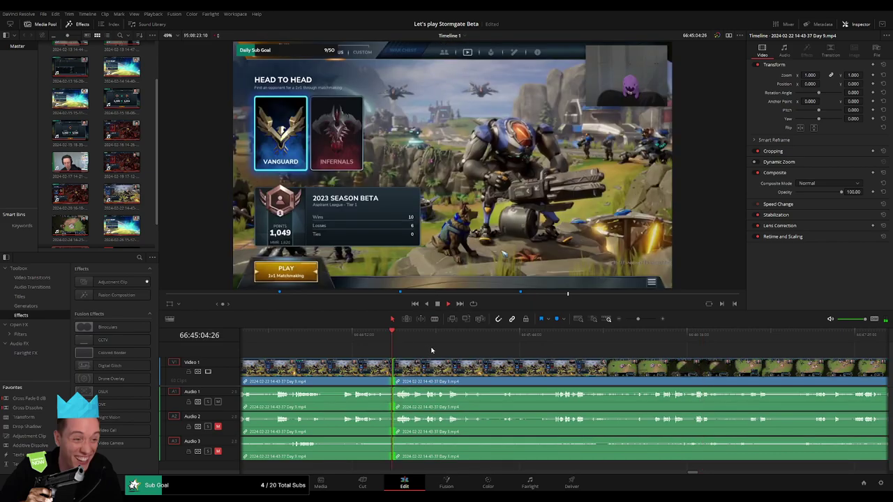
pyautogui.click(408, 337)
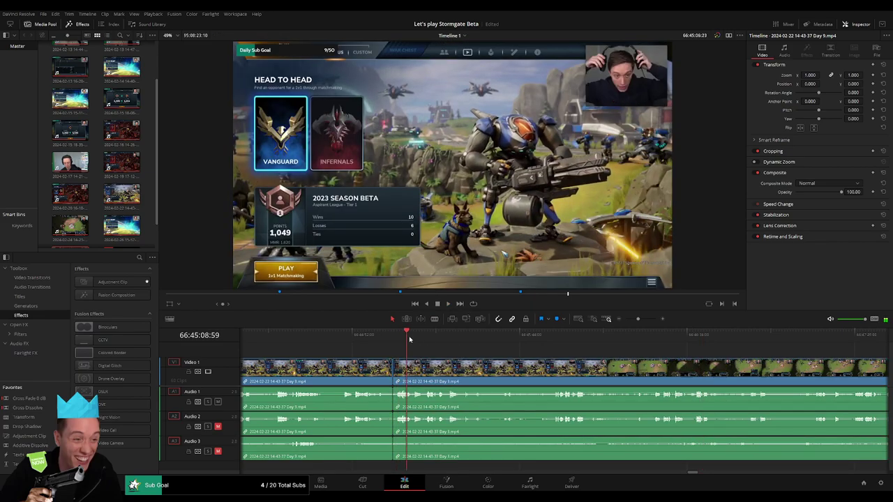
# Step: Scrub ahead through the gameplay and zoom in to place the playhead on the next cut frame
pyautogui.moveTo(410, 339); pyautogui.dragTo(644, 336)
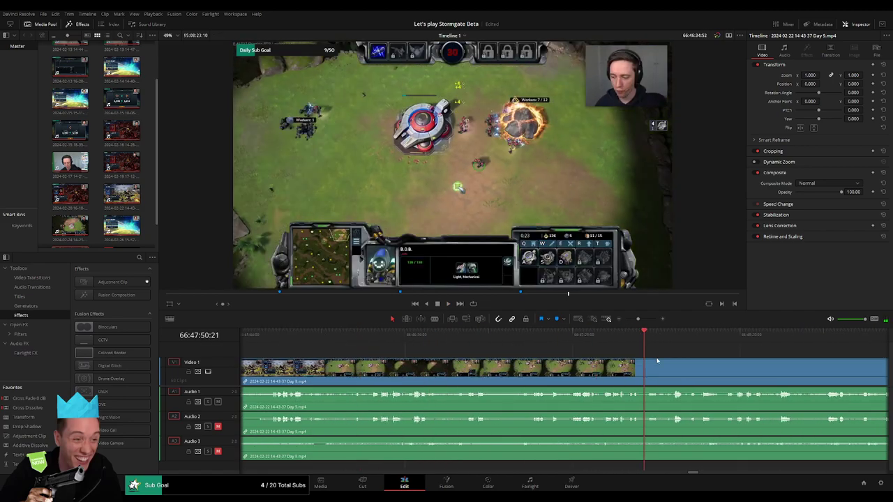
pyautogui.click(753, 336)
pyautogui.click(767, 337)
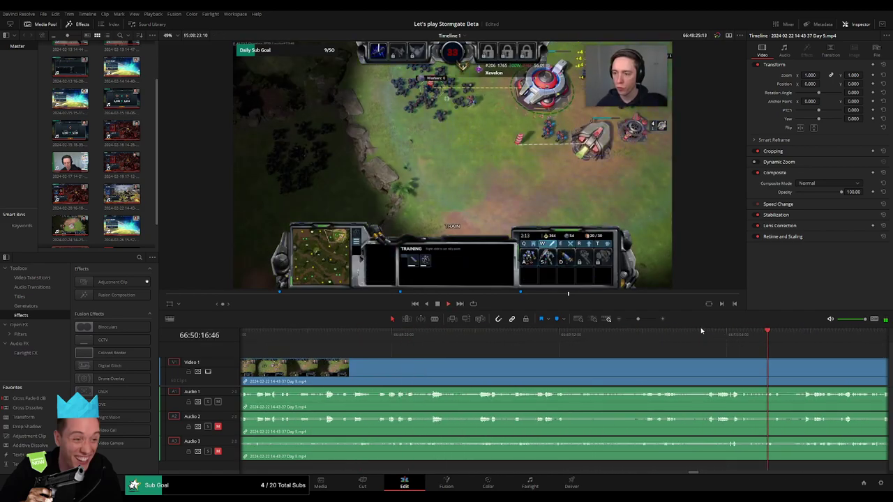
pyautogui.click(437, 336)
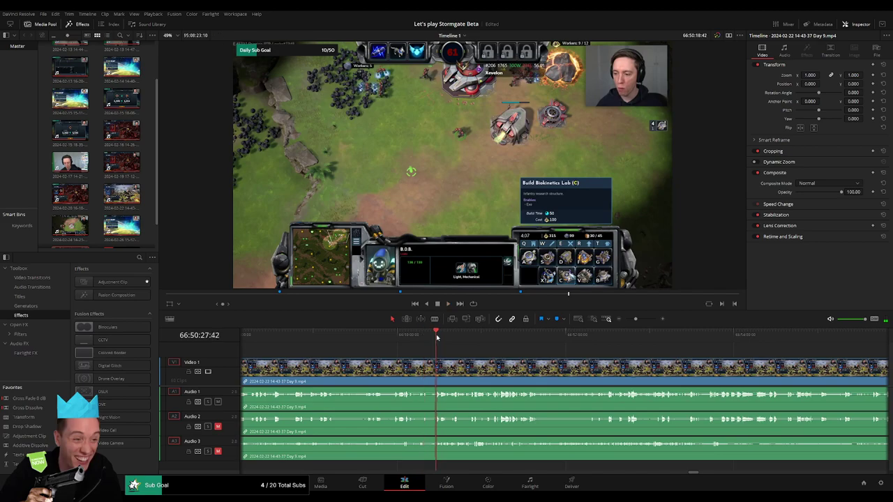
pyautogui.moveTo(437, 338)
pyautogui.mouseDown()
pyautogui.moveTo(548, 346)
pyautogui.moveTo(569, 336)
pyautogui.mouseUp()
pyautogui.moveTo(635, 319); pyautogui.dragTo(643, 319)
pyautogui.click(638, 335)
pyautogui.click(632, 337)
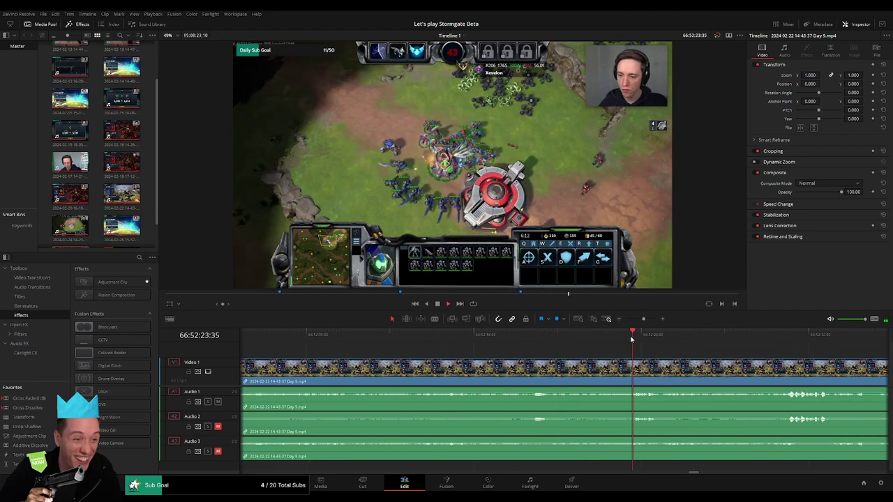
pyautogui.click(489, 343)
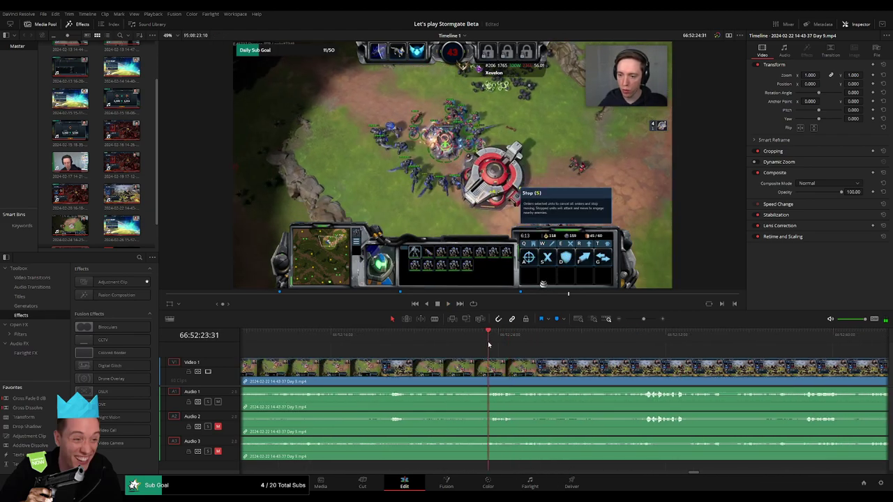
pyautogui.moveTo(488, 345); pyautogui.dragTo(467, 346)
# Step: Blade the Day 9 clip at the chosen frame near 66:52:22:30
pyautogui.press('b')
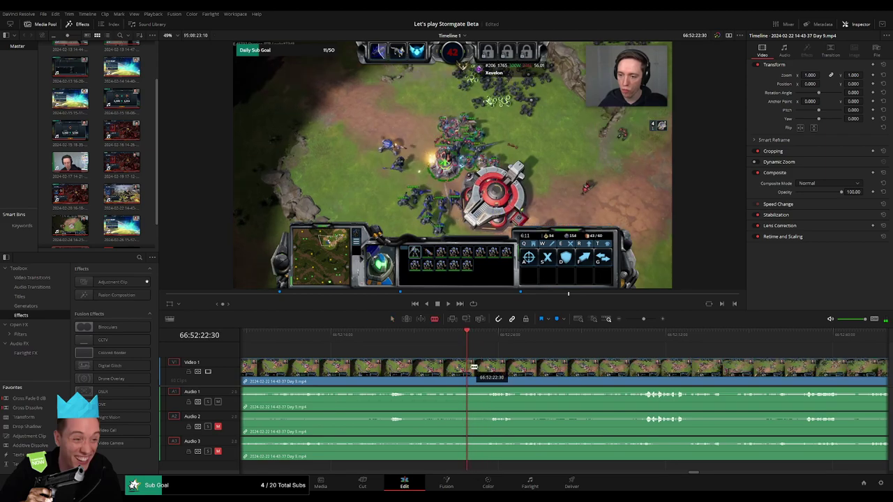
pyautogui.click(467, 368)
pyautogui.press('a')
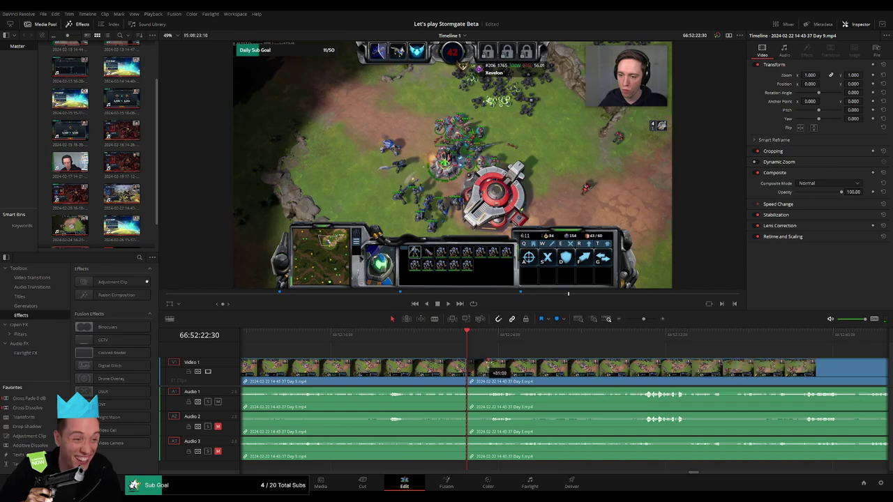
pyautogui.moveTo(491, 368); pyautogui.dragTo(494, 368)
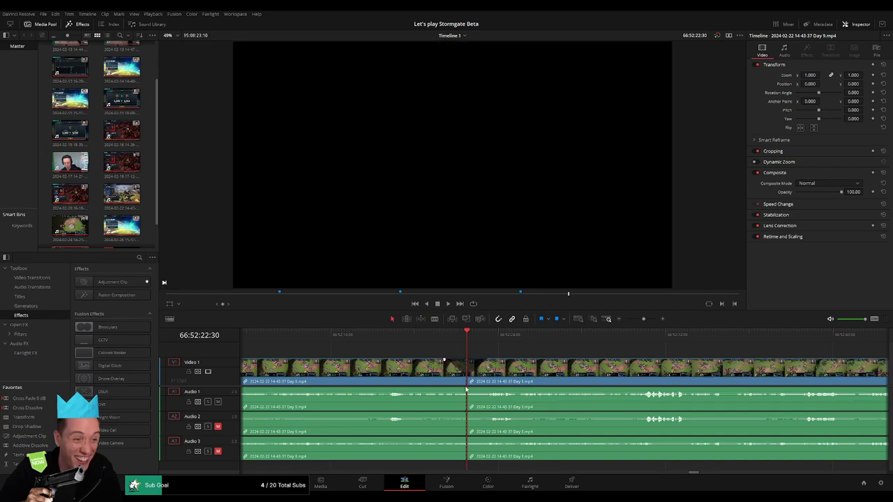
# Step: Fade the audio out and back in at the cut on Audio 1, 2 and 3
pyautogui.moveTo(461, 389); pyautogui.dragTo(450, 389)
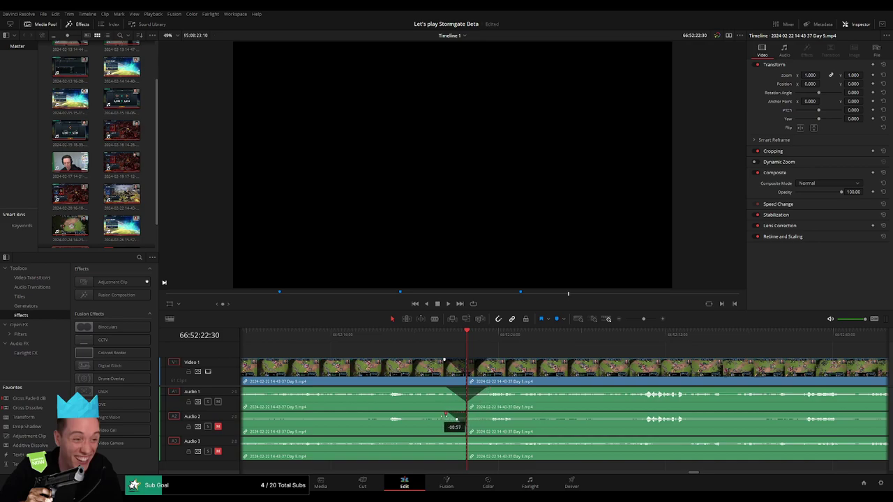
pyautogui.moveTo(468, 413); pyautogui.dragTo(482, 415)
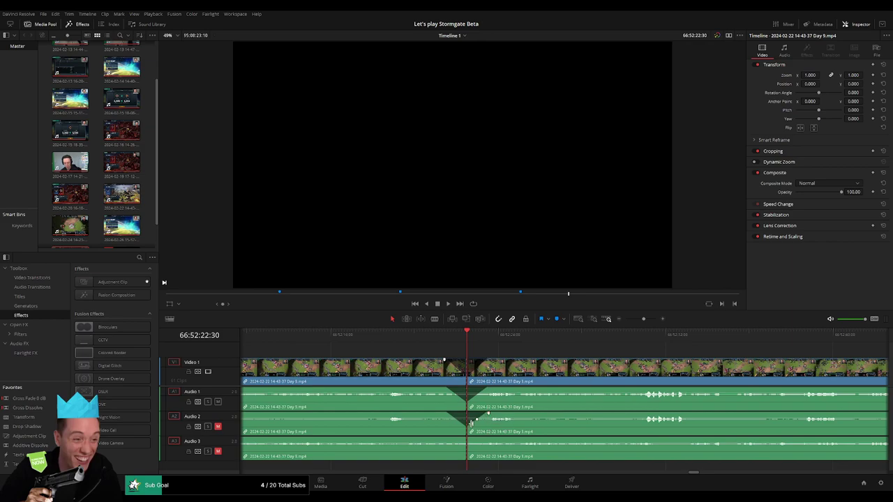
pyautogui.moveTo(465, 438); pyautogui.dragTo(450, 437)
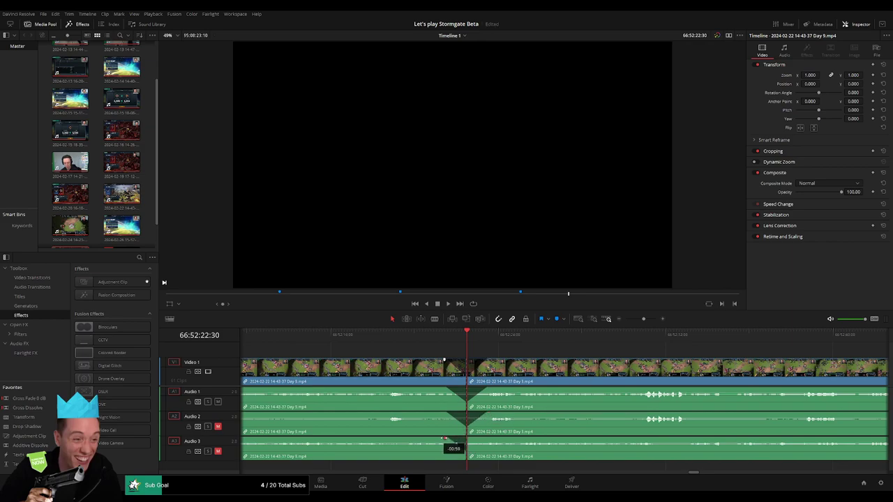
pyautogui.moveTo(469, 438); pyautogui.dragTo(477, 440)
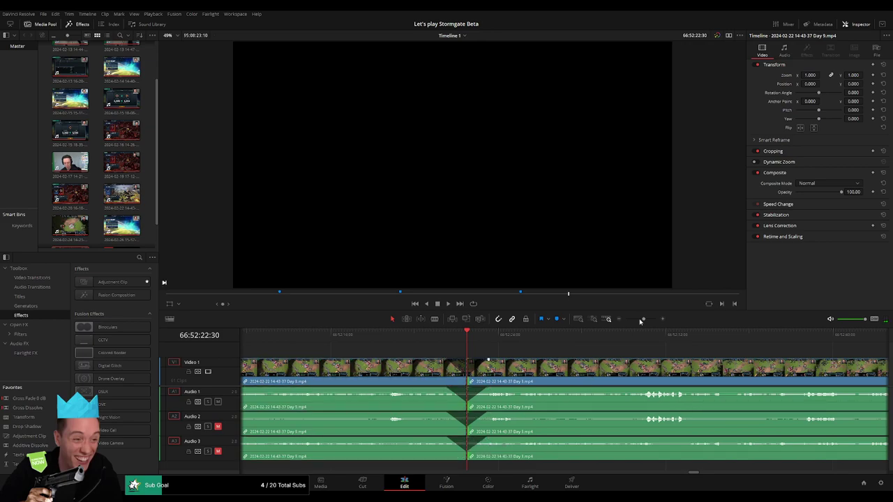
pyautogui.moveTo(641, 321); pyautogui.dragTo(625, 320)
pyautogui.hscroll(3, 450, 351)
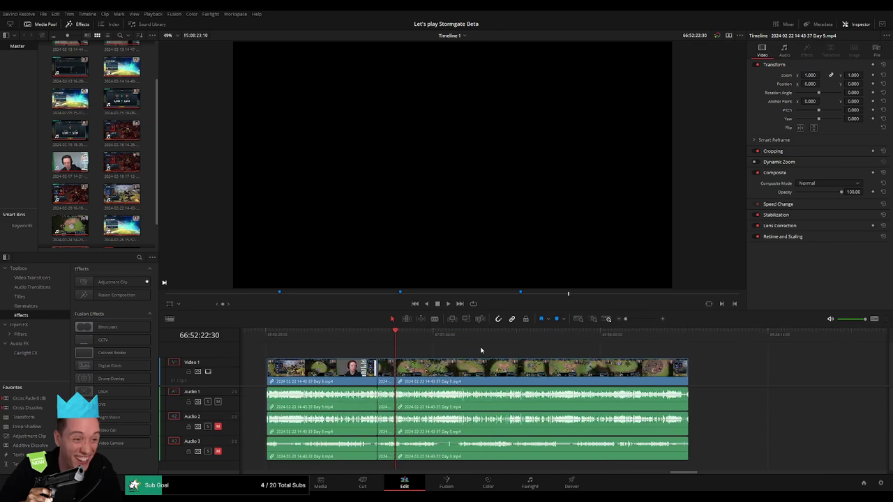
pyautogui.hscroll(5, 321, 349)
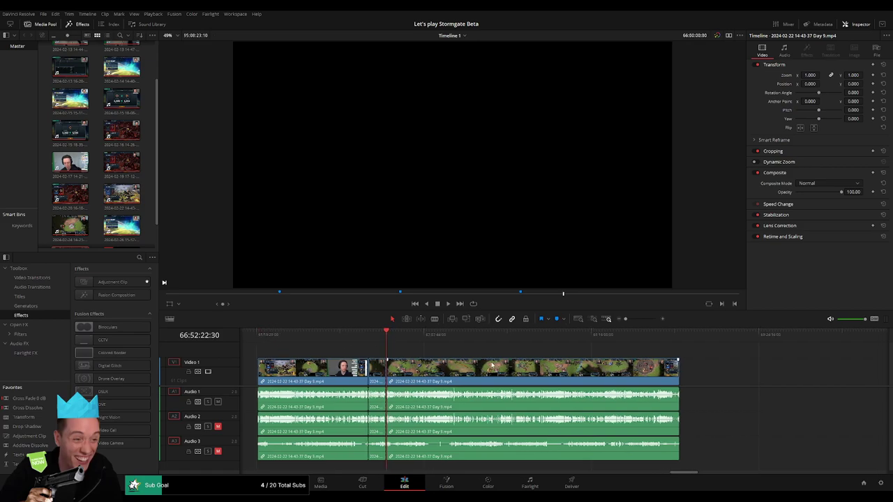
# Step: Set the playhead at 68:00:00:00 and snap the Day 9 clip's start to it
pyautogui.hotkey('ctrl', 'z')
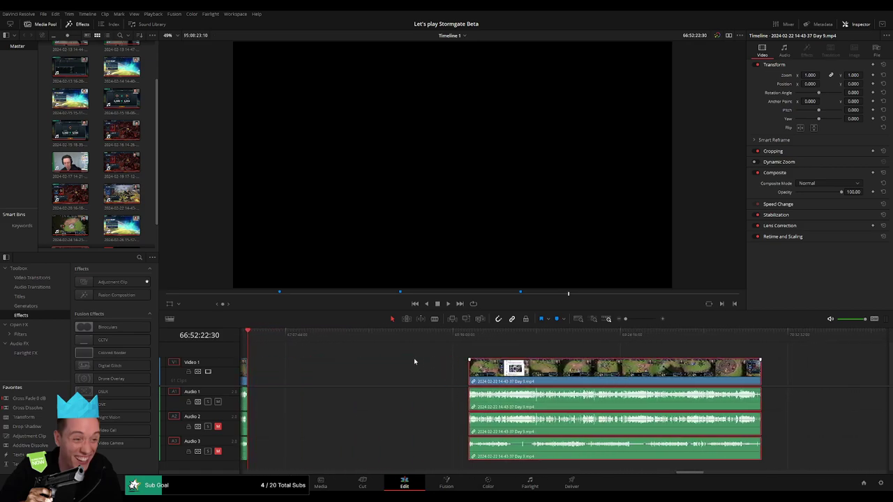
pyautogui.hscroll(-1, 335, 354)
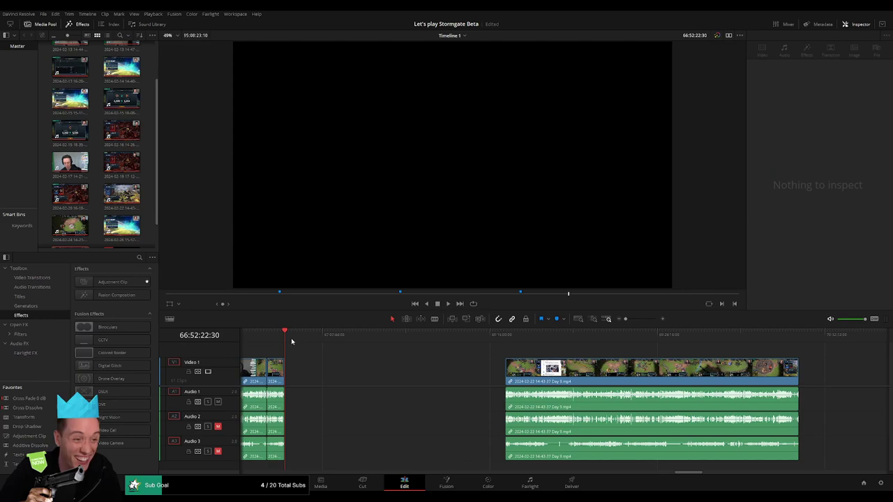
pyautogui.moveTo(292, 342); pyautogui.dragTo(451, 357)
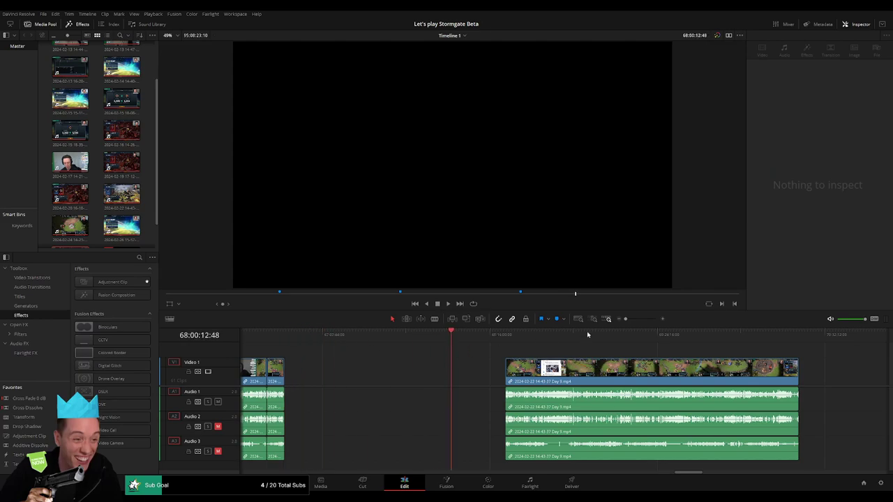
pyautogui.moveTo(625, 319); pyautogui.dragTo(633, 323)
pyautogui.moveTo(566, 341); pyautogui.dragTo(560, 339)
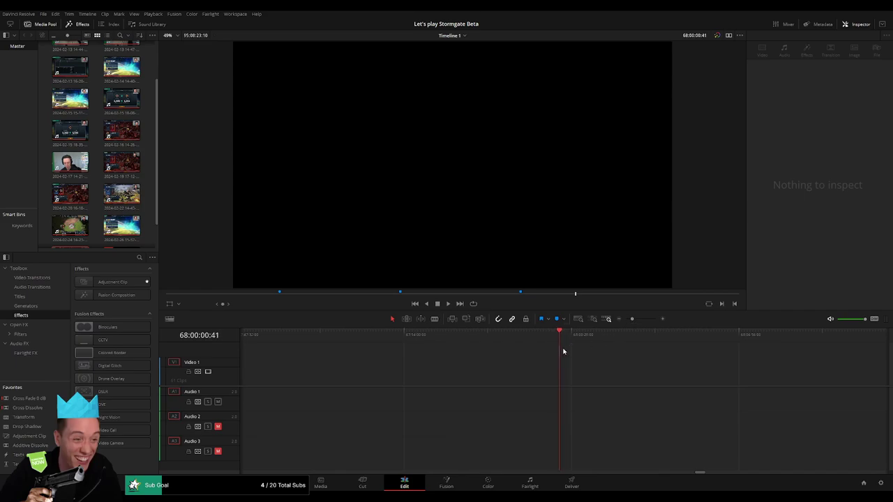
pyautogui.click(618, 320)
pyautogui.click(379, 368)
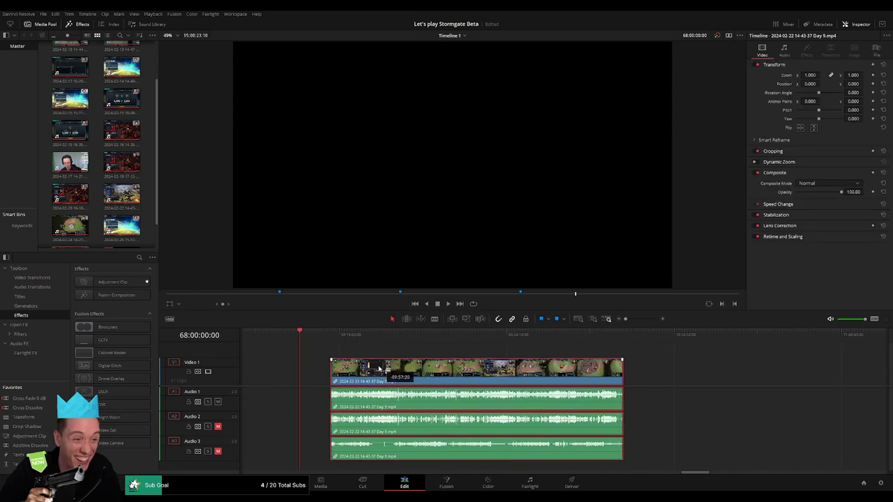
pyautogui.moveTo(379, 368); pyautogui.dragTo(362, 352)
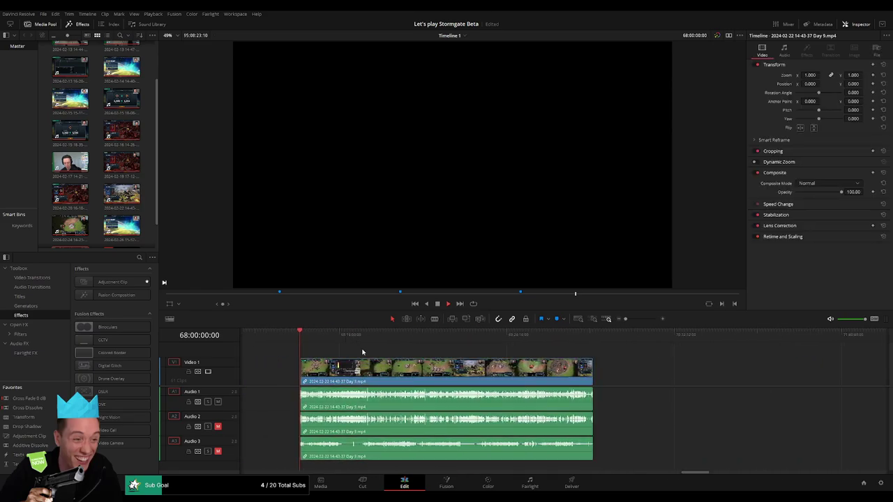
pyautogui.moveTo(309, 339); pyautogui.dragTo(427, 343)
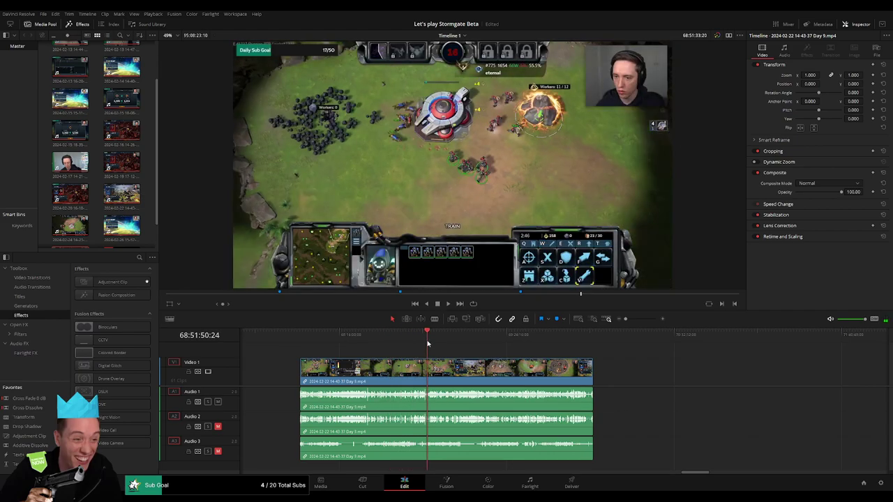
# Step: Play and zoom in to find where the dead section of the footage starts
pyautogui.press('space')
pyautogui.moveTo(626, 319); pyautogui.dragTo(636, 320)
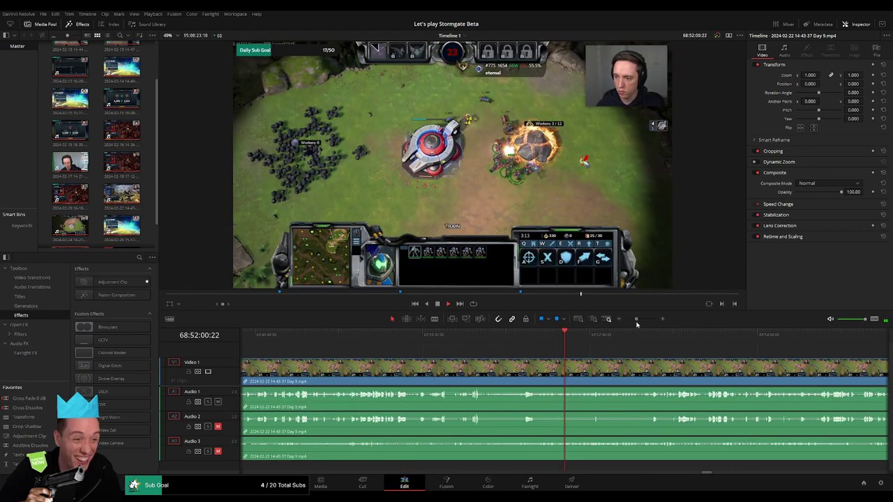
pyautogui.click(602, 339)
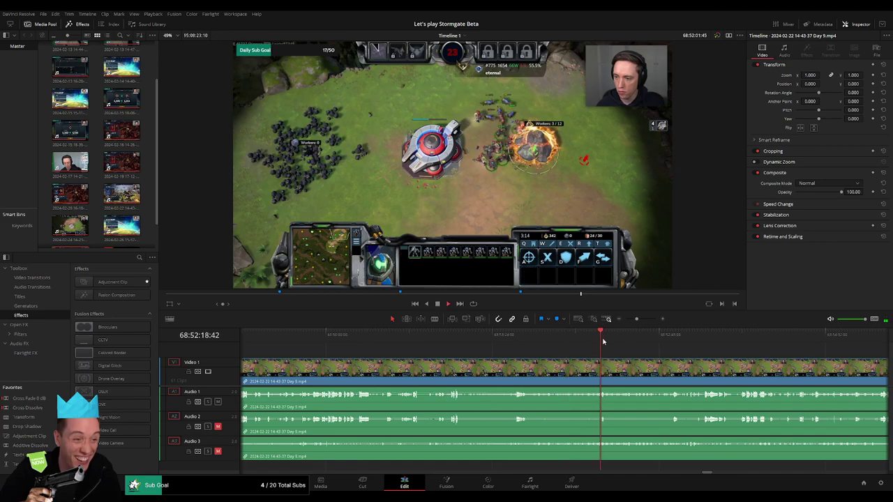
pyautogui.scroll(1, 566, 345)
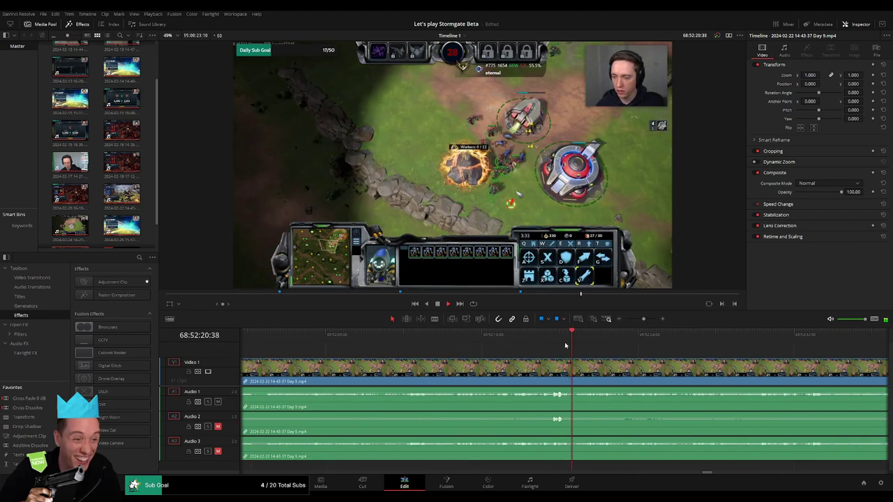
pyautogui.moveTo(566, 345); pyautogui.dragTo(521, 342)
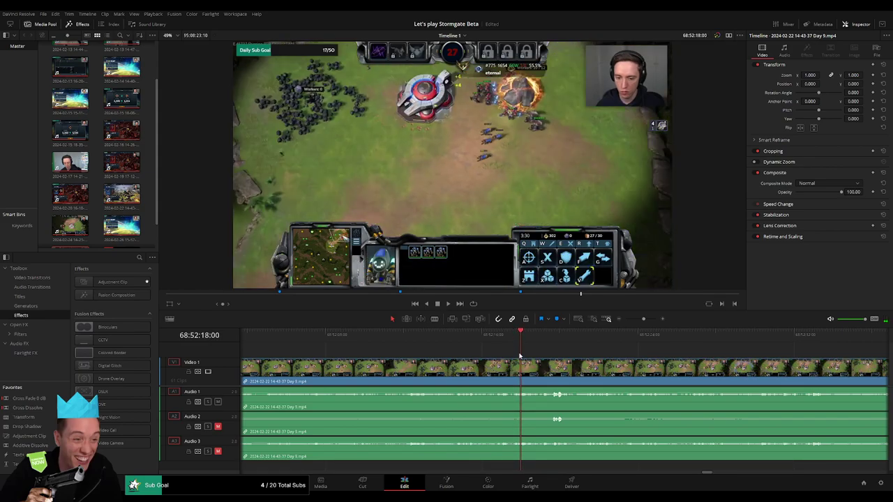
# Step: Split all tracks at 68:52:17:30, redoing the cut once, and fade Audio 1 there
pyautogui.hotkey('ctrl', 'b')
pyautogui.press('space')
pyautogui.hotkey('ctrl', 'z')
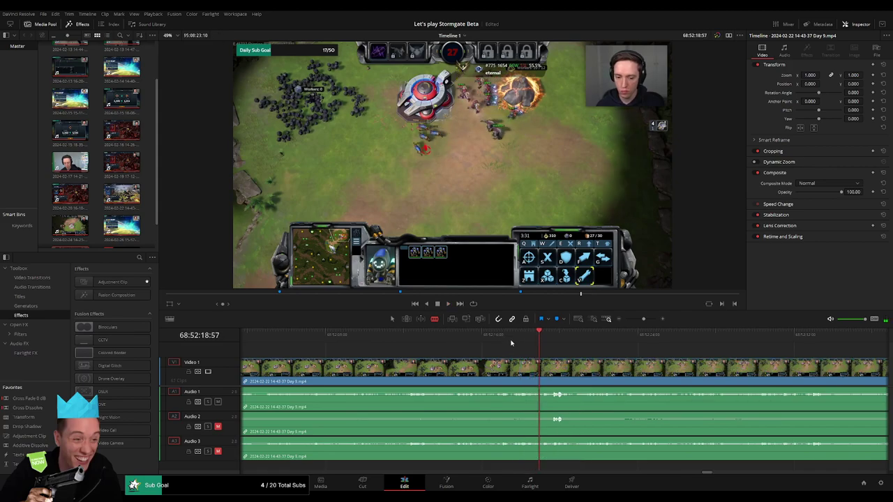
pyautogui.click(512, 342)
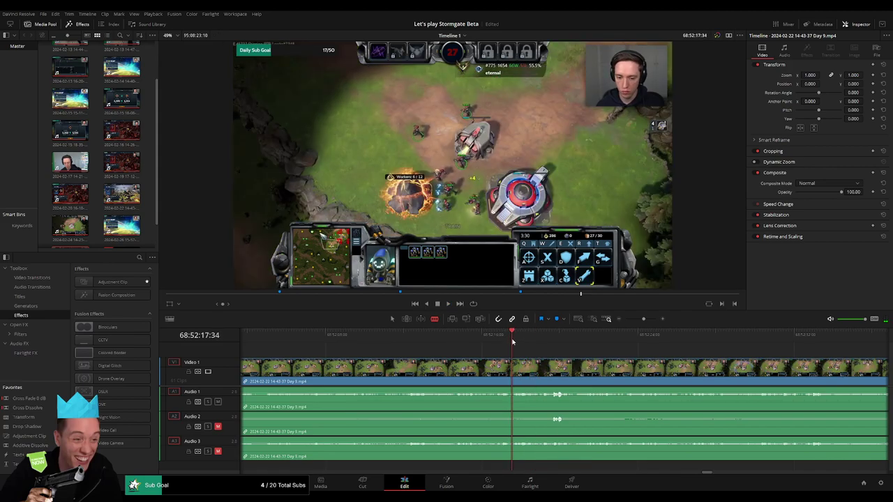
pyautogui.press('Left')
pyautogui.press('Left')
pyautogui.press('Left')
pyautogui.hotkey('ctrl', 'b')
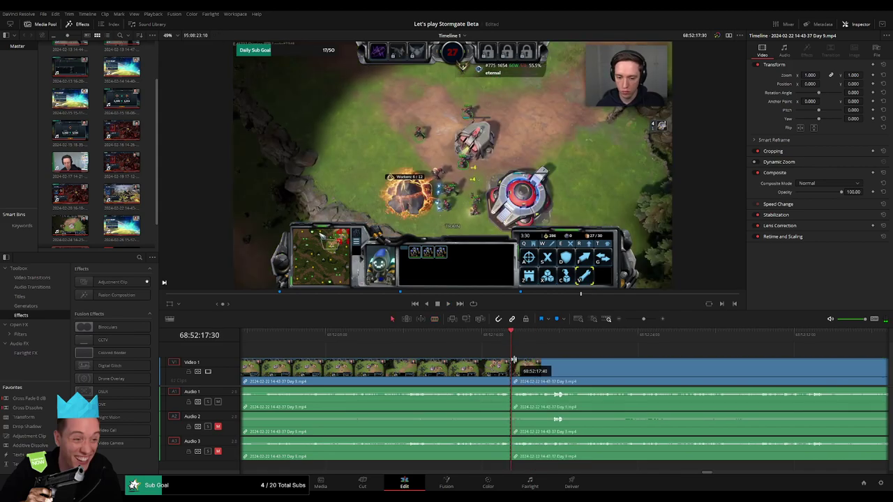
pyautogui.moveTo(532, 363); pyautogui.dragTo(494, 364)
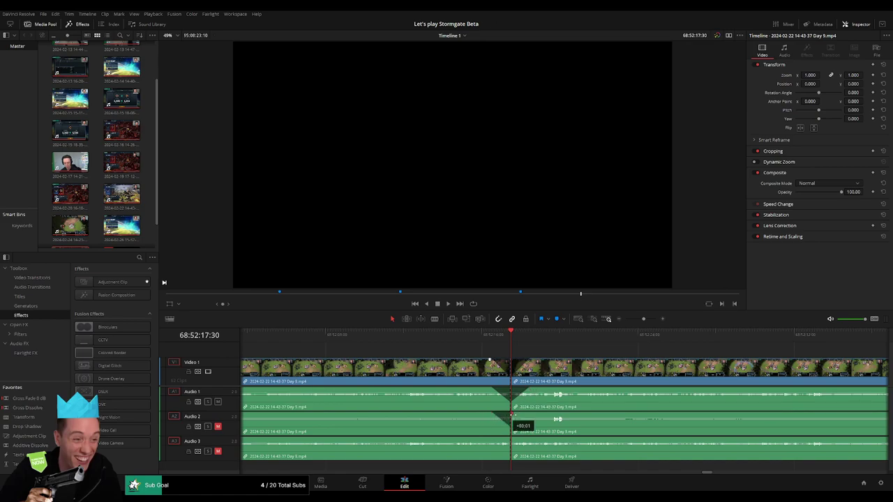
# Step: Lengthen the Audio 2 and Audio 3 fades at the cut
pyautogui.moveTo(512, 414); pyautogui.dragTo(528, 414)
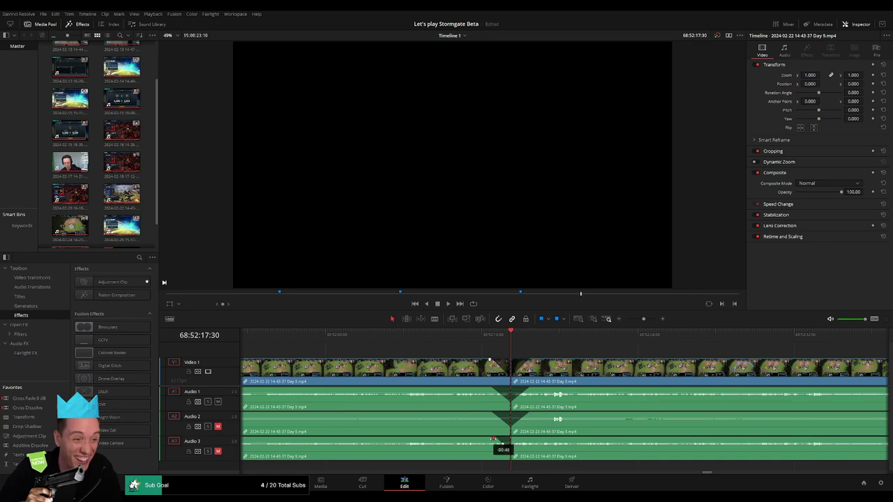
pyautogui.moveTo(513, 440); pyautogui.dragTo(530, 439)
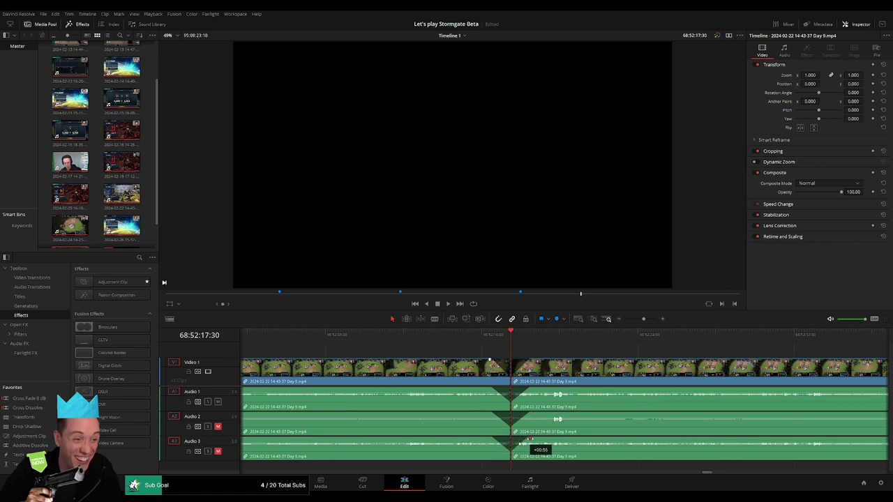
pyautogui.scroll(-3, 643, 336)
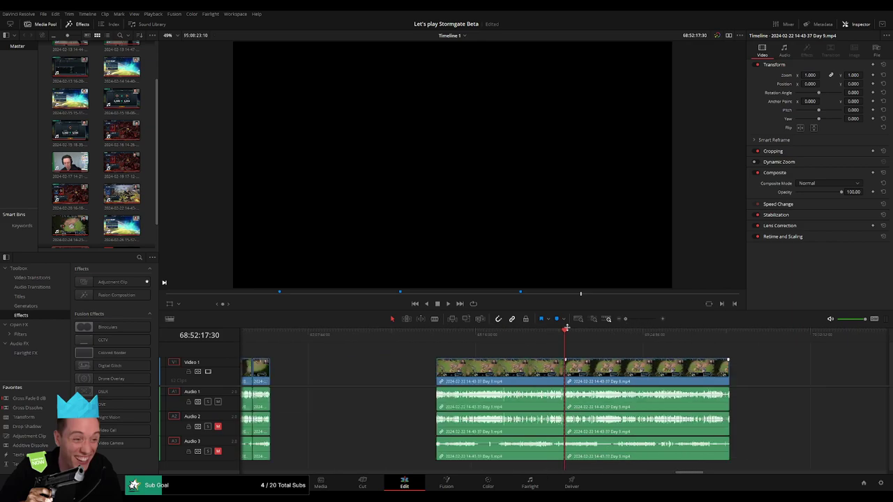
pyautogui.scroll(-3, 558, 345)
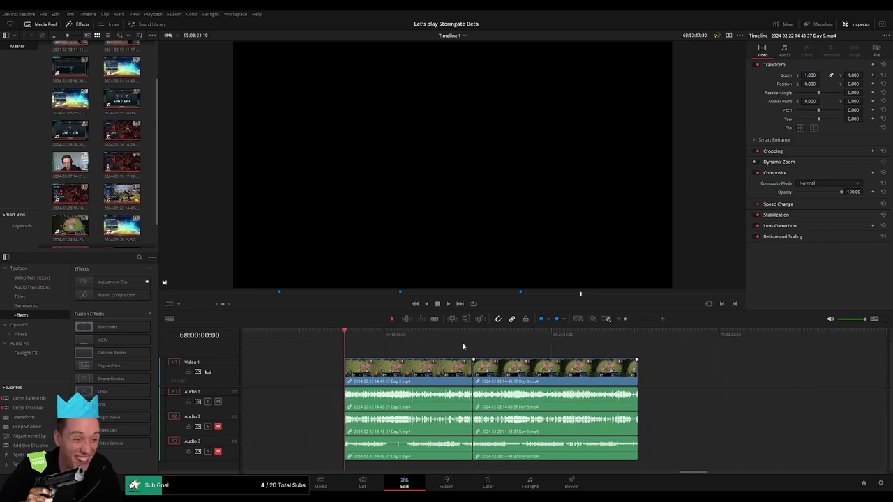
# Step: Move the piece after the cut so it starts at 70:00:00:00
pyautogui.hscroll(3, 395, 368)
pyautogui.moveTo(395, 368); pyautogui.dragTo(625, 368)
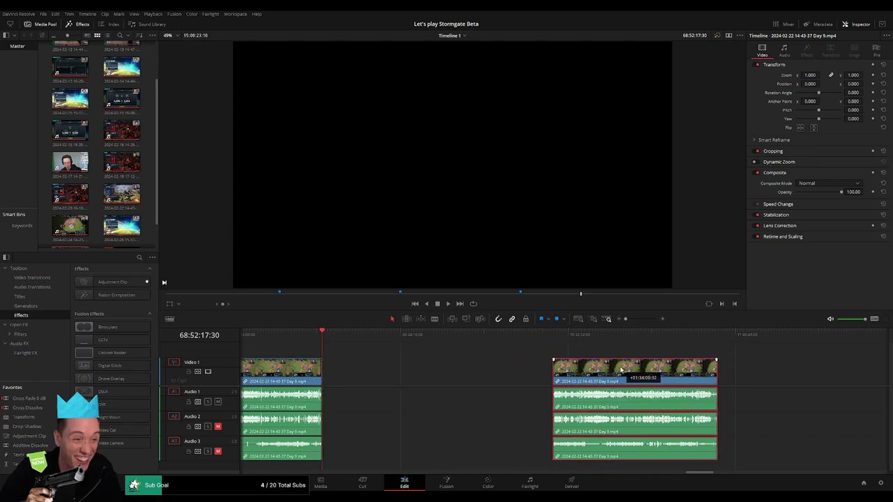
pyautogui.click(430, 352)
pyautogui.moveTo(350, 342); pyautogui.dragTo(489, 355)
pyautogui.moveTo(625, 319); pyautogui.dragTo(635, 319)
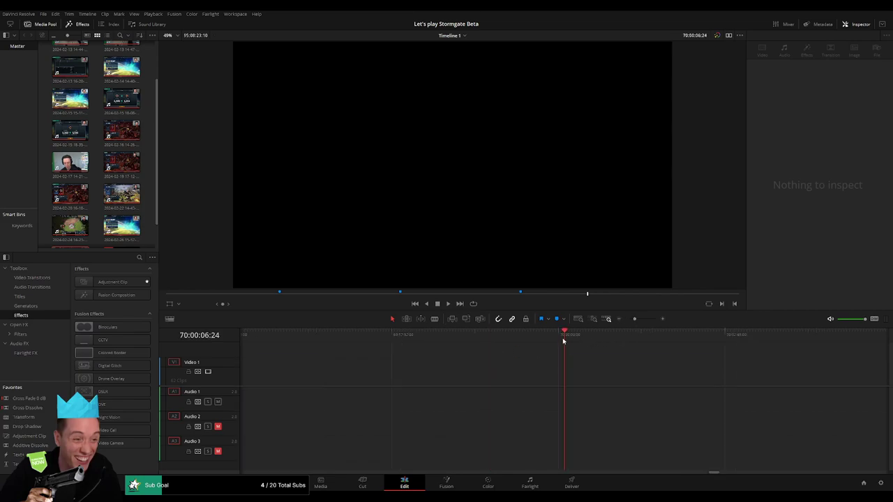
pyautogui.moveTo(564, 341); pyautogui.dragTo(559, 338)
pyautogui.moveTo(634, 319); pyautogui.dragTo(625, 318)
pyautogui.hscroll(3, 454, 344)
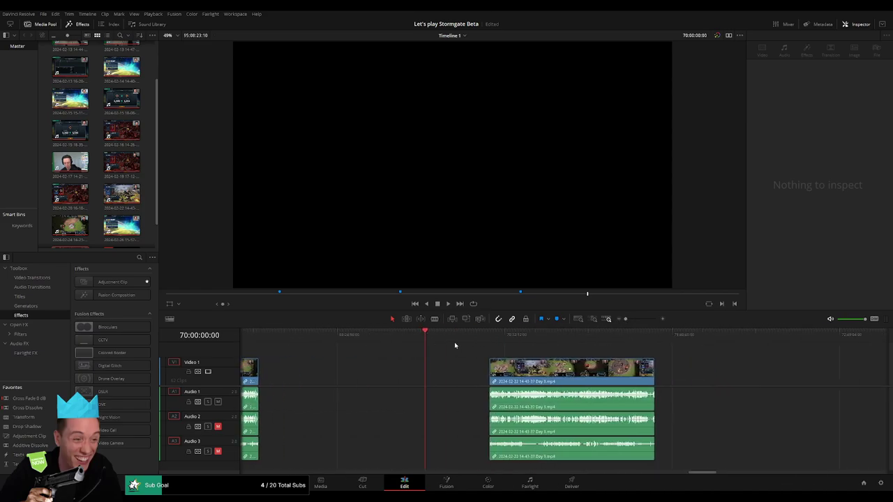
pyautogui.moveTo(521, 373); pyautogui.dragTo(457, 367)
# Step: Play and skim the repositioned piece to find the dead air near 70:52
pyautogui.press('space')
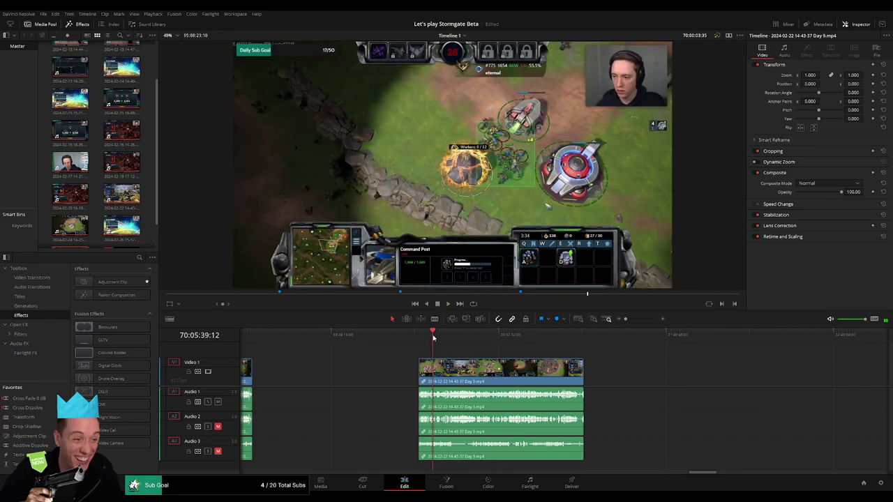
pyautogui.moveTo(421, 341); pyautogui.dragTo(546, 347)
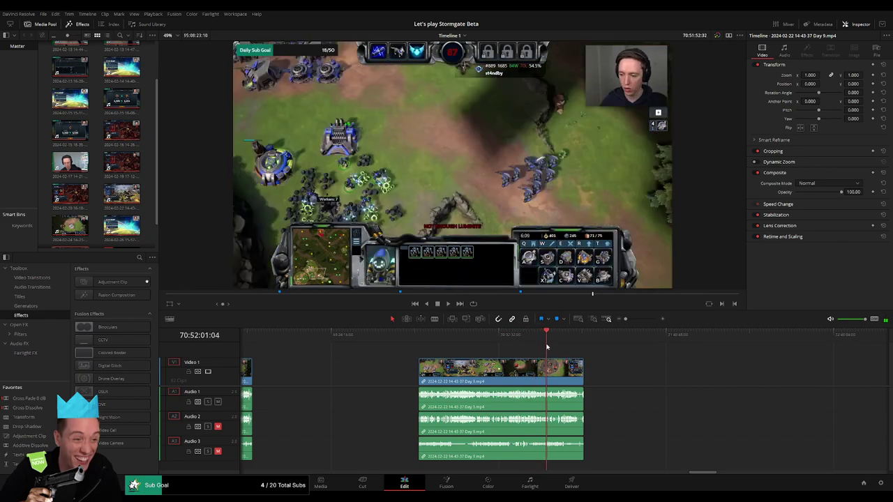
pyautogui.moveTo(546, 346); pyautogui.dragTo(547, 347)
pyautogui.press('space')
pyautogui.moveTo(638, 320); pyautogui.dragTo(643, 319)
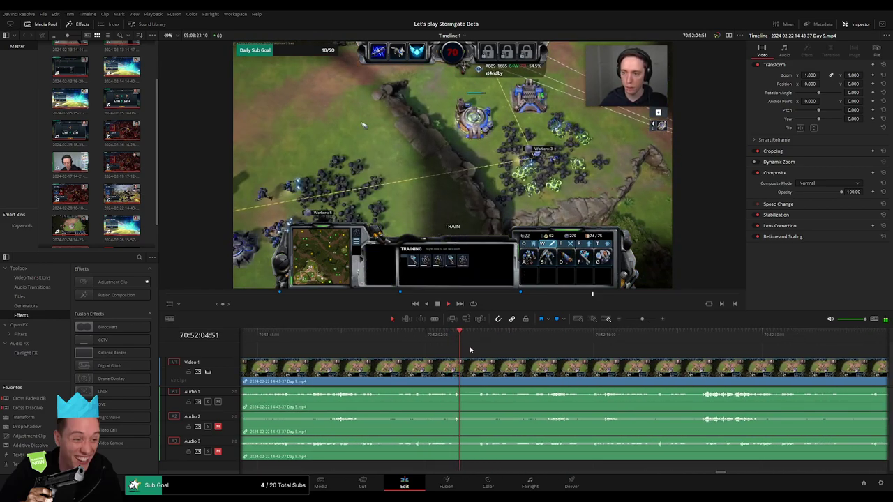
pyautogui.press('space')
# Step: Split all tracks at 70:52:03:30 and adjust the fade at the new cut
pyautogui.moveTo(454, 348); pyautogui.dragTo(444, 344)
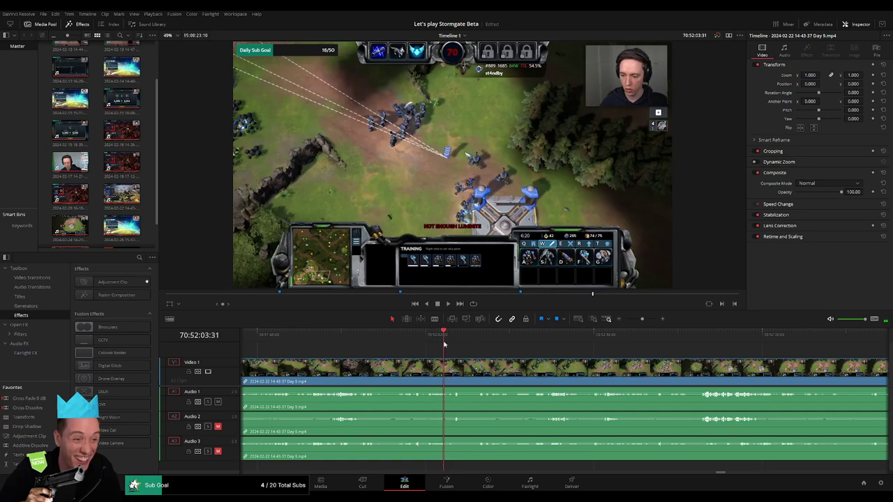
pyautogui.hotkey('ctrl', 'b')
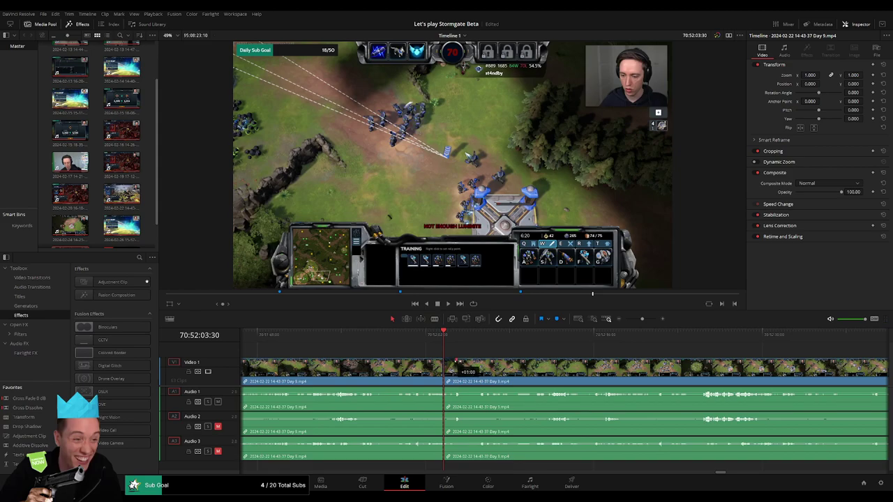
pyautogui.moveTo(456, 361); pyautogui.dragTo(455, 360)
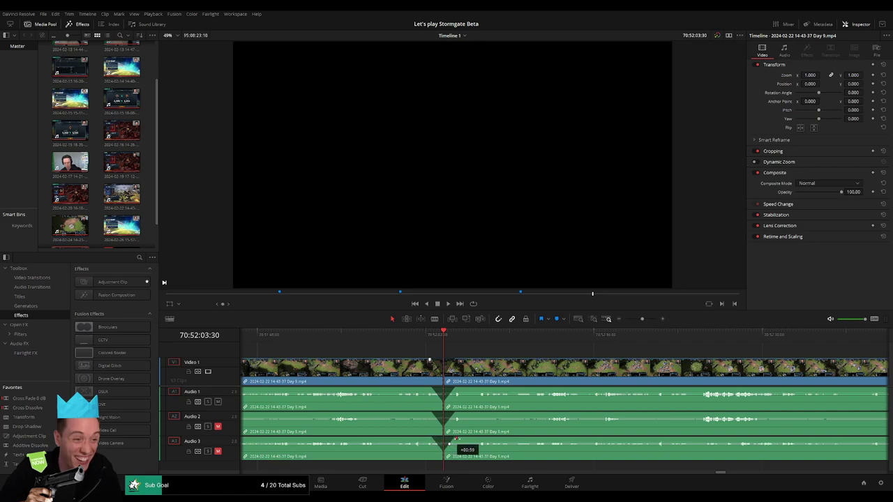
# Step: Move the short Day 9 tail piece so it starts at 72:00:00:00
pyautogui.moveTo(642, 320); pyautogui.dragTo(625, 319)
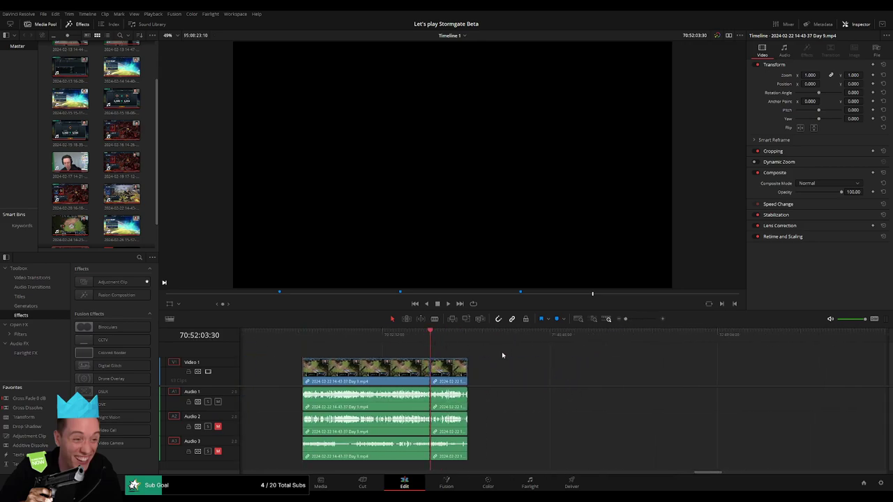
pyautogui.hscroll(3, 502, 352)
pyautogui.moveTo(353, 372); pyautogui.dragTo(613, 369)
pyautogui.click(452, 359)
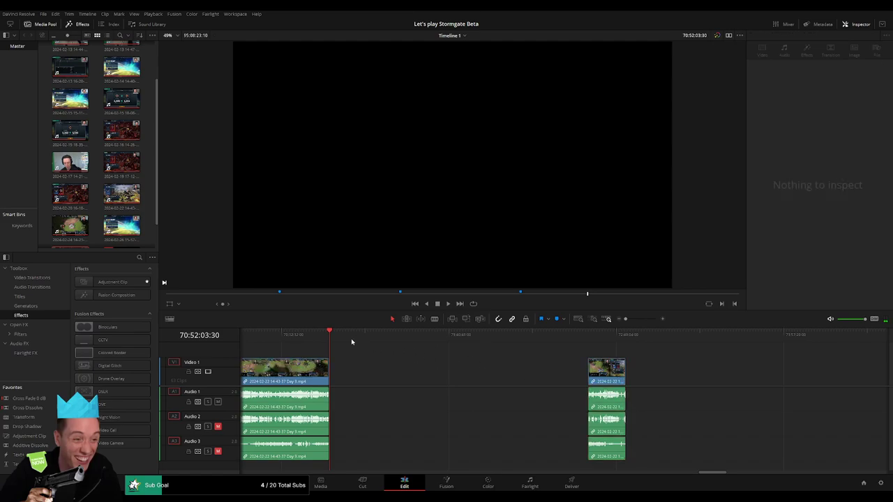
pyautogui.moveTo(398, 345); pyautogui.dragTo(496, 355)
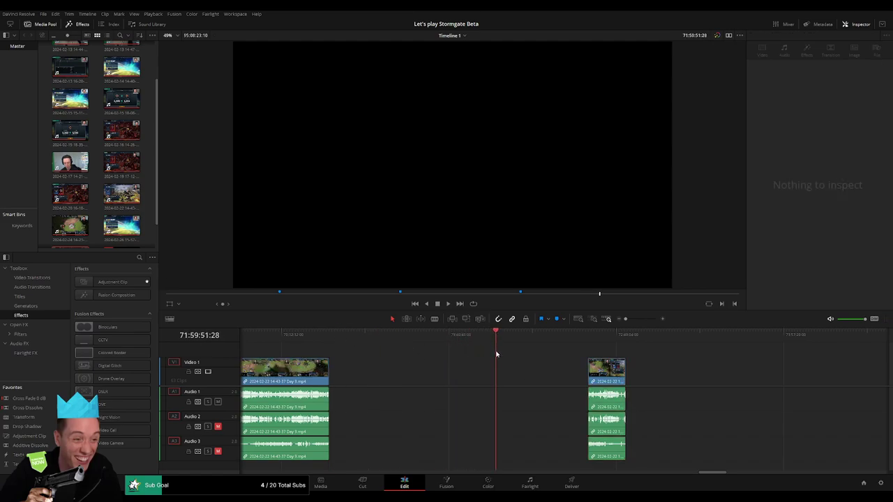
pyautogui.moveTo(603, 372); pyautogui.dragTo(502, 372)
# Step: Bring the Day 10 clip up directly against the Day 9 tail piece
pyautogui.hscroll(5, 685, 371)
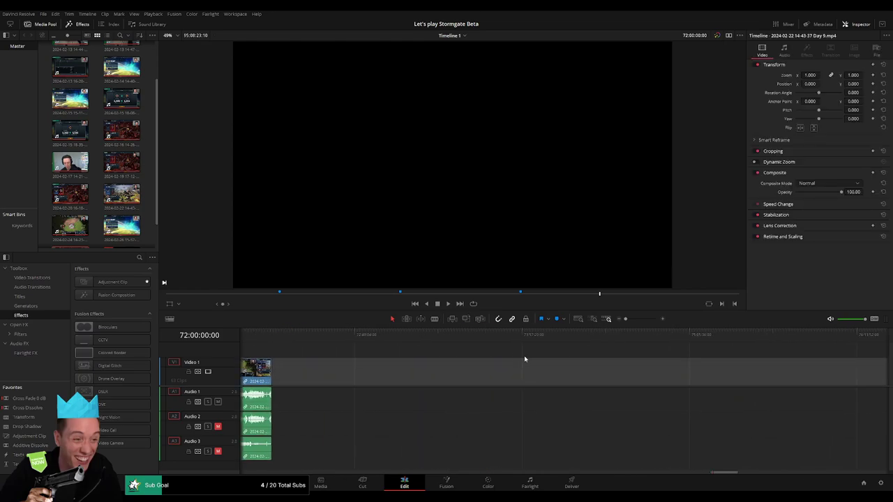
pyautogui.hscroll(3, 599, 368)
pyautogui.hscroll(5, 391, 370)
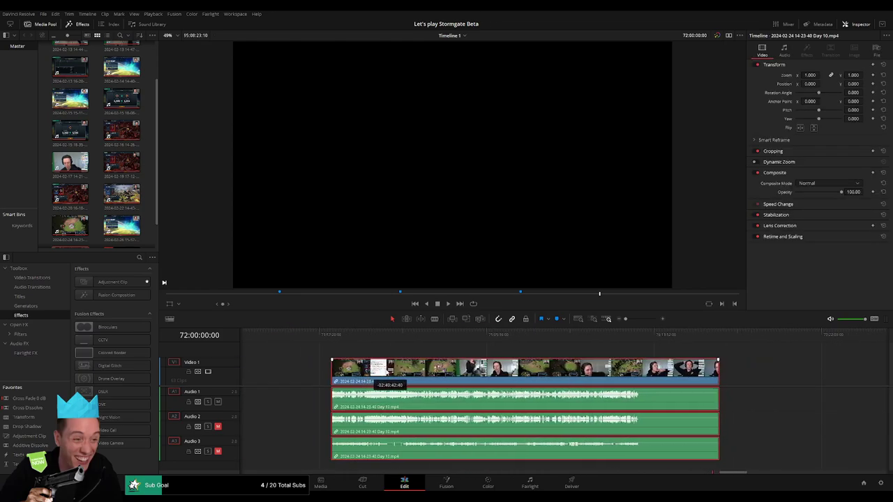
pyautogui.hscroll(-1, 363, 358)
pyautogui.hscroll(-3, 363, 358)
pyautogui.moveTo(703, 362); pyautogui.dragTo(443, 352)
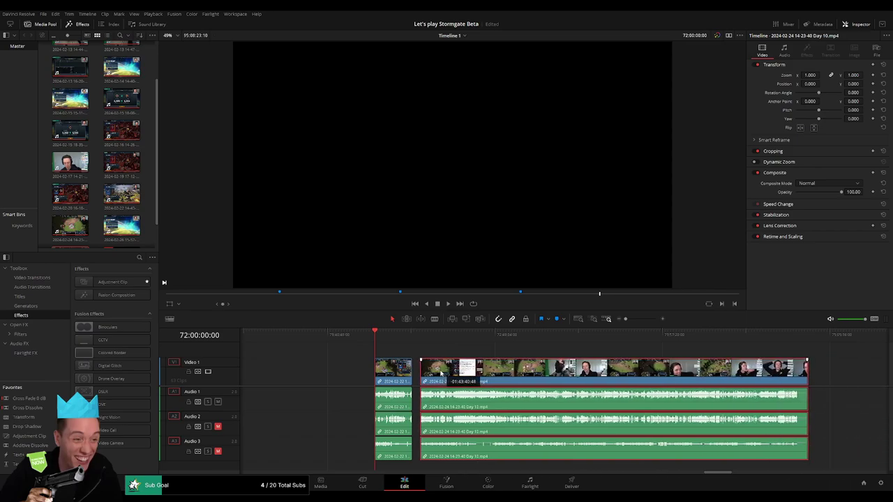
# Step: Find where the Day 9 action ends and blade the Day 9 clip there
pyautogui.press('space')
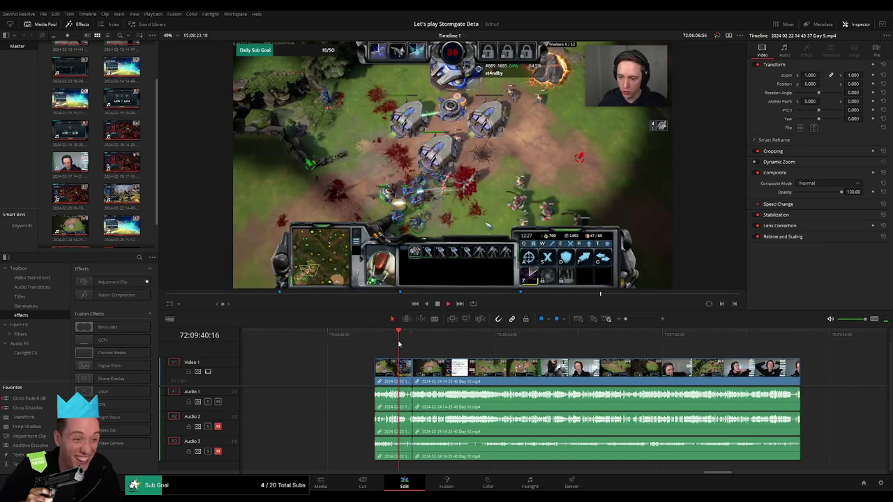
pyautogui.hscroll(-3, 630, 338)
pyautogui.click(674, 335)
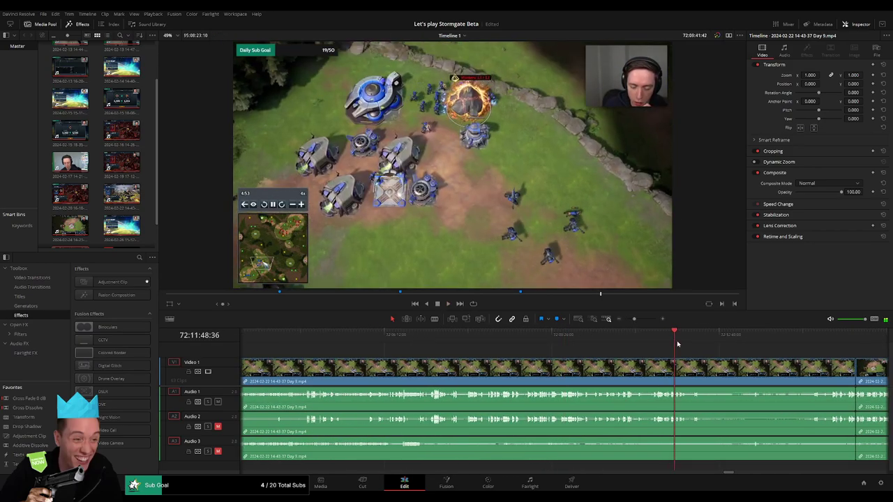
pyautogui.hscroll(4, 468, 359)
pyautogui.moveTo(634, 318); pyautogui.dragTo(642, 320)
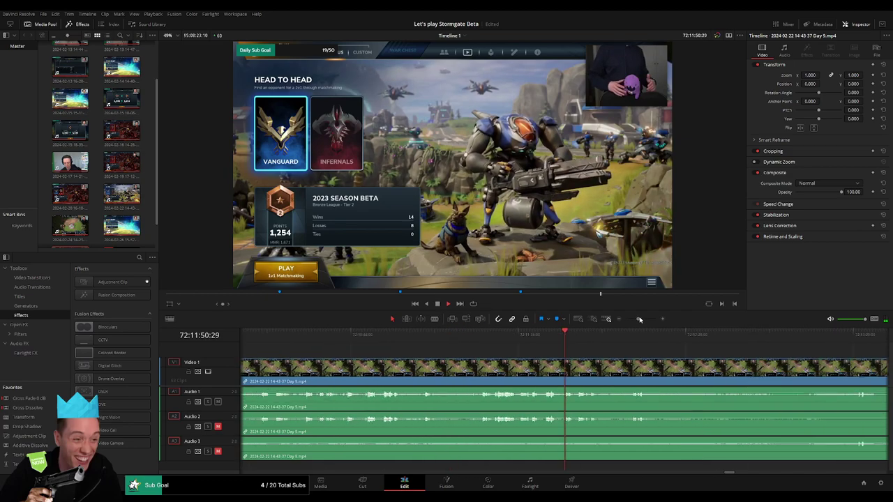
pyautogui.hscroll(2, 452, 351)
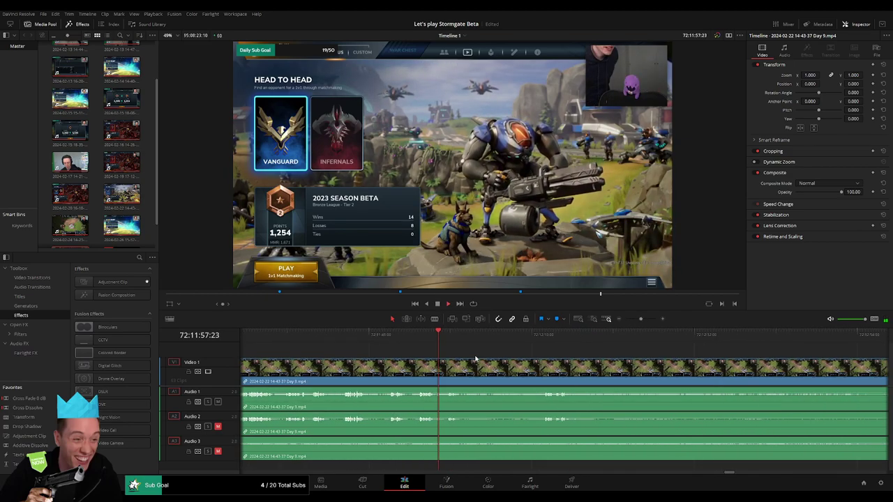
pyautogui.click(544, 335)
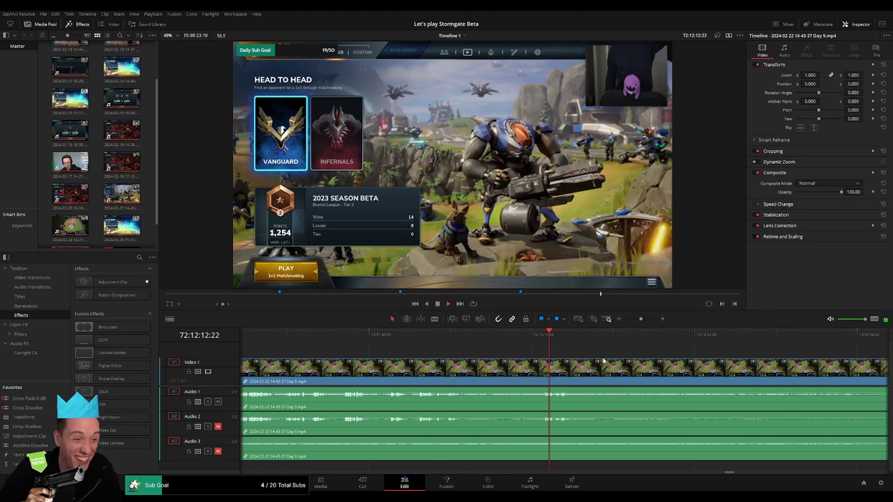
pyautogui.hscroll(2, 464, 359)
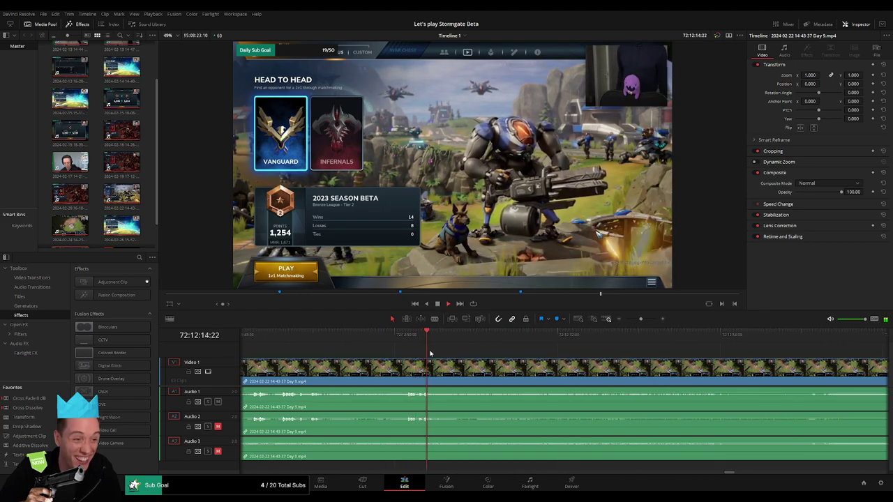
pyautogui.click(434, 319)
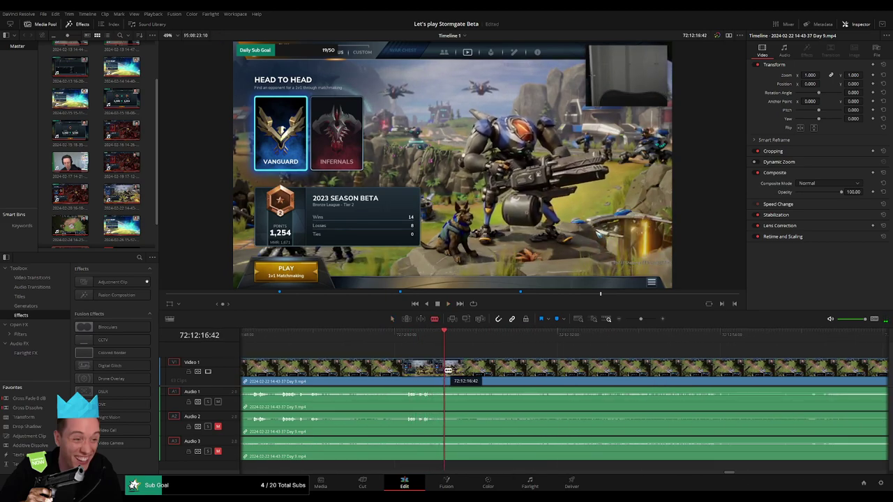
pyautogui.hotkey('ctrl', 'b')
# Step: Ripple delete the dead Day 9 section so Day 10 follows straight on
pyautogui.moveTo(642, 320)
pyautogui.mouseDown()
pyautogui.moveTo(633, 319)
pyautogui.moveTo(697, 336)
pyautogui.mouseUp()
pyautogui.press('a')
pyautogui.click(645, 375)
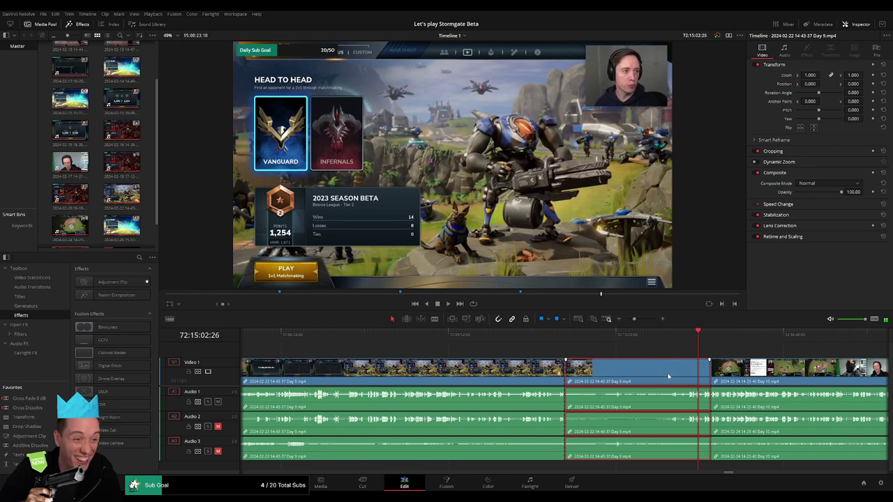
pyautogui.press('Delete')
pyautogui.click(578, 374)
pyautogui.press('Delete')
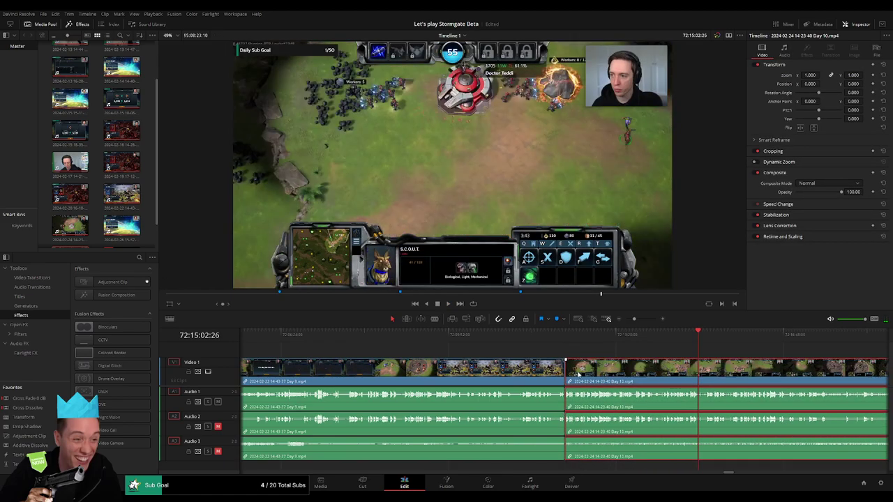
# Step: Add a crossfade transition across the Day 9–Day 10 join and play it back
pyautogui.click(568, 340)
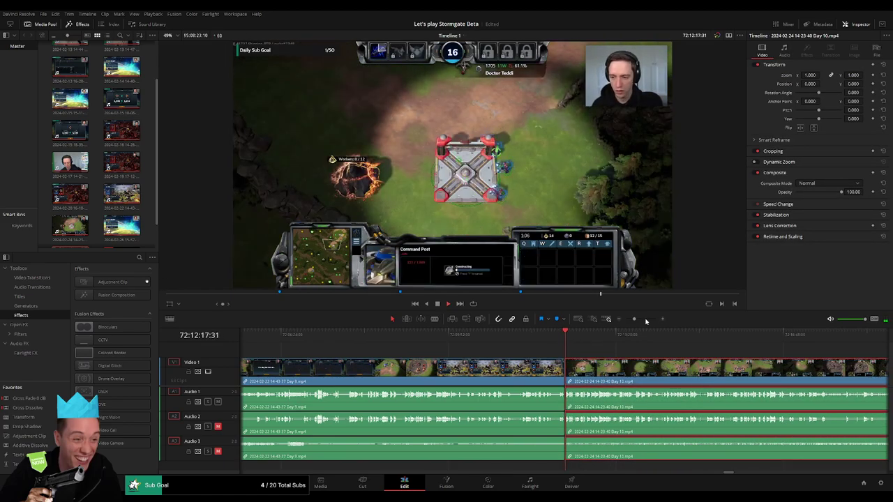
pyautogui.moveTo(634, 319); pyautogui.dragTo(644, 319)
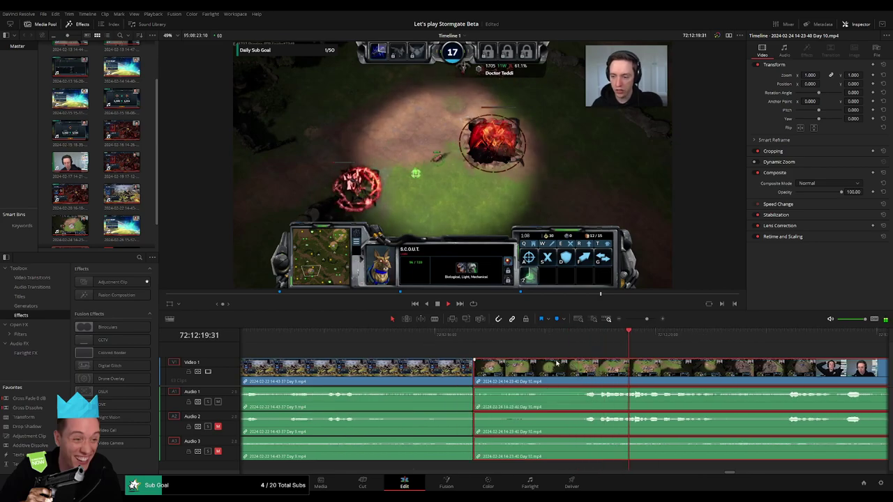
pyautogui.press('Up')
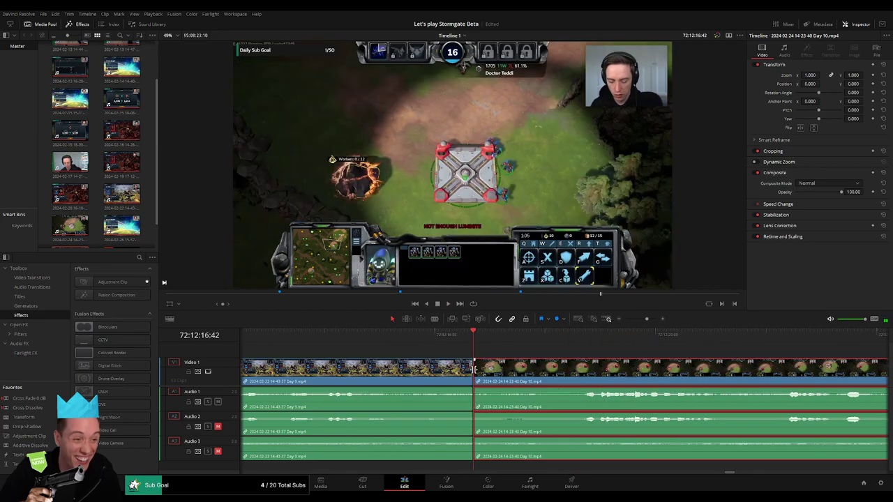
pyautogui.click(474, 370)
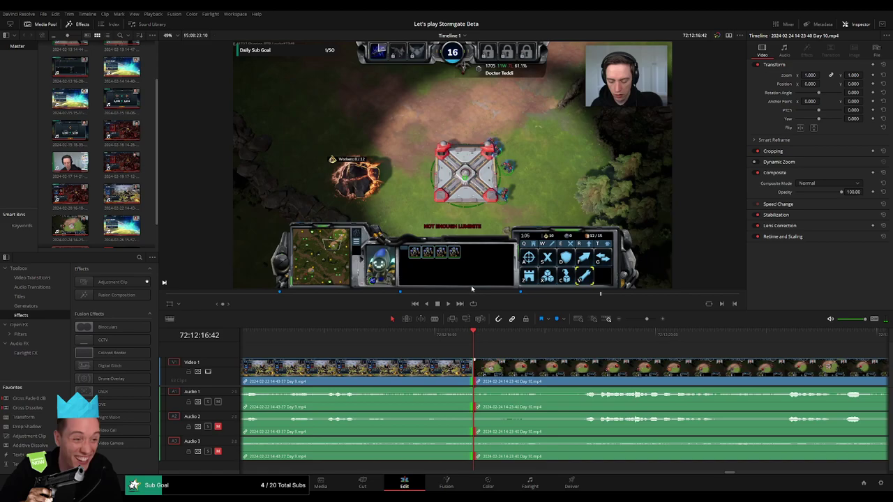
pyautogui.hotkey('ctrl', 't')
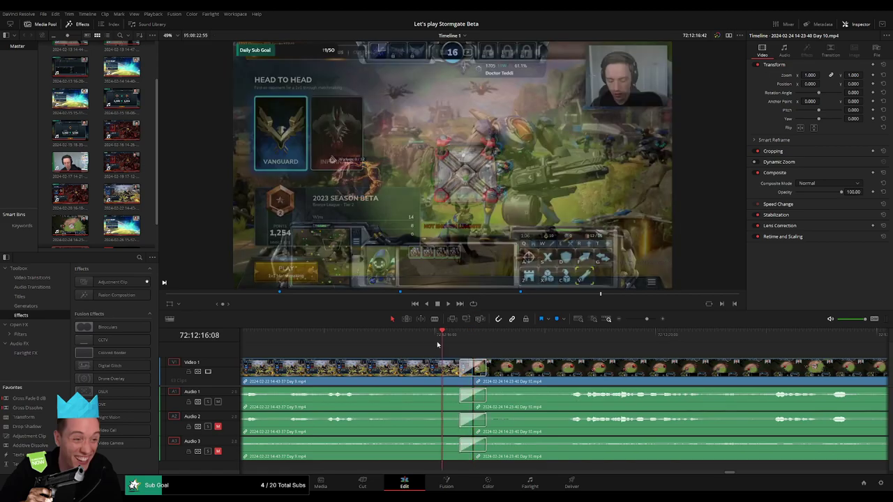
pyautogui.press('space')
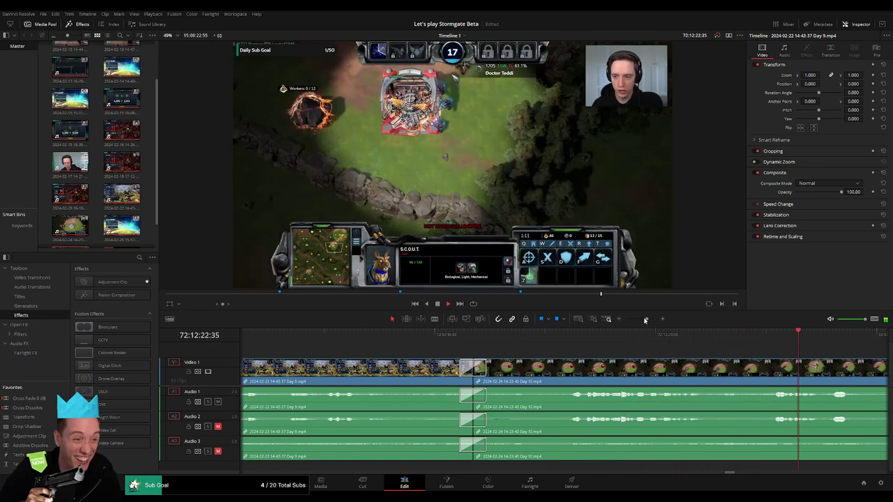
pyautogui.moveTo(647, 318); pyautogui.dragTo(624, 322)
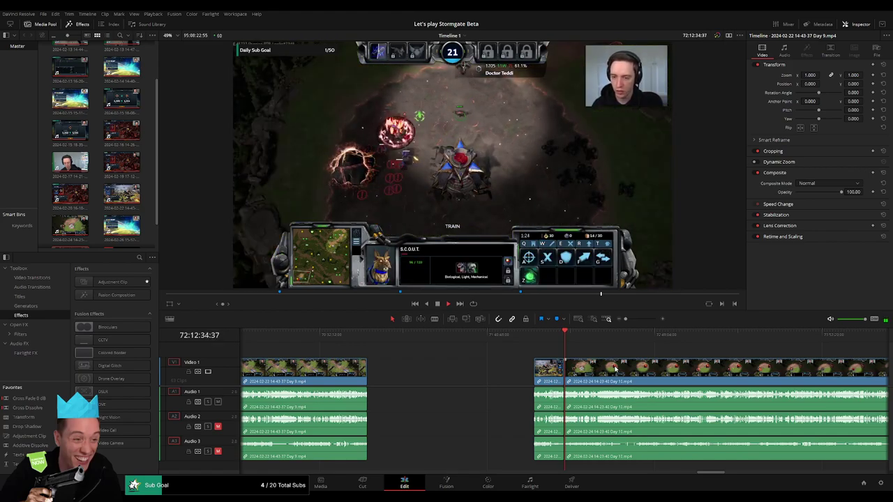
# Step: Split every Day 10 track near 72:52:08:30, just before the matchmaking Searching screen
pyautogui.hscroll(5, 636, 367)
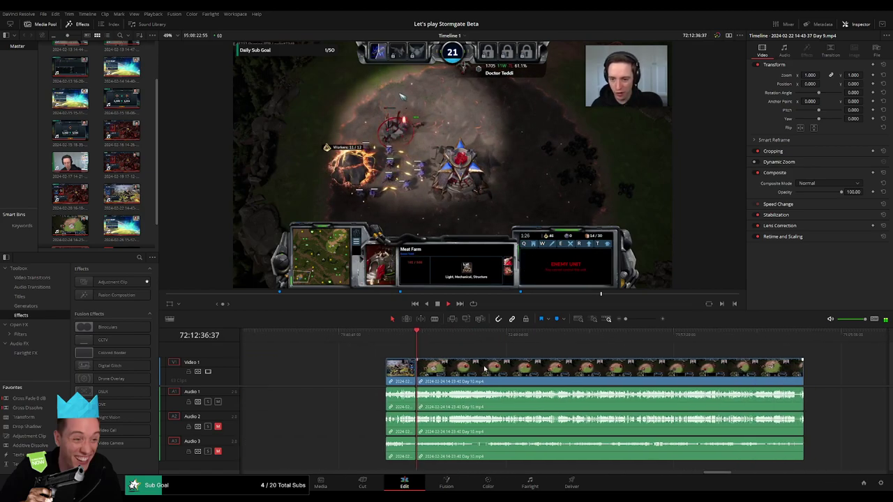
pyautogui.moveTo(415, 338); pyautogui.dragTo(503, 337)
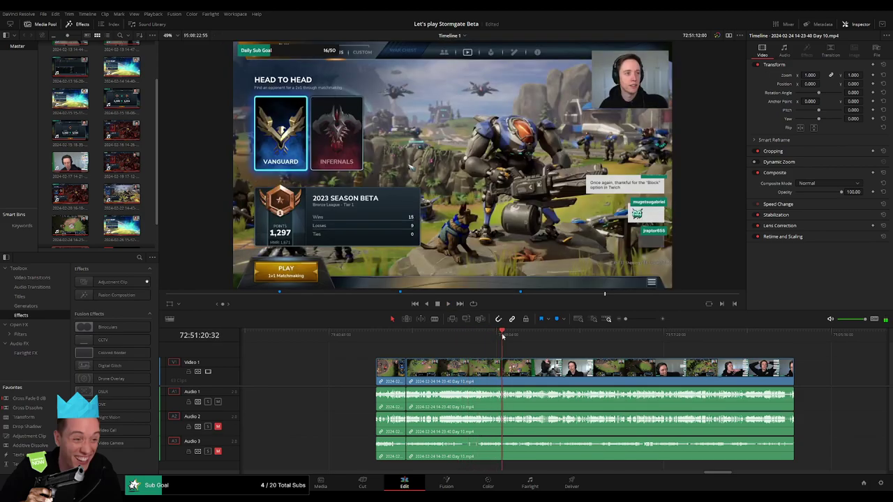
pyautogui.press('space')
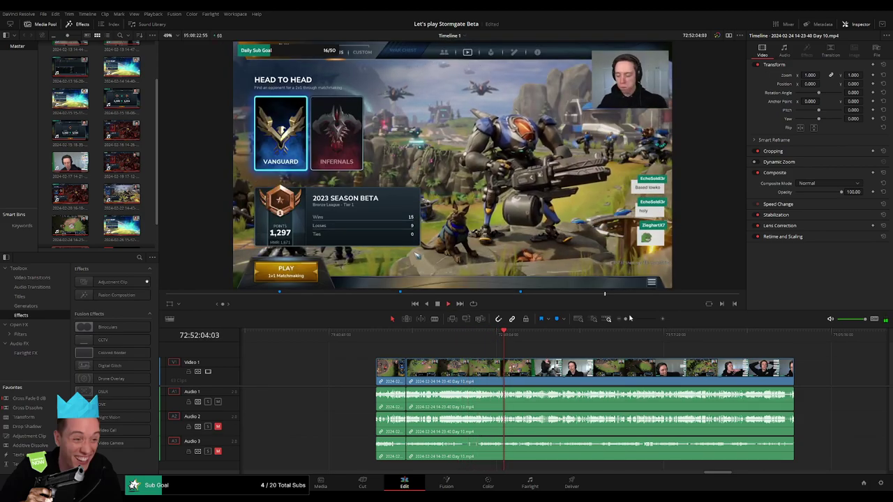
pyautogui.scroll(5, 501, 345)
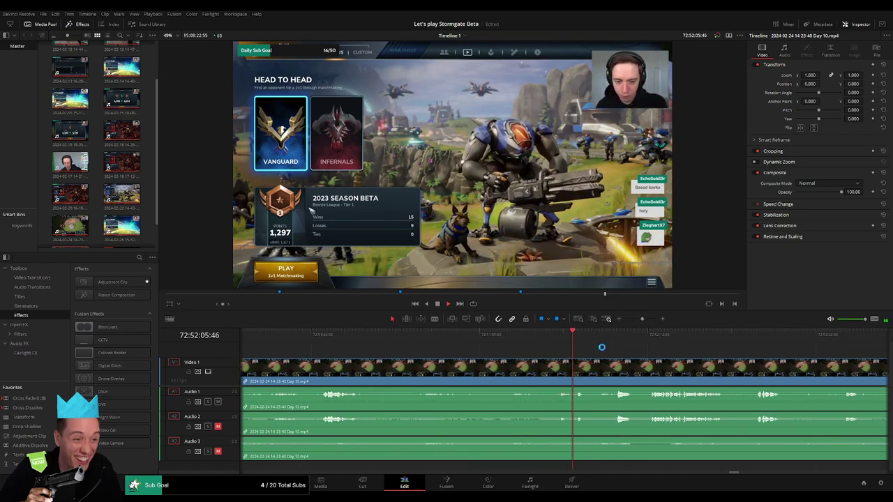
pyautogui.moveTo(612, 344); pyautogui.dragTo(533, 337)
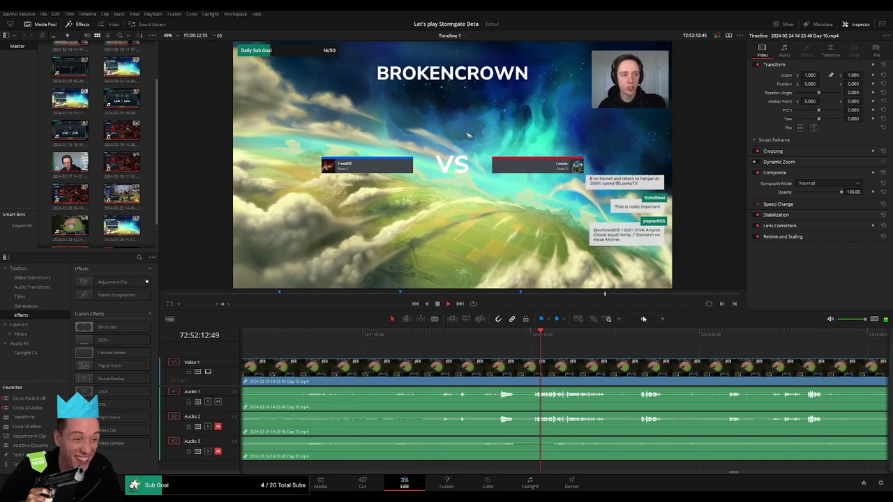
pyautogui.scroll(-1, 520, 346)
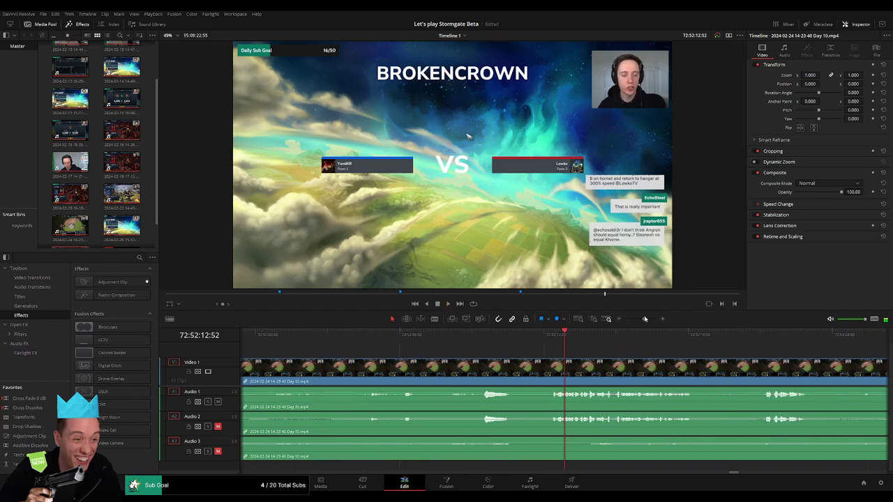
pyautogui.click(484, 336)
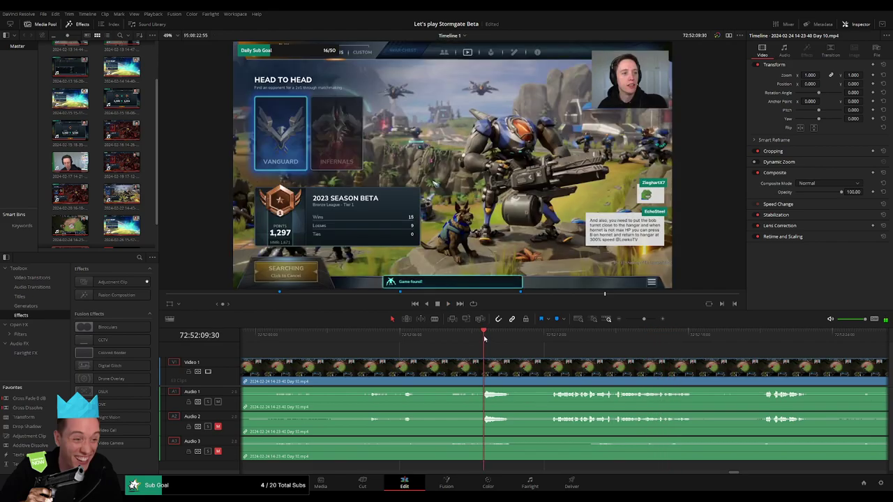
pyautogui.moveTo(484, 339); pyautogui.dragTo(461, 340)
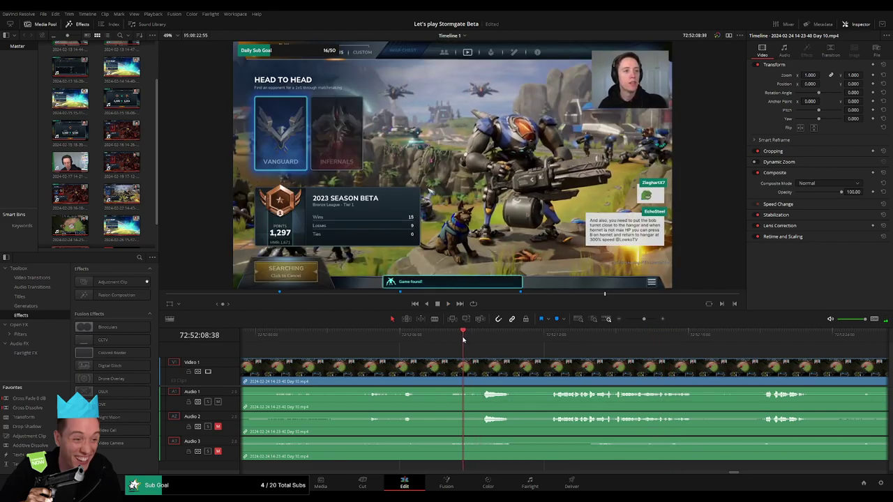
pyautogui.hotkey('ctrl', 'b')
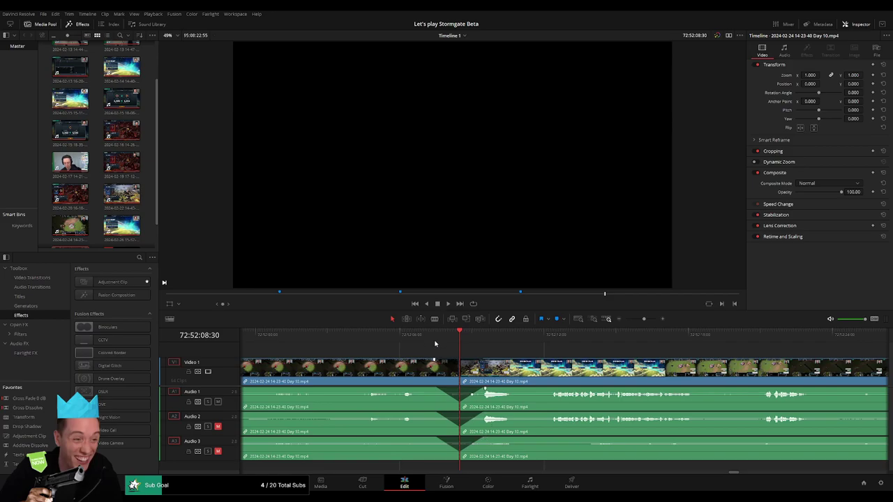
# Step: Move the Day 10 piece after the cut so it starts exactly at 74:00:00:00
pyautogui.press('space')
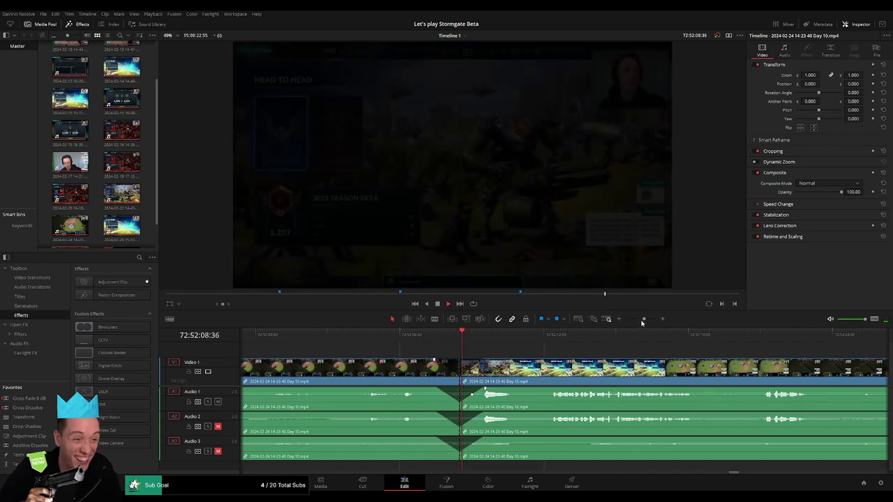
pyautogui.press('space')
pyautogui.moveTo(643, 319); pyautogui.dragTo(626, 319)
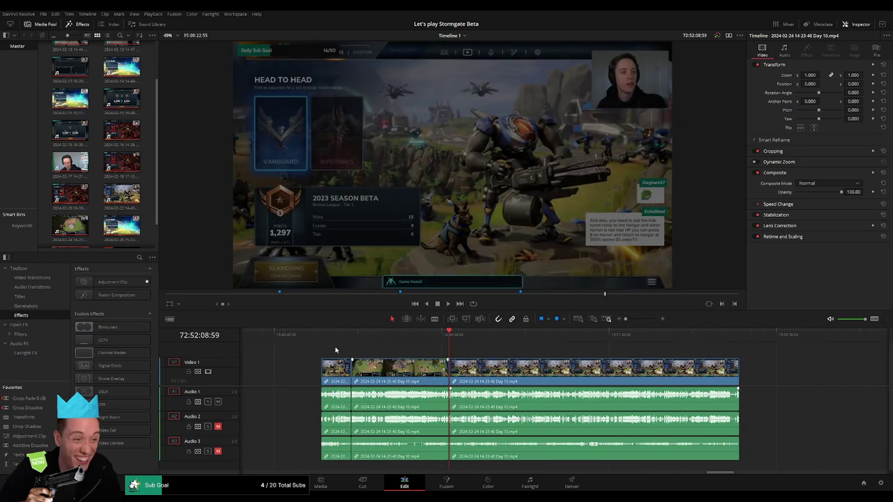
pyautogui.hscroll(6, 418, 345)
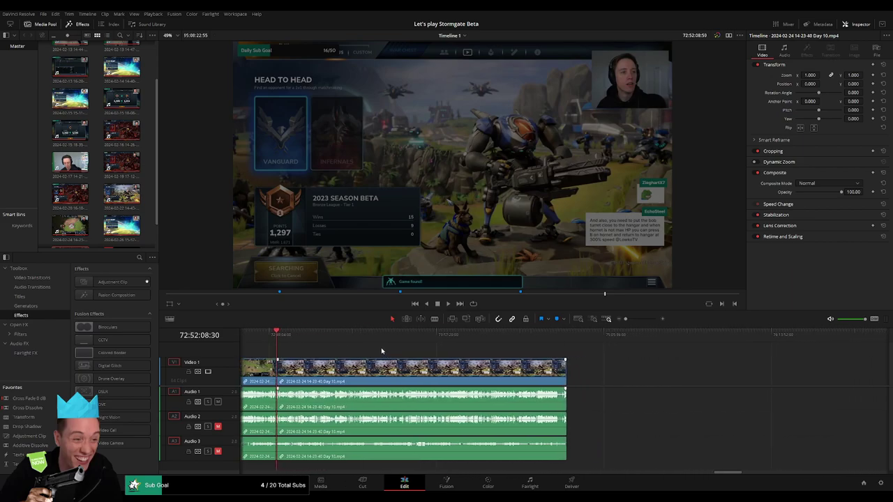
pyautogui.moveTo(379, 370); pyautogui.dragTo(613, 375)
pyautogui.click(303, 345)
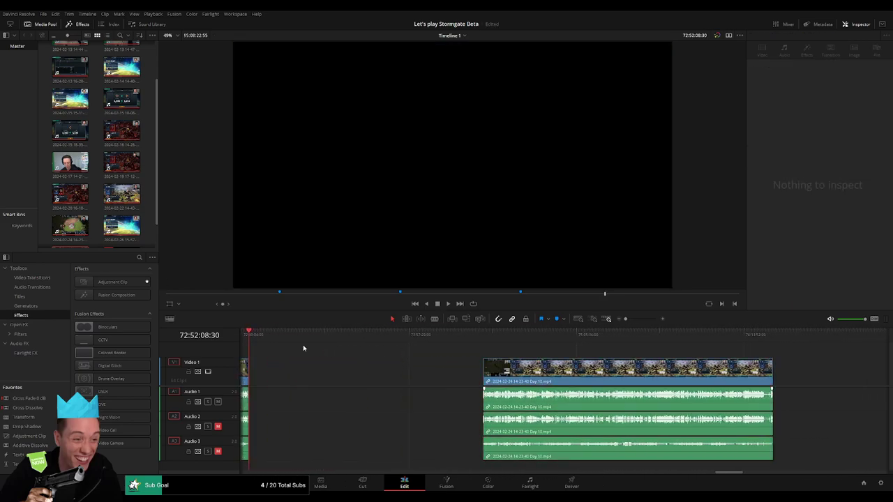
pyautogui.click(267, 335)
pyautogui.moveTo(276, 340); pyautogui.dragTo(373, 348)
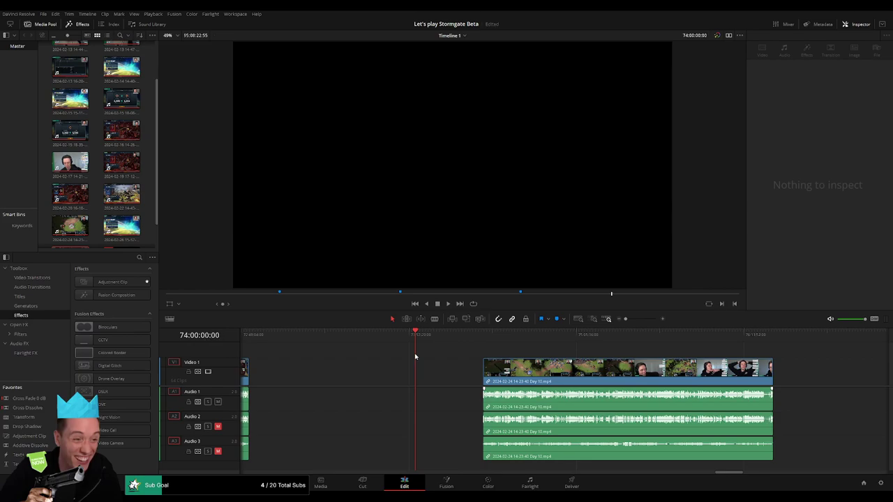
pyautogui.moveTo(541, 368); pyautogui.dragTo(473, 367)
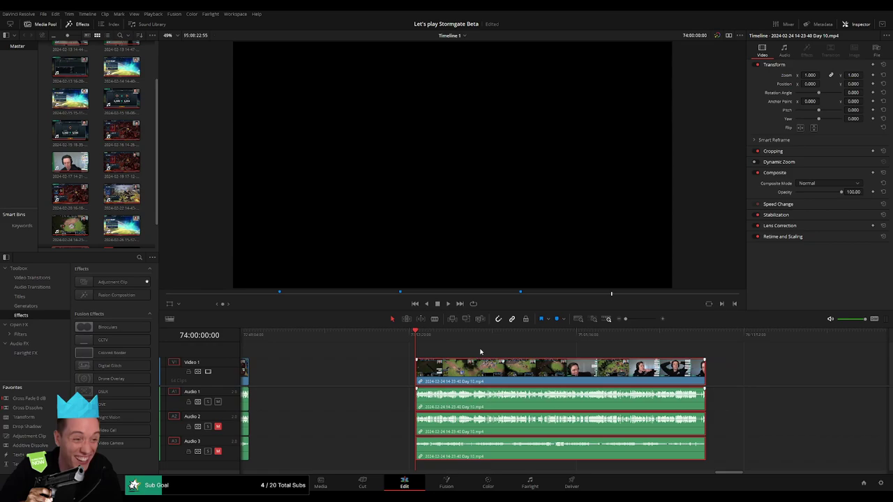
pyautogui.press('space')
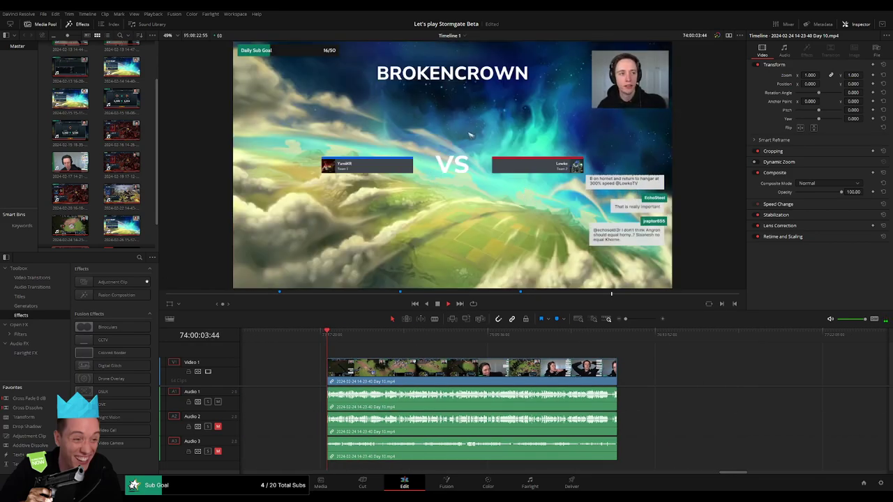
# Step: Blade all tracks at 74:52:32:00 and trim the start of the following clip
pyautogui.moveTo(335, 338); pyautogui.dragTo(455, 342)
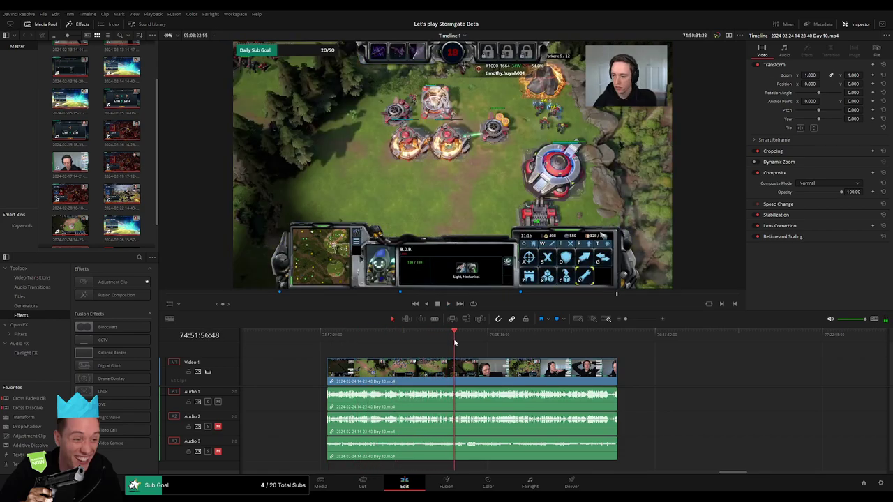
pyautogui.press('space')
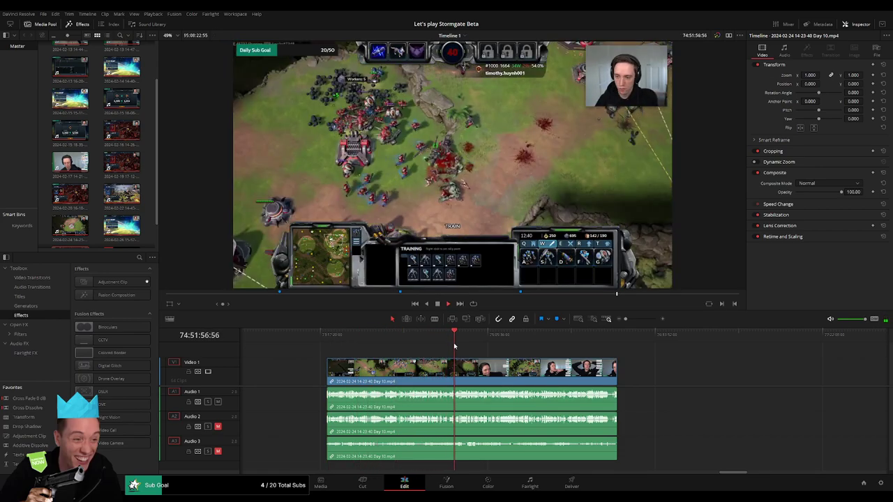
pyautogui.moveTo(633, 322); pyautogui.dragTo(637, 320)
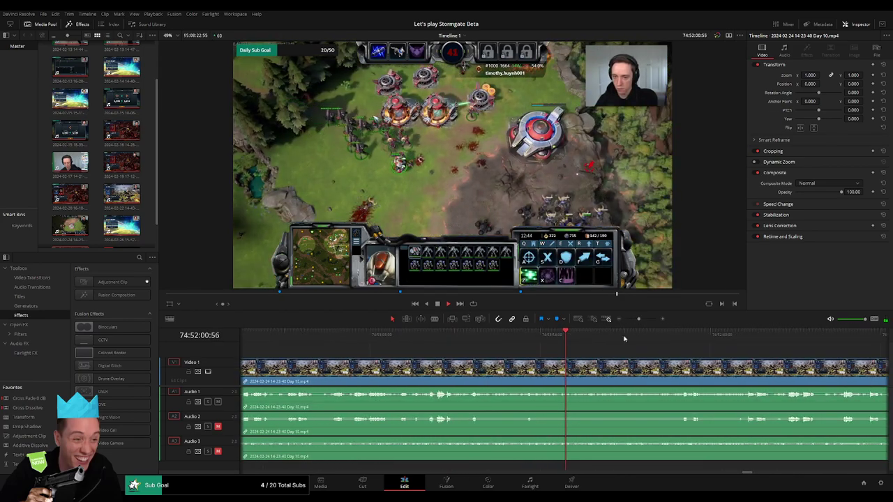
pyautogui.click(647, 336)
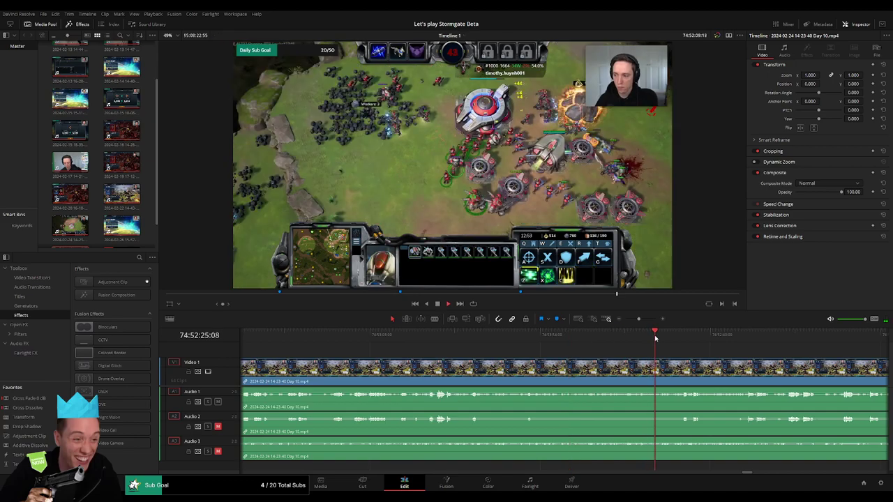
pyautogui.click(635, 337)
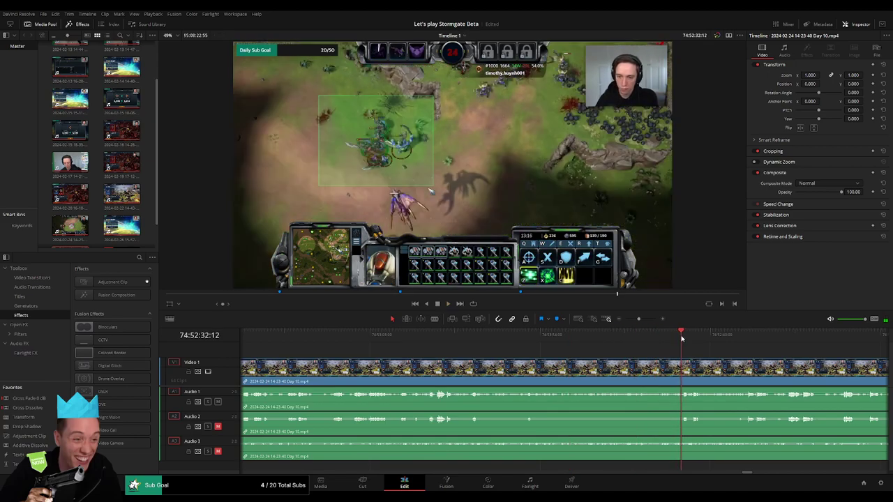
pyautogui.moveTo(638, 318); pyautogui.dragTo(643, 319)
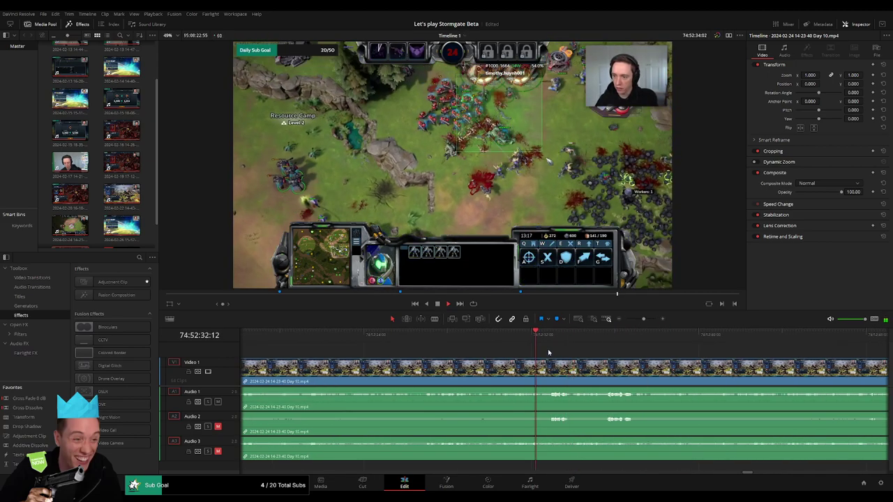
pyautogui.click(549, 342)
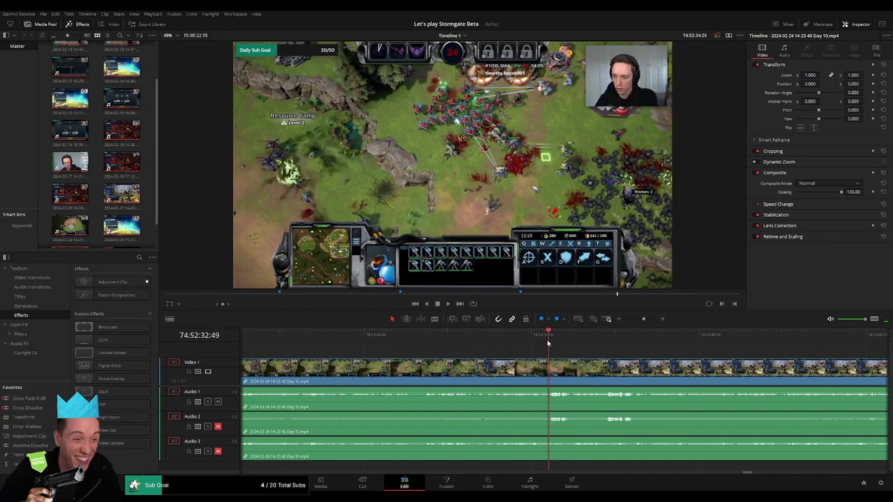
pyautogui.click(532, 343)
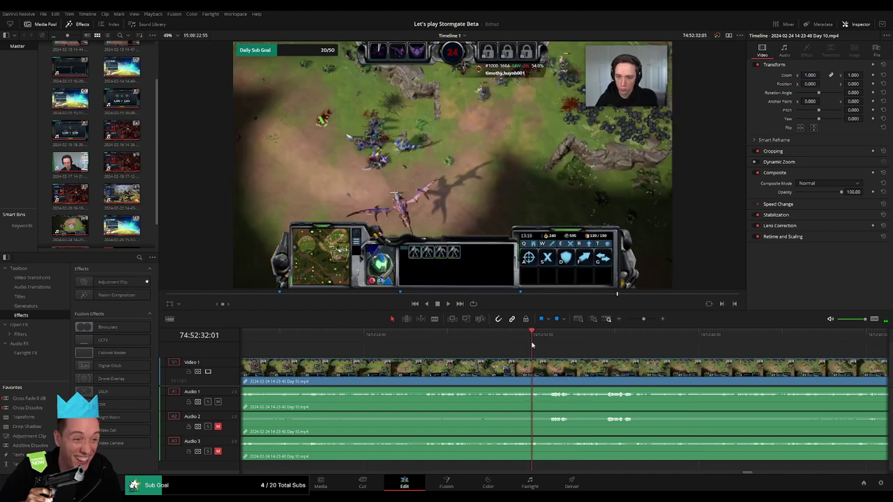
pyautogui.click(531, 345)
pyautogui.hotkey('ctrl', 'b')
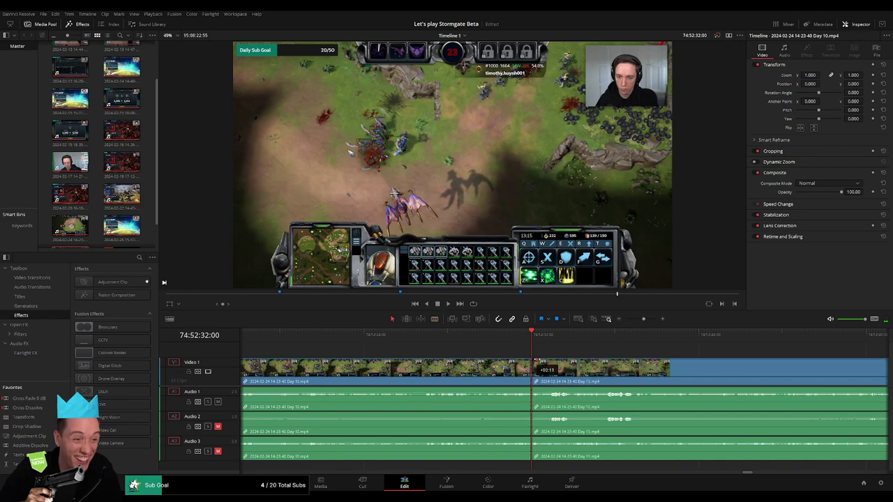
pyautogui.moveTo(551, 362); pyautogui.dragTo(532, 361)
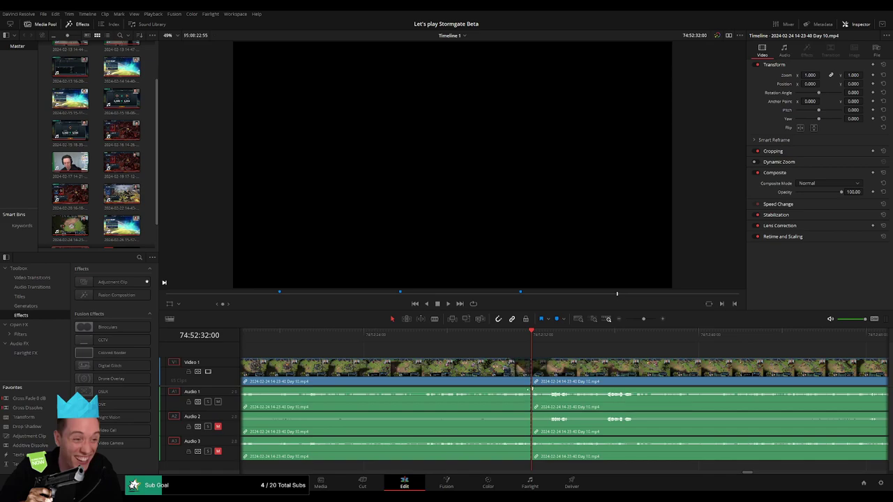
# Step: Add fades on Audio 1–3 at the 74:52:32:00 cut and zoom out to the full timeline
pyautogui.moveTo(532, 392); pyautogui.dragTo(512, 389)
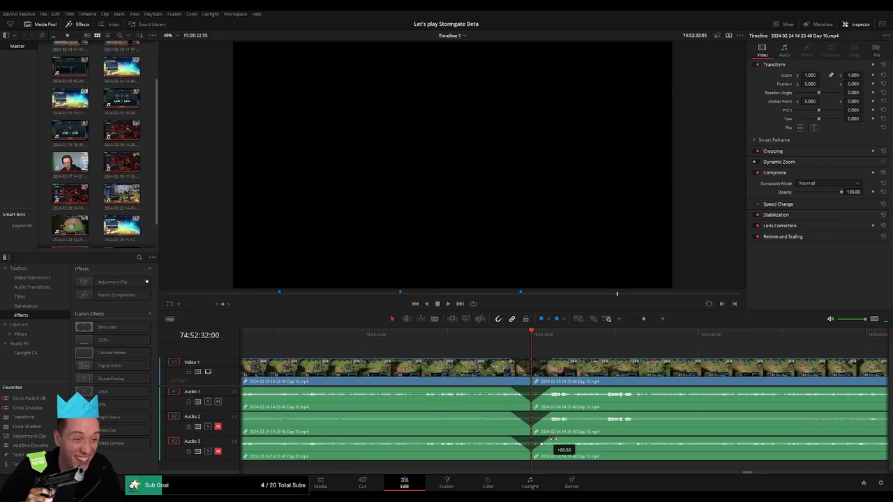
pyautogui.scroll(-1, 593, 351)
pyautogui.scroll(-1, 544, 352)
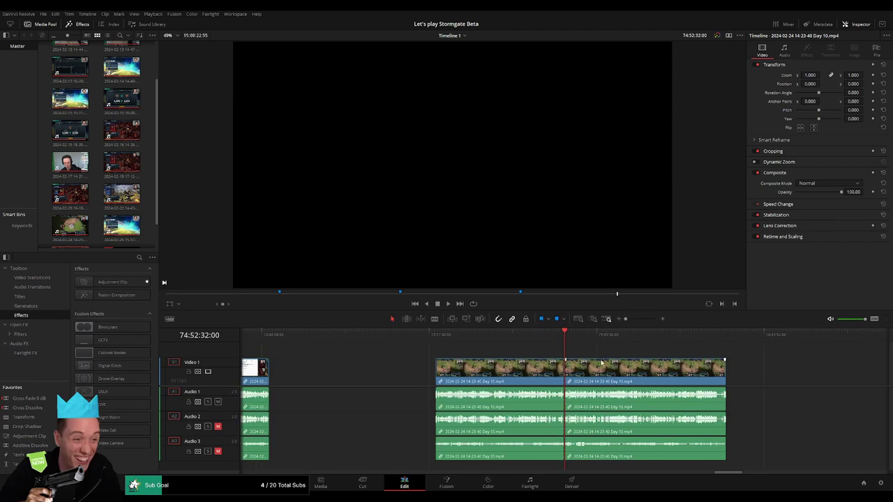
pyautogui.scroll(-1, 502, 353)
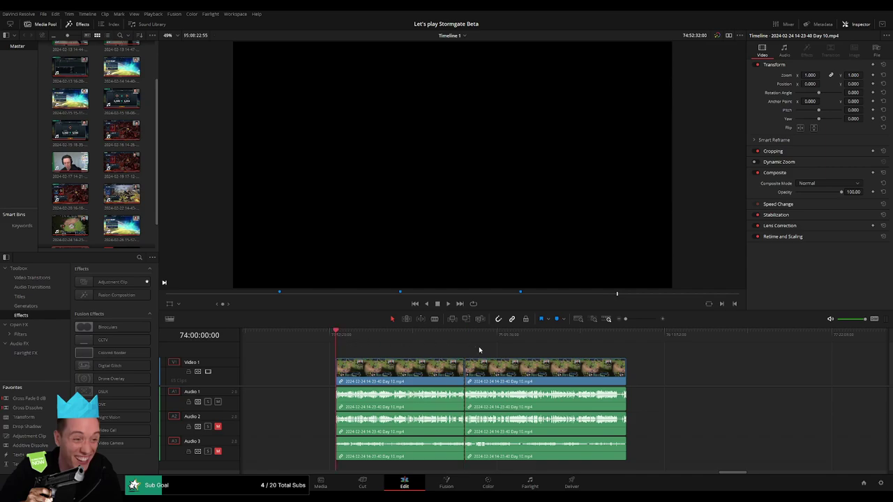
pyautogui.hscroll(3, 474, 343)
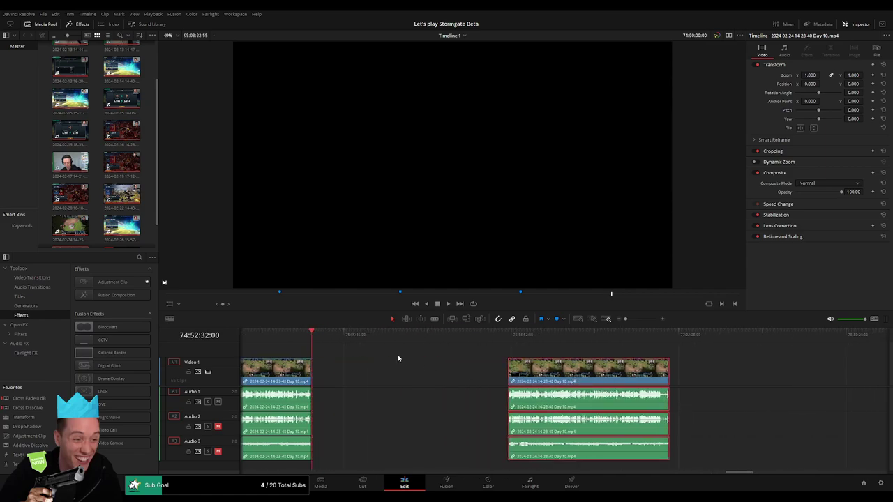
# Step: Slide the later Day 10 piece left to close the gap after the first clip
pyautogui.moveTo(315, 343); pyautogui.dragTo(460, 355)
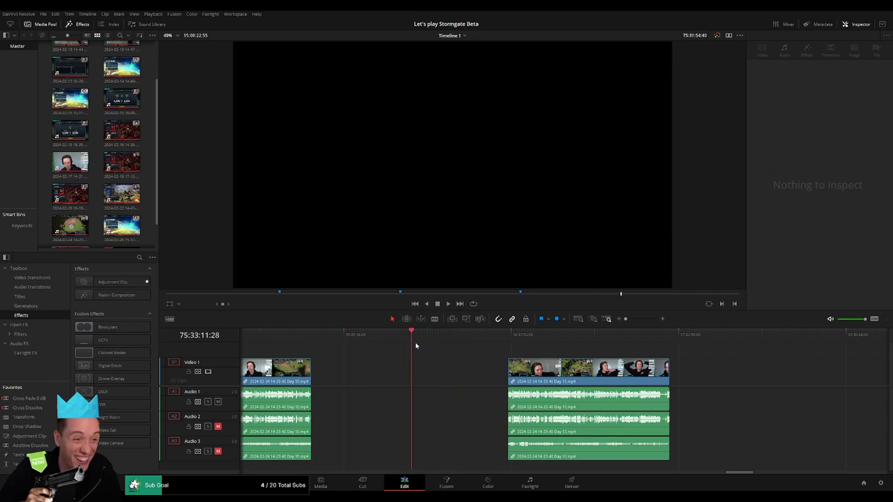
pyautogui.moveTo(416, 345); pyautogui.dragTo(478, 353)
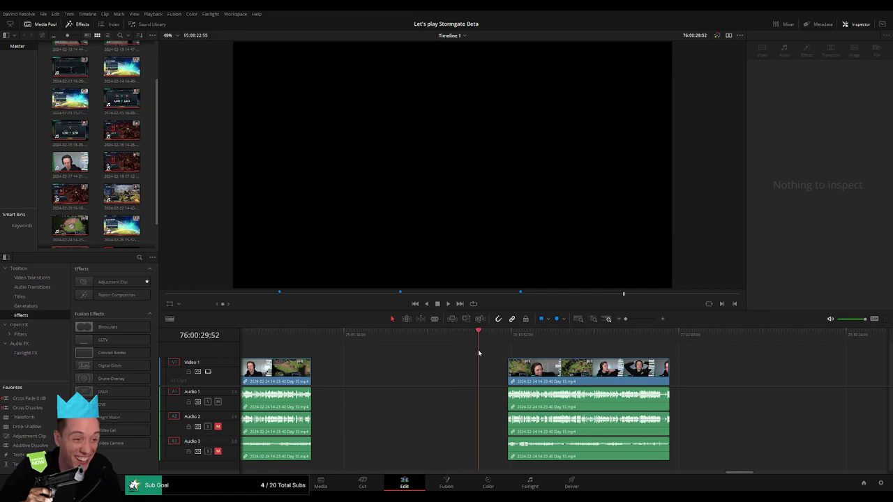
pyautogui.click(634, 319)
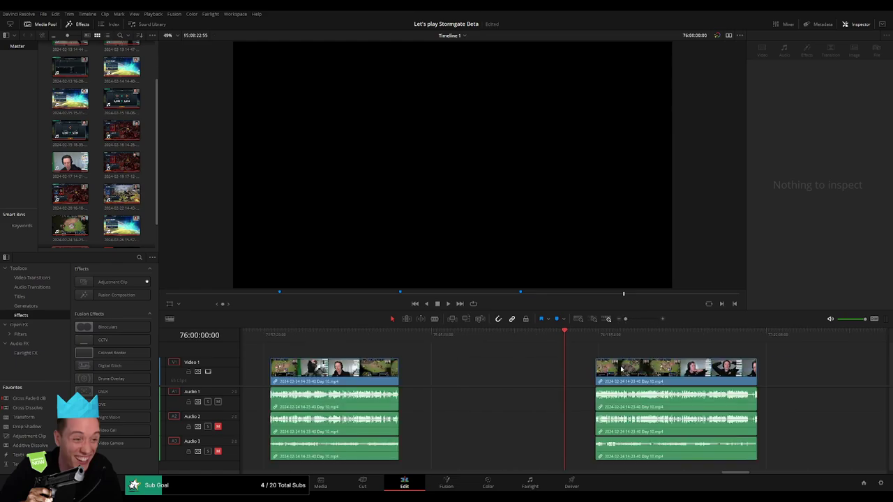
pyautogui.moveTo(614, 360); pyautogui.dragTo(585, 357)
# Step: Play back the footage around the new join to check the edit
pyautogui.click(401, 340)
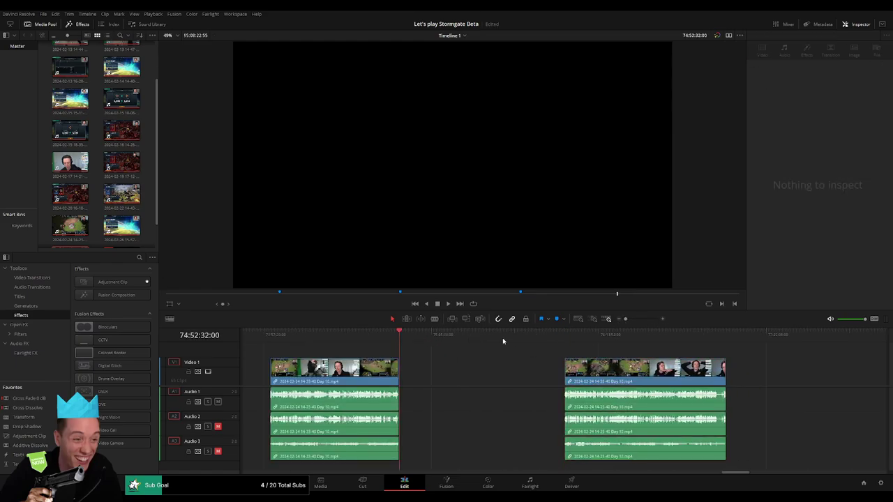
pyautogui.hscroll(5, 559, 339)
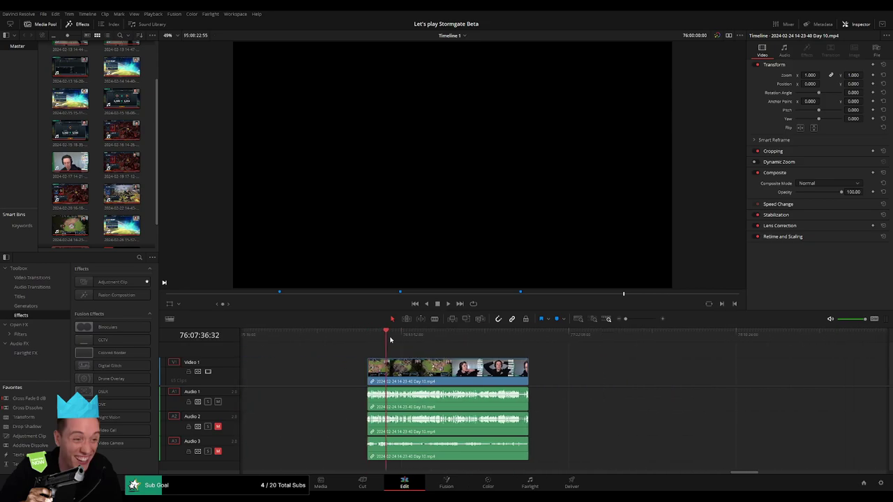
pyautogui.moveTo(390, 339); pyautogui.dragTo(496, 347)
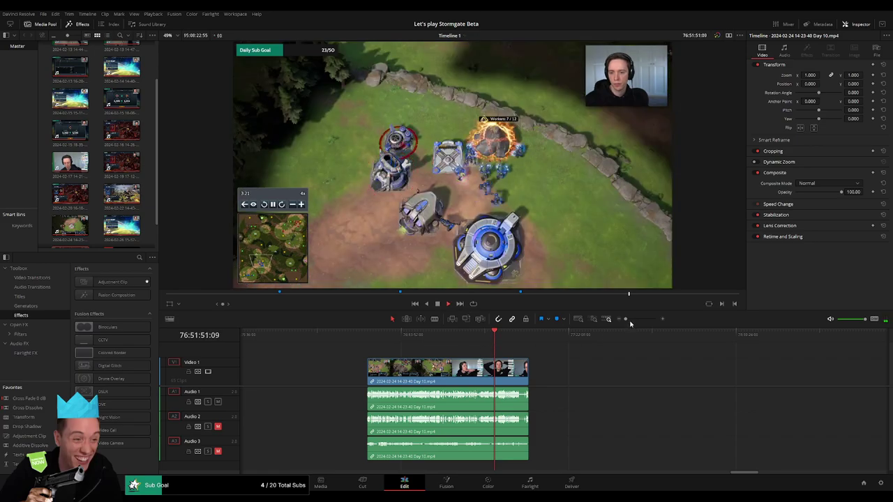
pyautogui.click(635, 318)
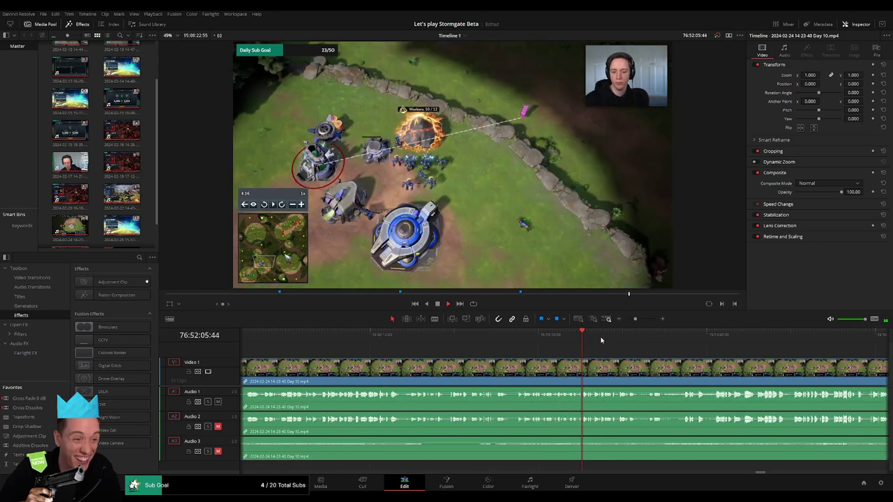
pyautogui.hotkey('ctrl', '=')
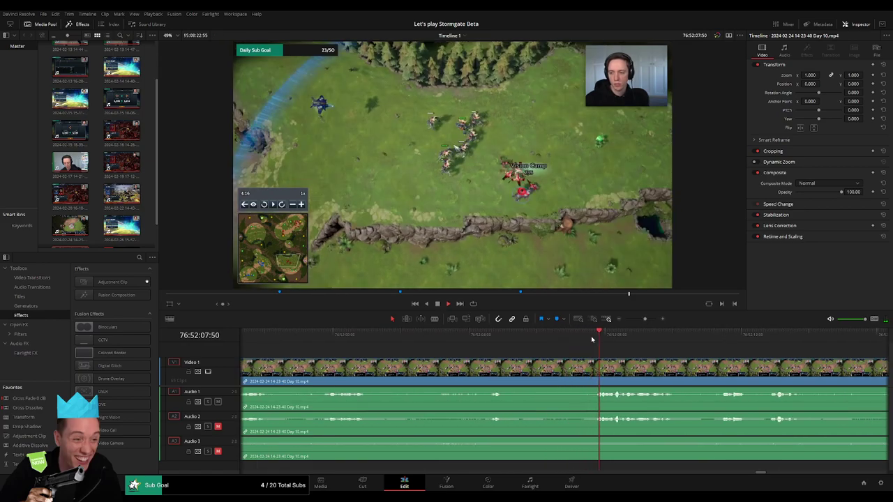
pyautogui.click(487, 341)
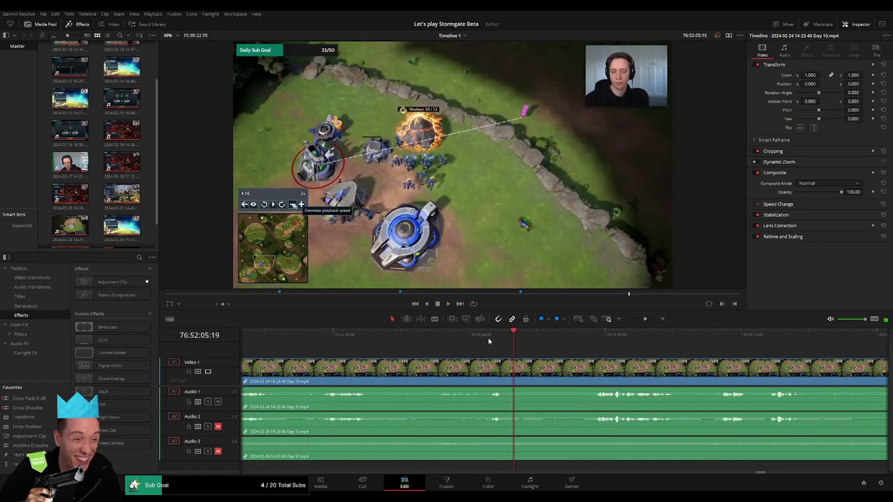
pyautogui.click(491, 341)
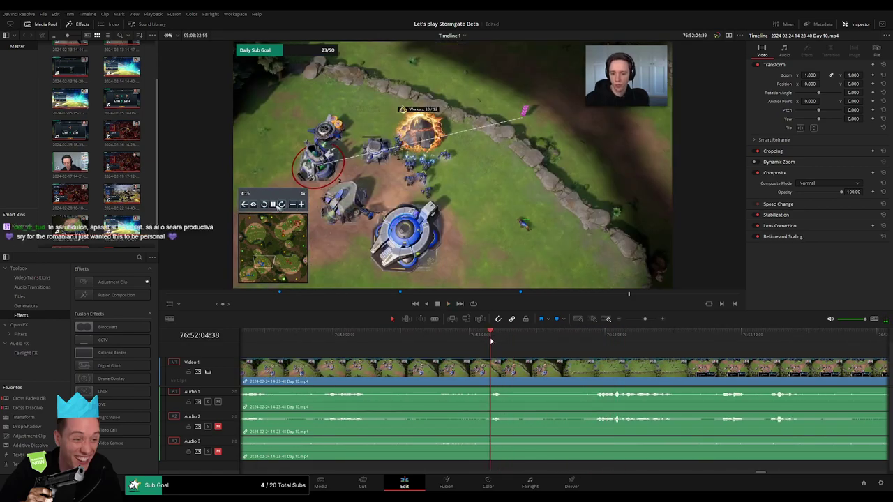
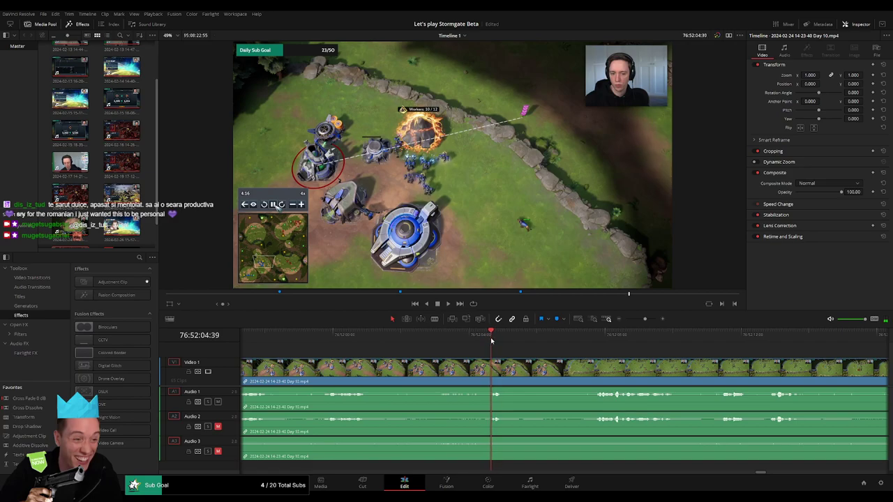
# Step: Split all Day 10 tracks at the cut, add short video and audio fades, and play it back
pyautogui.moveTo(492, 340); pyautogui.dragTo(451, 346)
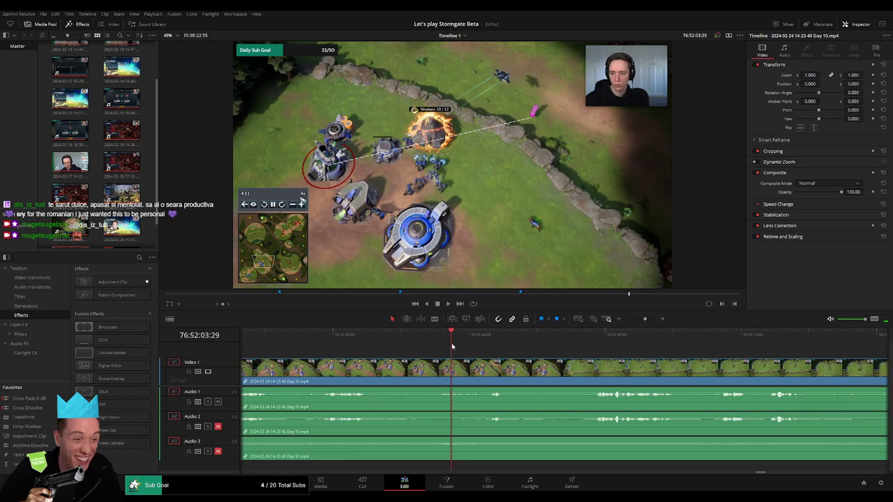
pyautogui.hotkey('ctrl', 'b')
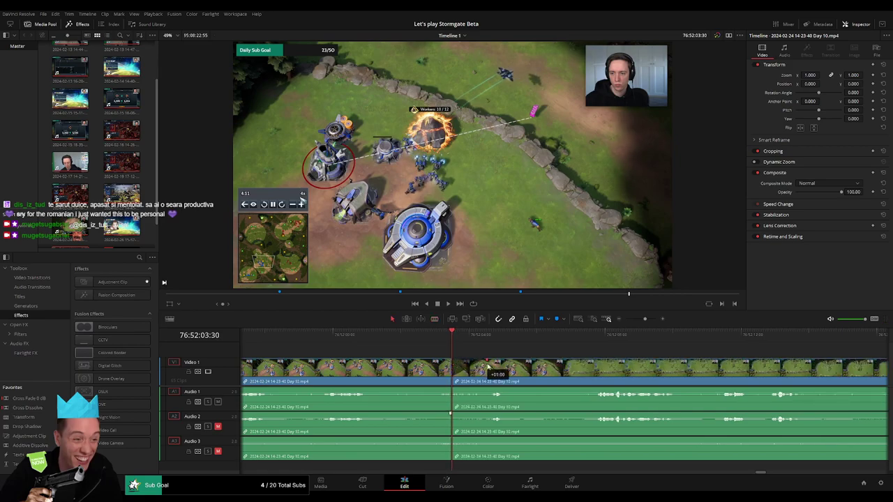
pyautogui.moveTo(457, 364); pyautogui.dragTo(486, 362)
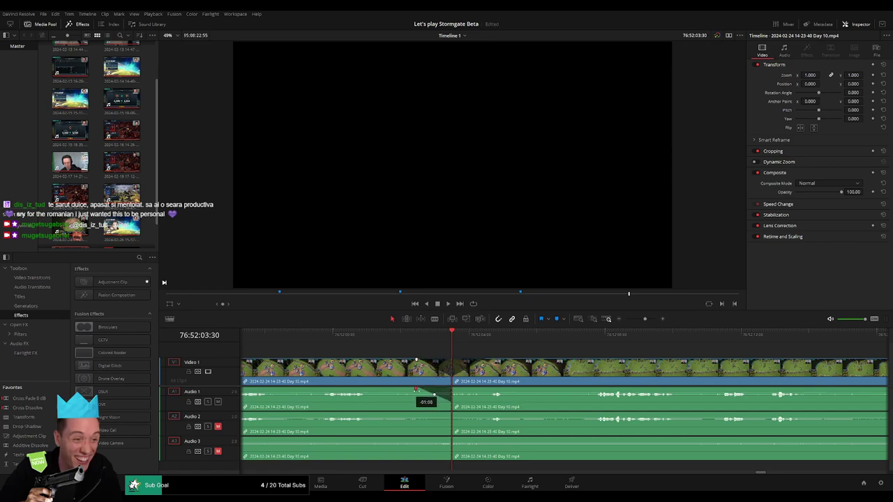
pyautogui.moveTo(454, 389); pyautogui.dragTo(467, 394)
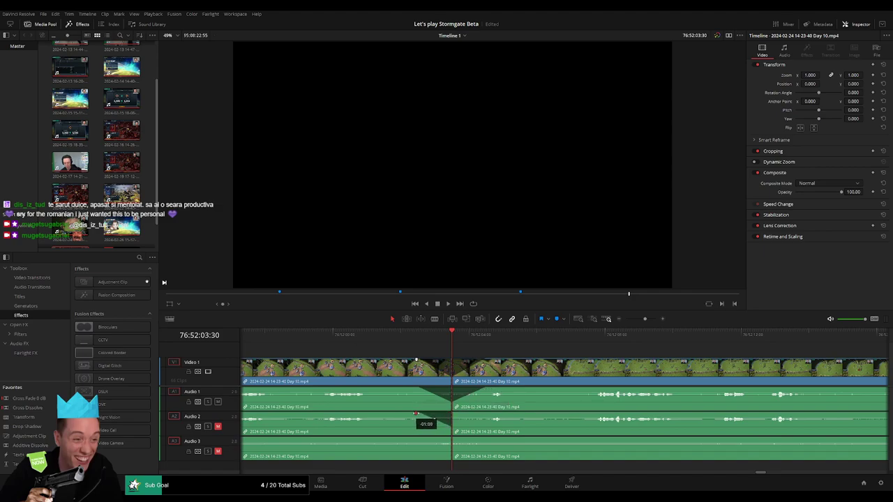
pyautogui.moveTo(450, 414); pyautogui.dragTo(478, 414)
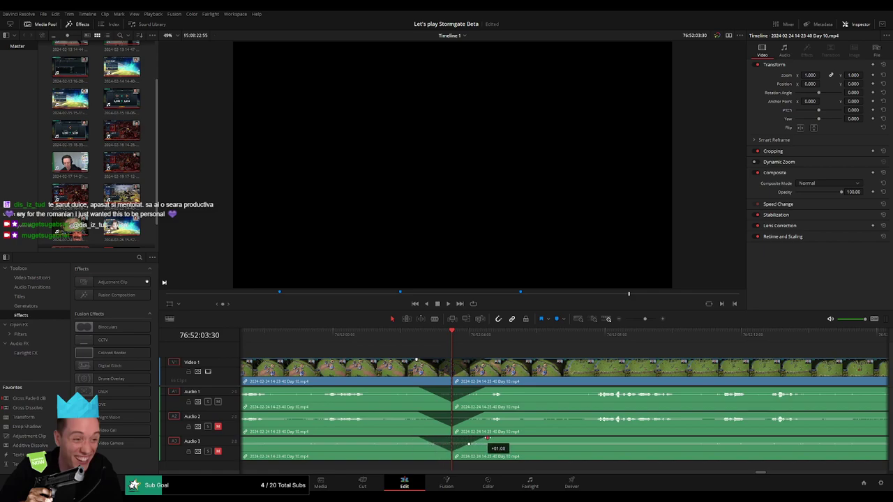
pyautogui.press('space')
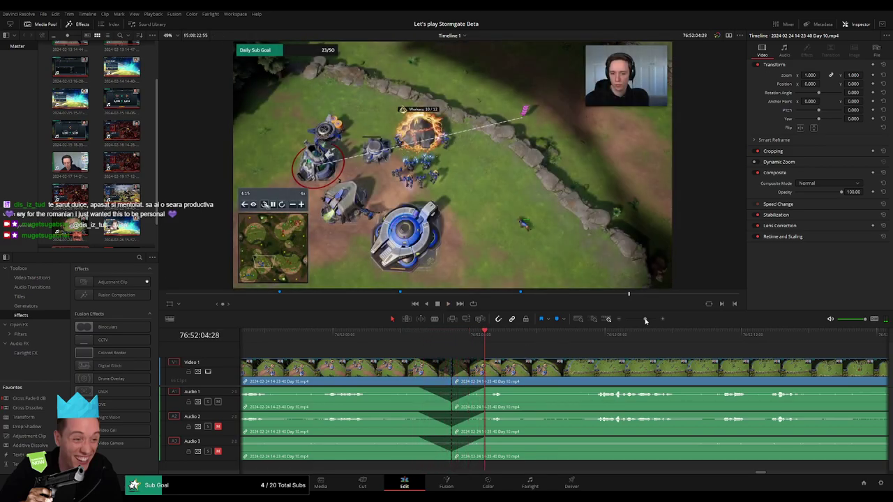
# Step: Zoom out and slide the split Day 10 pieces left so they sit together
pyautogui.scroll(-3, 489, 349)
pyautogui.scroll(-3, 469, 349)
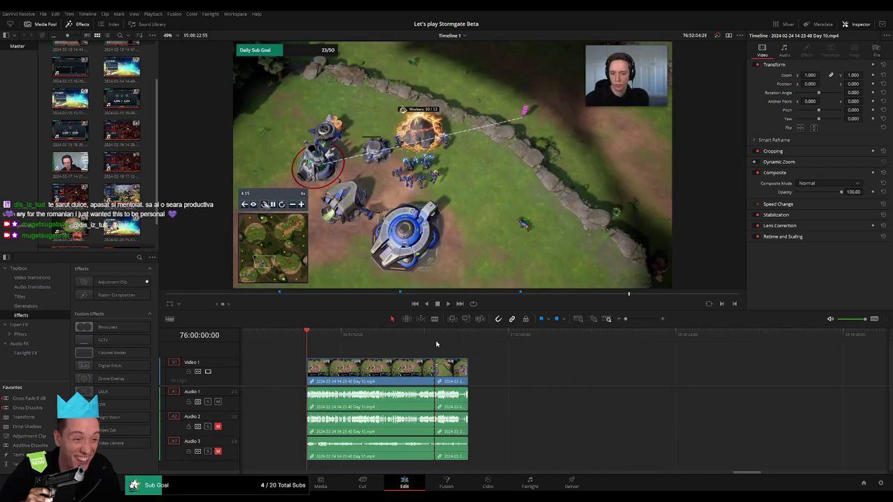
pyautogui.hscroll(5, 528, 368)
pyautogui.moveTo(340, 368); pyautogui.dragTo(570, 367)
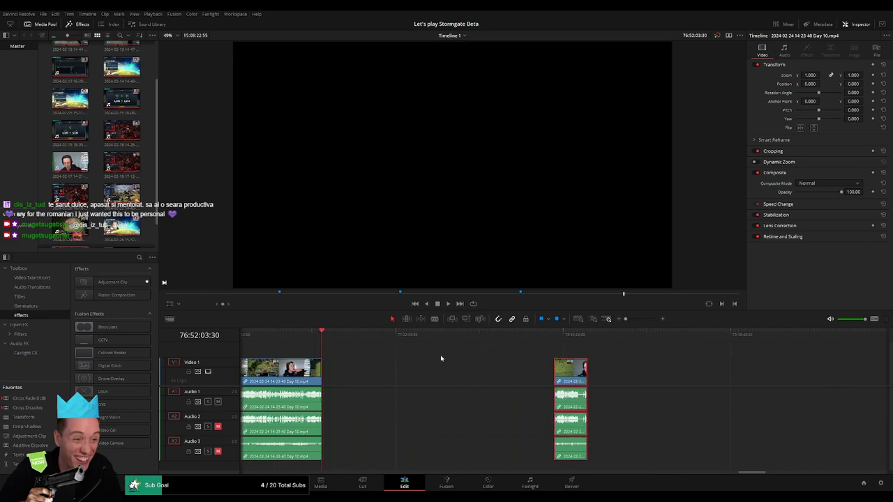
pyautogui.click(386, 359)
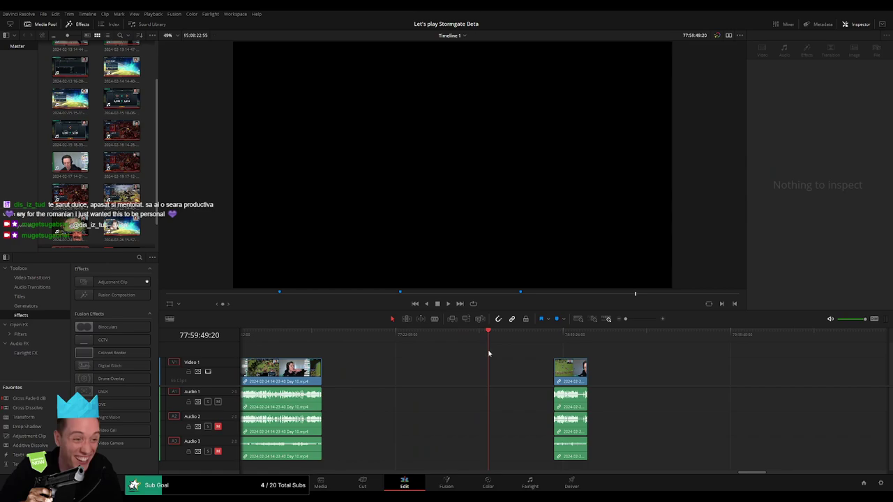
pyautogui.scroll(2, 570, 336)
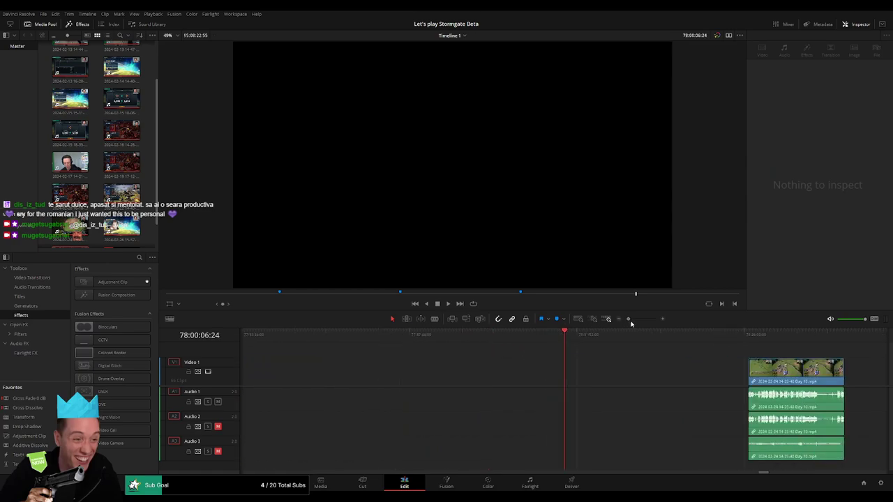
pyautogui.scroll(2, 568, 341)
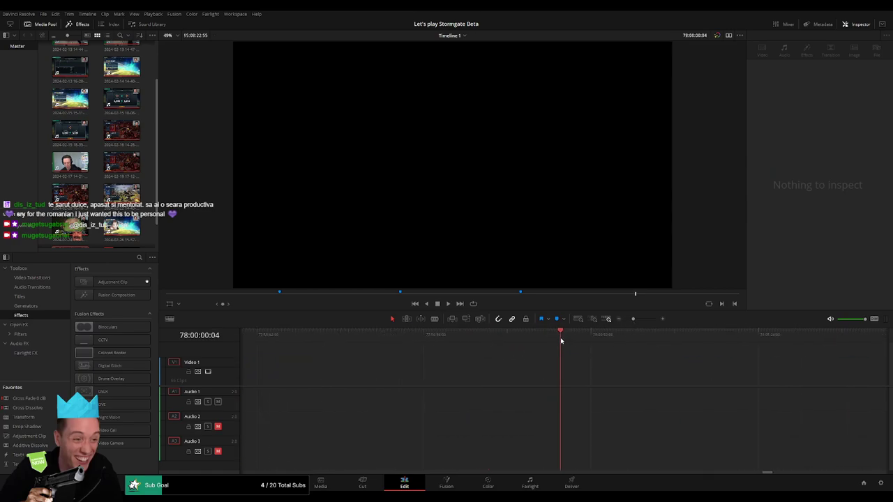
pyautogui.scroll(-2, 648, 325)
pyautogui.moveTo(649, 371); pyautogui.dragTo(589, 372)
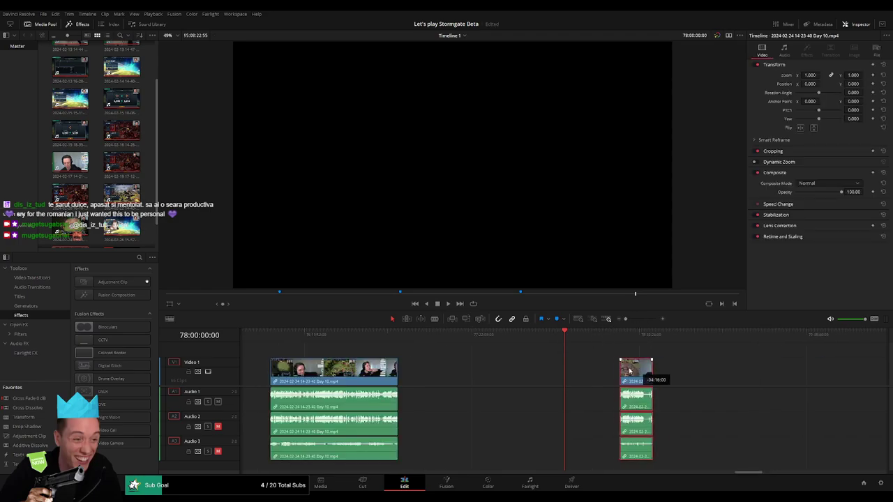
# Step: Snap the Day 11 clip right after the short clip and preview the join
pyautogui.hscroll(5, 697, 370)
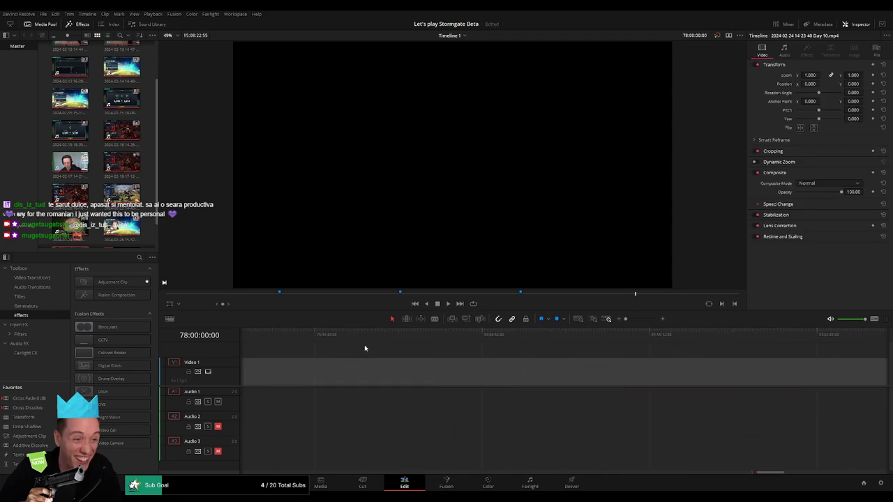
pyautogui.hscroll(5, 596, 365)
pyautogui.hscroll(2, 466, 386)
pyautogui.hscroll(4, 411, 351)
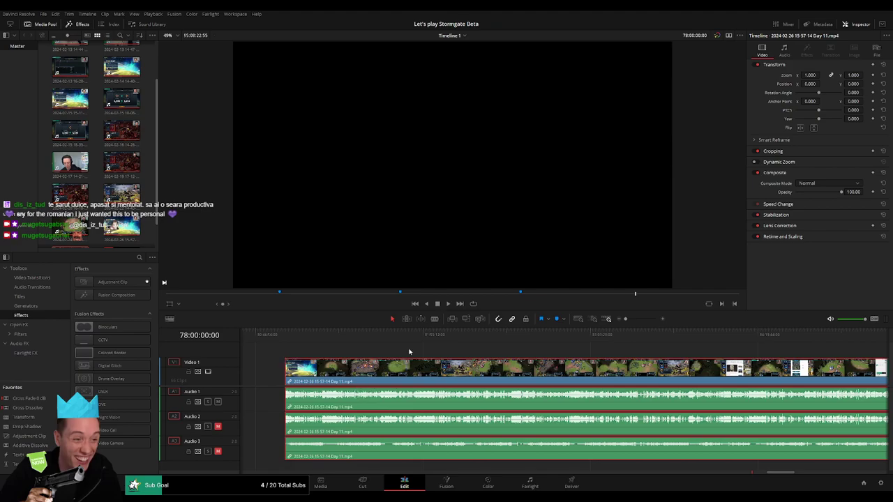
pyautogui.hscroll(-5, 568, 363)
pyautogui.hscroll(-1, 682, 372)
pyautogui.moveTo(763, 373); pyautogui.dragTo(358, 356)
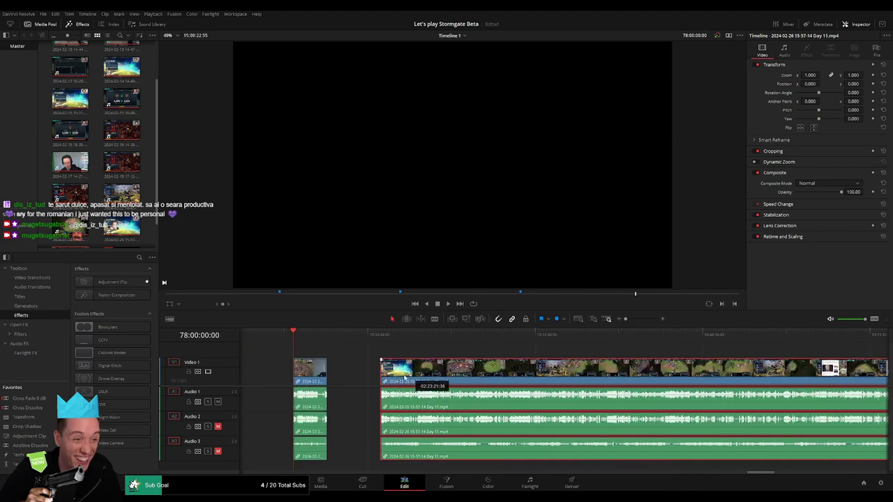
pyautogui.scroll(3, 559, 363)
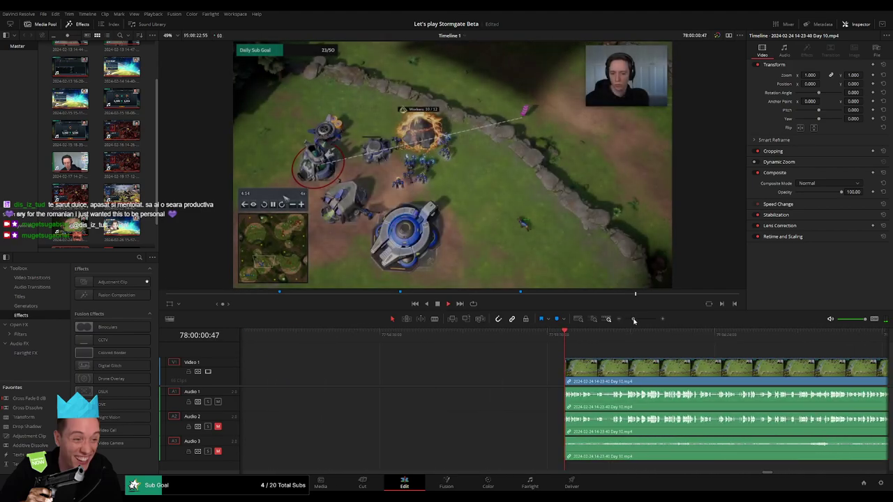
pyautogui.click(780, 336)
pyautogui.click(785, 346)
pyautogui.press('space')
# Step: Delete the middle Day 10 clip so Day 11 starts at the earlier cut, then check the join
pyautogui.scroll(-3, 628, 342)
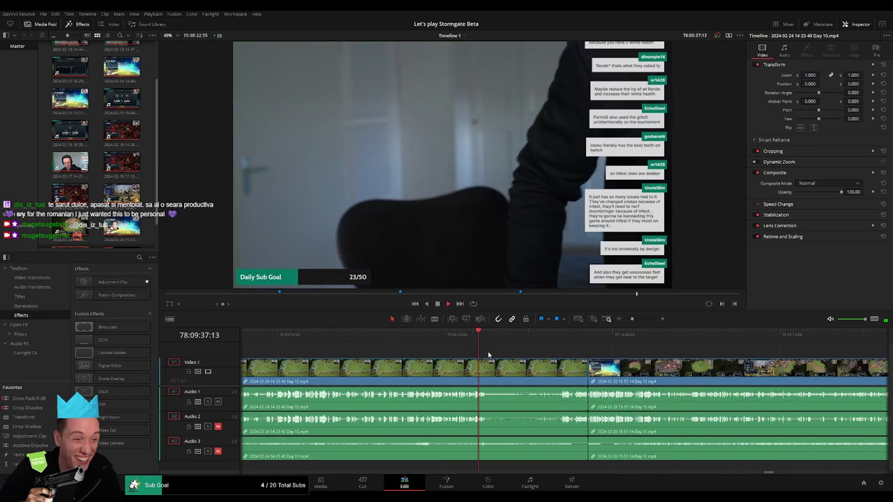
pyautogui.click(640, 320)
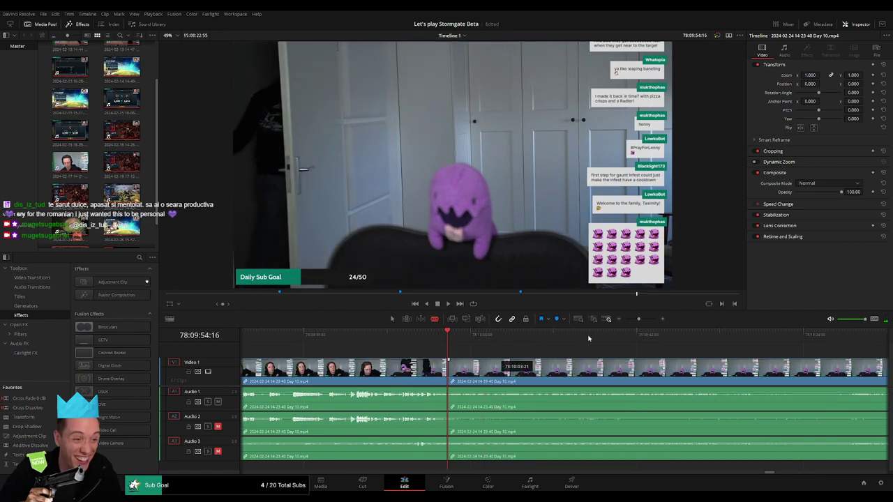
pyautogui.moveTo(638, 320); pyautogui.dragTo(634, 320)
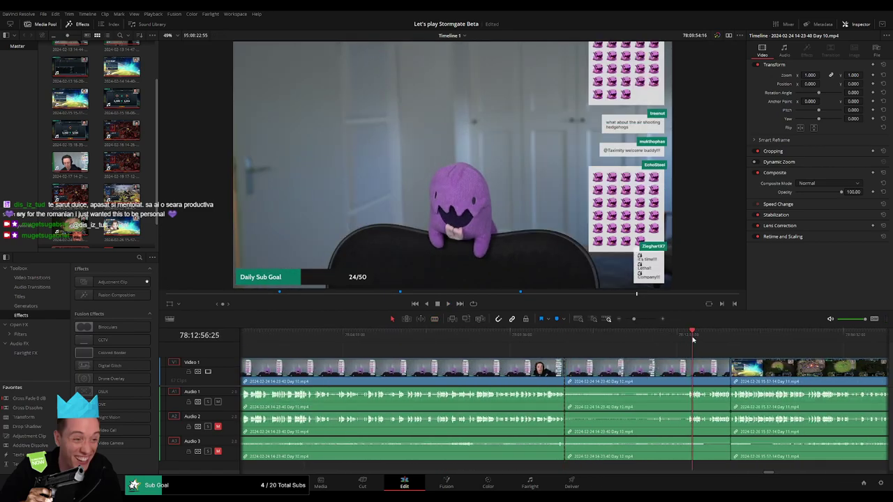
pyautogui.click(524, 378)
pyautogui.press('Delete')
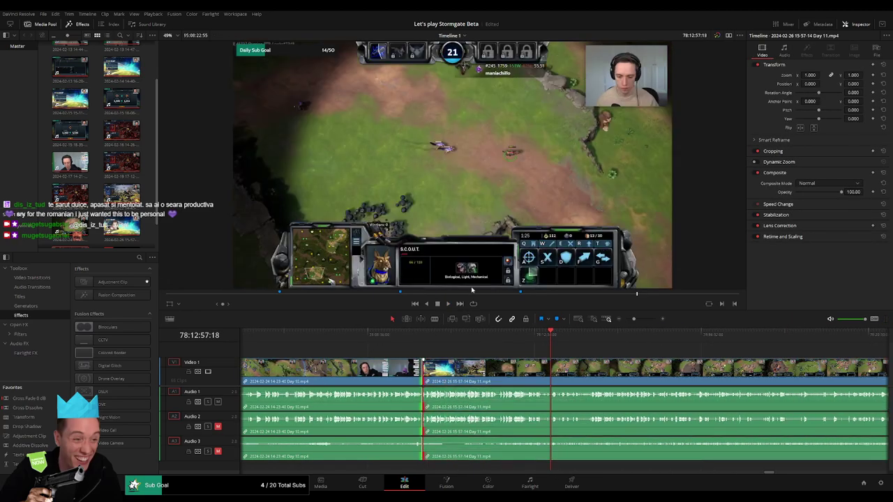
pyautogui.click(419, 334)
pyautogui.press('space')
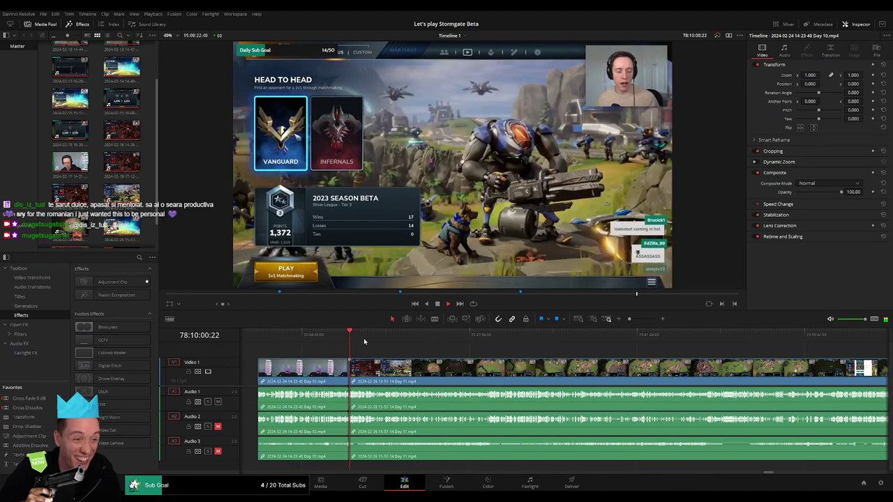
pyautogui.moveTo(371, 343); pyautogui.dragTo(729, 347)
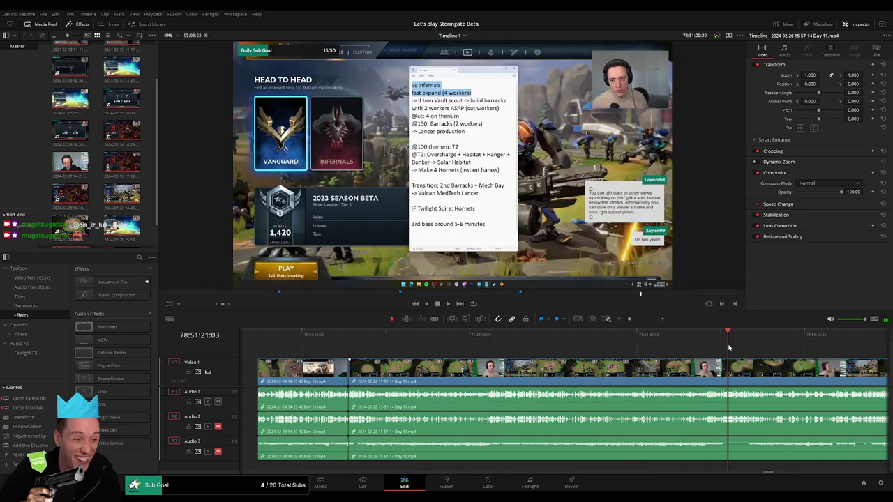
pyautogui.moveTo(629, 319); pyautogui.dragTo(643, 321)
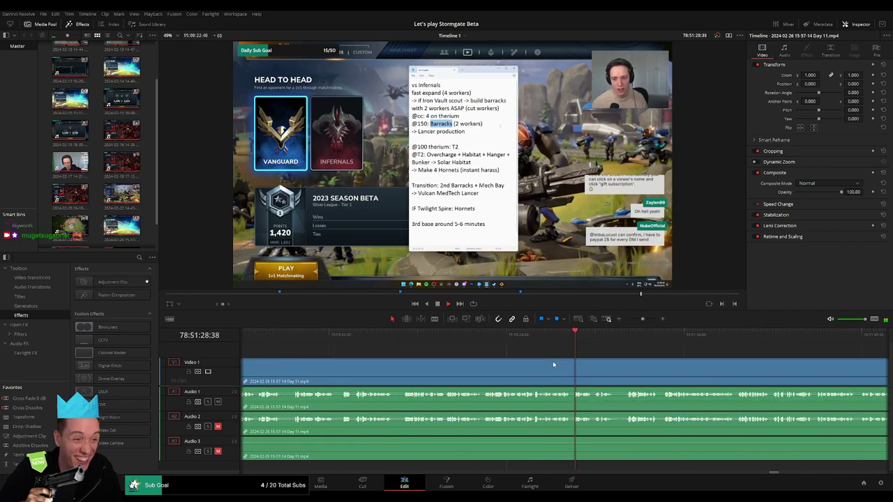
pyautogui.moveTo(384, 335); pyautogui.dragTo(542, 339)
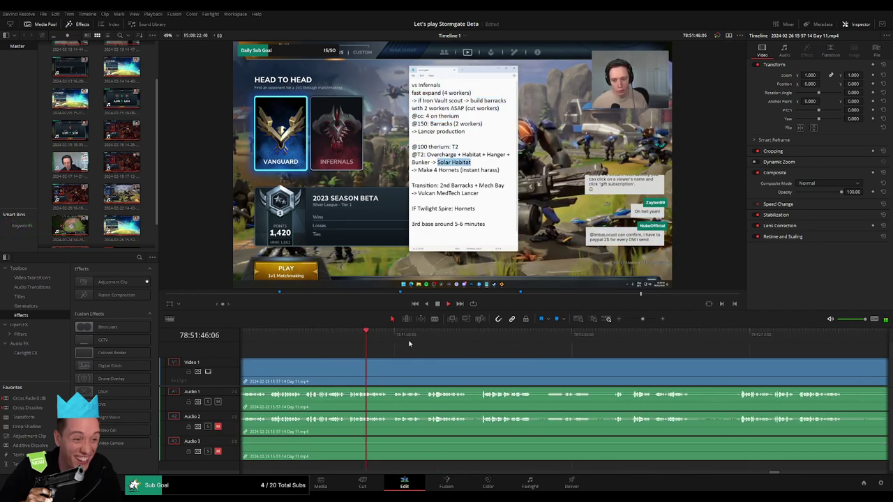
pyautogui.moveTo(542, 339); pyautogui.dragTo(419, 344)
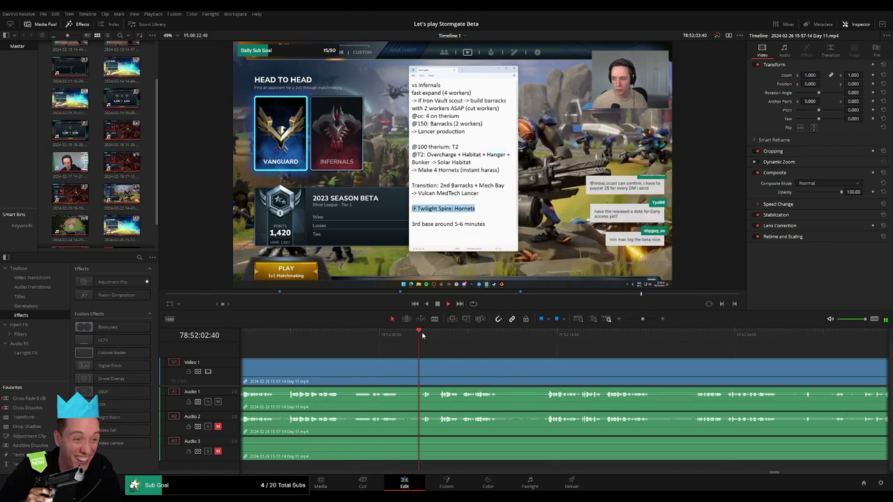
pyautogui.press('space')
pyautogui.click(544, 335)
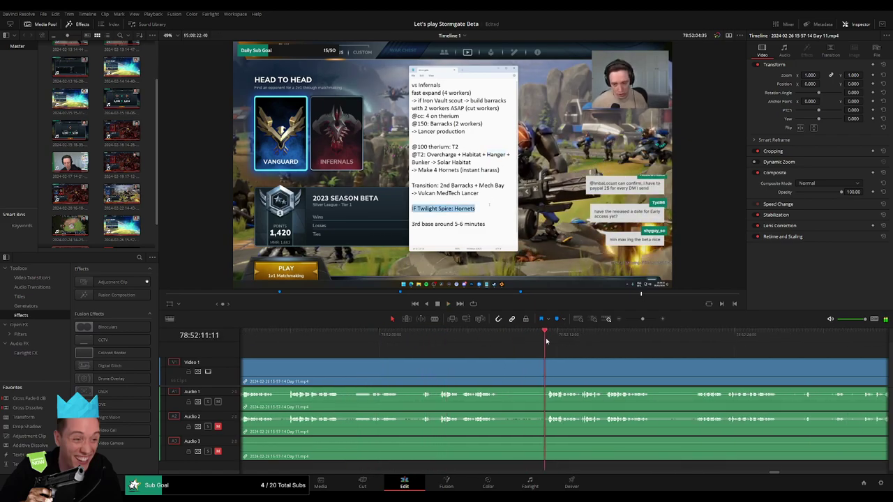
pyautogui.hscroll(3, 597, 360)
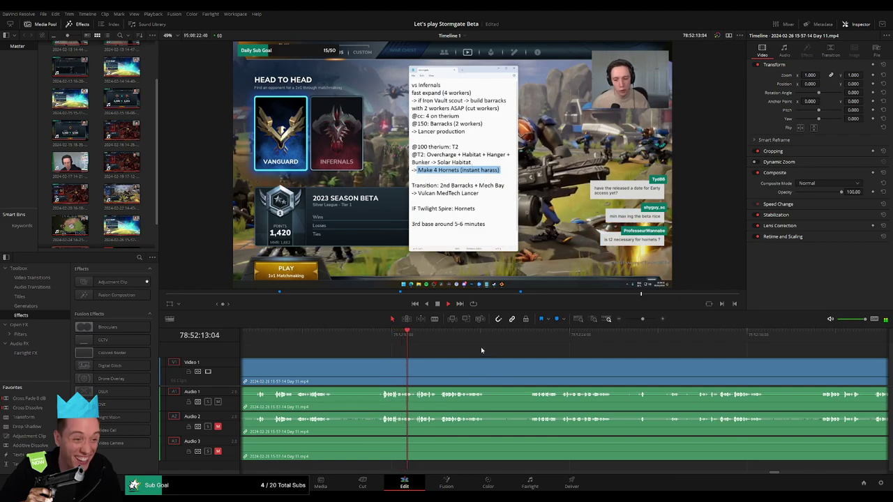
pyautogui.click(534, 335)
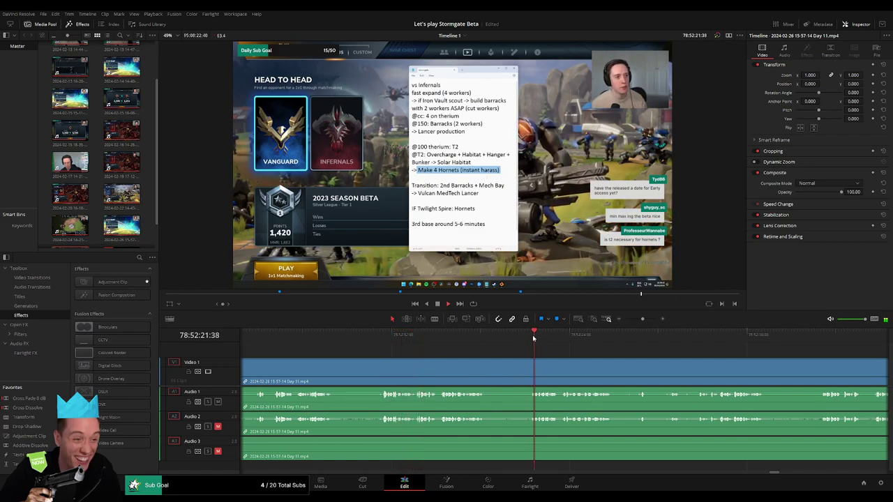
pyautogui.click(637, 340)
pyautogui.moveTo(637, 340); pyautogui.dragTo(726, 338)
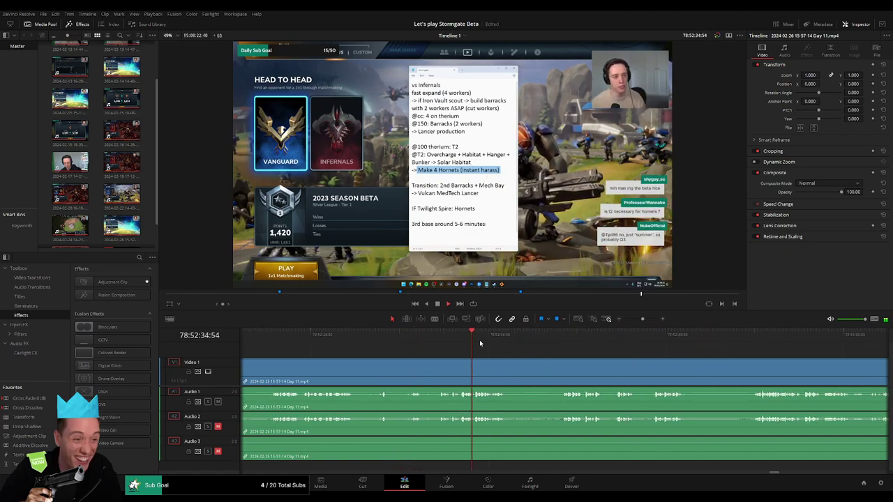
pyautogui.click(554, 337)
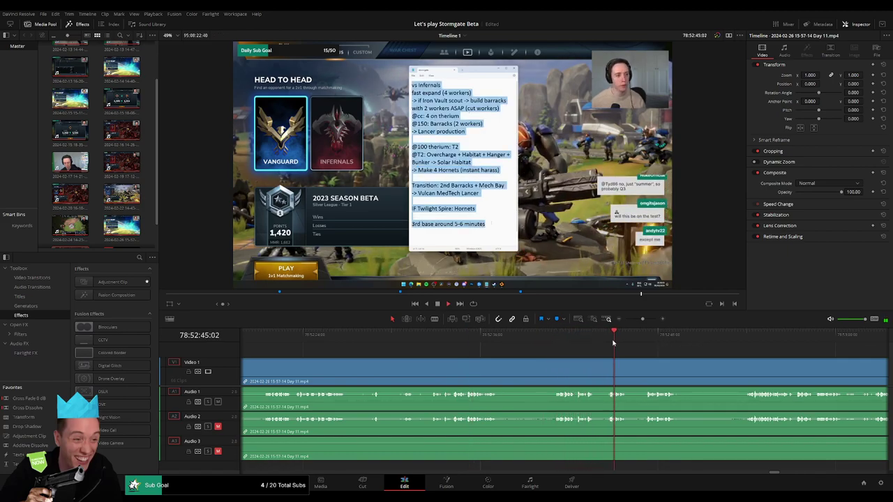
pyautogui.click(655, 339)
pyautogui.click(745, 338)
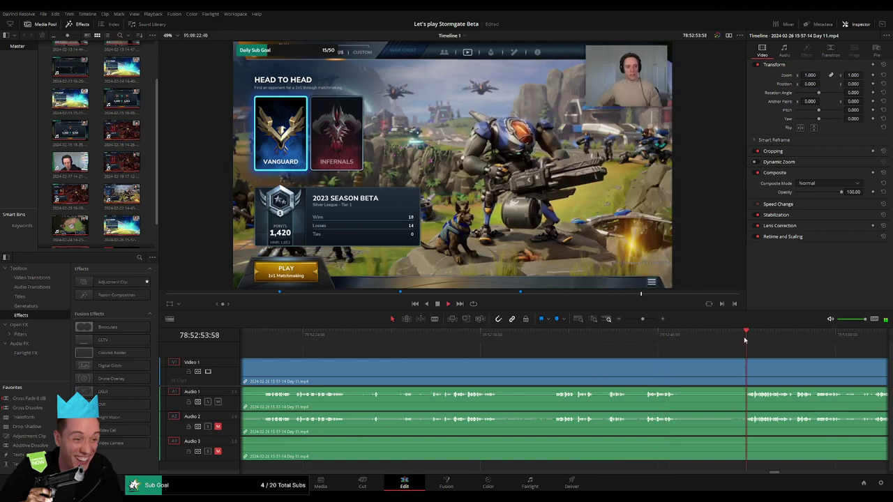
pyautogui.click(326, 357)
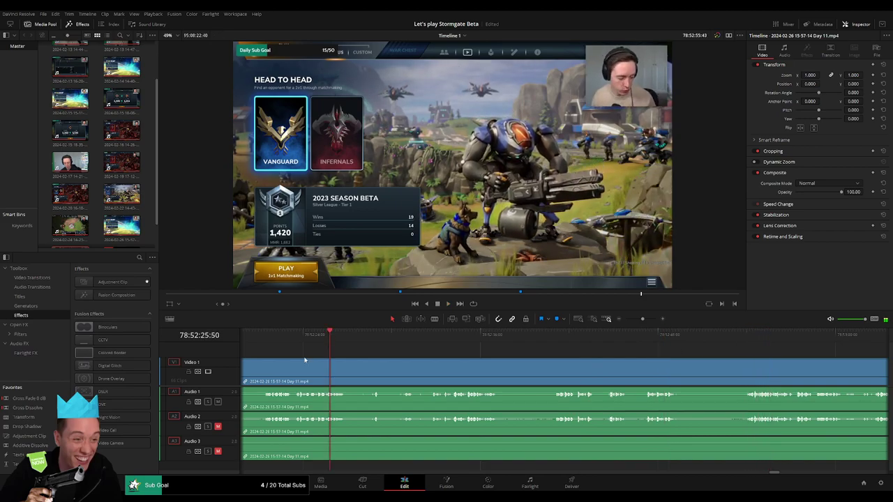
pyautogui.click(459, 348)
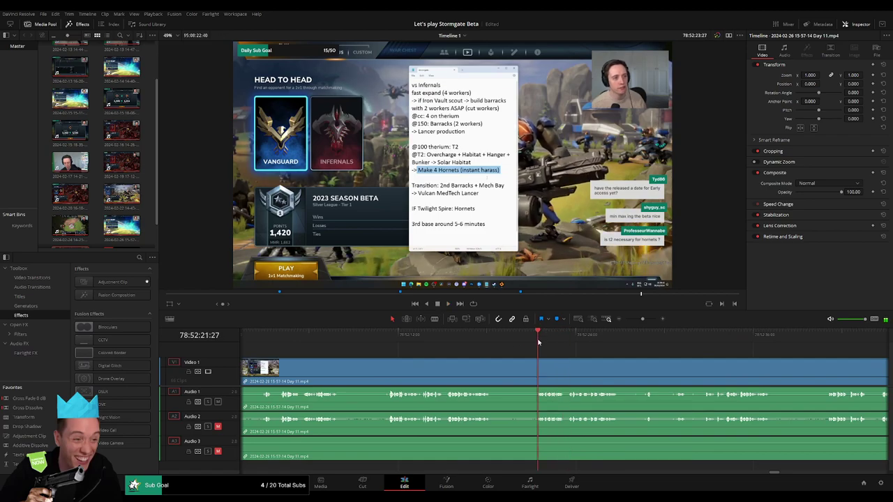
pyautogui.scroll(2, 538, 342)
pyautogui.scroll(-2, 537, 342)
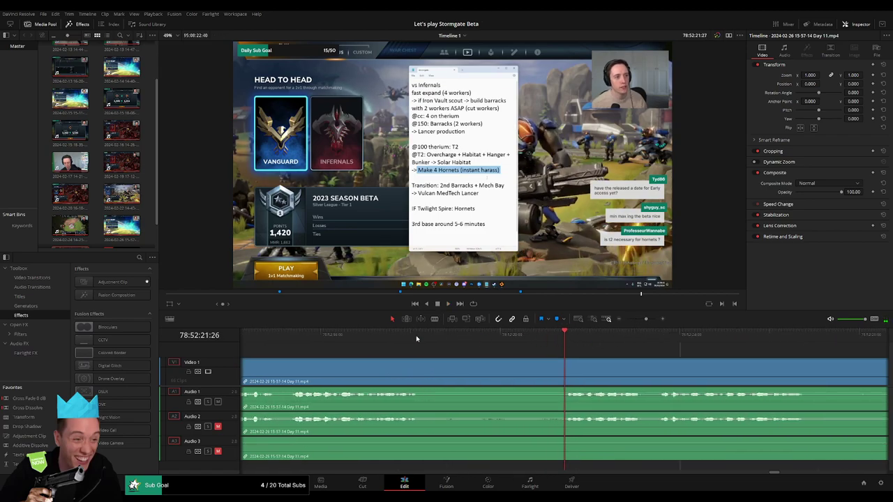
pyautogui.click(354, 334)
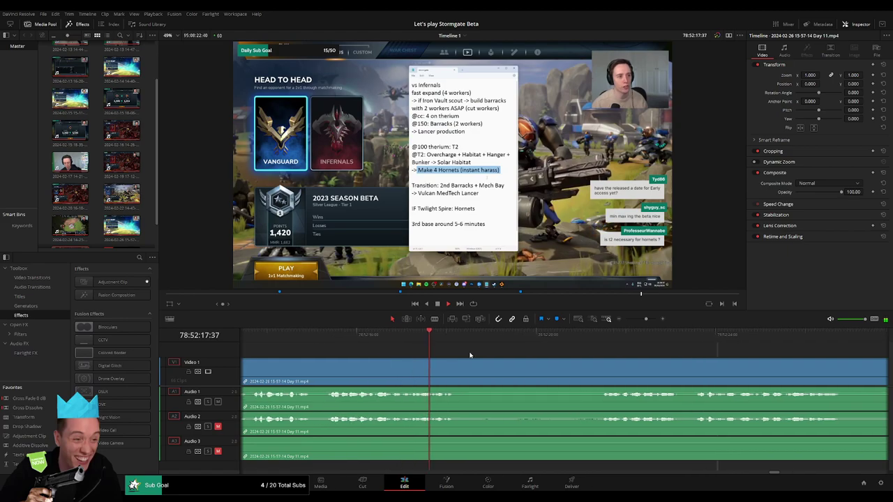
pyautogui.scroll(2, 391, 349)
pyautogui.scroll(-2, 401, 352)
pyautogui.click(503, 338)
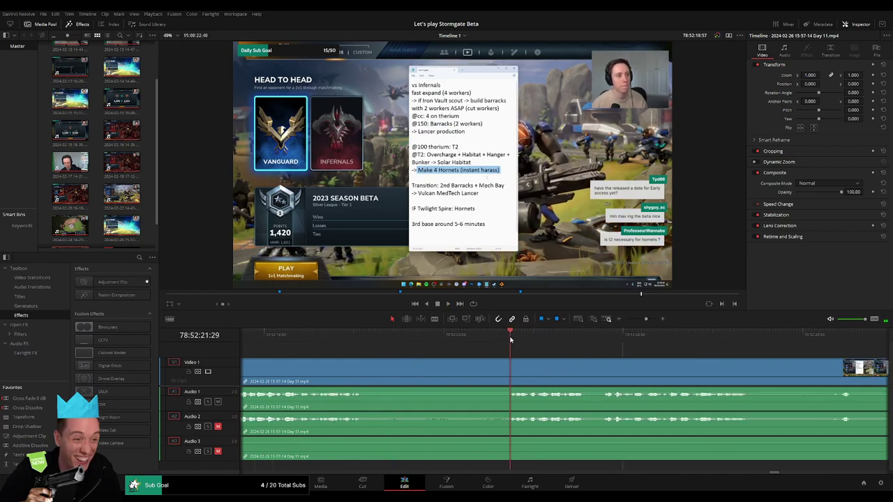
# Step: Blade the Day 11 clip at the chosen point, fade Audio 1, 2 and 3 across it, and play back
pyautogui.moveTo(503, 340); pyautogui.dragTo(464, 346)
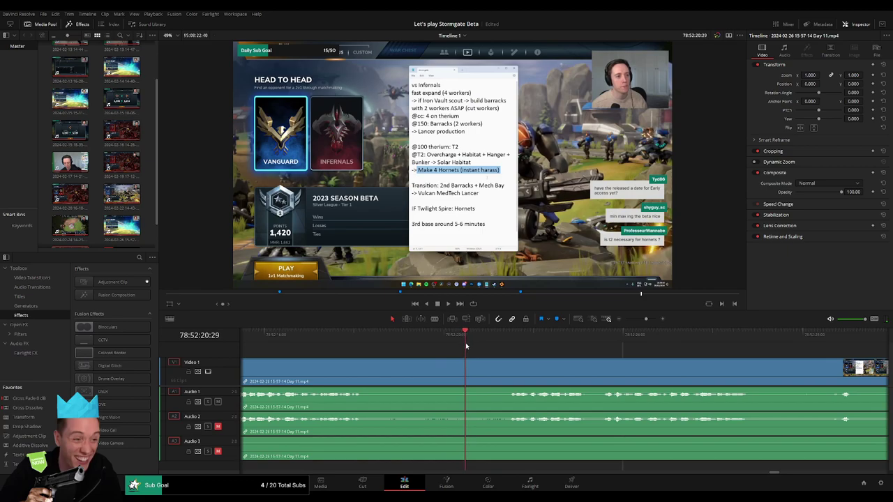
pyautogui.hotkey('ctrl', 'b')
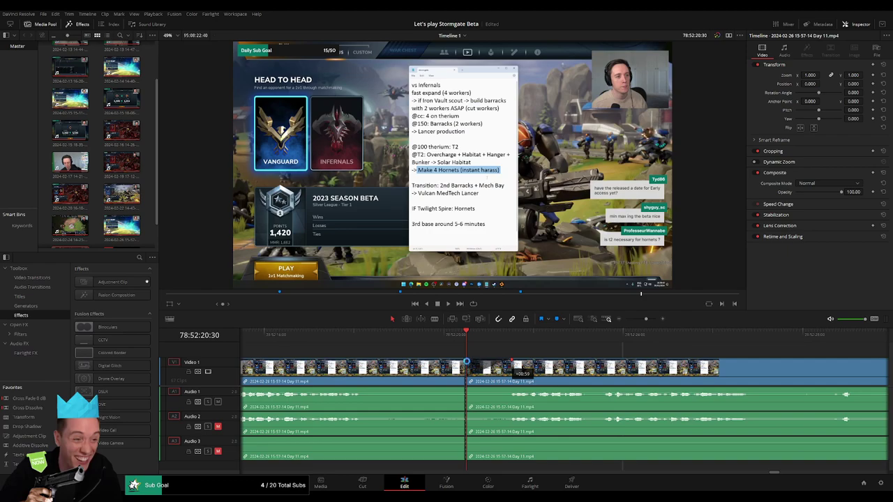
pyautogui.moveTo(514, 363); pyautogui.dragTo(425, 363)
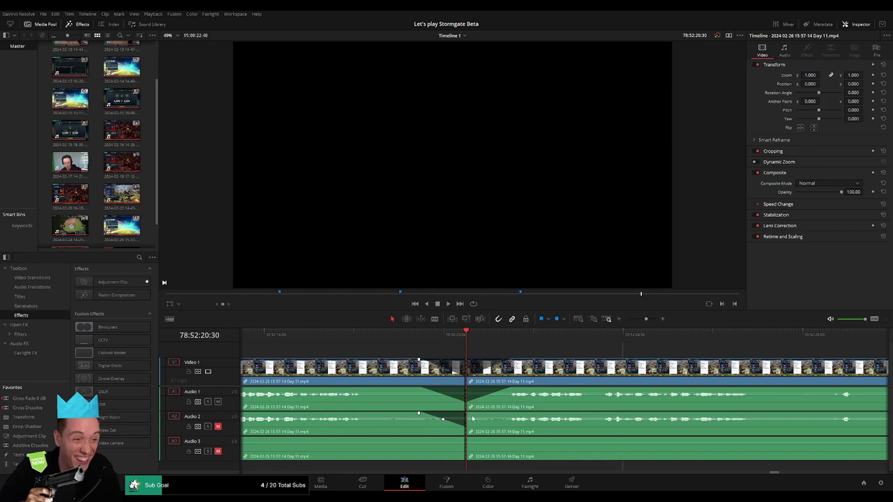
pyautogui.moveTo(468, 413); pyautogui.dragTo(510, 413)
pyautogui.moveTo(462, 436); pyautogui.dragTo(422, 437)
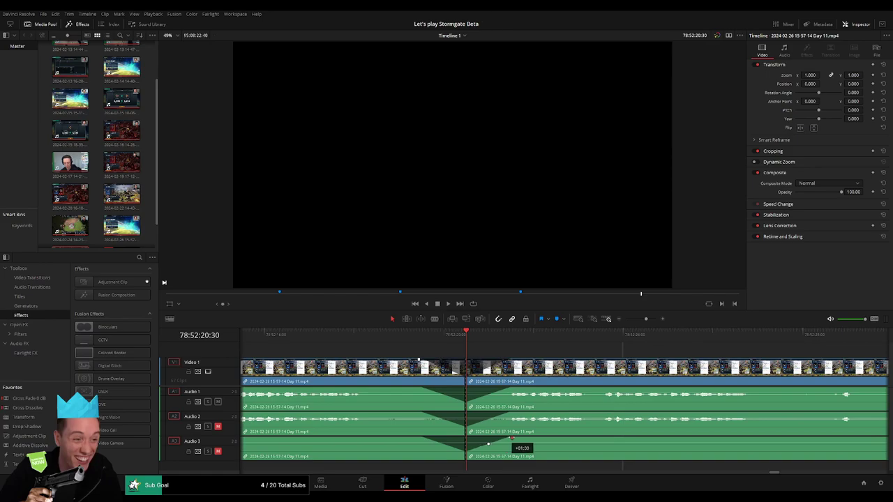
pyautogui.press('space')
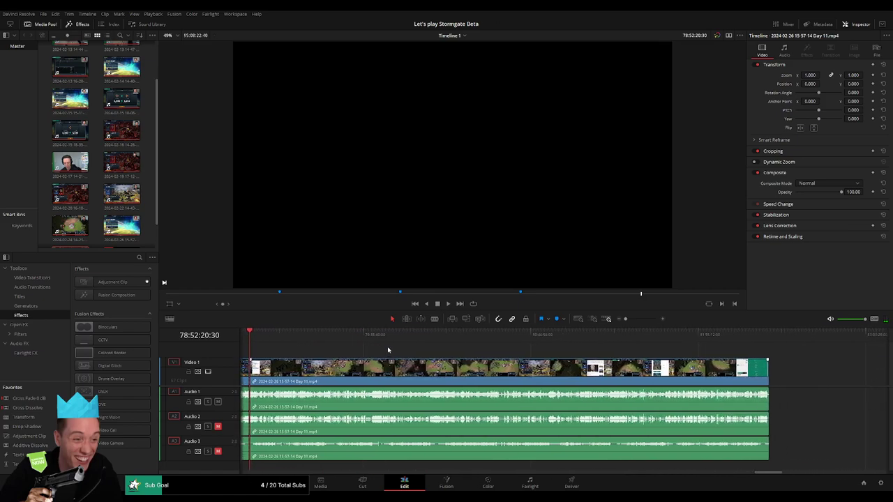
# Step: Push the following footage along and add a marker at the end of the episode
pyautogui.moveTo(440, 372); pyautogui.dragTo(469, 367)
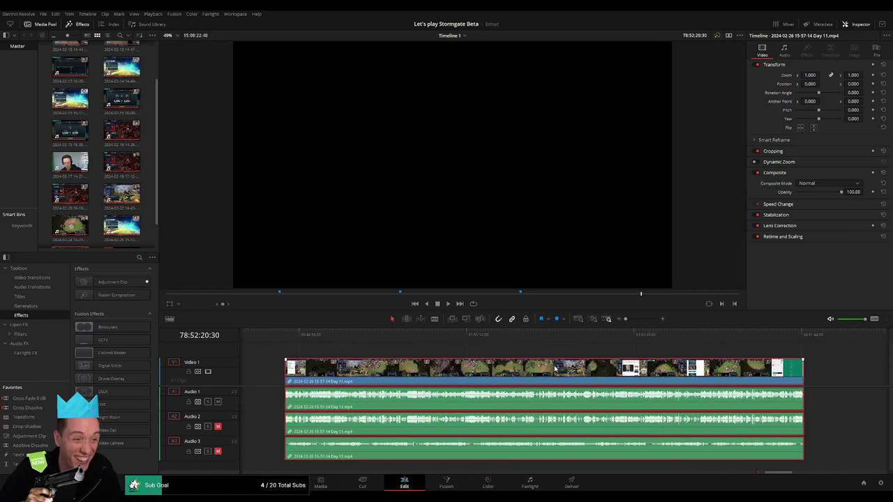
pyautogui.scroll(2, 445, 361)
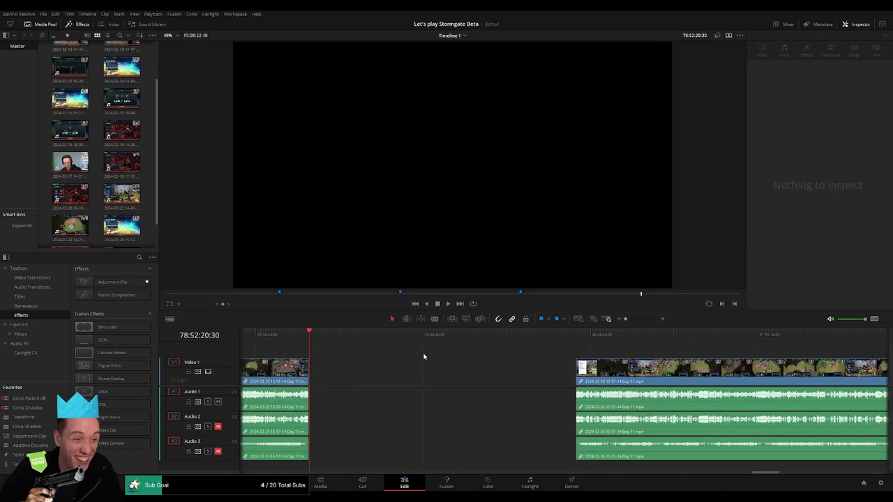
pyautogui.moveTo(320, 338); pyautogui.dragTo(332, 345)
pyautogui.press('m')
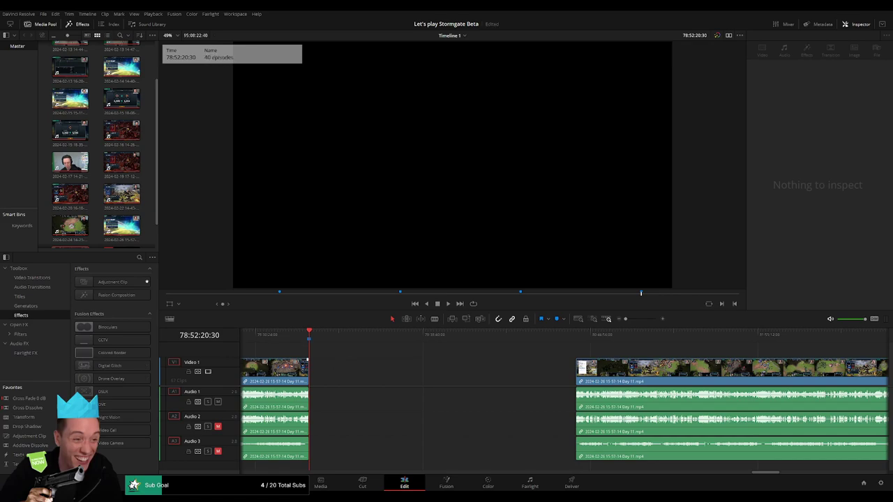
# Step: Move the later Day 11 section so it starts at 80:00:00:00
pyautogui.click(380, 368)
pyautogui.click(391, 384)
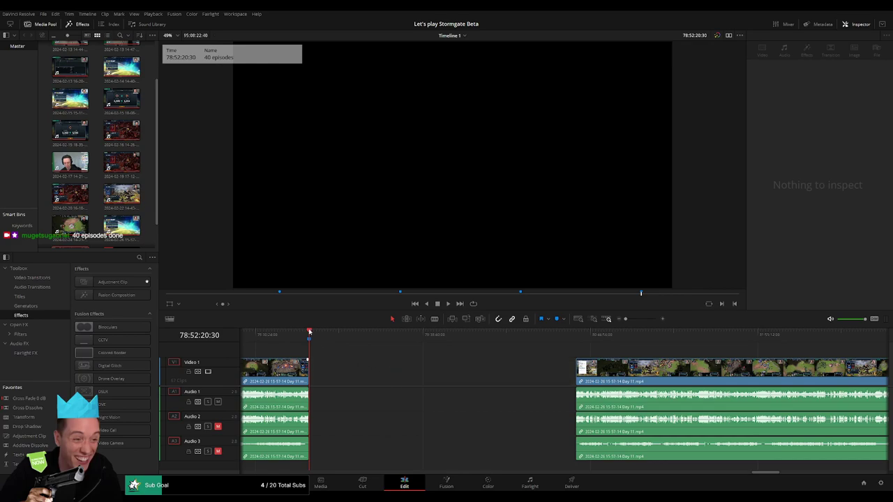
pyautogui.moveTo(309, 332); pyautogui.dragTo(365, 338)
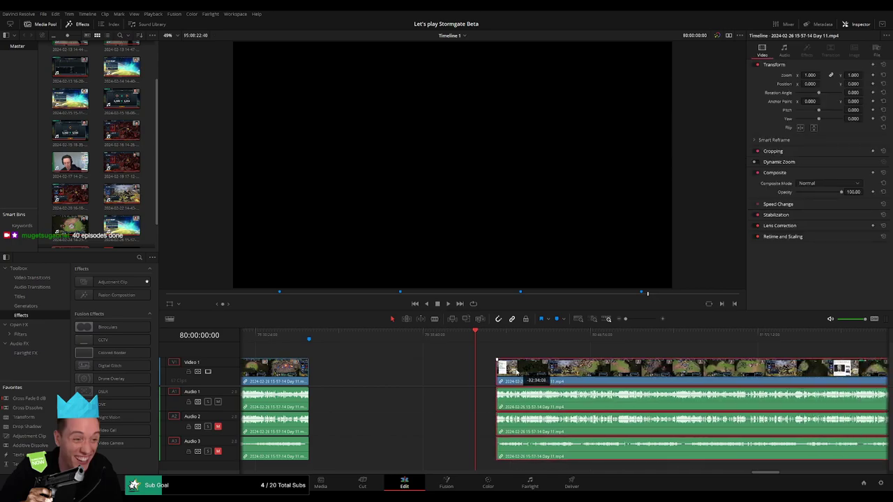
pyautogui.moveTo(598, 372); pyautogui.dragTo(497, 372)
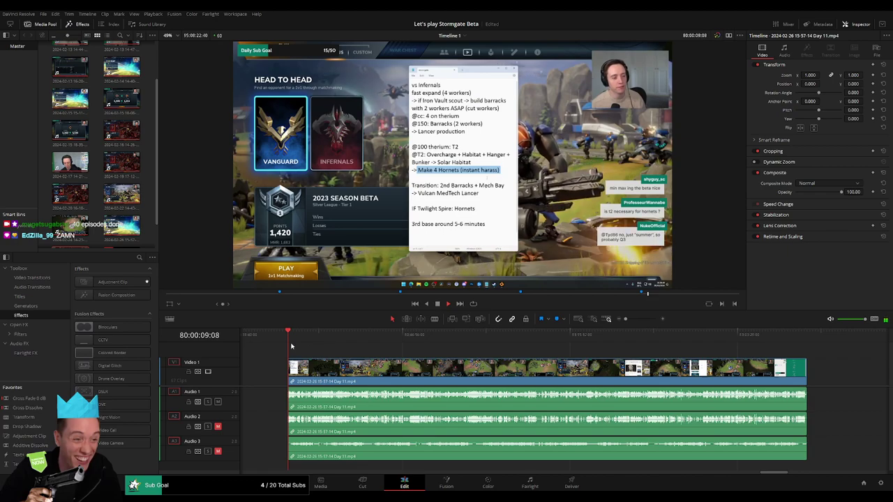
# Step: Scrub and zoom in to find where gameplay begins in the new episode
pyautogui.moveTo(304, 339); pyautogui.dragTo(415, 341)
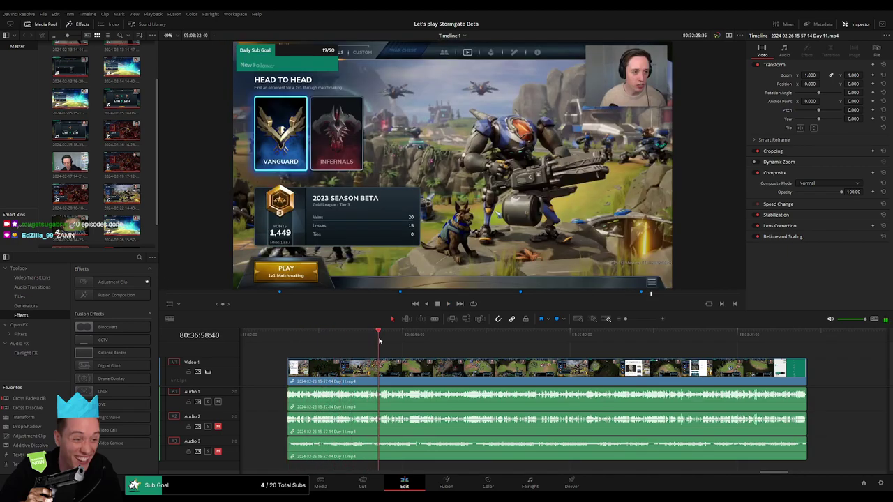
pyautogui.press('space')
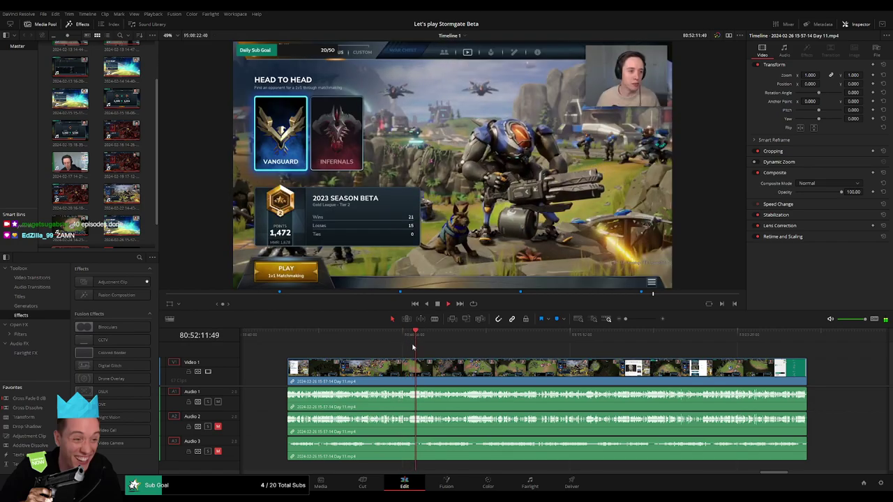
pyautogui.moveTo(625, 319); pyautogui.dragTo(644, 318)
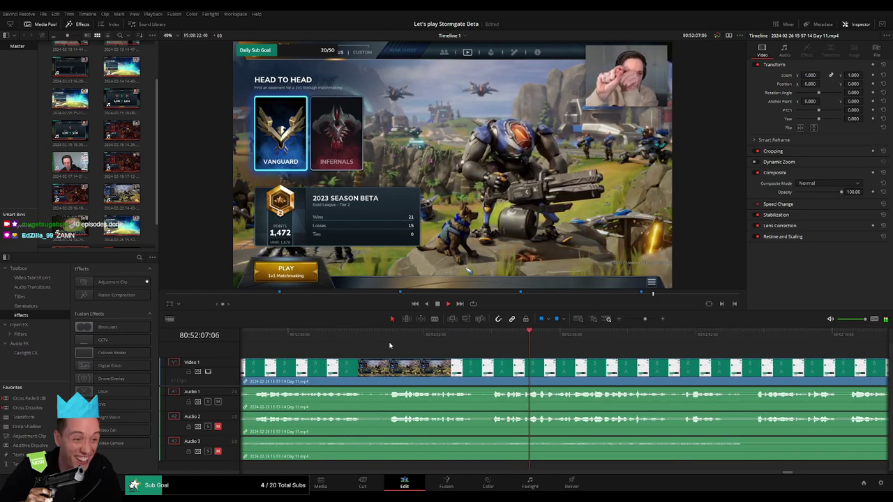
pyautogui.click(430, 340)
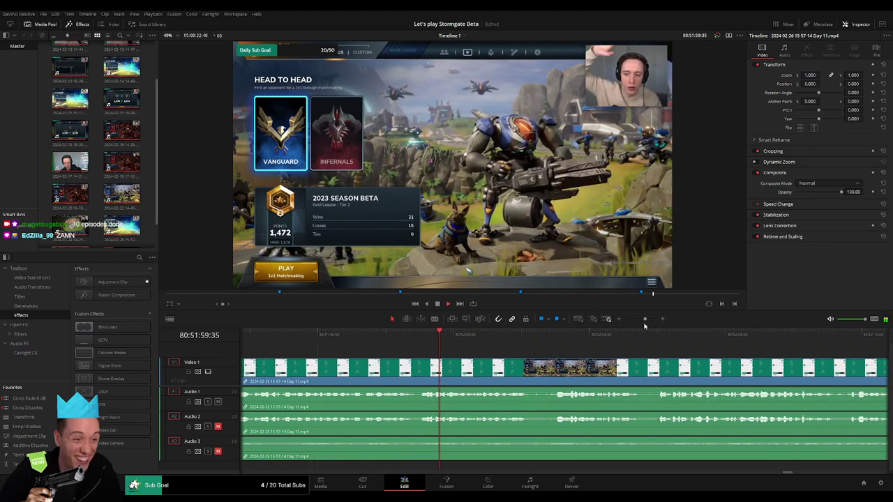
pyautogui.click(512, 338)
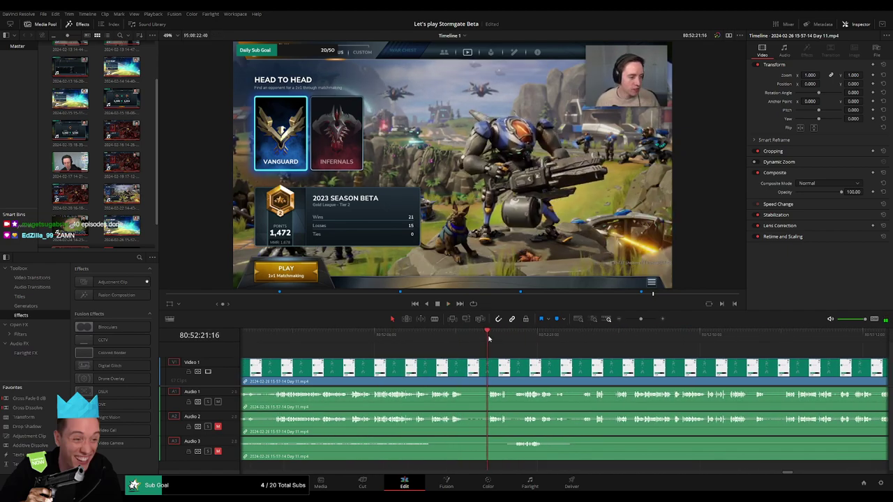
pyautogui.moveTo(640, 320); pyautogui.dragTo(647, 320)
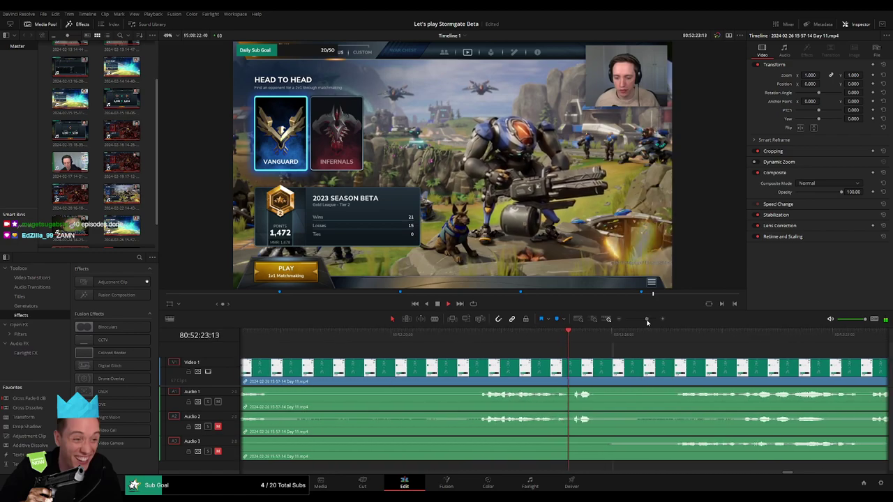
pyautogui.click(480, 337)
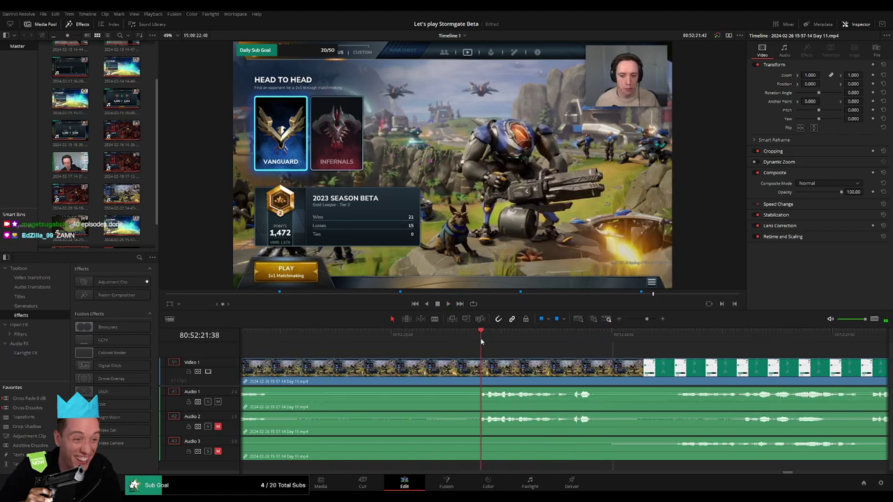
pyautogui.moveTo(480, 341); pyautogui.dragTo(417, 350)
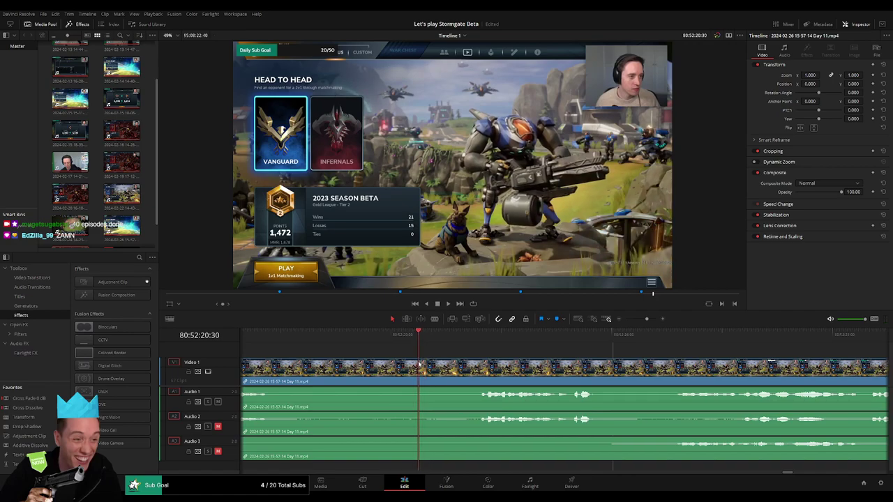
# Step: Blade all tracks at 80:52:20:30 and fade the clips out and in across the cut
pyautogui.hotkey('ctrl', 'b')
pyautogui.moveTo(424, 372); pyautogui.dragTo(478, 363)
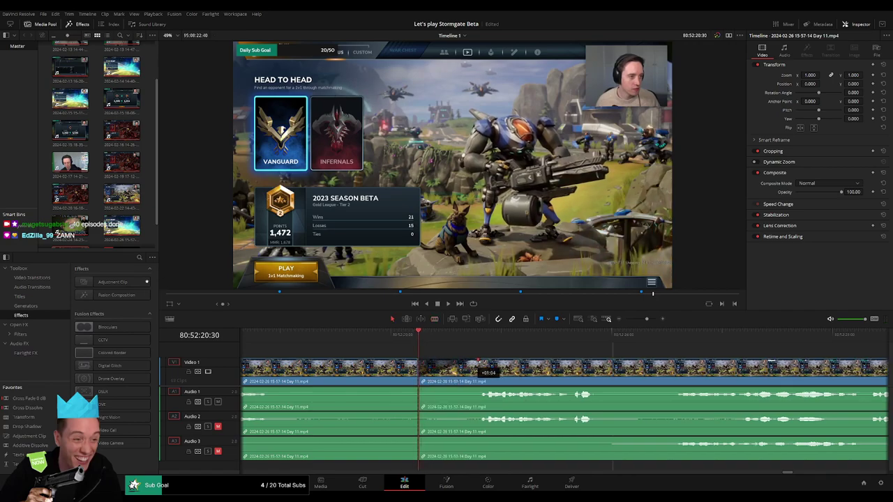
pyautogui.moveTo(423, 366); pyautogui.dragTo(371, 364)
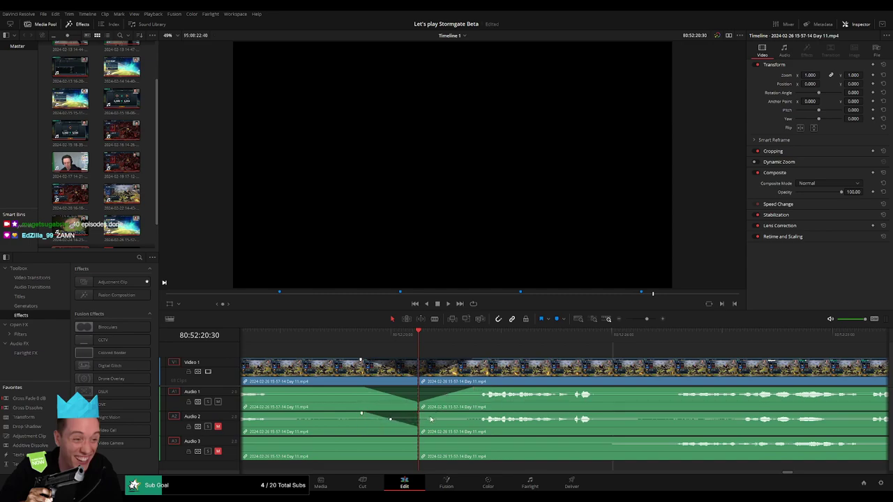
pyautogui.moveTo(418, 415); pyautogui.dragTo(475, 415)
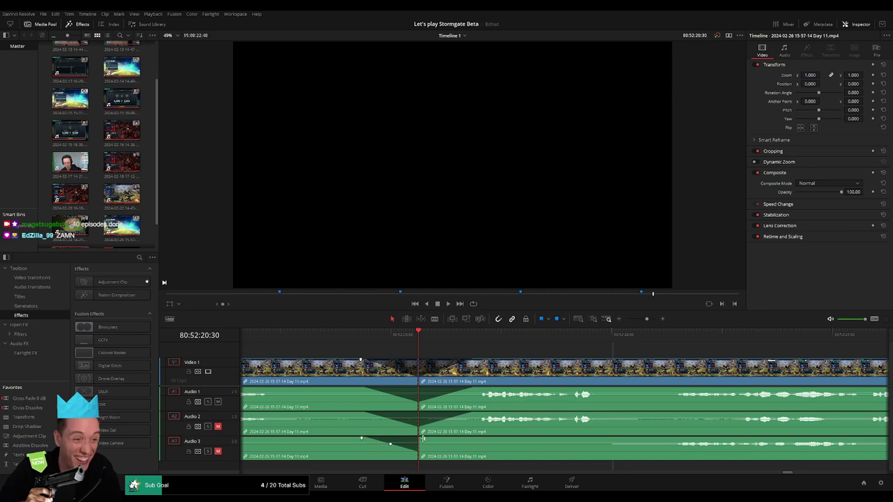
pyautogui.moveTo(418, 440); pyautogui.dragTo(472, 439)
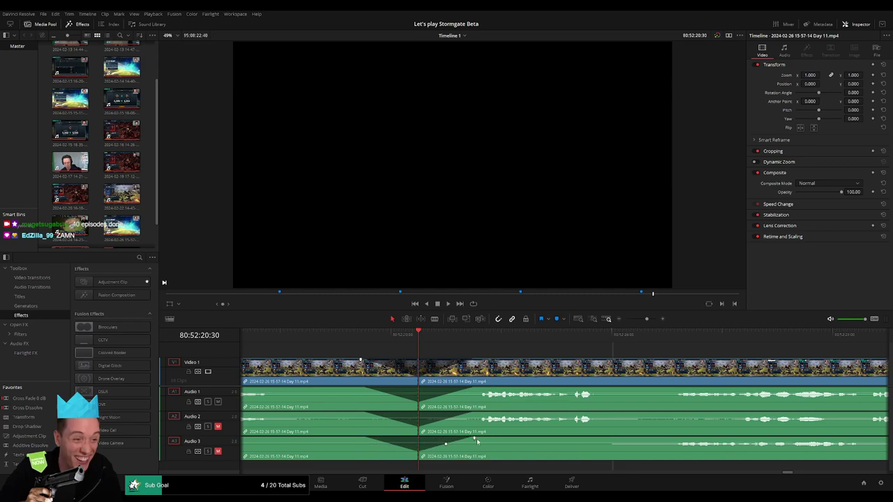
pyautogui.moveTo(643, 322); pyautogui.dragTo(618, 325)
pyautogui.moveTo(654, 360); pyautogui.dragTo(509, 364)
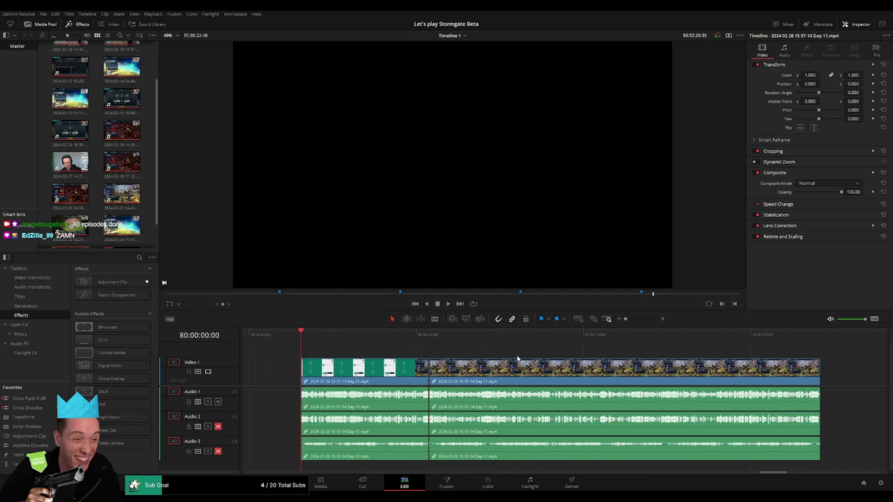
# Step: Move the Day 11 clip to the timeline start and play through it to find a cut point
pyautogui.press('Down')
pyautogui.press('Down')
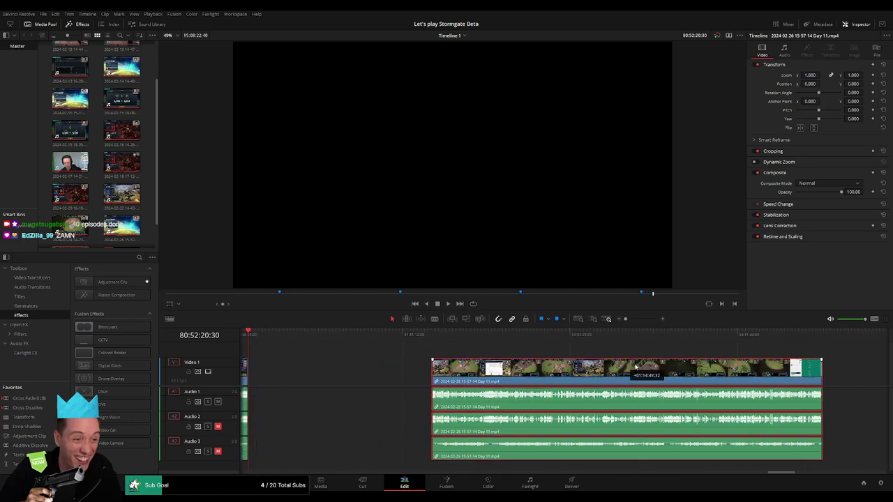
pyautogui.click(408, 354)
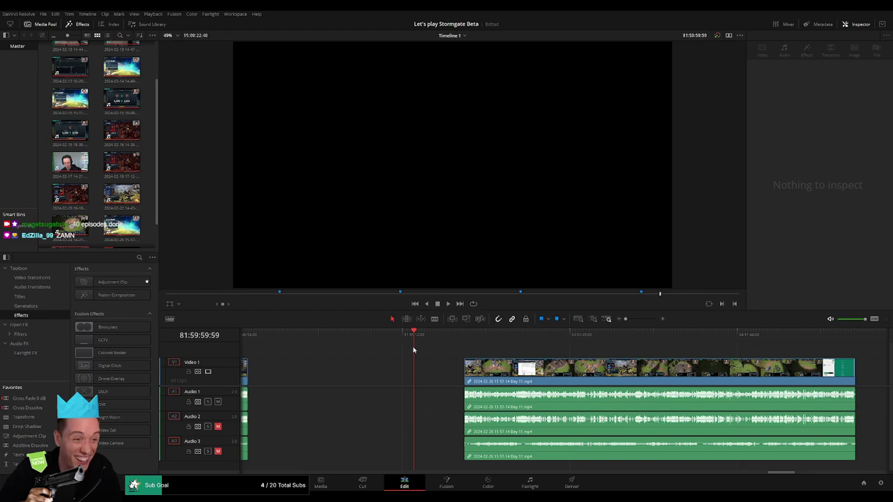
pyautogui.moveTo(522, 375); pyautogui.dragTo(474, 375)
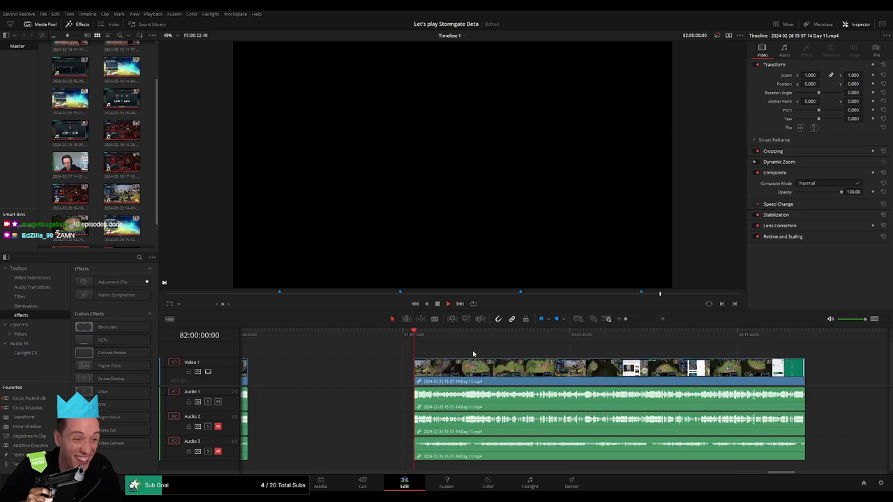
pyautogui.press('space')
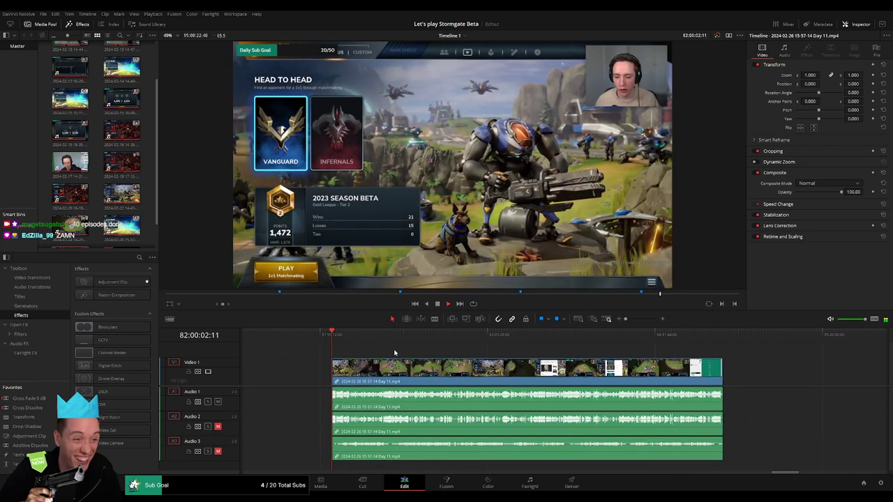
pyautogui.click(355, 339)
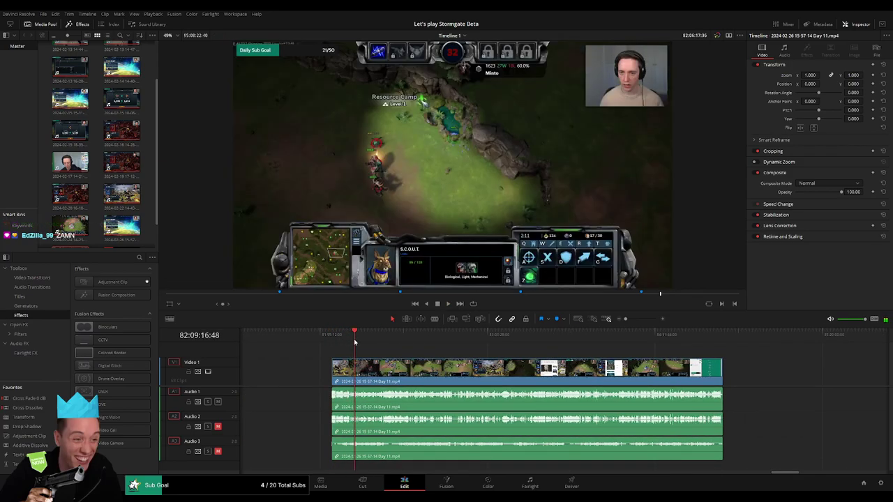
pyautogui.moveTo(361, 341); pyautogui.dragTo(458, 342)
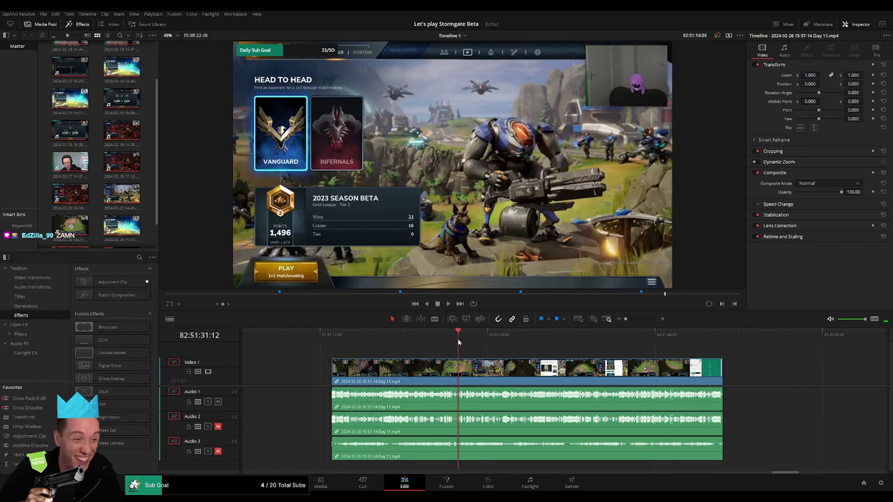
pyautogui.press('space')
# Step: Split the Day 11 clip with the Blade tool near 82:50 in the lobby footage
pyautogui.moveTo(625, 320); pyautogui.dragTo(635, 320)
pyautogui.click(381, 338)
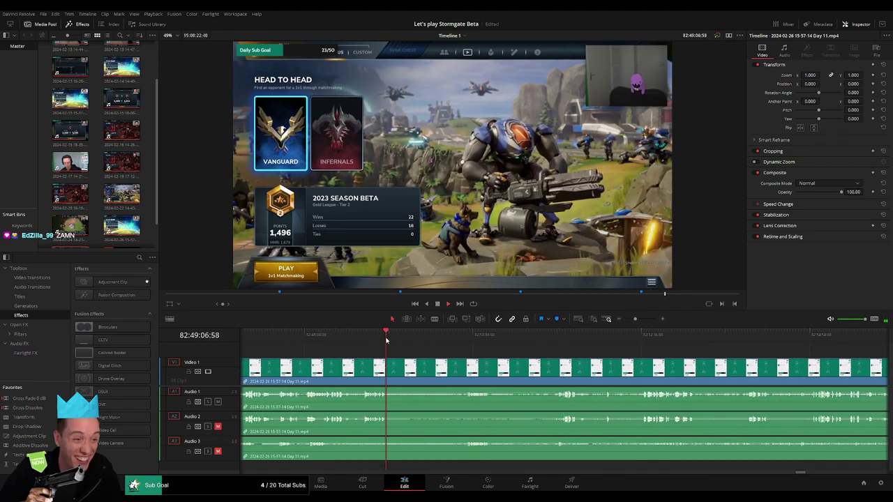
pyautogui.press('b')
pyautogui.click(388, 366)
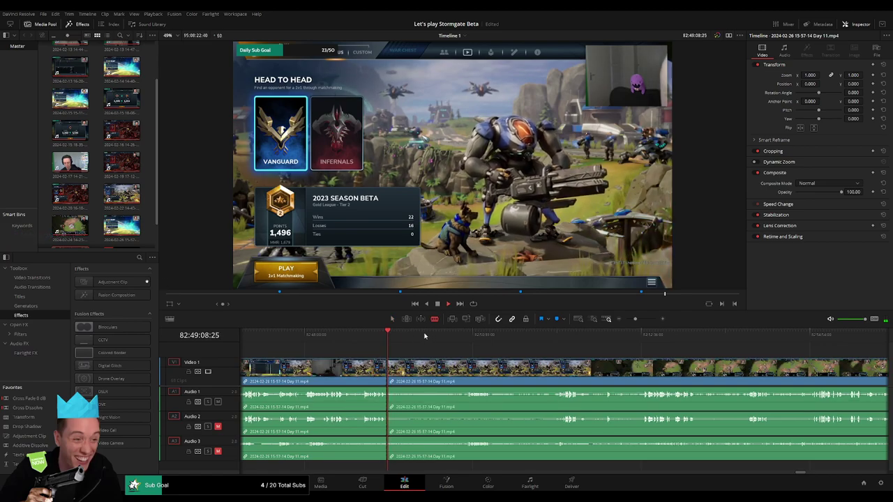
pyautogui.click(457, 336)
pyautogui.moveTo(459, 337); pyautogui.dragTo(468, 337)
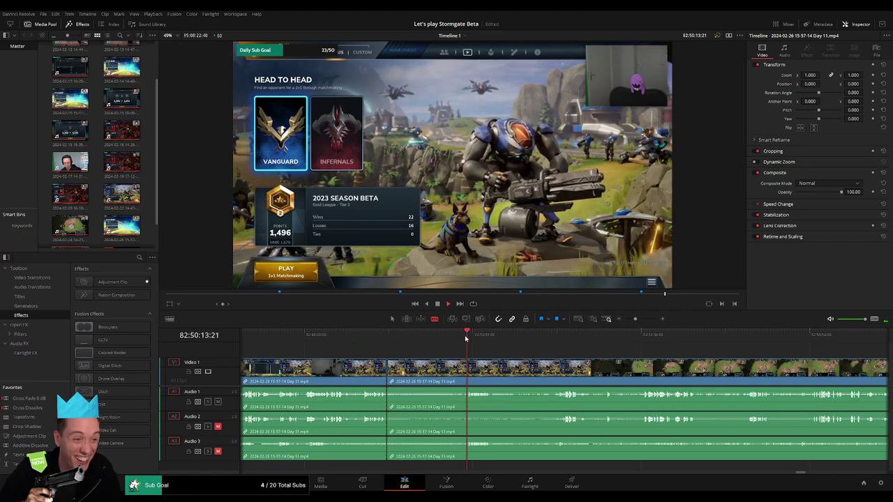
pyautogui.hotkey('ctrl', '=')
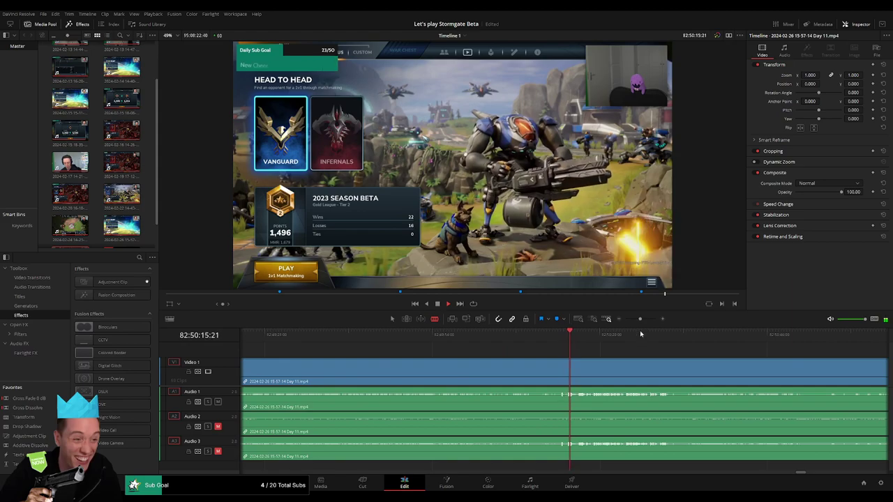
pyautogui.hscroll(3, 425, 352)
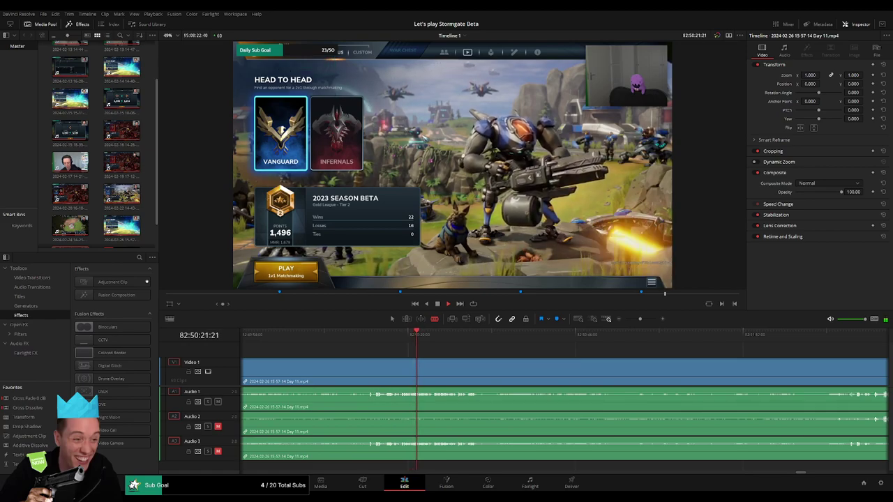
pyautogui.scroll(3, 528, 351)
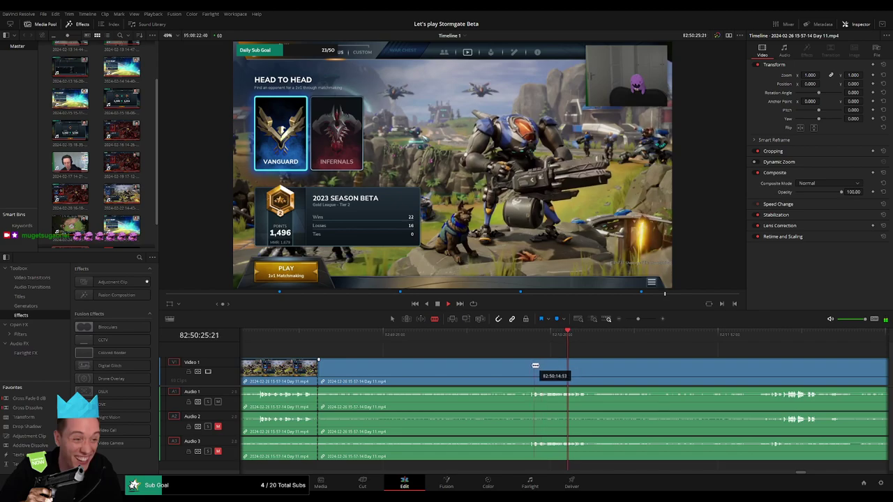
# Step: Trim the second clip's head, split it, and slide the cut piece next to the first clip
pyautogui.moveTo(533, 365); pyautogui.dragTo(530, 365)
pyautogui.click(503, 379)
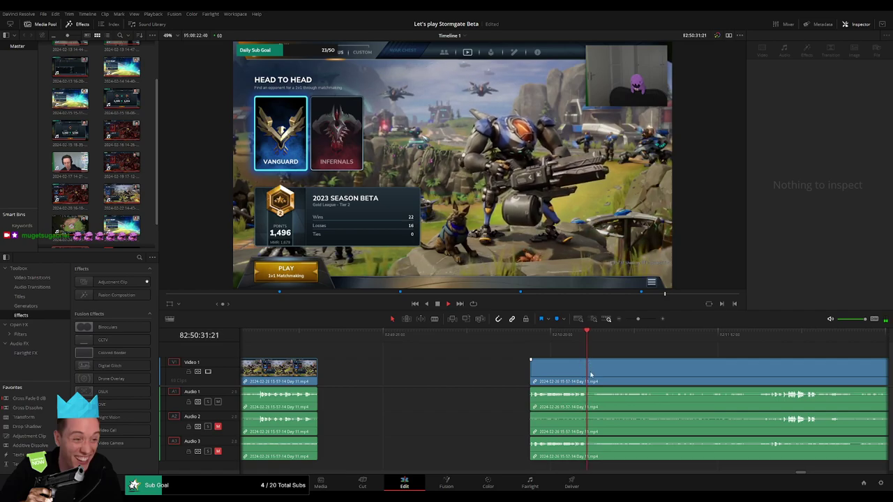
pyautogui.hotkey('ctrl', 'b')
pyautogui.moveTo(531, 369); pyautogui.dragTo(325, 384)
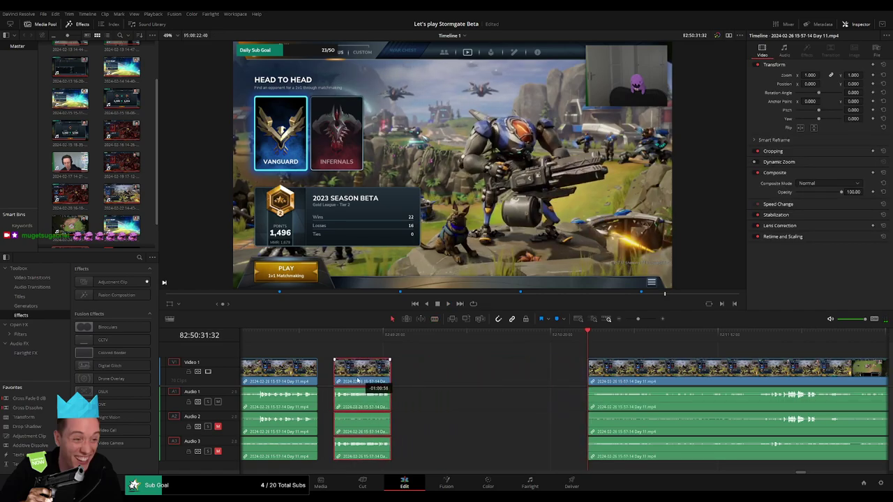
pyautogui.click(318, 377)
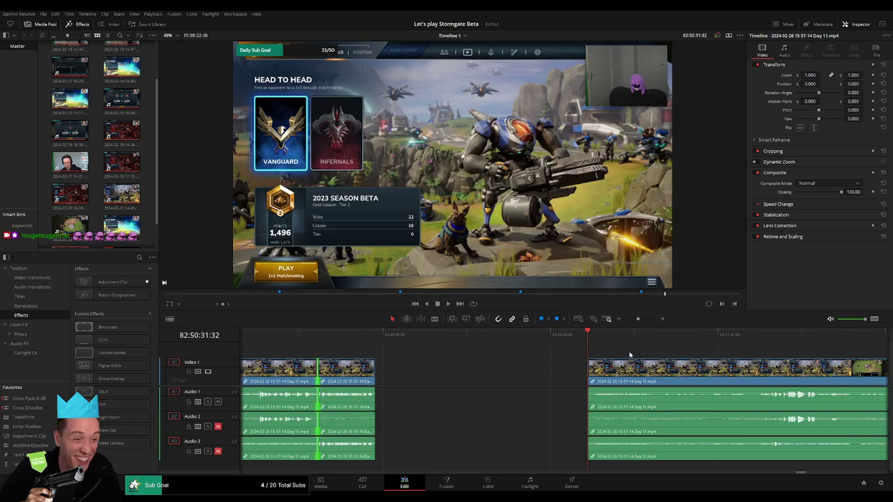
# Step: Split again, delete the unwanted lobby piece near 82:49, close the gap, and review the join
pyautogui.press('space')
pyautogui.hotkey('ctrl', 'b')
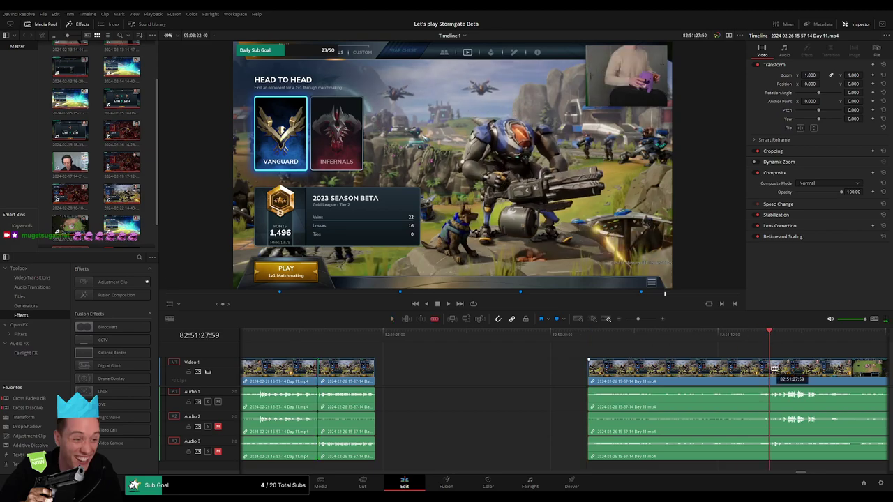
pyautogui.press('space')
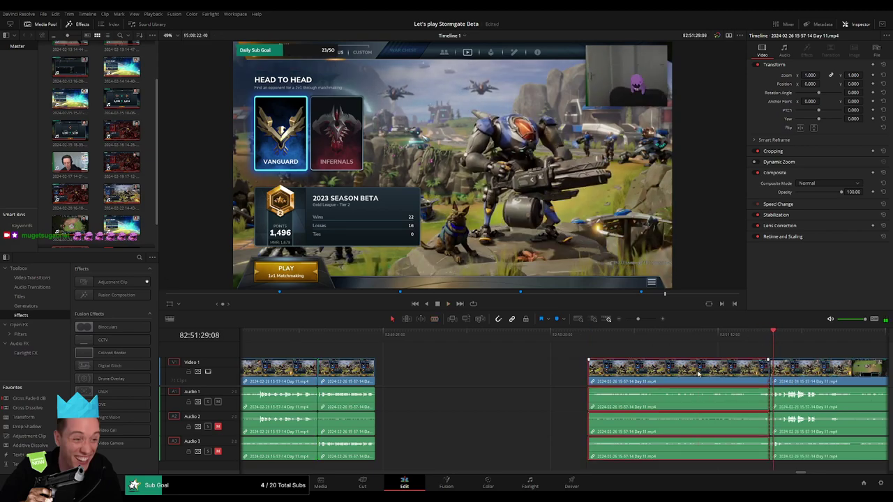
pyautogui.click(763, 368)
pyautogui.press('BackSpace')
pyautogui.moveTo(793, 372); pyautogui.dragTo(397, 372)
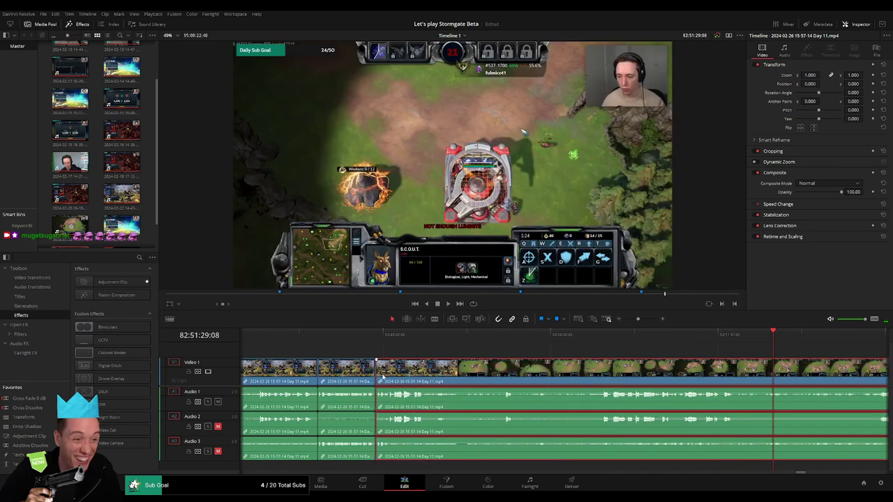
pyautogui.click(369, 337)
pyautogui.press('space')
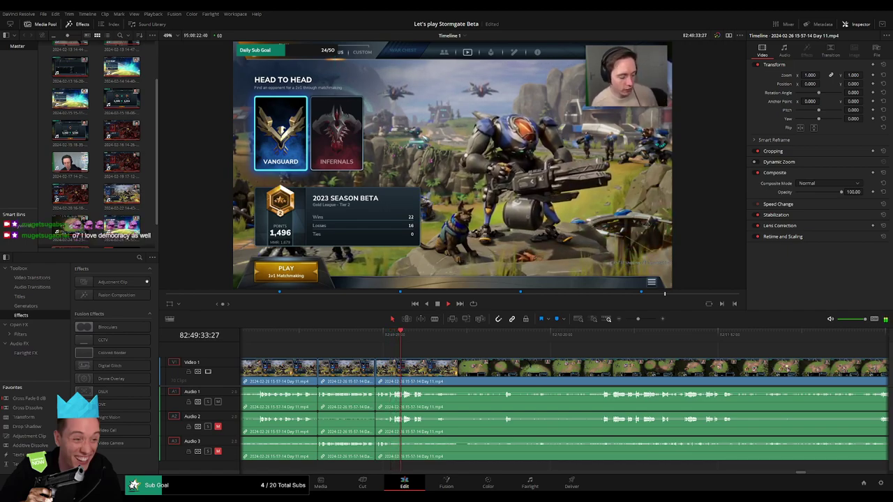
pyautogui.click(358, 339)
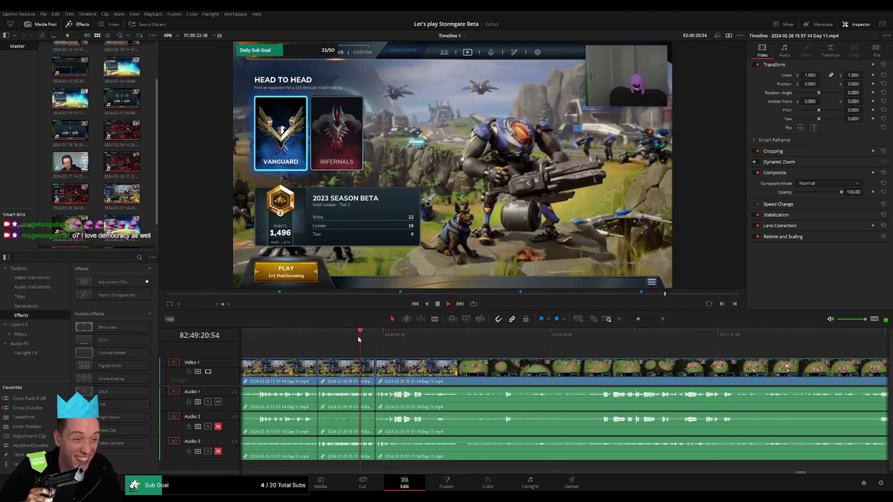
pyautogui.click(353, 340)
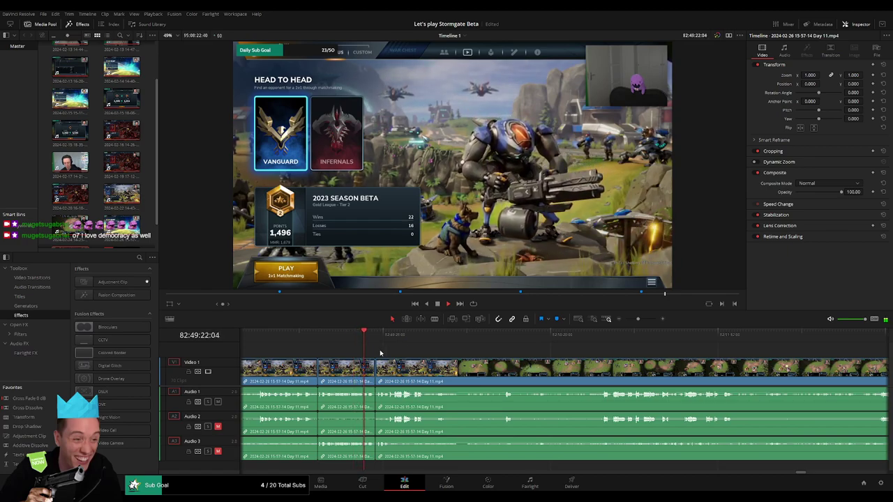
pyautogui.hscroll(2, 370, 353)
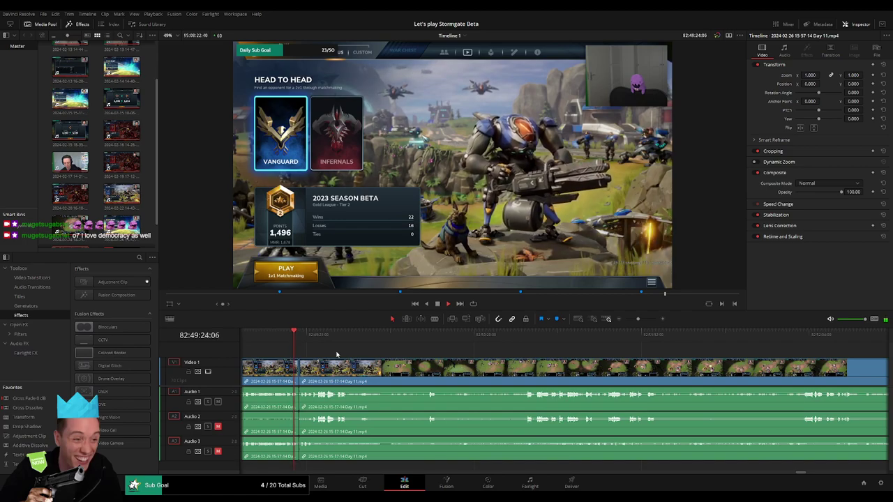
pyautogui.moveTo(421, 336); pyautogui.dragTo(433, 345)
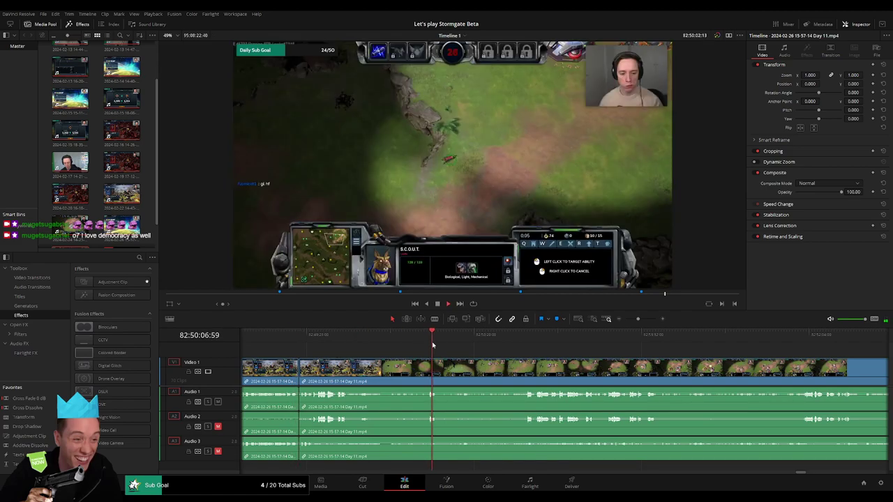
pyautogui.click(766, 335)
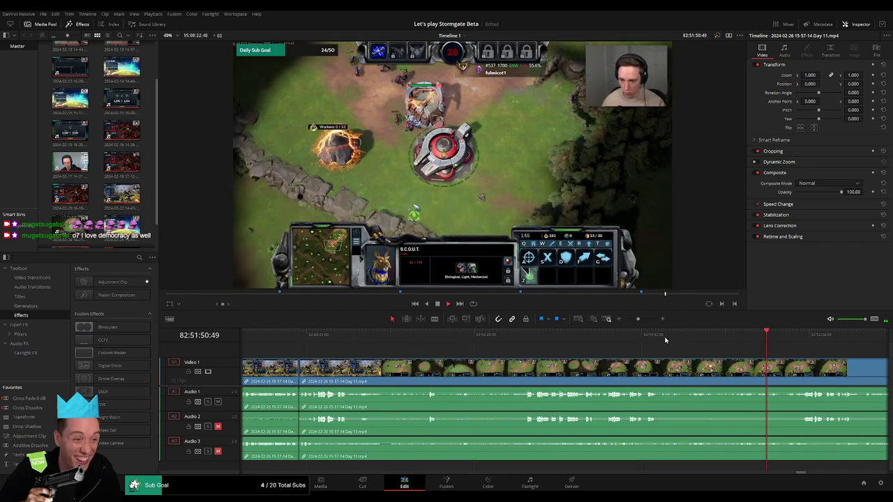
pyautogui.click(604, 342)
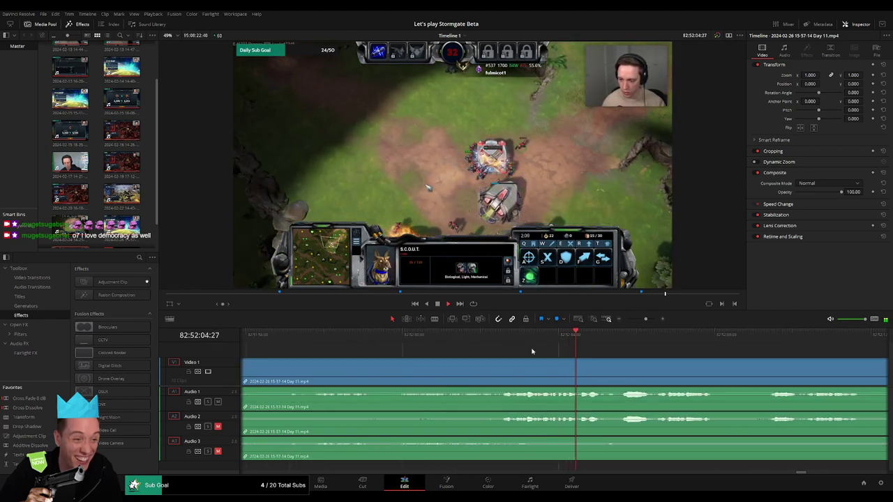
pyautogui.click(502, 339)
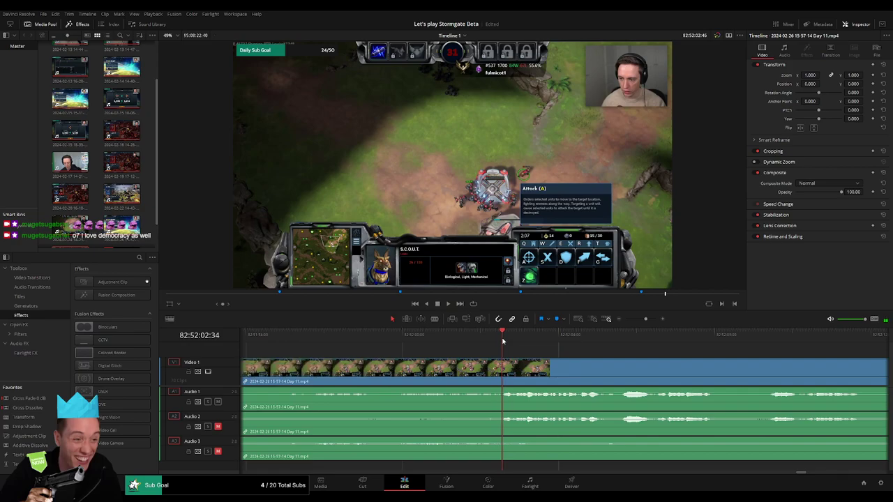
pyautogui.moveTo(502, 342); pyautogui.dragTo(442, 343)
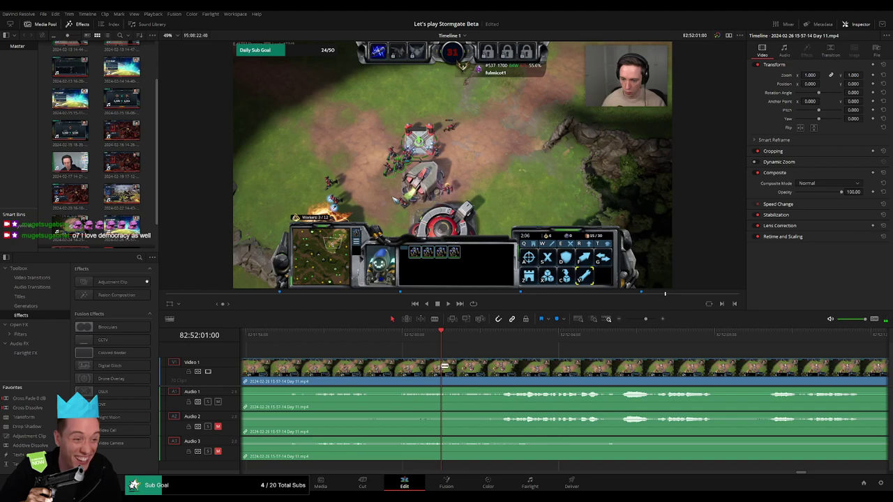
# Step: Blade all tracks just before 82:52 and fade Audio 1, 2 and 3 across the new cut
pyautogui.press('b')
pyautogui.click(444, 366)
pyautogui.press('space')
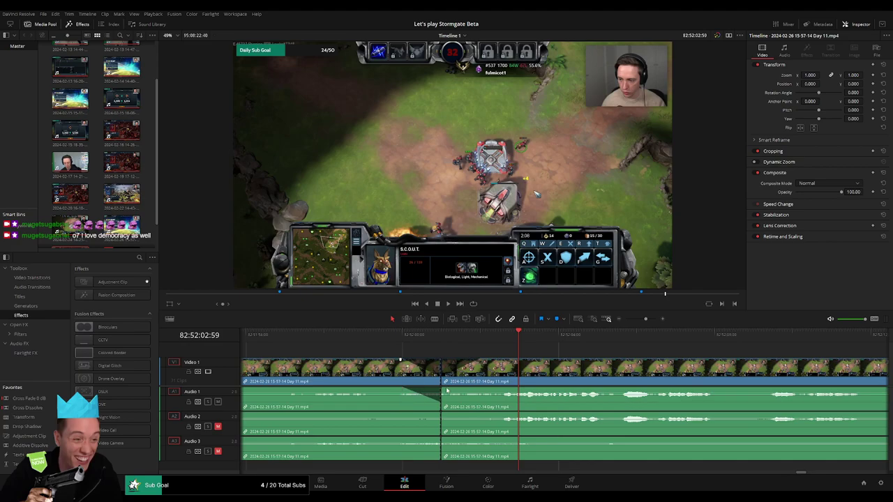
pyautogui.moveTo(454, 392); pyautogui.dragTo(484, 392)
pyautogui.moveTo(440, 417); pyautogui.dragTo(395, 413)
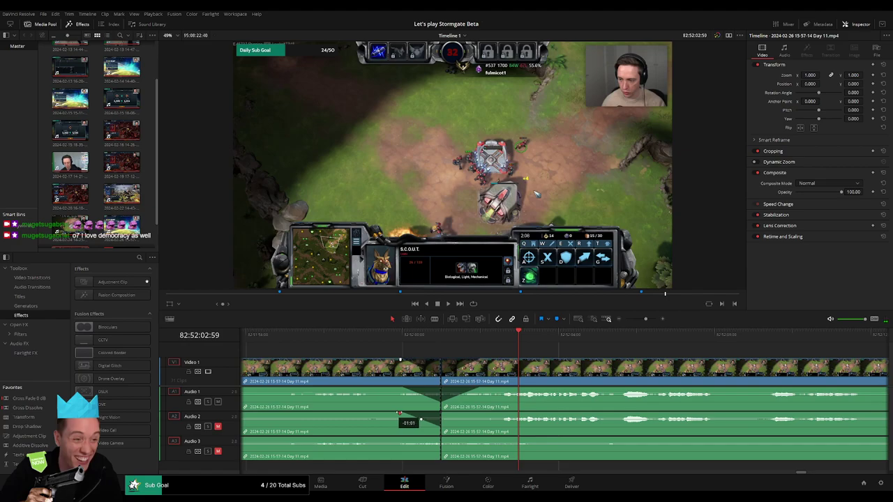
pyautogui.moveTo(438, 439); pyautogui.dragTo(397, 438)
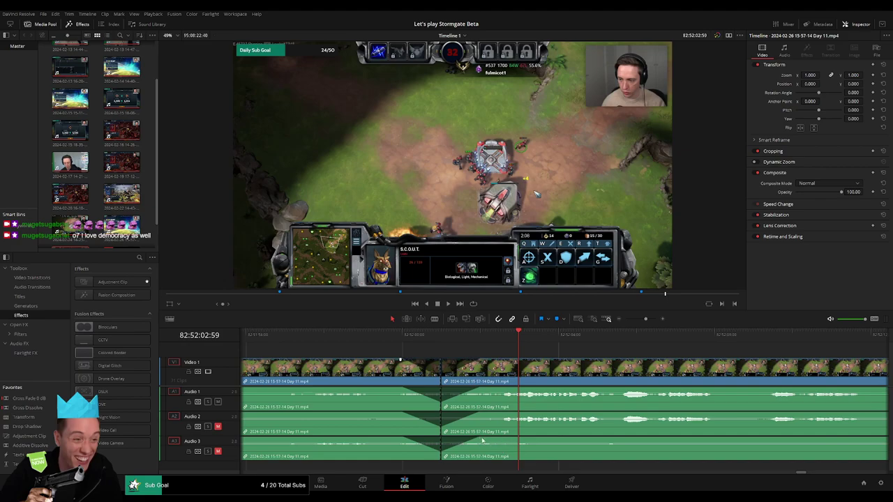
# Step: Push the second Day 11 clip later to open a gap after the earlier footage
pyautogui.scroll(-1, 505, 357)
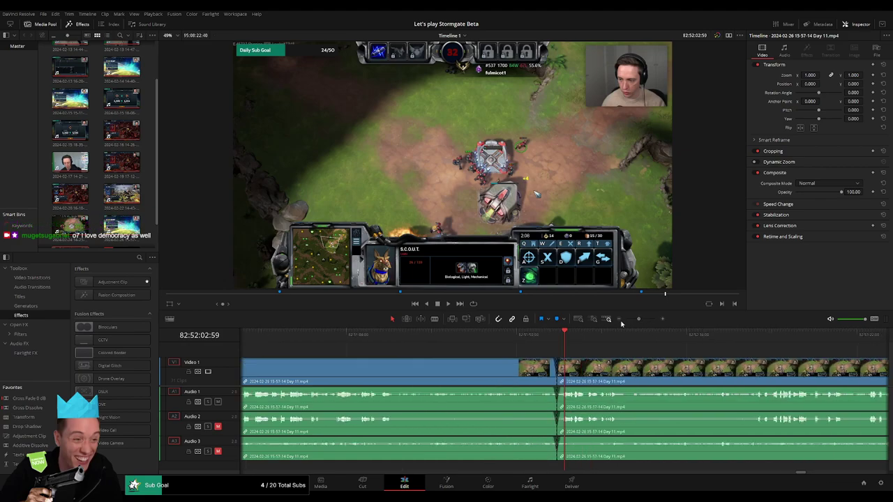
pyautogui.scroll(-1, 505, 358)
pyautogui.scroll(-2, 505, 357)
pyautogui.press('Home')
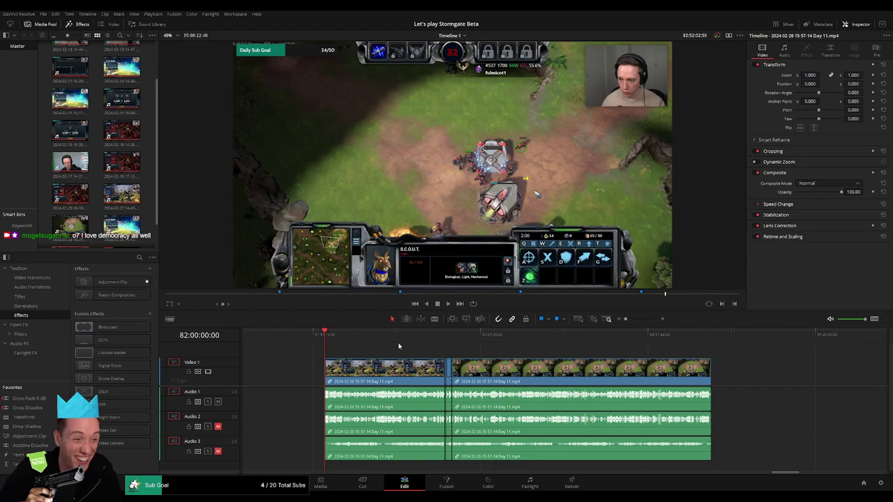
pyautogui.moveTo(625, 319)
pyautogui.mouseDown()
pyautogui.moveTo(638, 319)
pyautogui.moveTo(625, 319)
pyautogui.mouseUp()
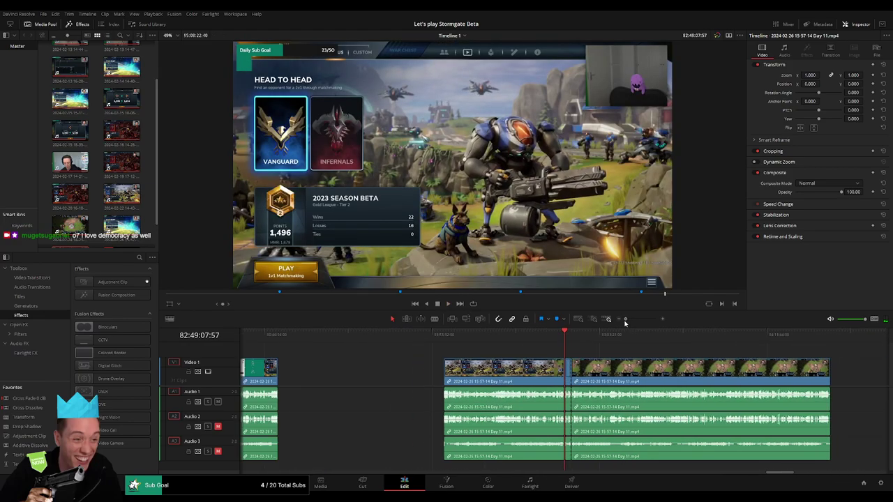
pyautogui.press('Down')
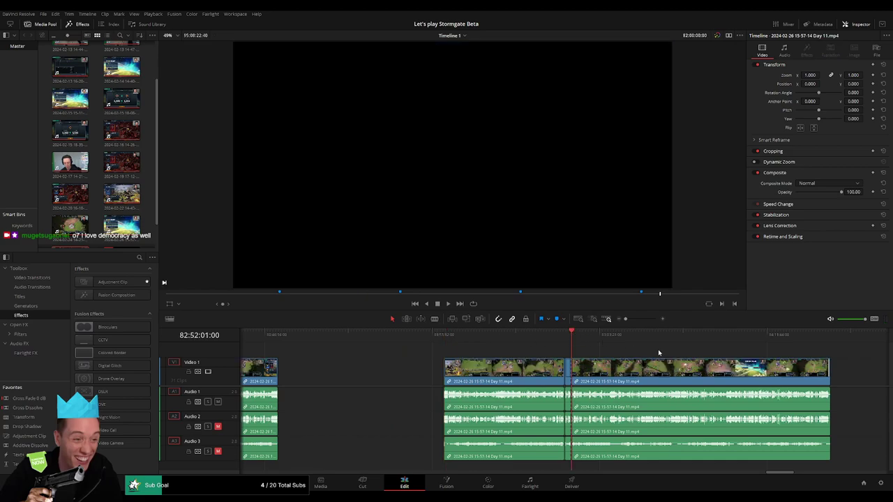
pyautogui.hscroll(3, 473, 355)
pyautogui.moveTo(453, 372); pyautogui.dragTo(657, 372)
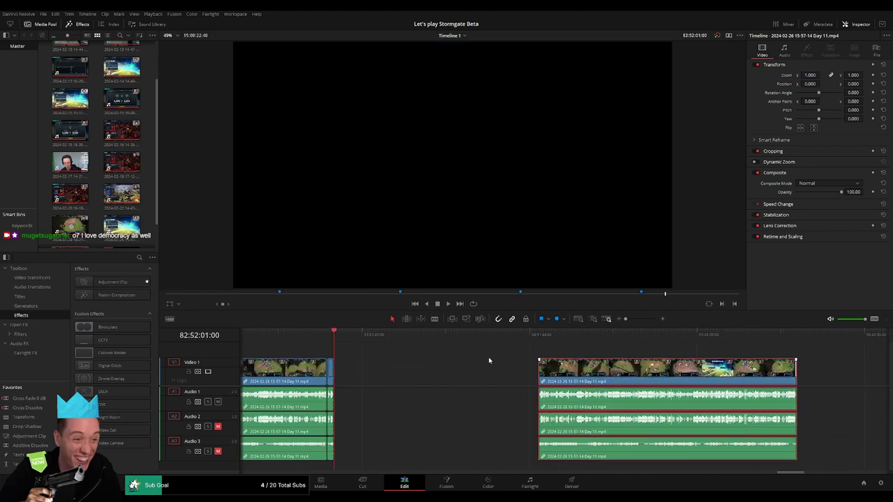
pyautogui.click(448, 353)
# Step: Set the playhead to 84:00:00:00 and snap the clip to start there
pyautogui.click(346, 336)
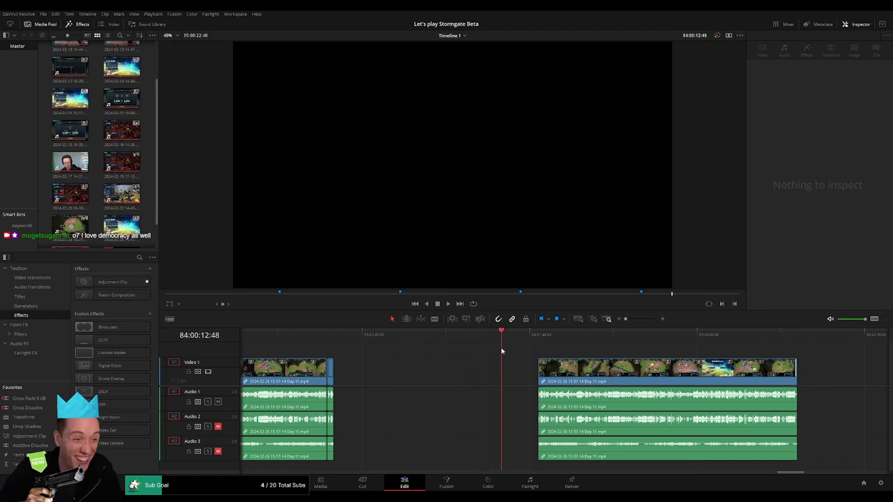
pyautogui.click(638, 320)
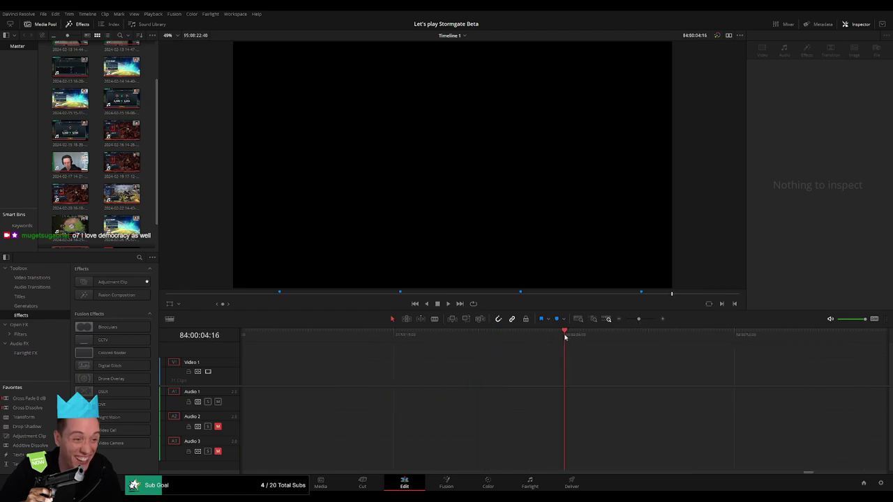
pyautogui.moveTo(565, 337); pyautogui.dragTo(554, 338)
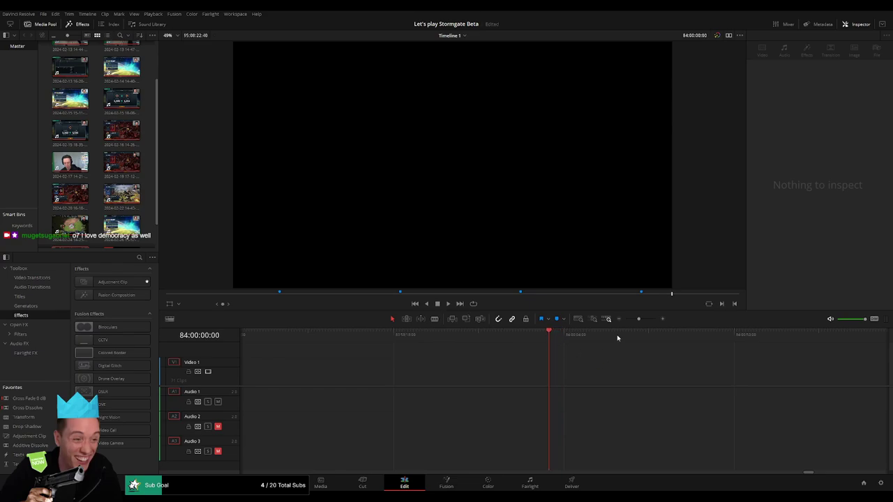
pyautogui.moveTo(633, 320); pyautogui.dragTo(625, 320)
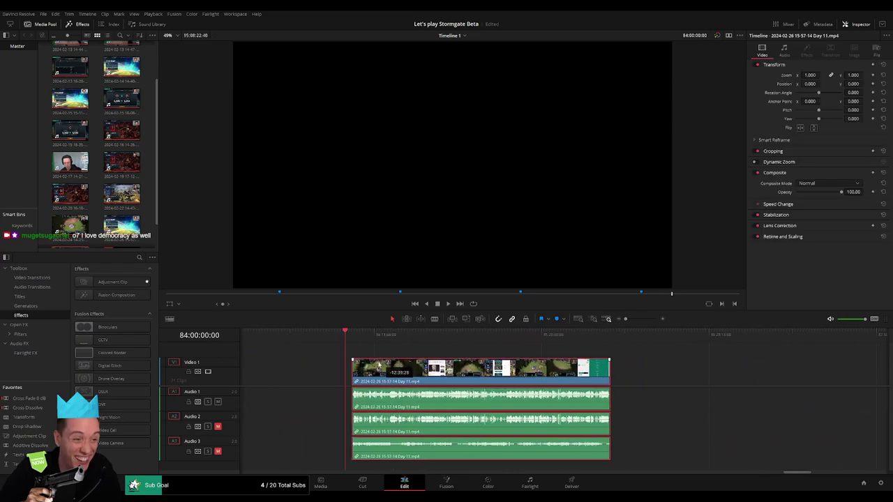
pyautogui.moveTo(397, 355)
pyautogui.mouseDown()
pyautogui.moveTo(357, 356)
pyautogui.moveTo(407, 342)
pyautogui.mouseUp()
# Step: Play and scrub through the Day 11 footage to preview its content
pyautogui.press('space')
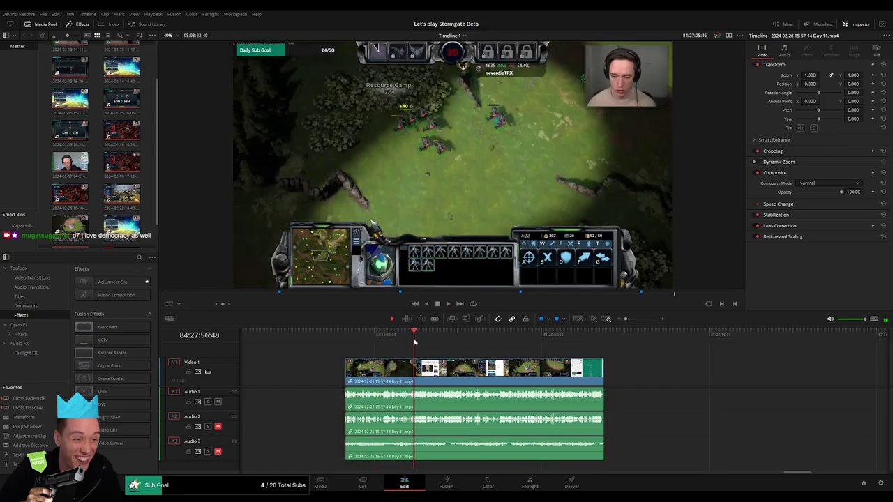
pyautogui.moveTo(407, 341); pyautogui.dragTo(391, 341)
pyautogui.click(573, 322)
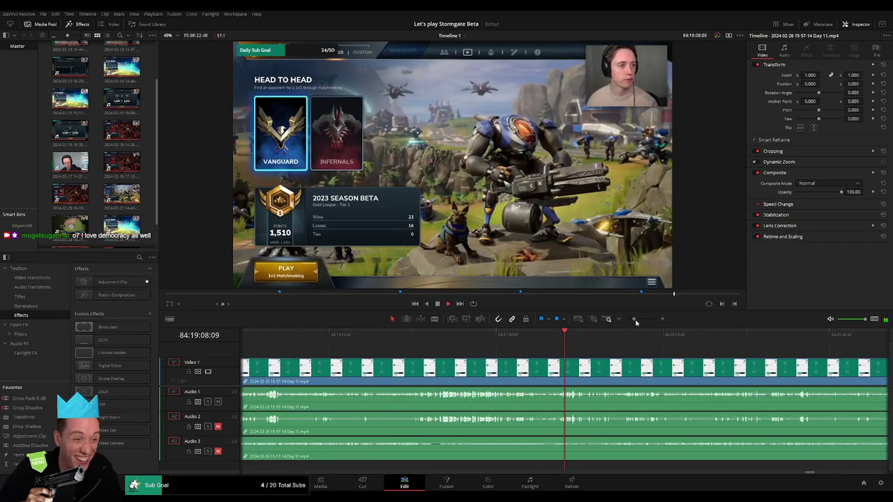
pyautogui.click(545, 334)
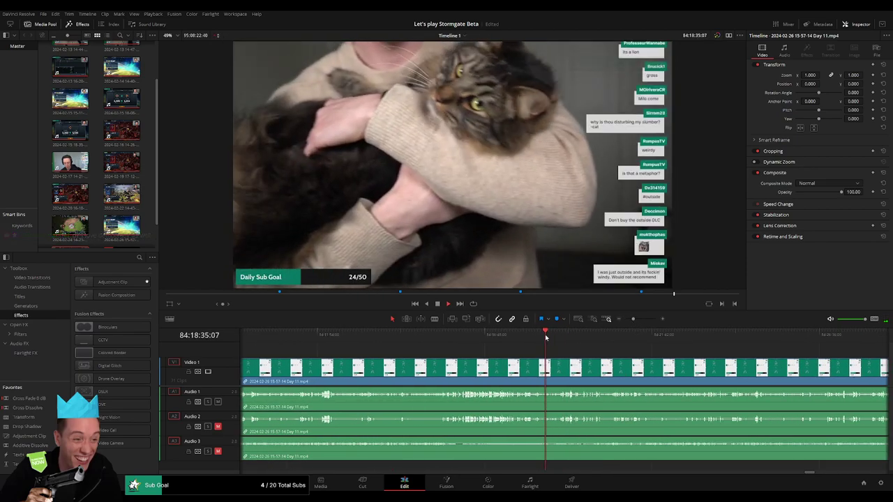
pyautogui.click(549, 338)
pyautogui.press('space')
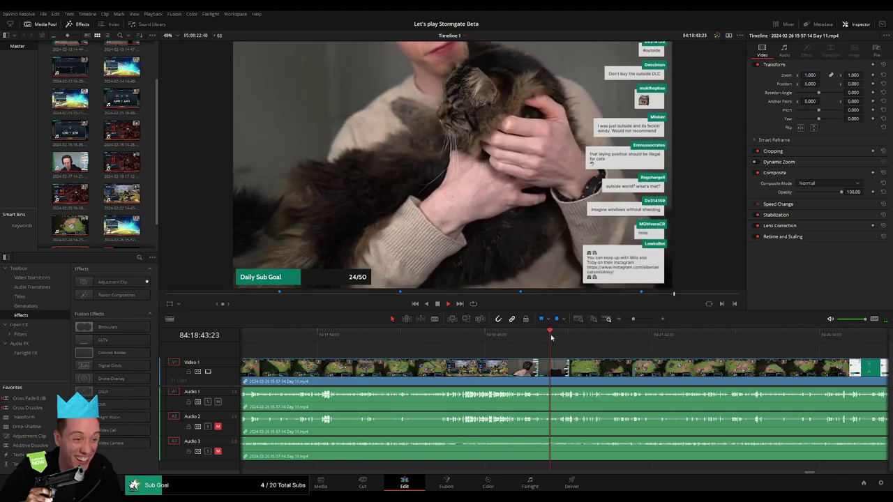
pyautogui.moveTo(633, 319); pyautogui.dragTo(627, 321)
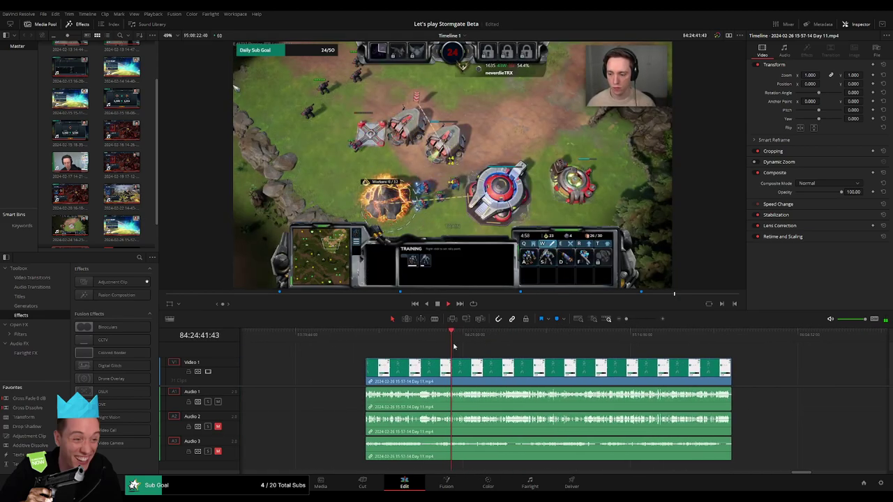
pyautogui.moveTo(452, 335); pyautogui.dragTo(547, 339)
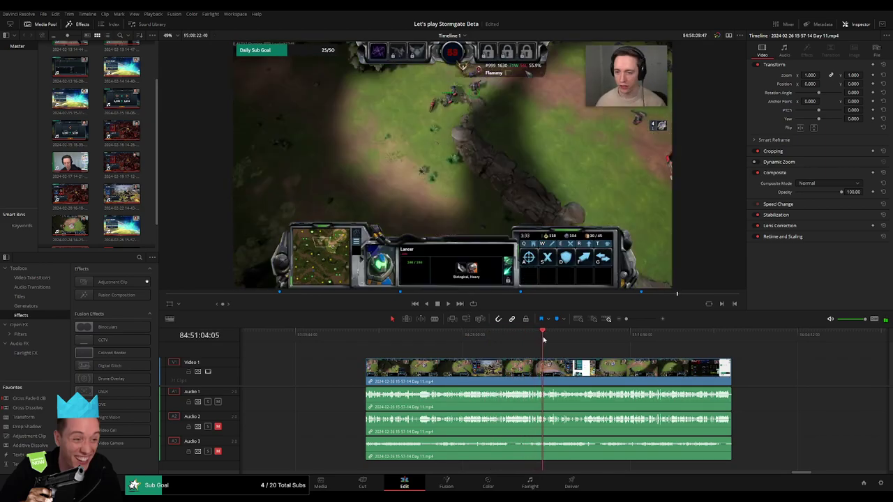
pyautogui.press('space')
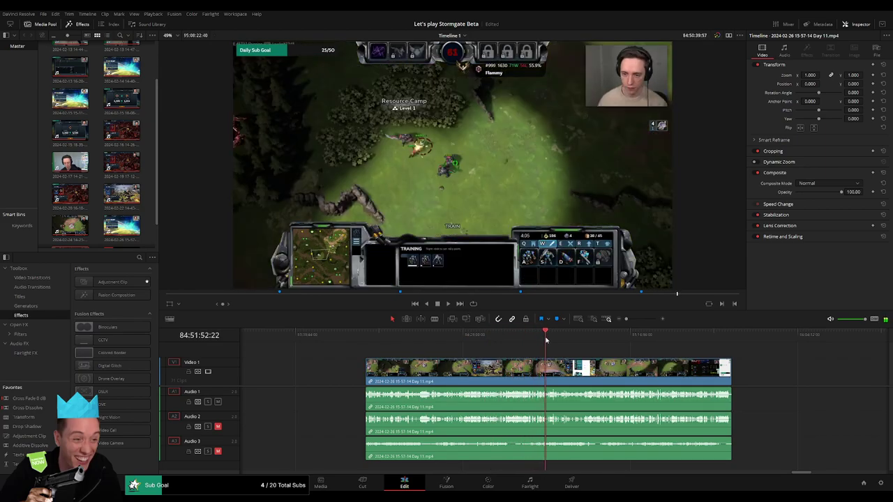
# Step: Zoom in and park the playhead exactly at 84:52:31:30
pyautogui.moveTo(633, 320); pyautogui.dragTo(638, 320)
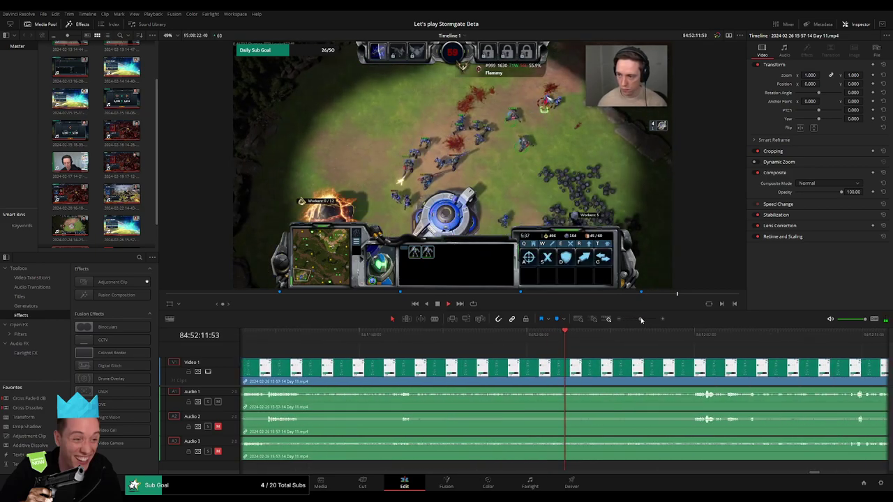
pyautogui.click(464, 336)
pyautogui.moveTo(464, 336); pyautogui.dragTo(641, 340)
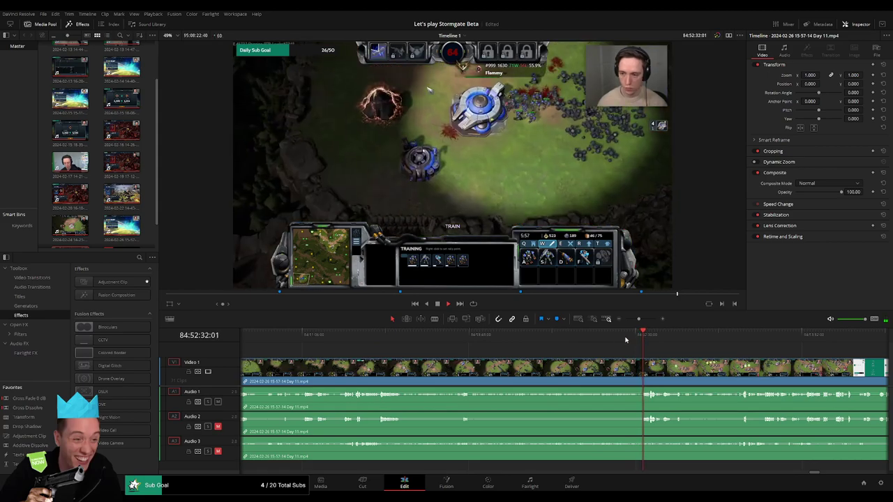
pyautogui.moveTo(638, 319); pyautogui.dragTo(645, 319)
pyautogui.moveTo(537, 347); pyautogui.dragTo(509, 346)
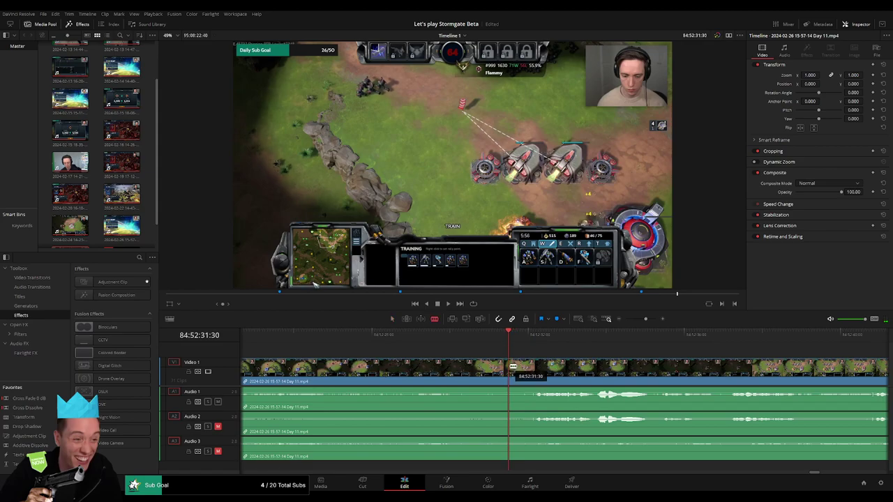
# Step: Blade all tracks at 84:52:31:30 and drag in an audio fade-out leading into the cut
pyautogui.click(513, 365)
pyautogui.press('a')
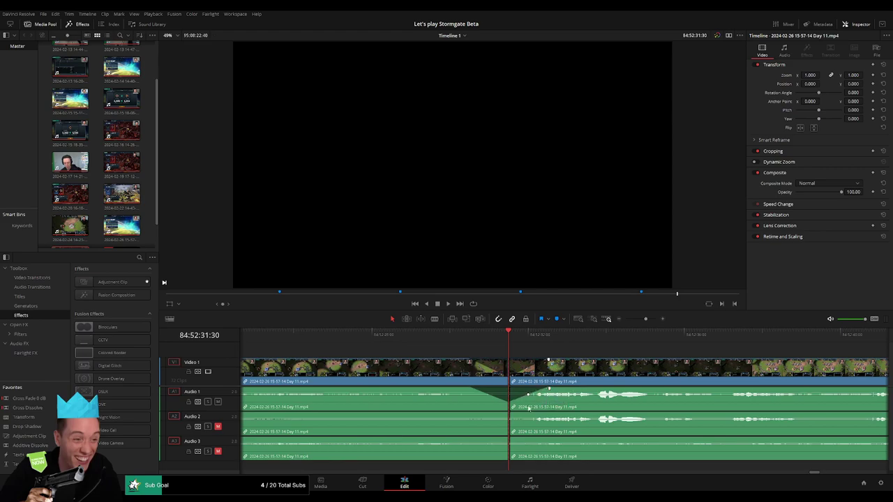
pyautogui.moveTo(509, 414)
pyautogui.mouseDown()
pyautogui.moveTo(478, 415)
pyautogui.moveTo(540, 414)
pyautogui.mouseUp()
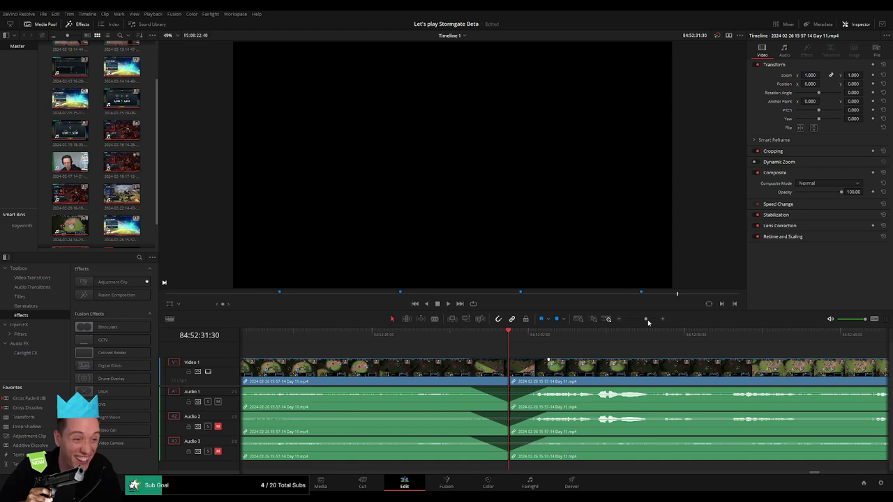
pyautogui.moveTo(646, 320); pyautogui.dragTo(625, 320)
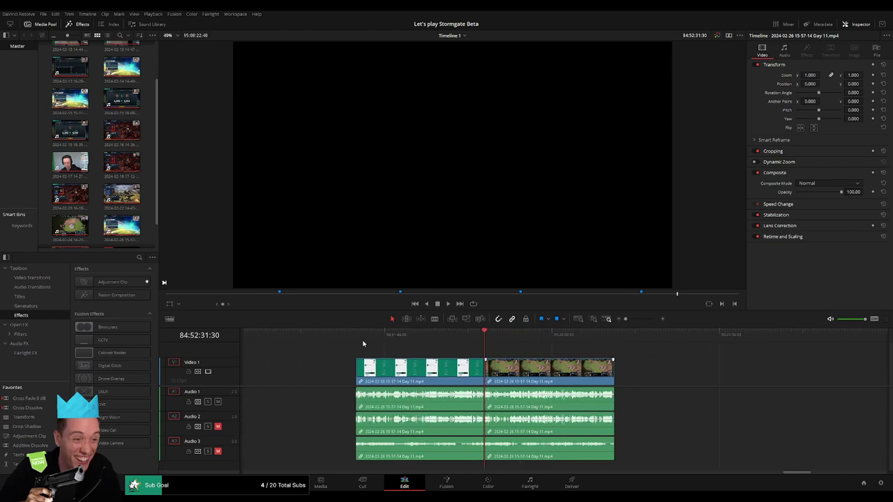
# Step: Shift the post-cut Day 11 section right so it snaps to start at 86:00:00:00, then play it
pyautogui.hscroll(3, 556, 352)
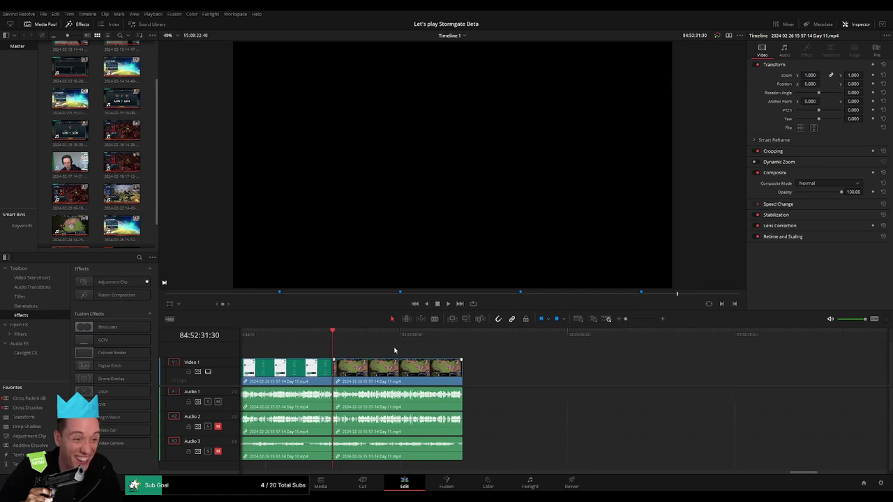
pyautogui.moveTo(392, 370); pyautogui.dragTo(534, 370)
pyautogui.click(437, 359)
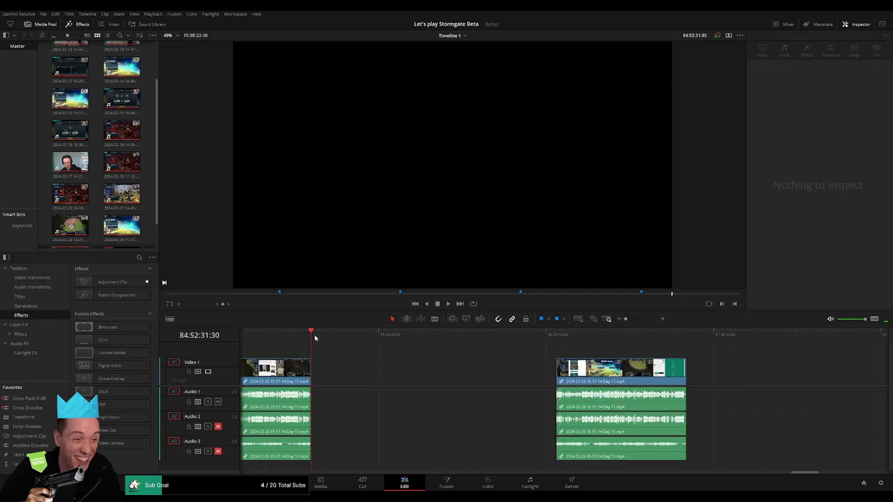
pyautogui.moveTo(314, 337); pyautogui.dragTo(462, 357)
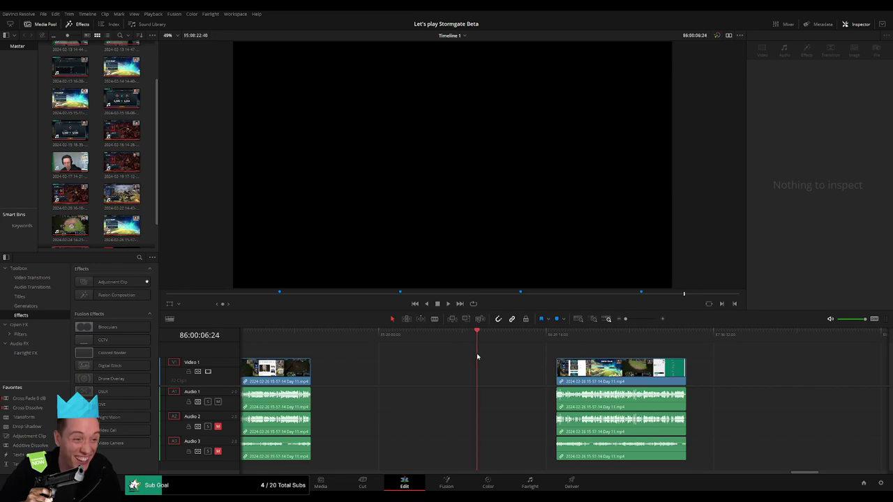
pyautogui.click(633, 320)
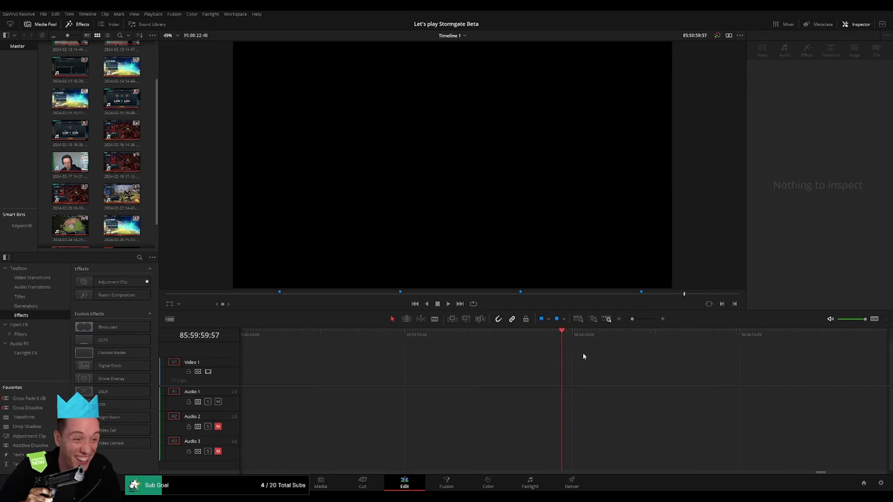
pyautogui.click(625, 319)
pyautogui.moveTo(685, 366); pyautogui.dragTo(606, 362)
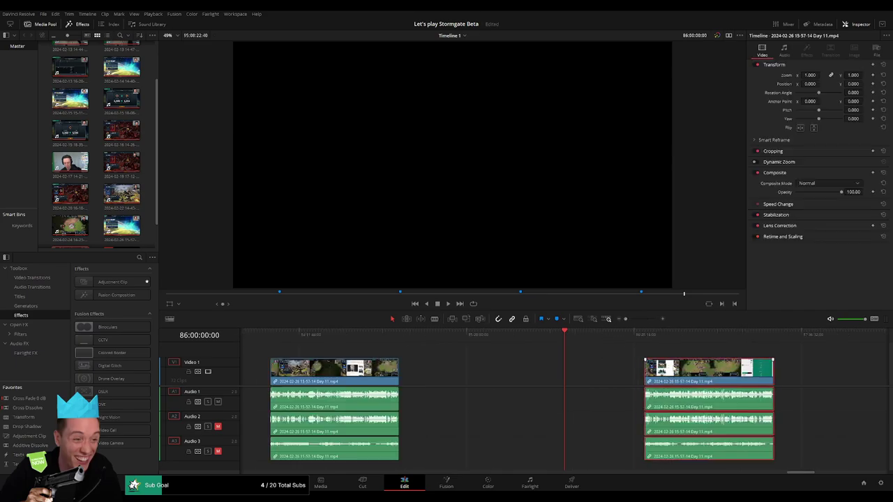
pyautogui.press('space')
# Step: Scrub, fast-forward and replay the Day 11 clip to review it through to its end
pyautogui.hscroll(5, 419, 348)
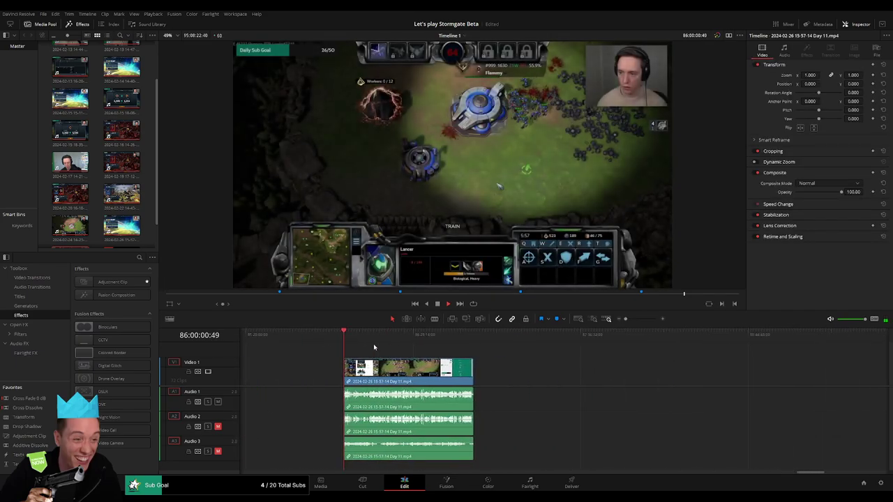
pyautogui.moveTo(306, 341); pyautogui.dragTo(425, 347)
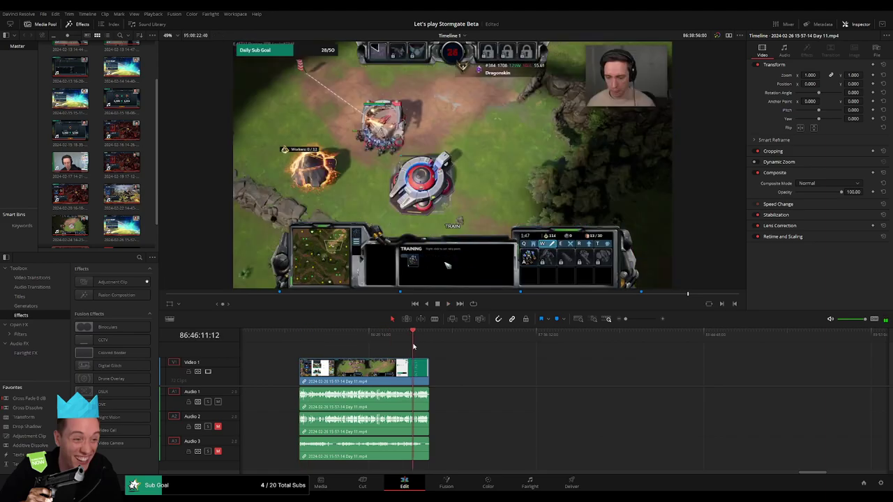
pyautogui.click(423, 347)
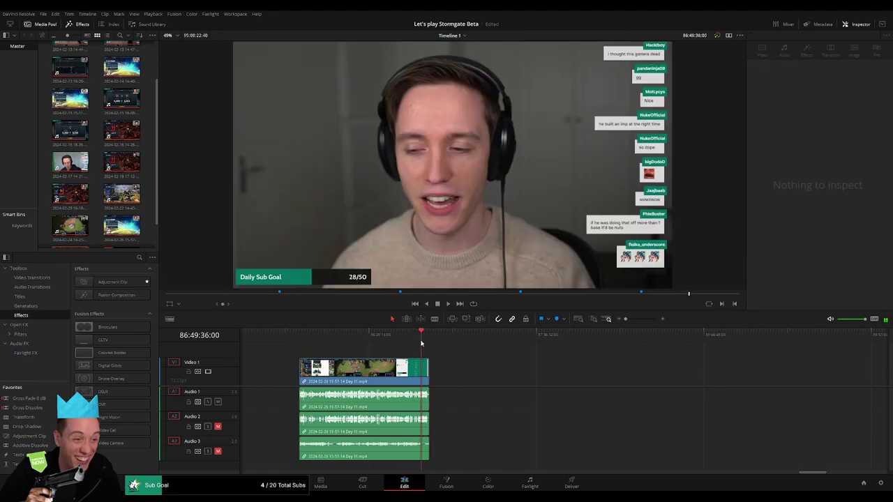
pyautogui.moveTo(628, 320); pyautogui.dragTo(638, 323)
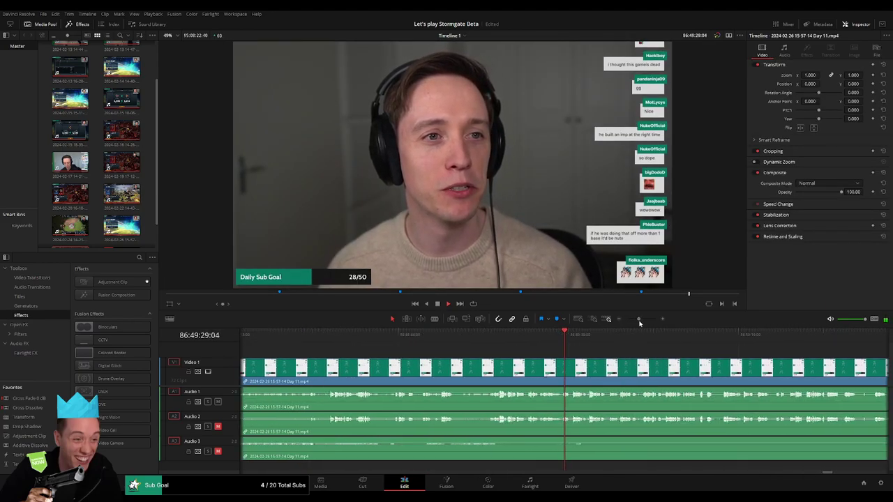
pyautogui.click(736, 338)
pyautogui.press('l')
pyautogui.press('l')
pyautogui.press('l')
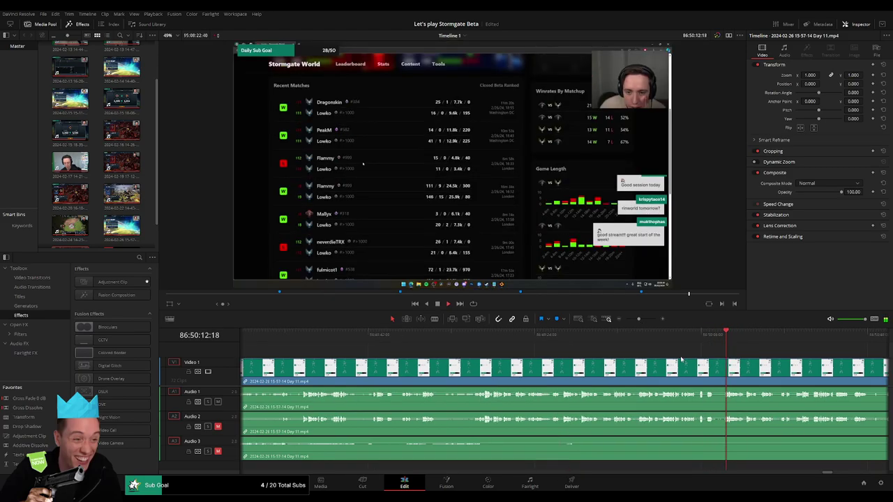
pyautogui.click(556, 348)
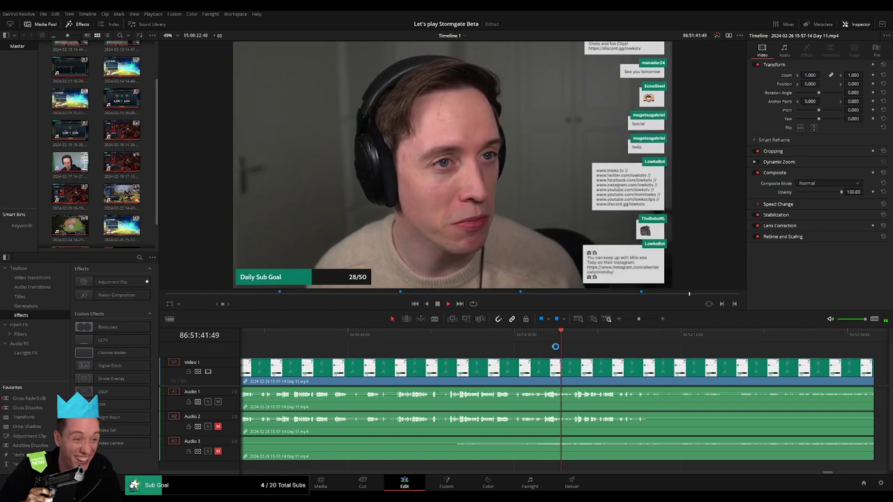
pyautogui.click(523, 340)
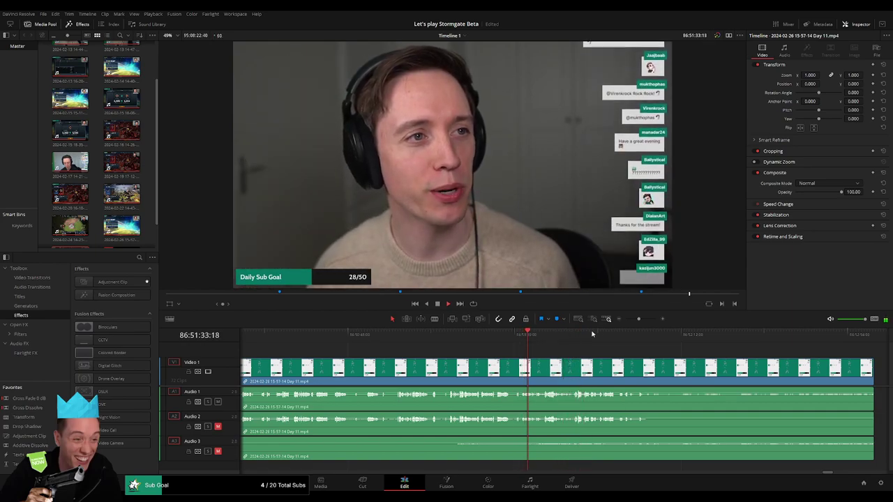
pyautogui.moveTo(638, 319); pyautogui.dragTo(645, 319)
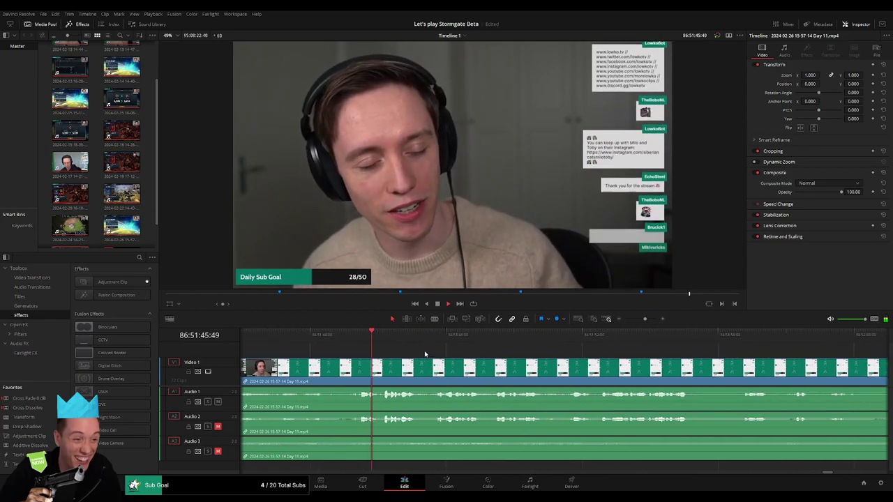
pyautogui.moveTo(640, 322); pyautogui.dragTo(622, 323)
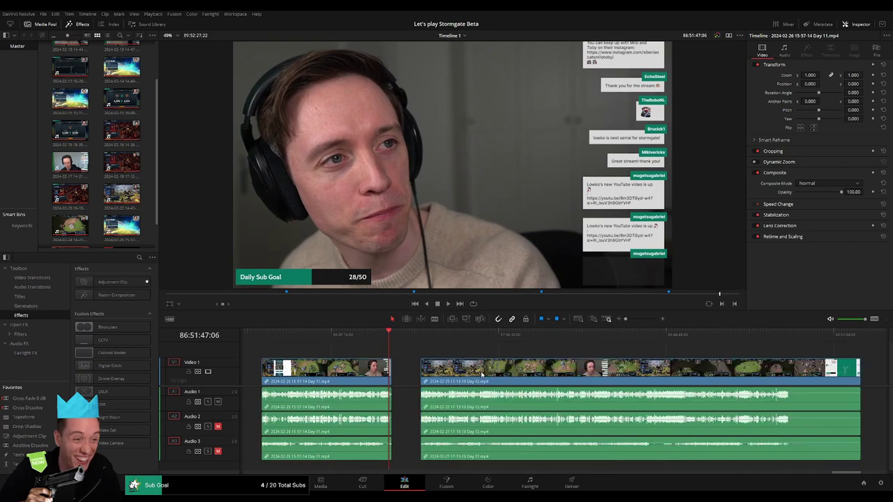
# Step: Slide the Day 12 clip left against the Day 11 clip and check the join
pyautogui.moveTo(481, 375); pyautogui.dragTo(441, 365)
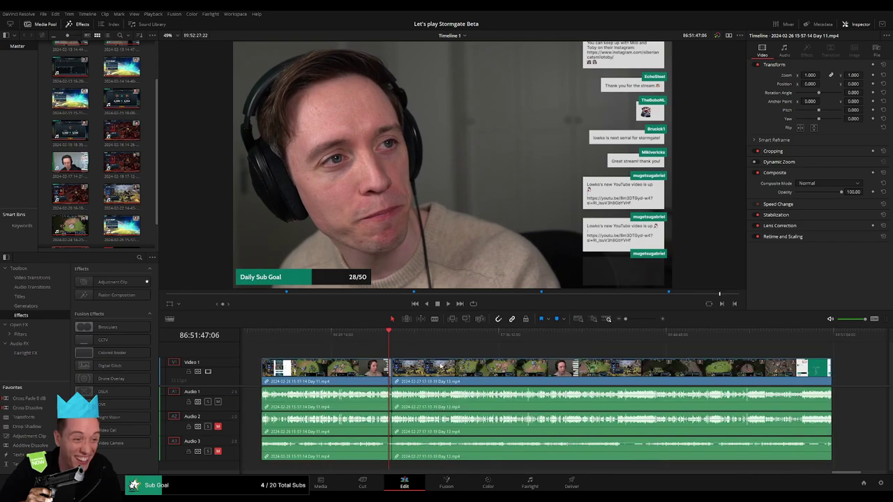
pyautogui.moveTo(625, 318); pyautogui.dragTo(635, 319)
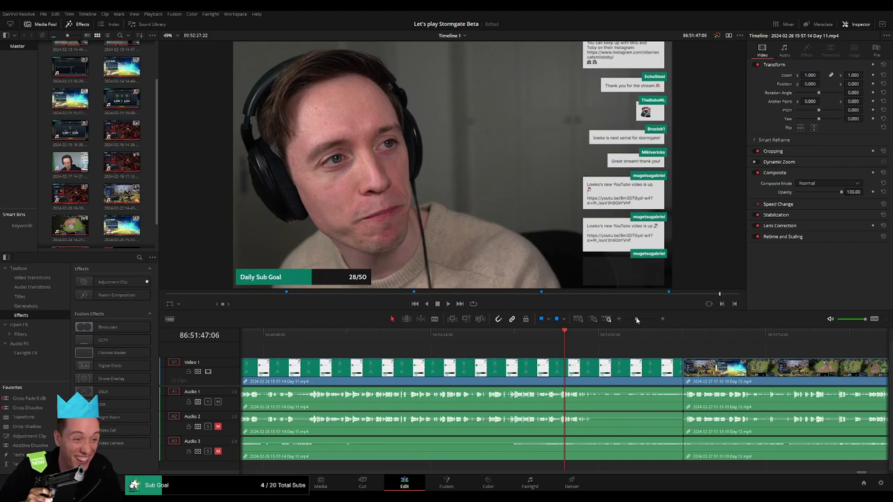
pyautogui.click(443, 338)
pyautogui.moveTo(443, 341); pyautogui.dragTo(569, 341)
pyautogui.scroll(2, 637, 349)
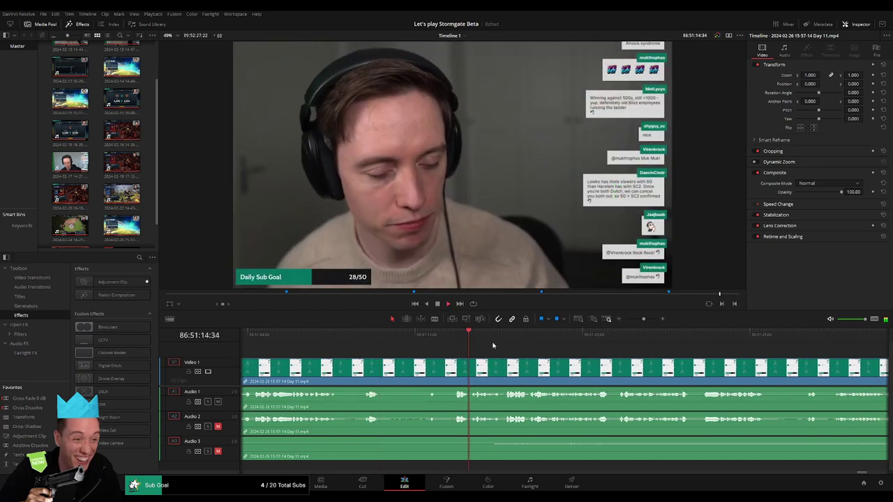
# Step: Delete the leftover Day 11 section and pull the Day 12 clip left to close the gap
pyautogui.click(368, 336)
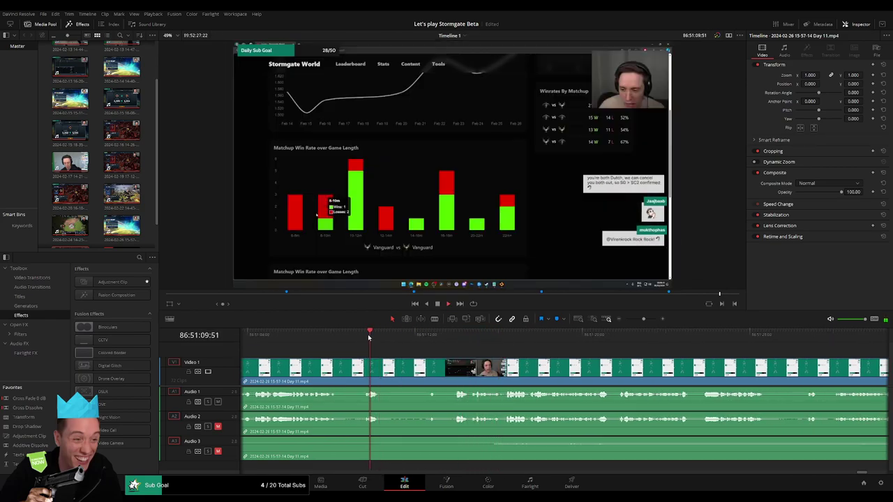
pyautogui.click(427, 337)
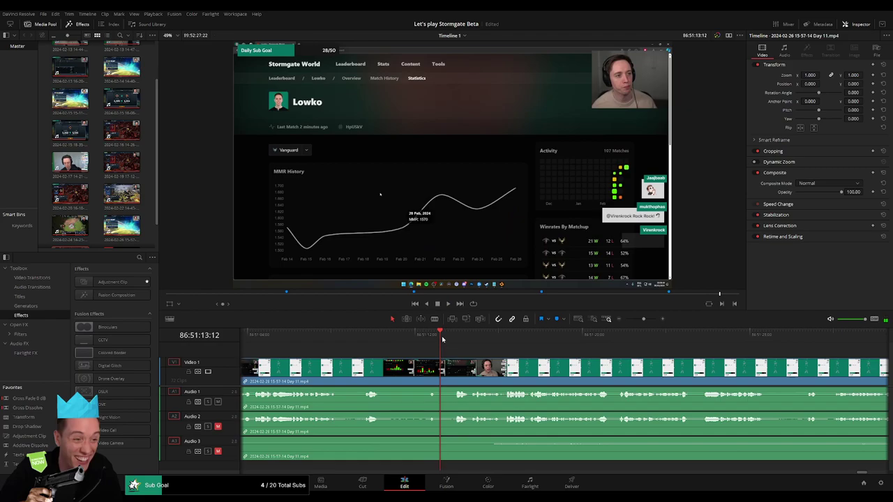
pyautogui.scroll(-2, 559, 342)
pyautogui.click(639, 374)
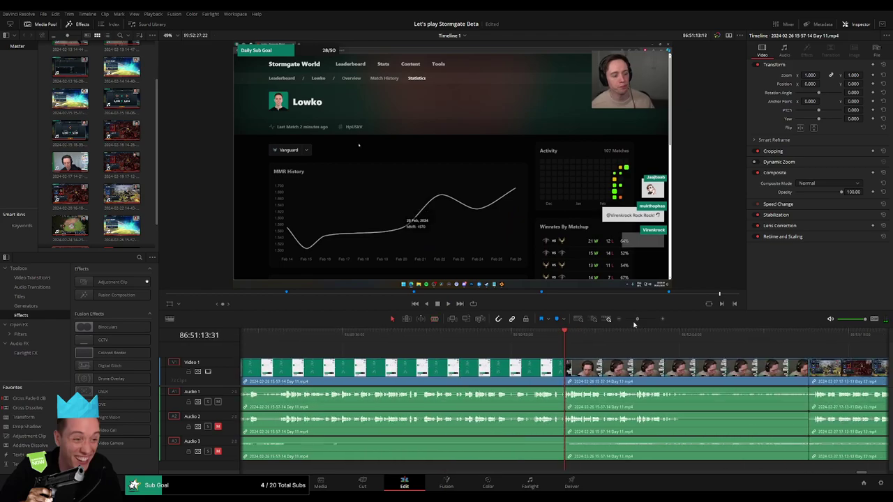
pyautogui.press('Delete')
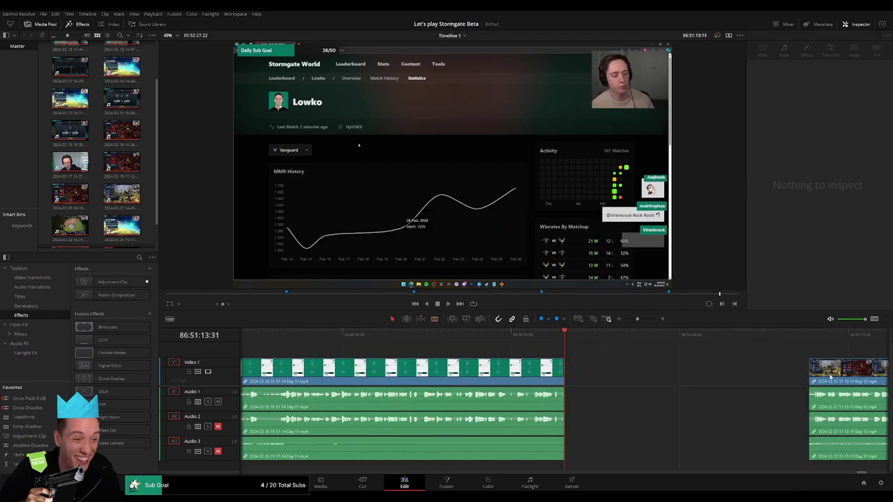
pyautogui.moveTo(818, 375); pyautogui.dragTo(574, 375)
pyautogui.click(565, 374)
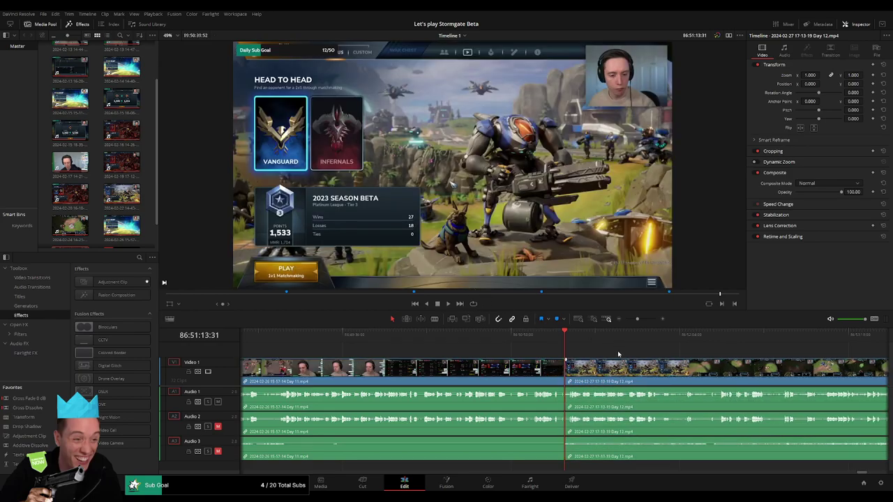
# Step: Play from the join and park the playhead where the BROKENCROWN VS screen appears
pyautogui.press('space')
pyautogui.click(621, 334)
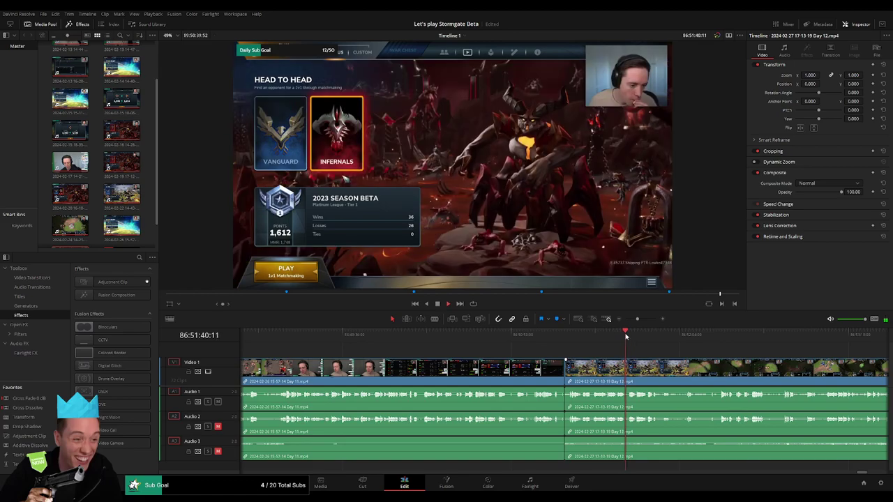
pyautogui.click(684, 334)
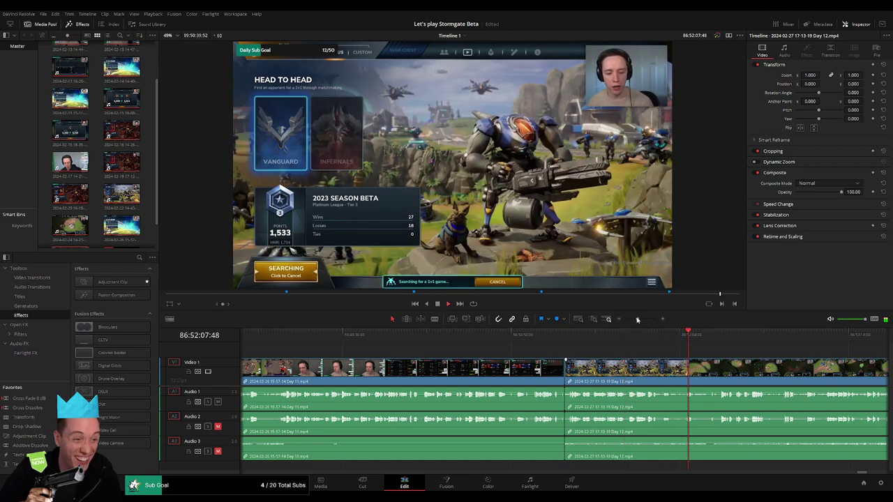
pyautogui.moveTo(637, 319); pyautogui.dragTo(643, 319)
pyautogui.click(759, 335)
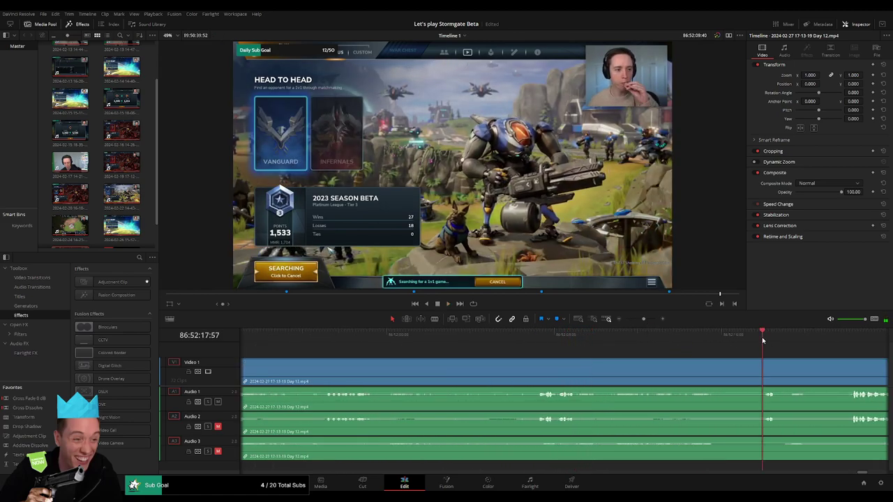
pyautogui.click(640, 334)
pyautogui.hscroll(3, 602, 355)
pyautogui.click(547, 340)
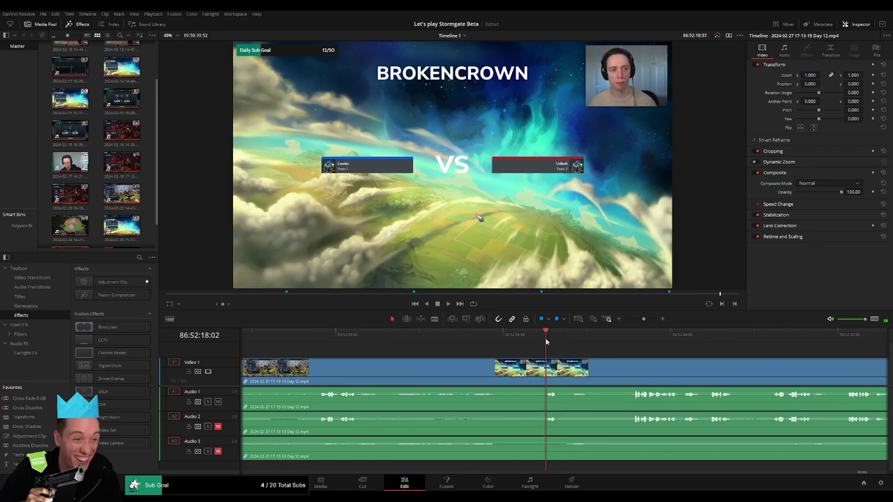
pyautogui.moveTo(547, 342); pyautogui.dragTo(525, 344)
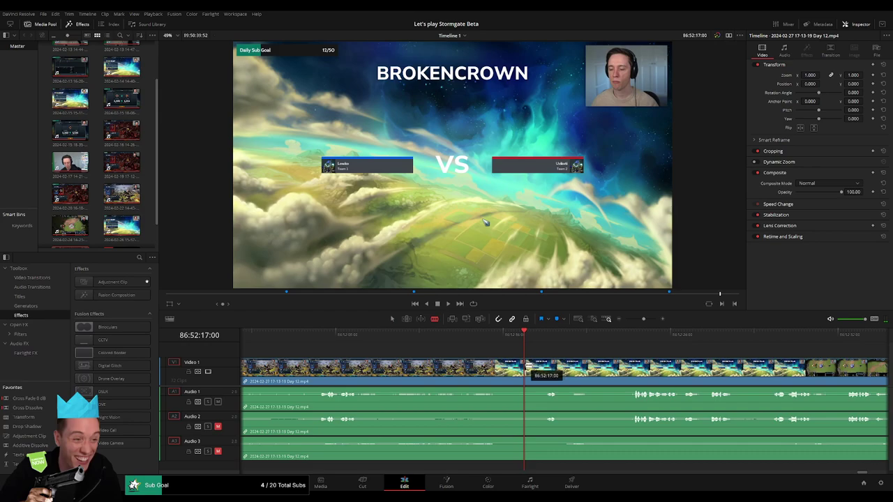
# Step: Cut all tracks at 86:52:17:00 where the VS screen begins and fade the audio out and in there
pyautogui.click(528, 365)
pyautogui.press('a')
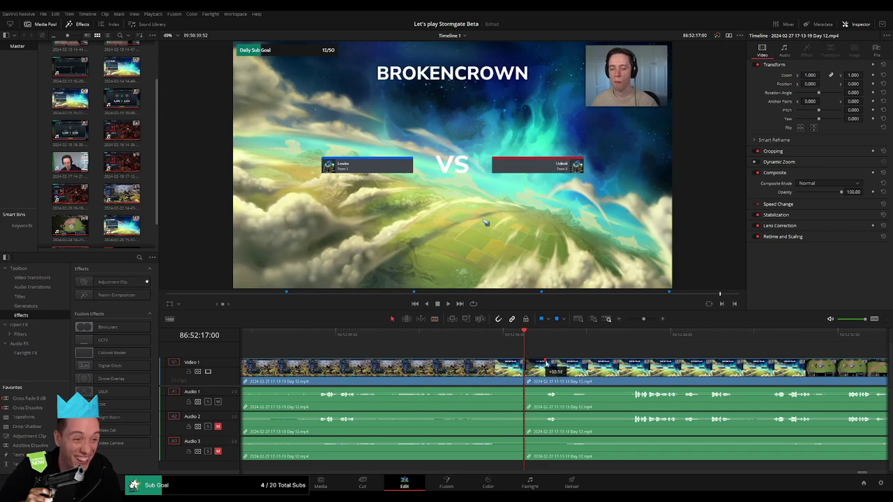
pyautogui.moveTo(546, 363); pyautogui.dragTo(545, 360)
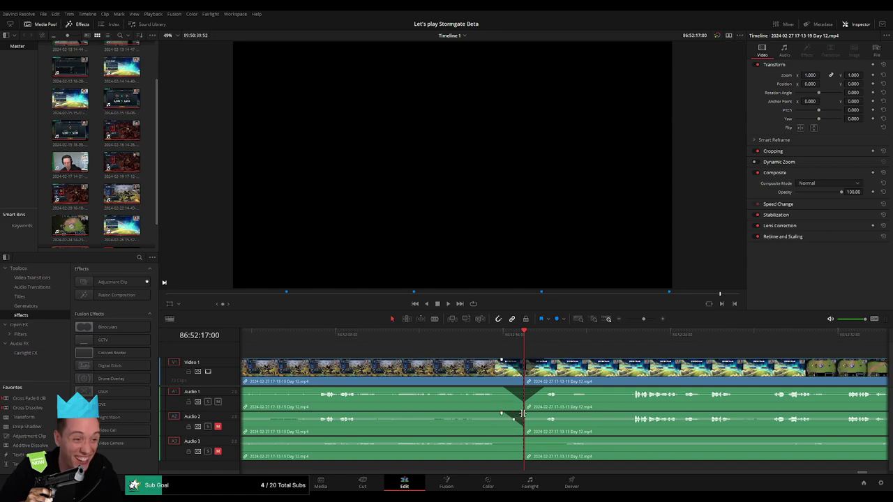
pyautogui.moveTo(522, 414); pyautogui.dragTo(536, 416)
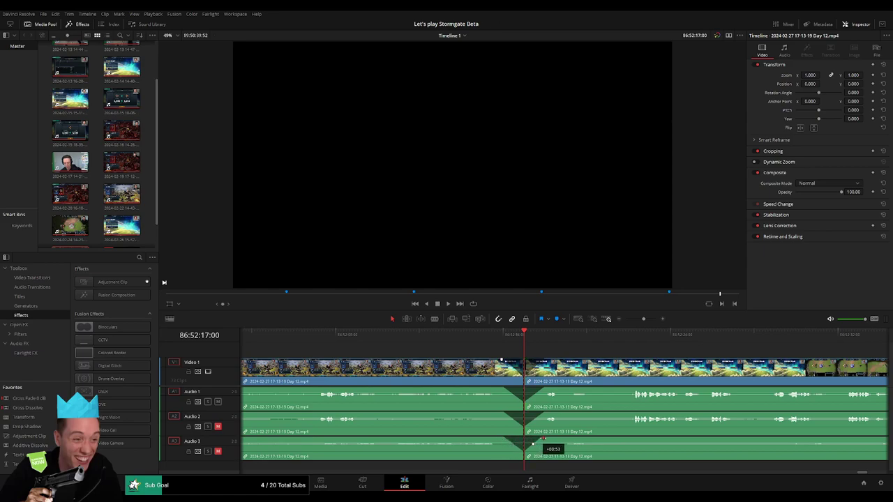
pyautogui.moveTo(643, 319); pyautogui.dragTo(625, 318)
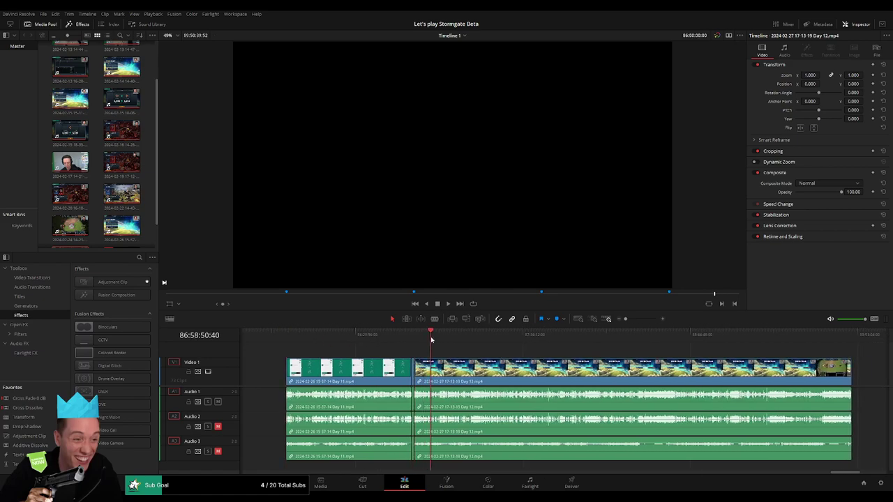
# Step: Move the section from the BROKENCROWN VS screen onward to start at 88:00:00:00, then play it
pyautogui.moveTo(432, 368)
pyautogui.mouseDown()
pyautogui.moveTo(555, 377)
pyautogui.moveTo(503, 353)
pyautogui.mouseUp()
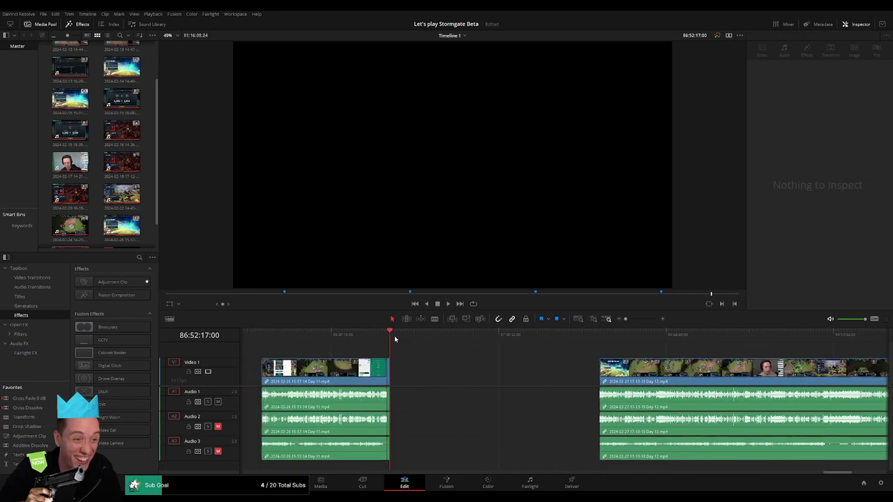
pyautogui.moveTo(395, 339); pyautogui.dragTo(537, 358)
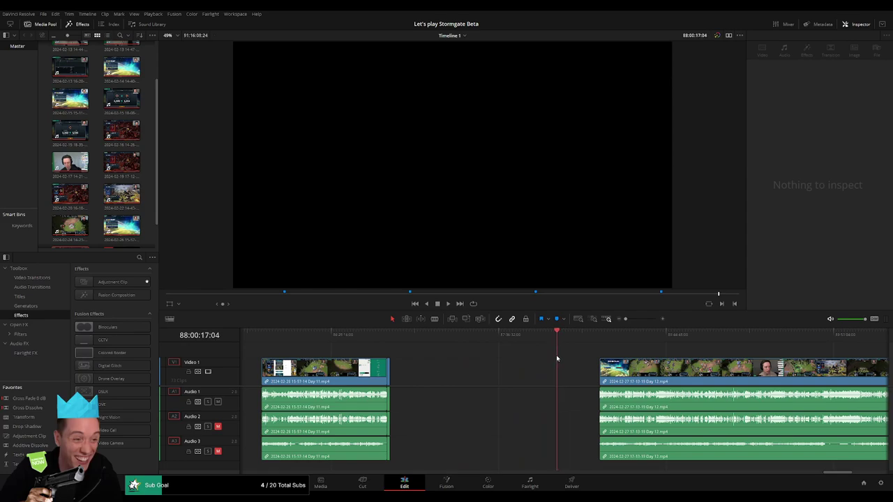
pyautogui.moveTo(625, 319); pyautogui.dragTo(634, 320)
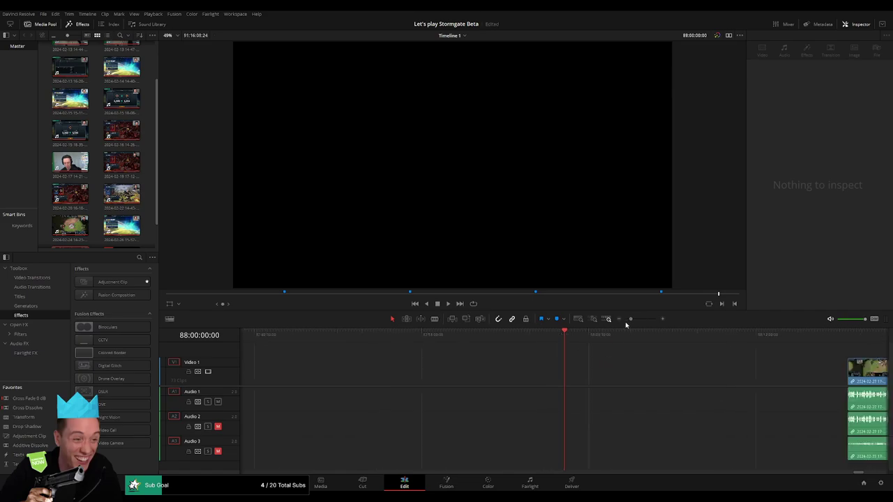
pyautogui.moveTo(634, 319); pyautogui.dragTo(625, 319)
pyautogui.moveTo(447, 368); pyautogui.dragTo(405, 368)
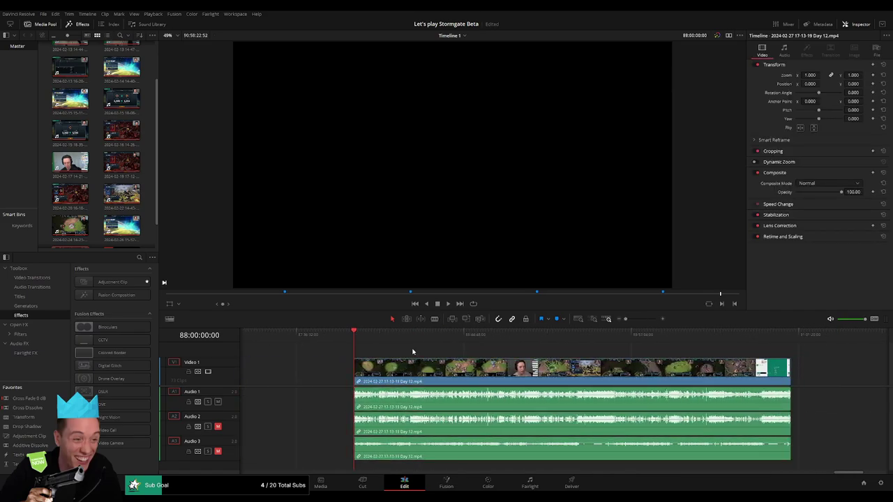
pyautogui.press('space')
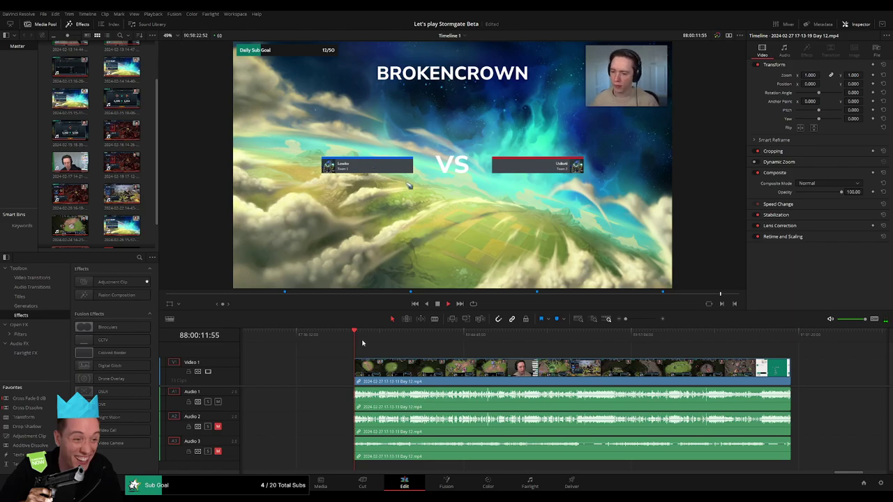
# Step: Scrub the Day 12 gameplay to about 88:52:01 and blade all tracks at that frame
pyautogui.moveTo(362, 342); pyautogui.dragTo(482, 345)
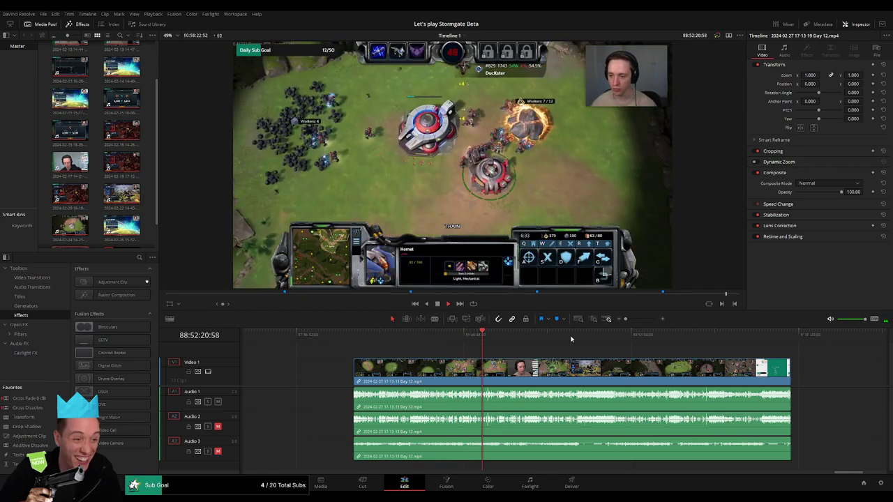
pyautogui.moveTo(625, 318); pyautogui.dragTo(644, 320)
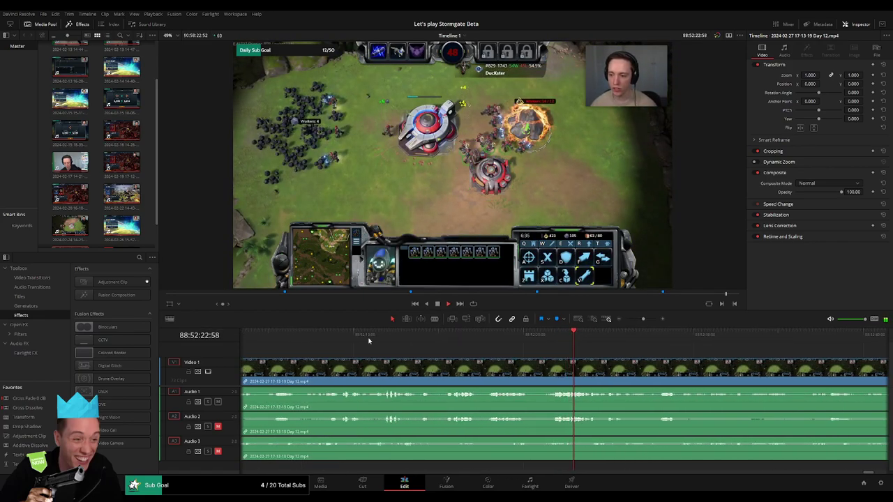
pyautogui.click(342, 336)
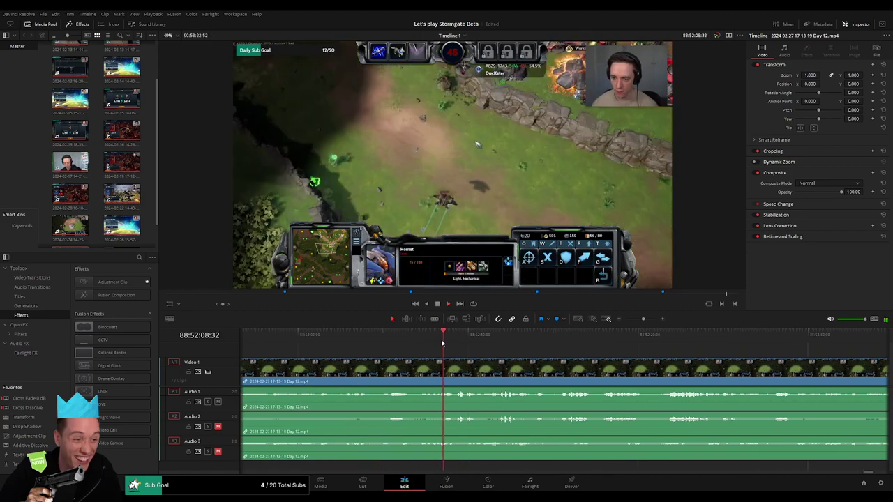
pyautogui.click(386, 352)
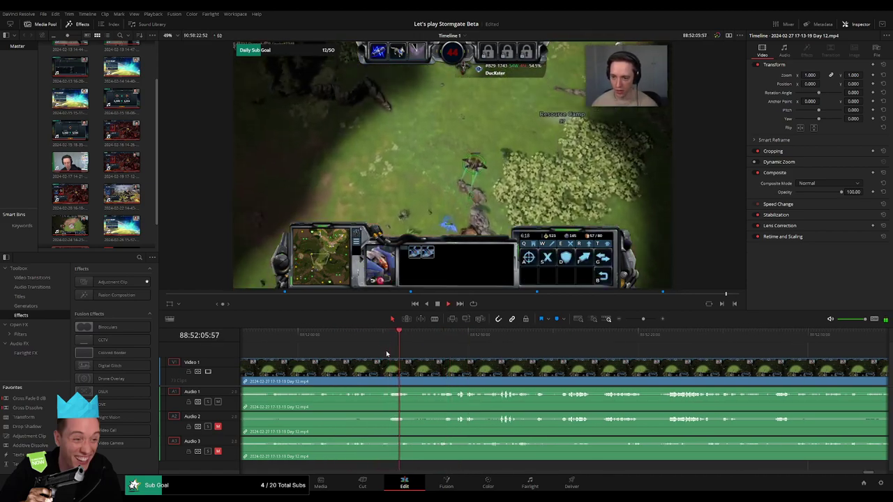
pyautogui.click(340, 350)
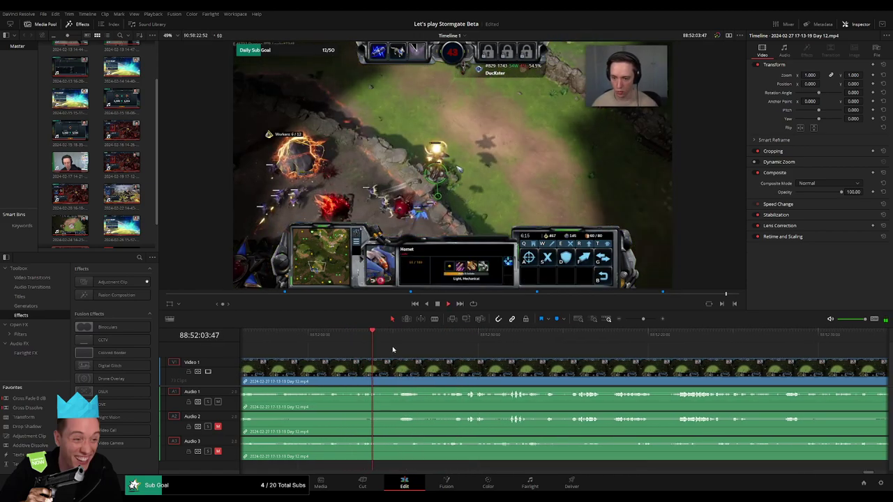
pyautogui.click(423, 351)
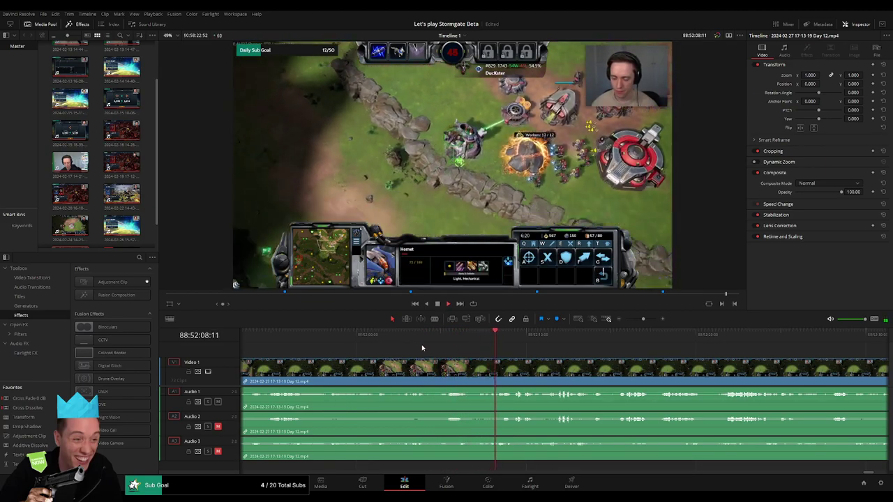
pyautogui.moveTo(401, 335)
pyautogui.mouseDown()
pyautogui.moveTo(377, 342)
pyautogui.moveTo(401, 342)
pyautogui.moveTo(390, 344)
pyautogui.mouseUp()
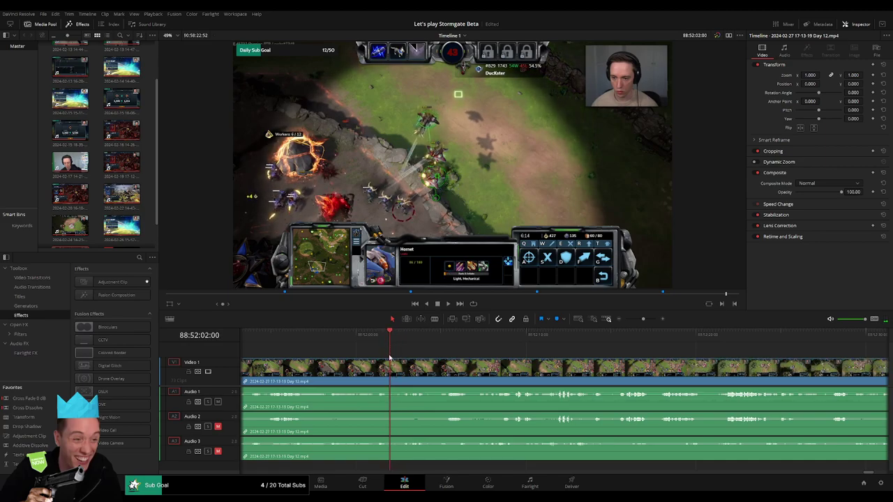
pyautogui.click(392, 368)
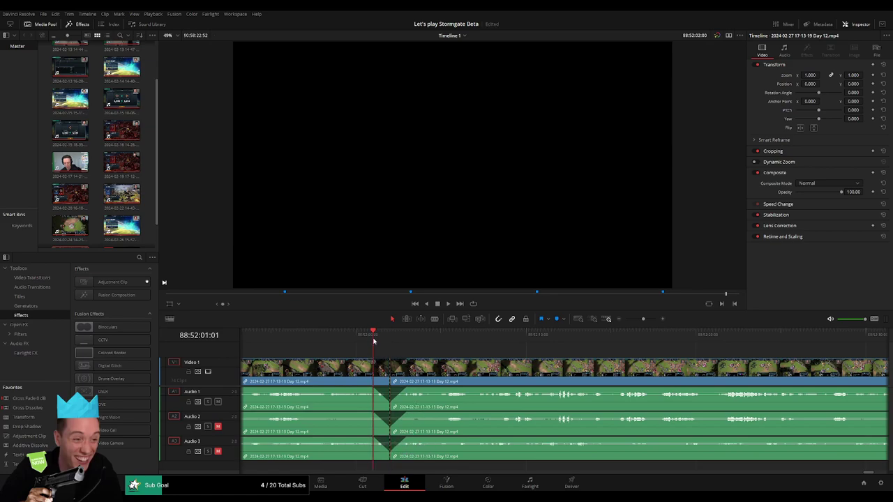
# Step: Play across the new cut, then trim the end off the first clip
pyautogui.press('space')
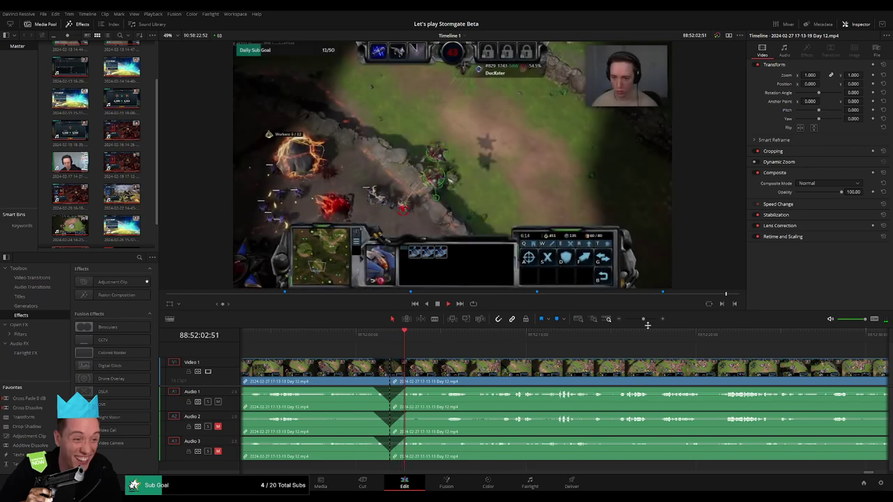
pyautogui.press('space')
pyautogui.scroll(-5, 405, 353)
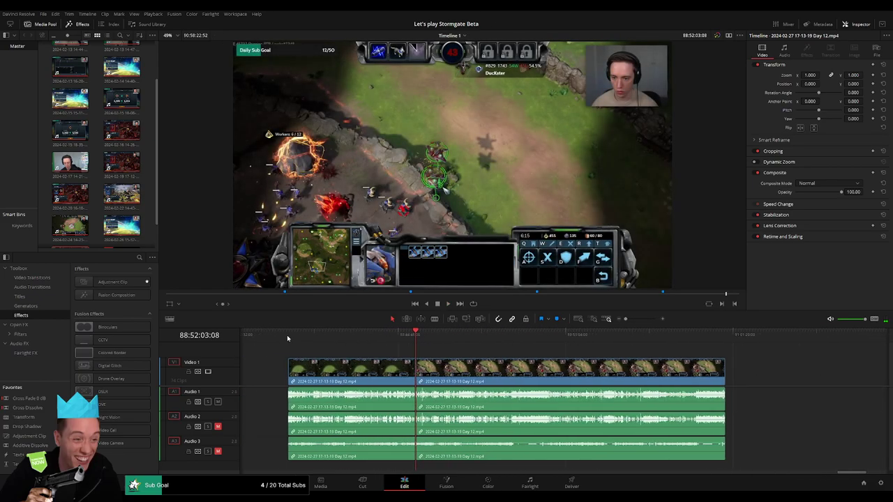
pyautogui.moveTo(383, 370); pyautogui.dragTo(263, 370)
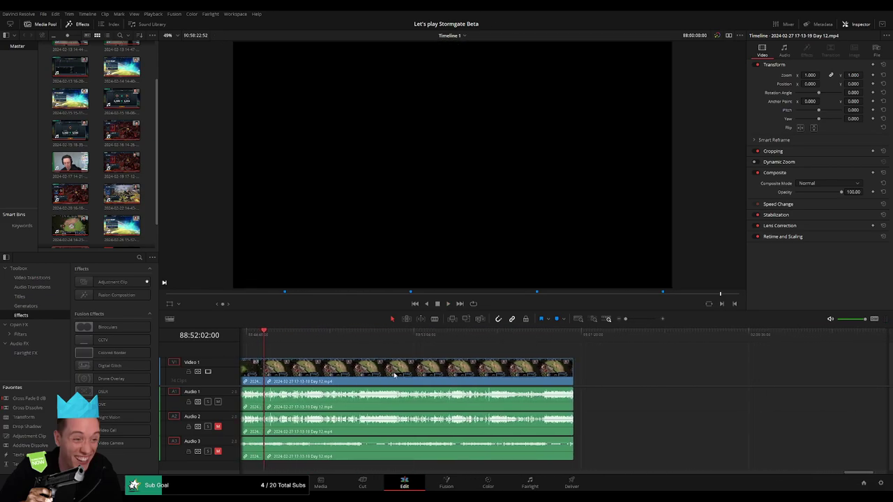
# Step: Push the footage after the 88:52:02:00 cut later, leaving a gap, and move the playhead there
pyautogui.moveTo(514, 373); pyautogui.dragTo(645, 377)
pyautogui.click(443, 355)
pyautogui.scroll(3, 395, 351)
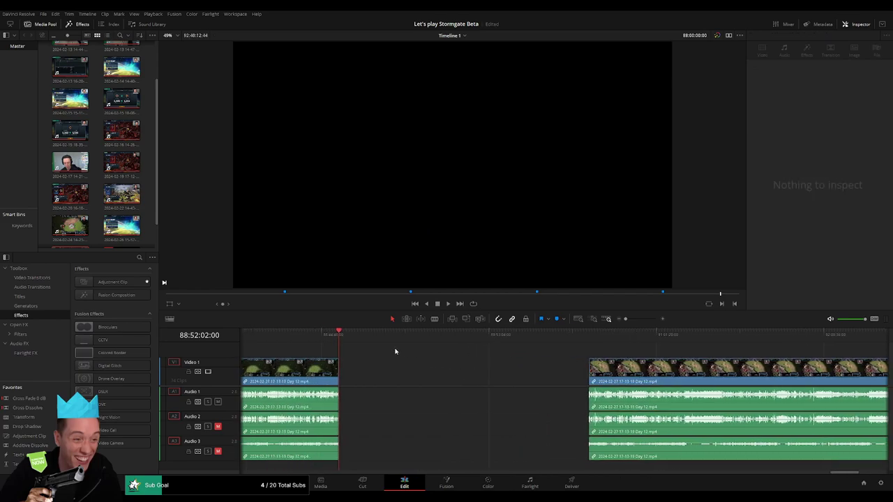
pyautogui.moveTo(428, 350); pyautogui.dragTo(492, 359)
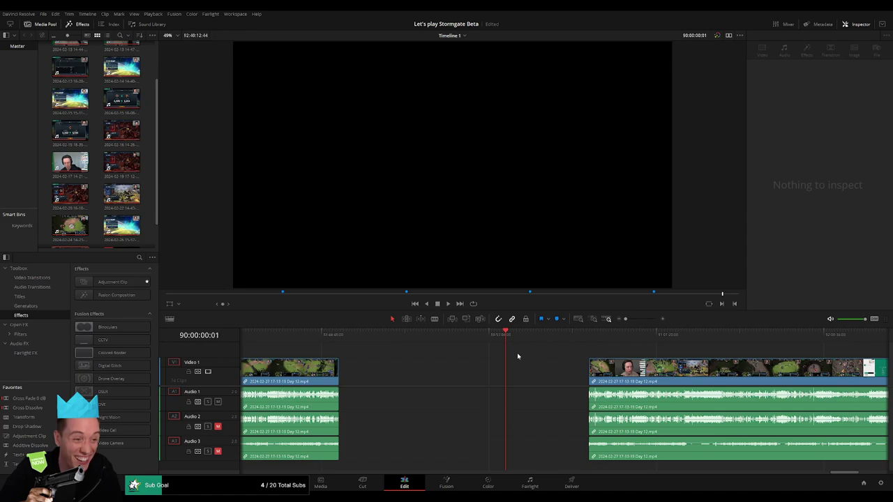
# Step: Snap the later Day 12 clip to the playhead in the 90-hour range and start playback
pyautogui.moveTo(632, 367); pyautogui.dragTo(549, 356)
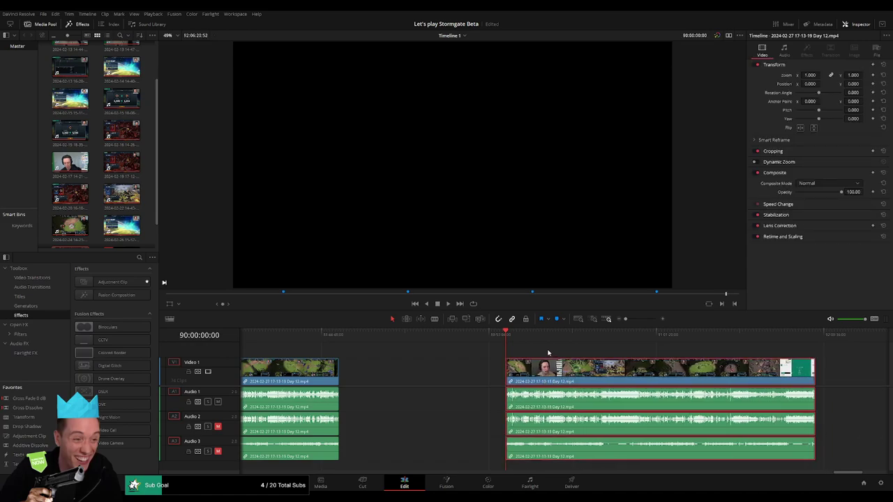
pyautogui.moveTo(328, 335); pyautogui.dragTo(454, 350)
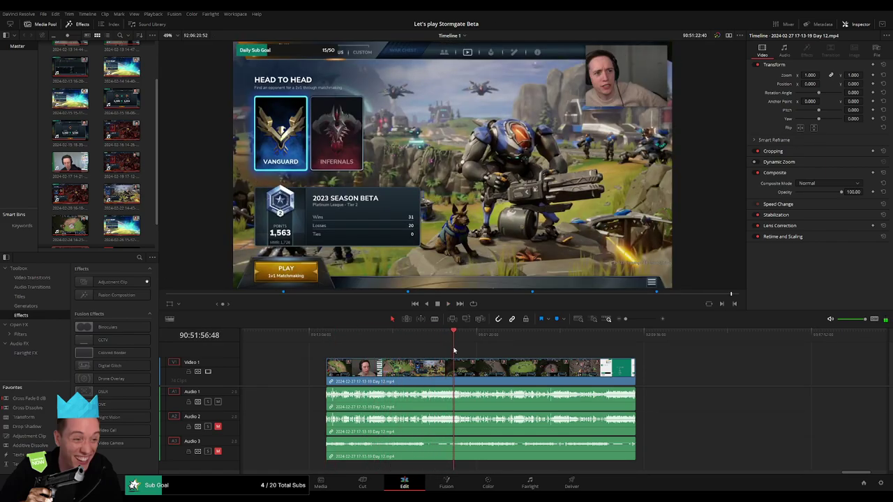
pyautogui.press('space')
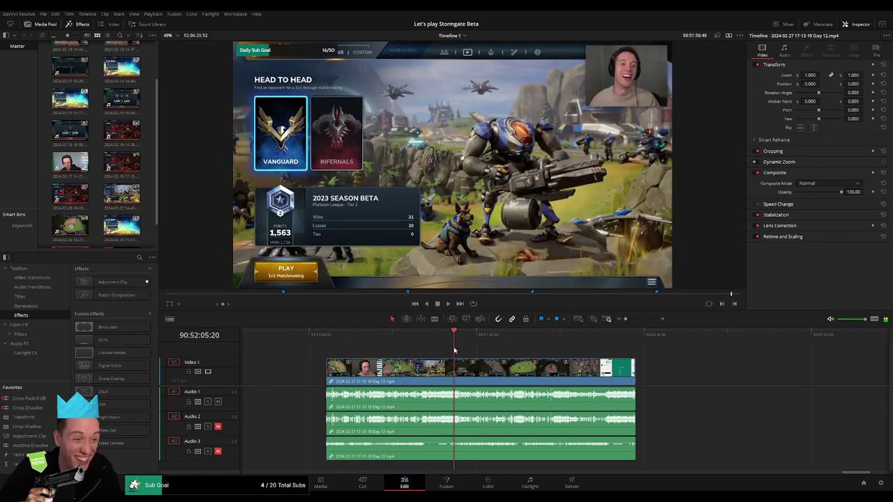
pyautogui.moveTo(633, 321); pyautogui.dragTo(643, 319)
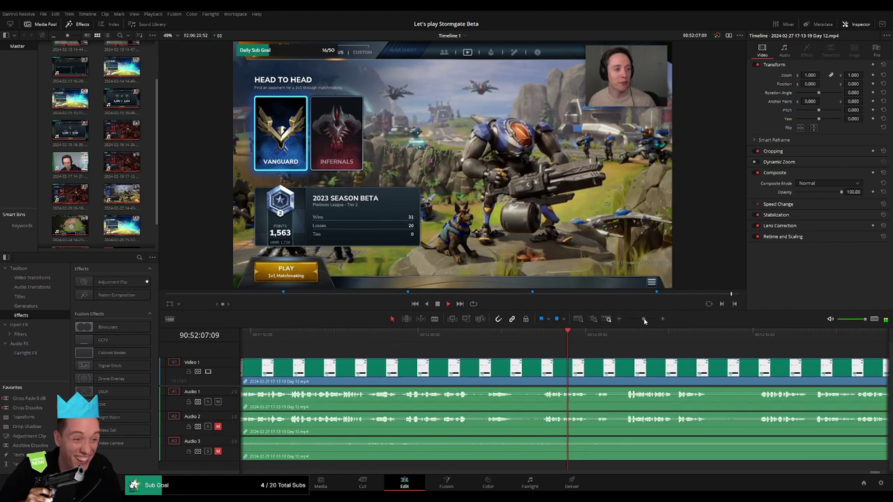
pyautogui.click(489, 342)
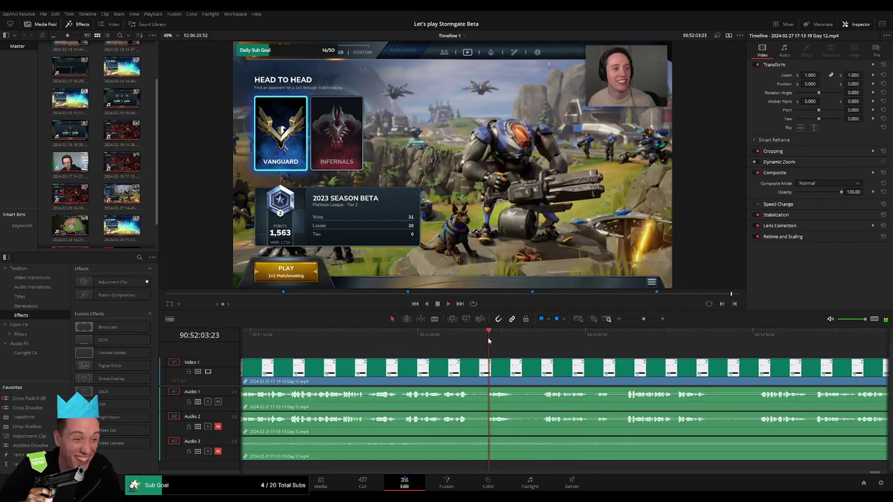
# Step: Jump through the lobby menu footage and park the playhead on the cut point near 90:52:10
pyautogui.click(386, 341)
pyautogui.hscroll(3, 425, 341)
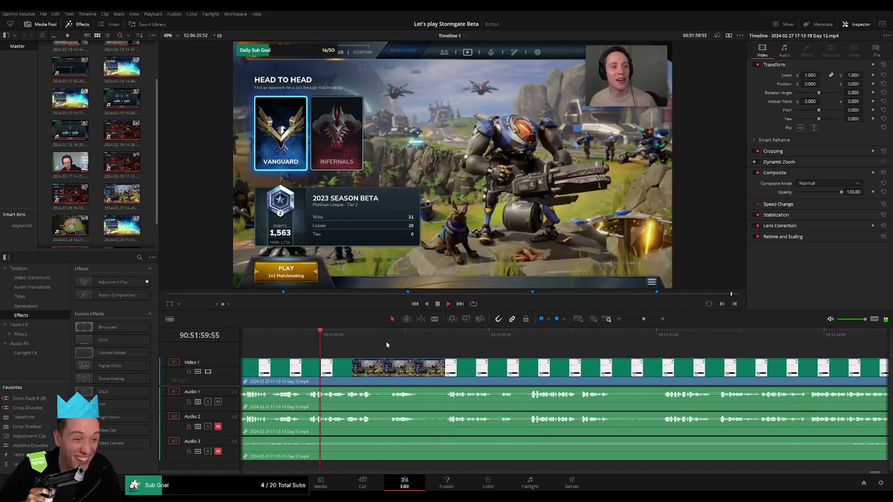
pyautogui.click(393, 342)
pyautogui.click(449, 342)
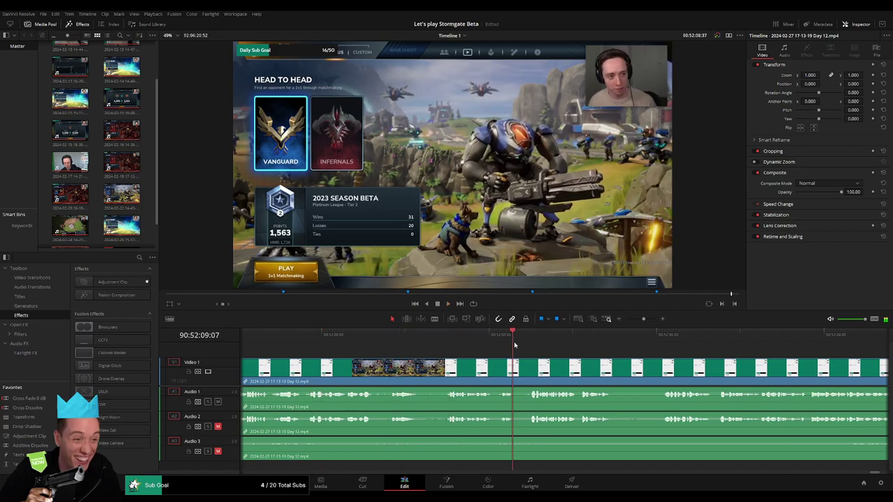
pyautogui.hscroll(3, 476, 354)
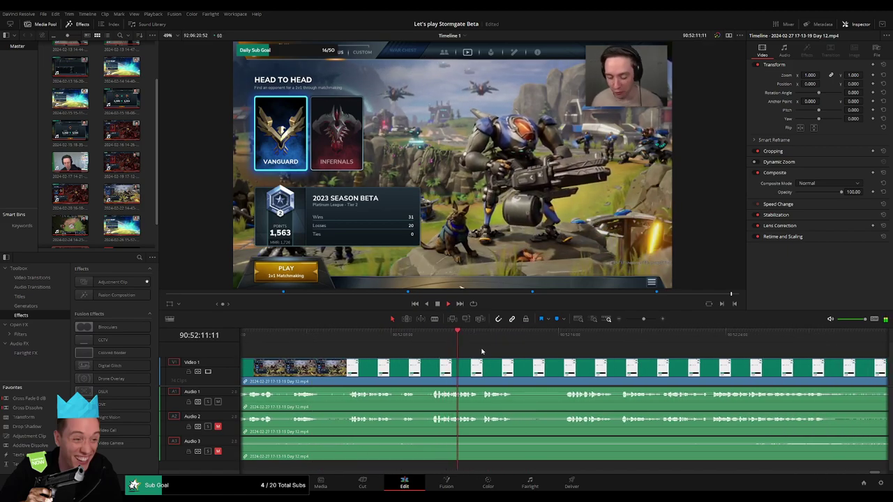
pyautogui.click(554, 342)
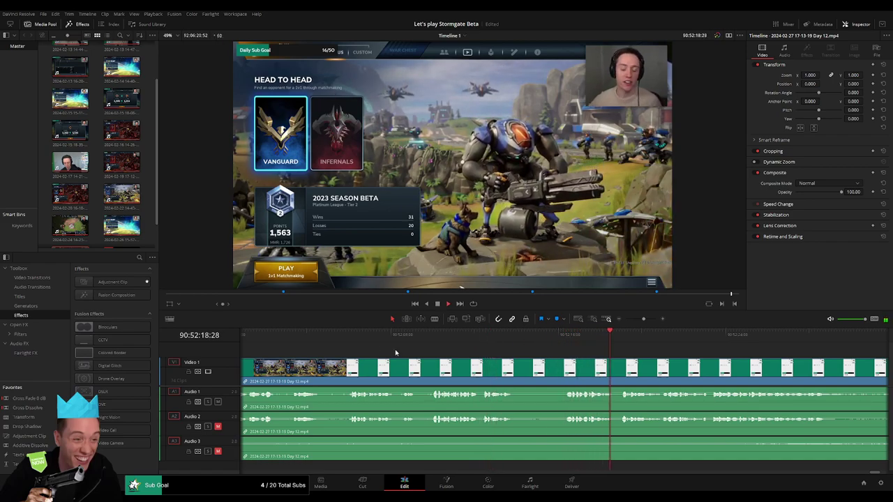
pyautogui.click(354, 337)
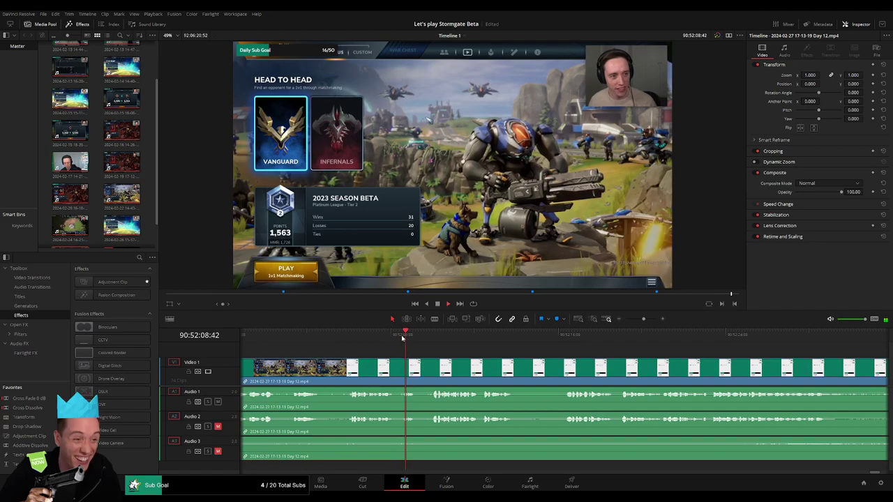
pyautogui.click(432, 341)
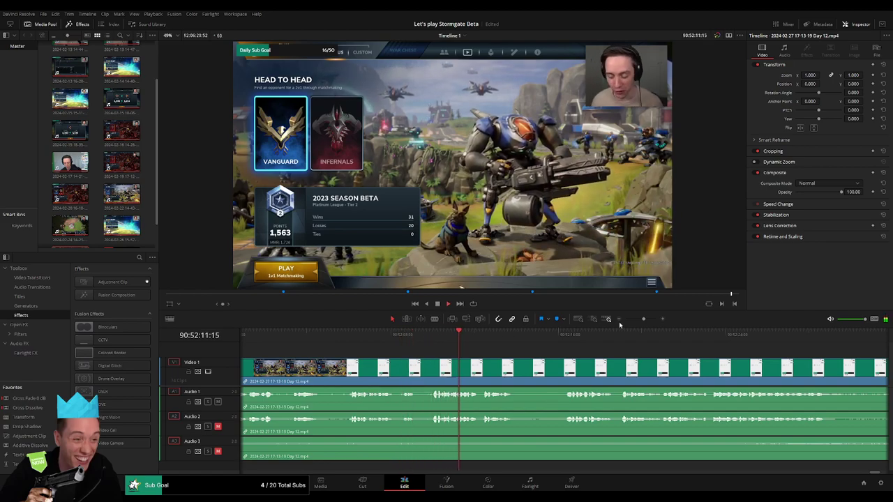
pyautogui.scroll(2, 618, 338)
pyautogui.click(517, 342)
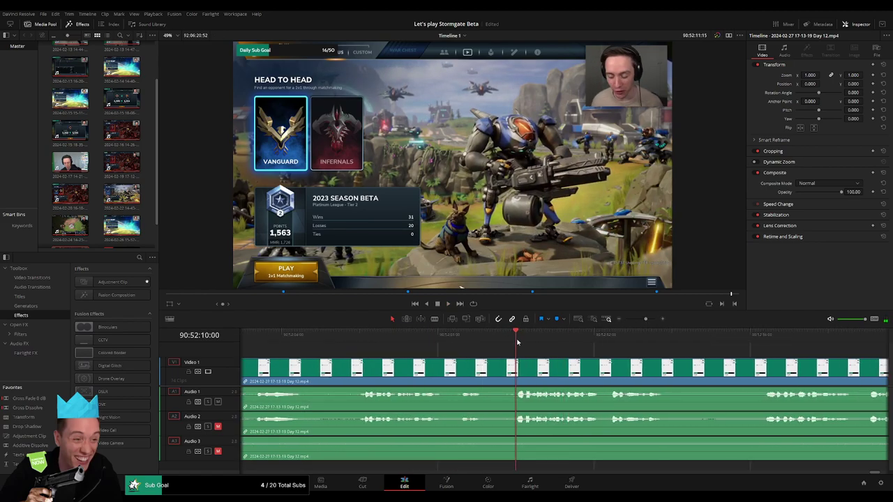
pyautogui.moveTo(517, 342); pyautogui.dragTo(501, 344)
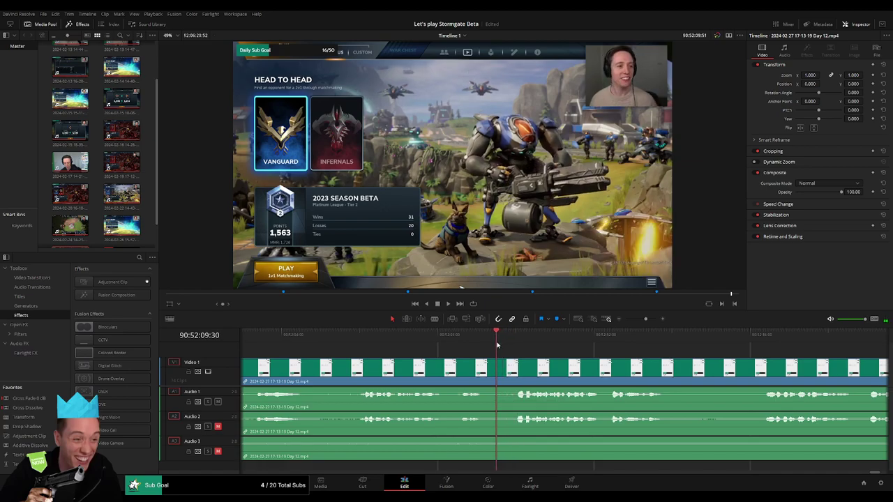
# Step: Split all tracks at the lobby screen and add fades on video and both audio tracks around the cut
pyautogui.hotkey('ctrl', 'b')
pyautogui.moveTo(498, 361)
pyautogui.mouseDown()
pyautogui.moveTo(533, 361)
pyautogui.moveTo(457, 366)
pyautogui.mouseUp()
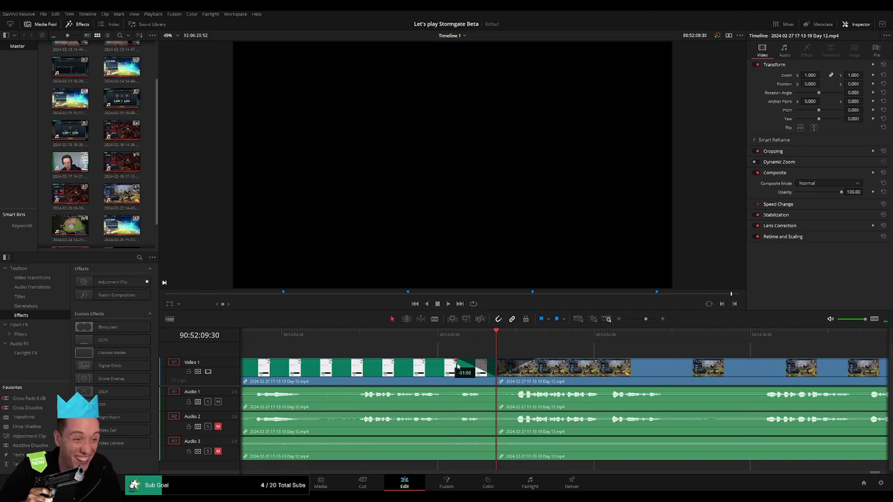
pyautogui.moveTo(494, 388); pyautogui.dragTo(451, 392)
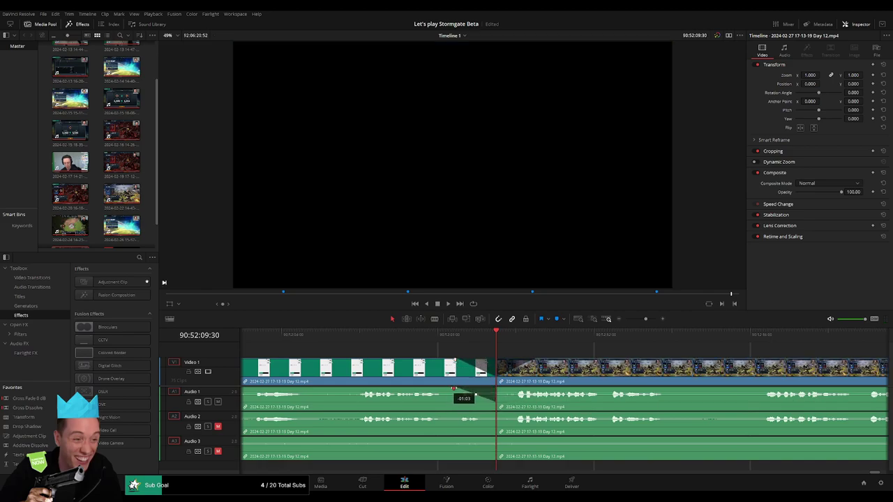
pyautogui.moveTo(500, 395); pyautogui.dragTo(535, 395)
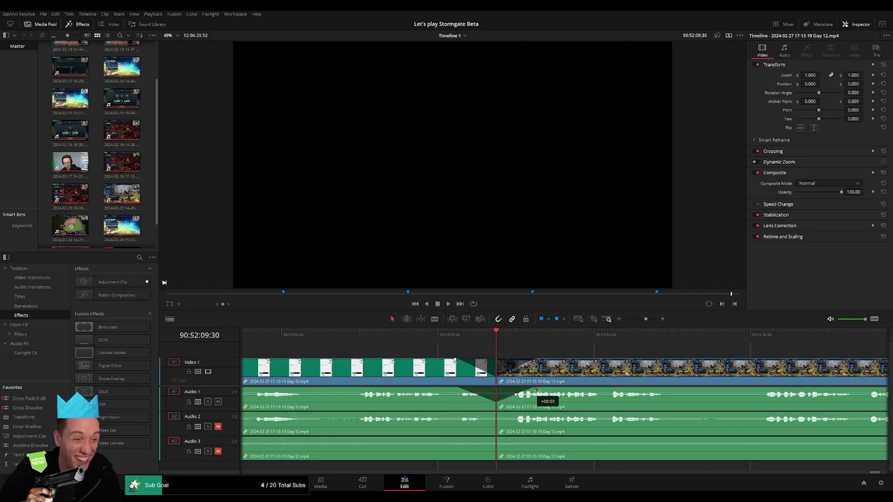
pyautogui.moveTo(493, 413); pyautogui.dragTo(462, 413)
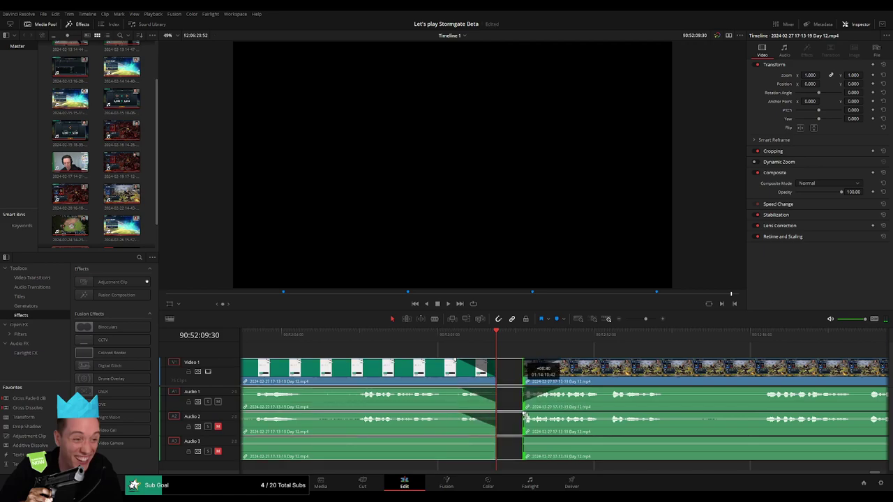
pyautogui.moveTo(498, 414); pyautogui.dragTo(531, 418)
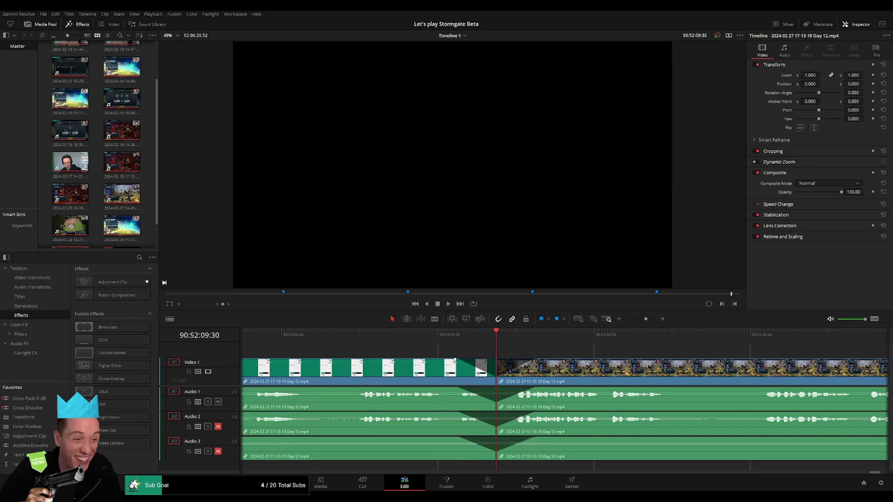
# Step: Check the new fade, then slide the next clip left to the playhead to close the gap
pyautogui.press('space')
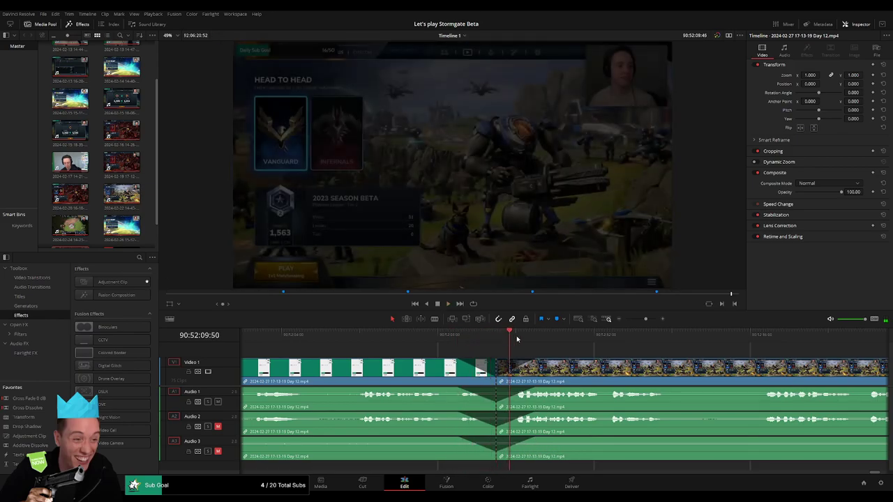
pyautogui.hotkey('ctrl', 'z')
pyautogui.hotkey('ctrl', 'z')
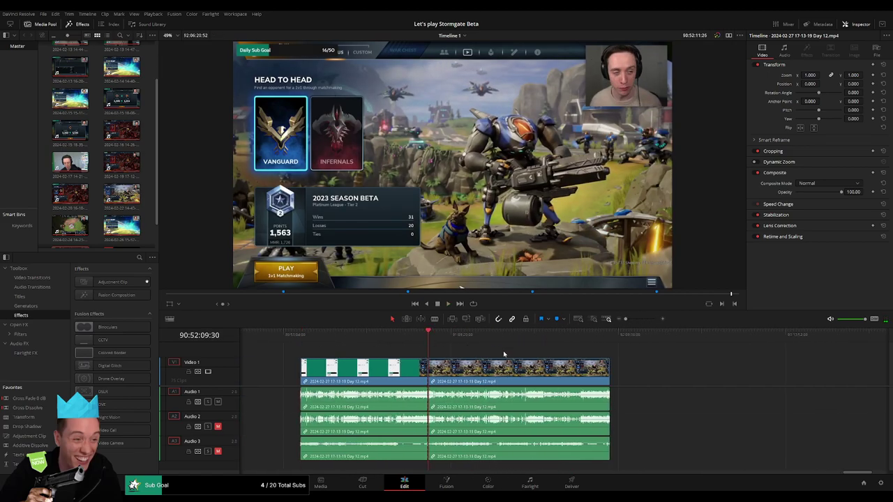
pyautogui.hscroll(5, 503, 355)
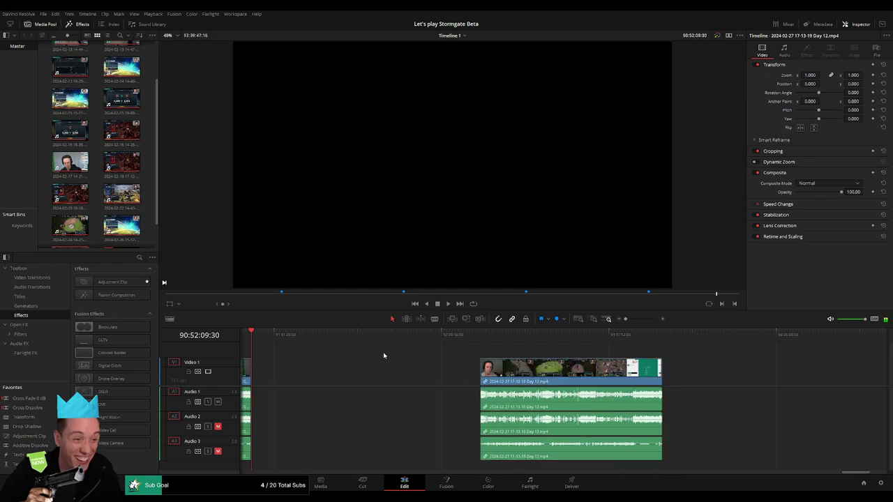
pyautogui.hscroll(-3, 412, 353)
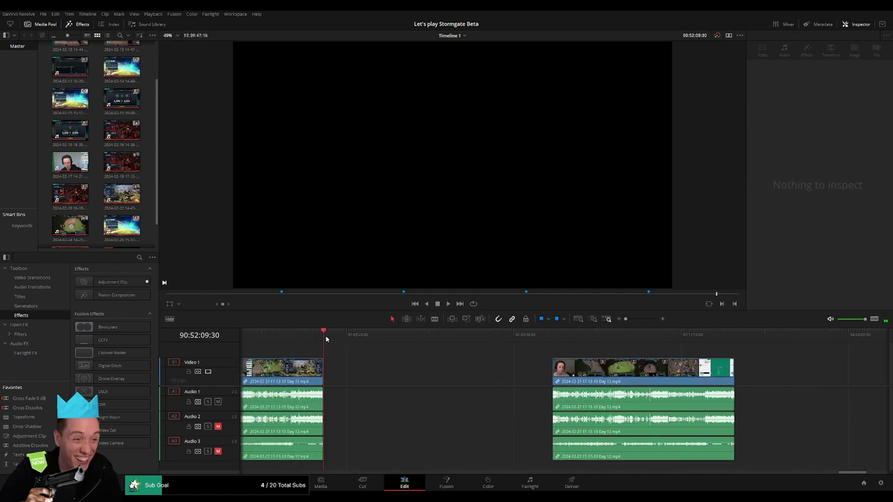
pyautogui.moveTo(326, 338); pyautogui.dragTo(436, 356)
pyautogui.moveTo(489, 358); pyautogui.dragTo(491, 357)
pyautogui.click(639, 319)
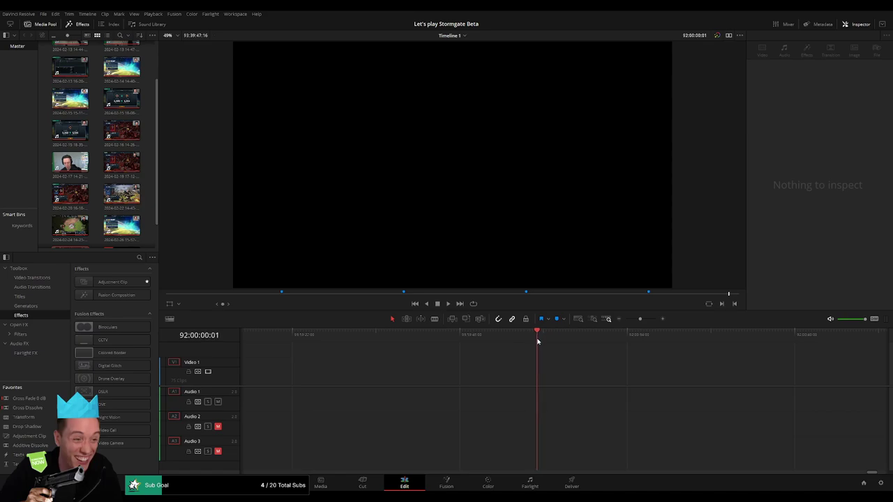
pyautogui.hotkey('shift', 'z')
pyautogui.moveTo(684, 368); pyautogui.dragTo(623, 369)
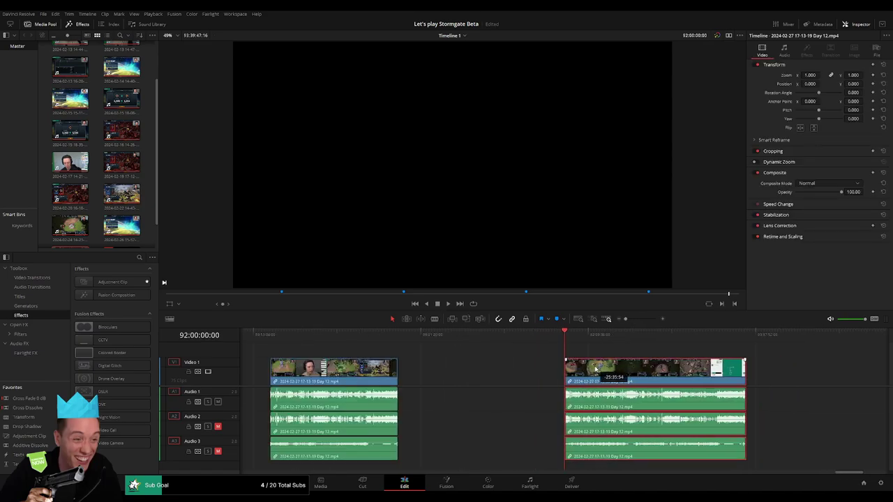
pyautogui.press('space')
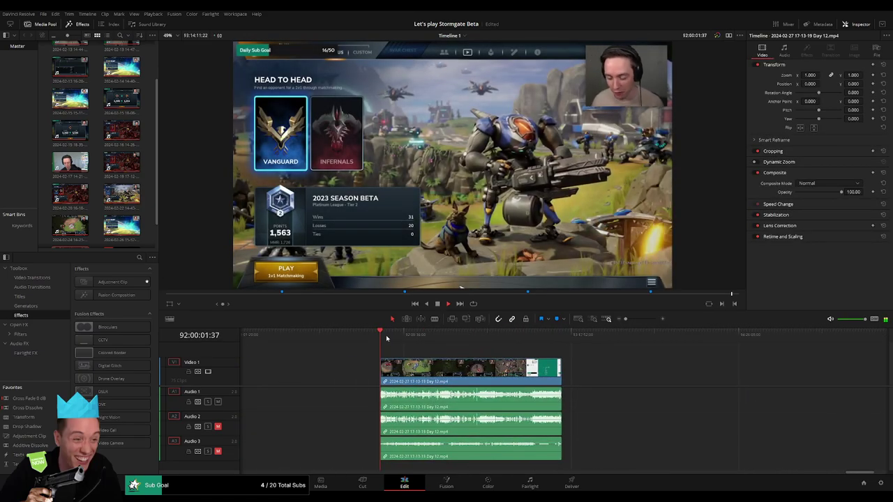
# Step: Scrub through the Day 12 gameplay toward the stream's later match screens
pyautogui.click(410, 339)
pyautogui.moveTo(409, 339); pyautogui.dragTo(508, 351)
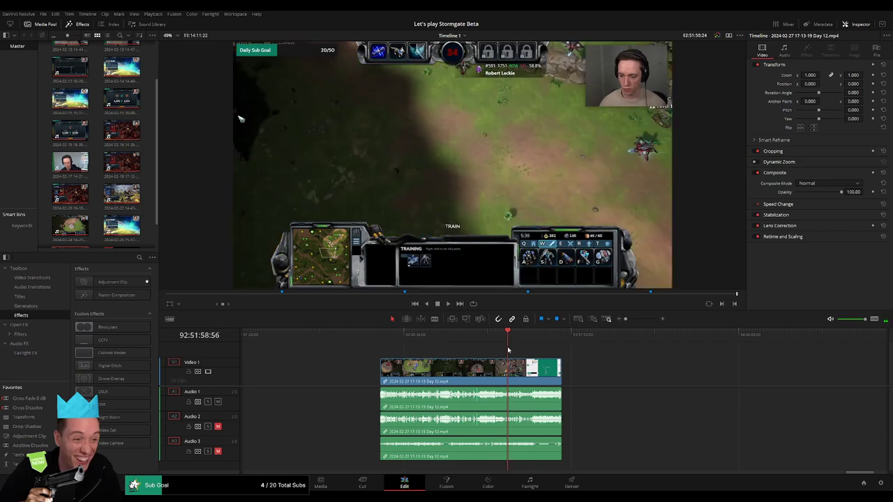
pyautogui.scroll(3, 513, 346)
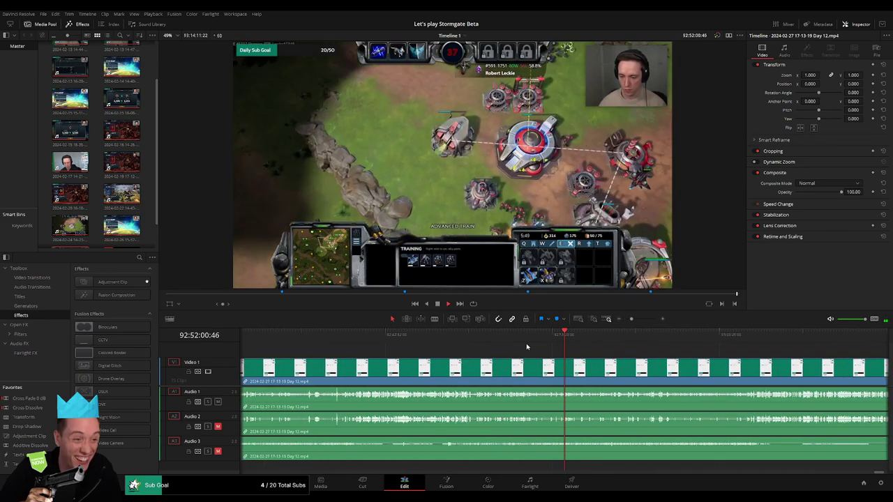
pyautogui.moveTo(631, 319); pyautogui.dragTo(626, 328)
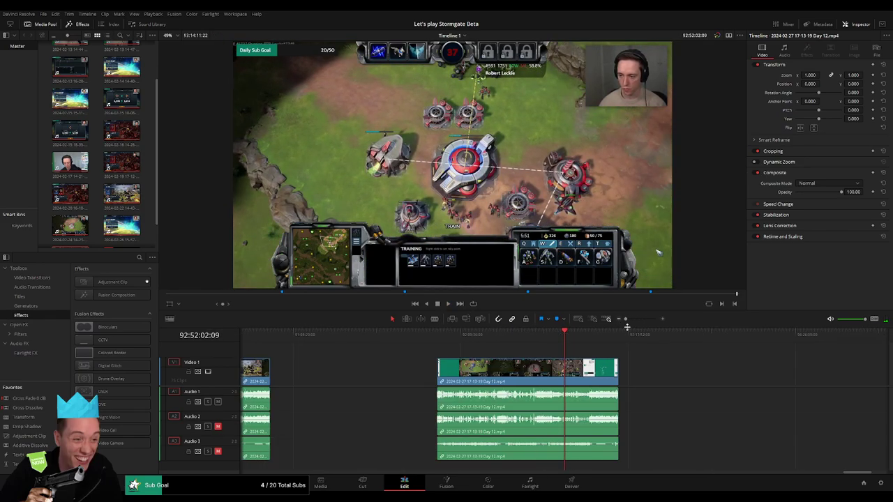
pyautogui.click(619, 341)
pyautogui.click(541, 341)
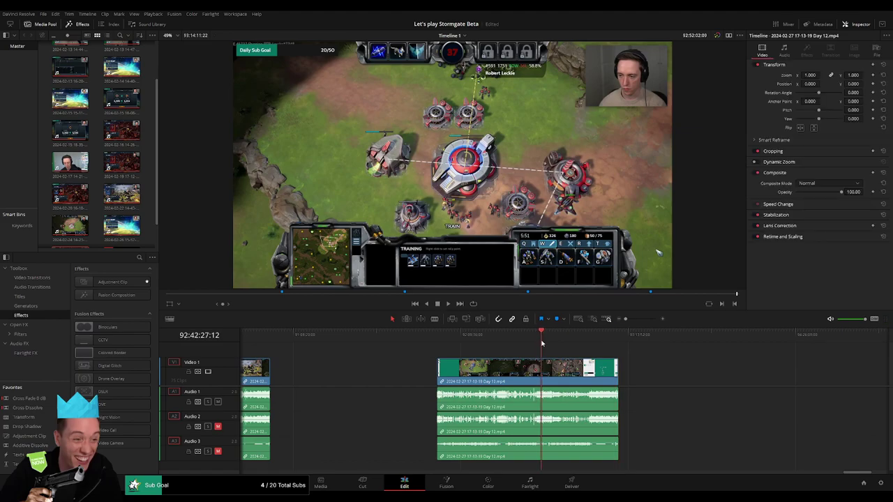
pyautogui.moveTo(542, 343); pyautogui.dragTo(556, 343)
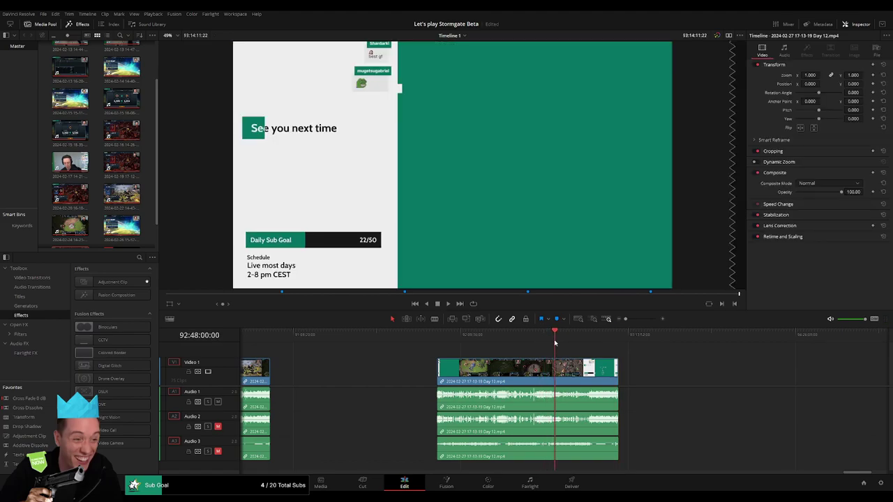
pyautogui.press('space')
pyautogui.moveTo(625, 319); pyautogui.dragTo(604, 340)
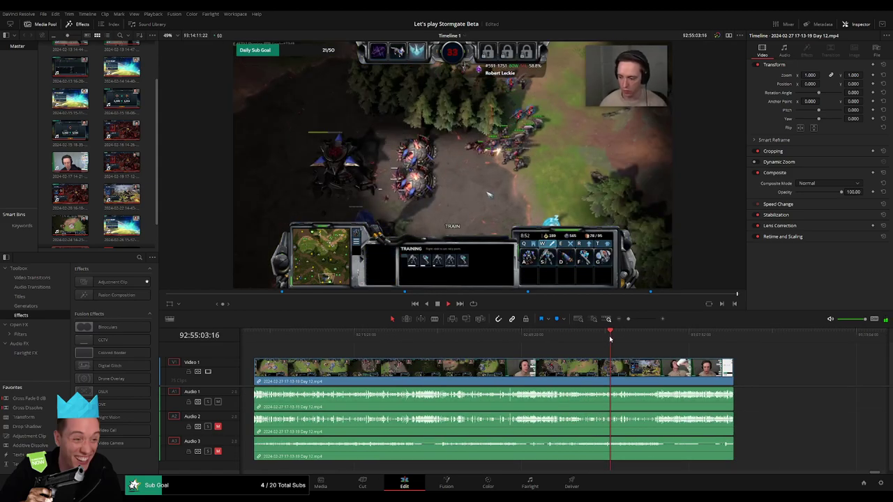
pyautogui.moveTo(609, 336); pyautogui.dragTo(555, 344)
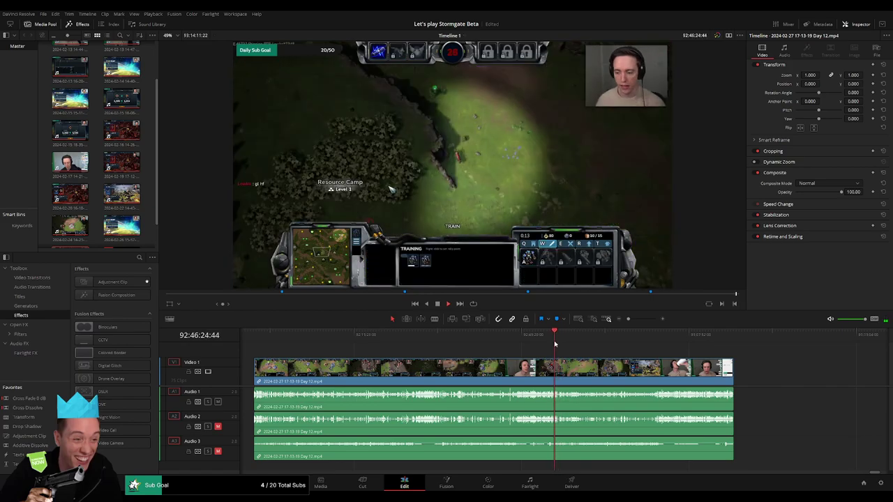
# Step: Zoom in and pinpoint the first HEAD TO HEAD frame after the BROKENCROWN versus screen
pyautogui.moveTo(628, 319); pyautogui.dragTo(637, 321)
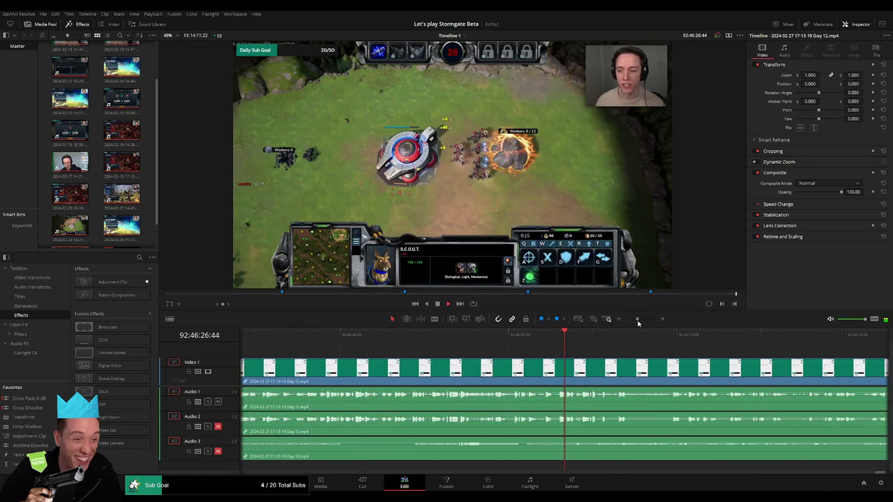
pyautogui.click(508, 340)
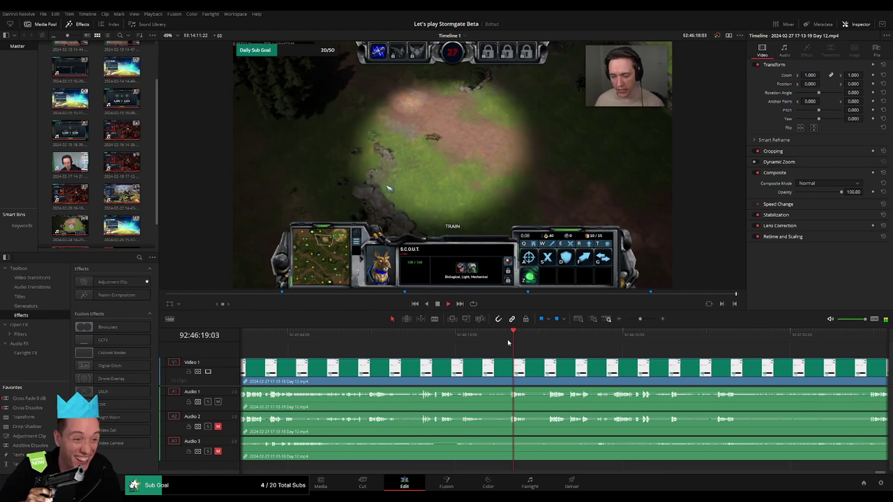
pyautogui.click(461, 342)
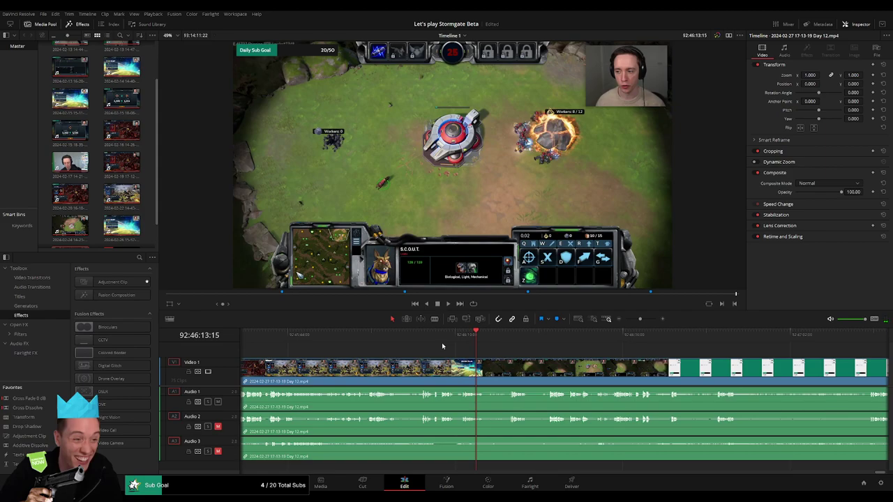
pyautogui.click(440, 343)
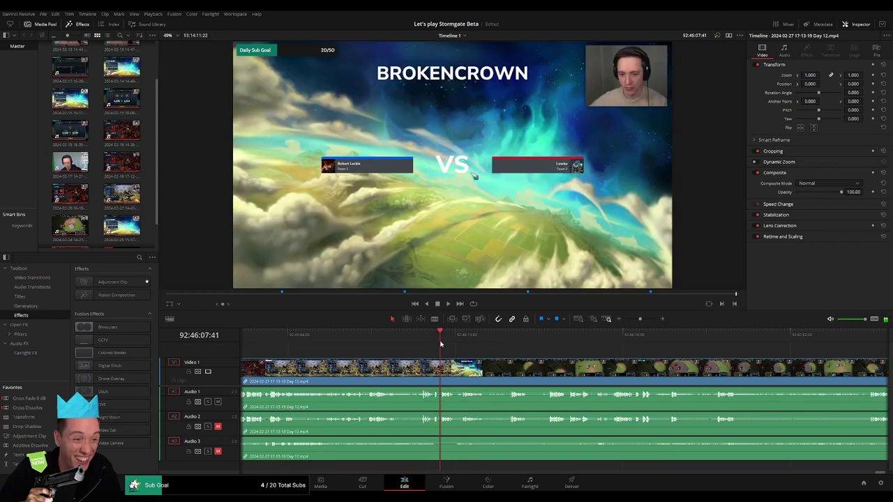
pyautogui.moveTo(640, 319); pyautogui.dragTo(643, 319)
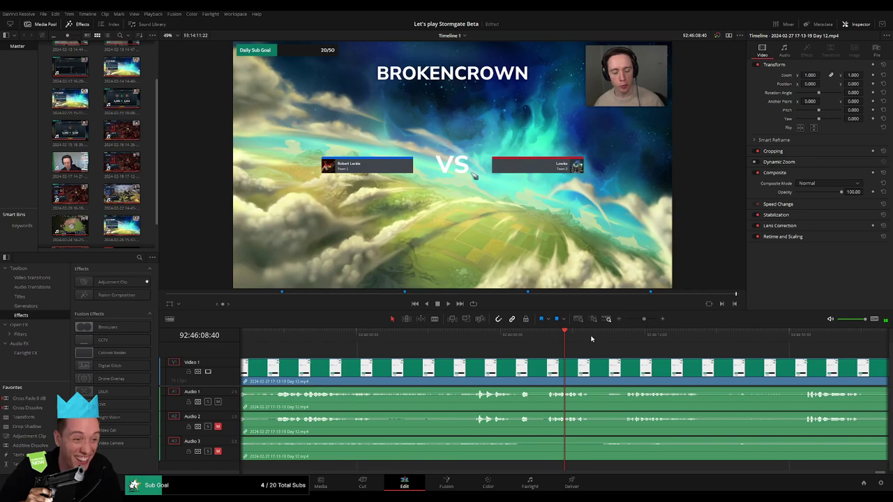
pyautogui.click(477, 335)
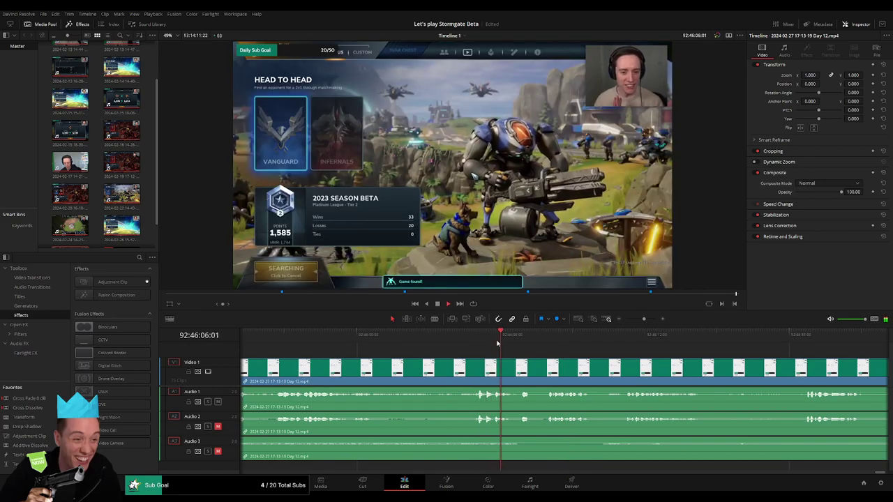
pyautogui.click(478, 344)
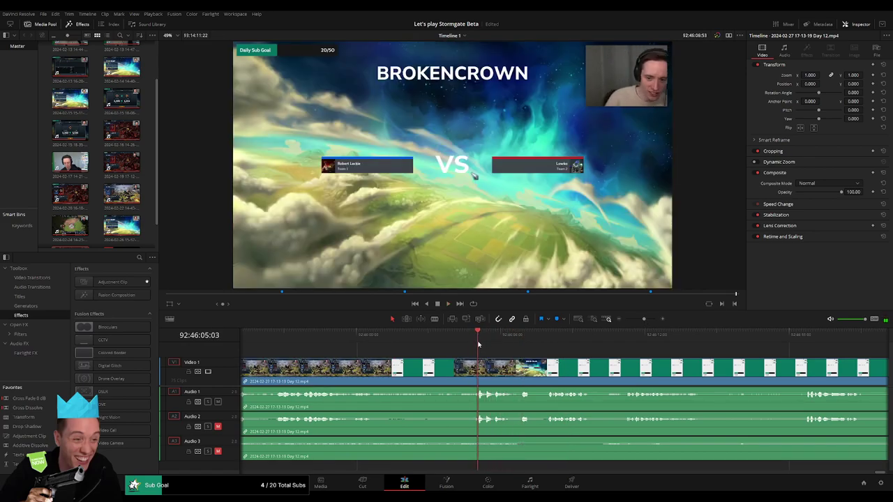
pyautogui.moveTo(478, 343); pyautogui.dragTo(452, 346)
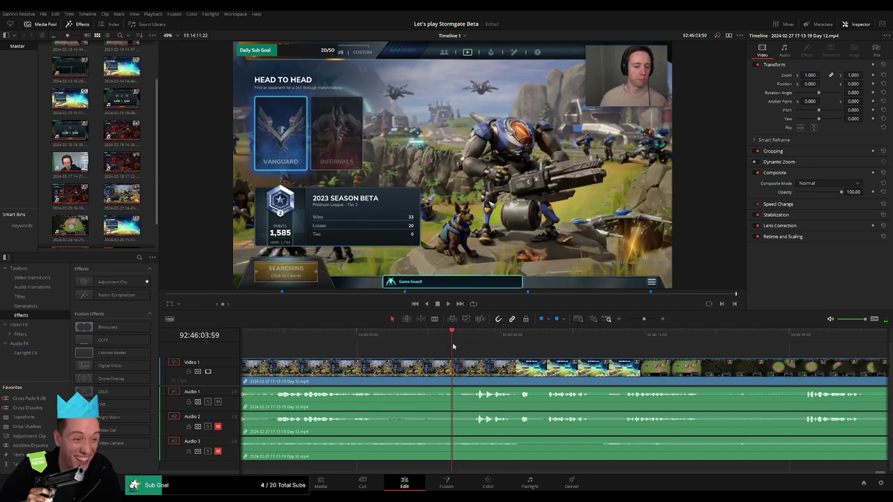
# Step: Split the clip where HEAD TO HEAD begins and shape the audio fades at the cut
pyautogui.hotkey('ctrl', 'b')
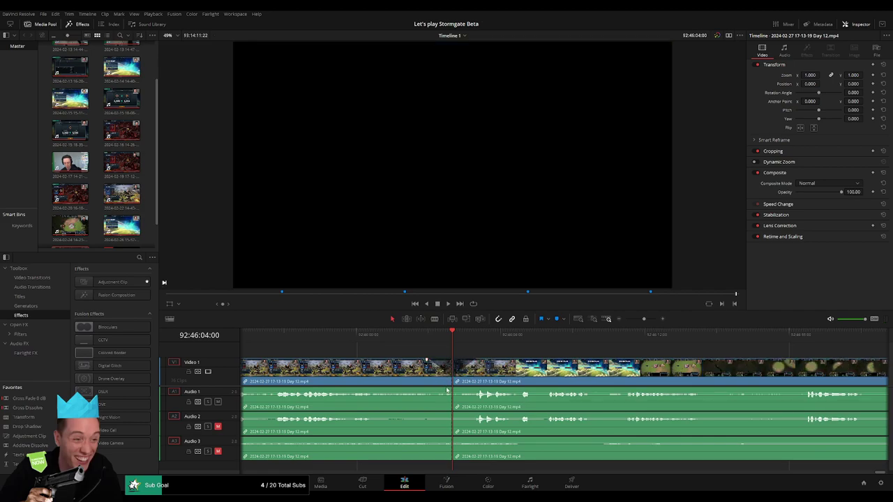
pyautogui.moveTo(446, 390); pyautogui.dragTo(461, 395)
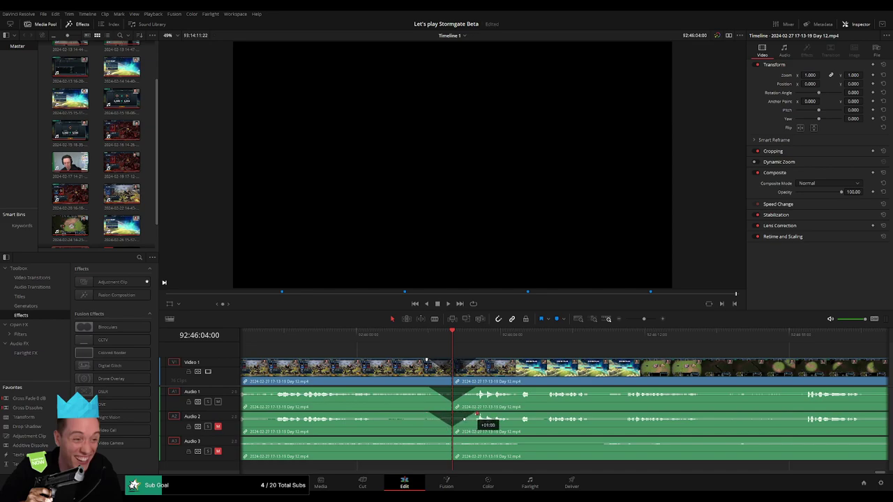
pyautogui.moveTo(452, 441); pyautogui.dragTo(427, 439)
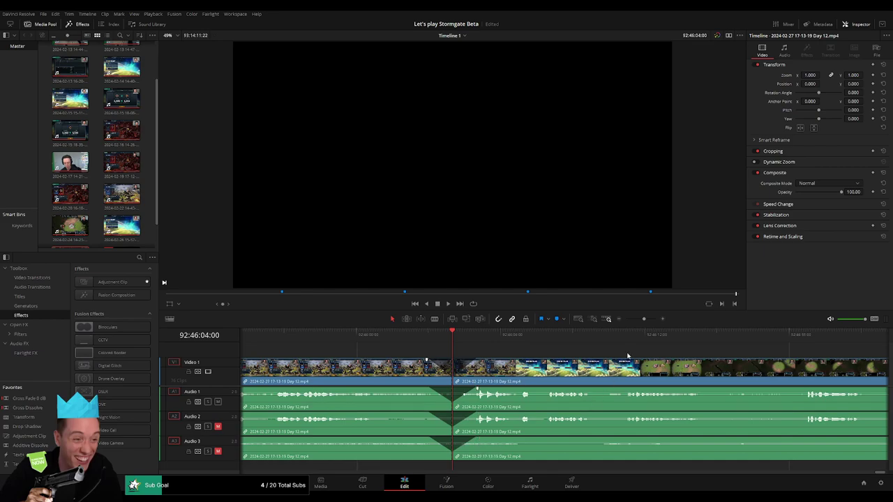
# Step: Move the later part further along the timeline, leaving a gap
pyautogui.scroll(-5, 627, 356)
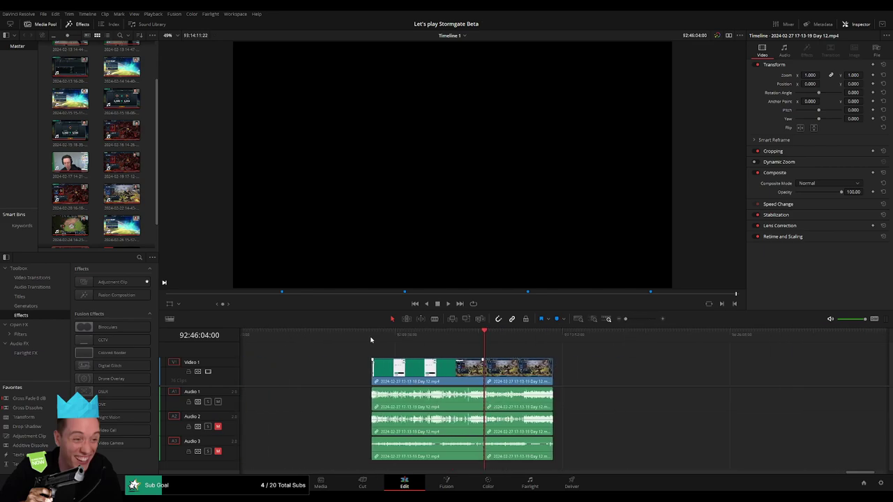
pyautogui.hscroll(3, 508, 348)
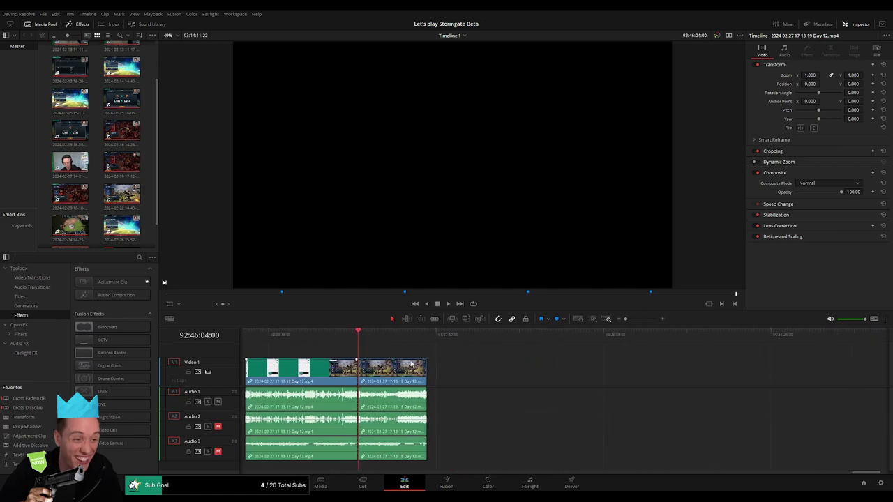
pyautogui.moveTo(390, 370); pyautogui.dragTo(534, 370)
pyautogui.click(373, 353)
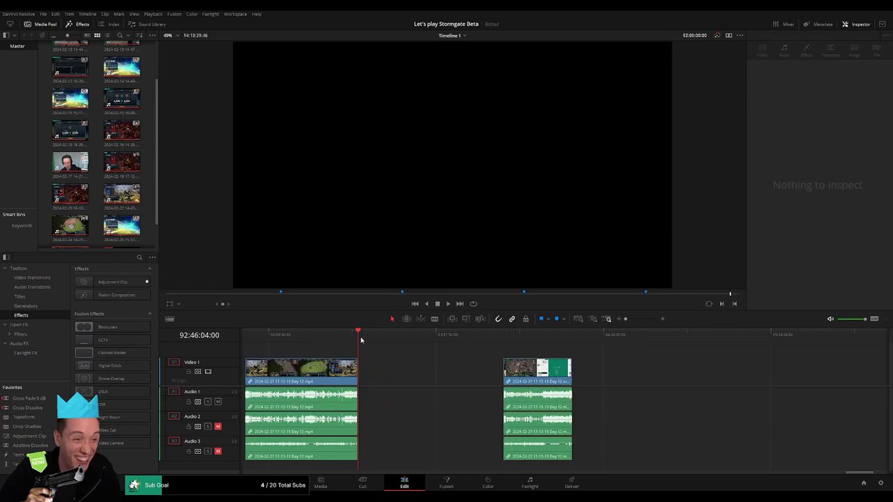
# Step: Scrub through the moved clip to find where 'Stream will be ending soon' appears
pyautogui.click(362, 339)
pyautogui.moveTo(366, 339); pyautogui.dragTo(540, 343)
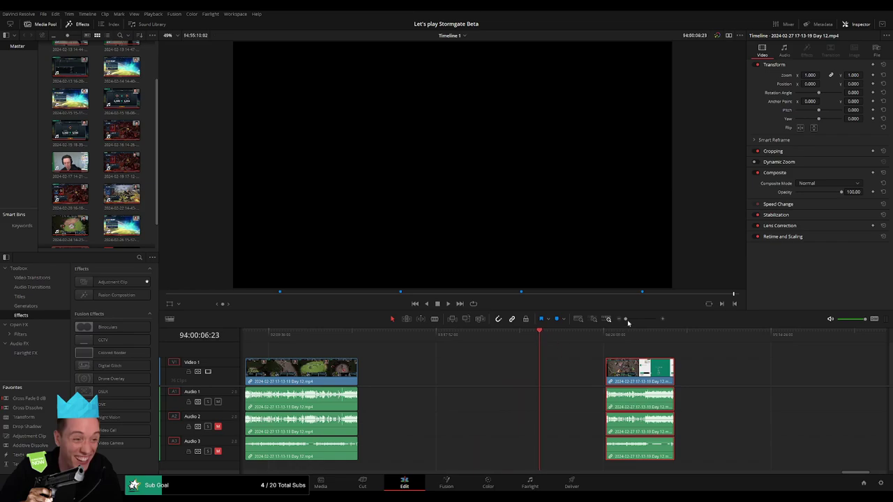
pyautogui.moveTo(626, 319); pyautogui.dragTo(633, 319)
pyautogui.moveTo(567, 335); pyautogui.dragTo(559, 335)
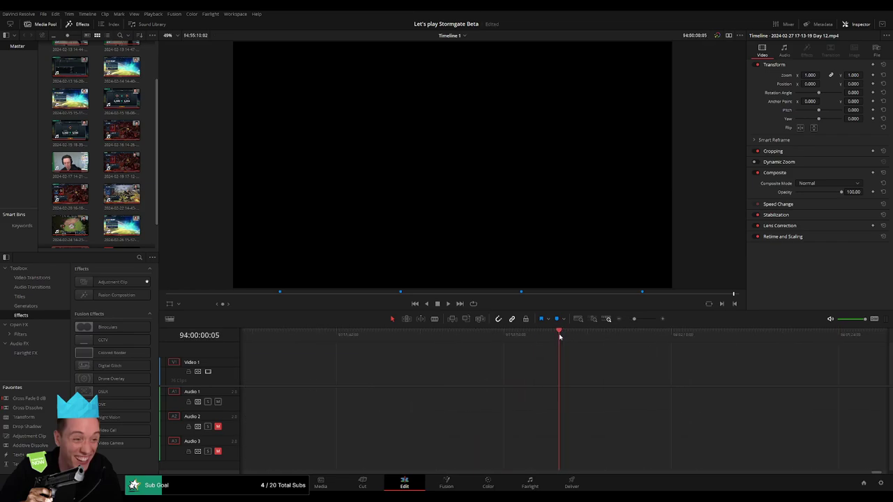
pyautogui.scroll(-2, 613, 333)
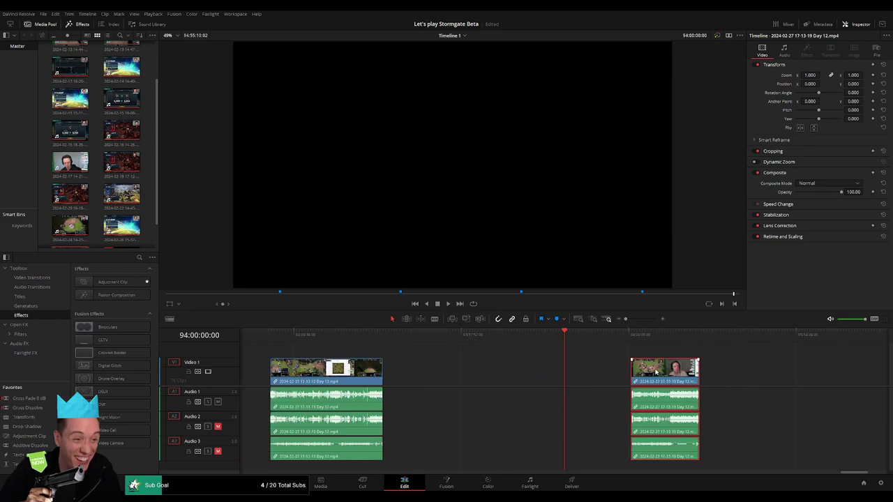
pyautogui.scroll(-2, 593, 338)
pyautogui.moveTo(590, 338); pyautogui.dragTo(620, 337)
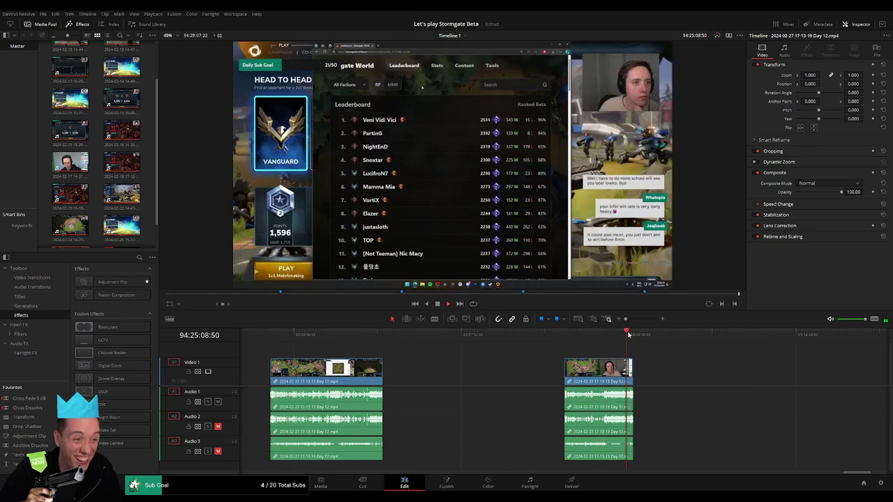
pyautogui.scroll(3, 631, 327)
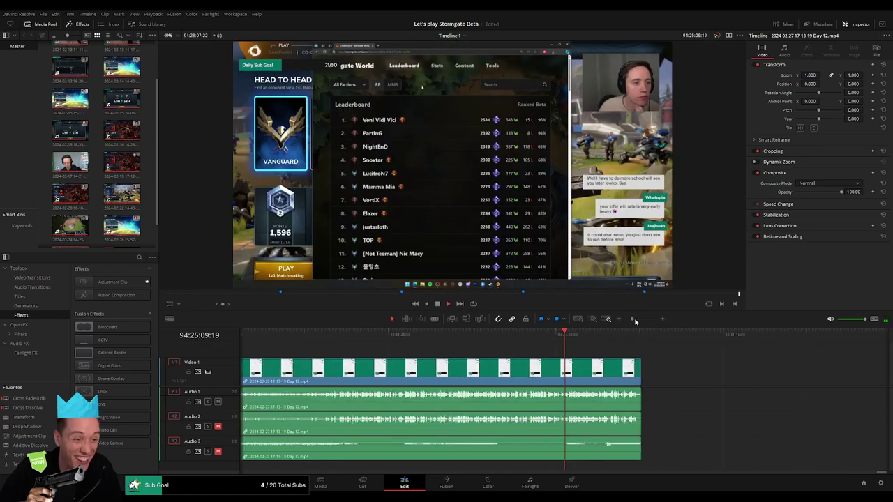
pyautogui.moveTo(634, 339)
pyautogui.mouseDown()
pyautogui.moveTo(682, 342)
pyautogui.moveTo(524, 335)
pyautogui.mouseUp()
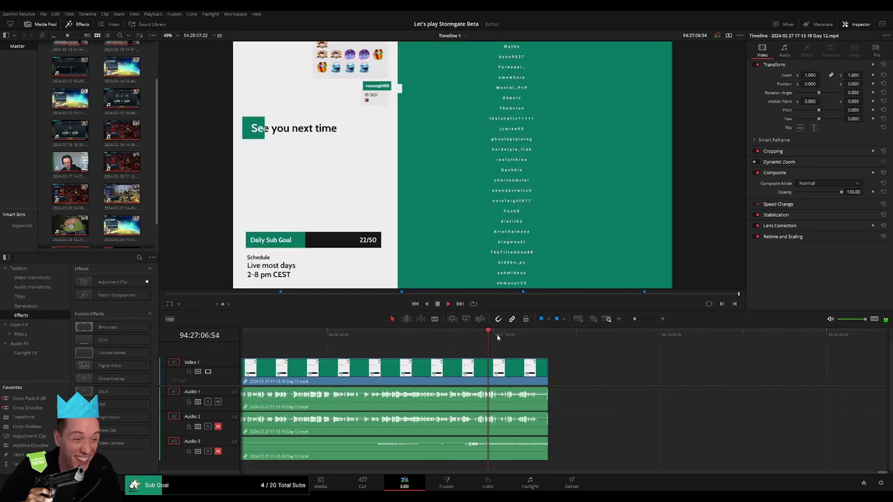
pyautogui.click(528, 335)
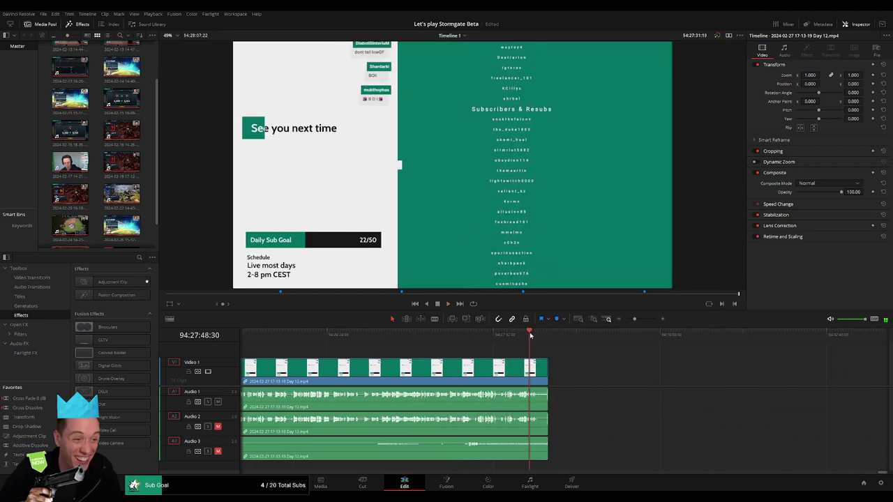
pyautogui.moveTo(634, 319); pyautogui.dragTo(643, 319)
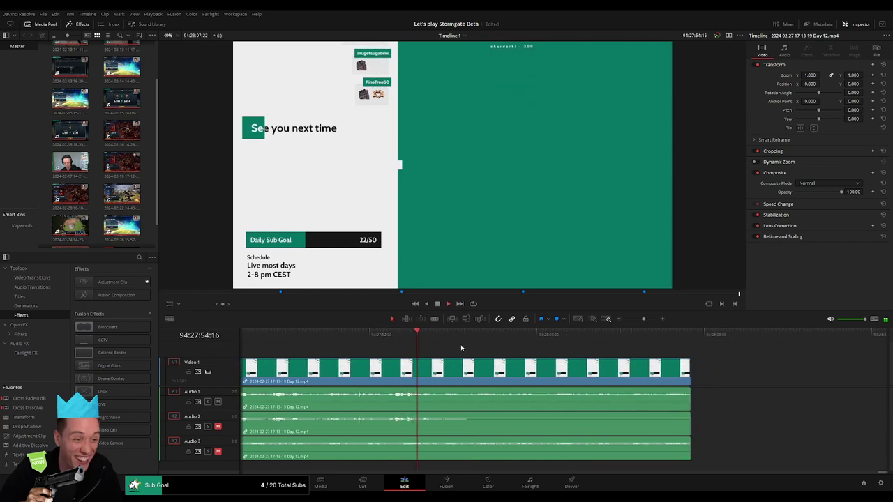
pyautogui.moveTo(450, 345); pyautogui.dragTo(630, 343)
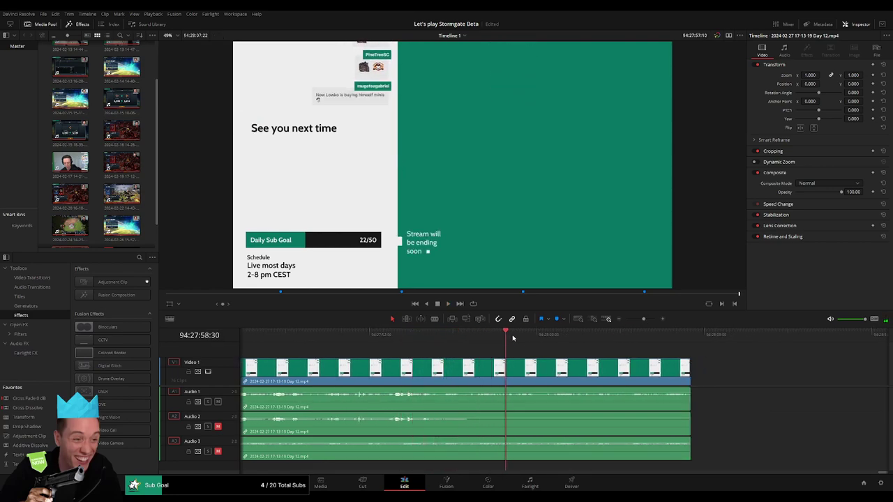
pyautogui.click(422, 334)
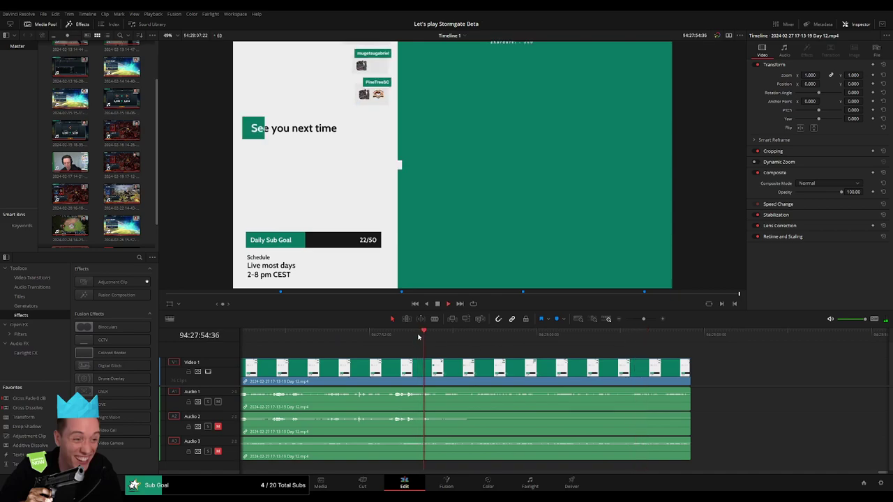
pyautogui.moveTo(445, 342); pyautogui.dragTo(495, 342)
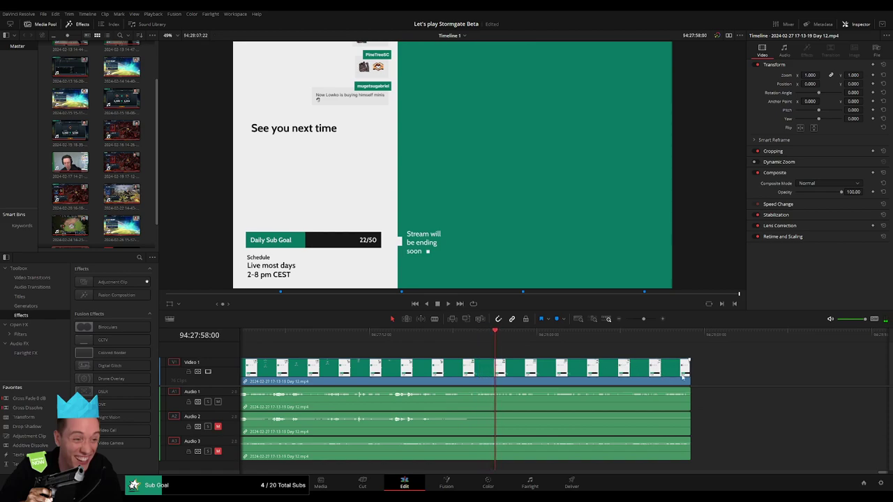
# Step: Trim the last clip's end to the playhead, fade out Audio 2 and 3, and play the ending
pyautogui.moveTo(689, 373); pyautogui.dragTo(492, 376)
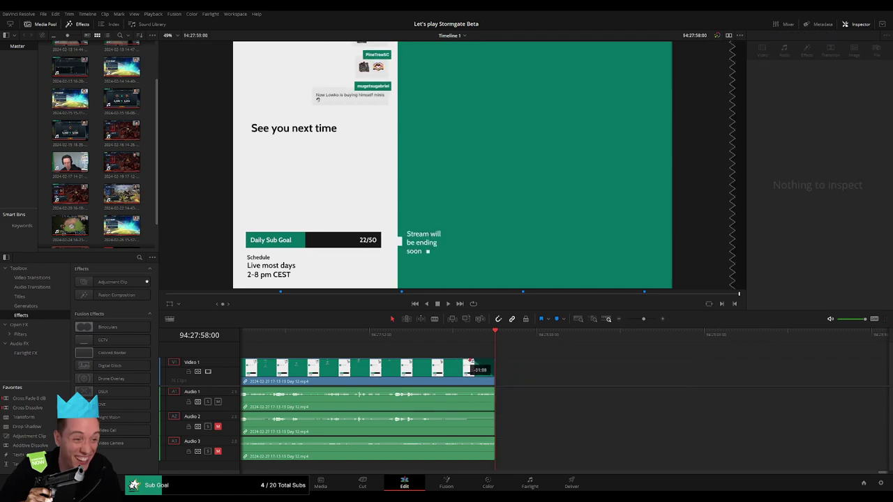
pyautogui.moveTo(466, 362)
pyautogui.mouseDown()
pyautogui.moveTo(494, 370)
pyautogui.moveTo(452, 388)
pyautogui.mouseUp()
pyautogui.moveTo(493, 413); pyautogui.dragTo(452, 413)
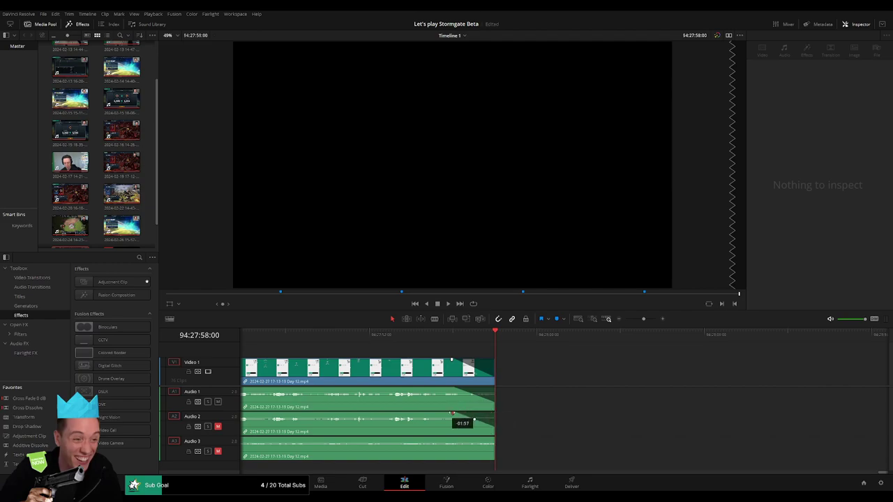
pyautogui.moveTo(495, 440); pyautogui.dragTo(453, 439)
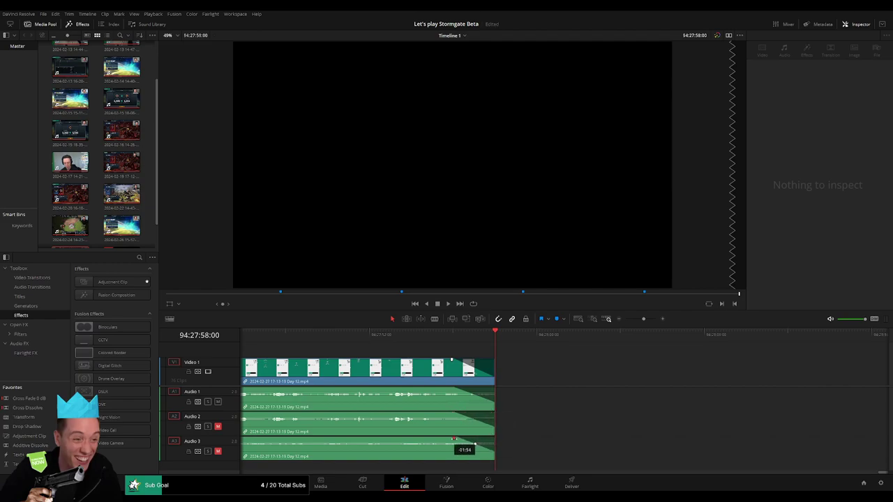
pyautogui.click(409, 335)
pyautogui.press('space')
# Step: Rescale the timeline and step from the 40 episodes marker through successive clip ends
pyautogui.moveTo(643, 319); pyautogui.dragTo(621, 326)
pyautogui.scroll(4, 473, 360)
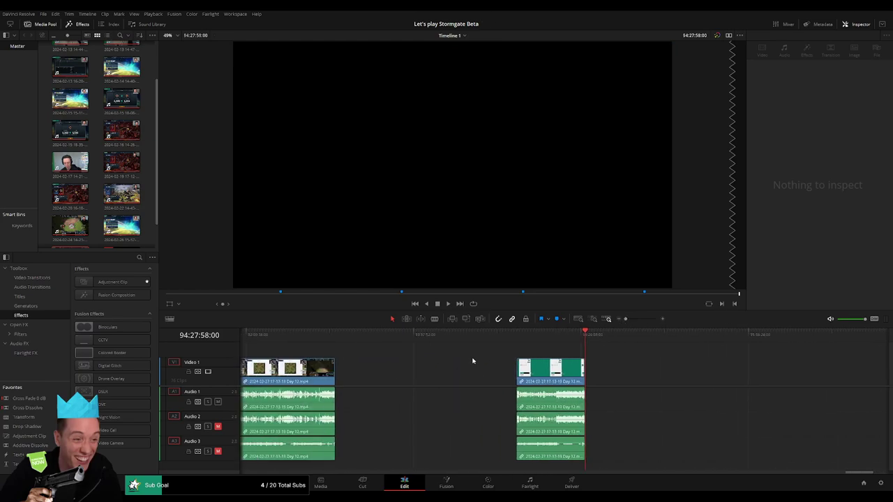
pyautogui.moveTo(826, 474); pyautogui.dragTo(755, 474)
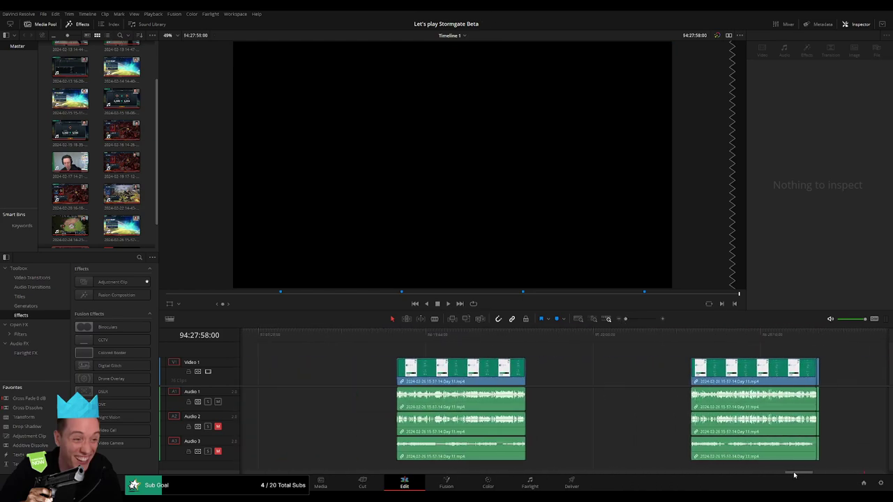
pyautogui.click(572, 335)
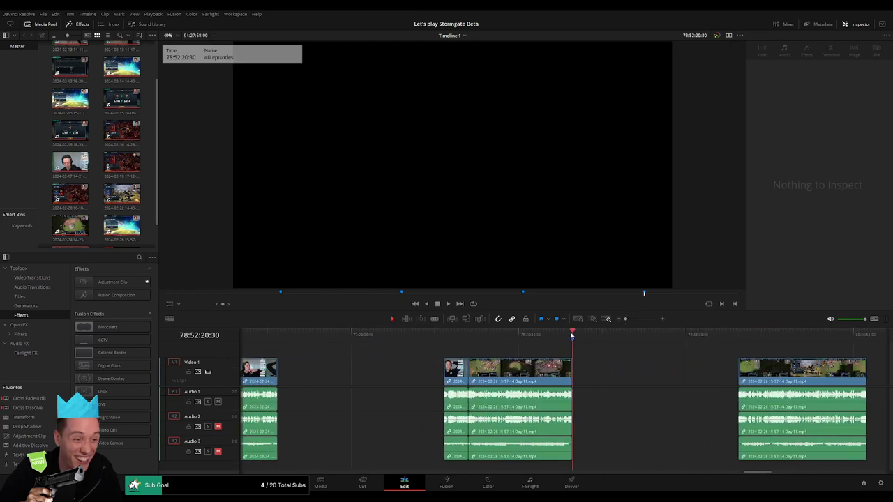
pyautogui.hscroll(3, 498, 357)
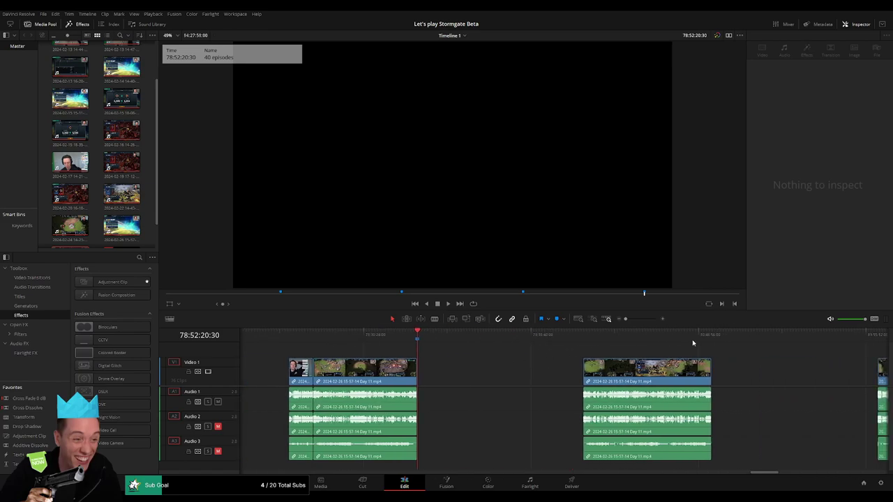
pyautogui.click(711, 335)
pyautogui.hscroll(6, 632, 350)
pyautogui.click(709, 334)
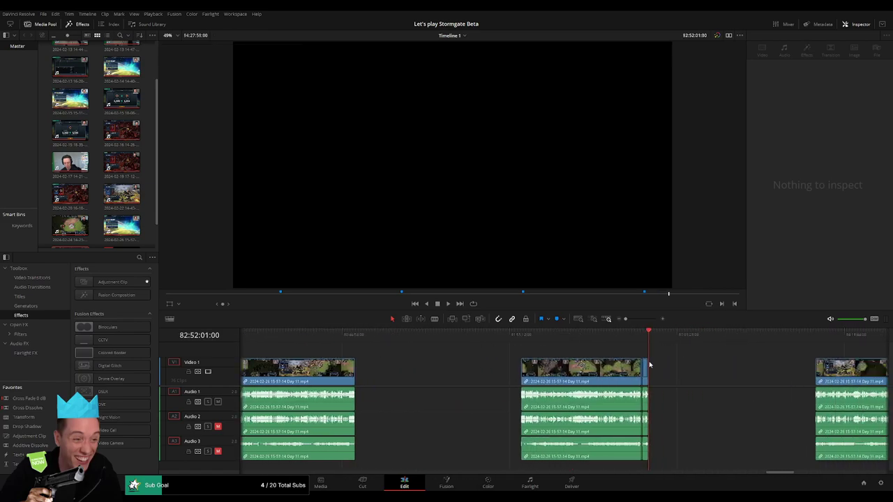
pyautogui.hscroll(6, 710, 342)
pyautogui.click(700, 335)
pyautogui.hscroll(6, 570, 348)
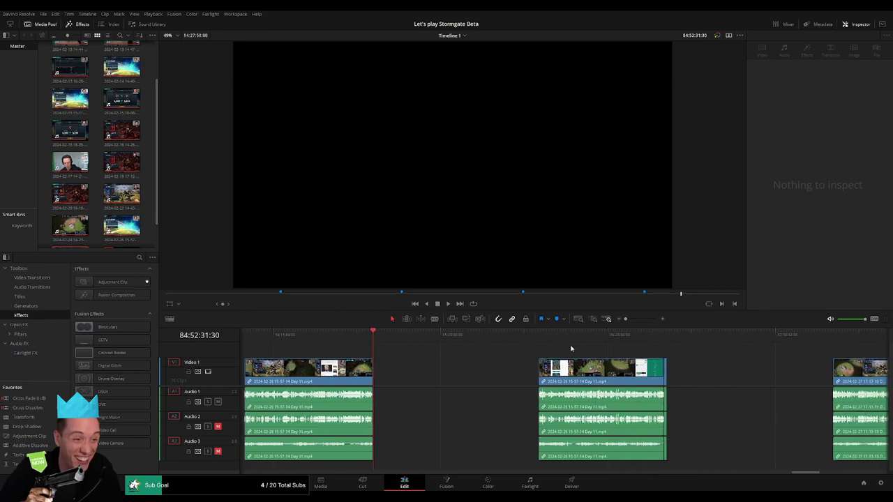
pyautogui.click(667, 335)
# Step: Reach the final clip's end and add a marker there
pyautogui.hscroll(4, 627, 345)
pyautogui.hscroll(2, 620, 336)
pyautogui.click(648, 335)
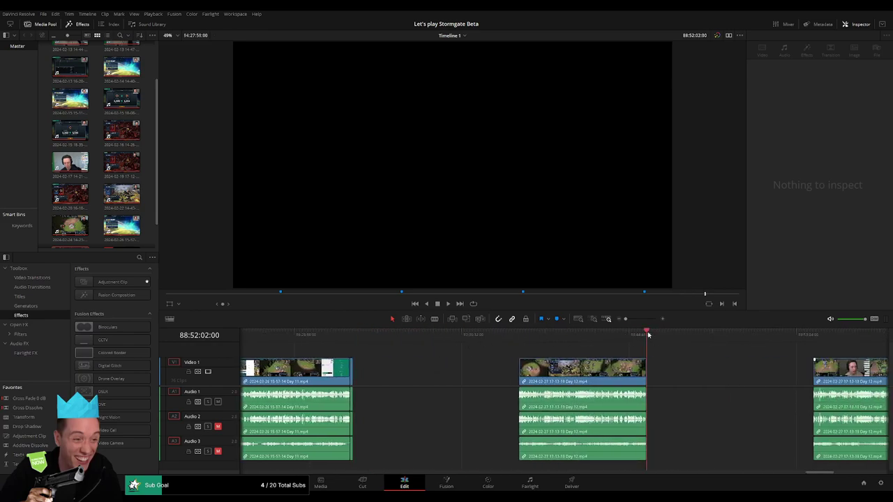
pyautogui.hscroll(4, 477, 360)
pyautogui.hscroll(2, 558, 349)
pyautogui.click(641, 335)
pyautogui.hscroll(6, 507, 349)
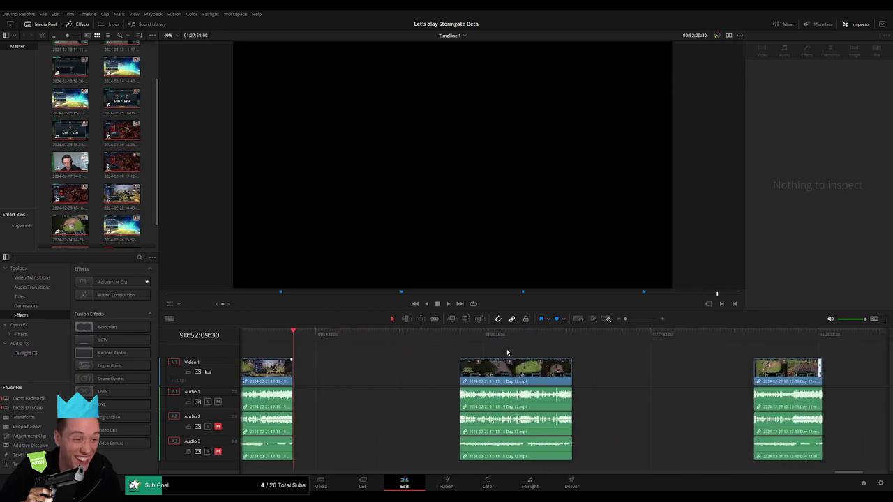
pyautogui.click(572, 335)
pyautogui.hscroll(6, 628, 353)
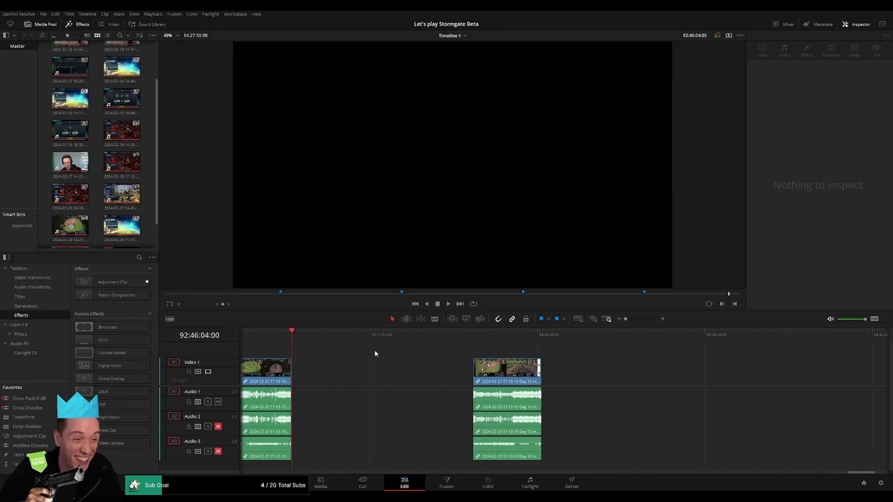
pyautogui.click(547, 334)
pyautogui.click(538, 334)
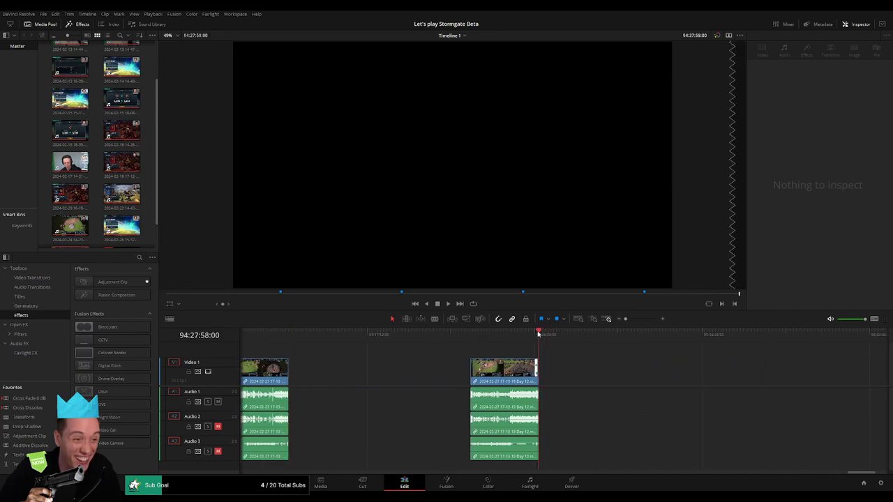
pyautogui.press('m')
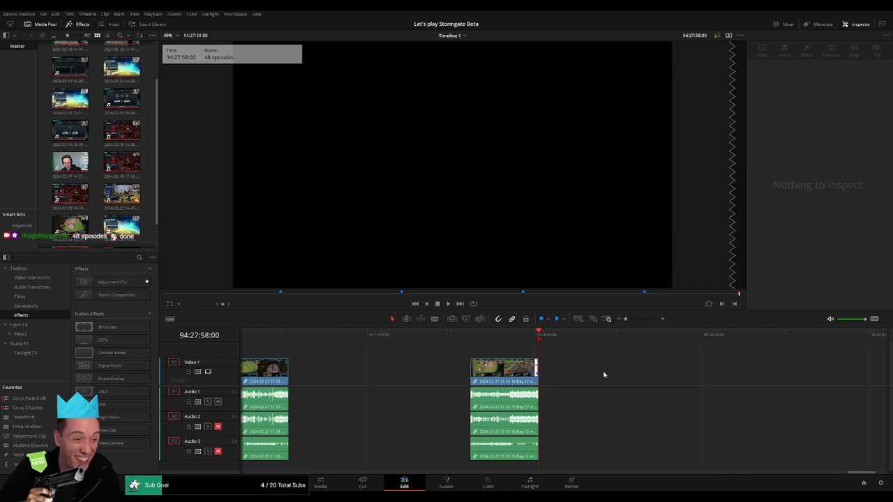
# Step: On the Deliver page, choose MP4 format, NVIDIA encoder, and restrict the bitrate to 24000 Kb/s
pyautogui.click(572, 483)
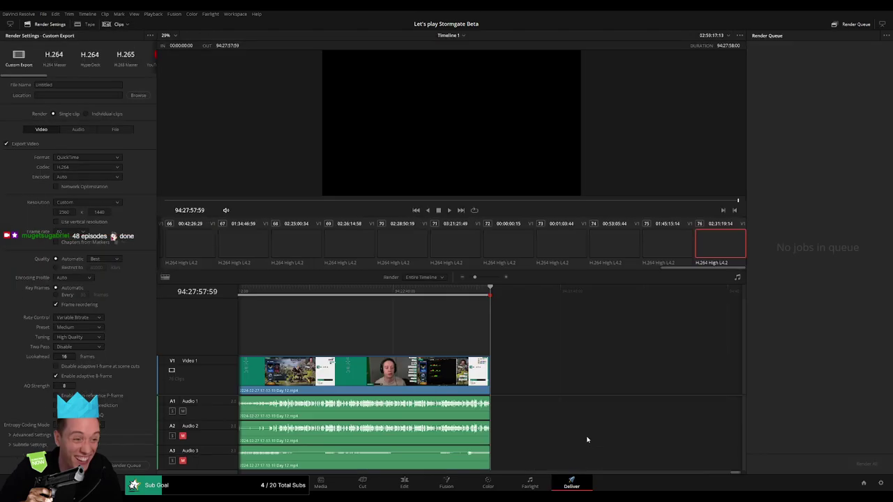
pyautogui.click(89, 160)
pyautogui.click(88, 208)
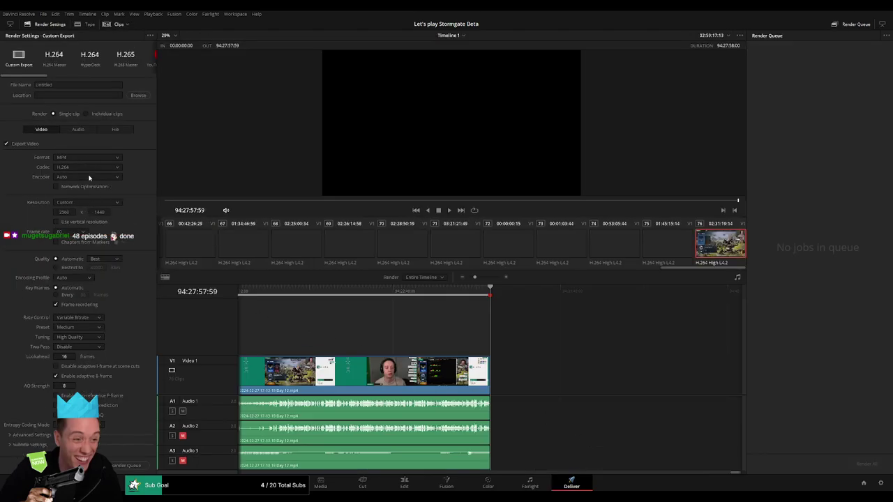
pyautogui.click(87, 177)
pyautogui.click(90, 187)
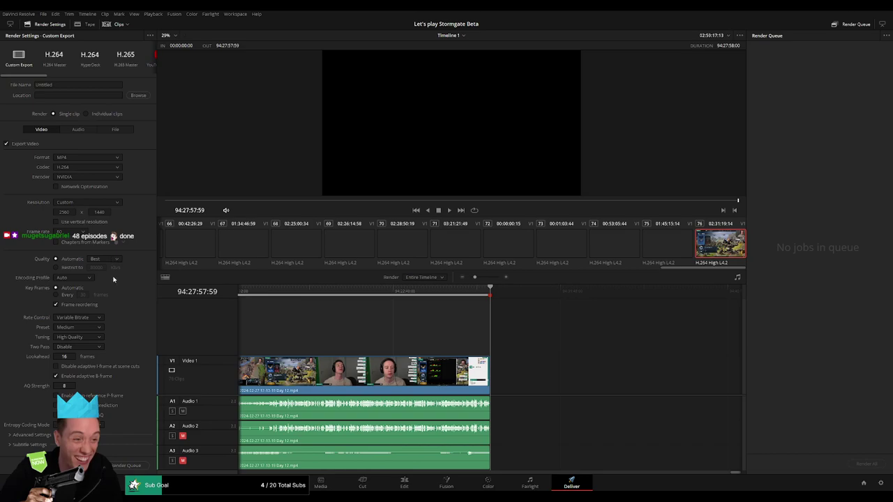
pyautogui.click(72, 268)
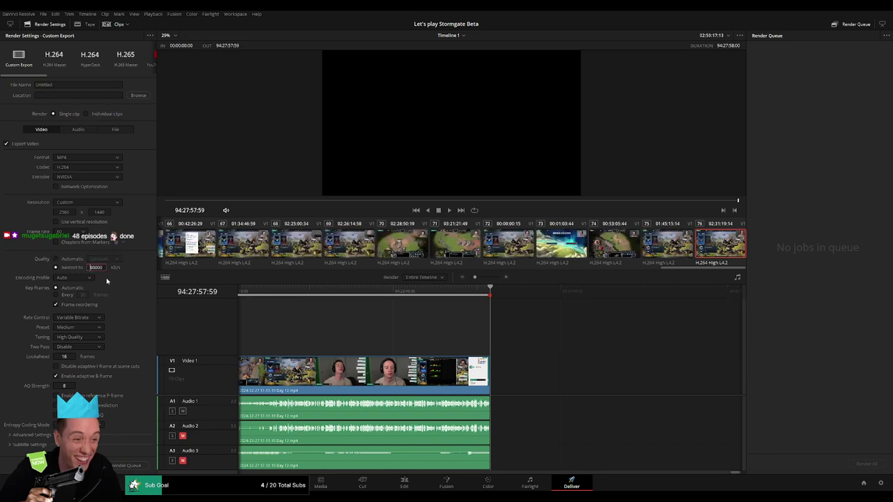
pyautogui.write('8000')
pyautogui.write('2')
pyautogui.write('4')
# Step: Lower the 'Restrict to' bitrate to 22000 Kb/s and return the playhead to the timeline start
pyautogui.scroll(-3, 480, 299)
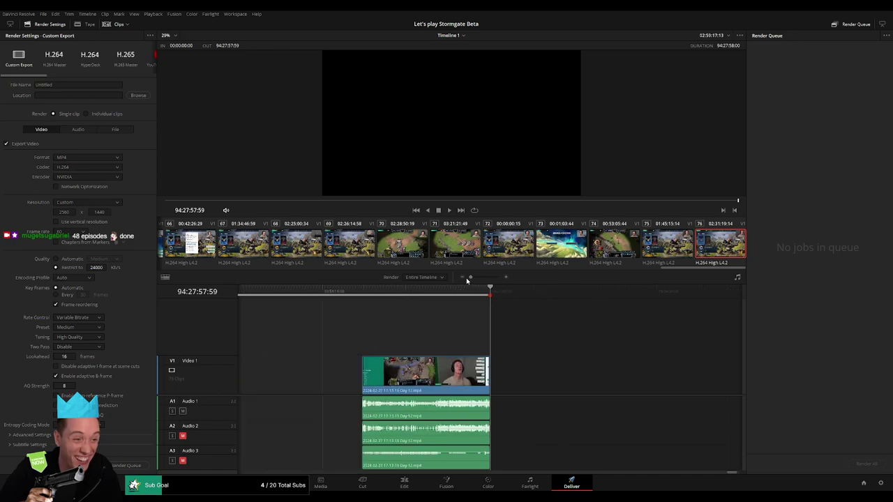
pyautogui.scroll(-2, 345, 369)
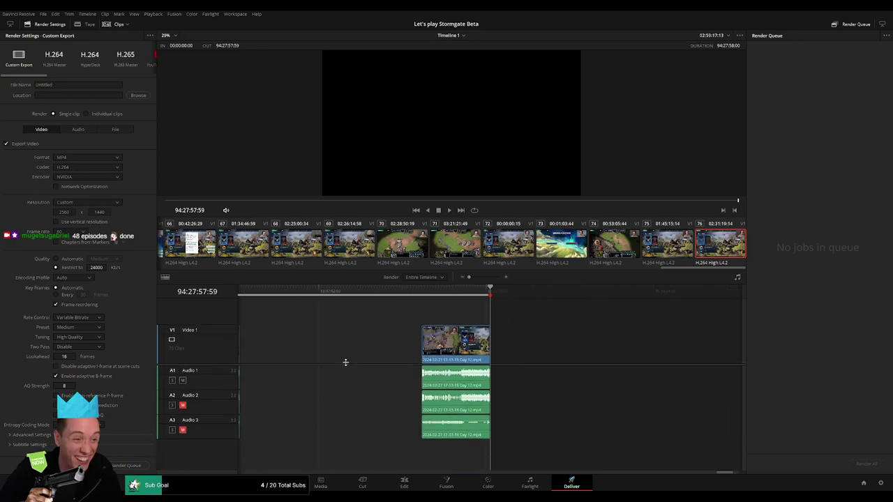
pyautogui.hscroll(-5, 416, 467)
pyautogui.hscroll(-5, 417, 467)
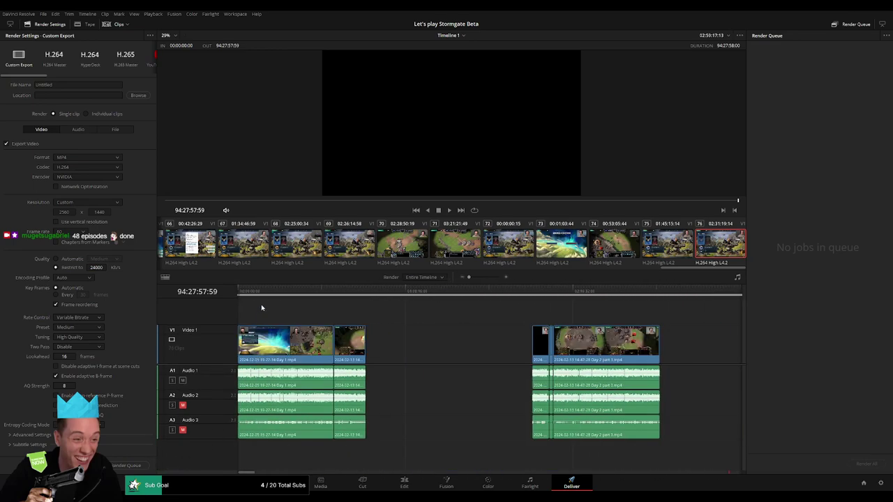
pyautogui.press('Home')
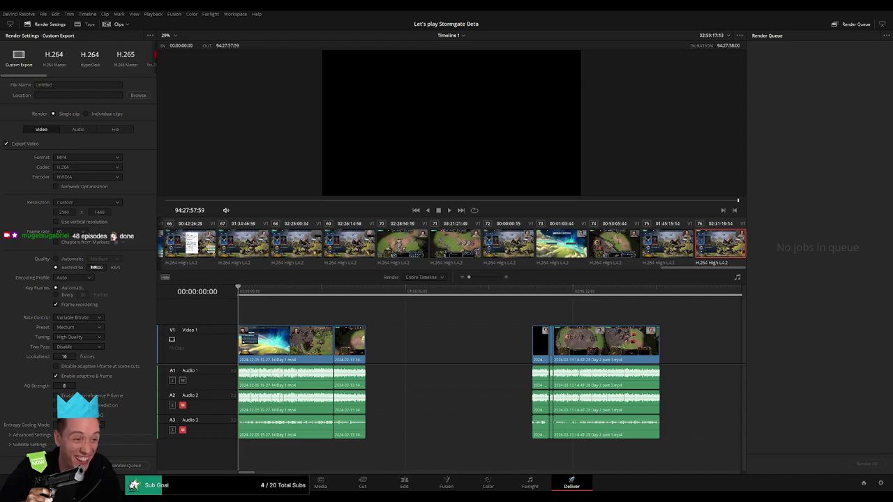
pyautogui.click(95, 267)
pyautogui.write('22000')
pyautogui.press('Return')
pyautogui.press('Home')
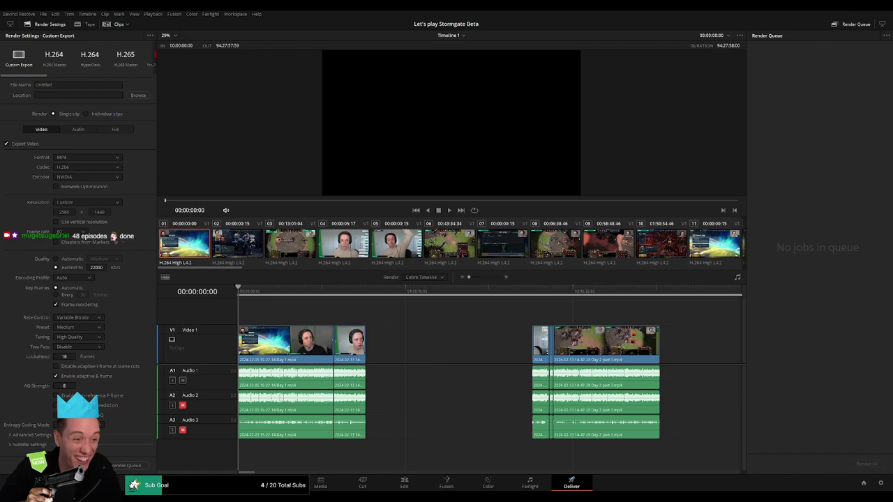
pyautogui.click(414, 347)
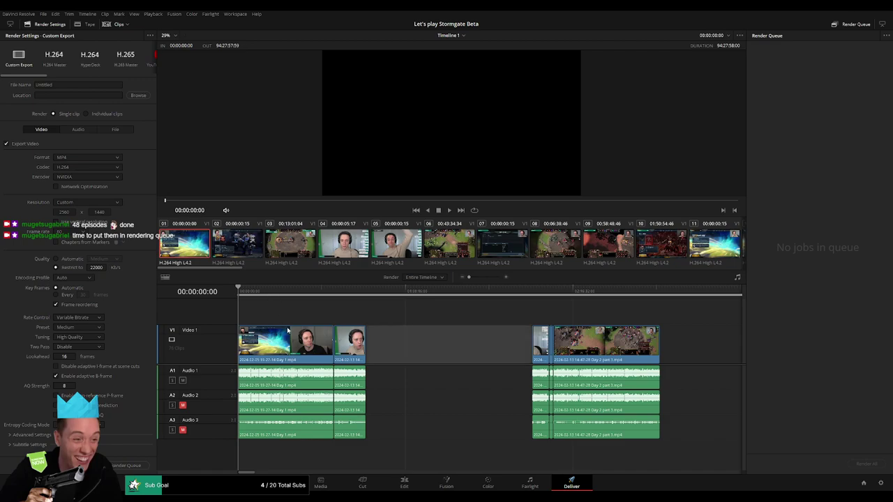
pyautogui.click(296, 321)
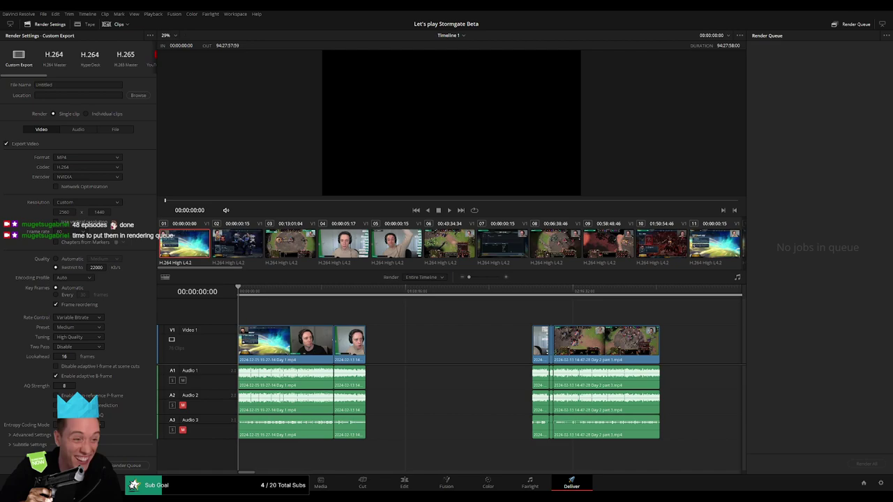
# Step: Set an out point at 00:52:09:30 and name the file as the Stormgate Beta 'First Time Playing Ep 1'
pyautogui.moveTo(238, 287); pyautogui.dragTo(366, 288)
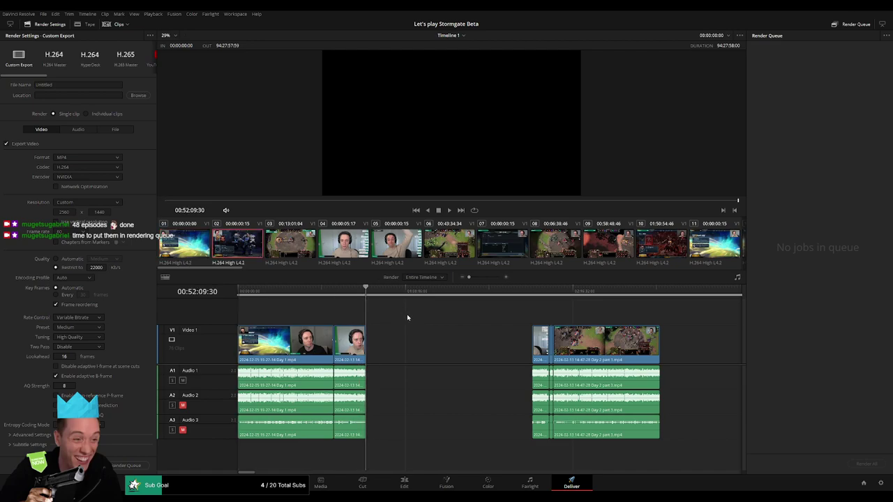
pyautogui.press('o')
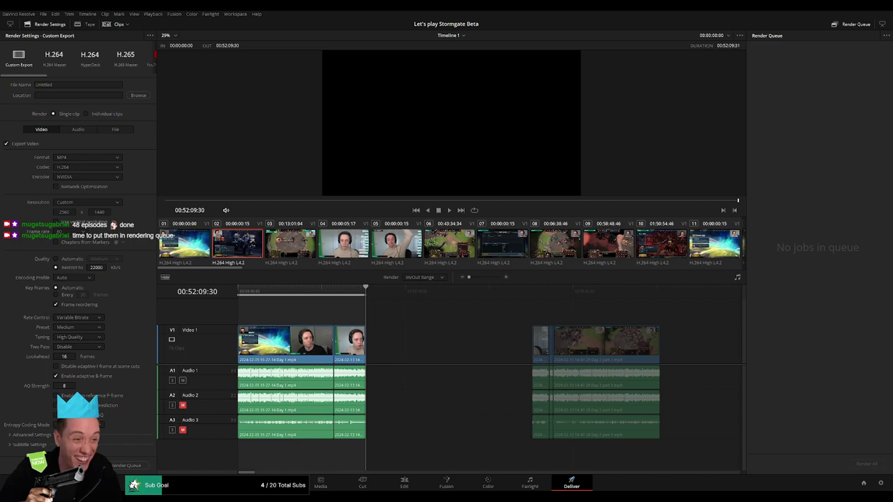
pyautogui.click(76, 85)
pyautogui.press('BackSpace')
pyautogui.write('te Beta ')
pyautogui.write("Lowko'")
pyautogui.write('s First Time Pl')
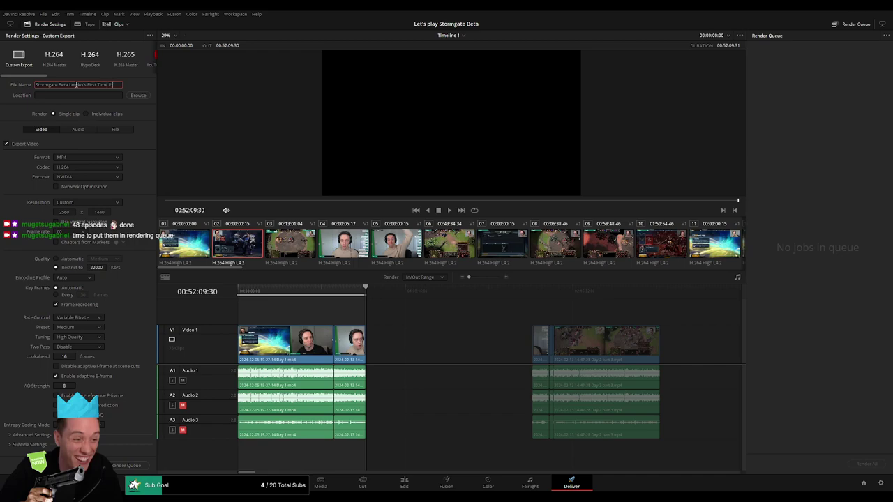
pyautogui.write('aying Ep')
pyautogui.write(' 1')
pyautogui.click(138, 95)
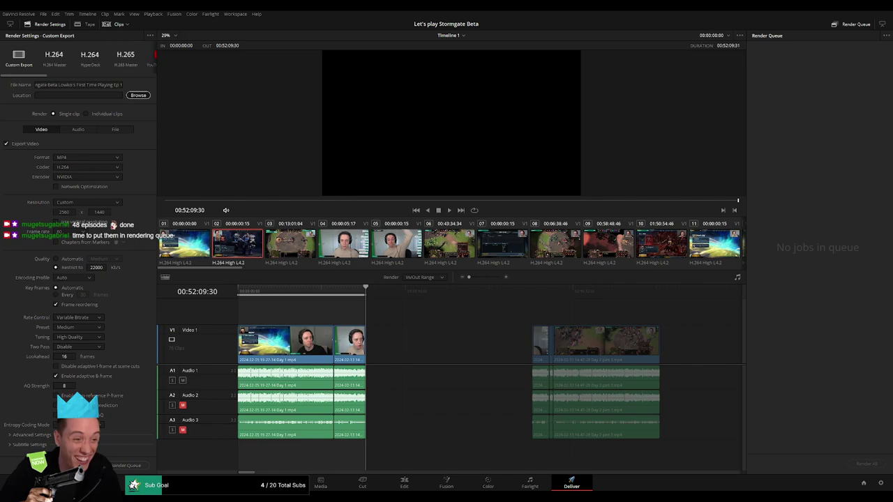
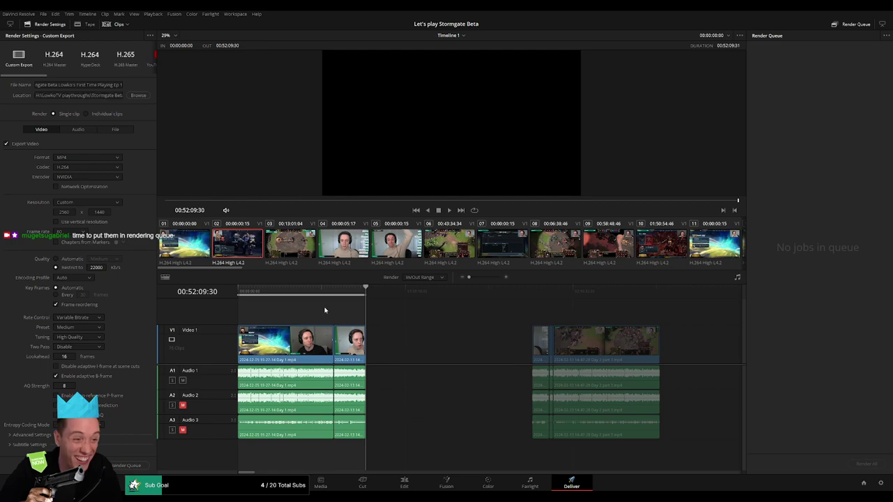
# Step: Queue the episode 1 job, then mark the next clip's out point and queue it as episode 2
pyautogui.moveTo(251, 291); pyautogui.dragTo(368, 294)
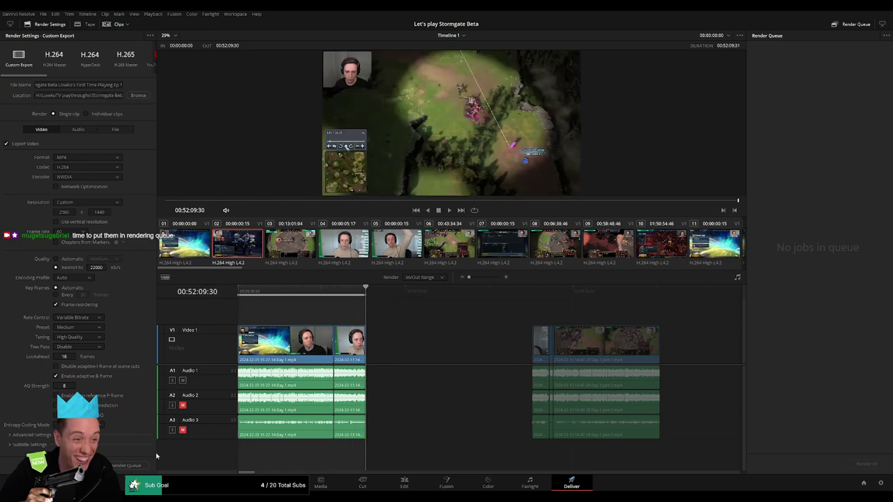
pyautogui.click(133, 466)
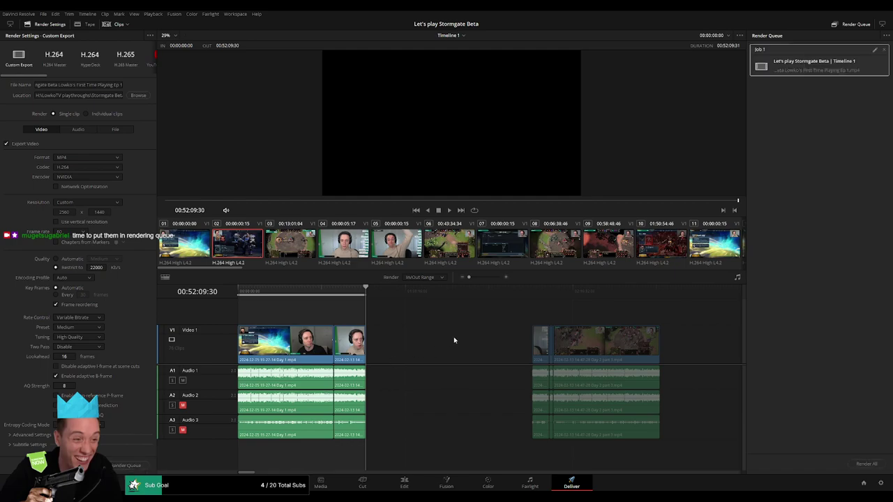
pyautogui.hscroll(3, 446, 337)
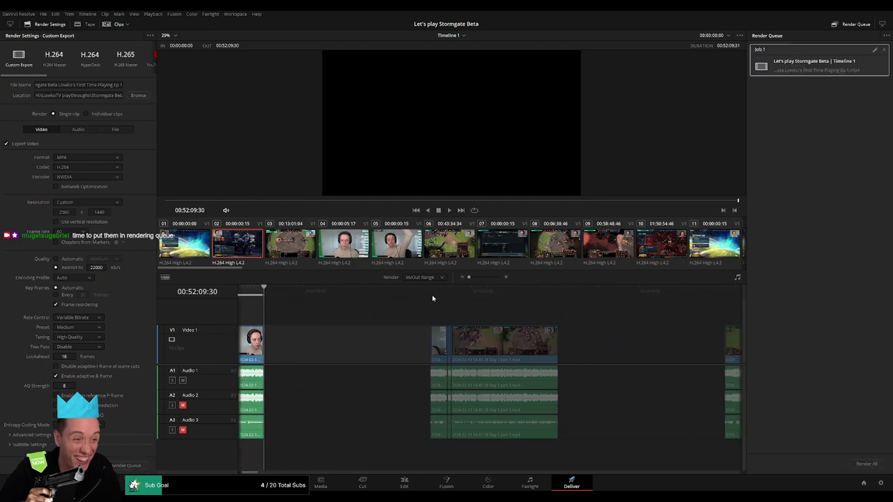
pyautogui.click(432, 298)
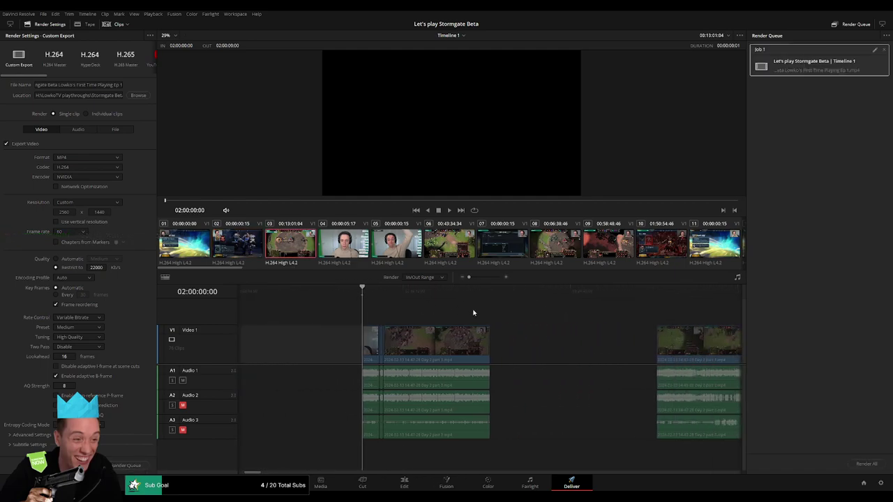
pyautogui.click(489, 287)
pyautogui.press('o')
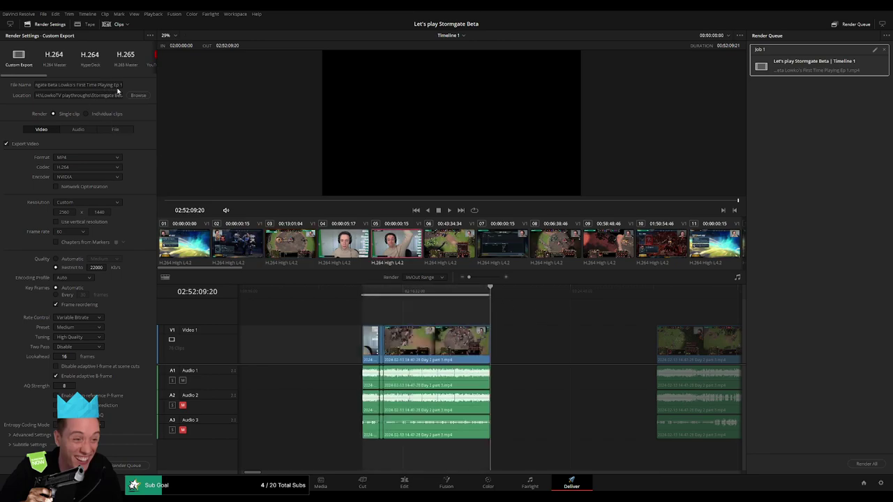
pyautogui.click(119, 85)
pyautogui.press('BackSpace')
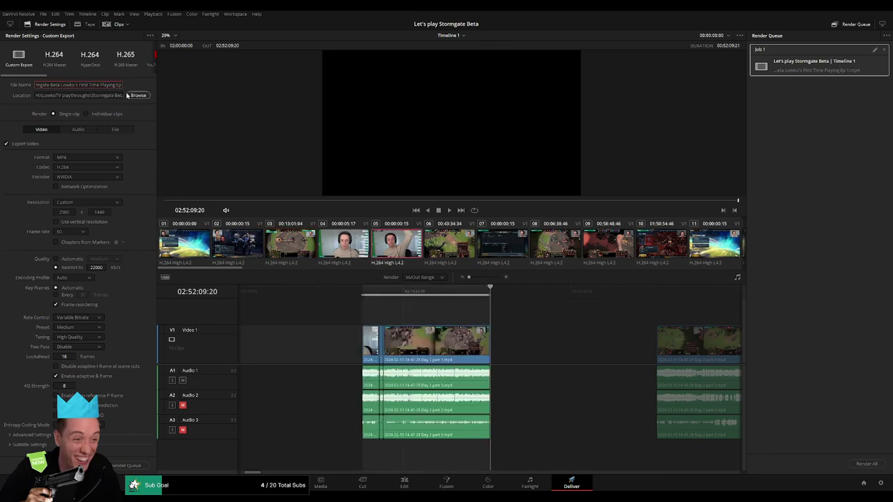
pyautogui.write('2')
pyautogui.click(127, 465)
# Step: Queue episode 3 with In 04:00:00:00 and Out 04:52:04:00, file name ending 3
pyautogui.hscroll(5, 376, 327)
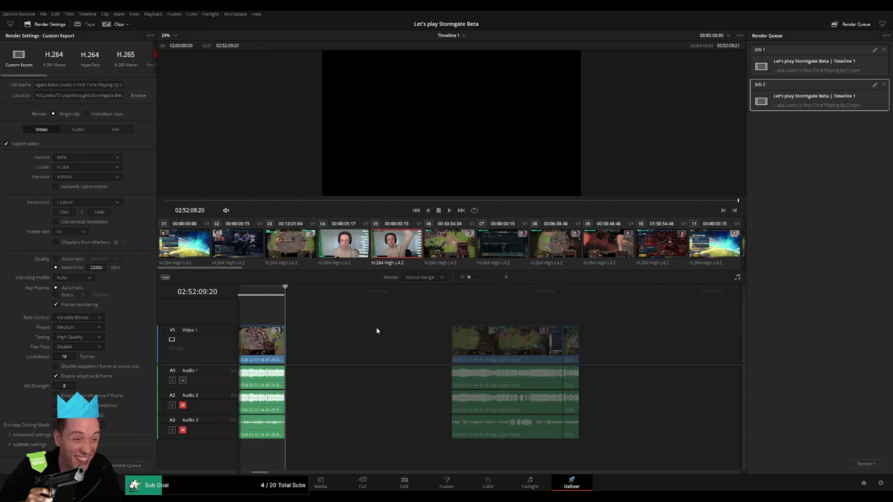
pyautogui.click(442, 299)
pyautogui.press('i')
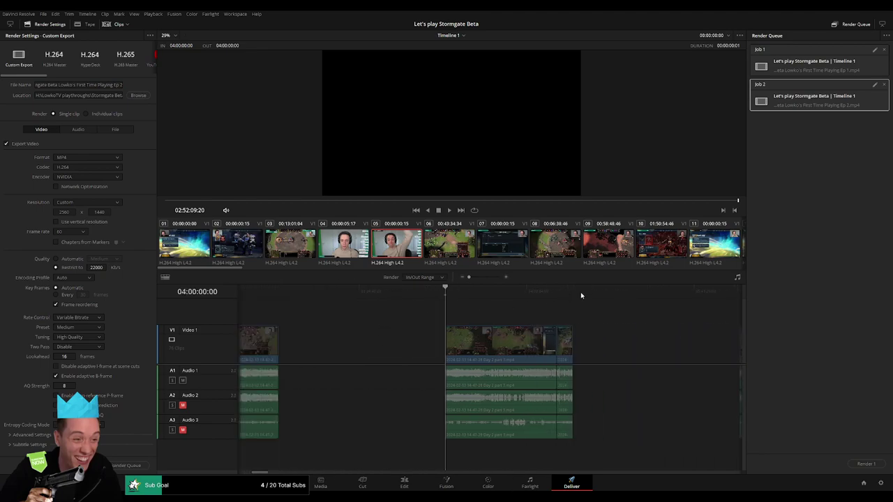
pyautogui.press('Down')
pyautogui.press('o')
pyautogui.click(122, 85)
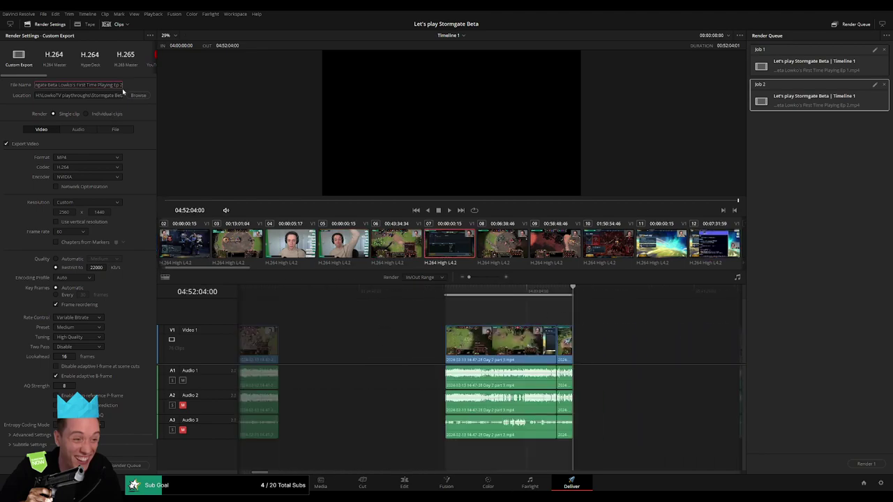
pyautogui.press('BackSpace')
pyautogui.write('3')
pyautogui.click(125, 466)
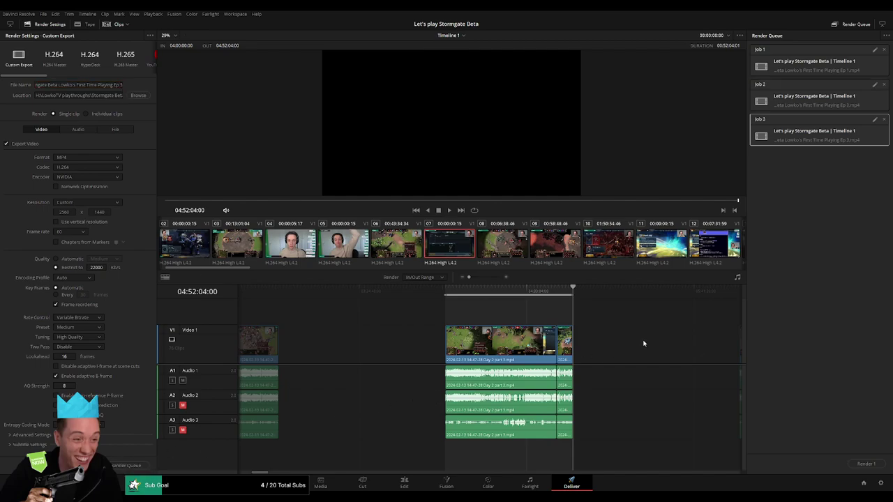
# Step: Queue episode 4 with In 06:00:00:00 and Out 06:52:10:00, file name ending 4
pyautogui.press('i')
pyautogui.press('Down')
pyautogui.press('o')
pyautogui.click(428, 293)
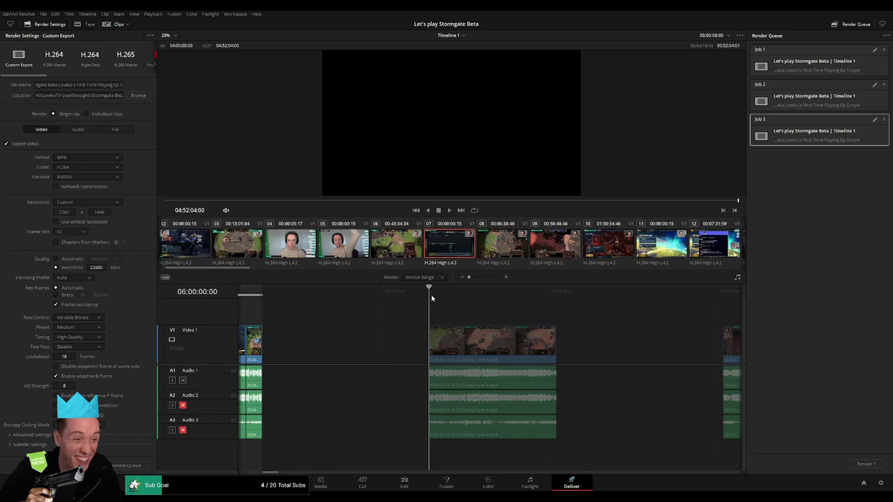
pyautogui.click(588, 293)
pyautogui.click(562, 295)
pyautogui.press('Up')
pyautogui.press('o')
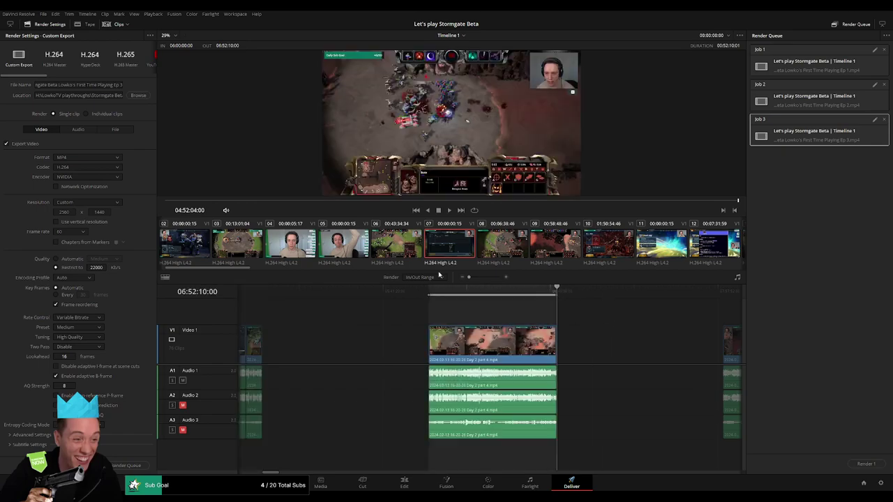
pyautogui.click(120, 86)
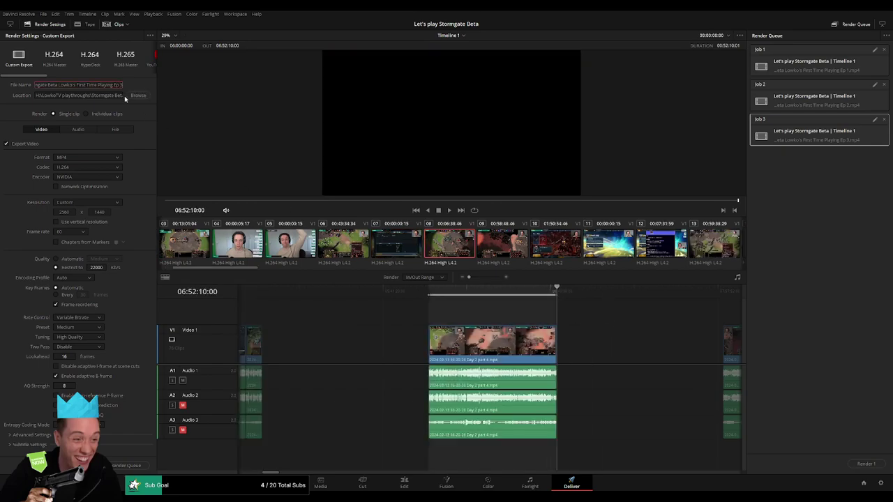
pyautogui.press('BackSpace')
pyautogui.write('4')
pyautogui.click(129, 465)
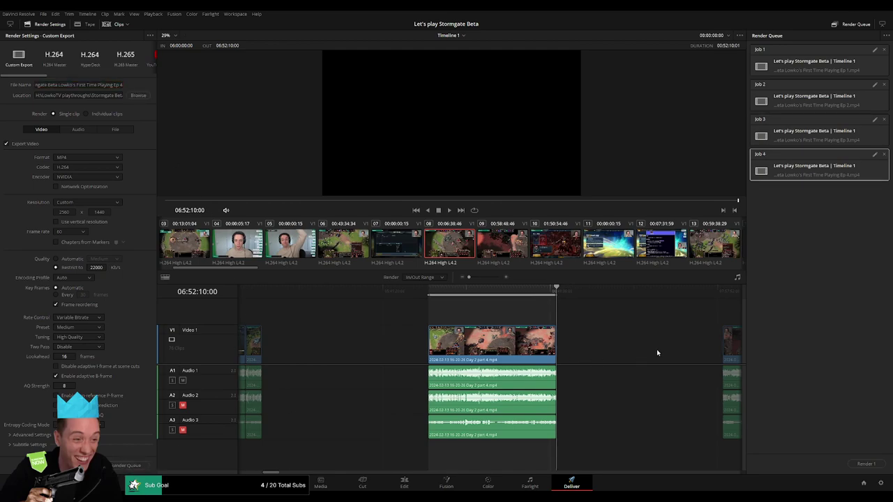
pyautogui.hscroll(5, 657, 352)
# Step: Queue episode 5 covering 08:00:00:00 to 08:52:06:00, file name ending 5
pyautogui.click(431, 296)
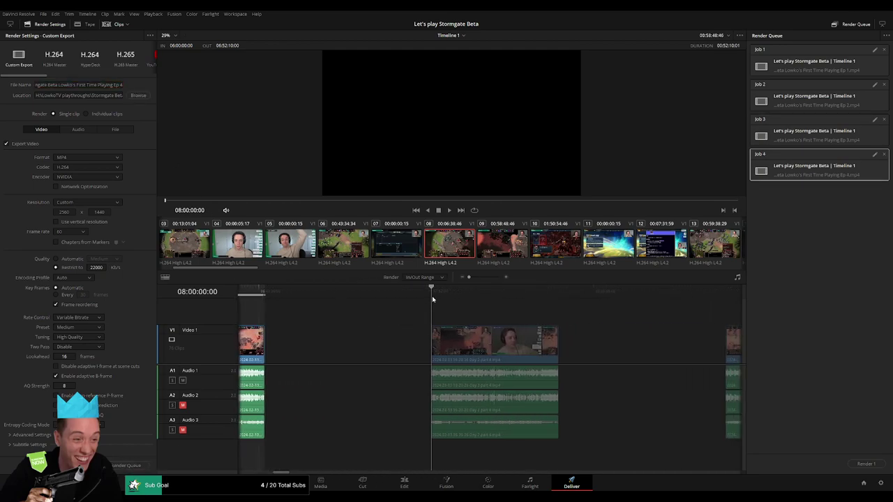
pyautogui.click(574, 296)
pyautogui.press('Up')
pyautogui.press('o')
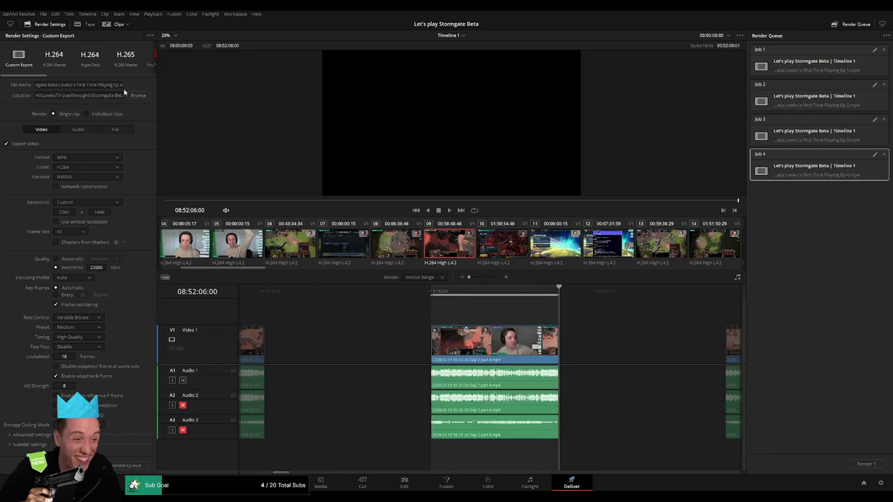
pyautogui.click(123, 86)
pyautogui.press('BackSpace')
pyautogui.write('5')
pyautogui.click(126, 465)
# Step: Queue episode 6 covering the clip starting at 10:00:00:00, file name ending 6
pyautogui.scroll(-5, 393, 334)
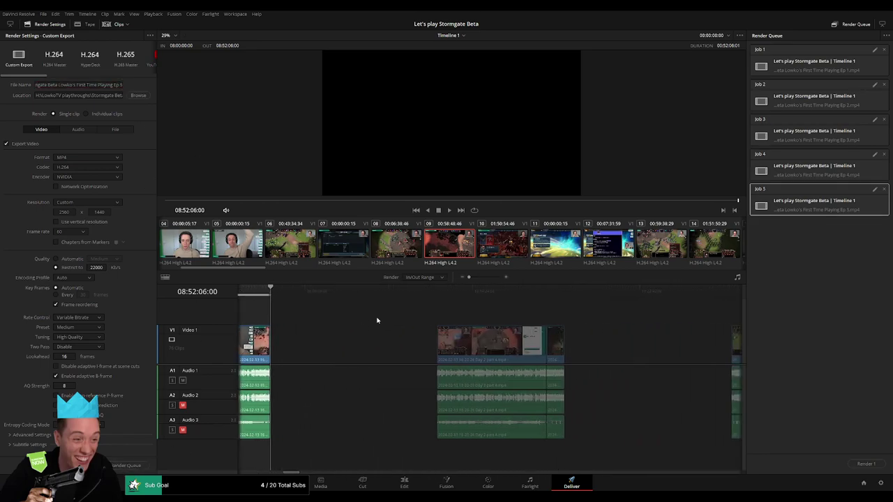
pyautogui.click(436, 293)
pyautogui.scroll(-2, 491, 316)
pyautogui.press('i')
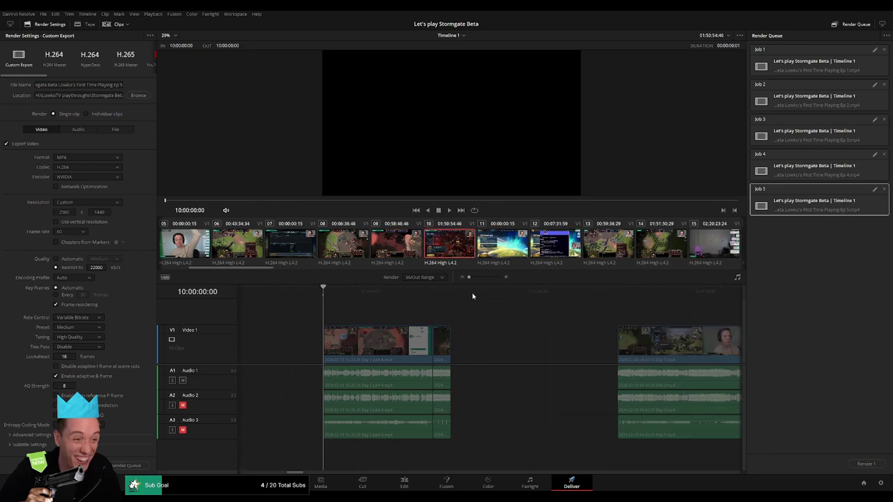
pyautogui.press('Down')
pyautogui.press('o')
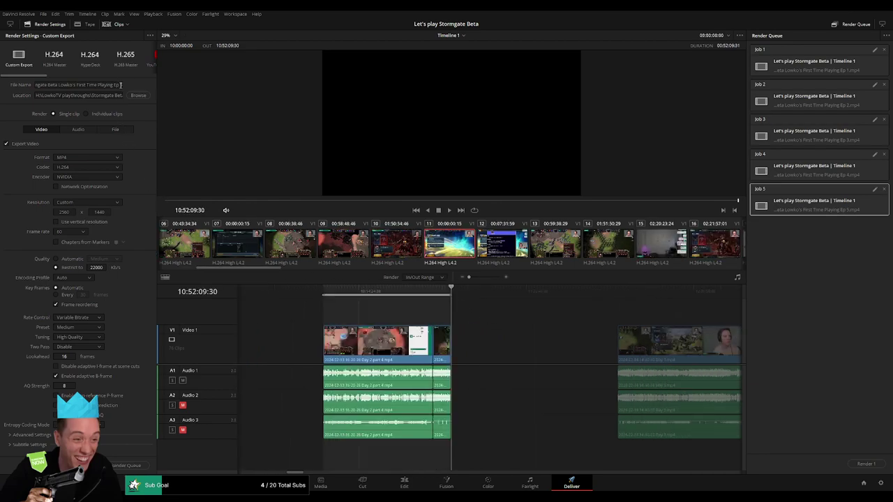
pyautogui.click(120, 84)
pyautogui.press('BackSpace')
pyautogui.write('6')
pyautogui.click(128, 466)
# Step: Queue episode 7 covering 12:00:00:00 to 12:52:06:30, file name ending 7
pyautogui.scroll(-3, 420, 329)
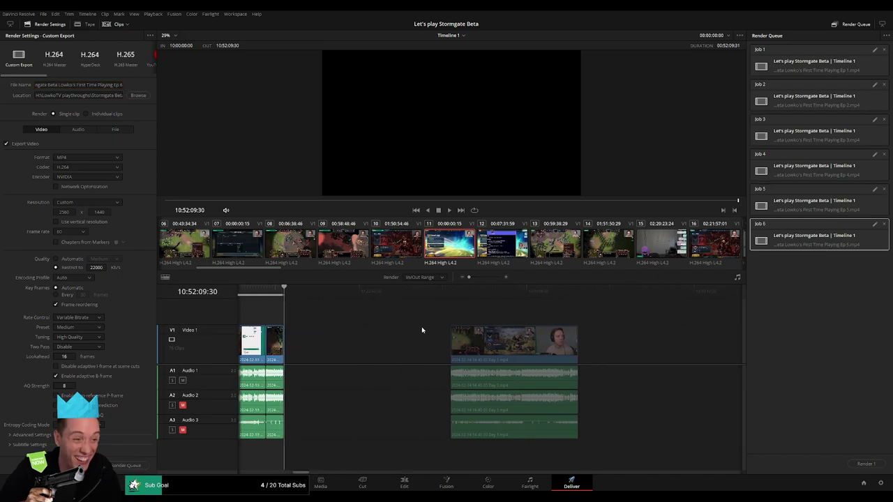
pyautogui.press('Down')
pyautogui.press('i')
pyautogui.press('o')
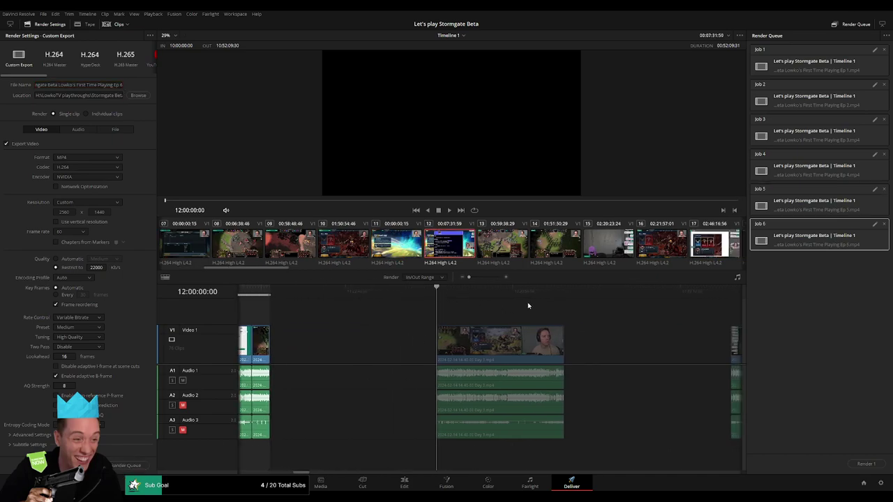
pyautogui.click(603, 291)
pyautogui.moveTo(601, 292); pyautogui.dragTo(564, 293)
pyautogui.press('o')
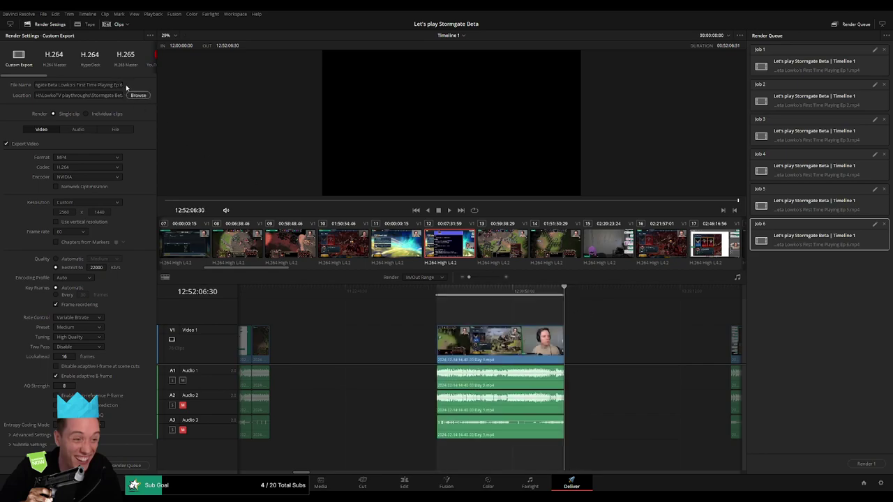
pyautogui.click(123, 86)
pyautogui.press('BackSpace')
pyautogui.write('7')
pyautogui.click(127, 465)
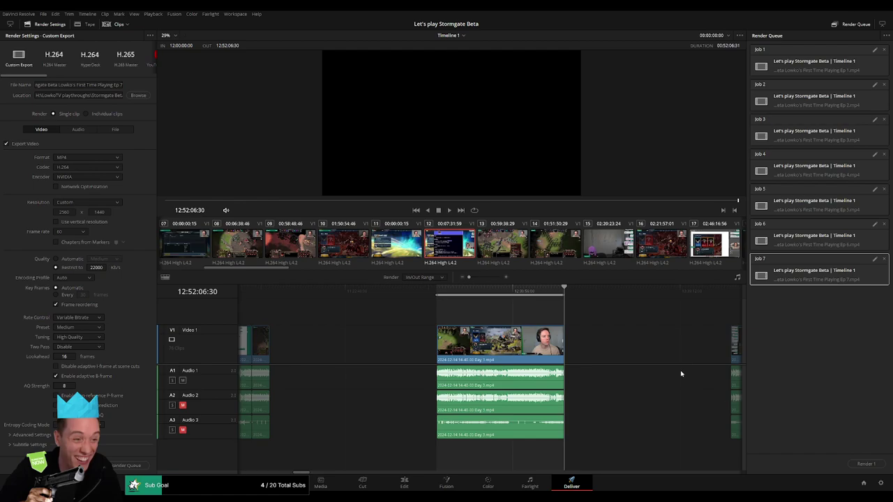
# Step: Queue episode 8 covering 14:00:00:00 to 14:52:12:00
pyautogui.hscroll(8, 413, 345)
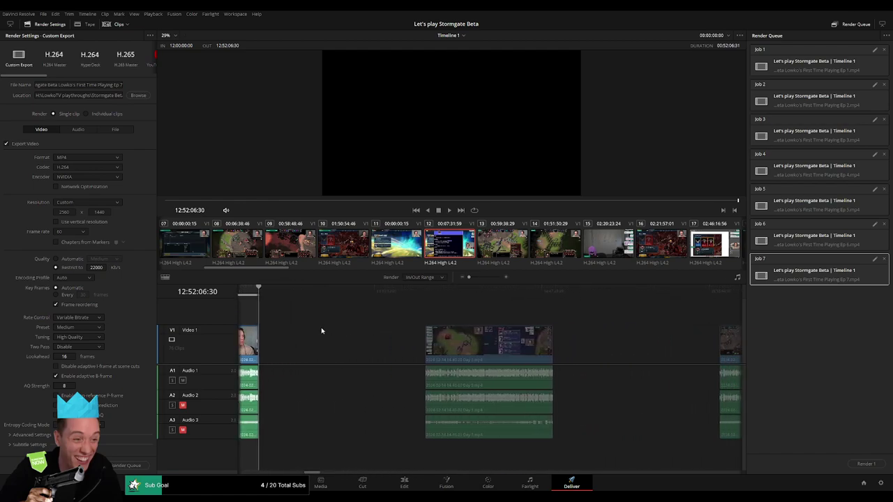
pyautogui.click(415, 299)
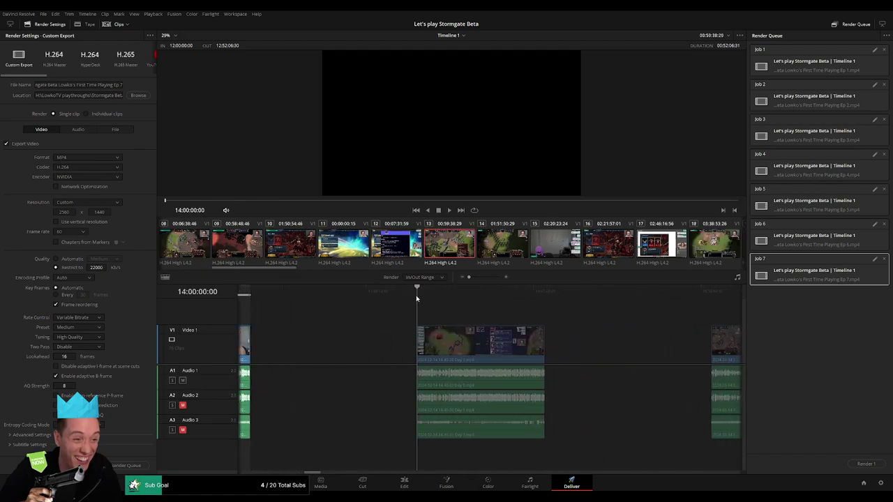
pyautogui.press('i')
pyautogui.moveTo(534, 296); pyautogui.dragTo(545, 297)
pyautogui.press('o')
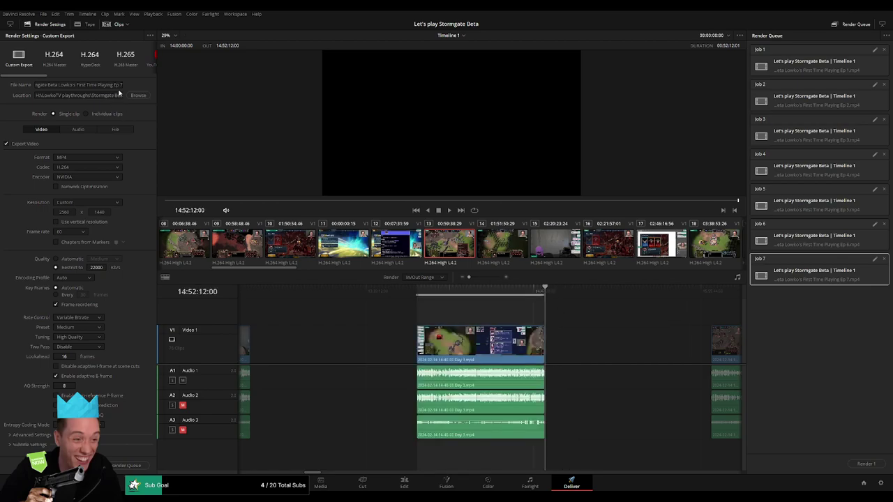
pyautogui.click(122, 87)
pyautogui.click(130, 466)
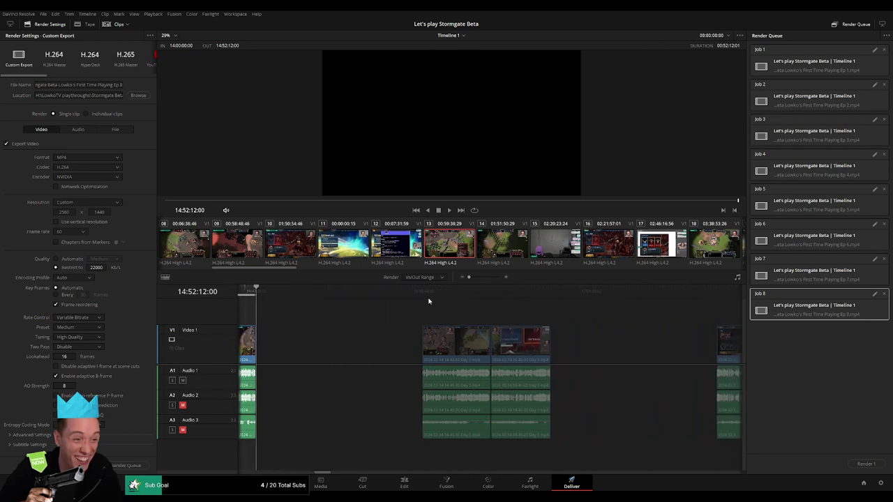
# Step: End the range at the current clip's end and queue it as the Ep 9 render job
pyautogui.moveTo(428, 301)
pyautogui.mouseDown()
pyautogui.moveTo(513, 295)
pyautogui.moveTo(478, 296)
pyautogui.mouseUp()
pyautogui.press('o')
pyautogui.tripleClick(122, 84)
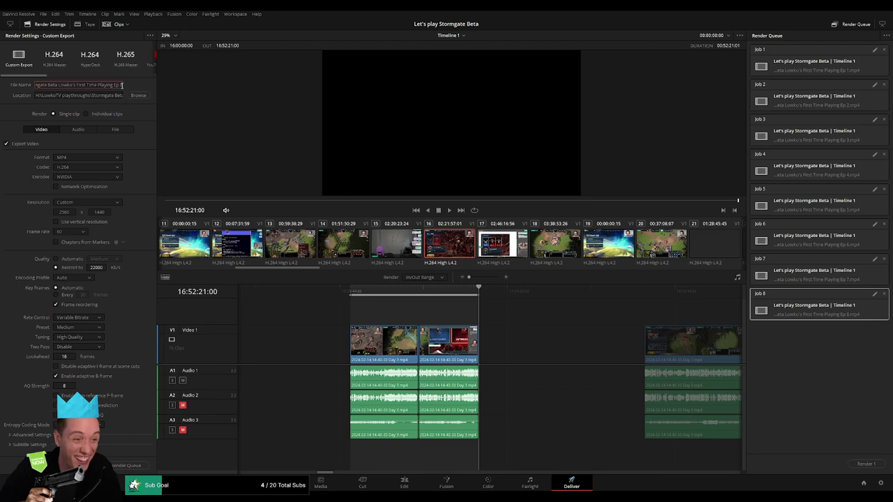
pyautogui.press('BackSpace')
pyautogui.write('9')
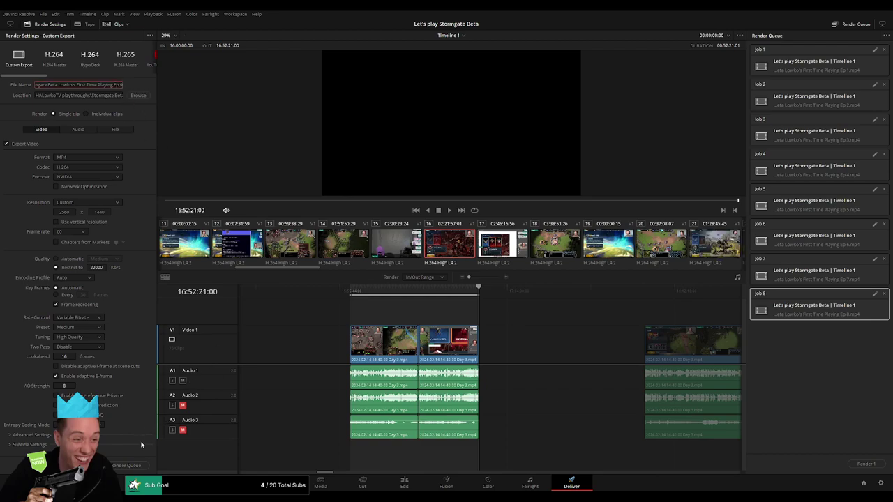
pyautogui.click(129, 465)
# Step: Mark the next clip's out point at its end and queue it as Ep 10
pyautogui.hscroll(5, 377, 327)
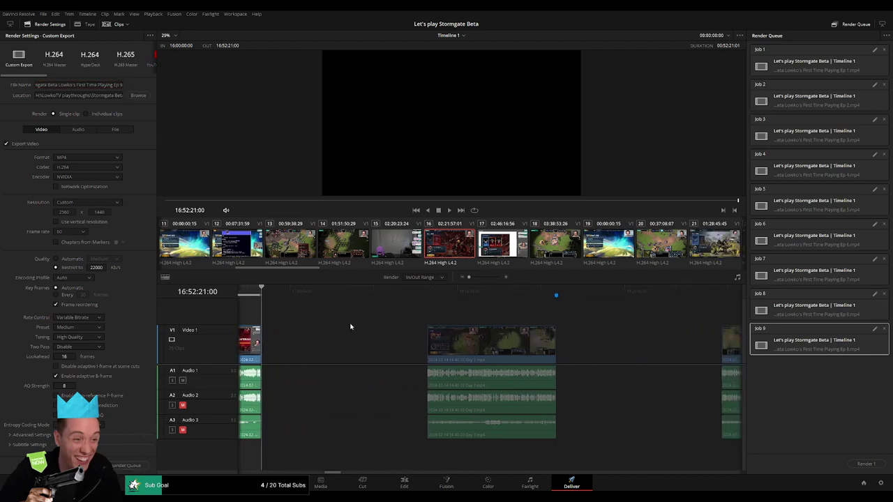
pyautogui.press('Down')
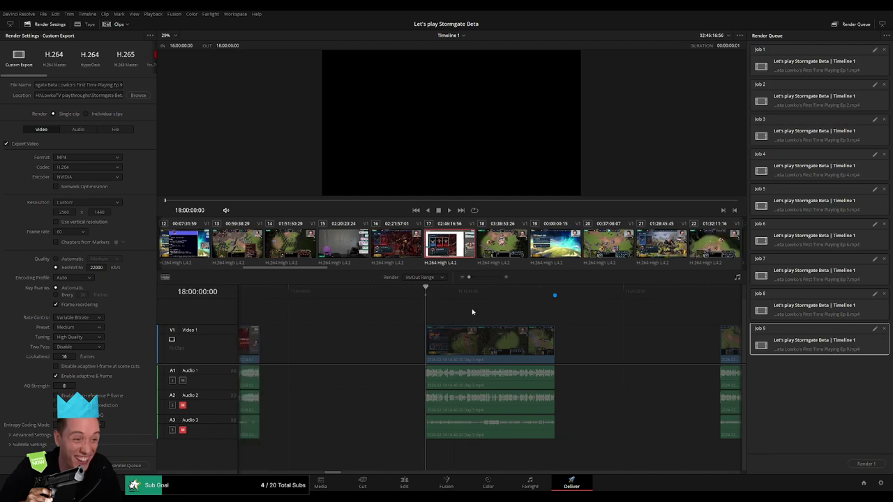
pyautogui.hscroll(2, 473, 312)
pyautogui.moveTo(510, 291); pyautogui.dragTo(482, 292)
pyautogui.press('o')
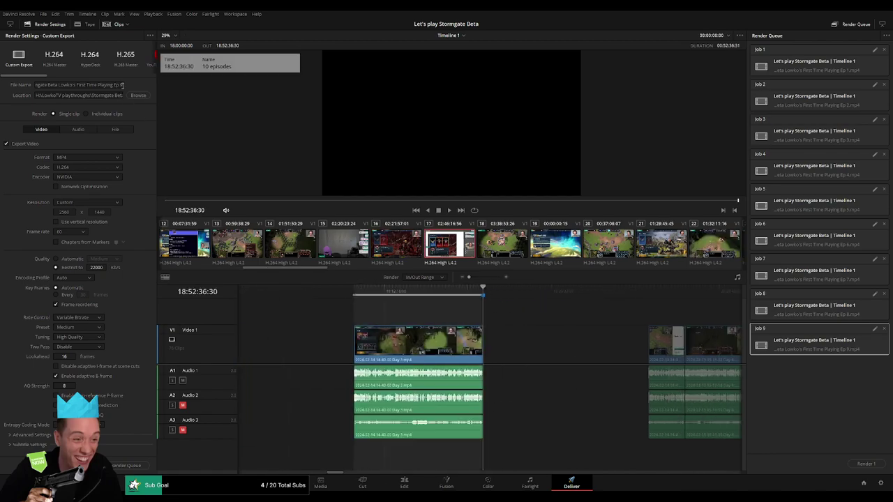
pyautogui.click(122, 85)
pyautogui.press('BackSpace')
pyautogui.write('10')
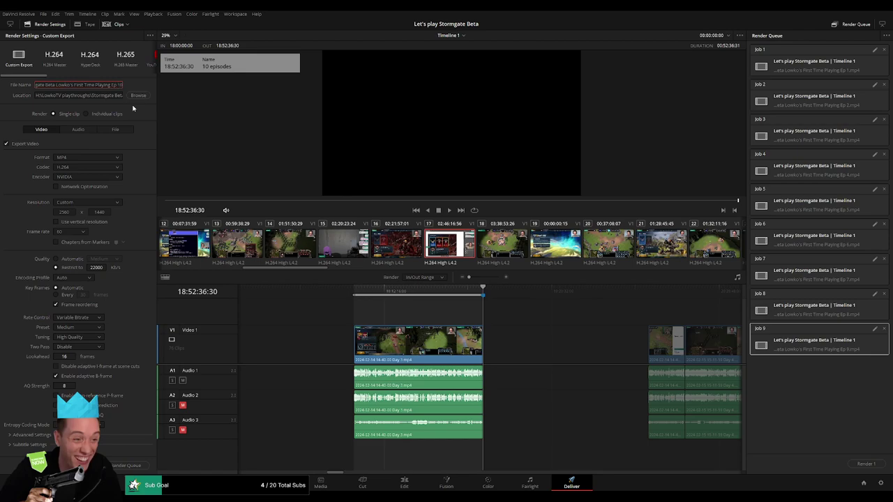
pyautogui.click(127, 466)
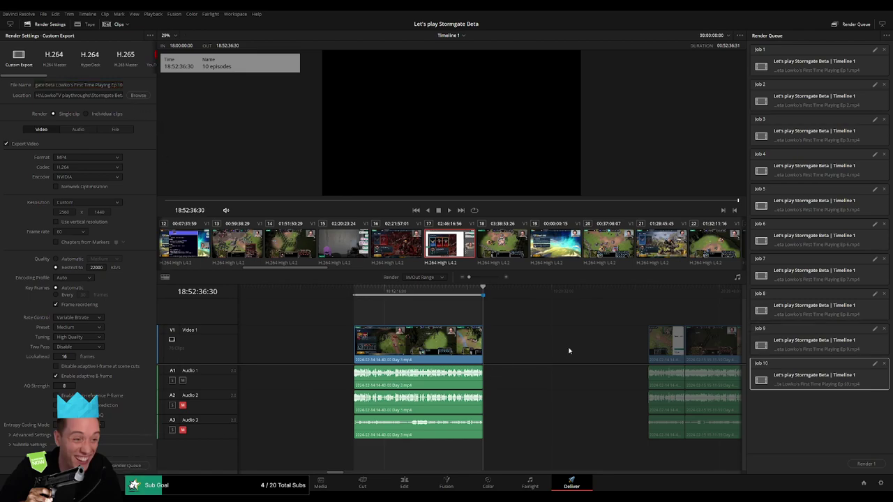
# Step: Mark the range 20:00:00:00–20:52:06:00 and queue it as the Ep 11 render job
pyautogui.hscroll(6, 371, 333)
pyautogui.click(416, 293)
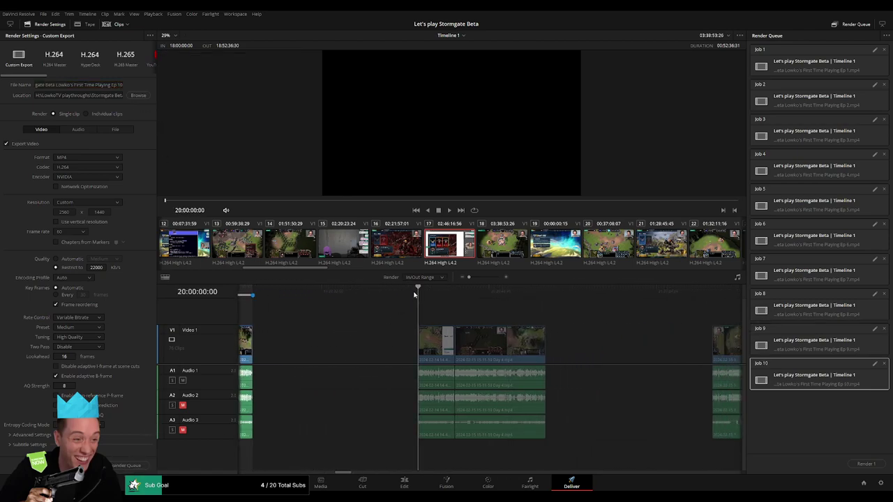
pyautogui.press('i')
pyautogui.moveTo(582, 292); pyautogui.dragTo(545, 291)
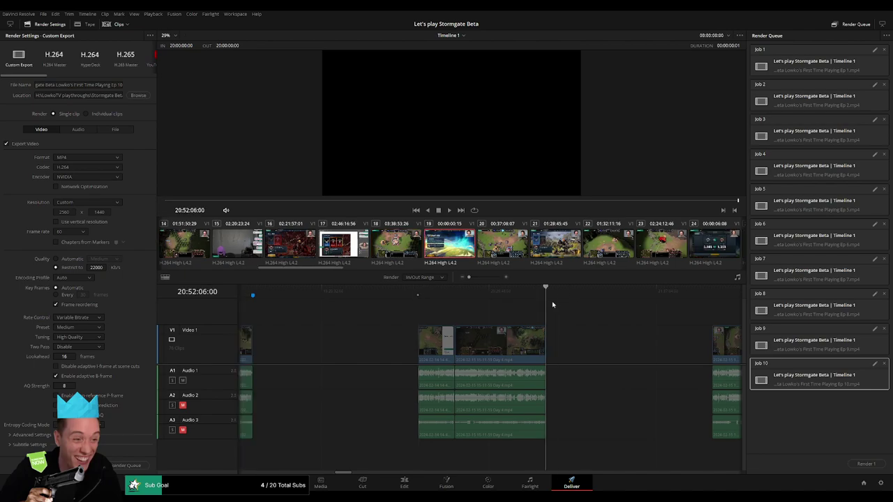
pyautogui.press('o')
pyautogui.click(121, 89)
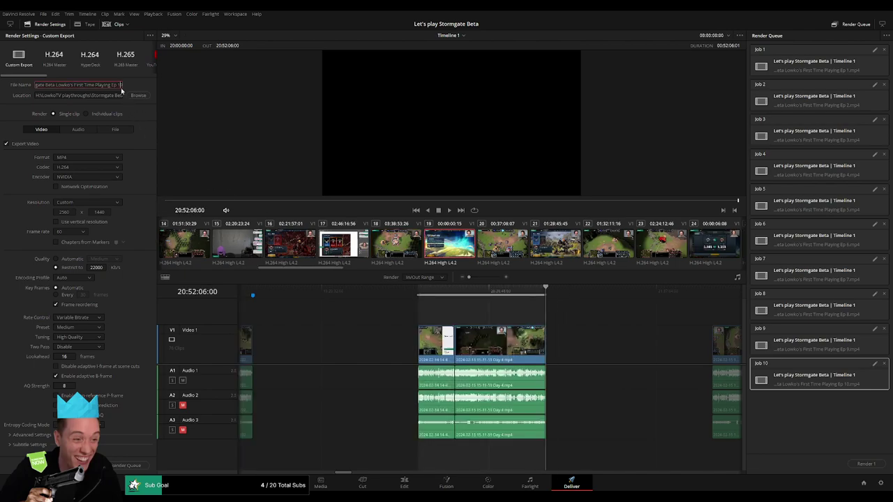
pyautogui.press('BackSpace')
pyautogui.write('1')
pyautogui.click(125, 465)
# Step: End the next clip's range at 22:52:09:30 and queue it as Ep 12
pyautogui.hscroll(5, 396, 326)
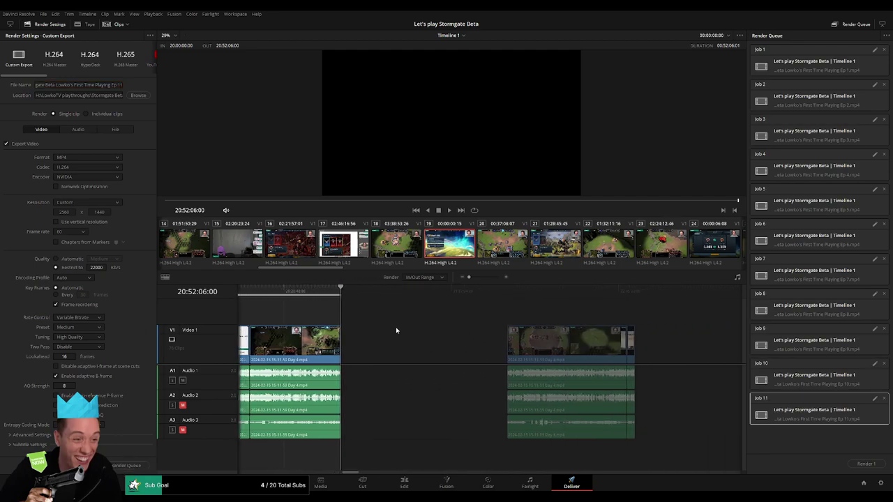
pyautogui.click(412, 294)
pyautogui.hscroll(3, 488, 307)
pyautogui.moveTo(475, 294); pyautogui.dragTo(450, 294)
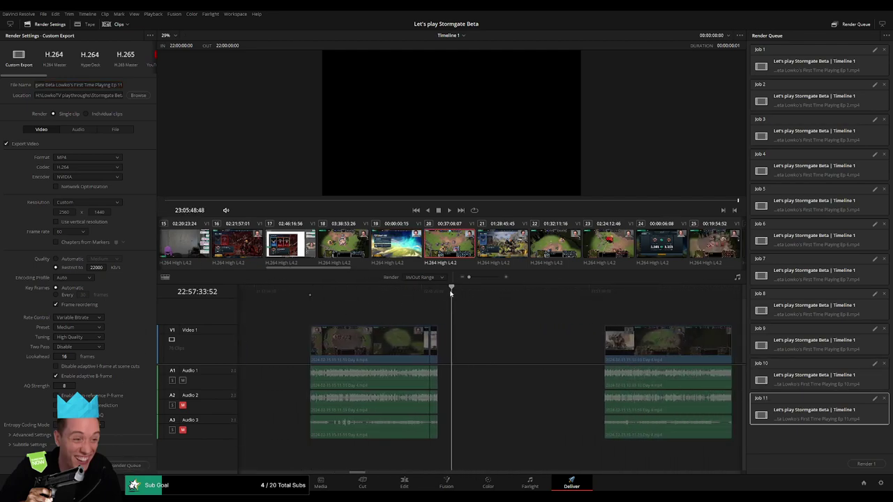
pyautogui.press('Up')
pyautogui.press('o')
pyautogui.click(118, 84)
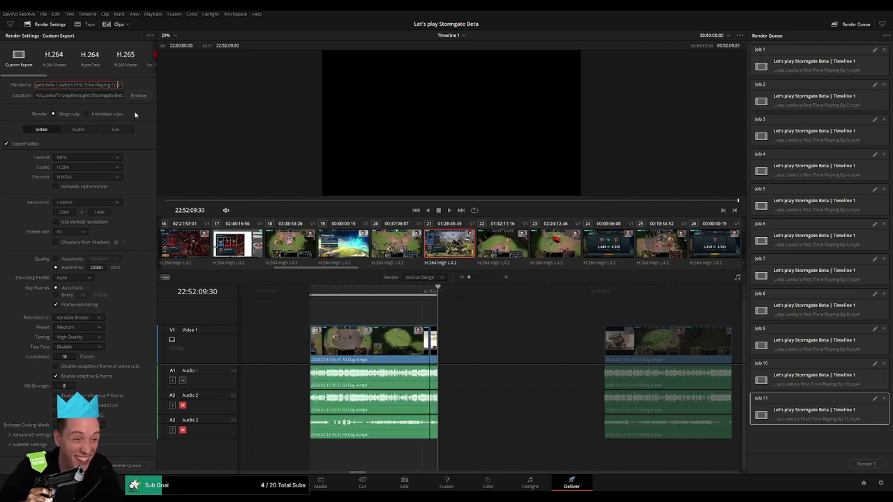
pyautogui.click(124, 465)
# Step: Mark the clip from 24:00:00:00 to 24:52:01:30 and queue it as Ep 13
pyautogui.hscroll(3, 374, 343)
pyautogui.hscroll(3, 394, 342)
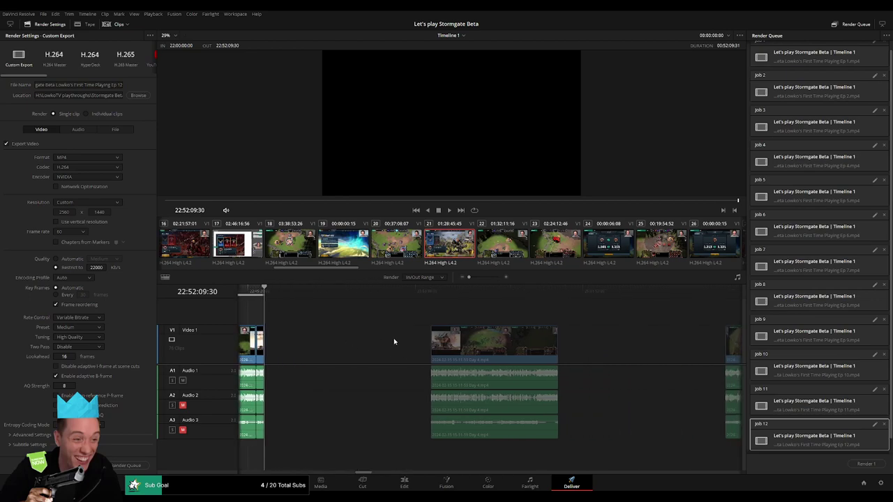
pyautogui.click(414, 294)
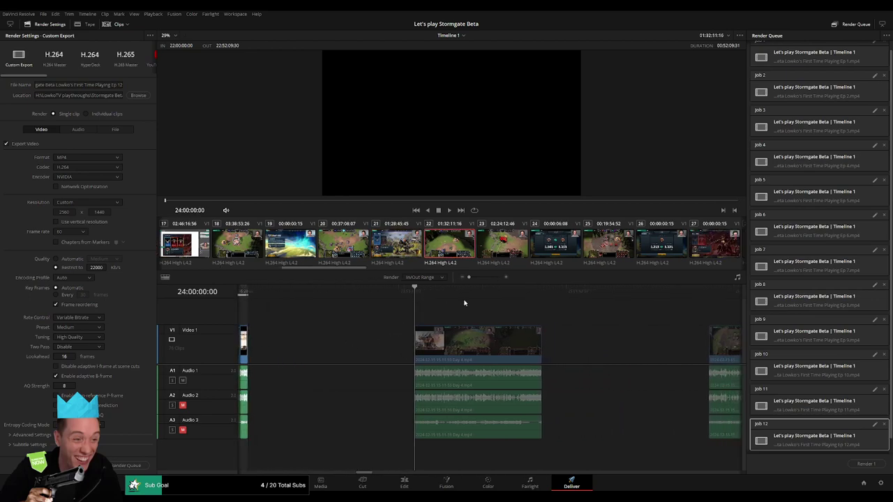
pyautogui.click(570, 293)
pyautogui.press('Up')
pyautogui.press('o')
pyautogui.click(121, 84)
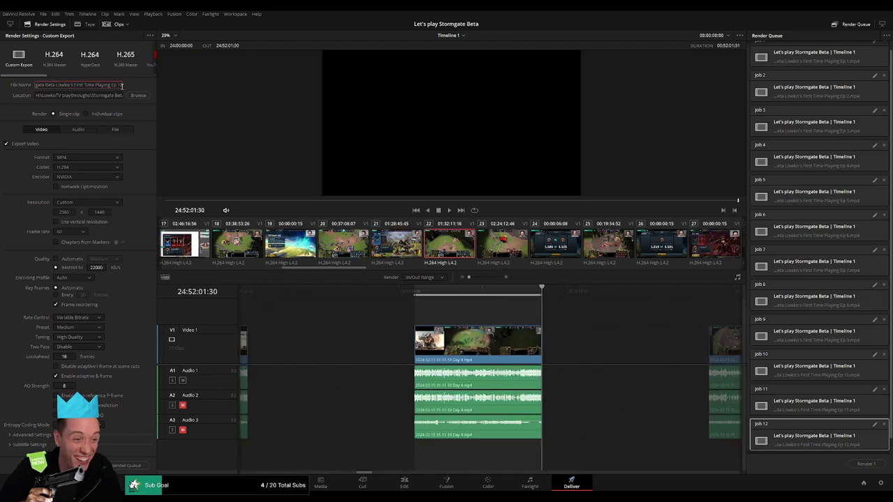
pyautogui.press('BackSpace')
pyautogui.write('3')
pyautogui.click(132, 466)
# Step: End the next clip's range at 26:52:08:30 and queue it as Ep 14
pyautogui.scroll(-5, 456, 333)
pyautogui.scroll(-3, 315, 324)
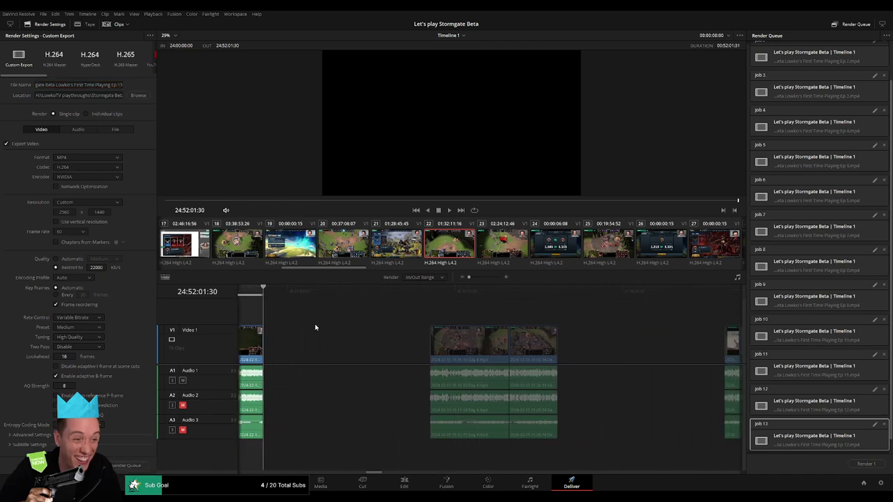
pyautogui.click(420, 300)
pyautogui.click(556, 297)
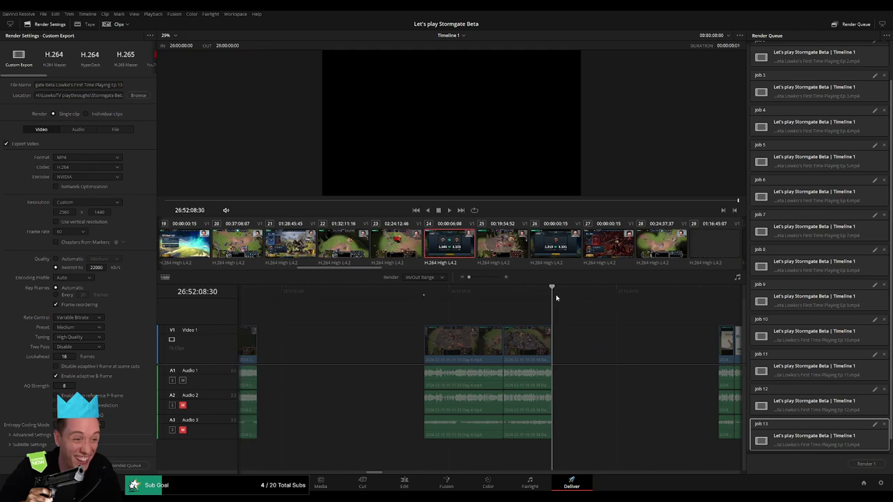
pyautogui.press('o')
pyautogui.click(122, 84)
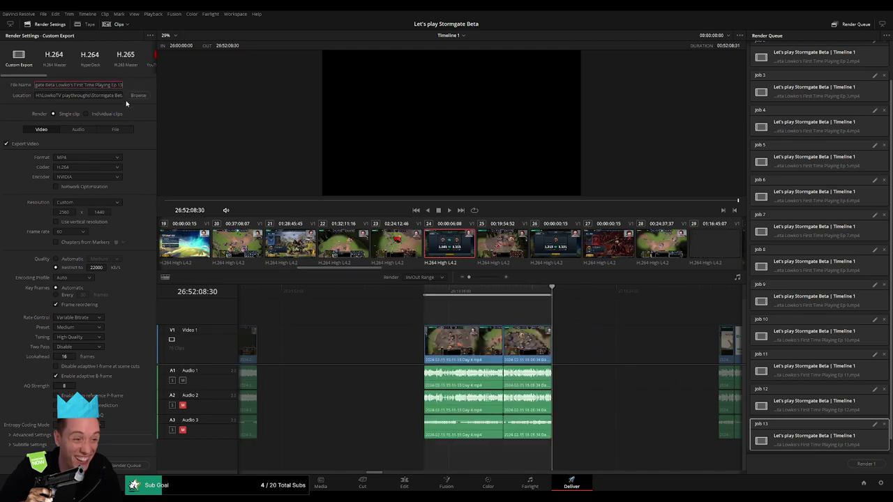
pyautogui.write('4')
pyautogui.click(125, 465)
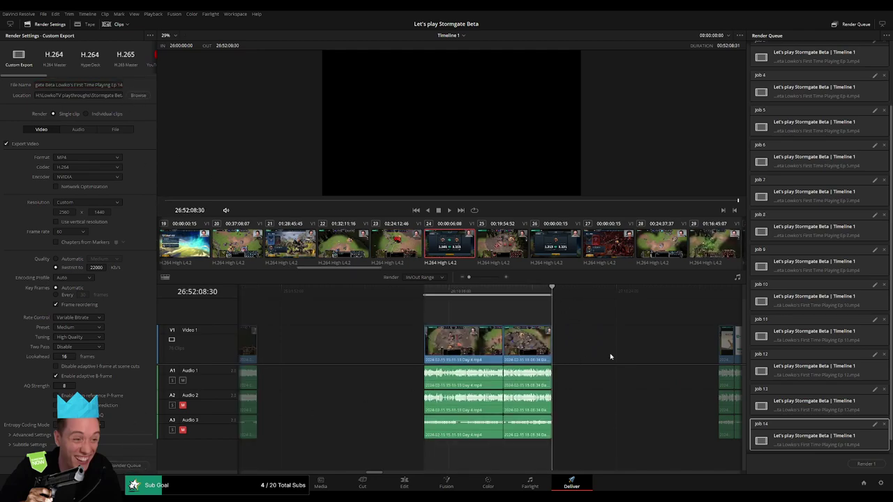
# Step: Mark the range 28:00:00:00–28:52:00:00 and queue it as the Ep 15 render job
pyautogui.click(419, 295)
pyautogui.press('i')
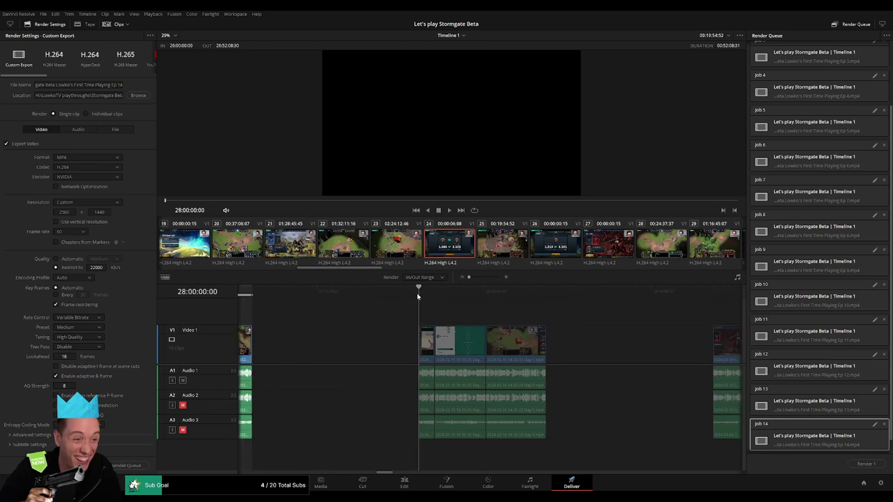
pyautogui.click(546, 290)
pyautogui.press('o')
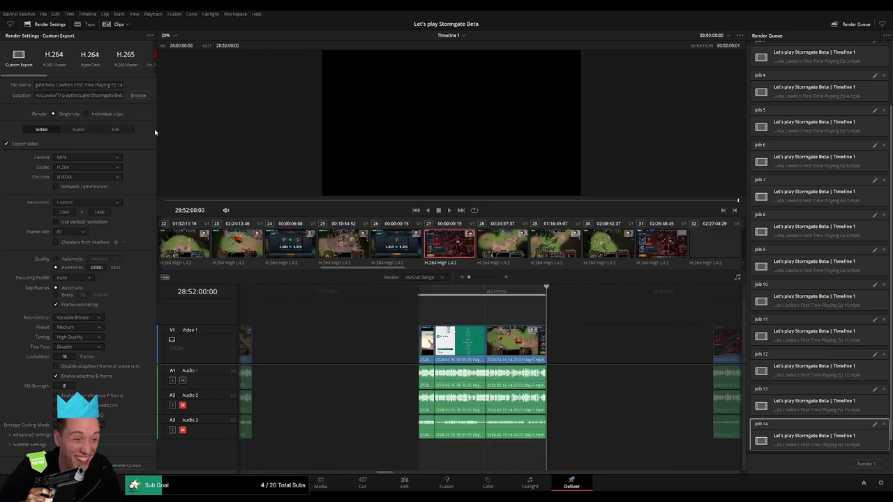
pyautogui.click(118, 85)
pyautogui.hotkey('ctrl', 'a')
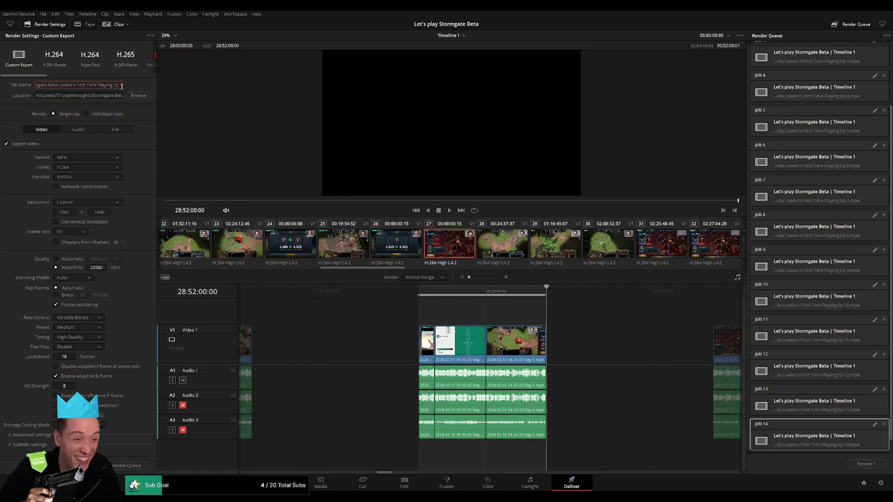
pyautogui.press('BackSpace')
pyautogui.write('5')
pyautogui.click(130, 464)
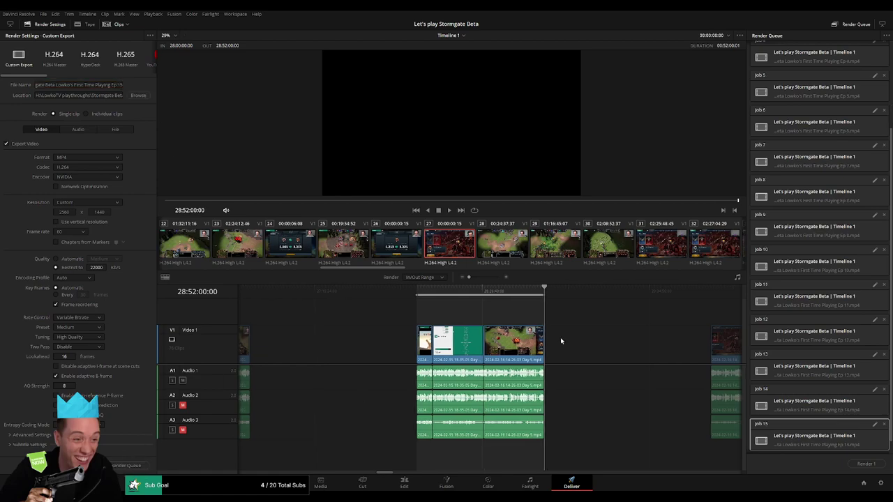
# Step: Mark the clip starting at 30:00:00:00 through its end and queue it as Ep 16
pyautogui.click(427, 300)
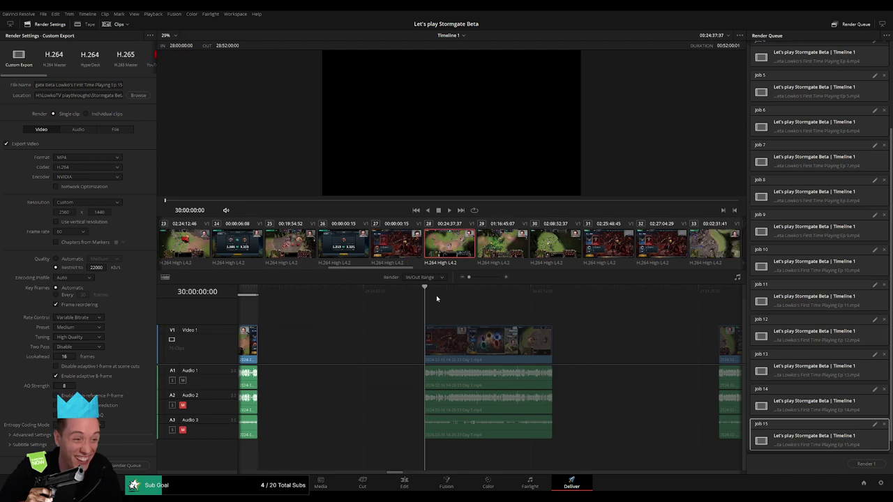
pyautogui.moveTo(450, 300); pyautogui.dragTo(437, 300)
pyautogui.press('o')
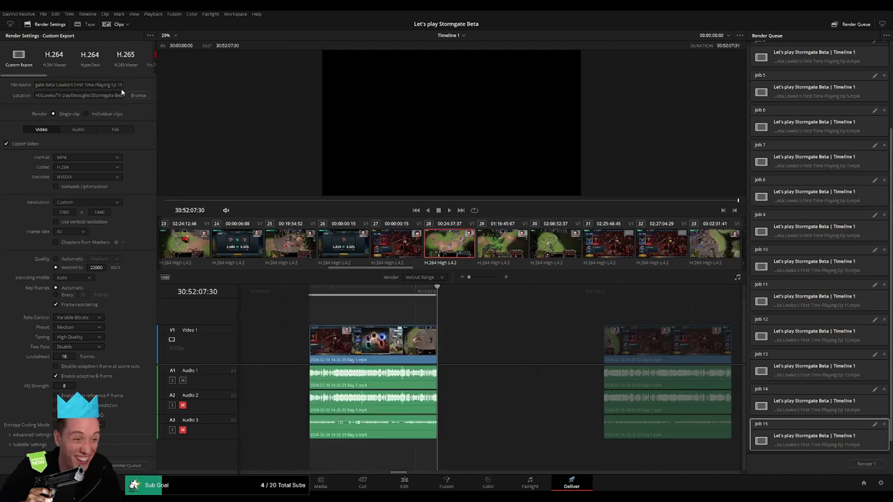
pyautogui.click(121, 84)
pyautogui.write('6')
pyautogui.click(116, 468)
# Step: Mark the next clip's out point at its end and queue it as Ep 17
pyautogui.scroll(-5, 449, 335)
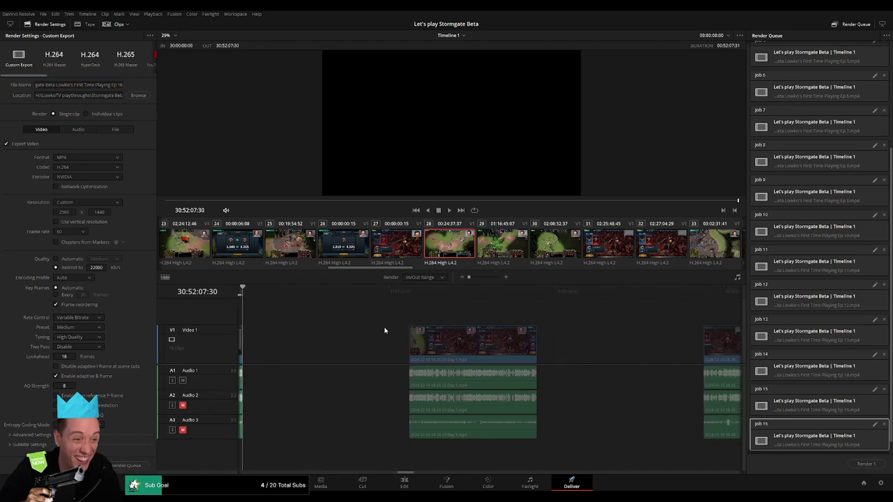
pyautogui.click(414, 298)
pyautogui.moveTo(558, 298); pyautogui.dragTo(547, 305)
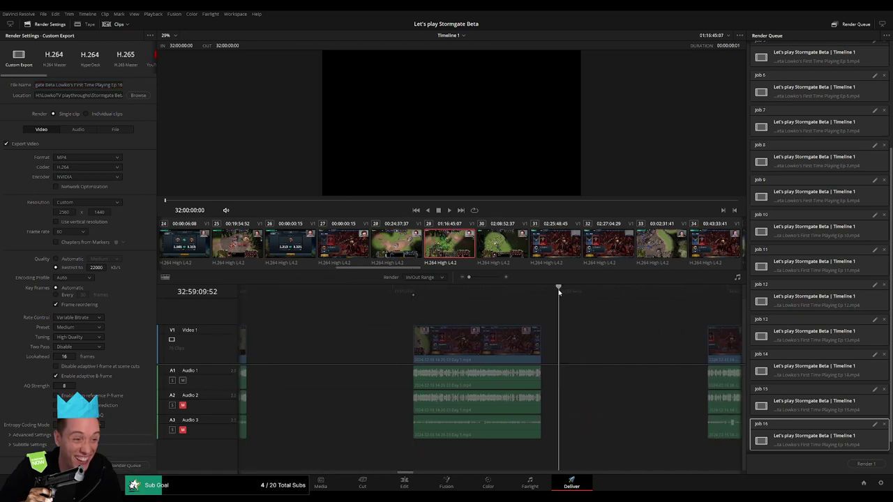
pyautogui.press('o')
pyautogui.click(123, 84)
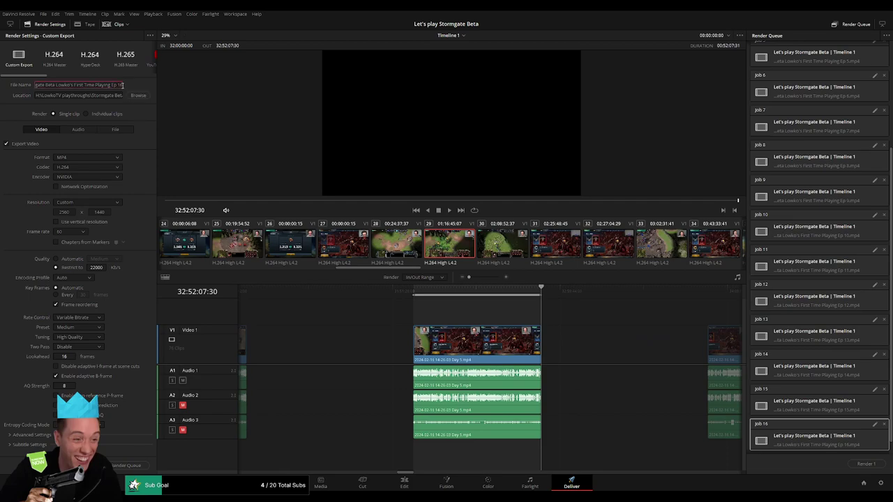
pyautogui.press('BackSpace')
pyautogui.write('7')
pyautogui.click(130, 464)
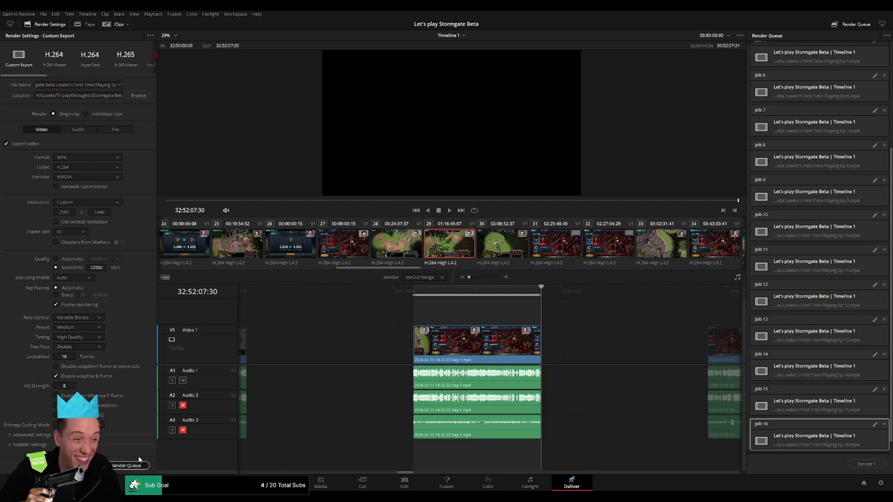
# Step: Set the next clip's range to 34:00:00:00–34:52:00:00 and select the output name for Ep 18
pyautogui.press('Down')
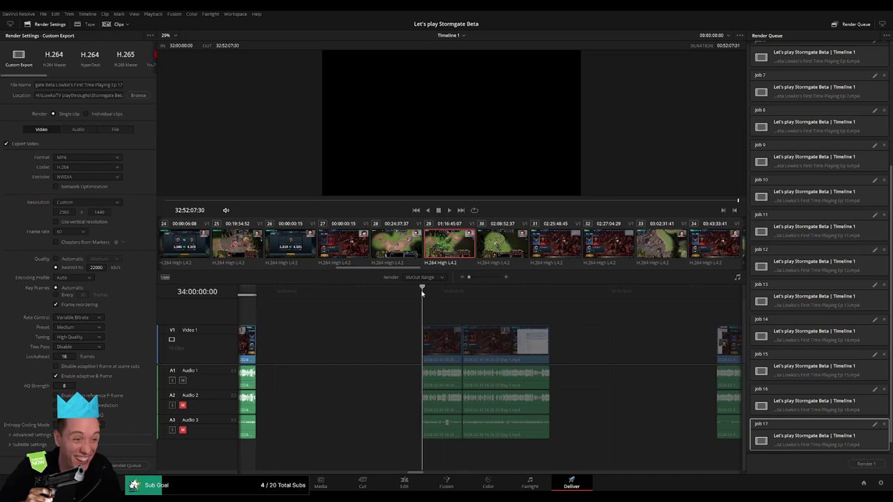
pyautogui.press('i')
pyautogui.press('Down')
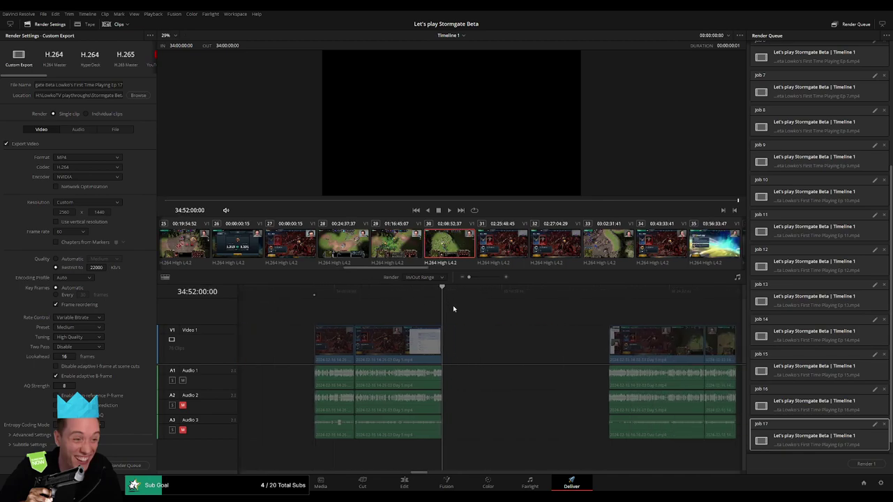
pyautogui.press('o')
pyautogui.click(120, 85)
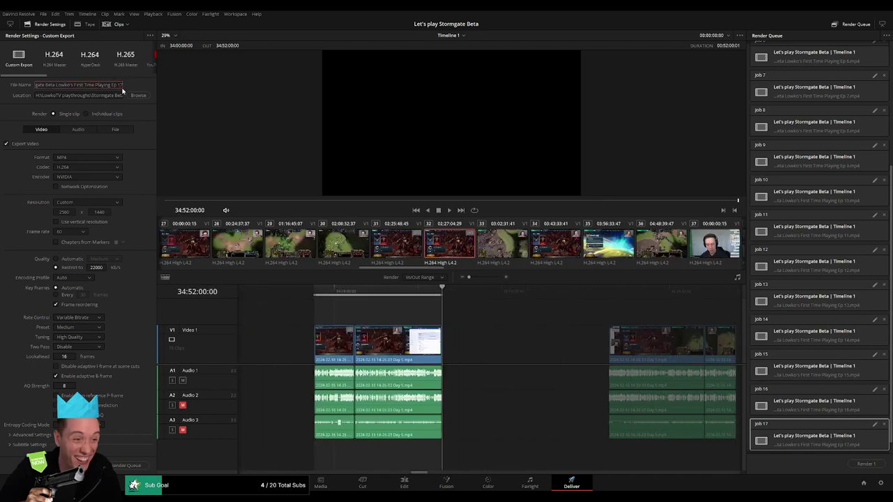
# Step: Queue the Ep 18 job, then queue Ep 19 covering 36:00:00:00 to 36:52:00:00
pyautogui.write('8')
pyautogui.click(129, 473)
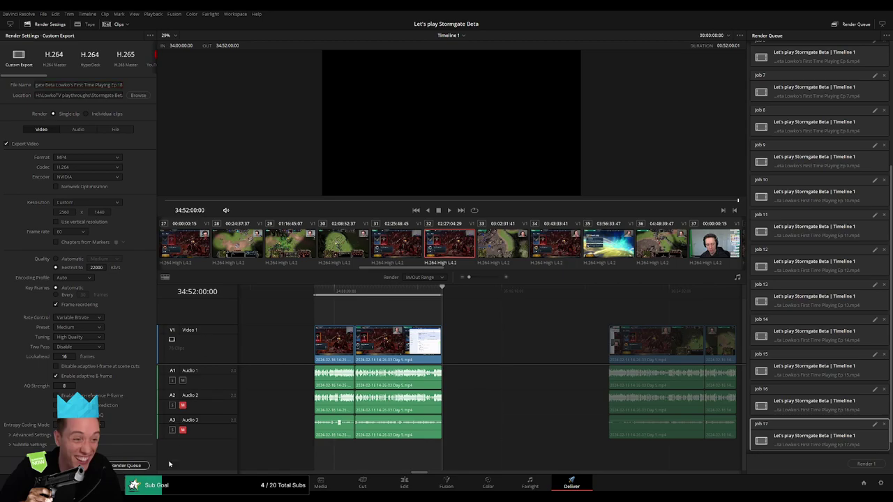
pyautogui.press('Down')
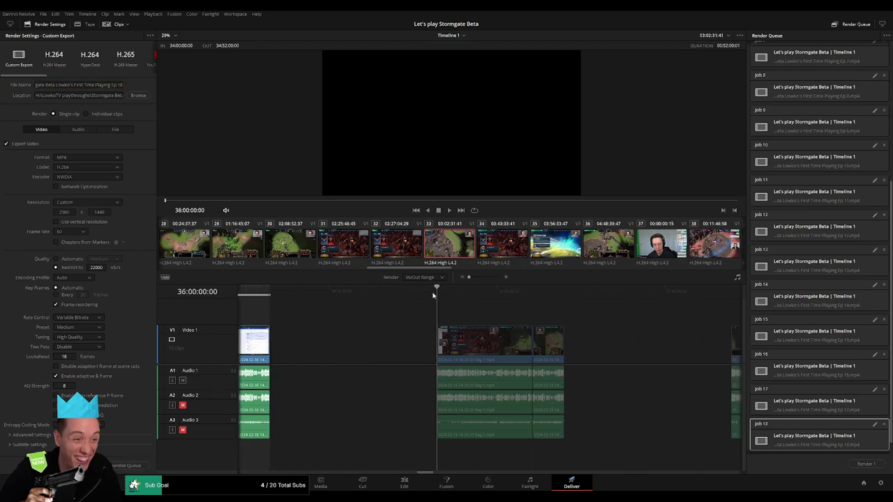
pyautogui.press('i')
pyautogui.press('Down')
pyautogui.press('Left')
pyautogui.press('o')
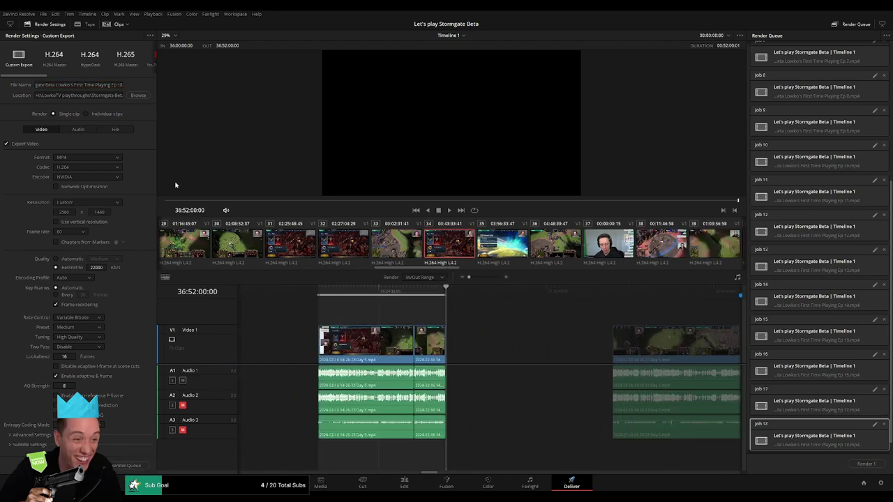
pyautogui.tripleClick(118, 86)
pyautogui.click(131, 470)
# Step: Queue an Ep 20 render job ending at 38:52:06:00
pyautogui.hscroll(3, 562, 355)
pyautogui.press('Down')
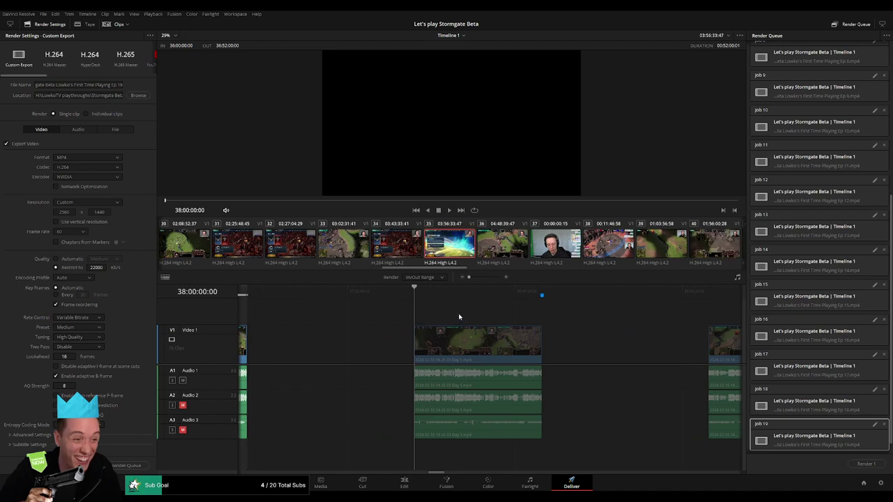
pyautogui.hscroll(2, 482, 307)
pyautogui.moveTo(497, 292); pyautogui.dragTo(472, 294)
pyautogui.press('Up')
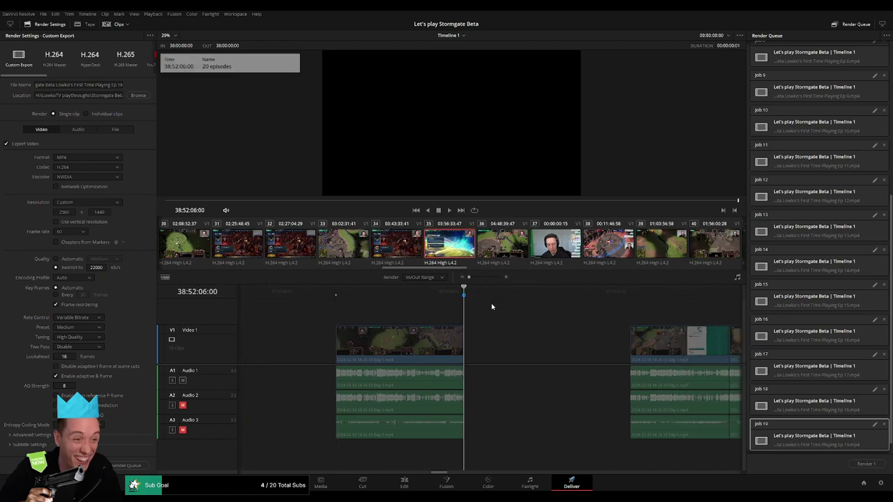
pyautogui.press('o')
pyautogui.click(122, 85)
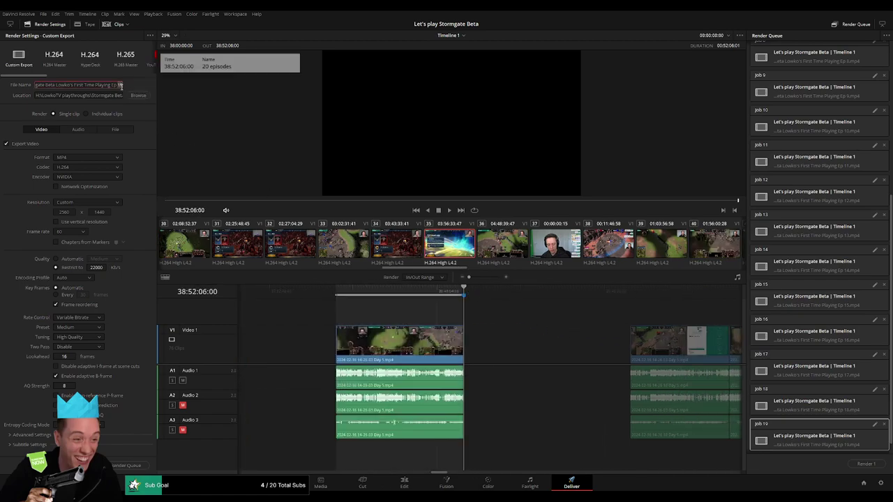
pyautogui.press('BackSpace')
pyautogui.press('BackSpace')
pyautogui.write('20')
pyautogui.click(125, 465)
# Step: Queue an Ep 21 render job covering 40:00:00:00 to 40:52:07:00
pyautogui.moveTo(622, 325); pyautogui.dragTo(417, 315)
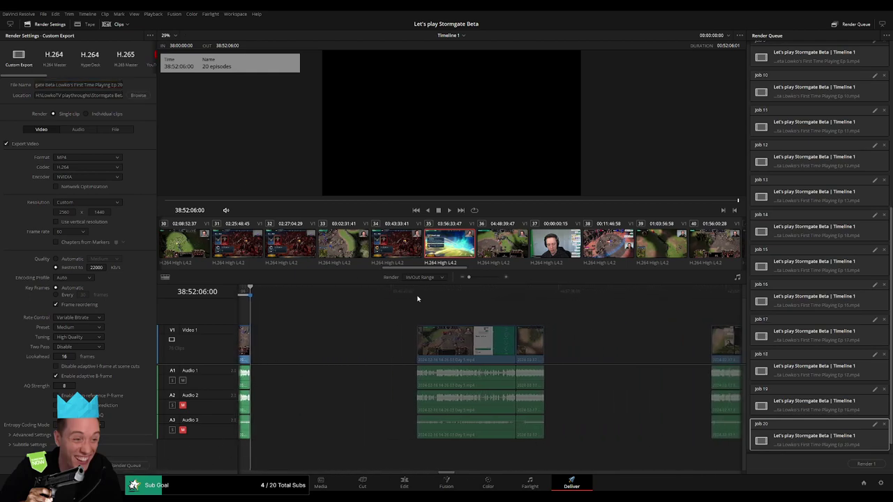
pyautogui.click(417, 315)
pyautogui.press('i')
pyautogui.press('Down')
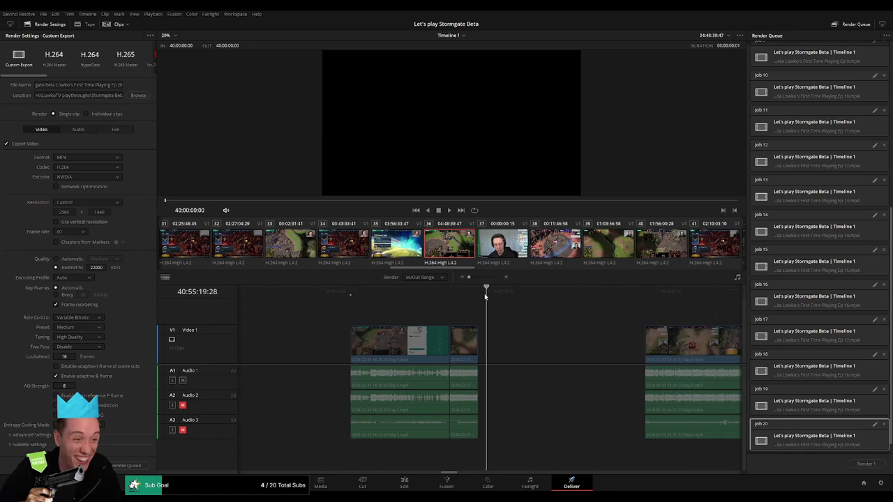
pyautogui.press('o')
pyautogui.click(123, 84)
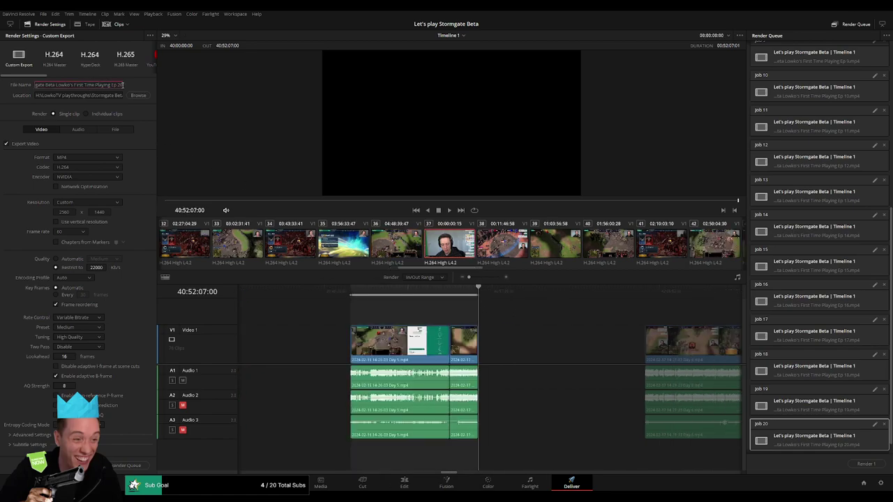
pyautogui.press('BackSpace')
pyautogui.write('1')
pyautogui.click(129, 466)
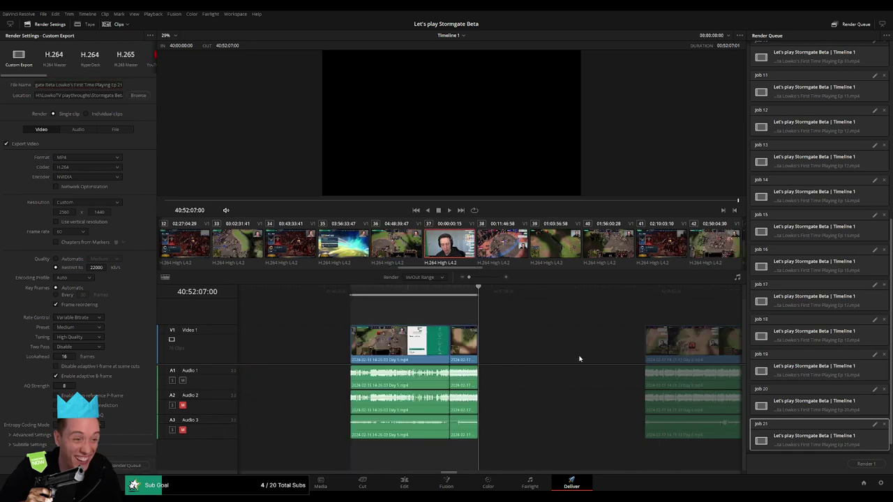
# Step: Queue an Ep 22 render job for the 42:00:00:00 clip group, out at 42:52:10:00
pyautogui.hscroll(5, 408, 314)
pyautogui.click(414, 291)
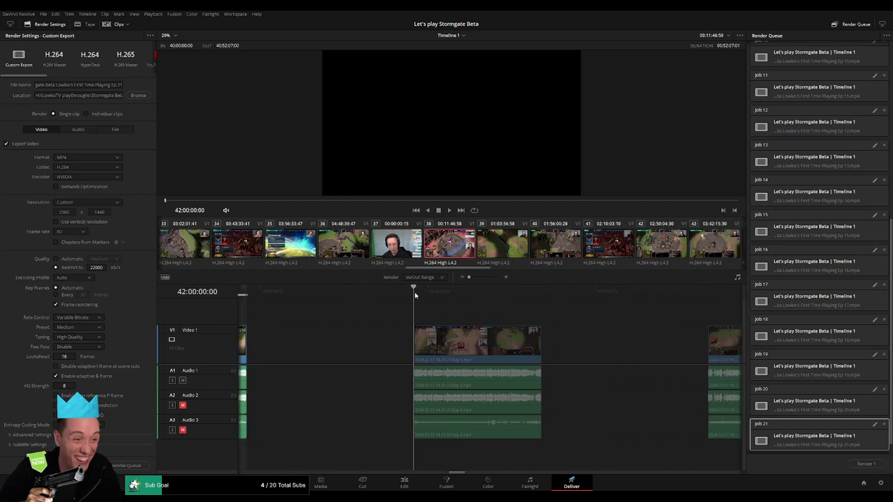
pyautogui.click(541, 293)
pyautogui.press('o')
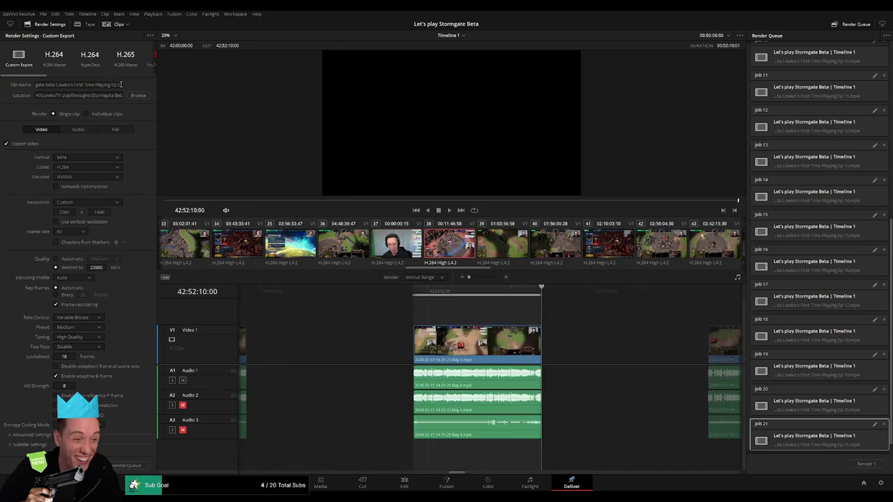
pyautogui.tripleClick(121, 84)
pyautogui.press('BackSpace')
pyautogui.write('2')
pyautogui.click(125, 466)
# Step: Queue an Ep 23 render job covering 44:00:00:00 to 44:52:03:30
pyautogui.hscroll(10, 530, 329)
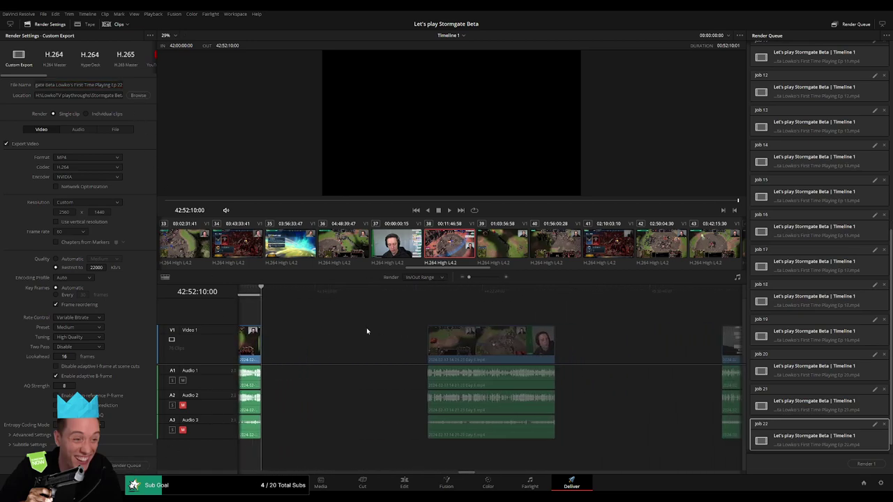
pyautogui.click(429, 299)
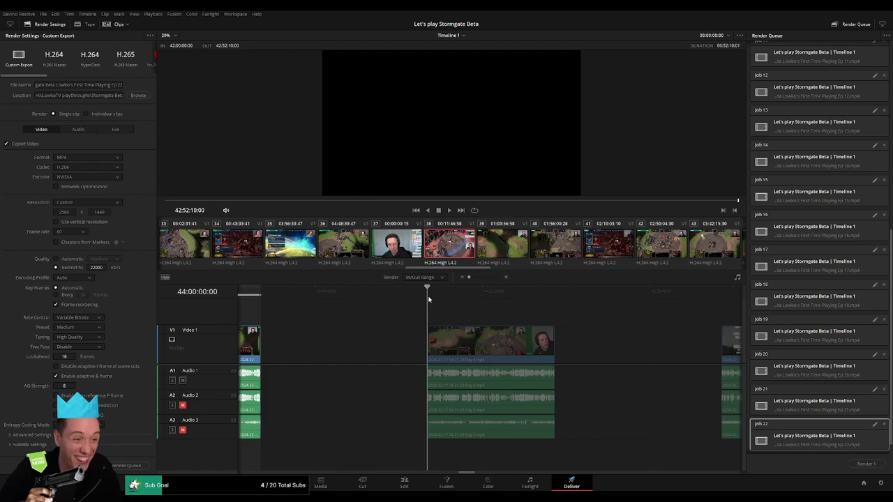
pyautogui.press('i')
pyautogui.click(556, 299)
pyautogui.press('o')
pyautogui.click(120, 84)
pyautogui.write('3')
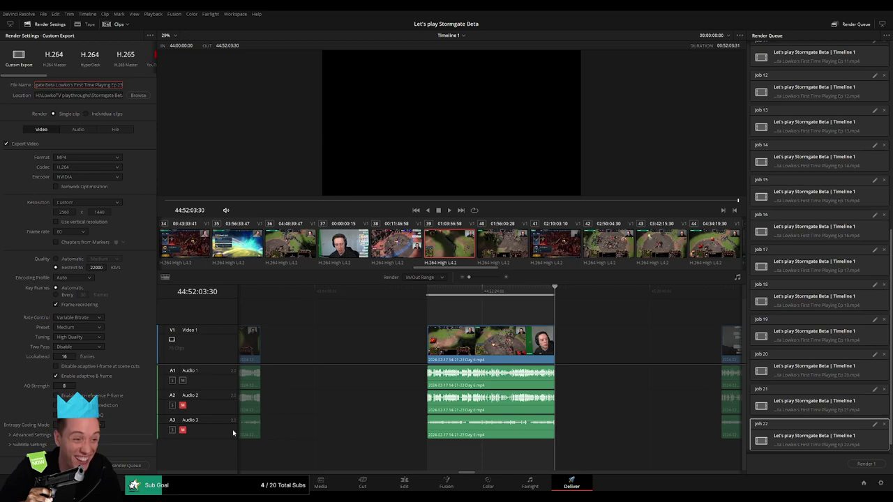
pyautogui.click(138, 465)
# Step: Queue an Ep 24 render job for the 46:00:00:00 clip group, out at 46:52:01:00
pyautogui.hscroll(5, 611, 340)
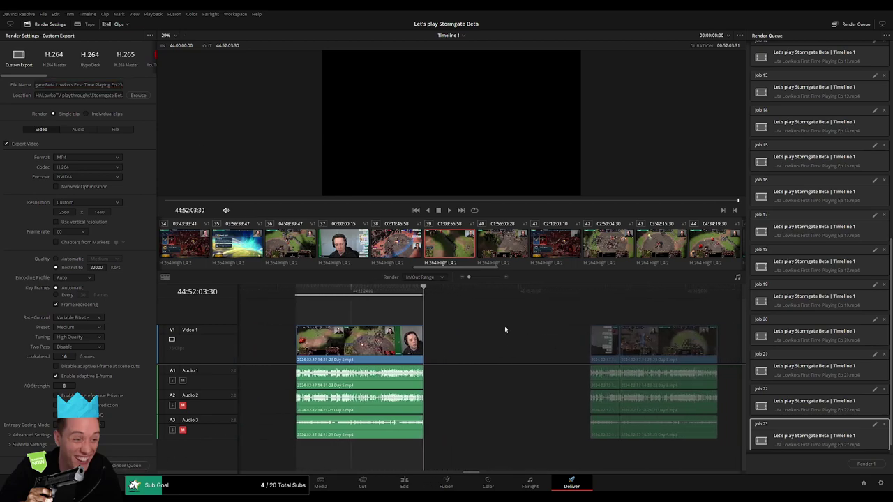
pyautogui.hscroll(1, 488, 330)
pyautogui.hscroll(3, 402, 327)
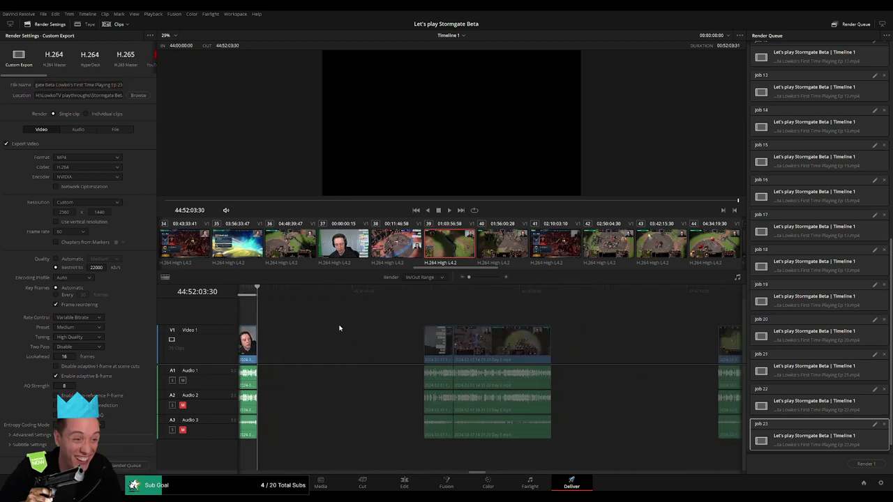
pyautogui.click(413, 292)
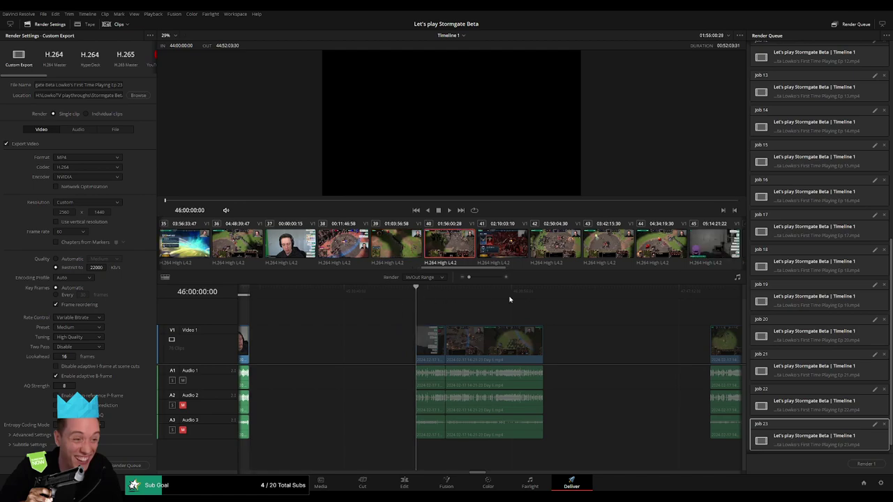
pyautogui.press('Down')
pyautogui.press('o')
pyautogui.click(121, 84)
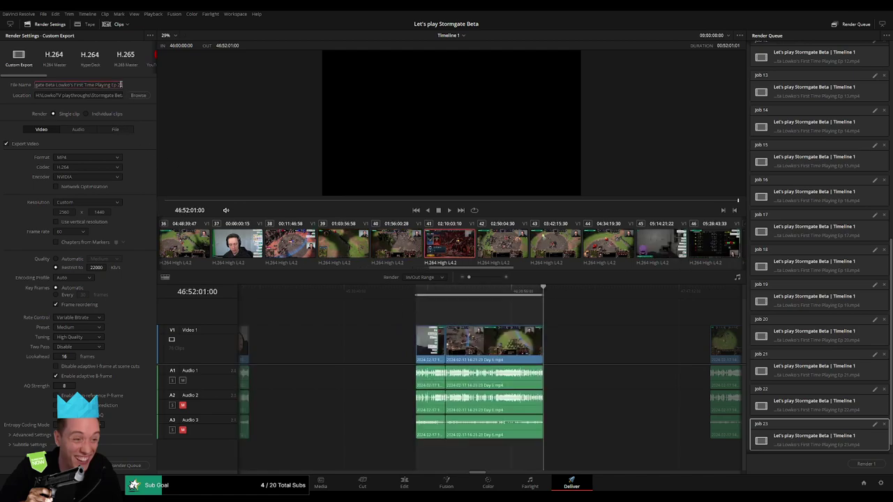
pyautogui.write('4')
pyautogui.click(128, 466)
# Step: Queue an Ep 25 render job covering 48:00:00:00 to 48:52:11:00
pyautogui.hscroll(5, 383, 333)
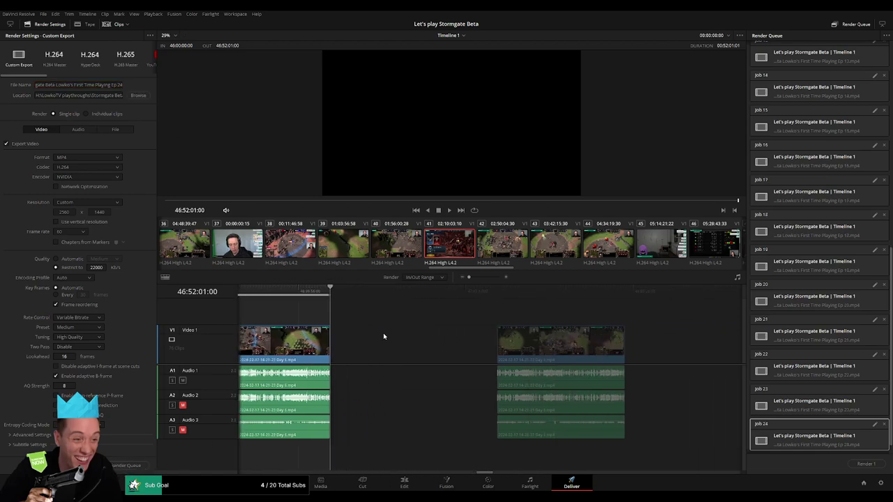
pyautogui.click(427, 296)
pyautogui.press('i')
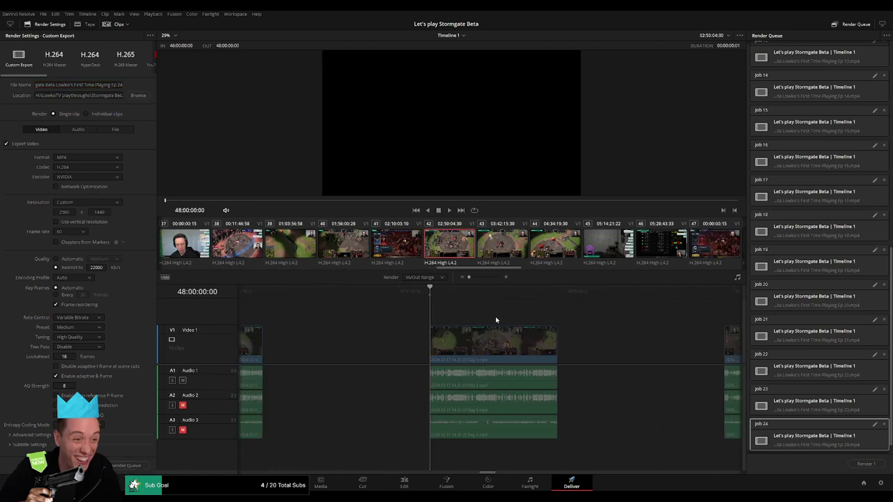
pyautogui.hscroll(3, 492, 300)
pyautogui.press('Down')
pyautogui.press('o')
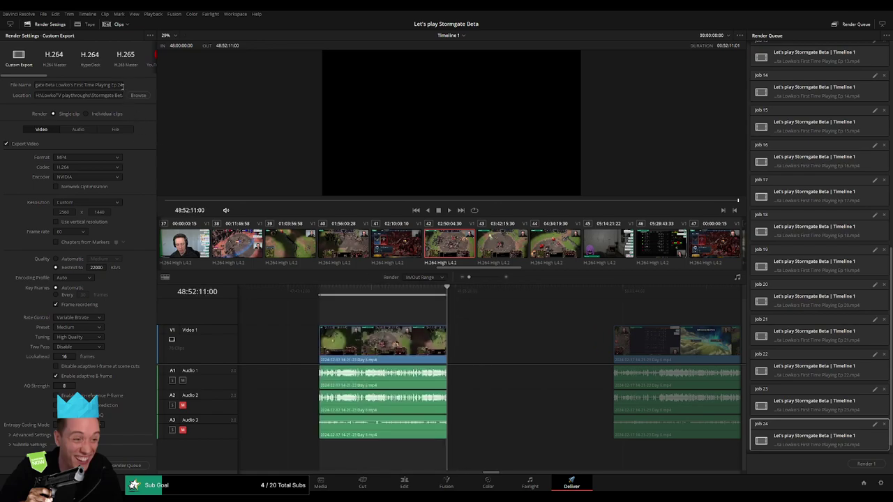
pyautogui.click(122, 85)
pyautogui.write('5')
pyautogui.click(140, 466)
# Step: Queue an Ep 26 render job for the 50:00:00:00 clip group, out at 50:52:04:00
pyautogui.hscroll(3, 434, 320)
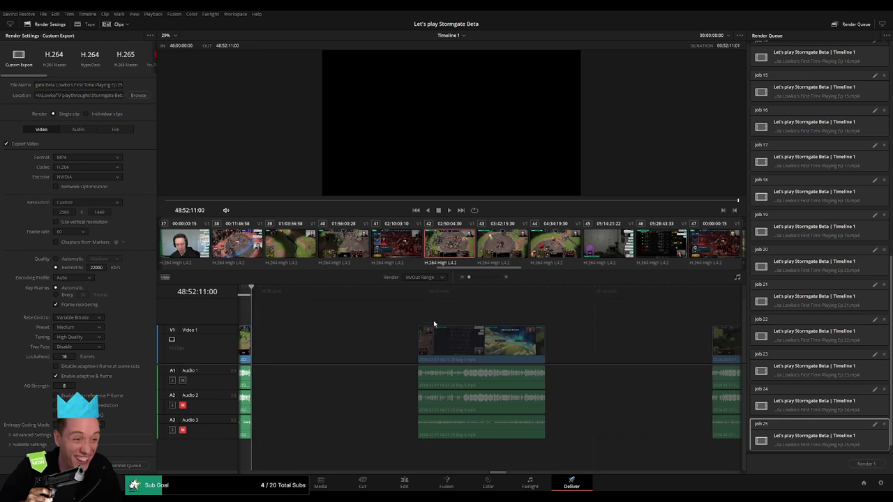
pyautogui.click(417, 298)
pyautogui.hscroll(2, 467, 319)
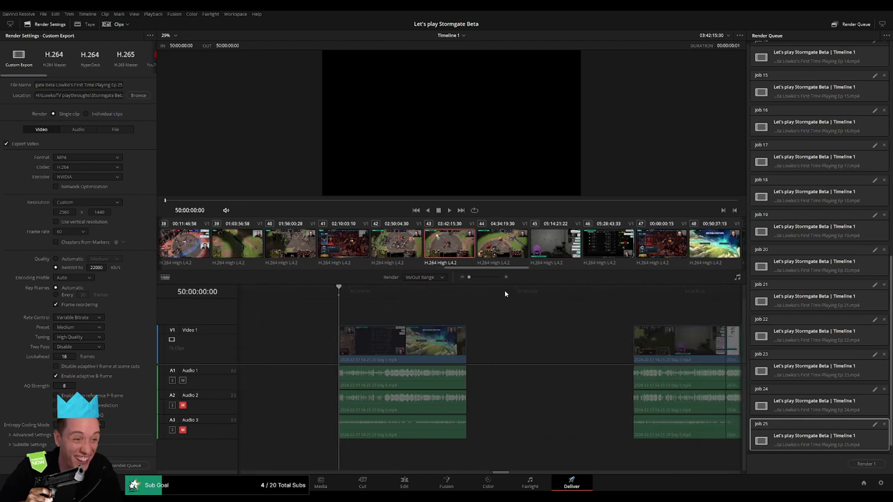
pyautogui.click(469, 293)
pyautogui.press('o')
pyautogui.click(119, 85)
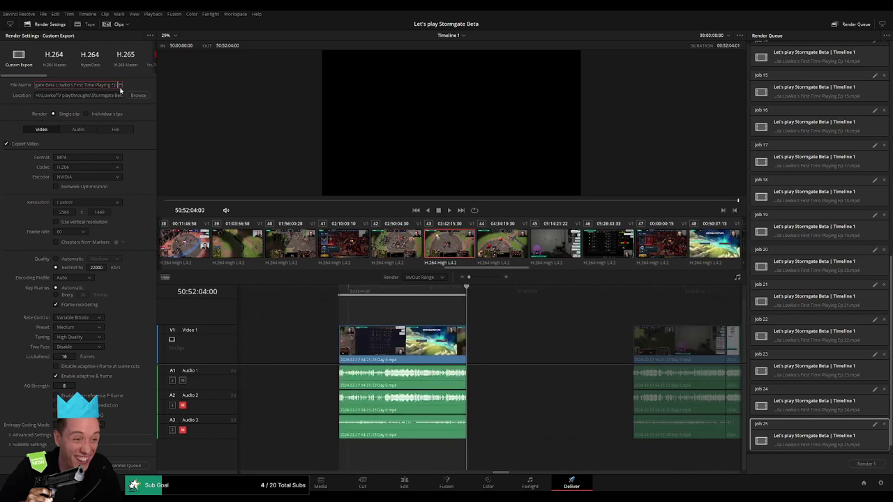
pyautogui.press('BackSpace')
pyautogui.write('6')
pyautogui.click(127, 465)
# Step: Queue an Ep 27 render job covering 52:00:00:00 to 52:52:11:30
pyautogui.hscroll(5, 491, 327)
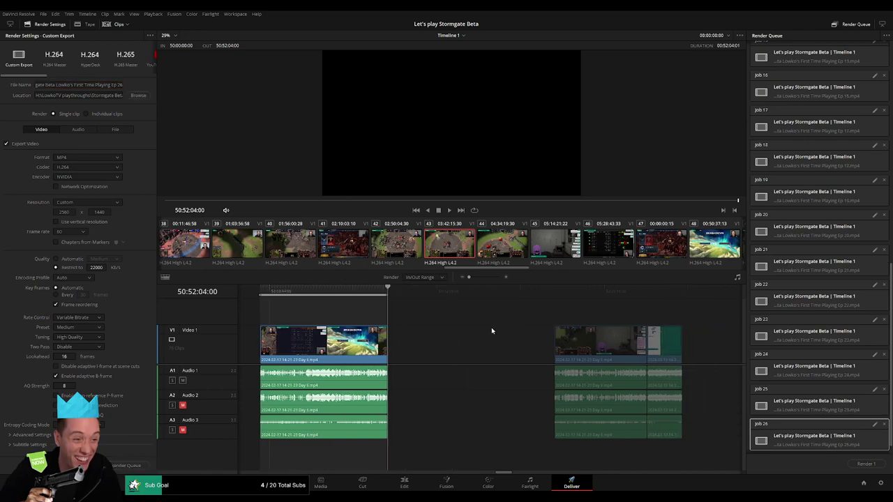
pyautogui.click(425, 296)
pyautogui.press('i')
pyautogui.hscroll(2, 478, 300)
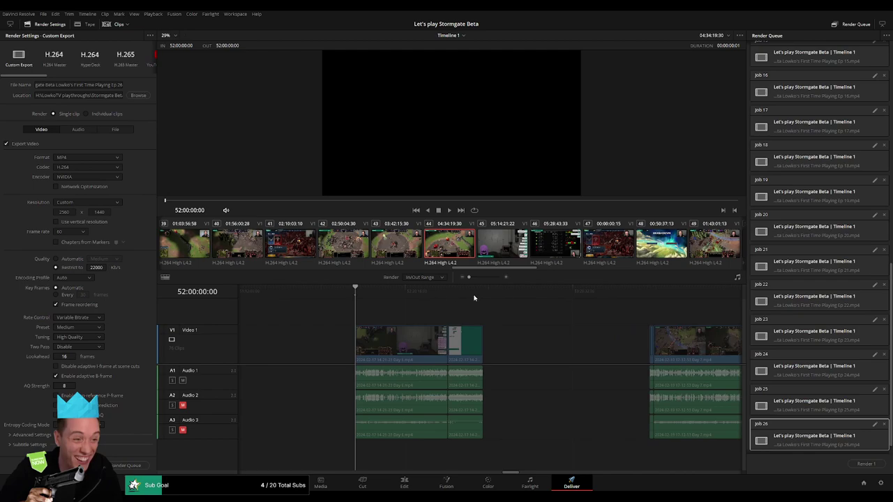
pyautogui.moveTo(493, 295); pyautogui.dragTo(483, 303)
pyautogui.press('o')
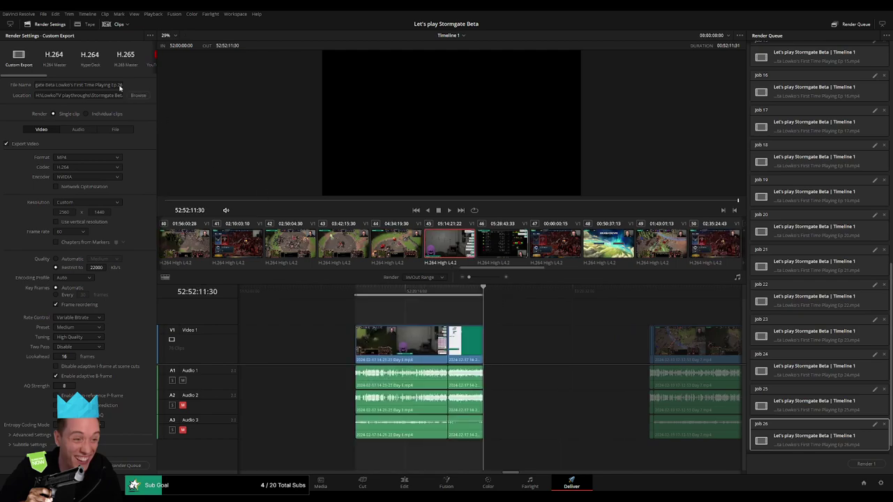
pyautogui.click(119, 85)
pyautogui.press('BackSpace')
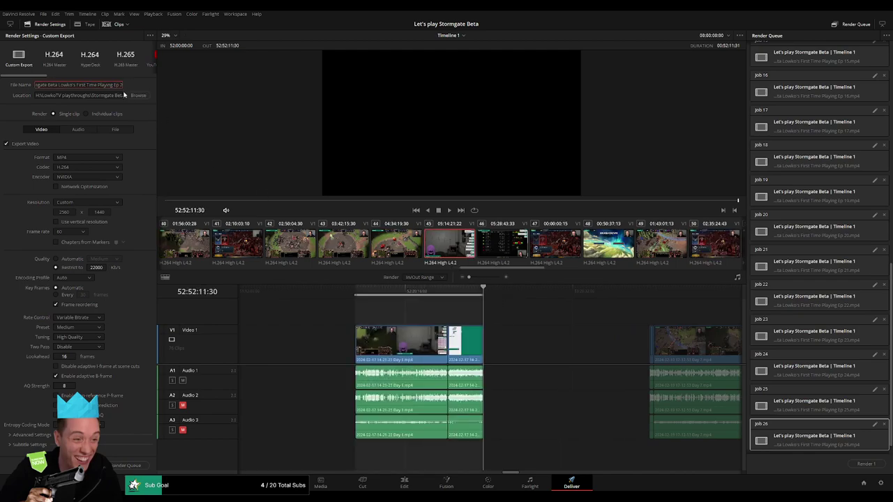
pyautogui.write('7')
pyautogui.click(133, 466)
# Step: Queue Ep 28 covering 54:00:00:00 to 54:52:14:00
pyautogui.hscroll(5, 391, 313)
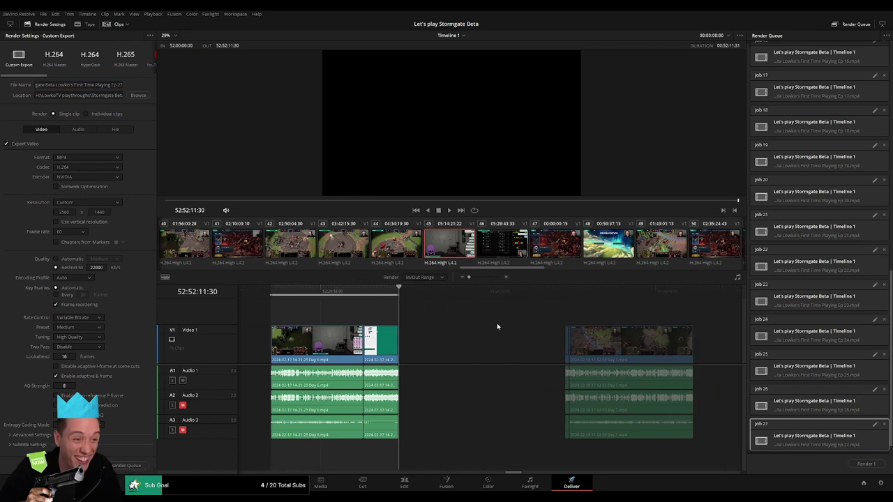
pyautogui.click(411, 298)
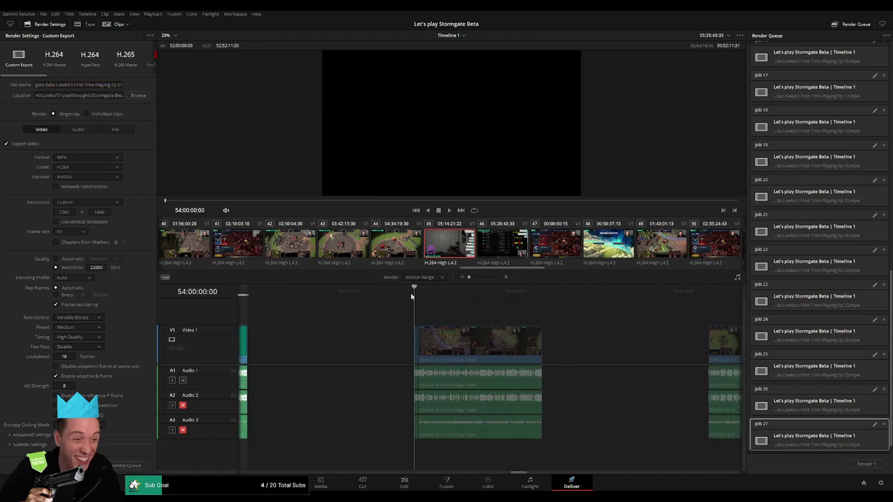
pyautogui.hscroll(1, 475, 307)
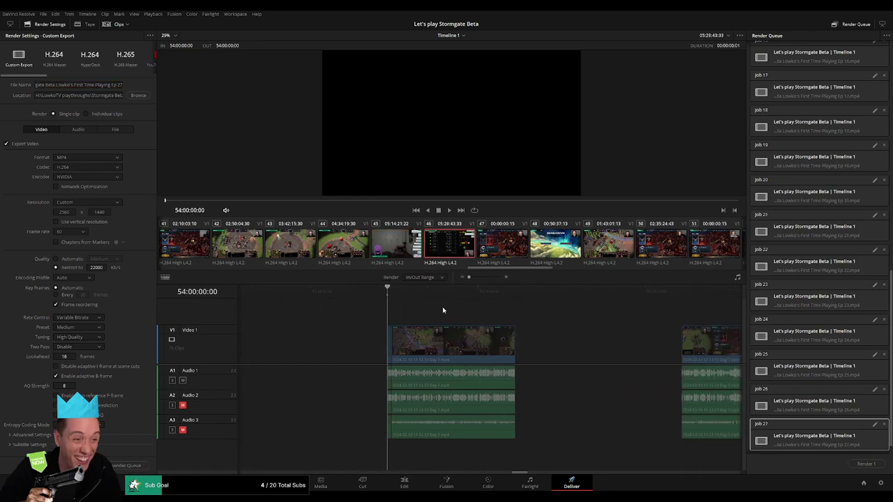
pyautogui.press('Down')
pyautogui.press('o')
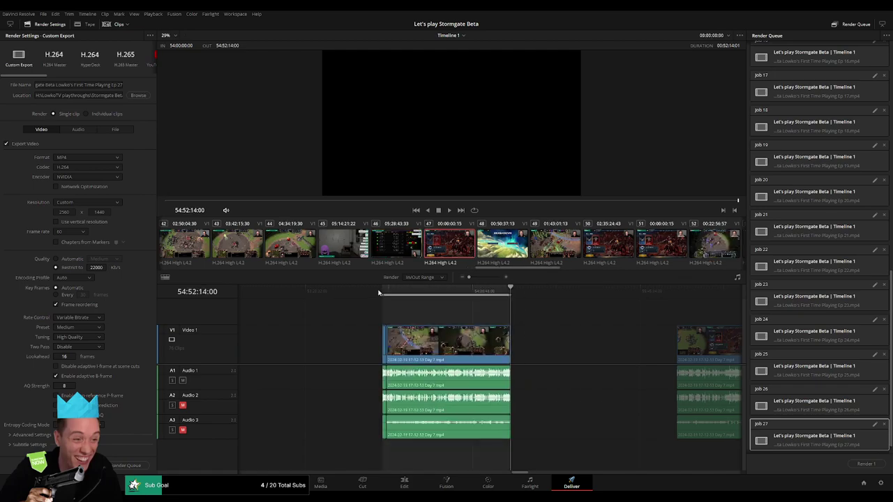
pyautogui.press('Up')
pyautogui.click(121, 85)
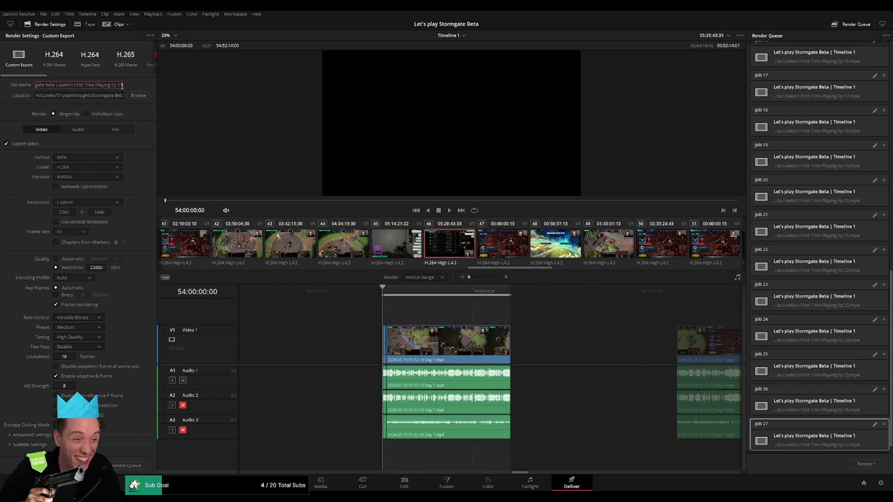
pyautogui.press('BackSpace')
pyautogui.write('8')
pyautogui.click(133, 466)
# Step: Queue Ep 29 with its range set from 56:00:00:00 to 56:52:24:00
pyautogui.hscroll(3, 606, 332)
pyautogui.click(508, 293)
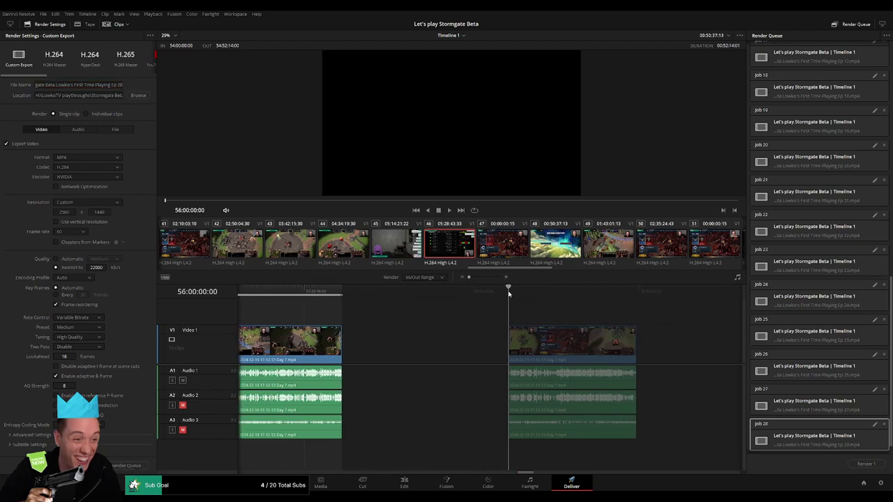
pyautogui.press('i')
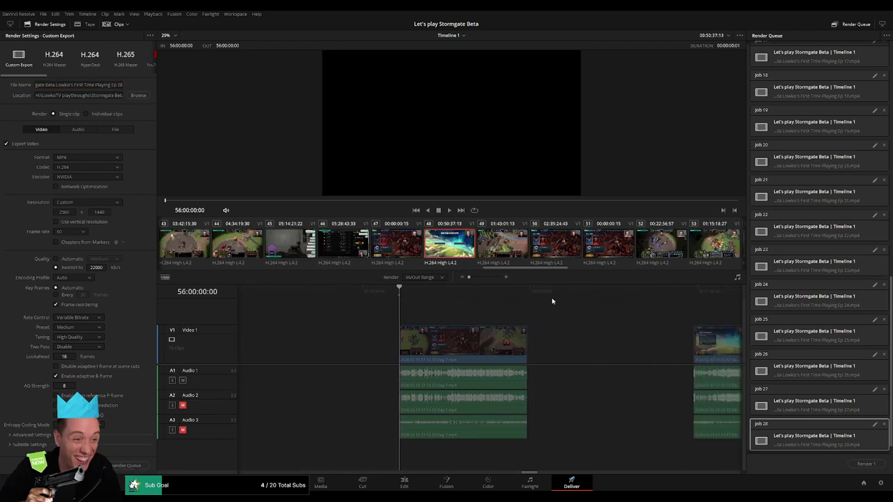
pyautogui.press('Down')
pyautogui.press('o')
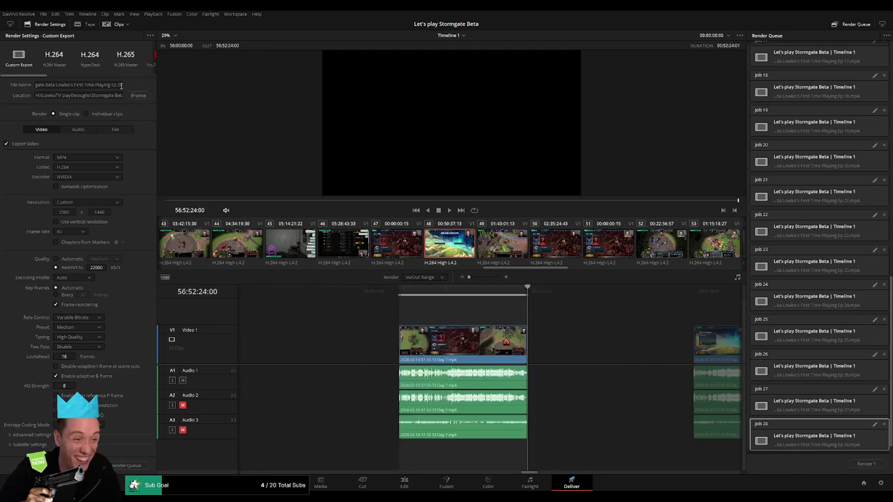
pyautogui.click(121, 85)
pyautogui.write('9')
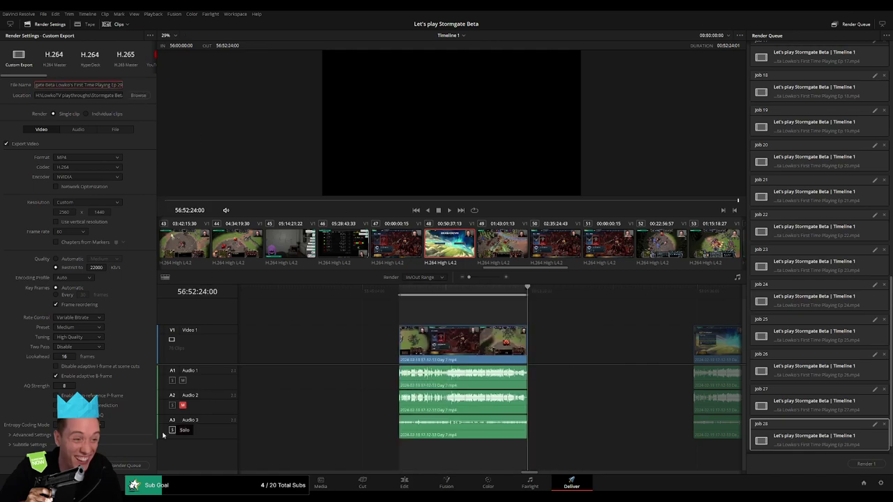
pyautogui.click(131, 466)
# Step: Queue Ep 30 covering 58:00:00:00 to 58:52:23:30
pyautogui.scroll(-3, 413, 328)
pyautogui.scroll(-1, 413, 328)
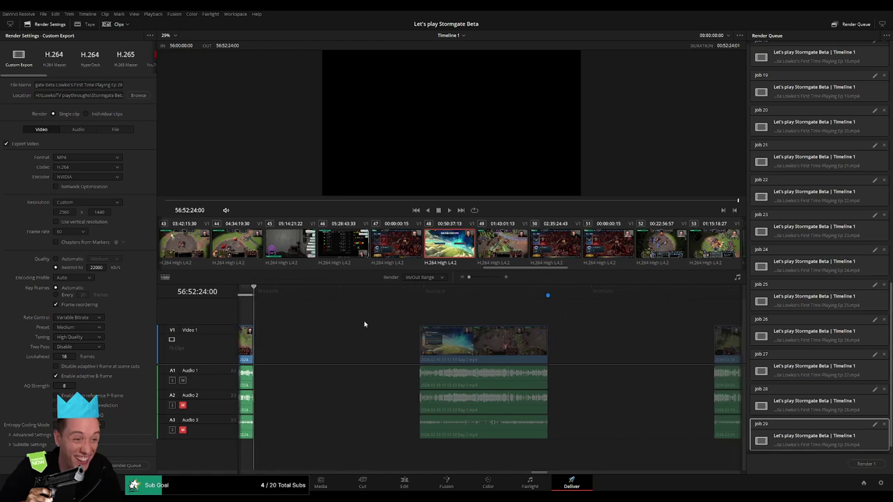
pyautogui.click(419, 294)
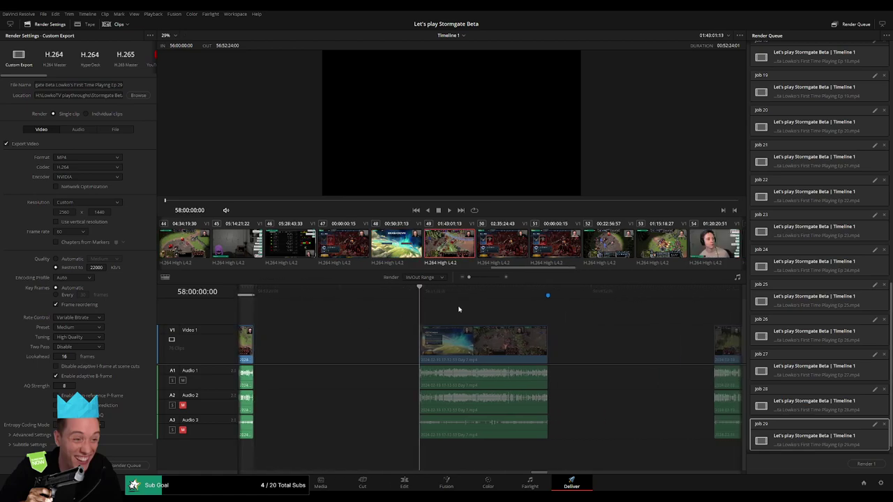
pyautogui.scroll(-1, 475, 318)
pyautogui.moveTo(510, 291); pyautogui.dragTo(469, 292)
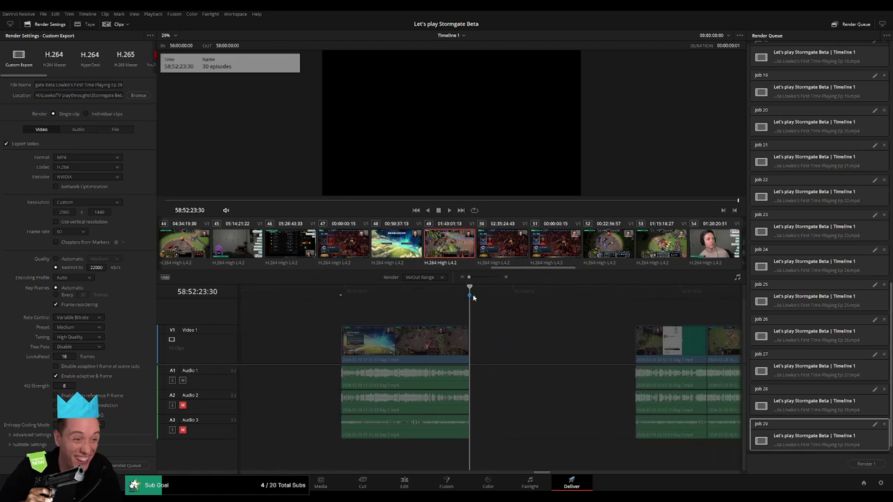
pyautogui.press('o')
pyautogui.click(120, 84)
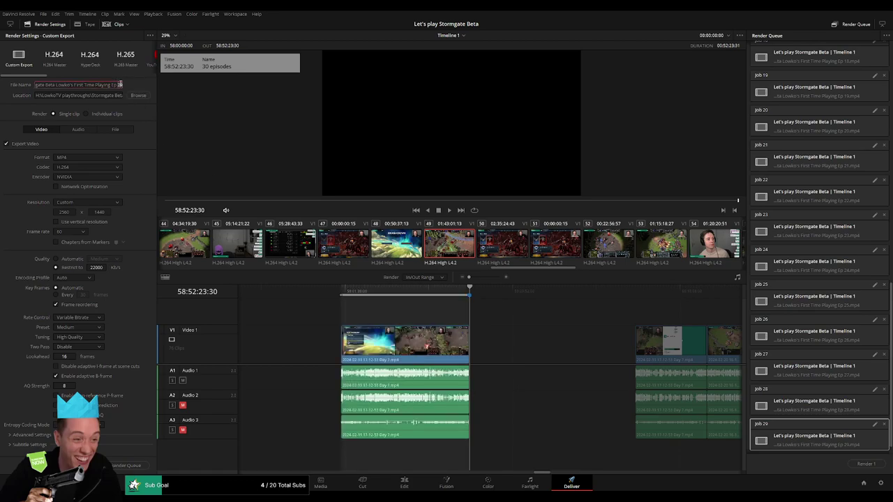
pyautogui.press('BackSpace')
pyautogui.press('BackSpace')
pyautogui.click(121, 465)
# Step: Queue Ep 31 for the clip group starting at 60:00:00:00
pyautogui.hscroll(3, 509, 342)
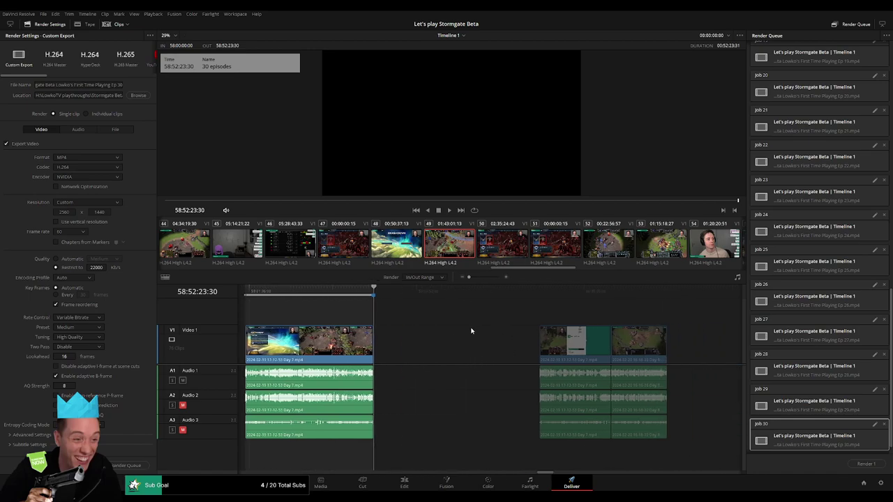
pyautogui.hscroll(3, 418, 324)
pyautogui.click(447, 294)
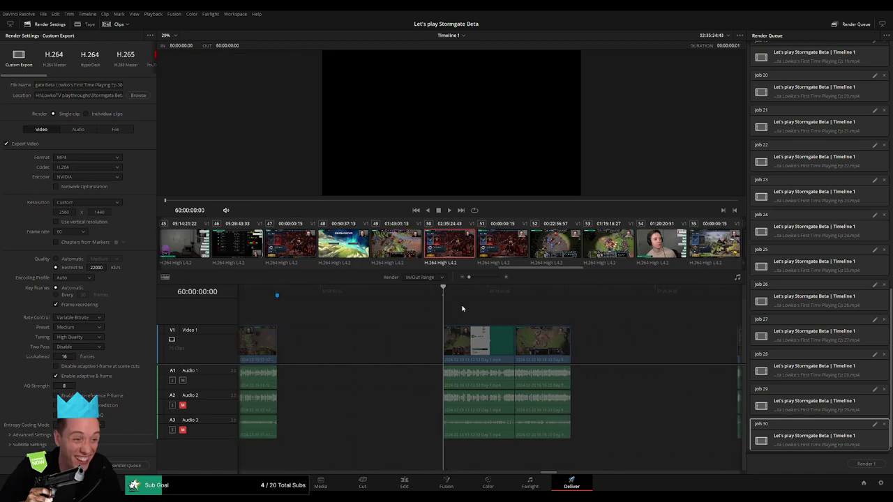
pyautogui.hscroll(2, 502, 300)
pyautogui.click(510, 293)
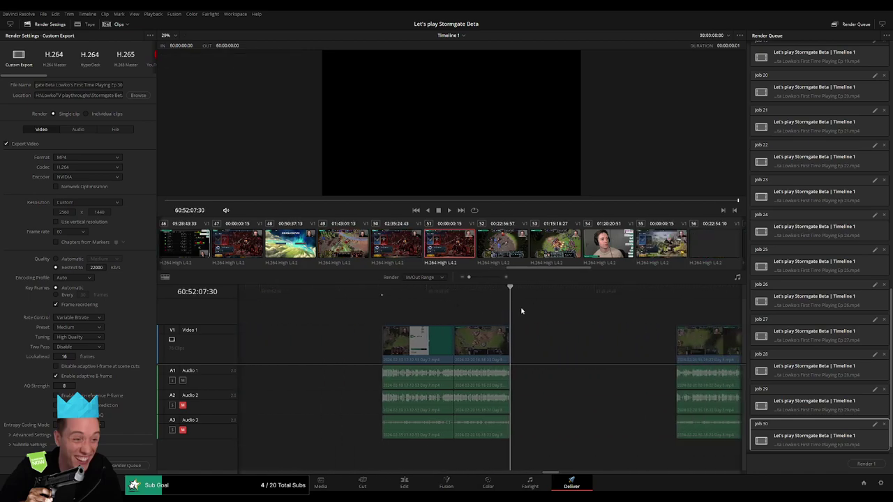
pyautogui.click(121, 84)
pyautogui.press('BackSpace')
pyautogui.press('BackSpace')
pyautogui.write('31')
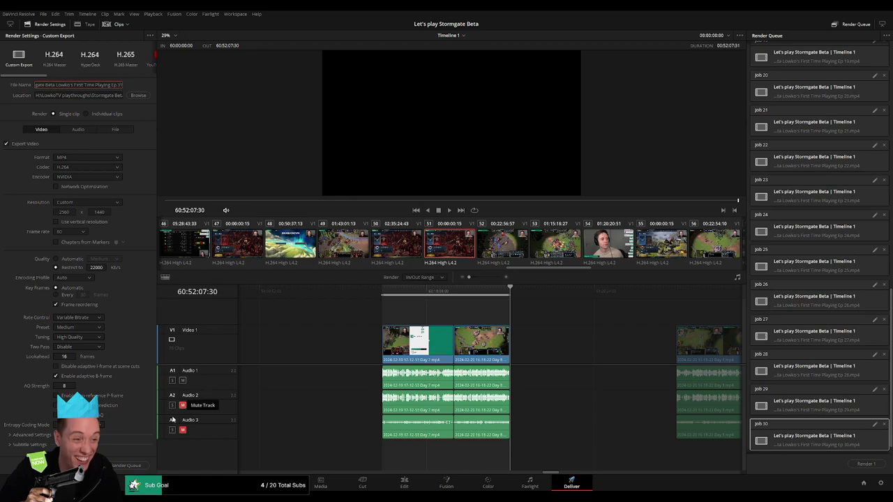
pyautogui.click(126, 466)
# Step: Queue Ep 32 covering 62:00:00:00 to 62:52:21:30
pyautogui.hscroll(3, 413, 316)
pyautogui.hscroll(1, 412, 316)
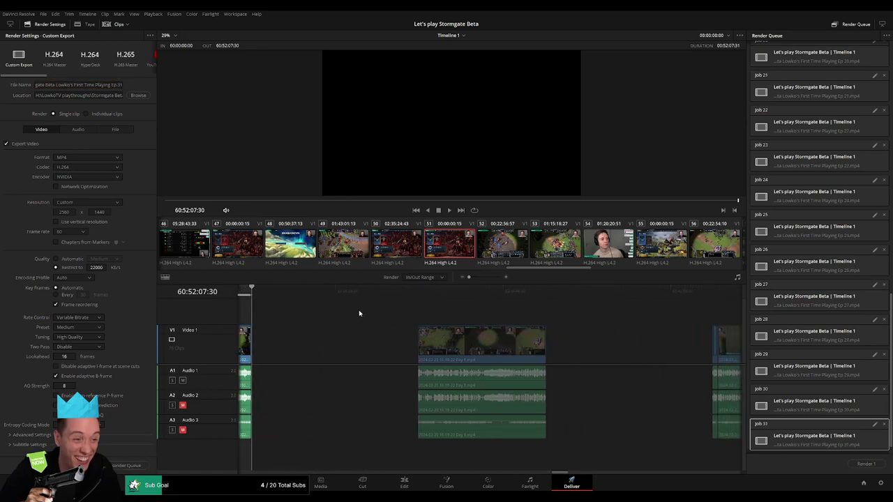
pyautogui.click(416, 293)
pyautogui.click(570, 293)
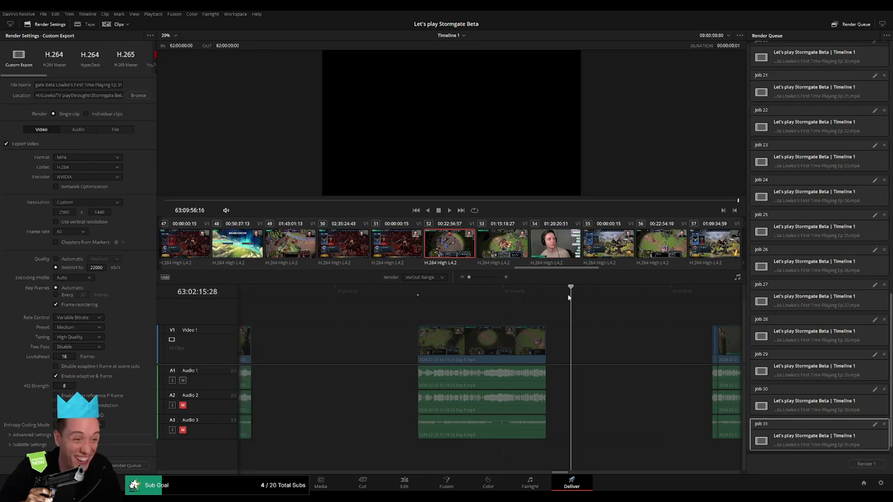
pyautogui.press('Up')
pyautogui.press('o')
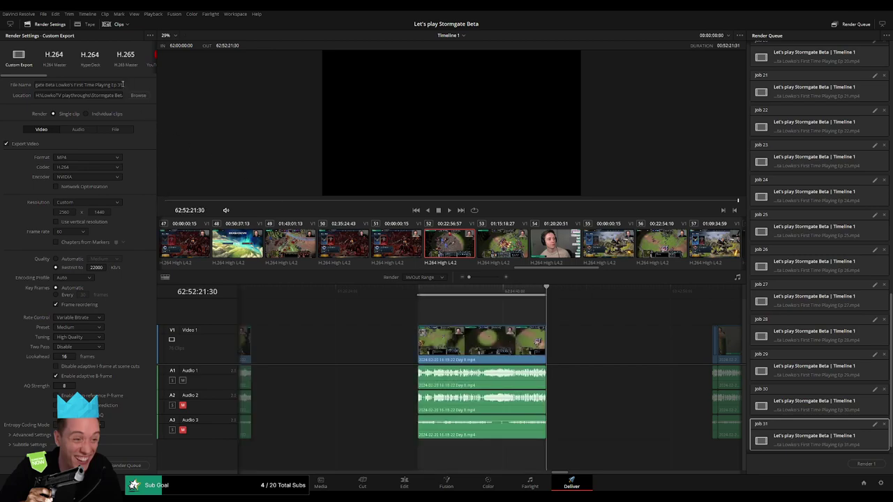
pyautogui.click(123, 84)
pyautogui.press('BackSpace')
pyautogui.write('2')
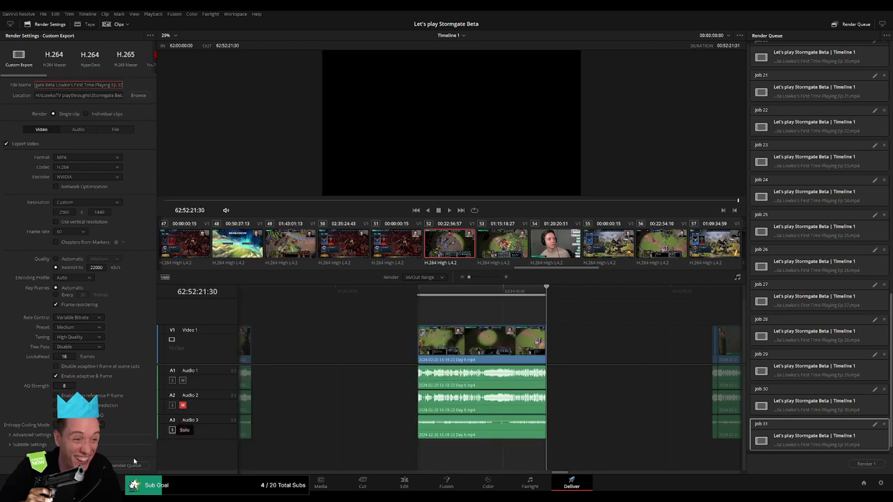
pyautogui.click(134, 461)
# Step: Queue Ep 33 with its range set from 64:00:00:00 to 64:52:06:00
pyautogui.hscroll(5, 454, 323)
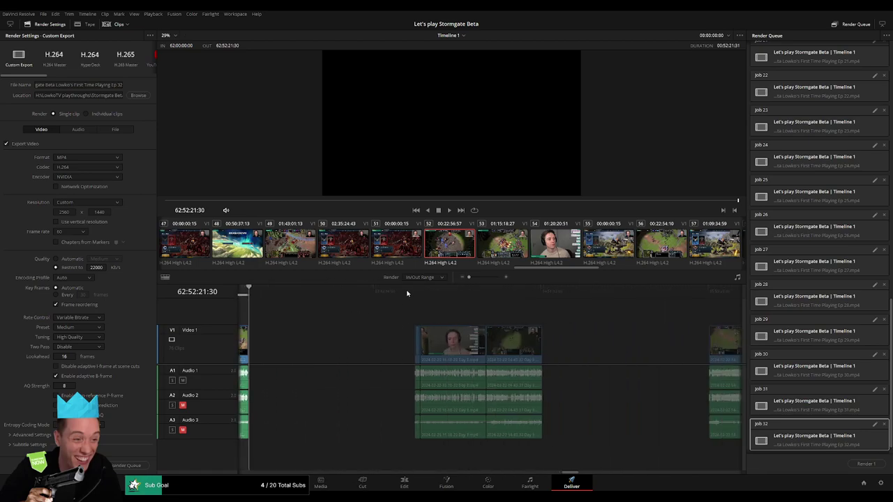
pyautogui.moveTo(408, 293)
pyautogui.mouseDown()
pyautogui.moveTo(415, 301)
pyautogui.moveTo(542, 291)
pyautogui.mouseUp()
pyautogui.press('i')
pyautogui.press('o')
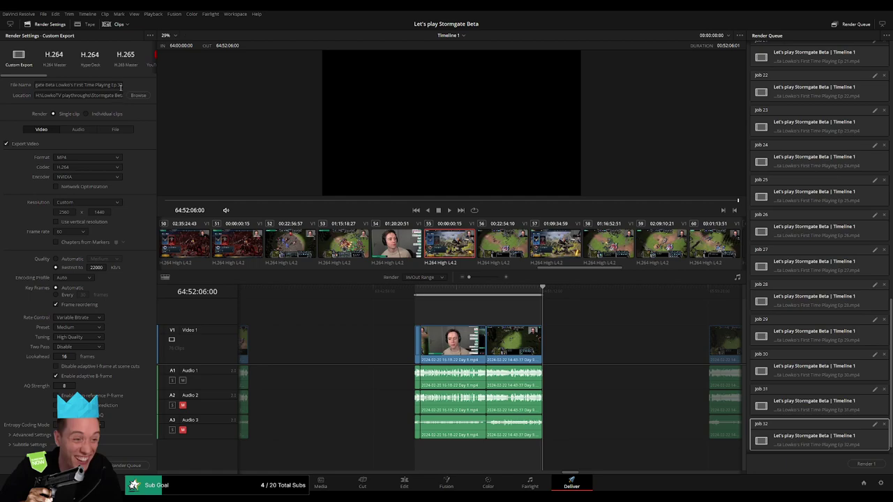
pyautogui.click(121, 86)
pyautogui.write('33')
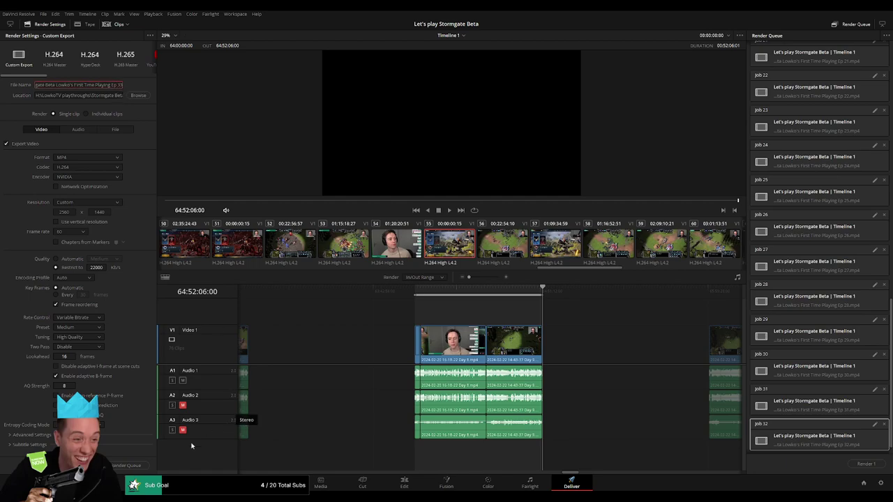
pyautogui.click(125, 465)
# Step: Mark the next clip's in and out points and queue it as Ep 34
pyautogui.scroll(-5, 372, 316)
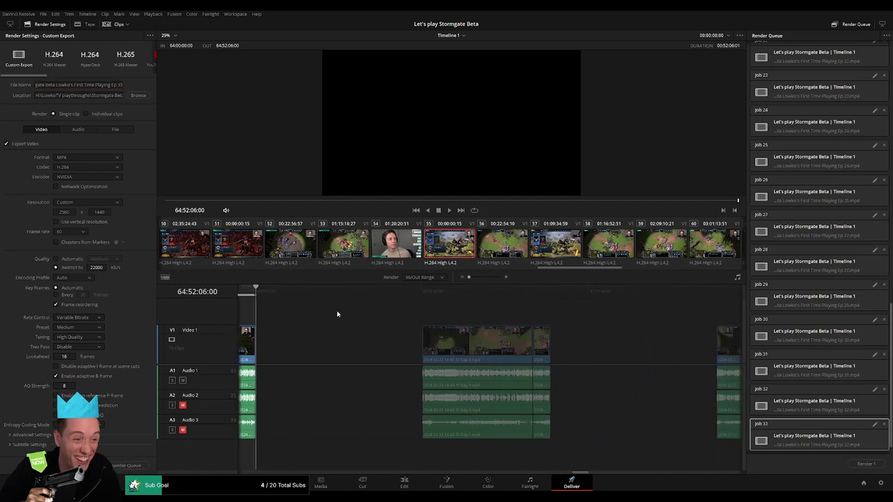
pyautogui.click(421, 292)
pyautogui.press('i')
pyautogui.click(551, 291)
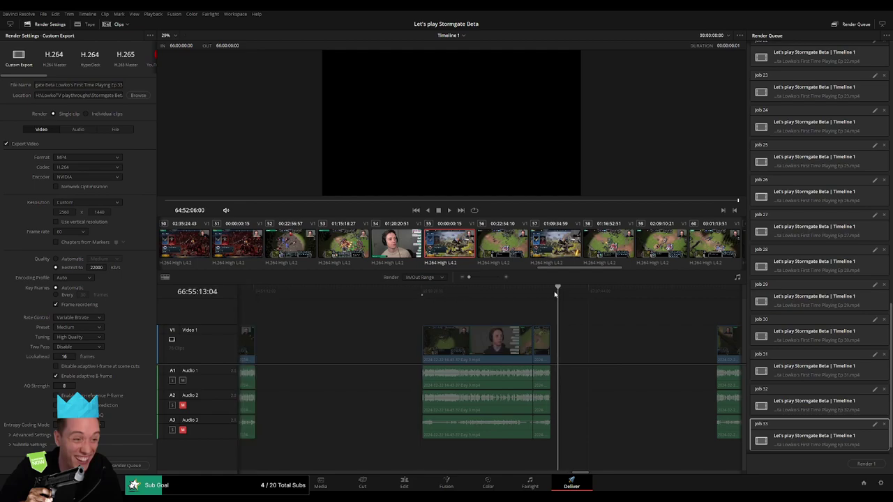
pyautogui.press('o')
pyautogui.click(123, 85)
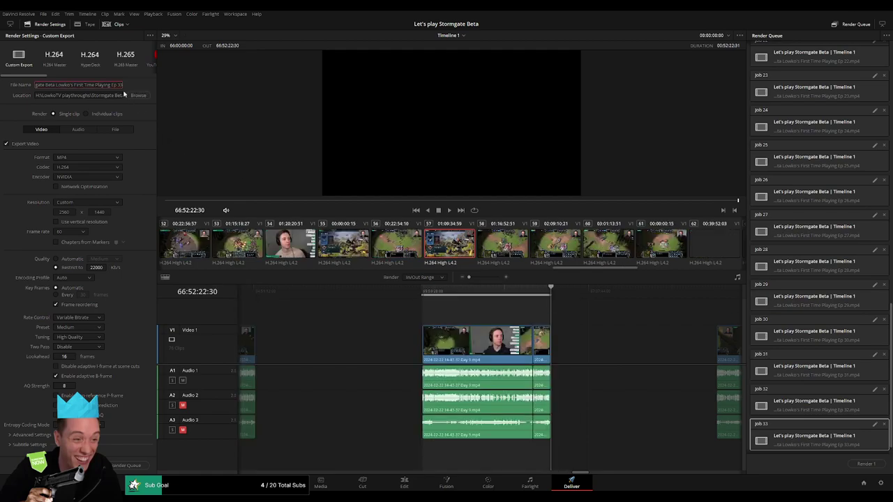
pyautogui.write('4')
pyautogui.click(123, 464)
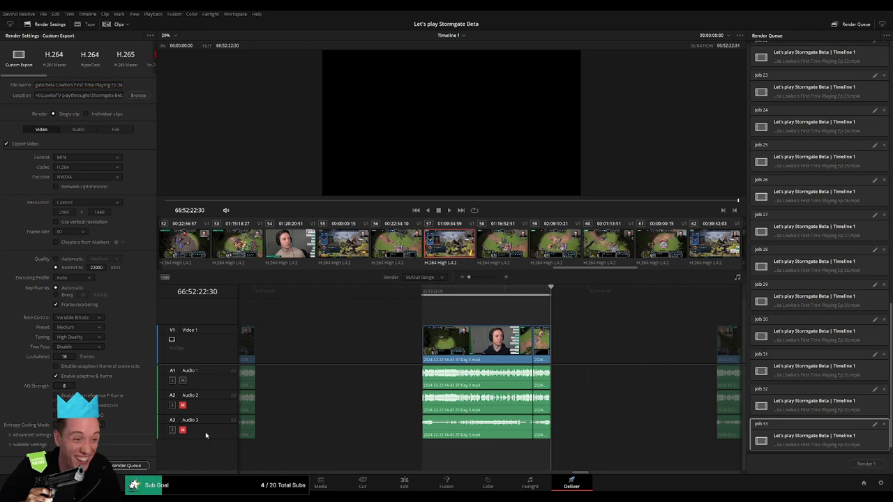
# Step: Mark the following clip's start and end and queue it as Ep 35
pyautogui.moveTo(698, 339); pyautogui.dragTo(410, 320)
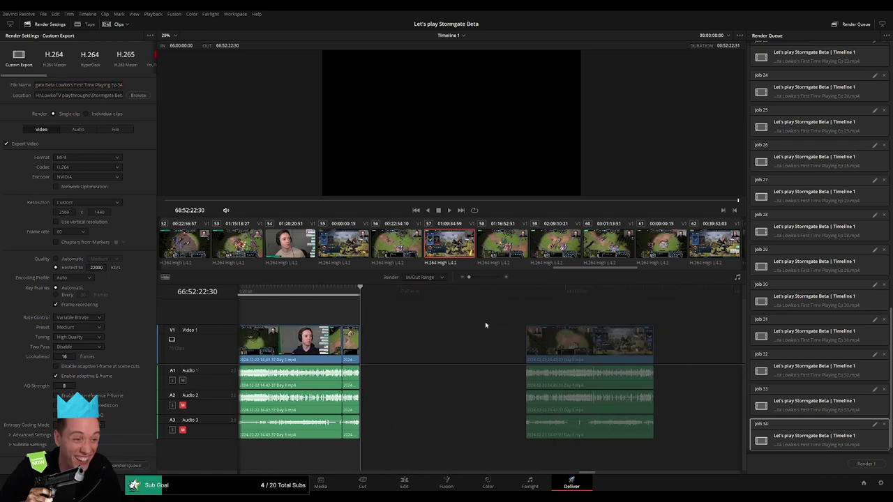
pyautogui.click(445, 291)
pyautogui.press('i')
pyautogui.click(579, 290)
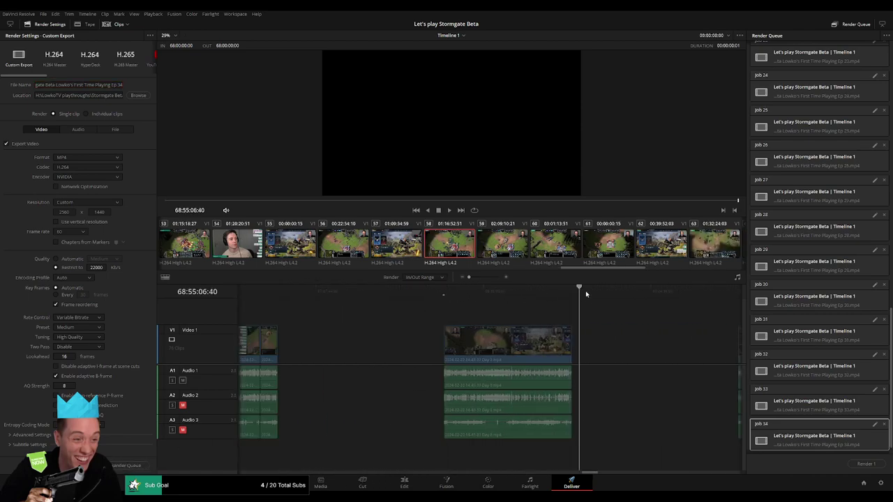
pyautogui.click(572, 290)
pyautogui.press('o')
pyautogui.click(123, 85)
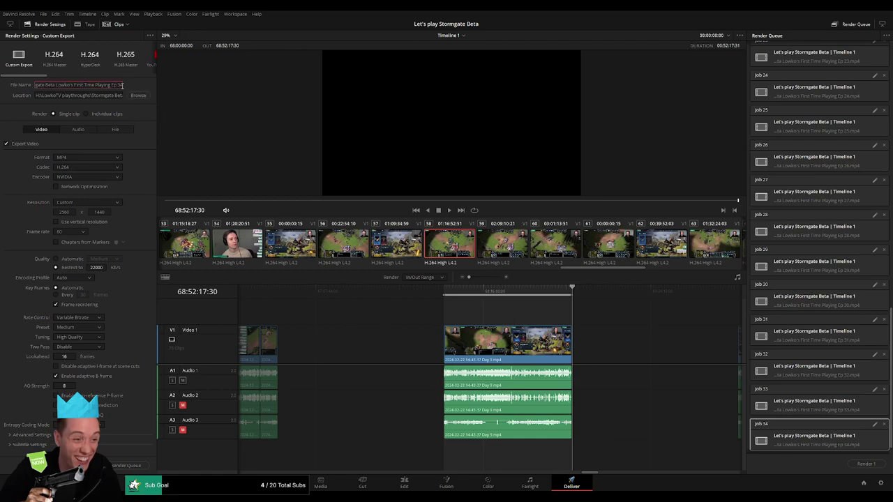
pyautogui.write('5')
pyautogui.click(125, 466)
# Step: Move the playhead to the end of the next clip
pyautogui.scroll(-5, 342, 309)
pyautogui.click(428, 296)
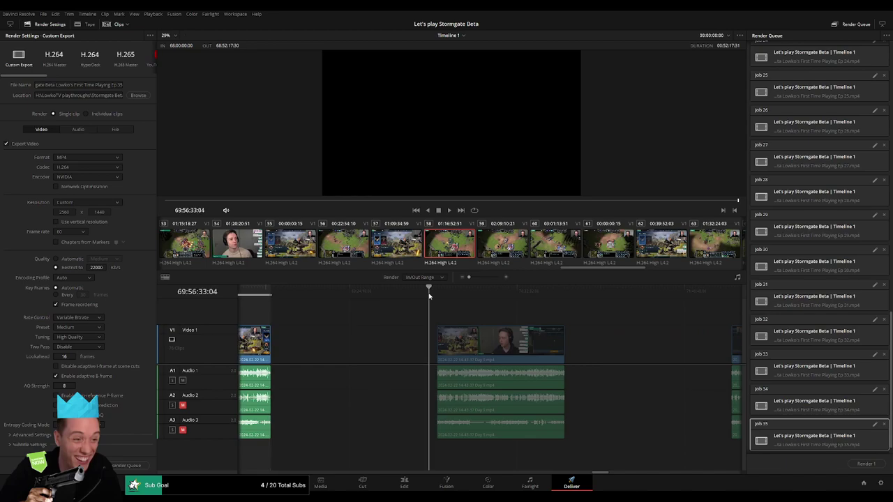
pyautogui.click(436, 293)
pyautogui.click(579, 294)
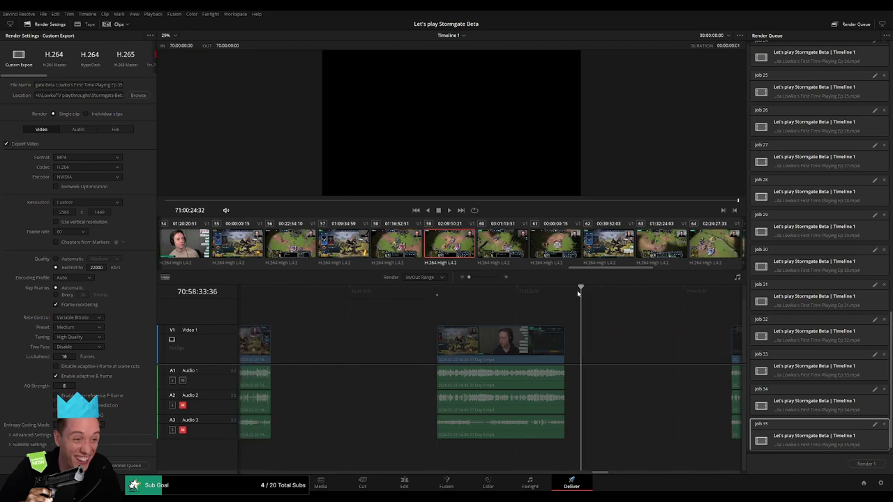
pyautogui.press('Up')
# Step: Set the out point at the clip's end and queue it as Ep 36
pyautogui.press('o')
pyautogui.tripleClick(122, 84)
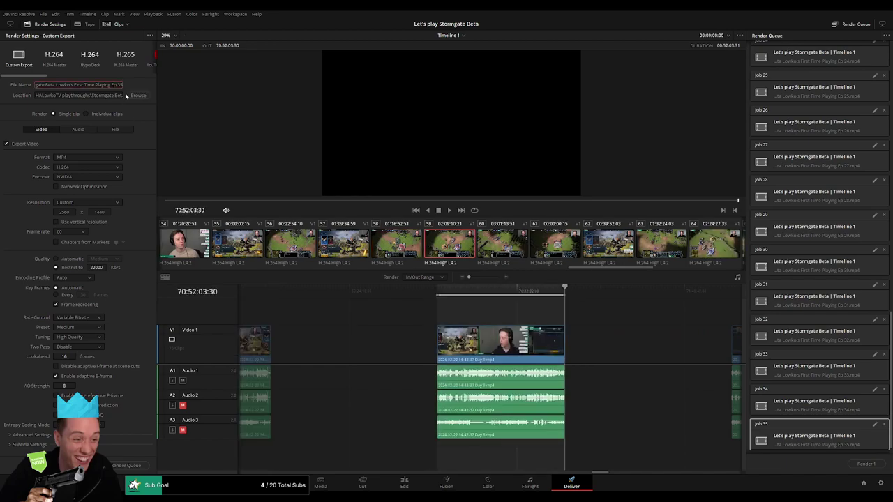
pyautogui.press('BackSpace')
pyautogui.write('6')
pyautogui.click(126, 465)
# Step: Mark the next clip's in and out points and queue it as Ep 37
pyautogui.press('Down')
pyautogui.press('i')
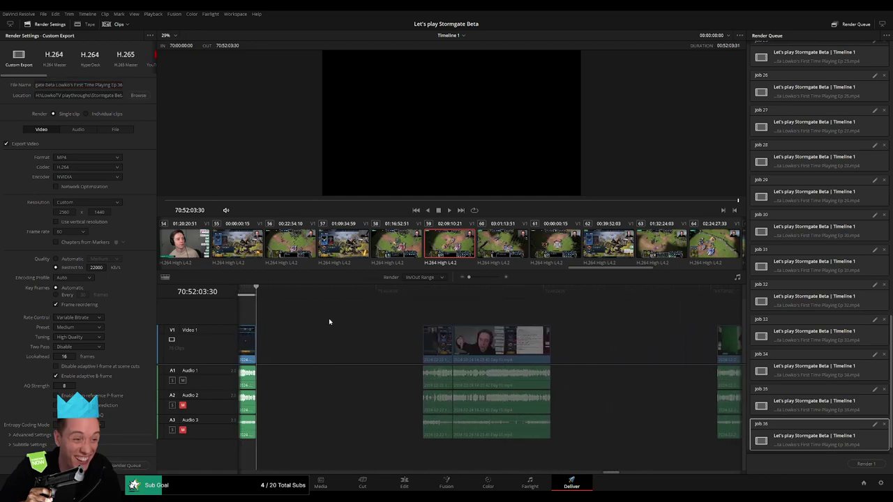
pyautogui.click(420, 292)
pyautogui.press('i')
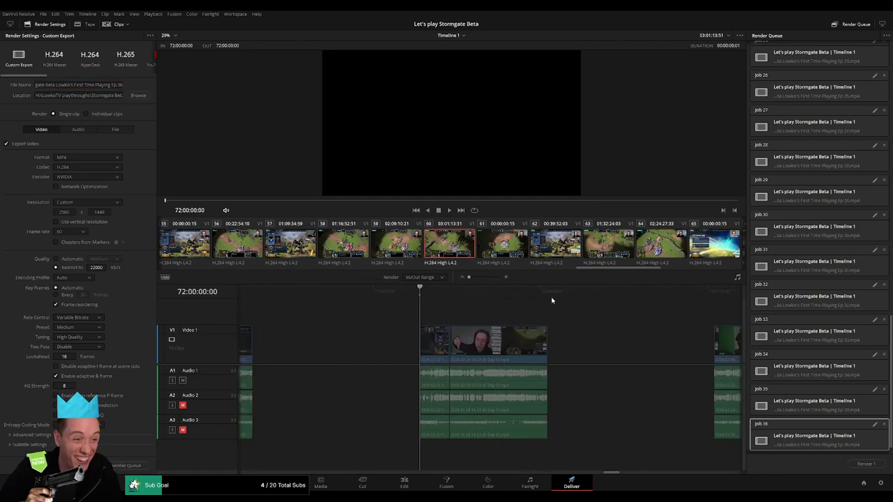
pyautogui.press('Down')
pyautogui.press('o')
pyautogui.click(123, 84)
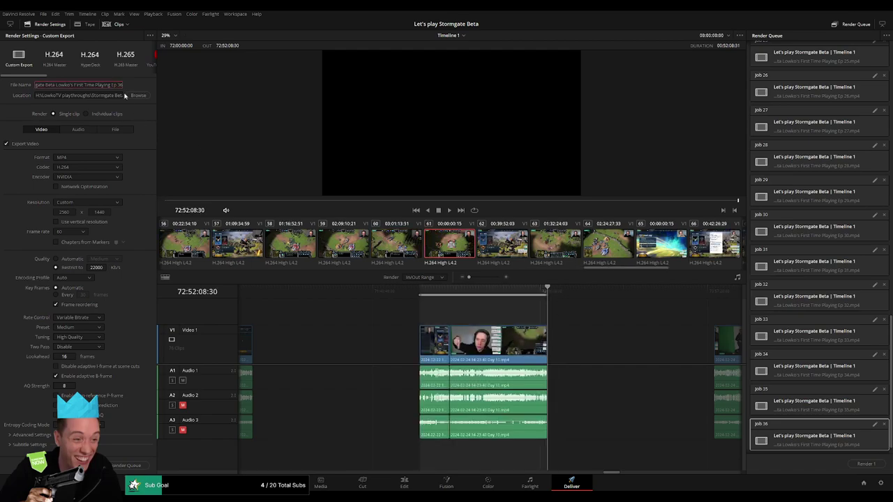
pyautogui.press('BackSpace')
pyautogui.write('7')
pyautogui.click(126, 466)
# Step: Mark the following clip's range and queue it as Ep 38
pyautogui.hscroll(5, 480, 322)
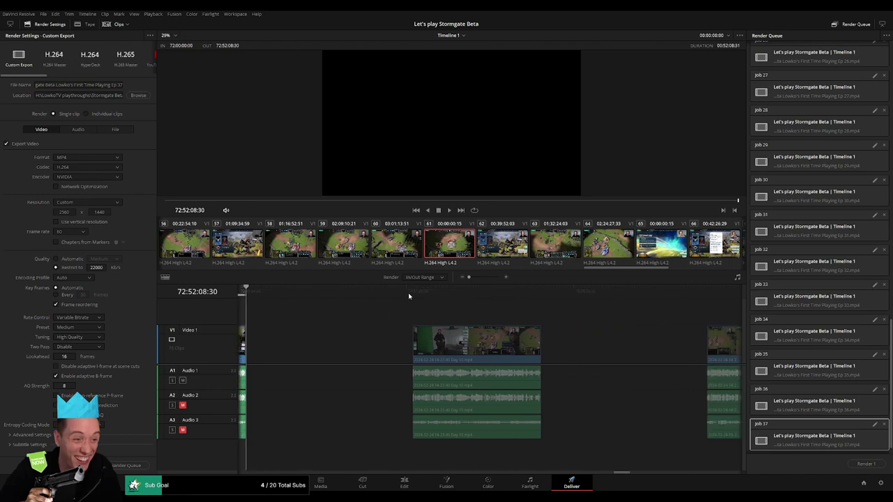
pyautogui.click(409, 296)
pyautogui.press('Down')
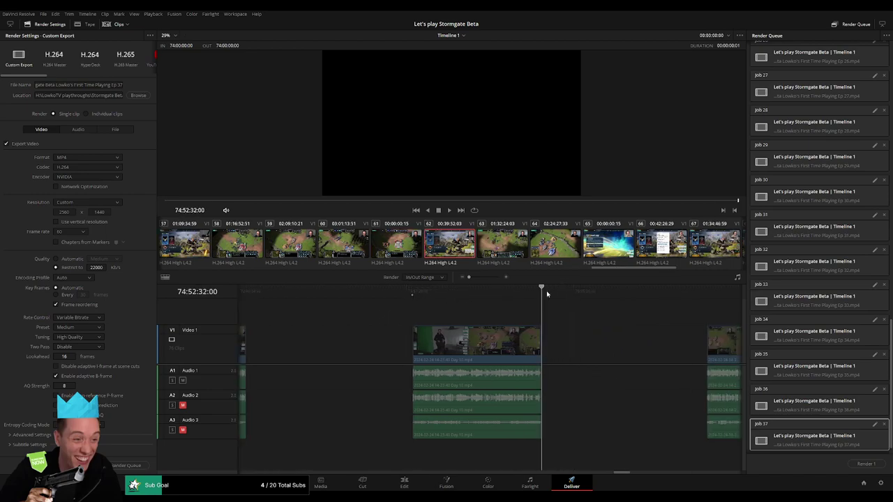
pyautogui.press('x')
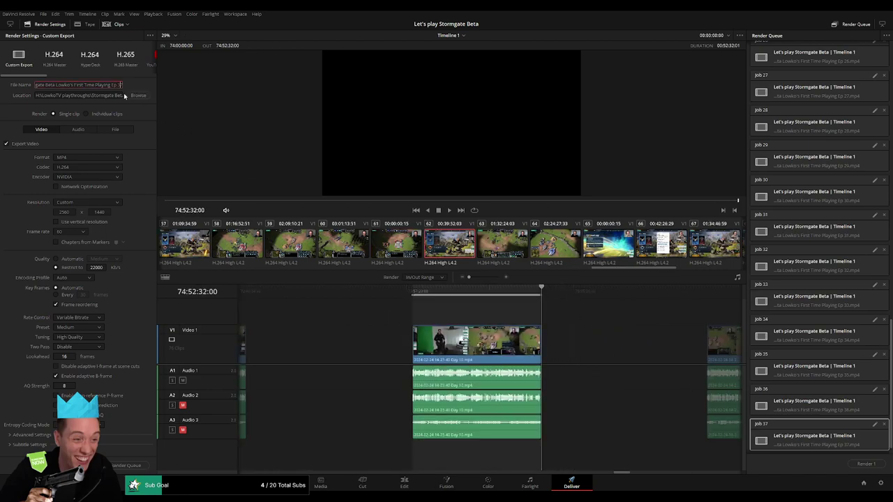
pyautogui.write('8')
pyautogui.click(131, 464)
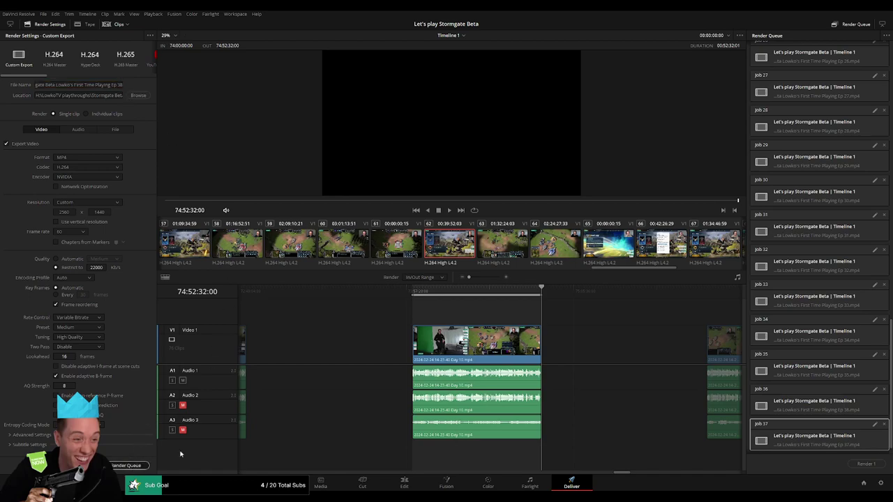
# Step: Set the next clip's out point and queue it as Ep 39
pyautogui.press('Down')
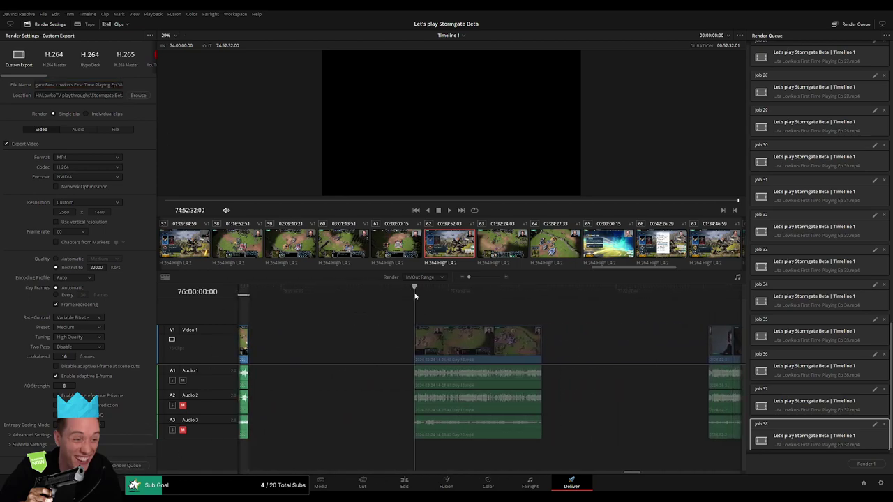
pyautogui.moveTo(558, 293); pyautogui.dragTo(541, 293)
pyautogui.press('o')
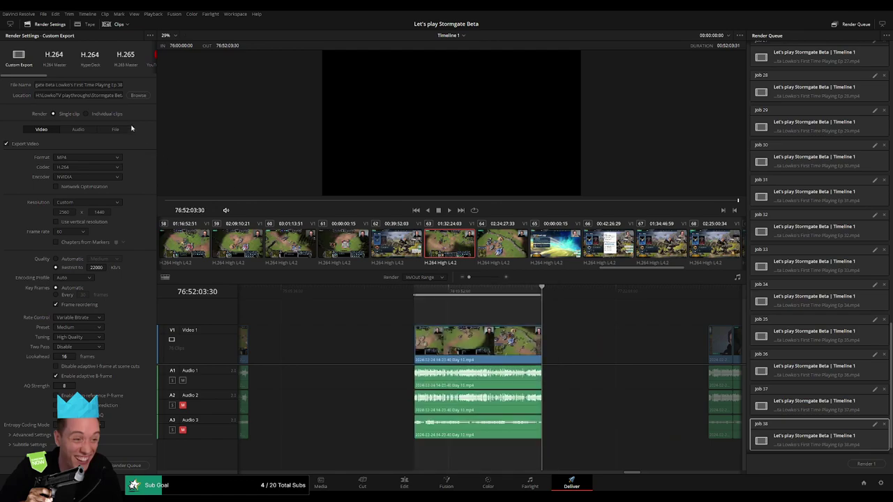
pyautogui.click(120, 85)
pyautogui.write('8')
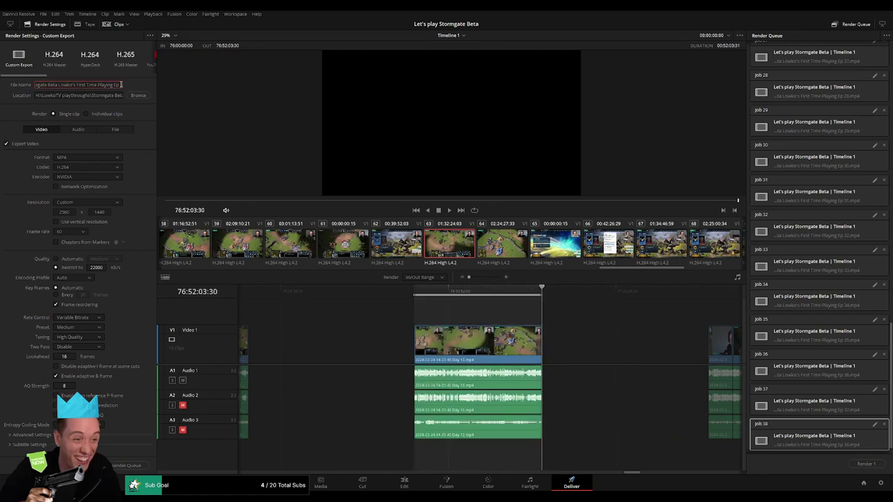
pyautogui.click(140, 464)
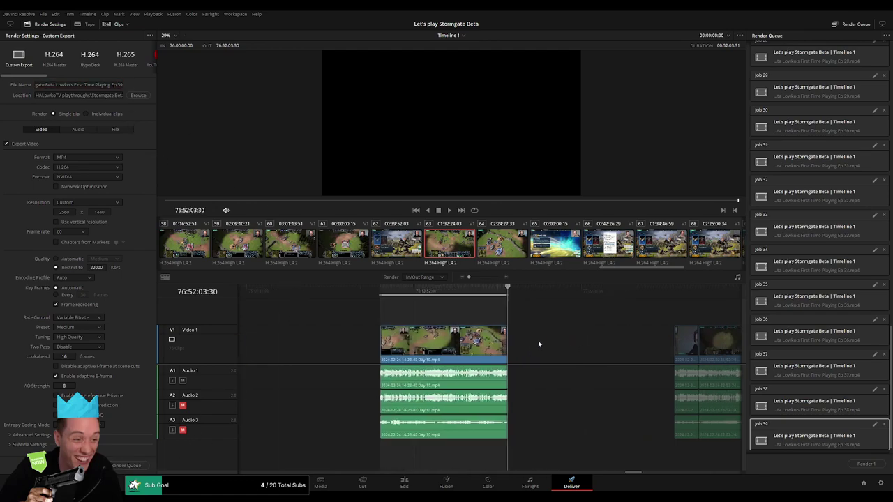
# Step: Mark the next clip's in and out points and queue it as Ep 40
pyautogui.press('Down')
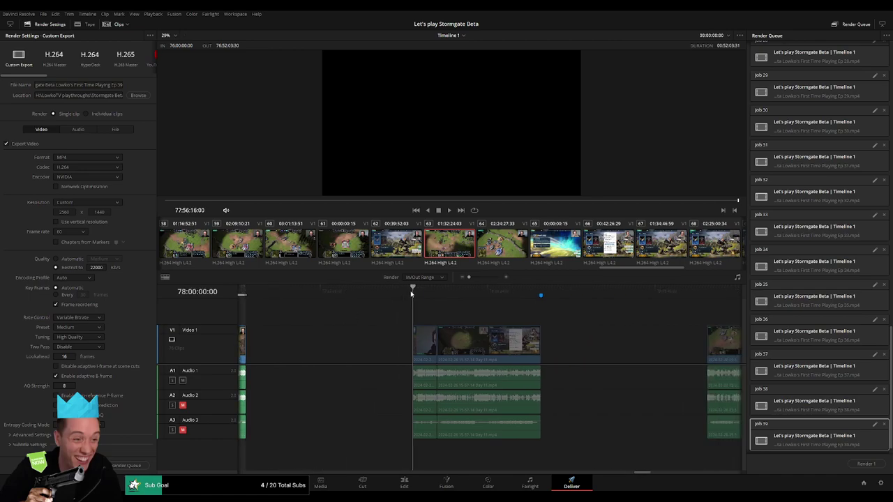
pyautogui.press('i')
pyautogui.moveTo(489, 291); pyautogui.dragTo(458, 291)
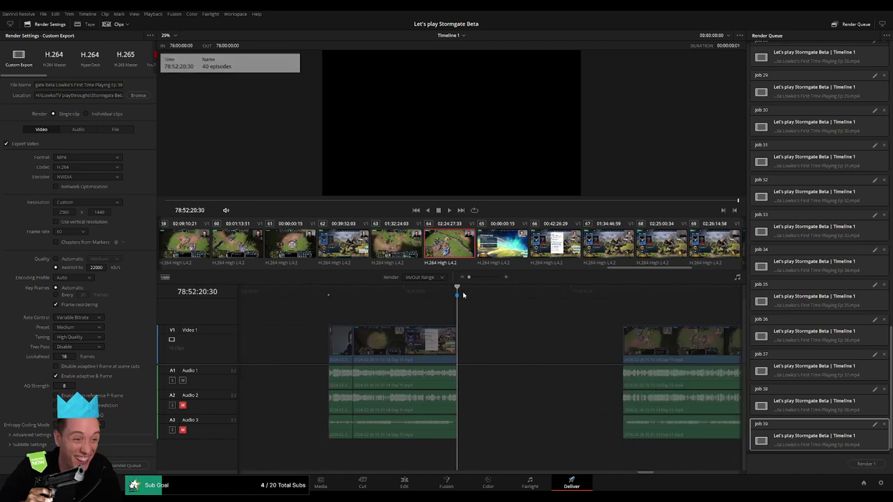
pyautogui.press('o')
pyautogui.click(122, 85)
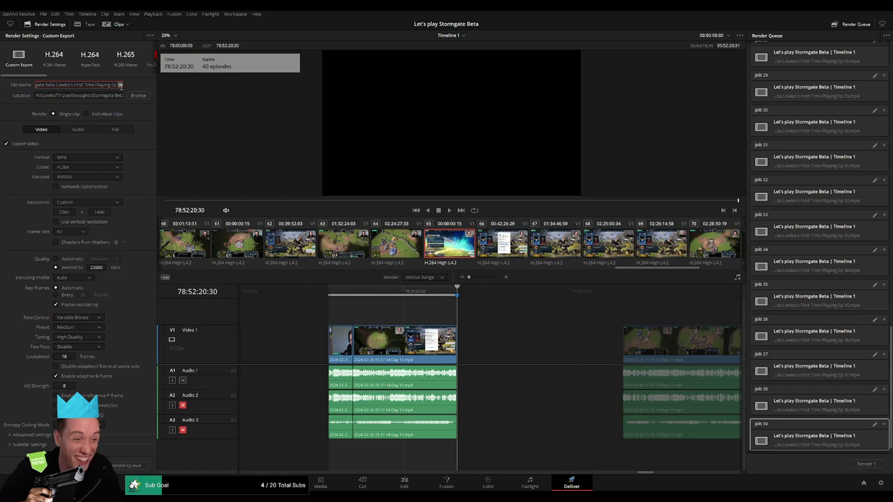
pyautogui.press('BackSpace')
pyautogui.press('BackSpace')
pyautogui.click(129, 465)
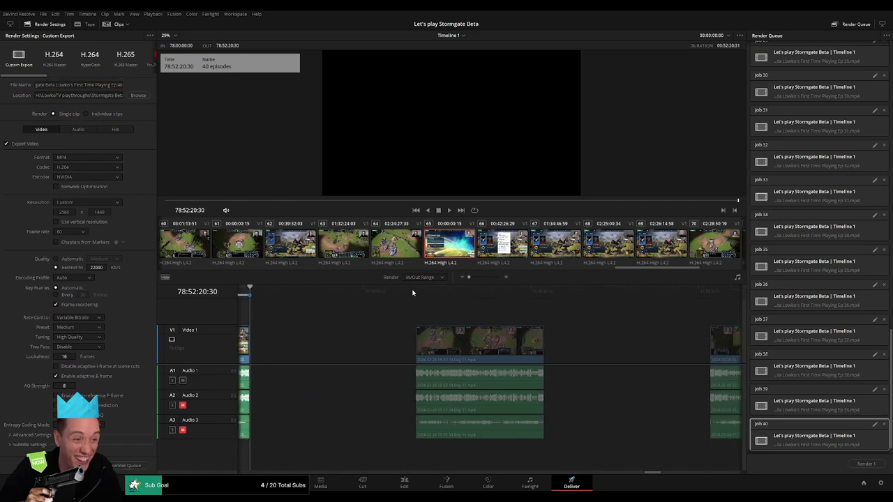
# Step: Set the next clip's out point and queue it as Ep 41
pyautogui.click(412, 293)
pyautogui.click(580, 289)
pyautogui.click(549, 293)
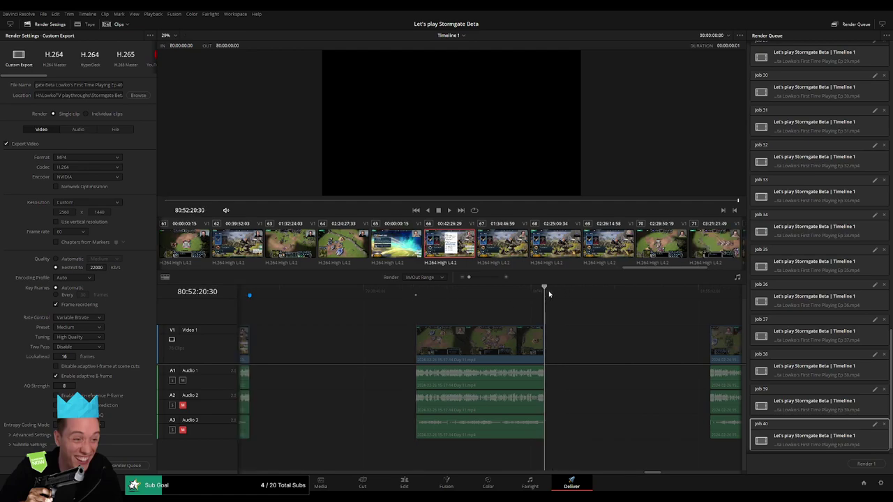
pyautogui.press('o')
pyautogui.click(121, 84)
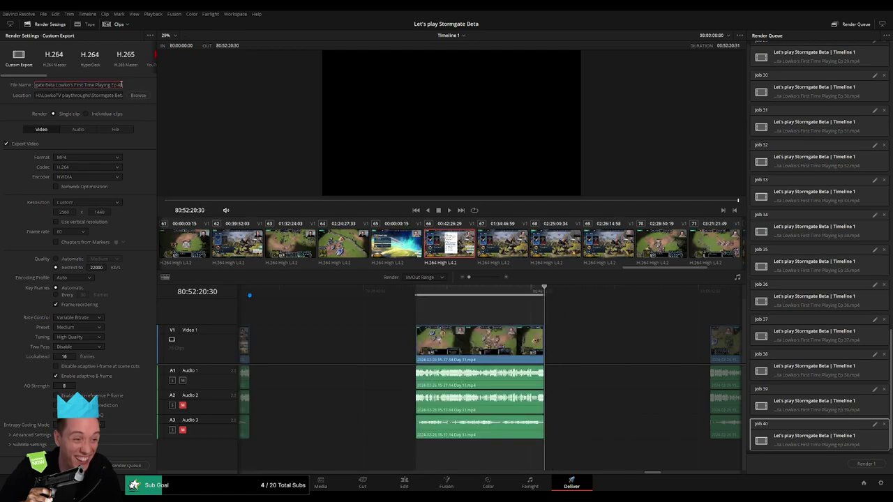
pyautogui.write('1')
pyautogui.click(126, 465)
# Step: Mark the next clip's out point at 82:52:01:00 and begin editing its episode number
pyautogui.hscroll(5, 502, 335)
pyautogui.hscroll(2, 389, 325)
pyautogui.click(414, 293)
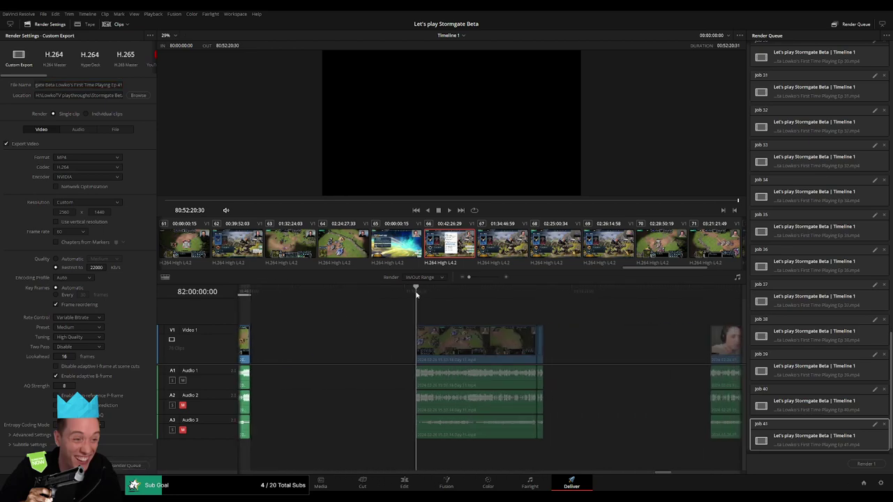
pyautogui.hscroll(3, 417, 293)
pyautogui.click(425, 293)
pyautogui.press('Up')
pyautogui.press('o')
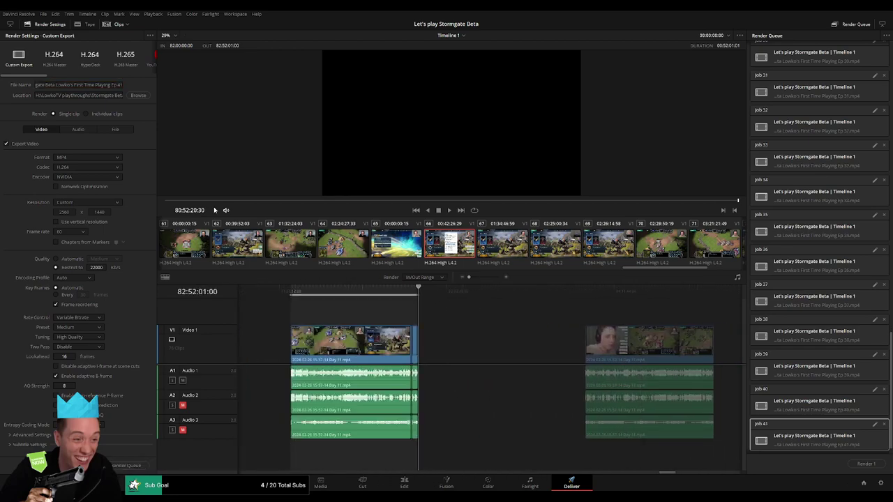
pyautogui.click(120, 84)
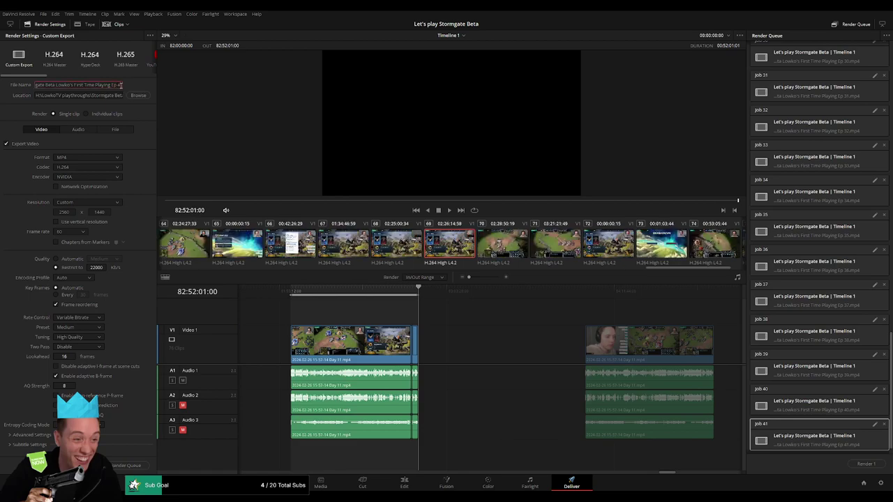
# Step: Queue the Ep 42 job, then mark the next clip's out point and queue it as Ep 43
pyautogui.write('1')
pyautogui.click(123, 465)
pyautogui.hscroll(3, 384, 358)
pyautogui.click(411, 293)
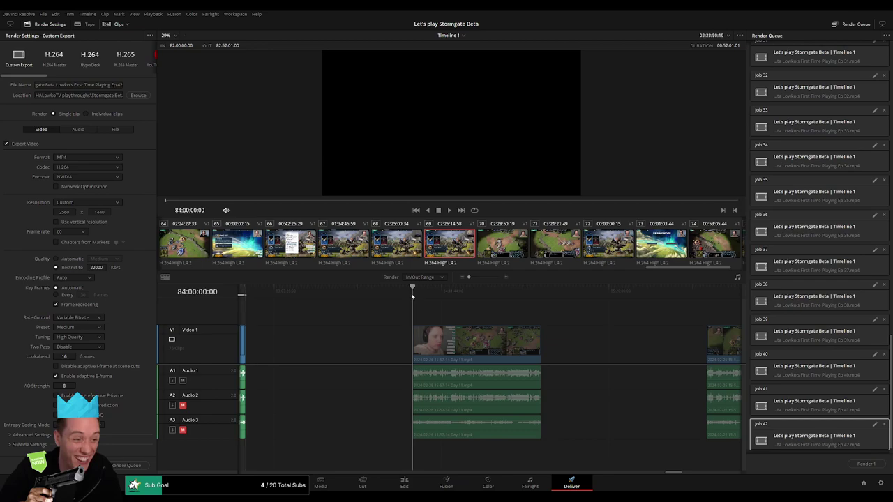
pyautogui.click(543, 292)
pyautogui.press('o')
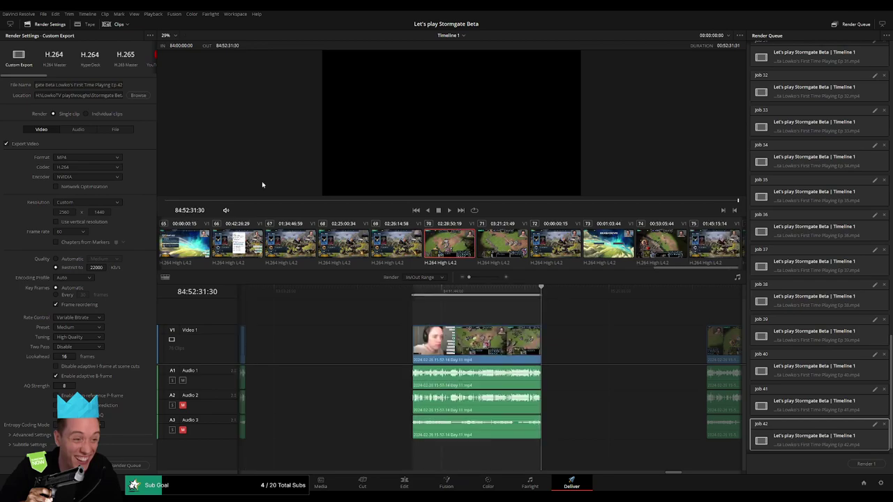
pyautogui.press('BackSpace')
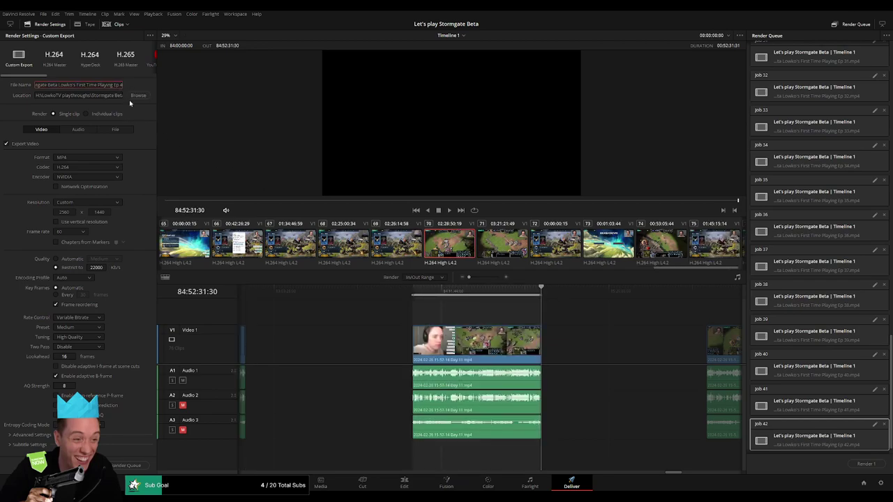
pyautogui.write('3')
pyautogui.click(127, 465)
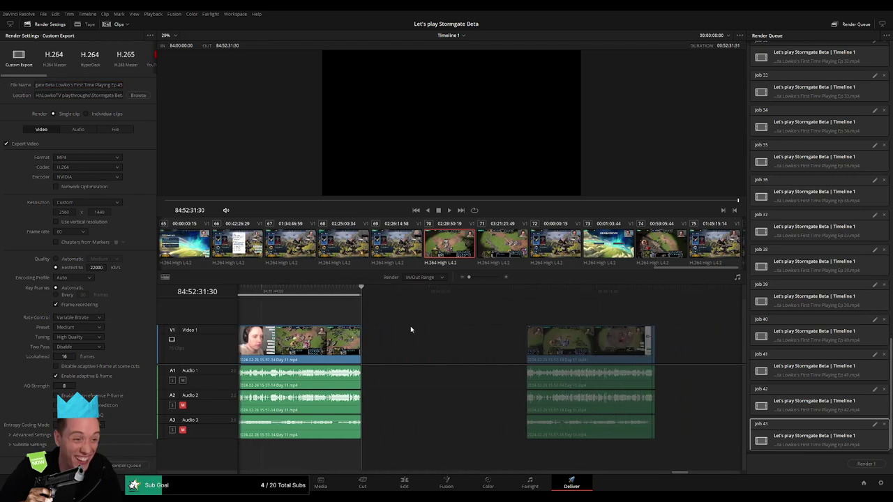
# Step: Mark the next clip's in/out range and queue it as Ep 44
pyautogui.press('Down')
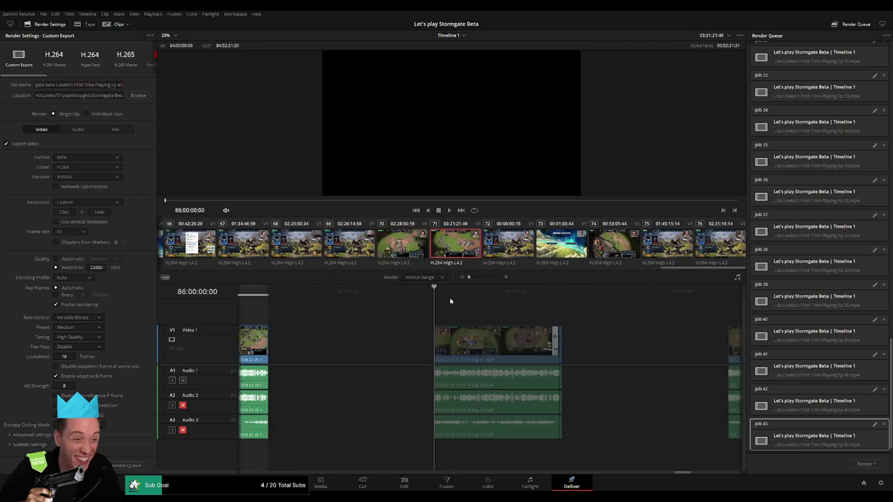
pyautogui.click(485, 292)
pyautogui.press('Up')
pyautogui.press('o')
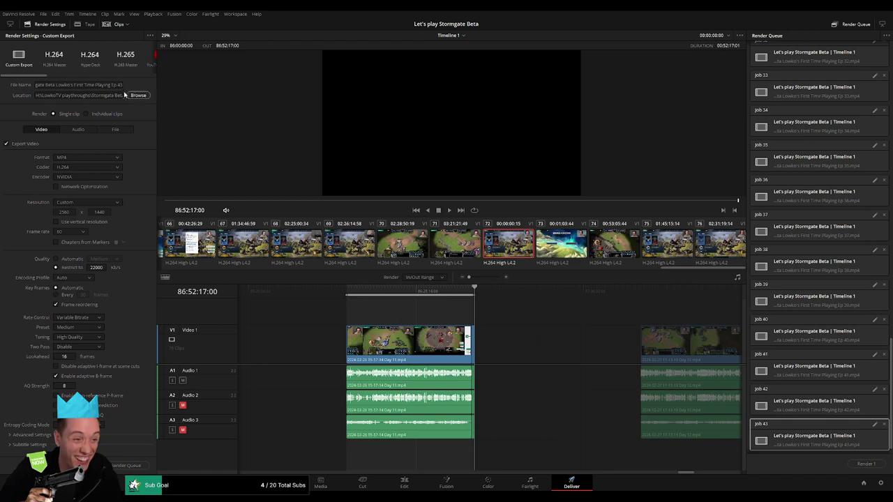
pyautogui.click(120, 84)
pyautogui.press('BackSpace')
pyautogui.write('4')
pyautogui.click(117, 466)
# Step: Set In and Out around the following clip and add it as Ep 45
pyautogui.press('Down')
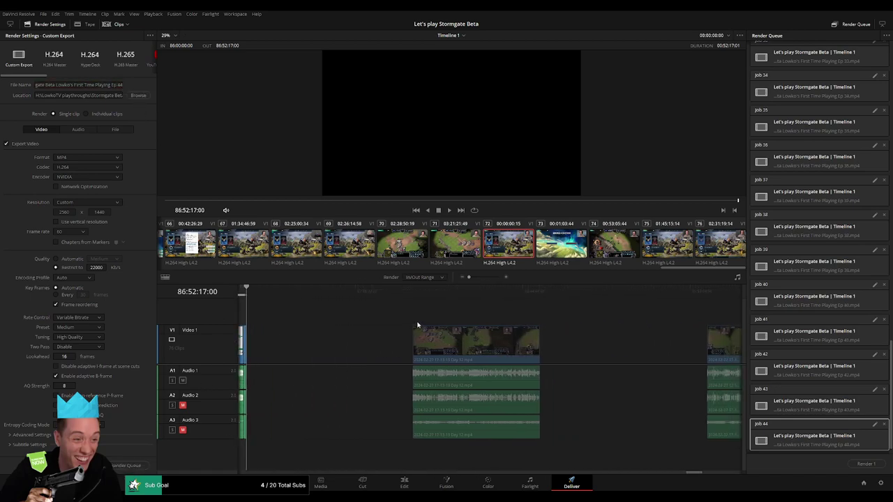
pyautogui.press('i')
pyautogui.moveTo(547, 291); pyautogui.dragTo(542, 302)
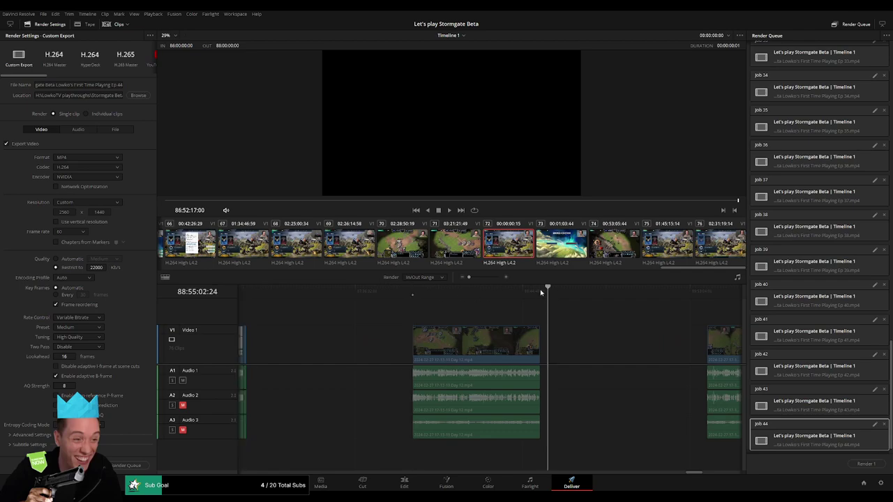
pyautogui.press('o')
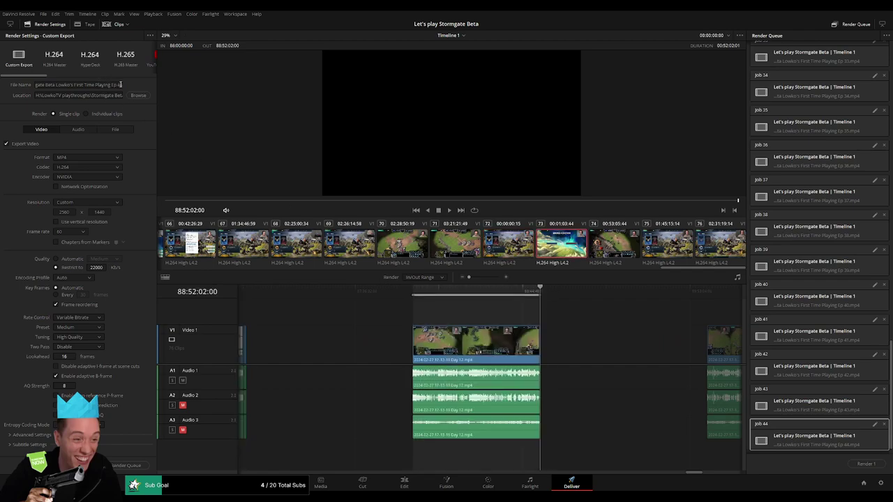
pyautogui.tripleClick(121, 84)
pyautogui.write('5')
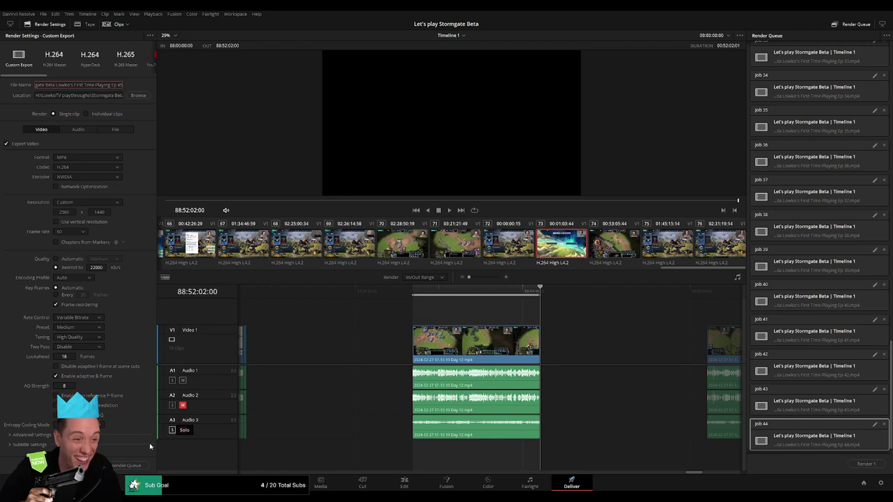
pyautogui.click(126, 466)
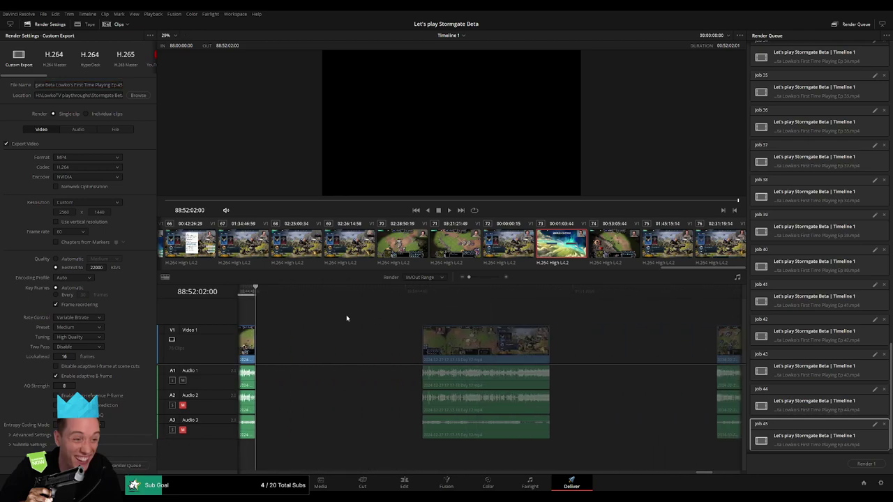
# Step: Mark the next clip's out point and queue it as Ep 46
pyautogui.click(558, 295)
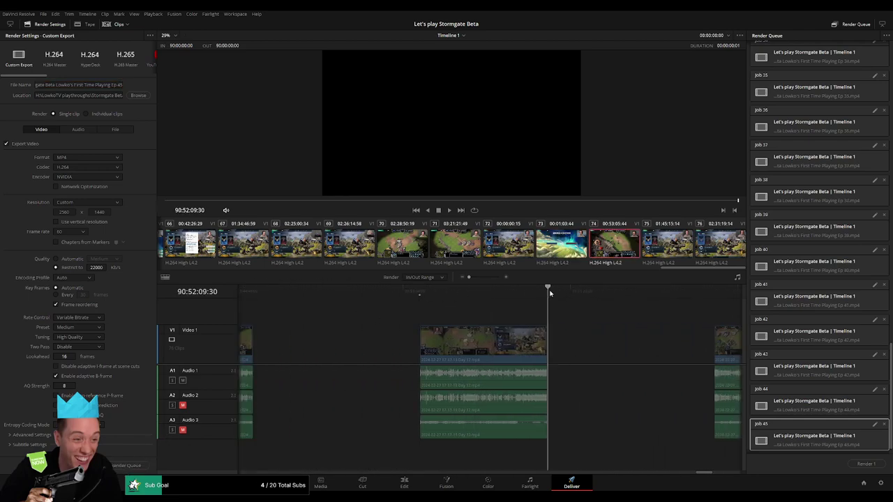
pyautogui.press('o')
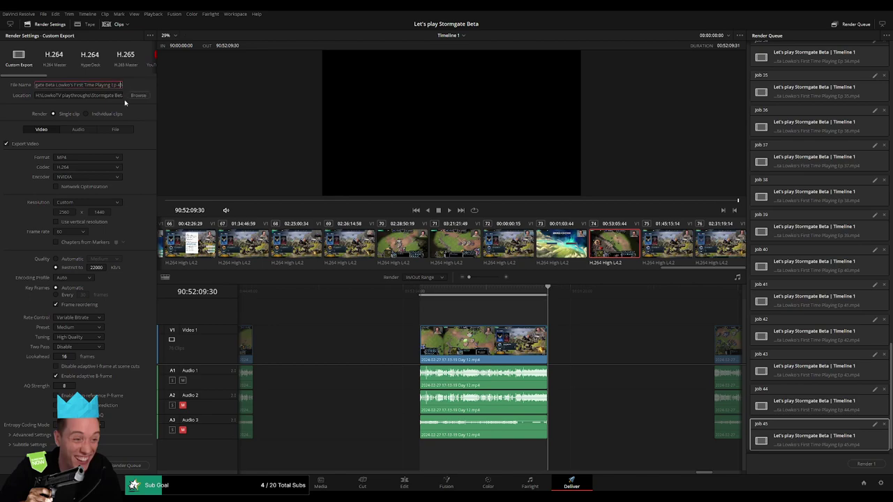
pyautogui.press('BackSpace')
pyautogui.write('6')
pyautogui.click(127, 466)
# Step: Mark the following clip's range and add it to the queue as Ep 47
pyautogui.hscroll(3, 533, 335)
pyautogui.hscroll(5, 337, 315)
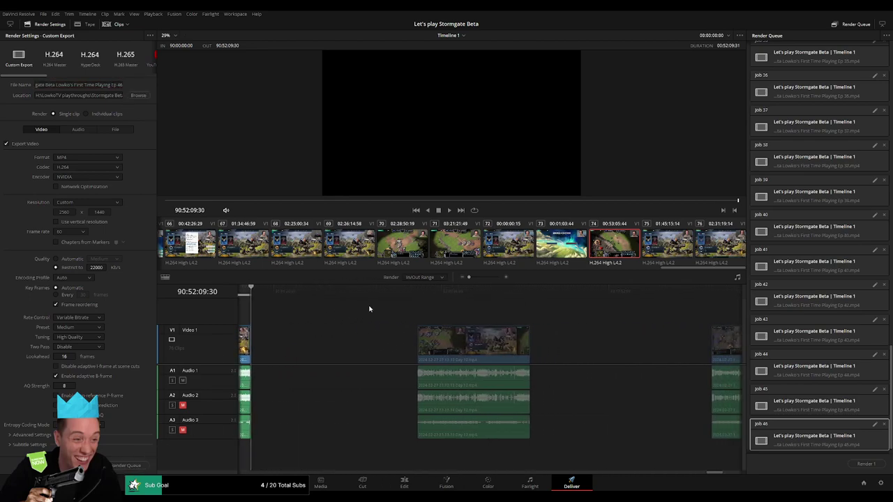
pyautogui.press('Down')
pyautogui.press('Down')
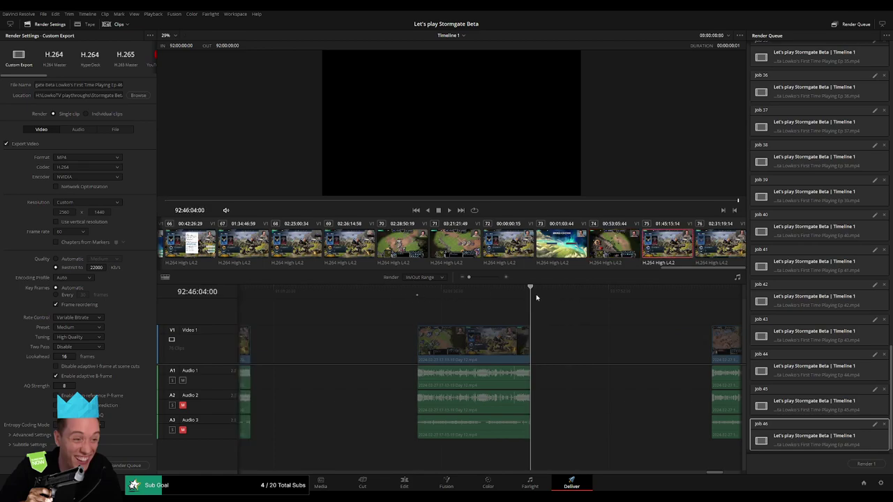
pyautogui.press('o')
pyautogui.click(124, 85)
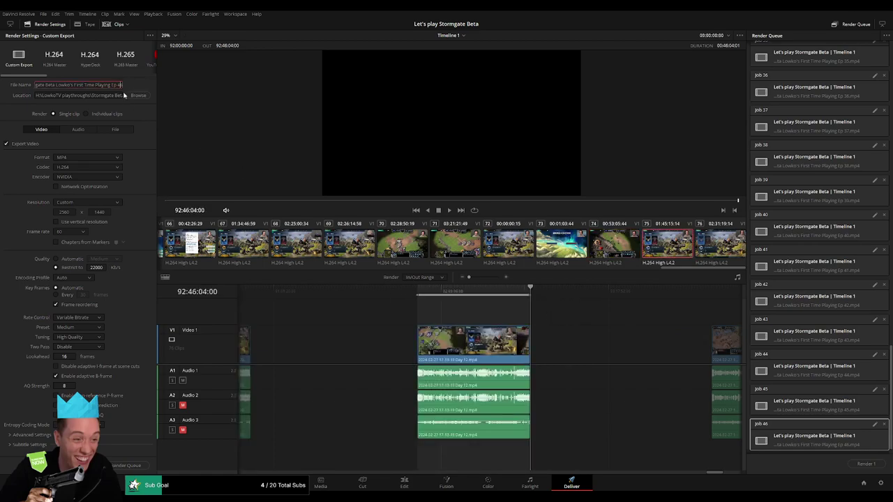
pyautogui.press('BackSpace')
pyautogui.write('7')
pyautogui.click(125, 465)
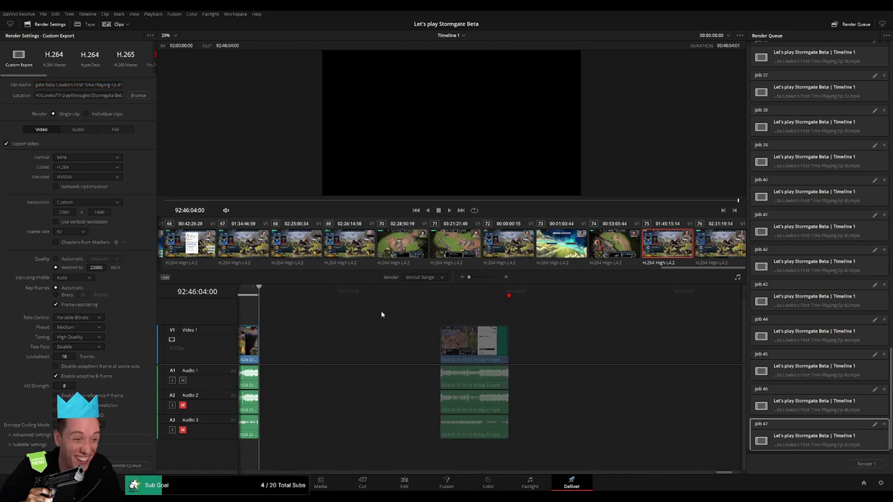
# Step: Mark the last clip's range, queue it as Ep 48, and deselect the job
pyautogui.moveTo(428, 291); pyautogui.dragTo(440, 295)
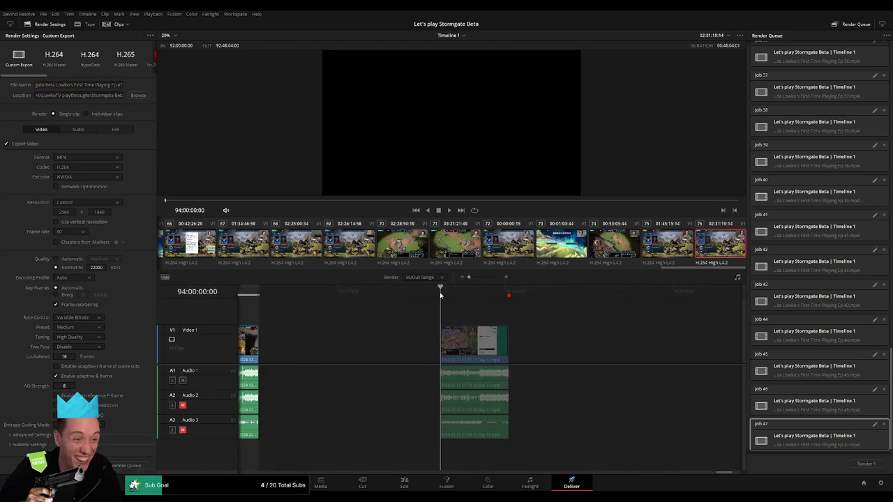
pyautogui.moveTo(570, 296); pyautogui.dragTo(525, 295)
pyautogui.press('x')
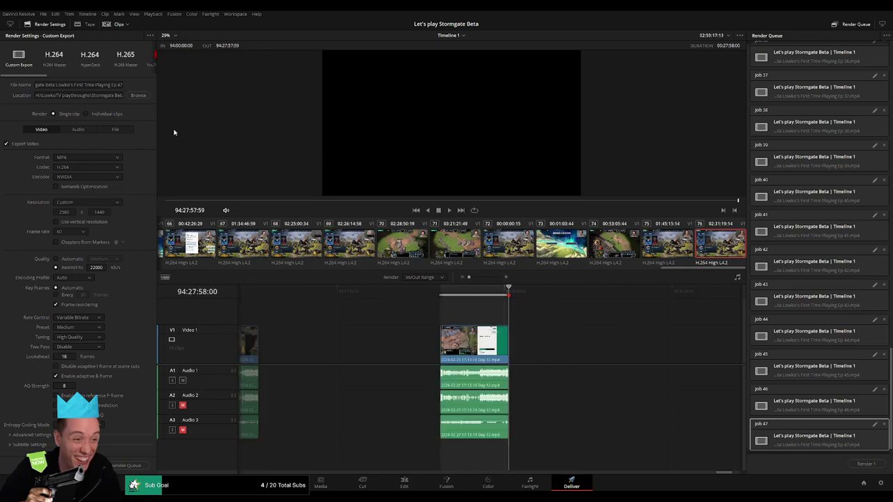
pyautogui.click(122, 84)
pyautogui.write('8')
pyautogui.click(129, 466)
pyautogui.click(828, 446)
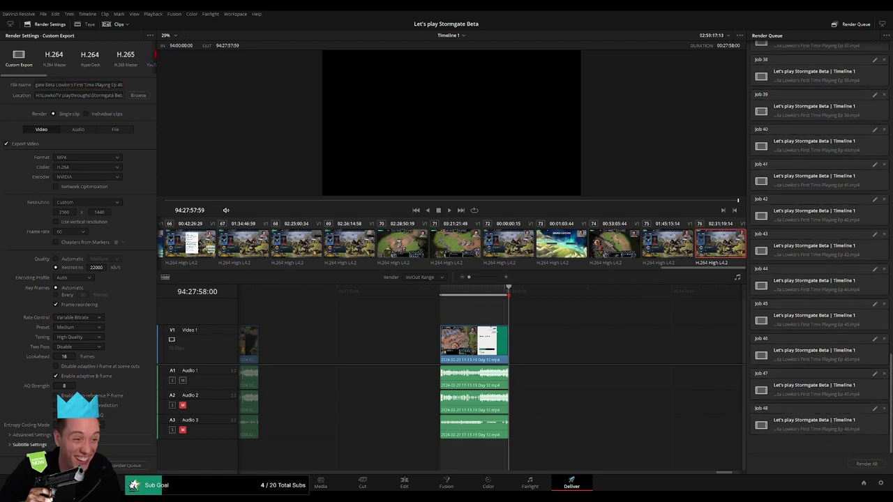